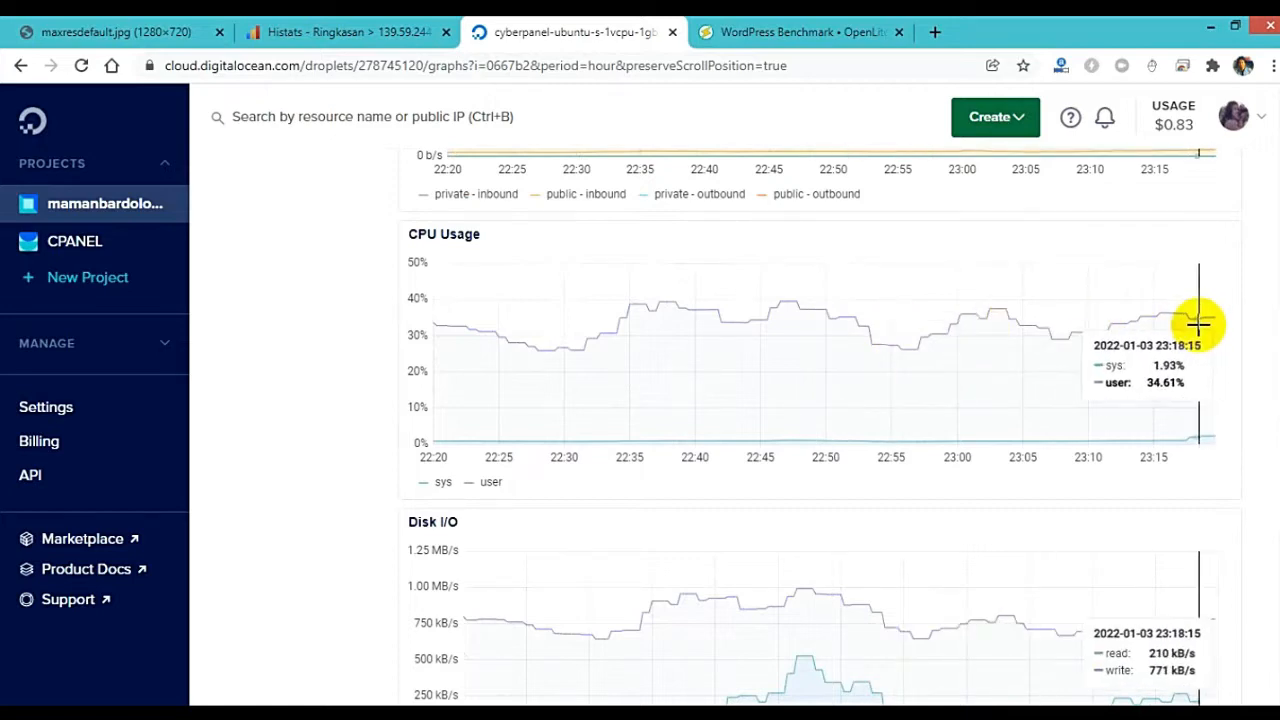
Step: Review the OpenLiteSpeed WordPress benchmark results, then close that page
scroll(1198, 323, "up", 5)
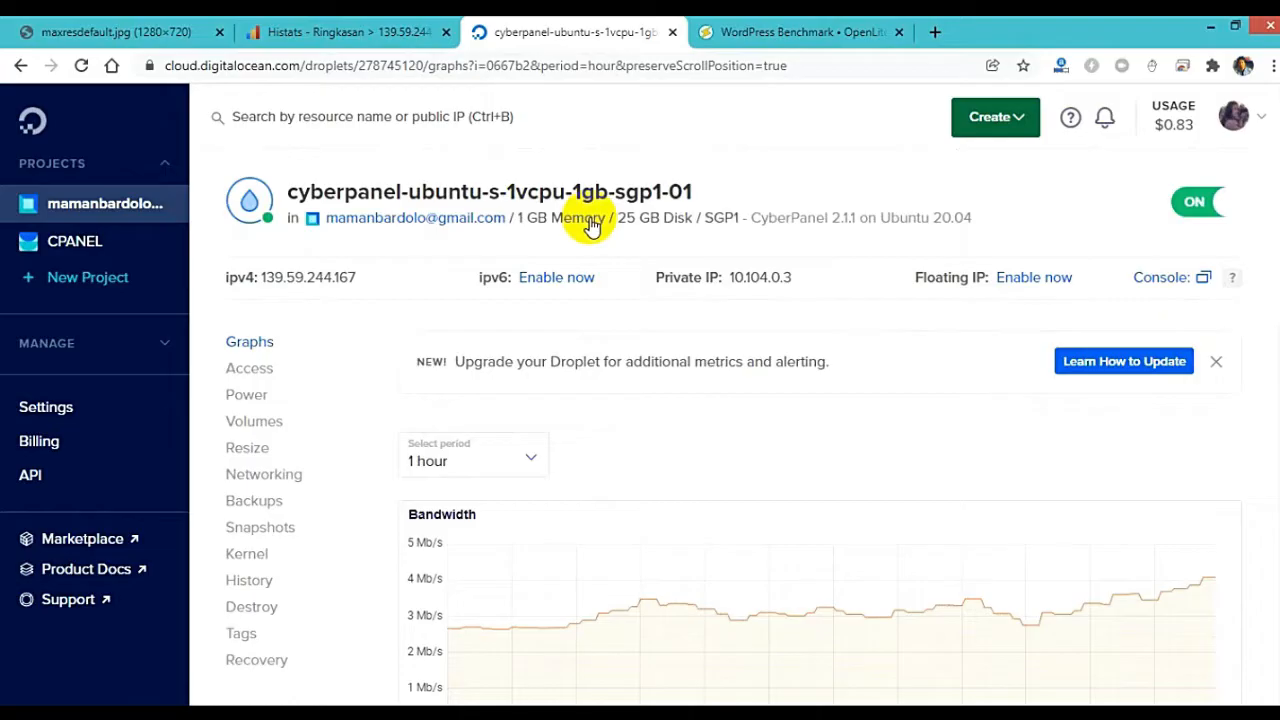
left_click(745, 22)
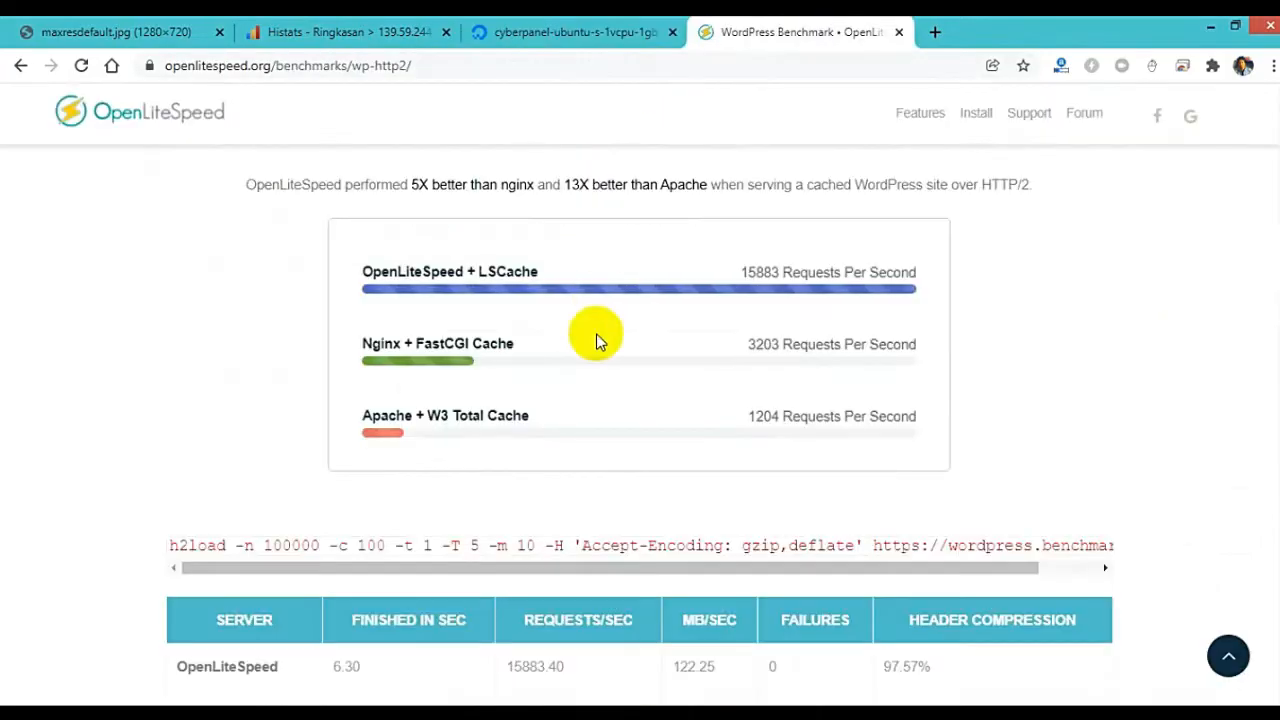
scroll(596, 338, "up", 10)
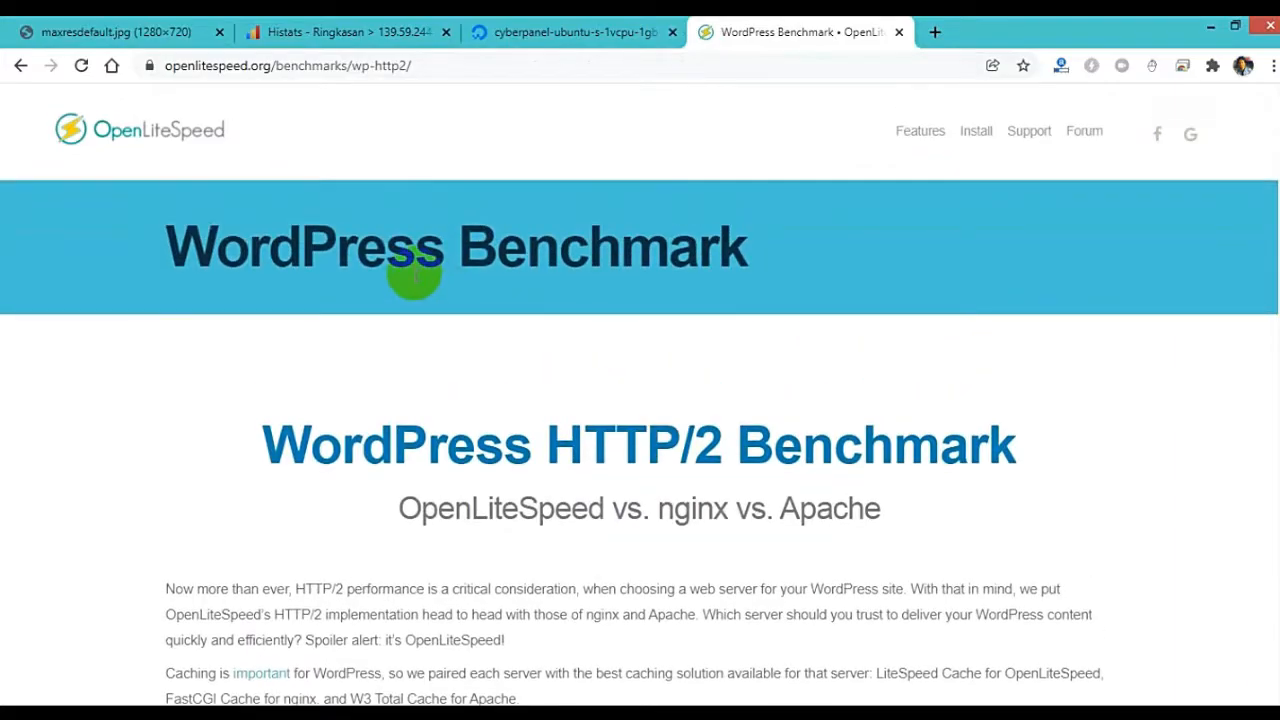
scroll(414, 270, "down", 4)
scroll(414, 272, "down", 1)
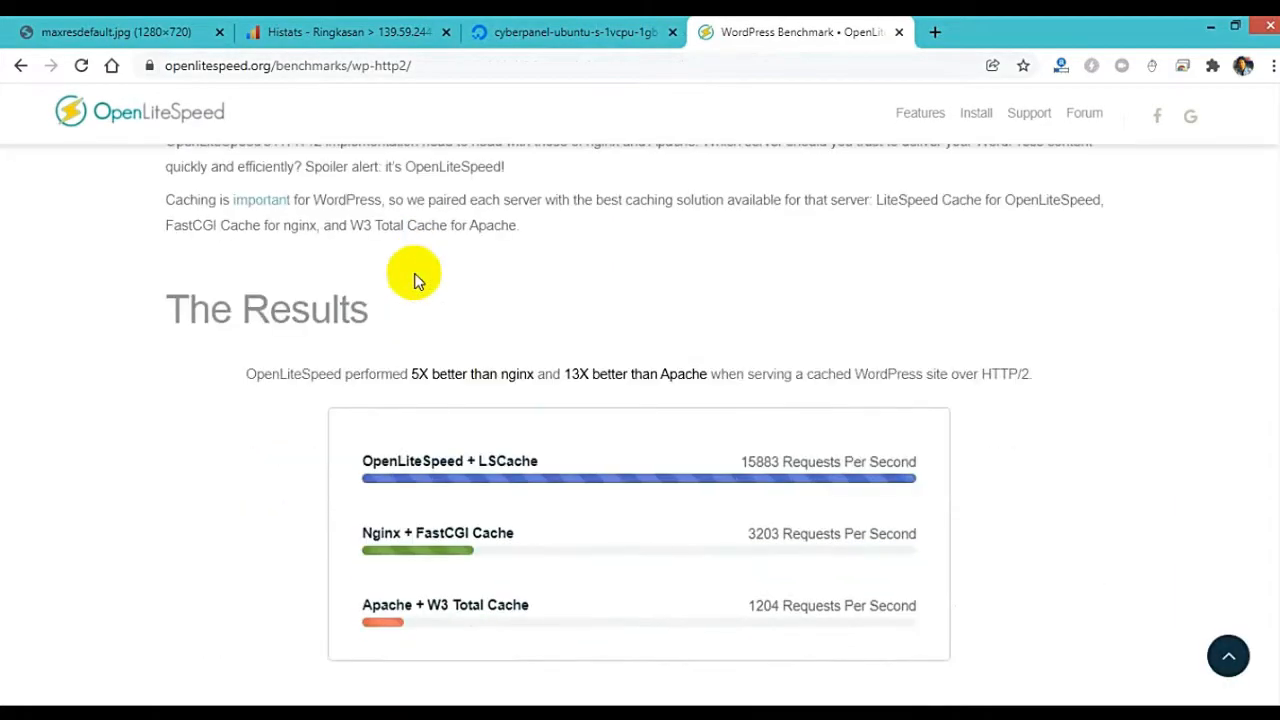
scroll(417, 277, "up", 1)
scroll(417, 277, "down", 3)
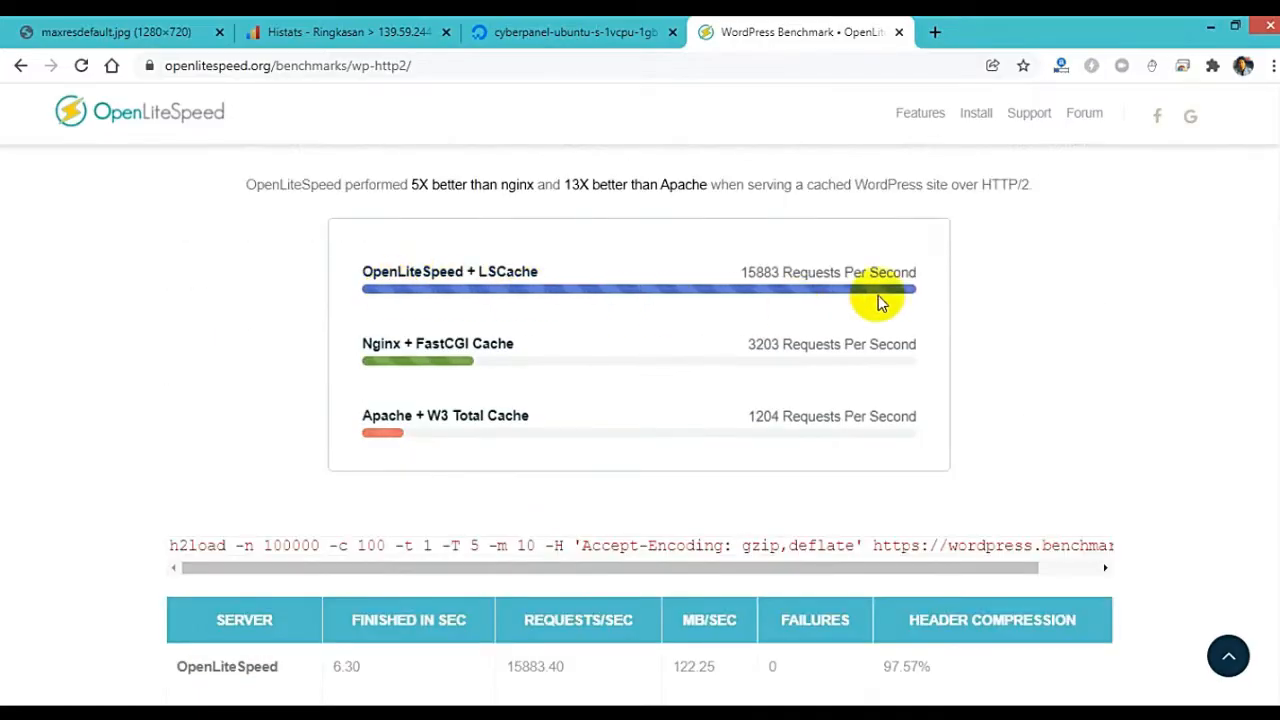
left_click(899, 33)
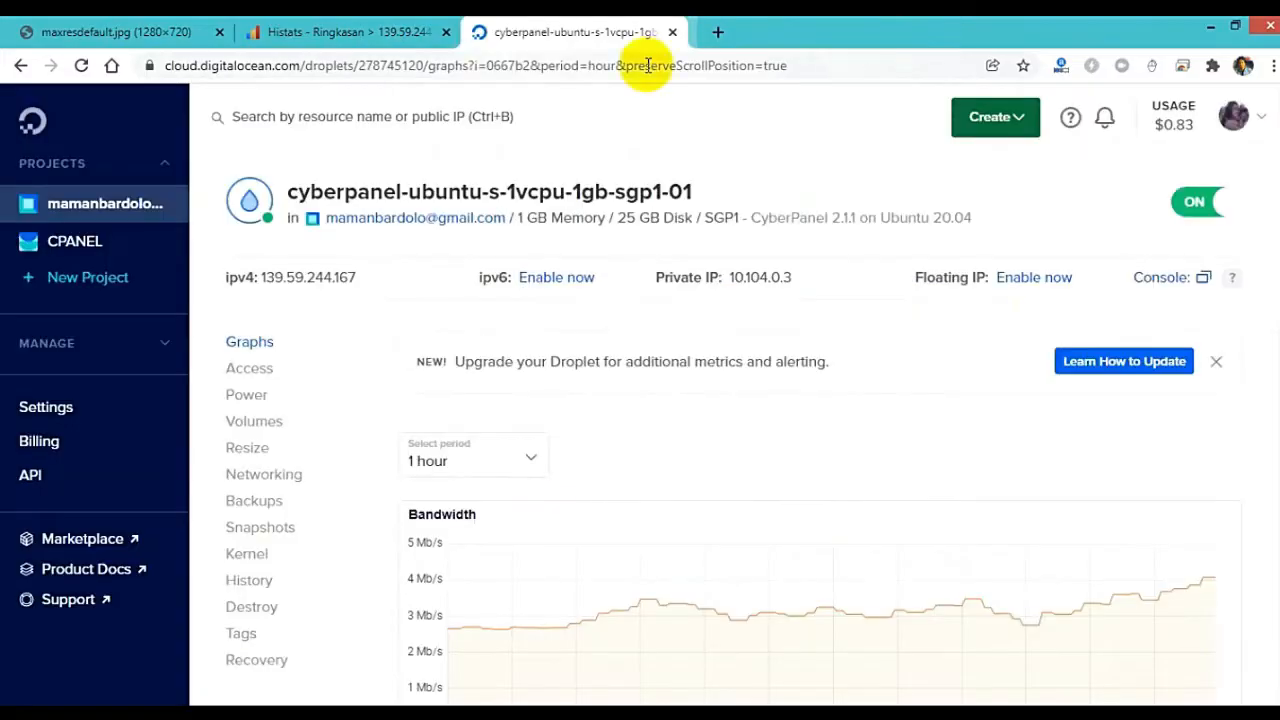
Step: Close the Histats and maxresdefault.jpg tabs, highlight 'Instal Cyberpanel' in the KOnfigurasi notes, then minimize them
left_click(446, 32)
left_click(220, 33)
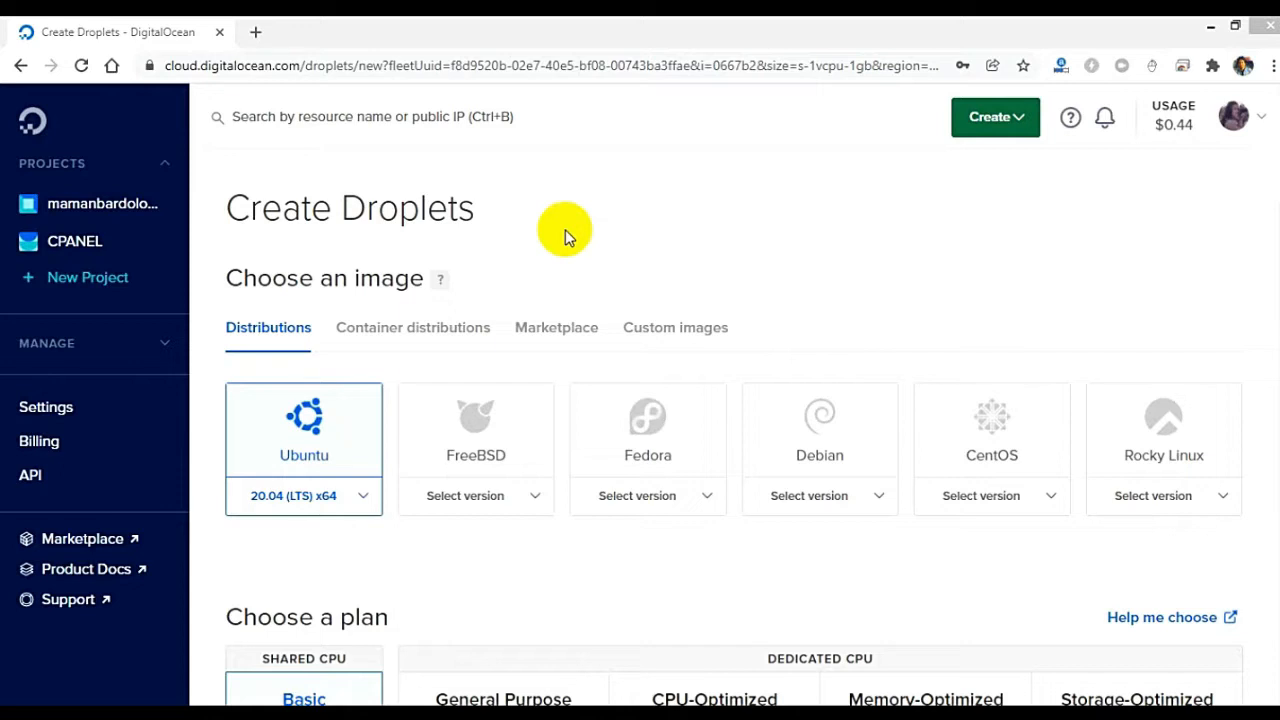
left_click(468, 714)
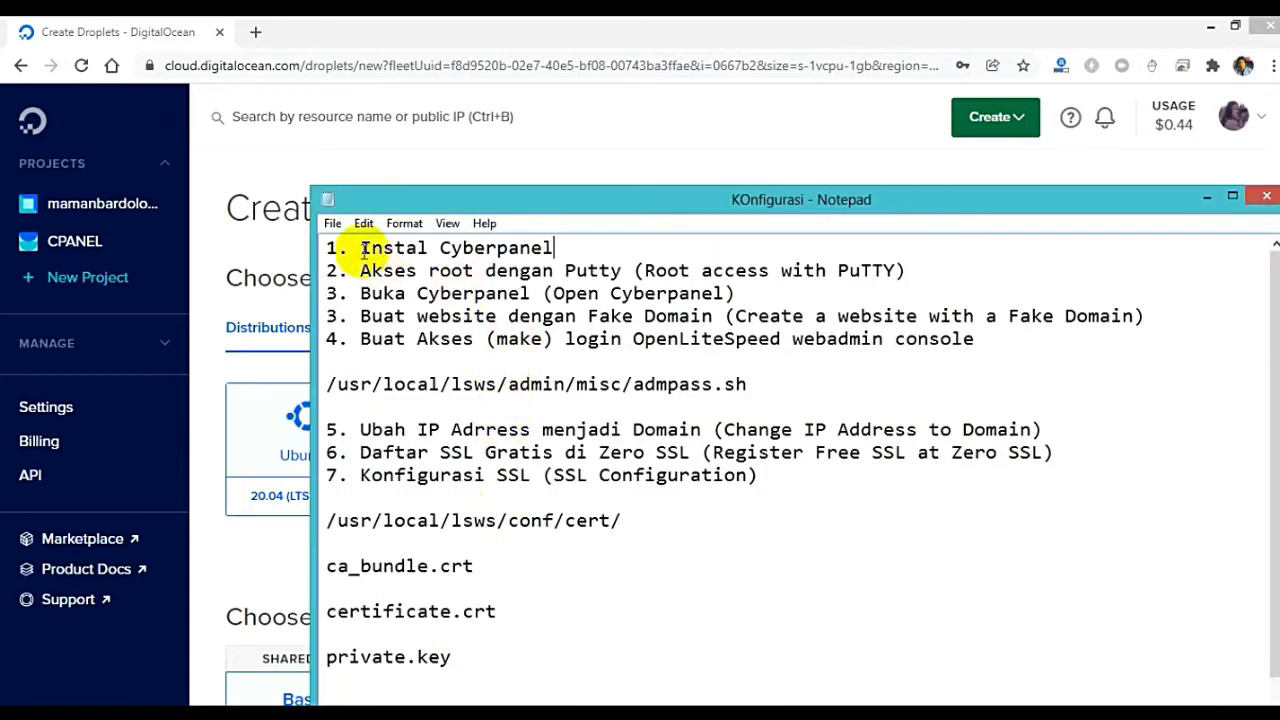
left_click_drag(360, 250, 598, 251)
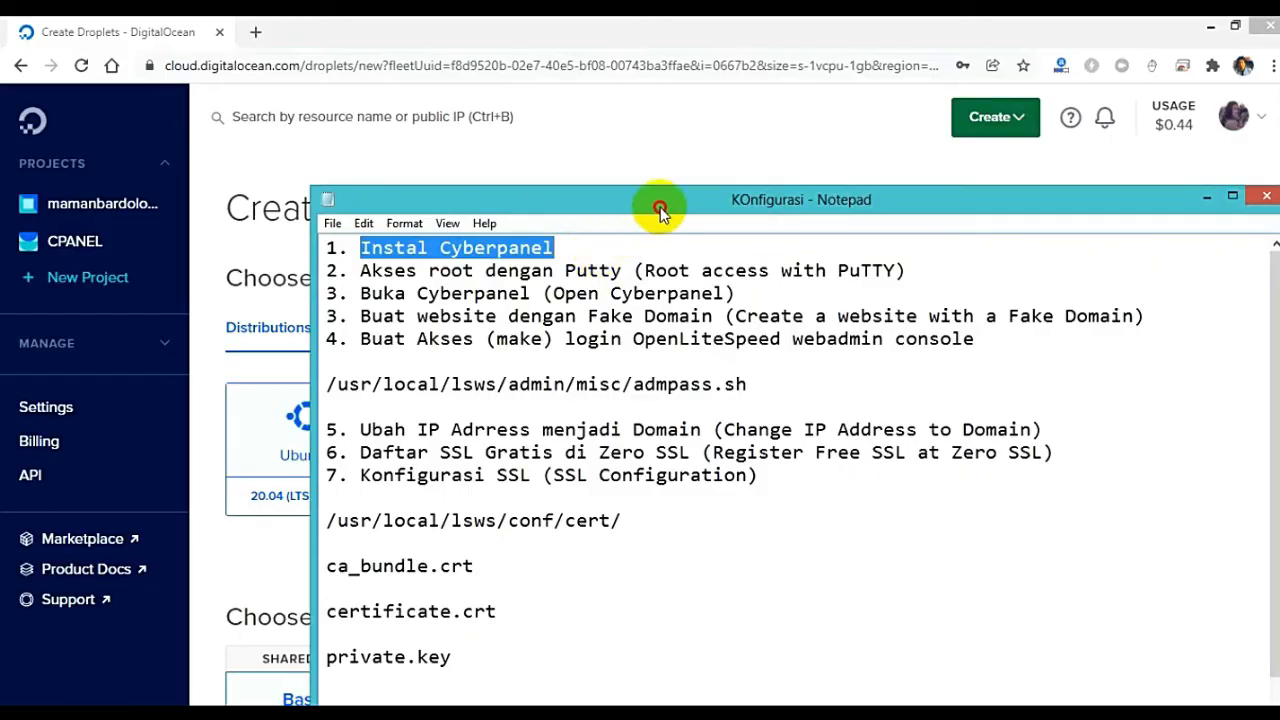
left_click_drag(660, 207, 644, 176)
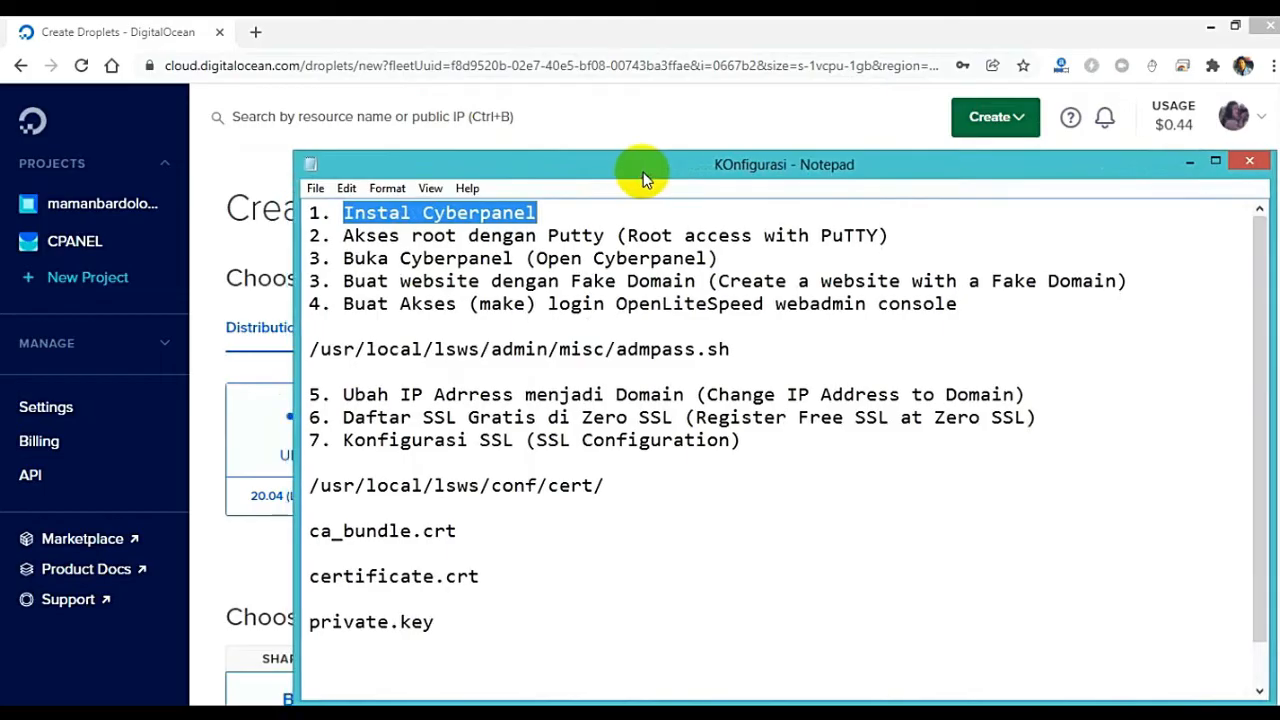
left_click(1188, 161)
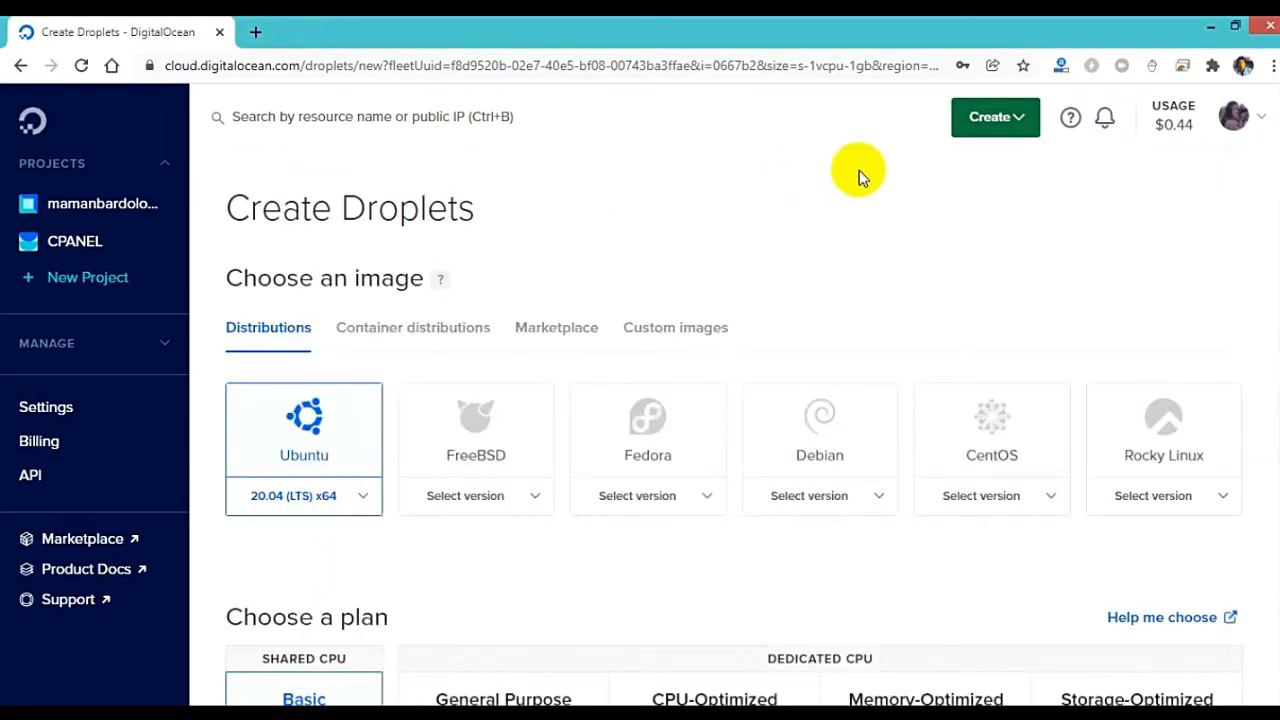
Step: Search the Marketplace for 'cyberpanel' and pick the CyberPanel 2.1.1 on Ubuntu image
scroll(858, 176, "down", 1)
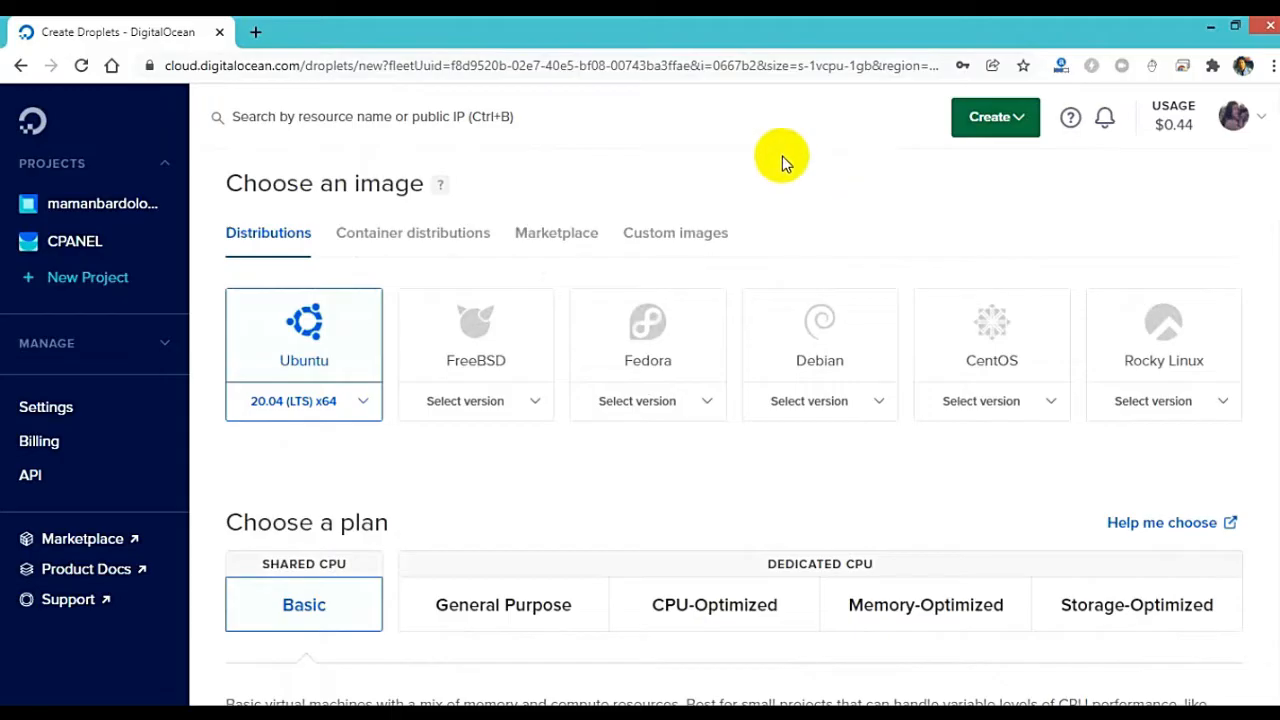
left_click(556, 240)
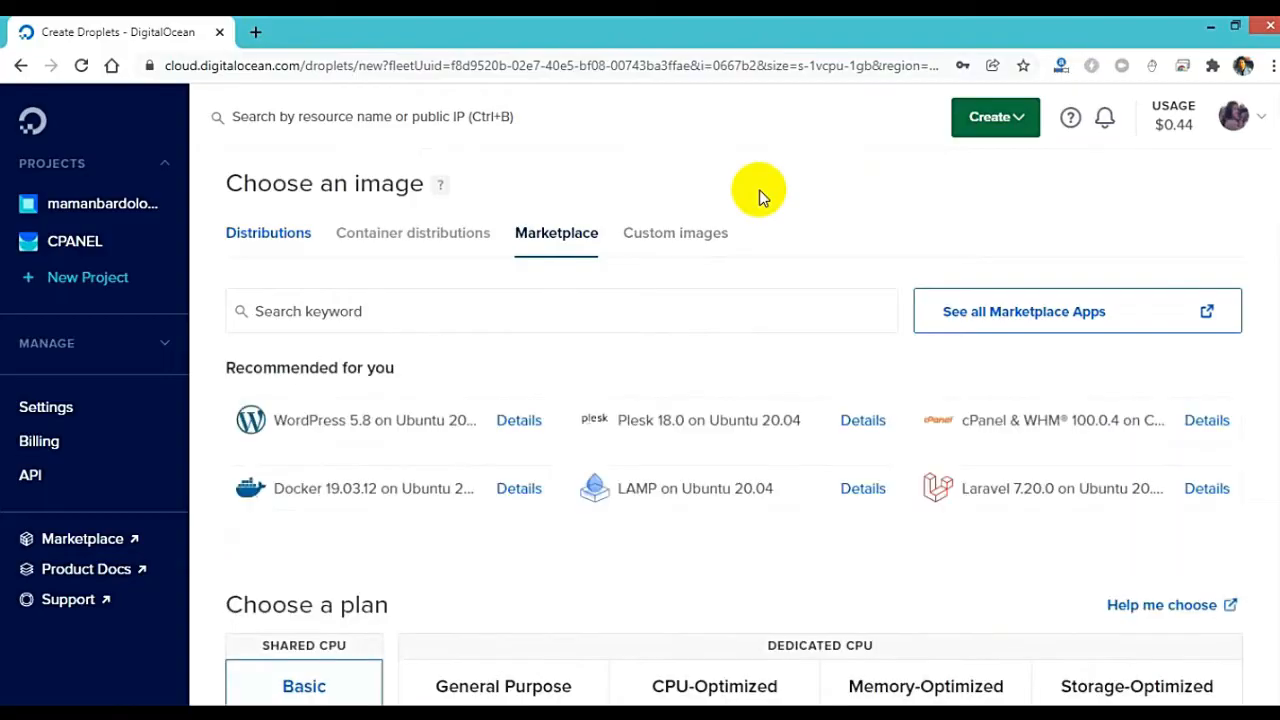
scroll(763, 198, "down", 1)
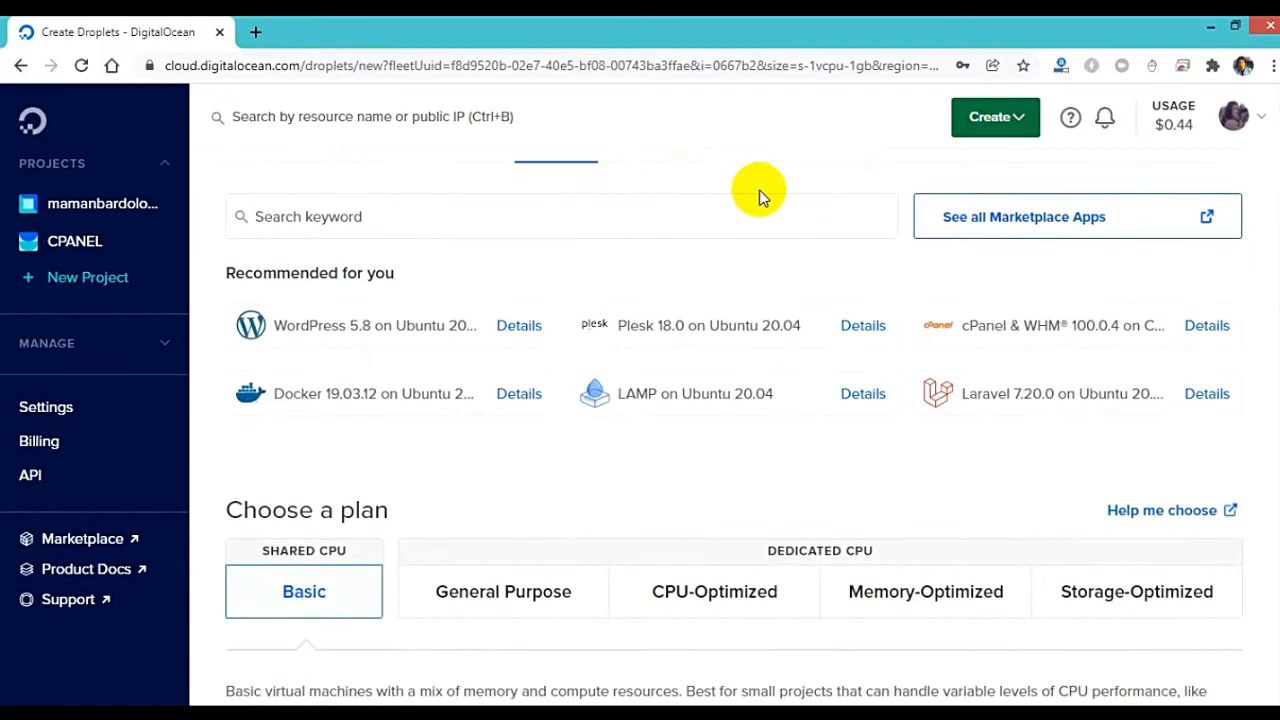
scroll(763, 198, "up", 2)
scroll(758, 198, "down", 1)
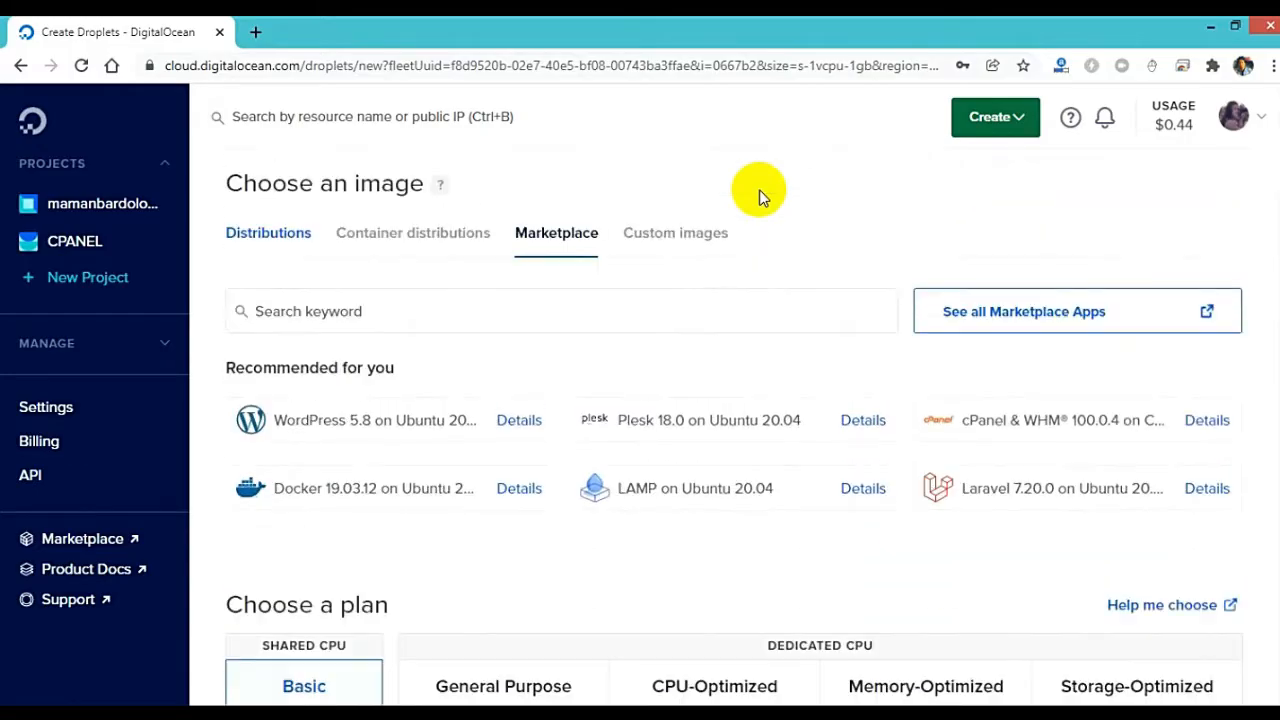
left_click(403, 310)
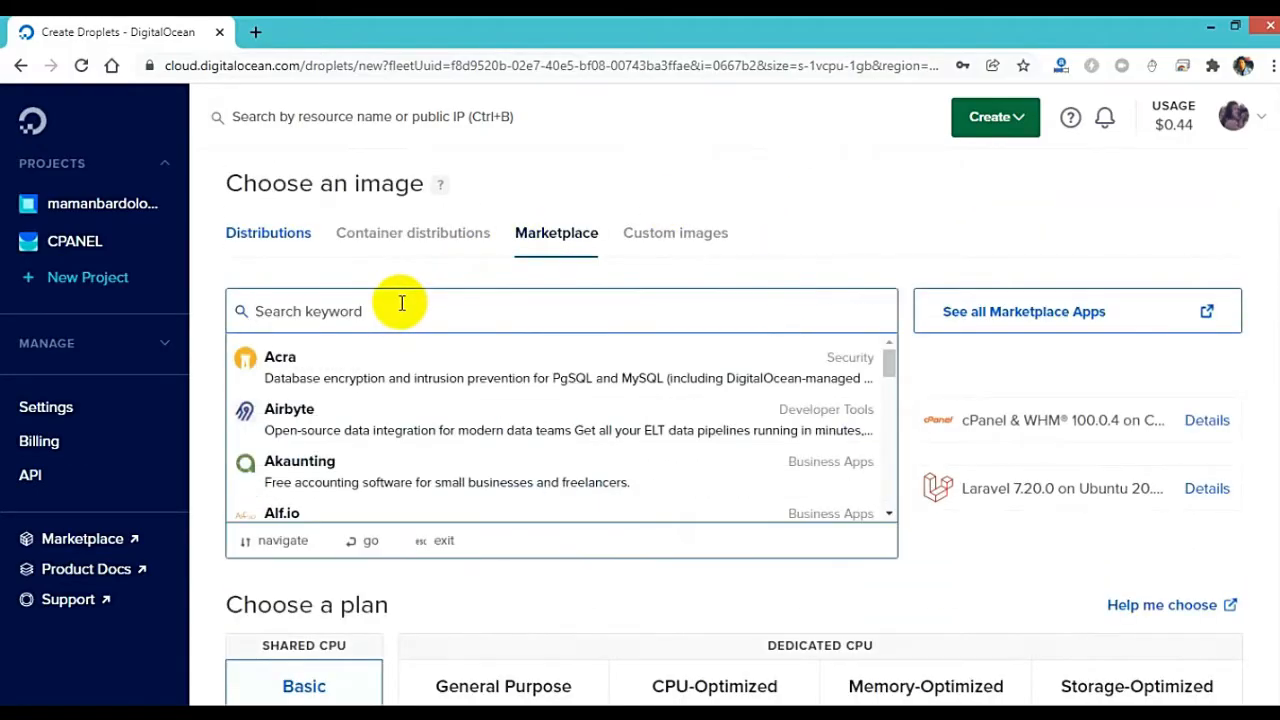
type("cyberp")
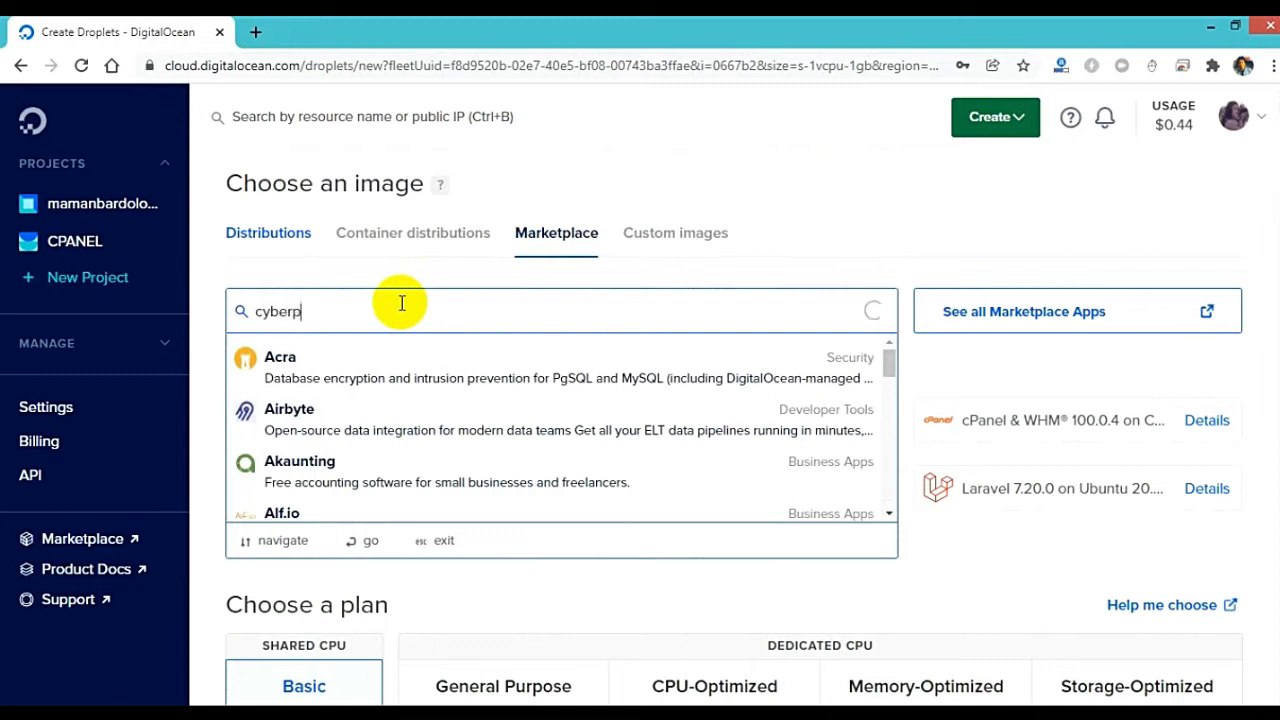
type("anel")
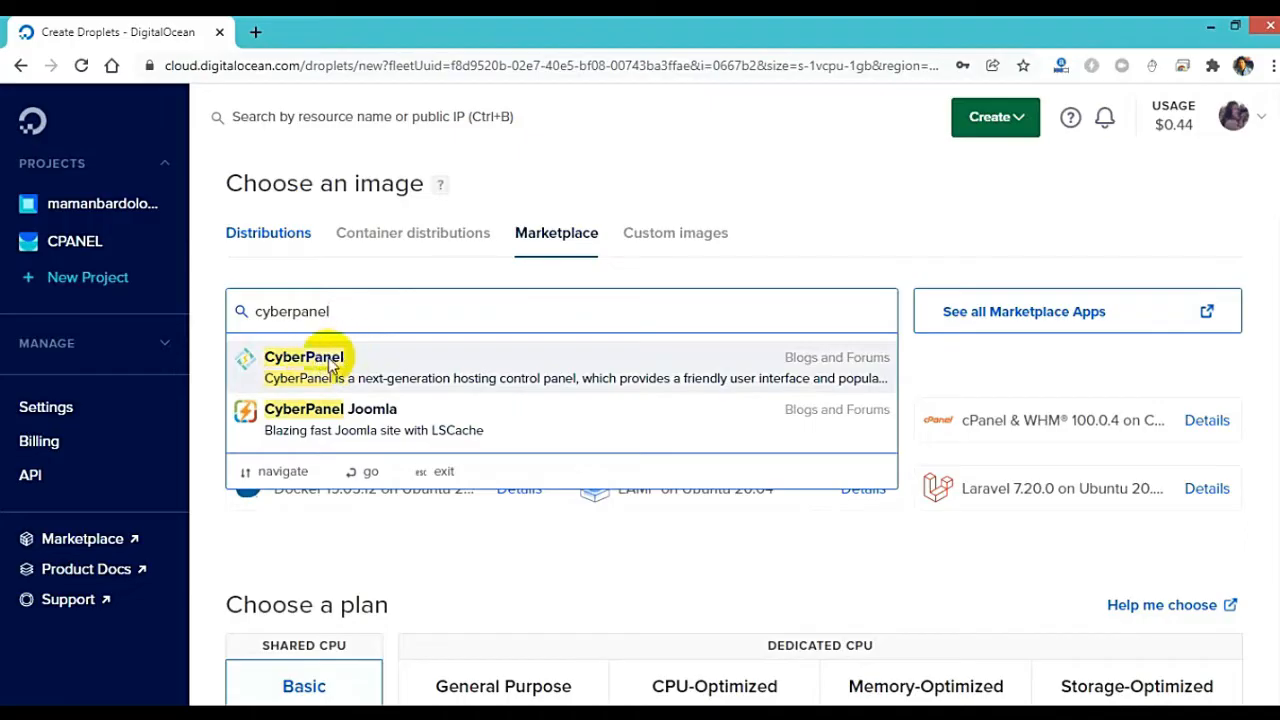
left_click(303, 358)
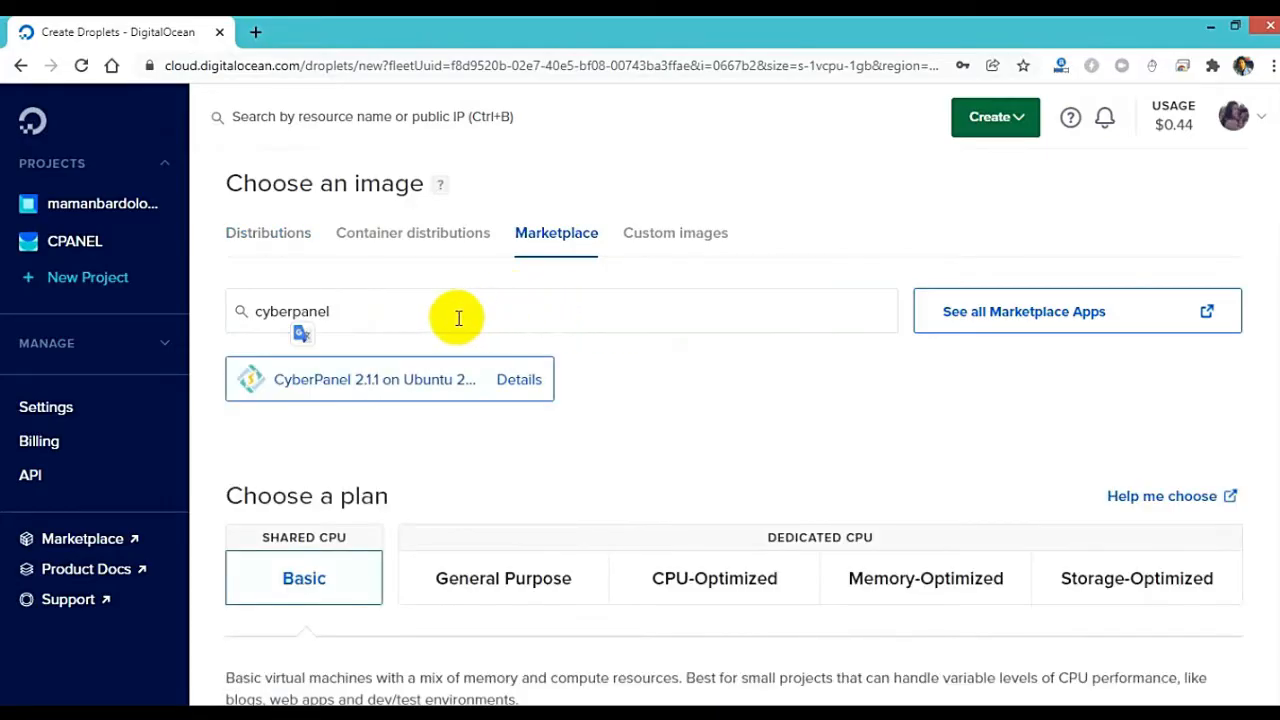
Step: Select the San Francisco datacenter region (SFO3, default-sfo3 VPC) for the droplet
scroll(544, 337, "down", 4)
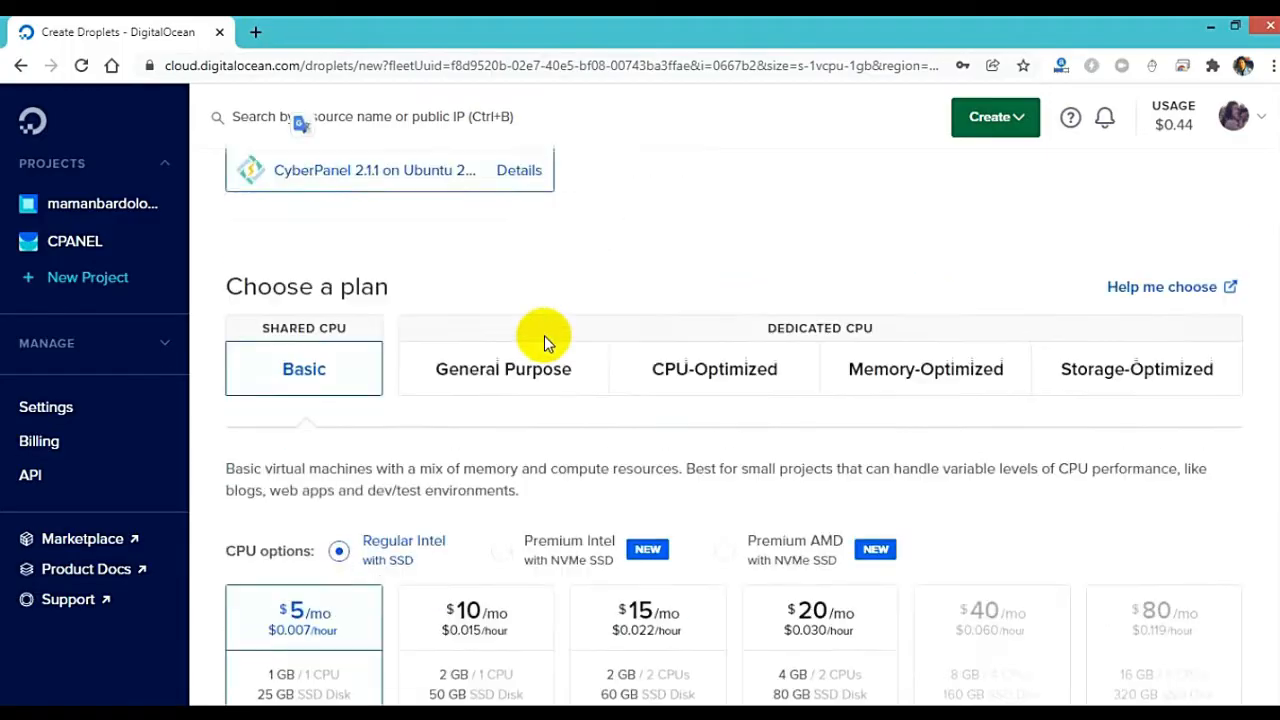
scroll(544, 335, "down", 1)
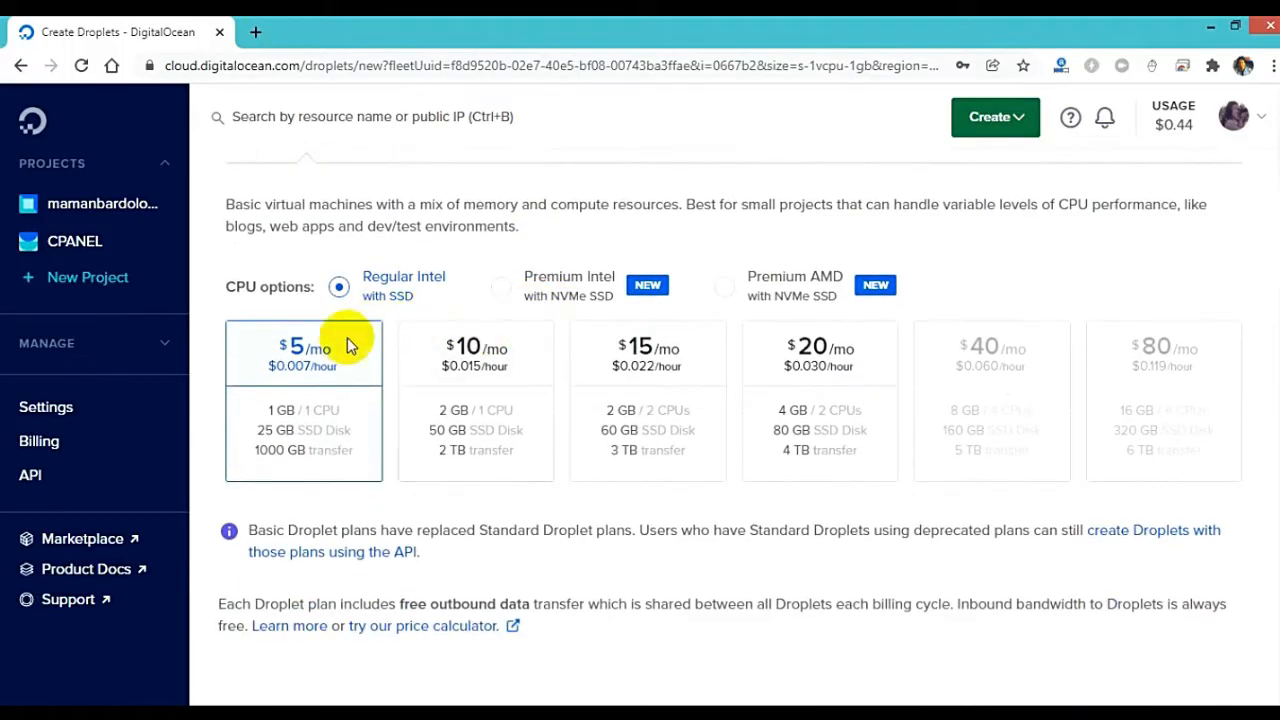
scroll(341, 345, "down", 3)
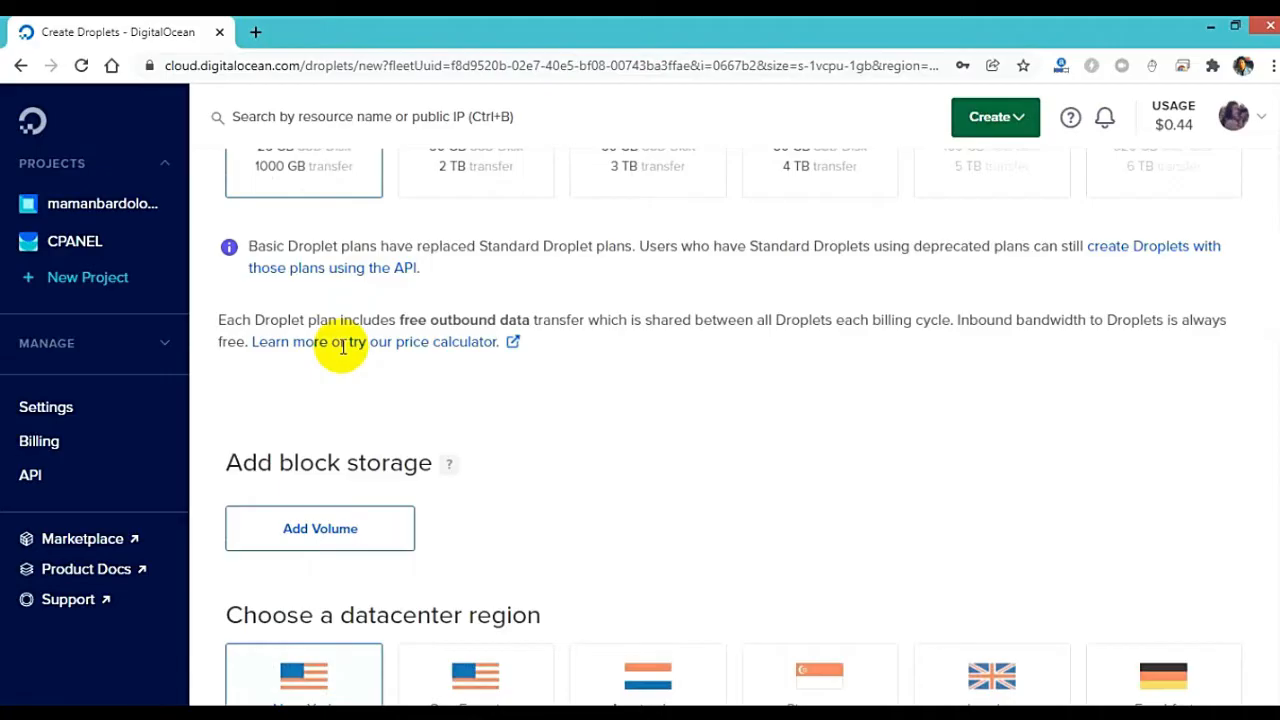
scroll(341, 345, "down", 3)
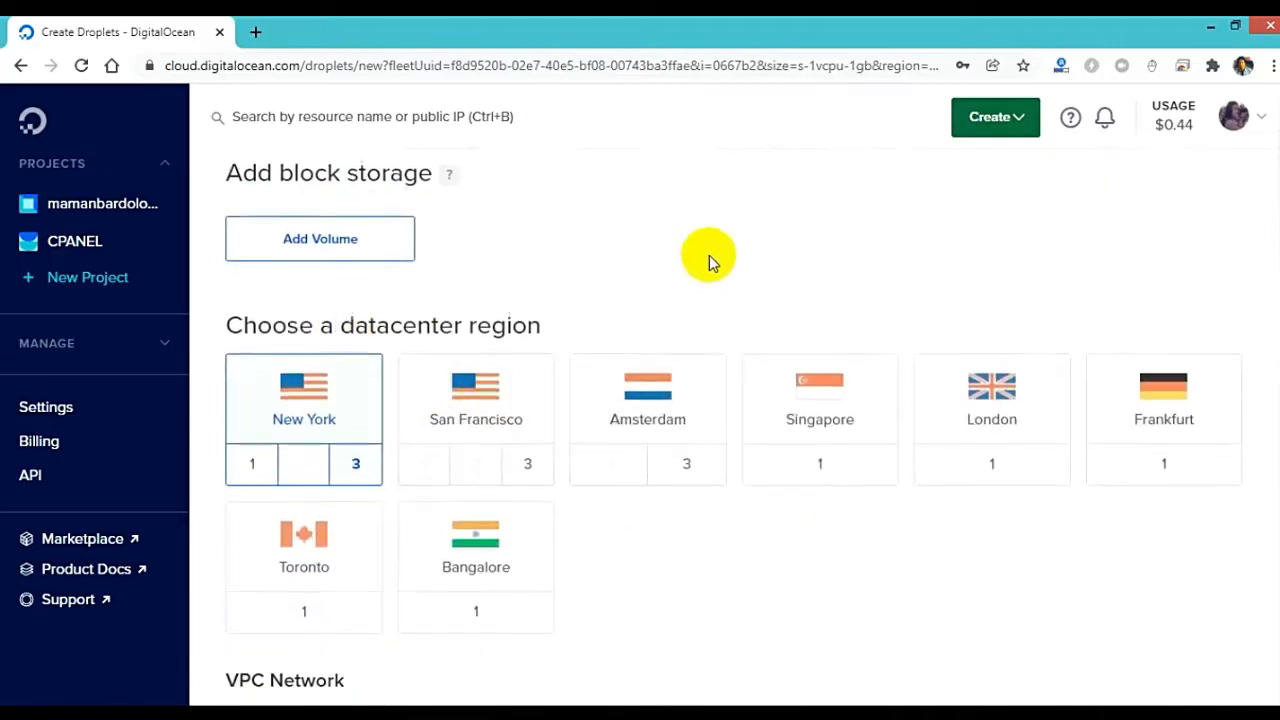
scroll(709, 255, "down", 2)
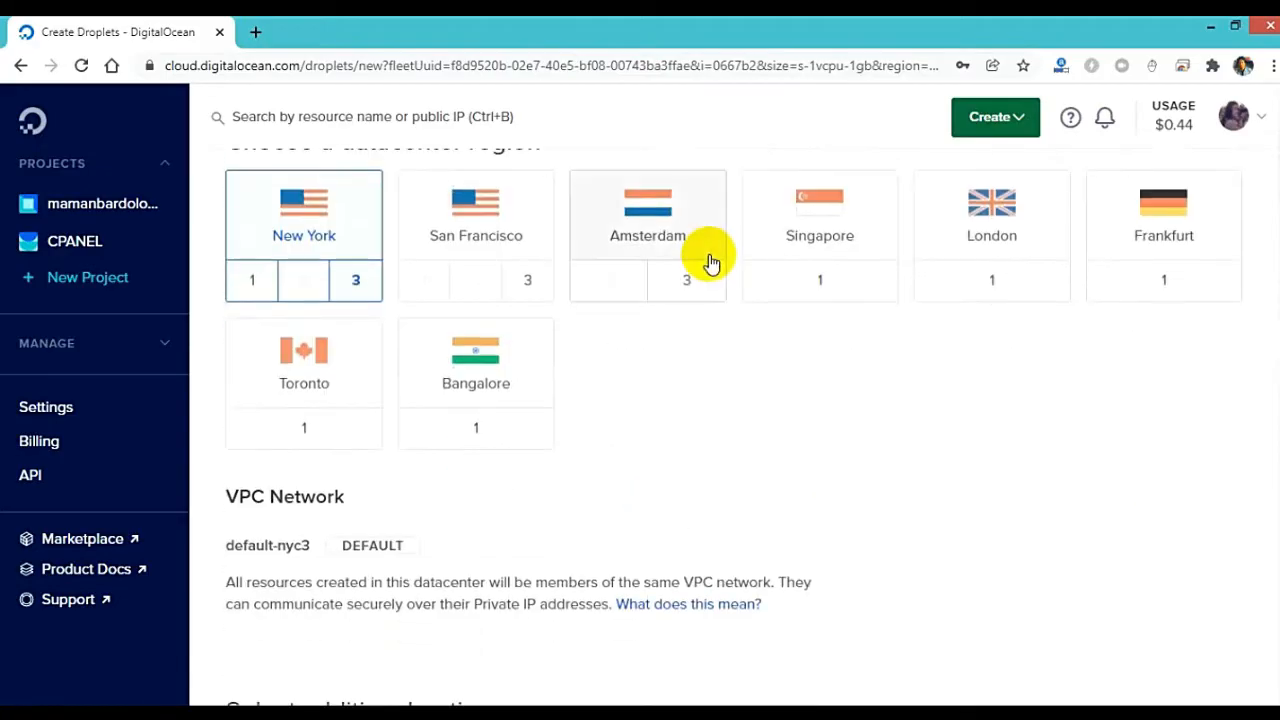
left_click(503, 238)
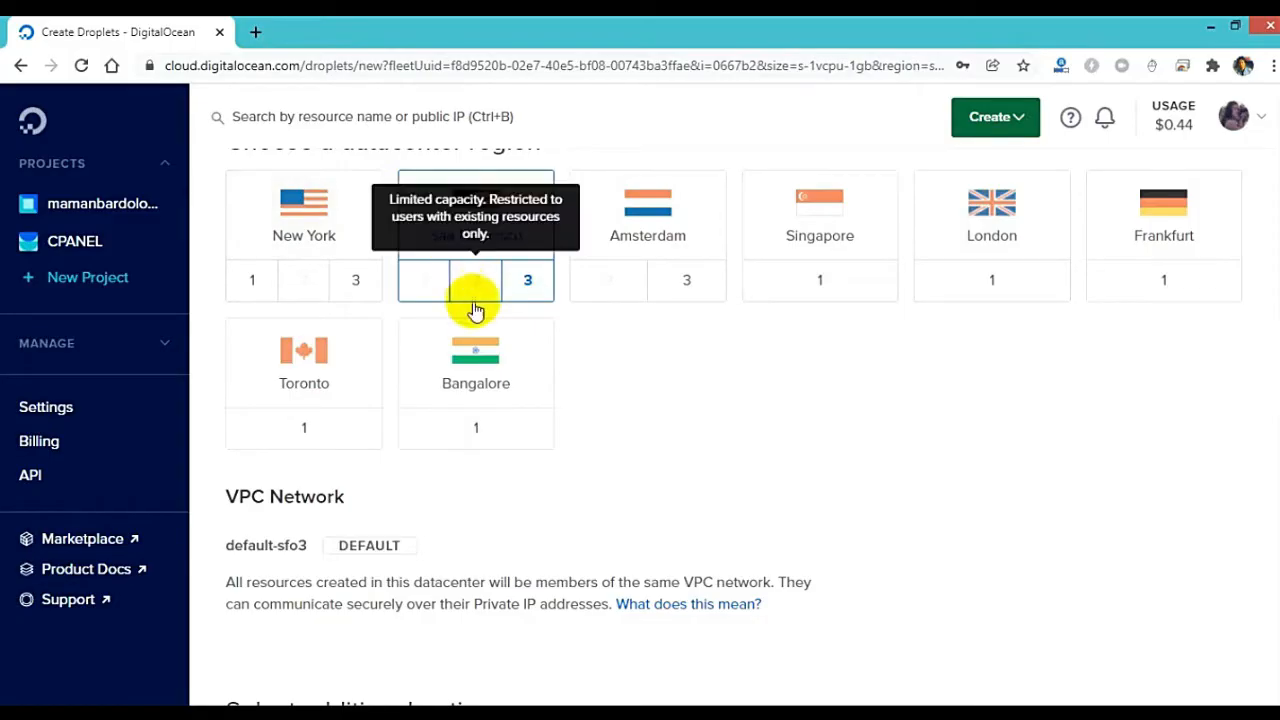
scroll(471, 294, "down", 1)
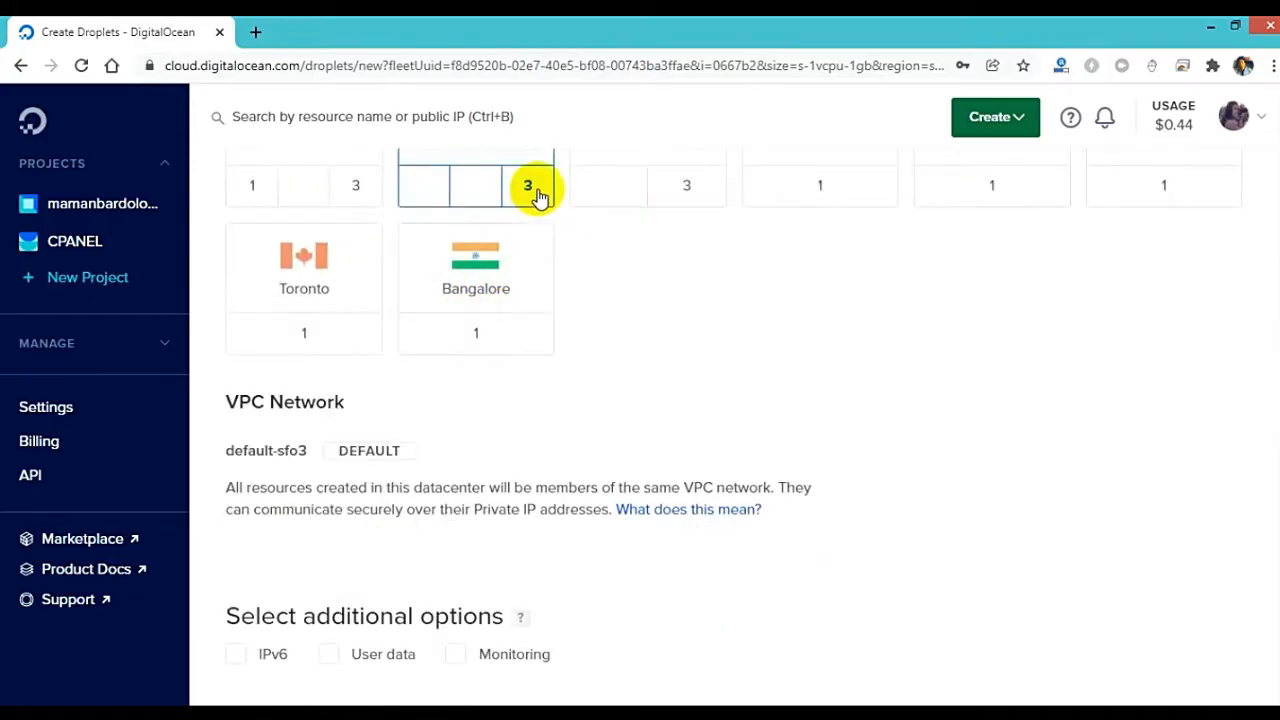
scroll(560, 274, "down", 3)
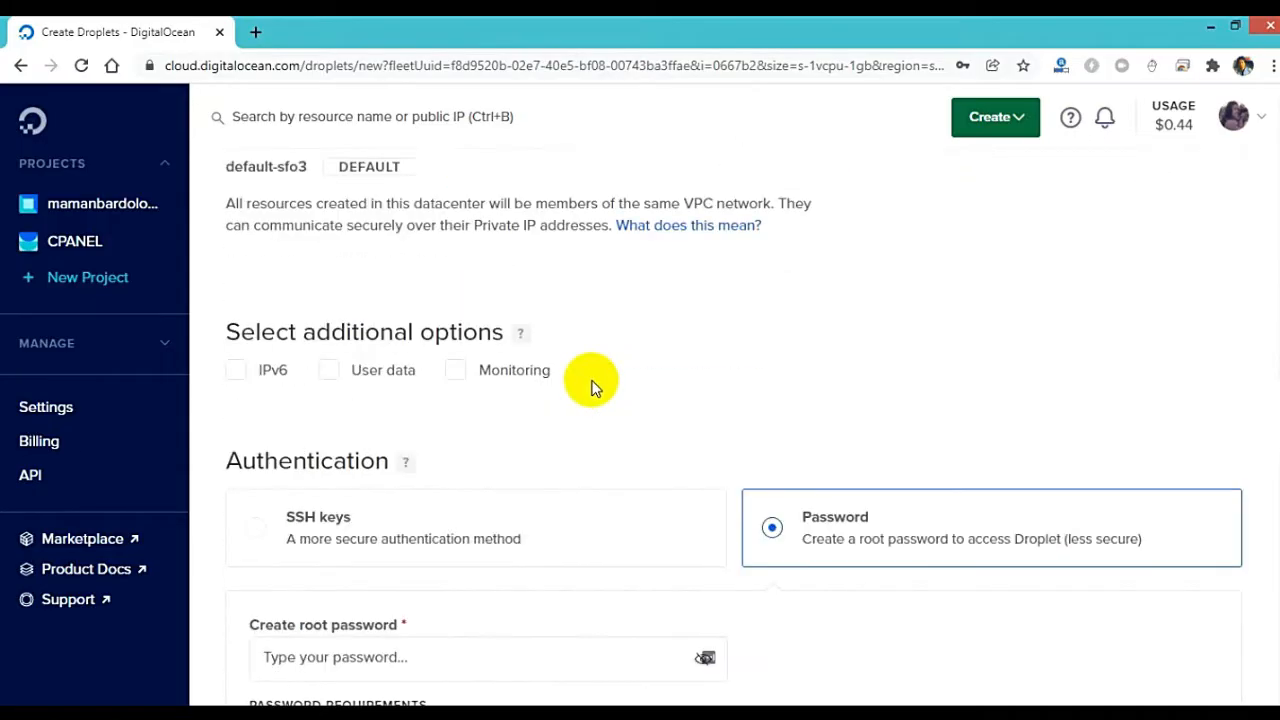
scroll(591, 382, "down", 3)
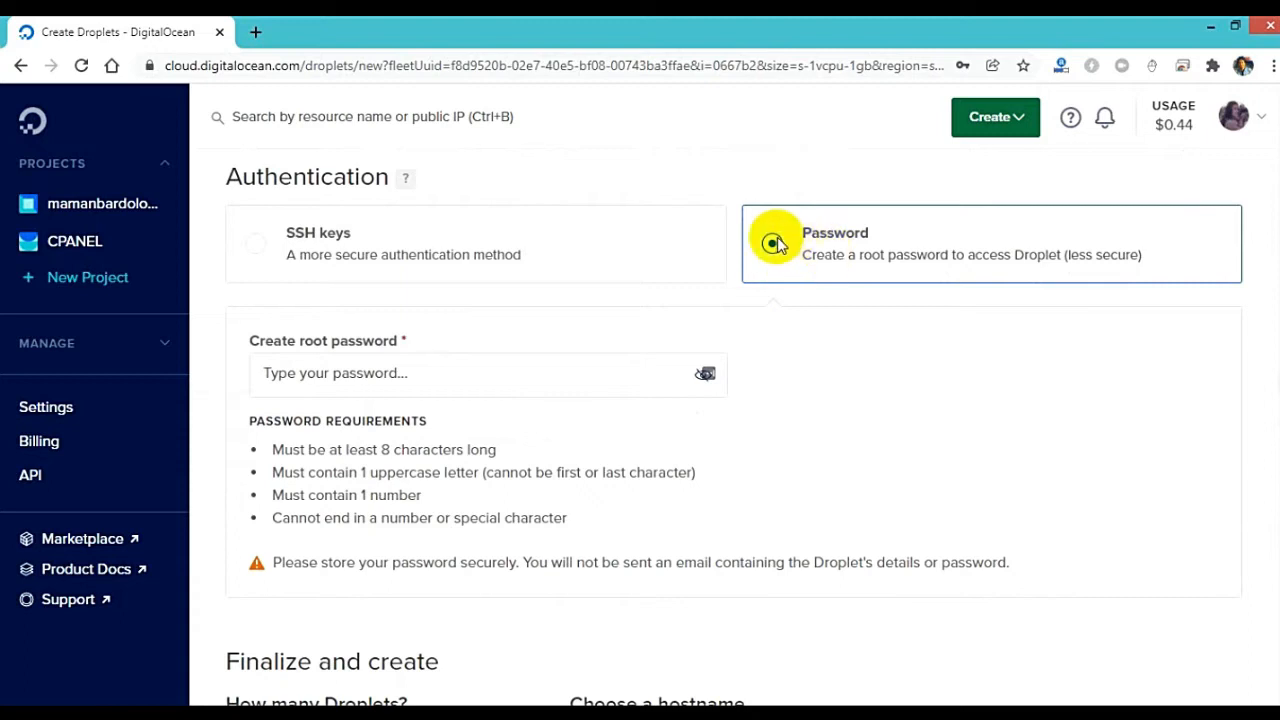
Step: Enter a root password for the new droplet
left_click(491, 378)
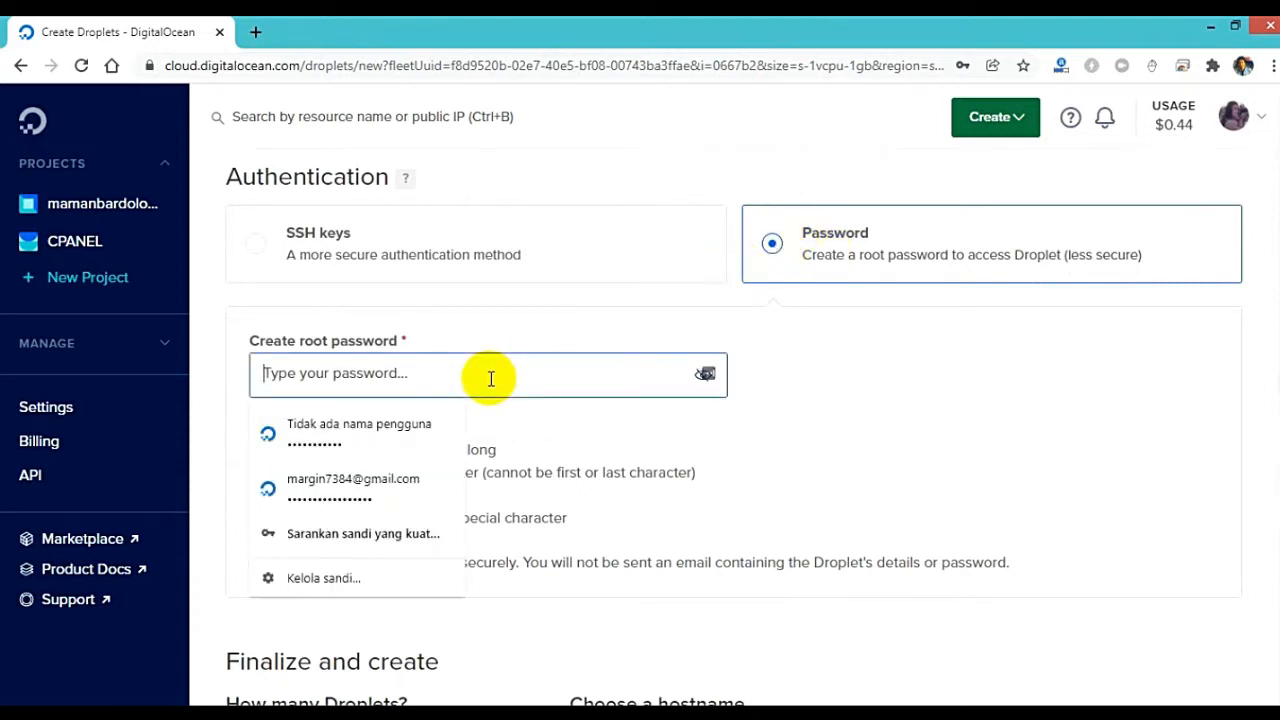
type("••••••••")
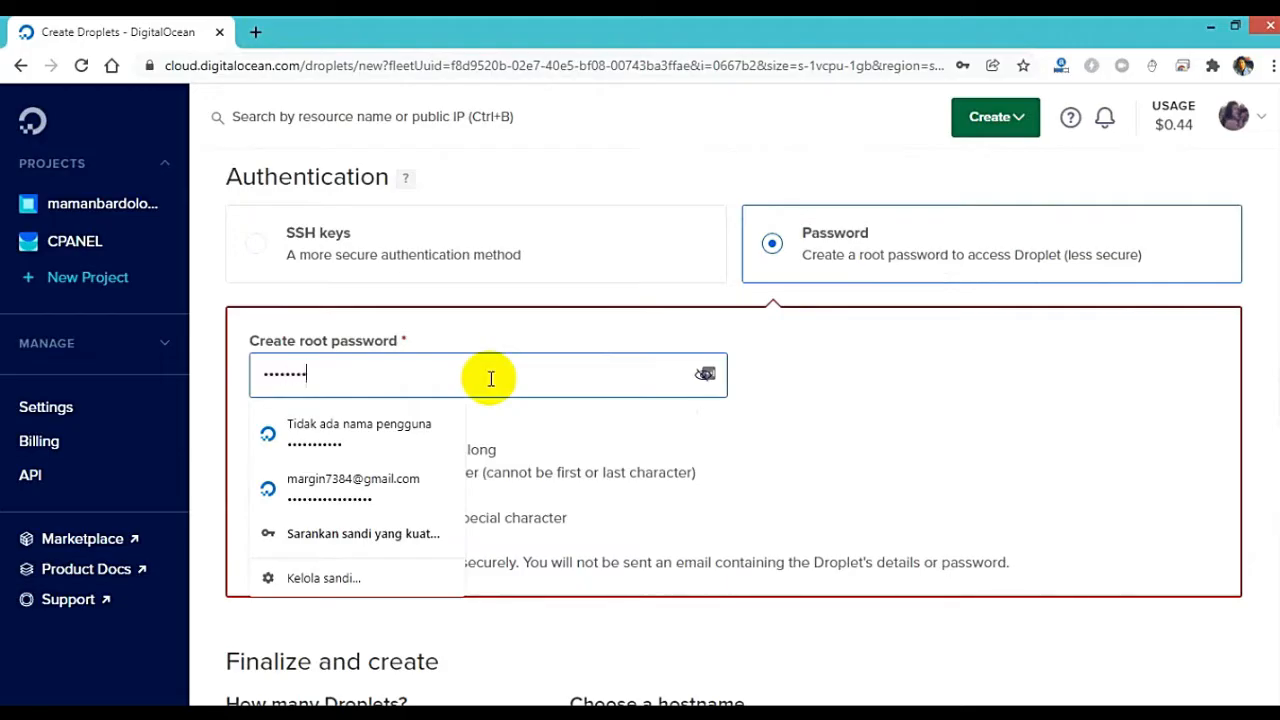
type("•••••••")
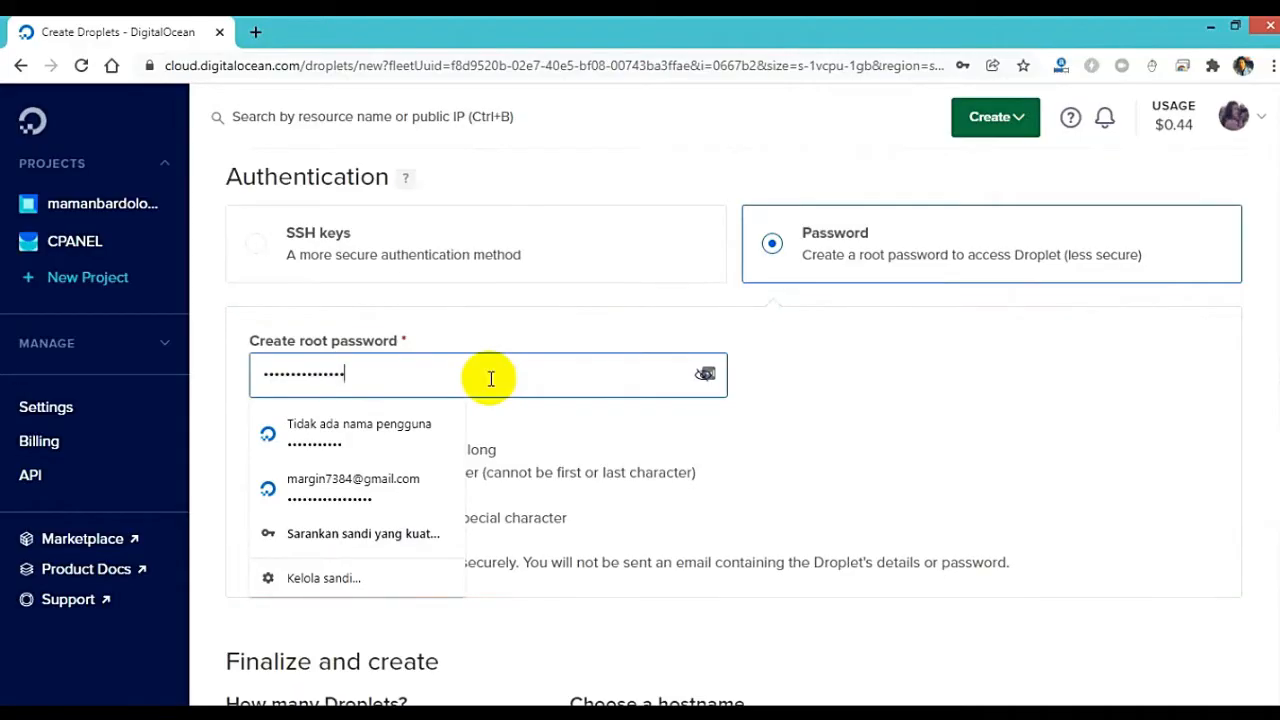
double_click(799, 370)
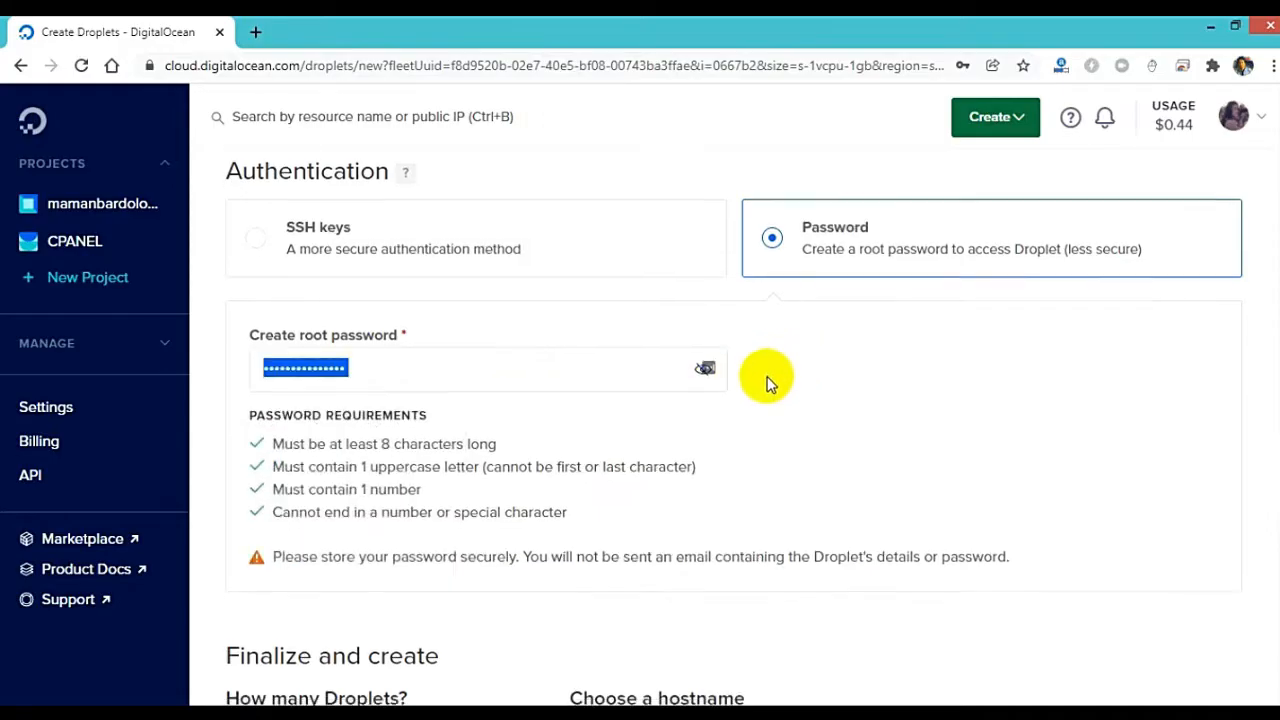
Step: Replace the default hostname with IPaddress
scroll(766, 378, "down", 1)
scroll(409, 337, "down", 3)
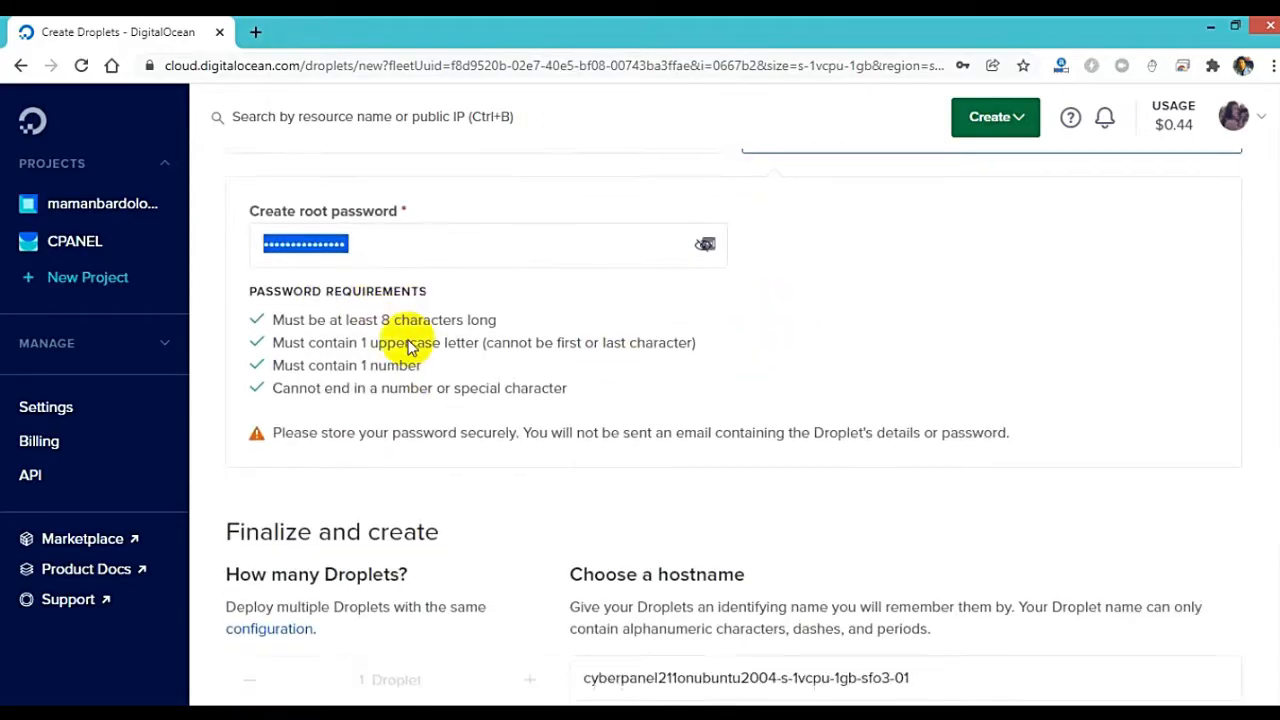
scroll(408, 345, "down", 1)
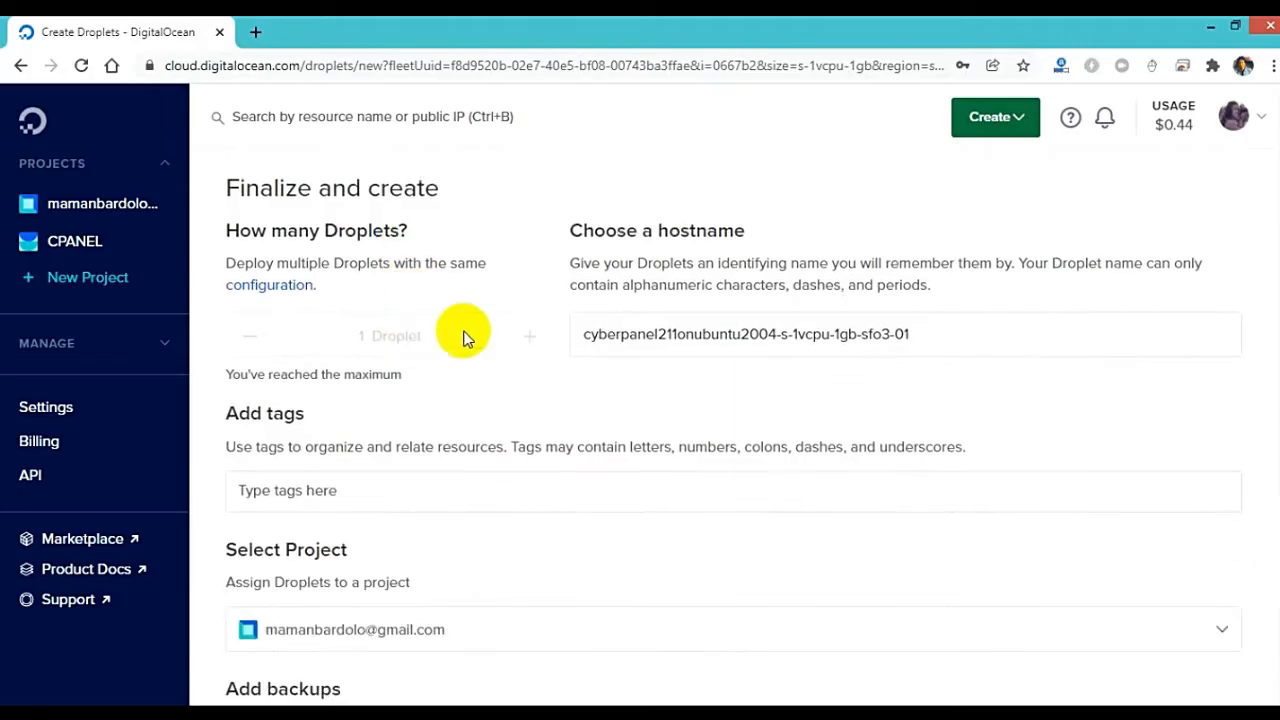
triple_click(714, 334)
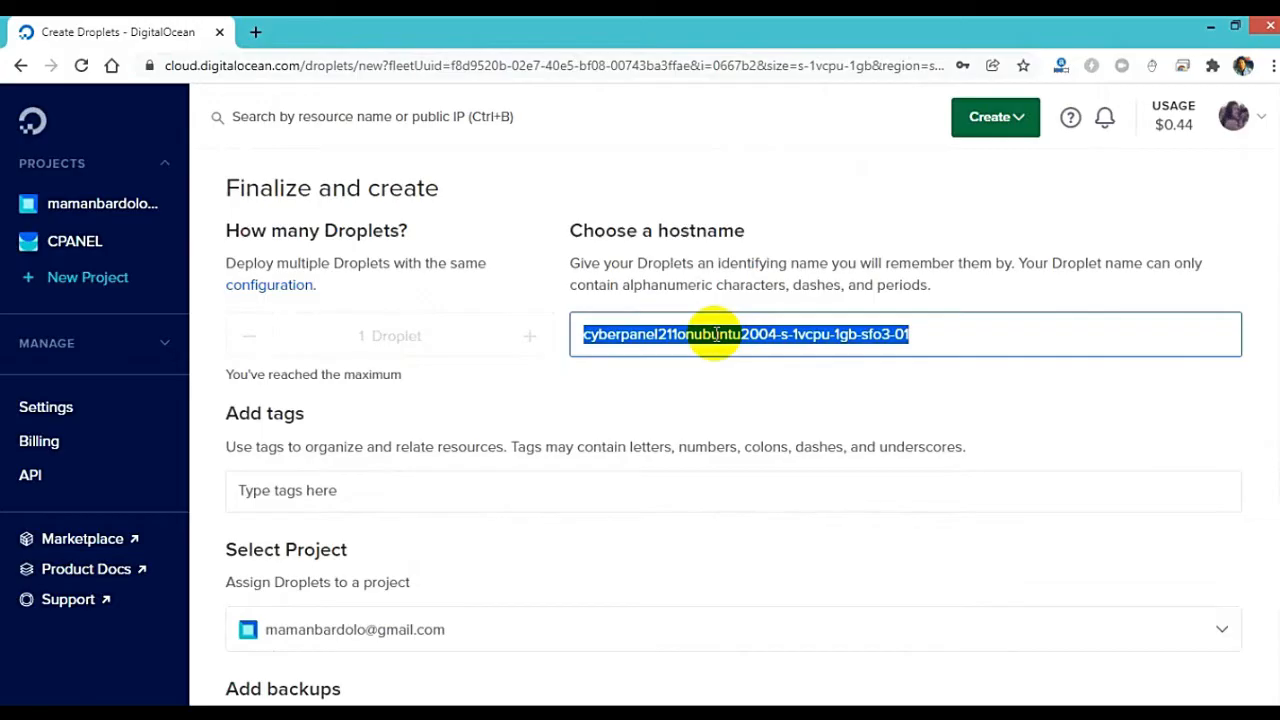
type("IP")
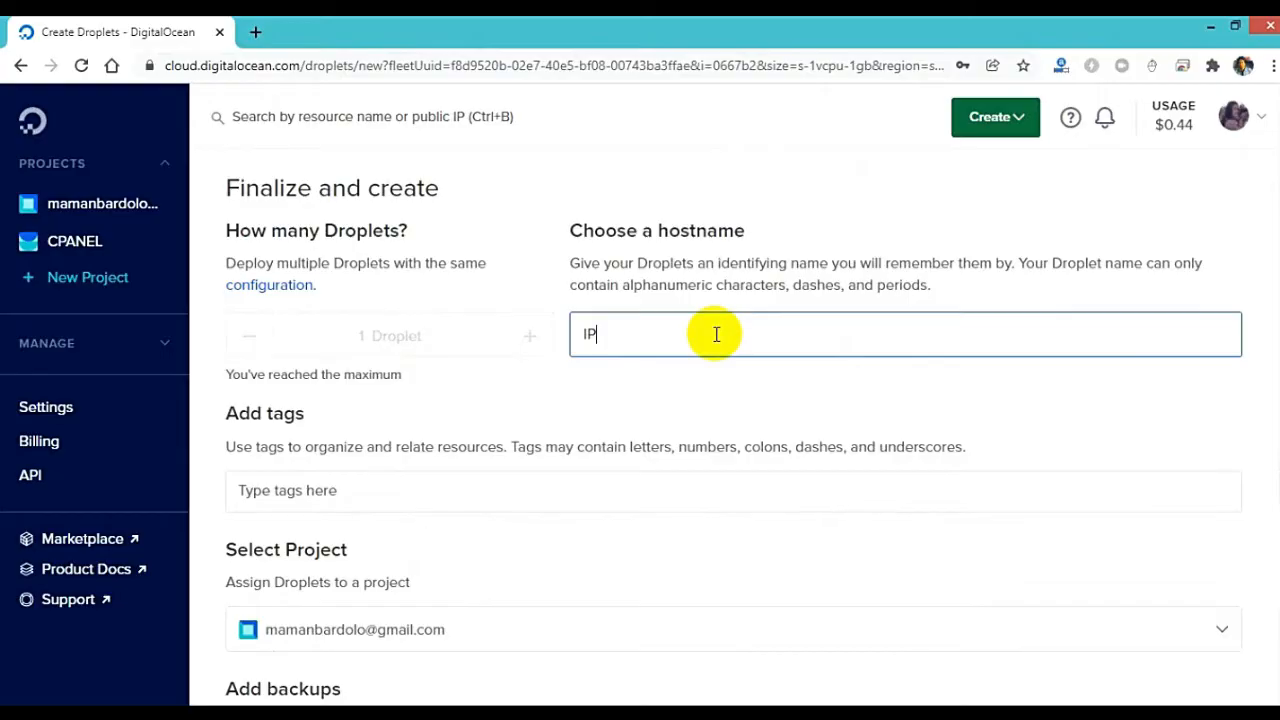
type("address")
scroll(712, 334, "down", 1)
scroll(710, 334, "down", 2)
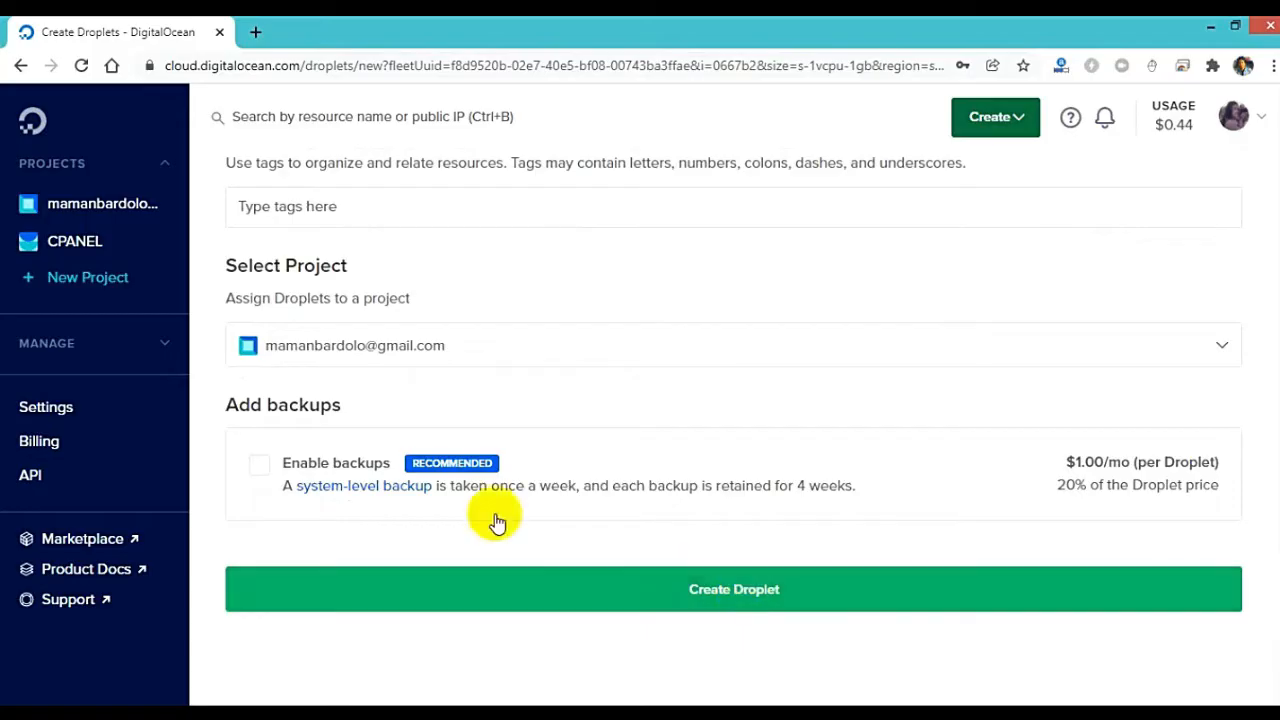
Step: Create the droplet and decline Chrome's offer to update the saved password
left_click(733, 593)
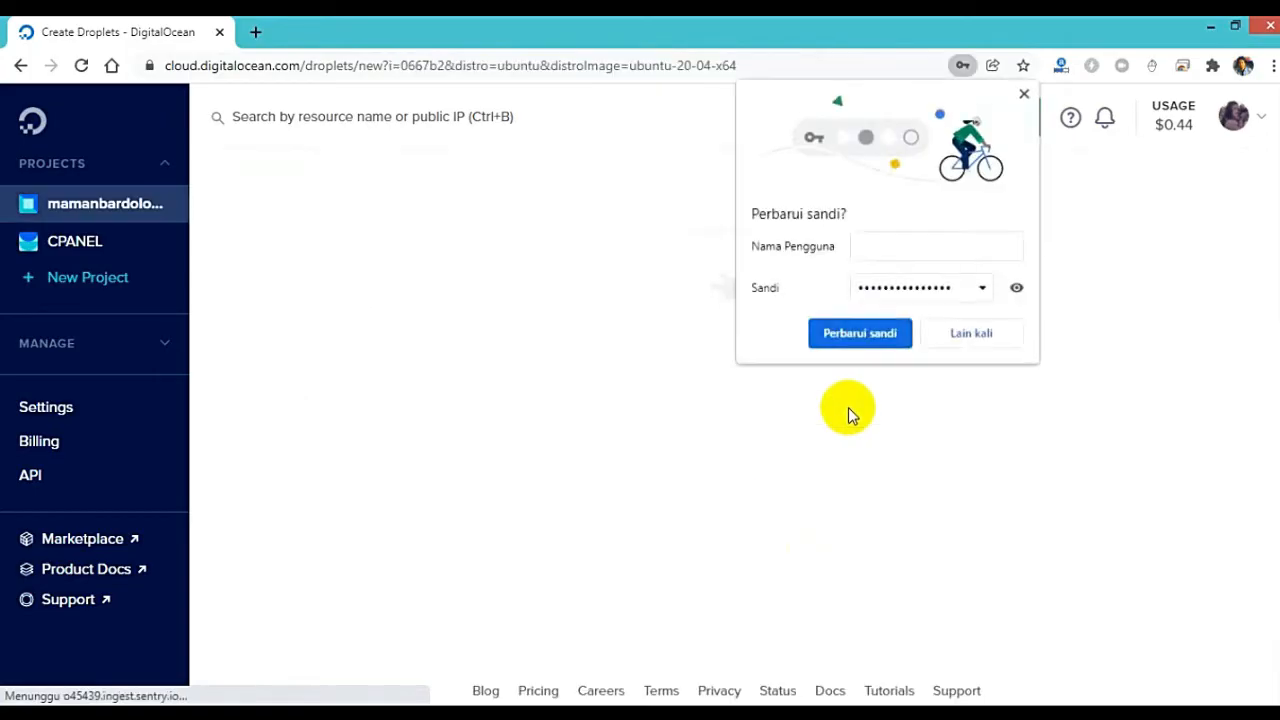
left_click(972, 335)
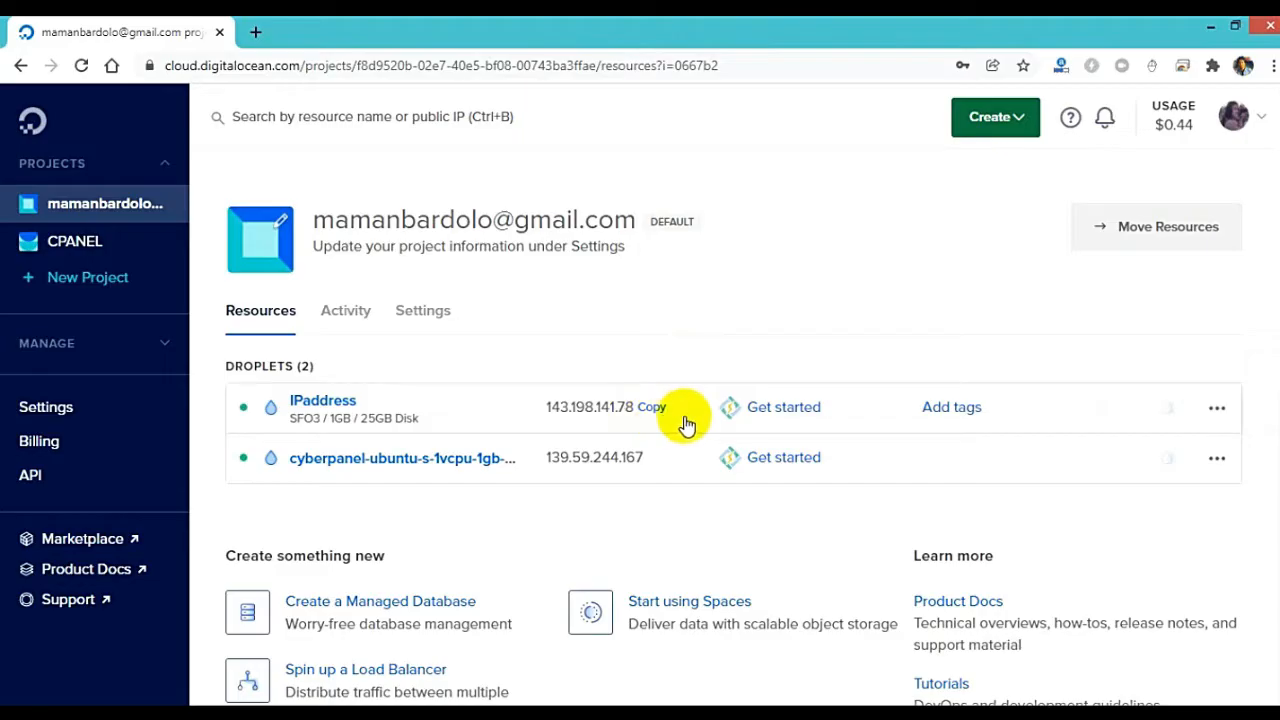
Step: Expand the IPaddress droplet row to view its image, size and IPv4 143.198.141.78
left_click(590, 428)
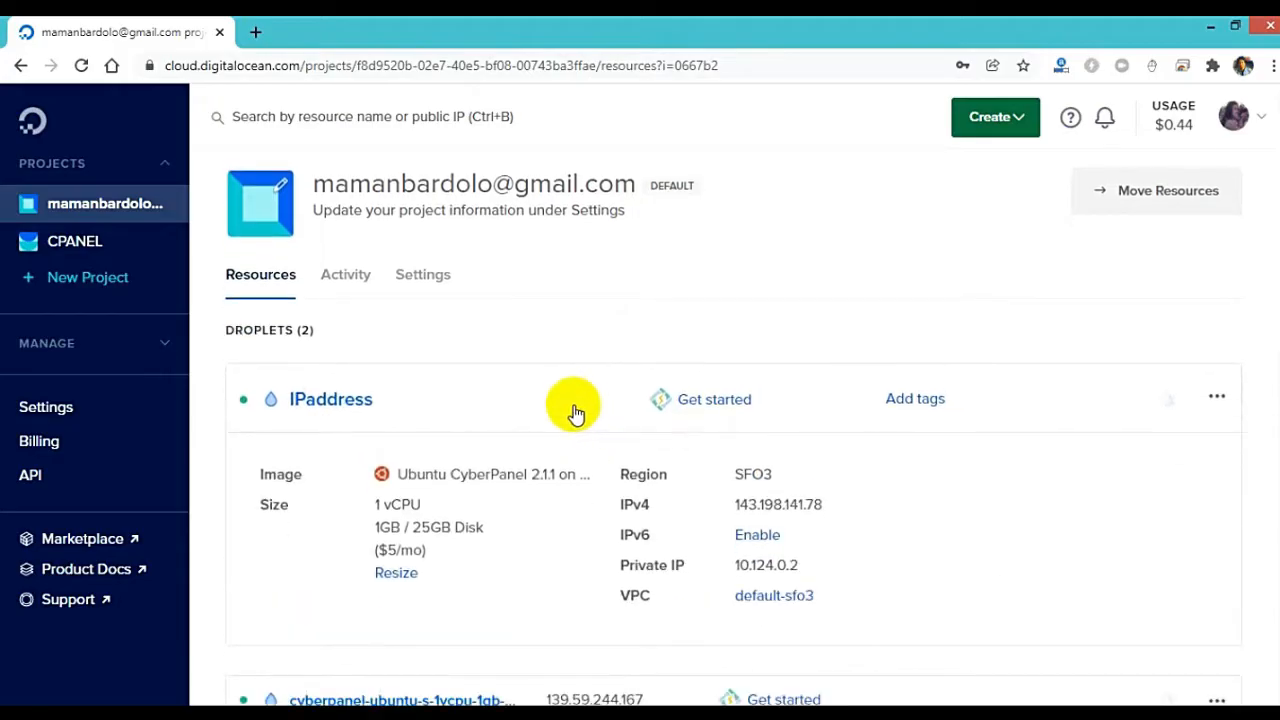
scroll(717, 420, "down", 1)
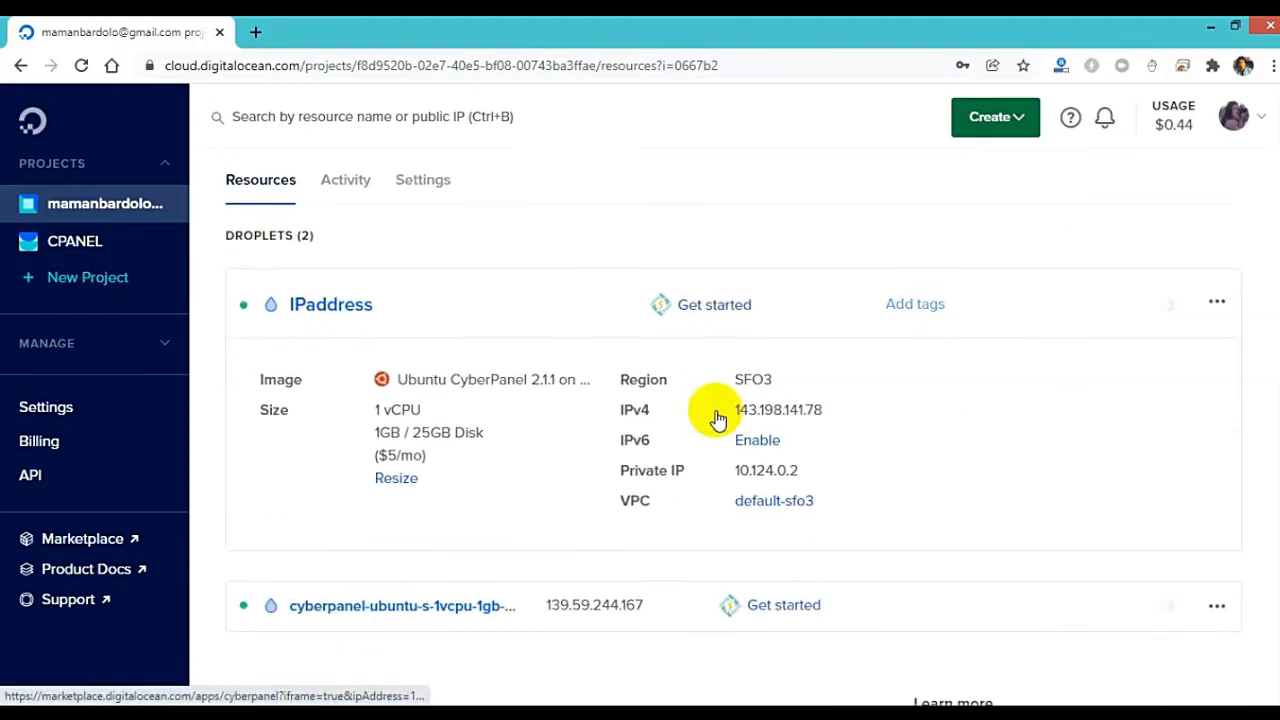
mouse_move(838, 420)
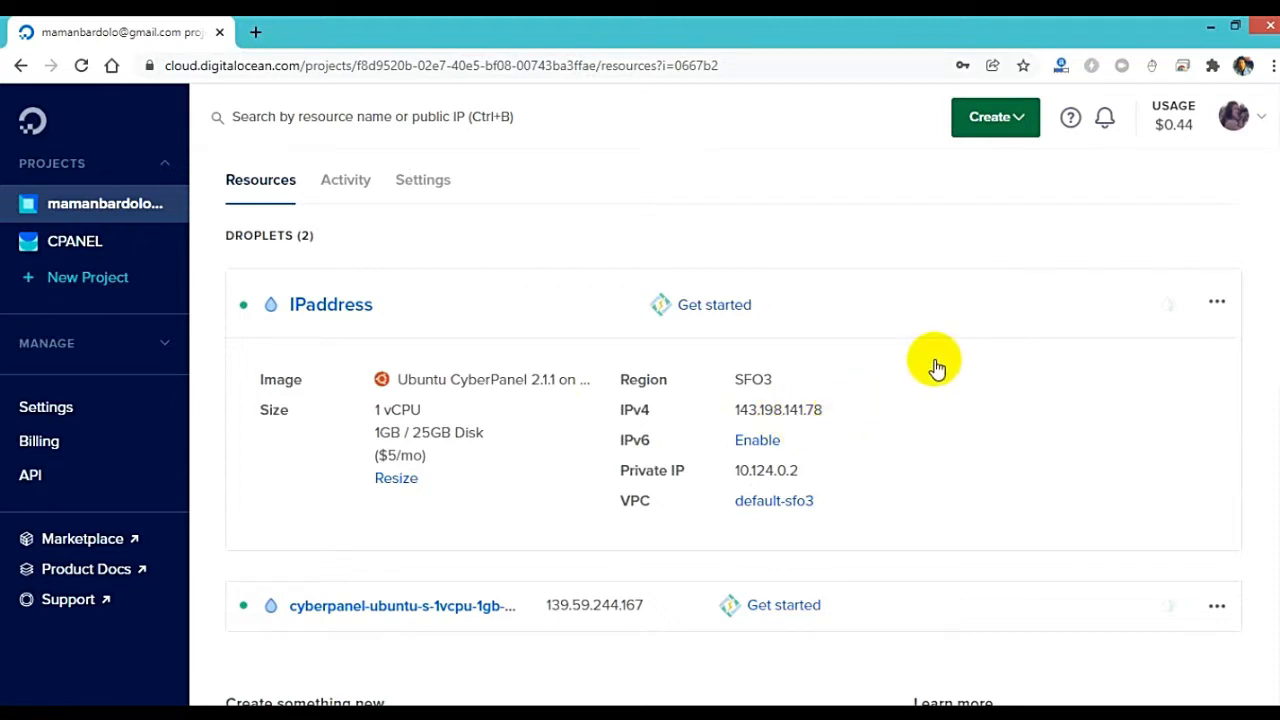
Step: Bring back the KOnfigurasi notes and highlight step 2, 'Akses root dengan Putty'
left_click(472, 715)
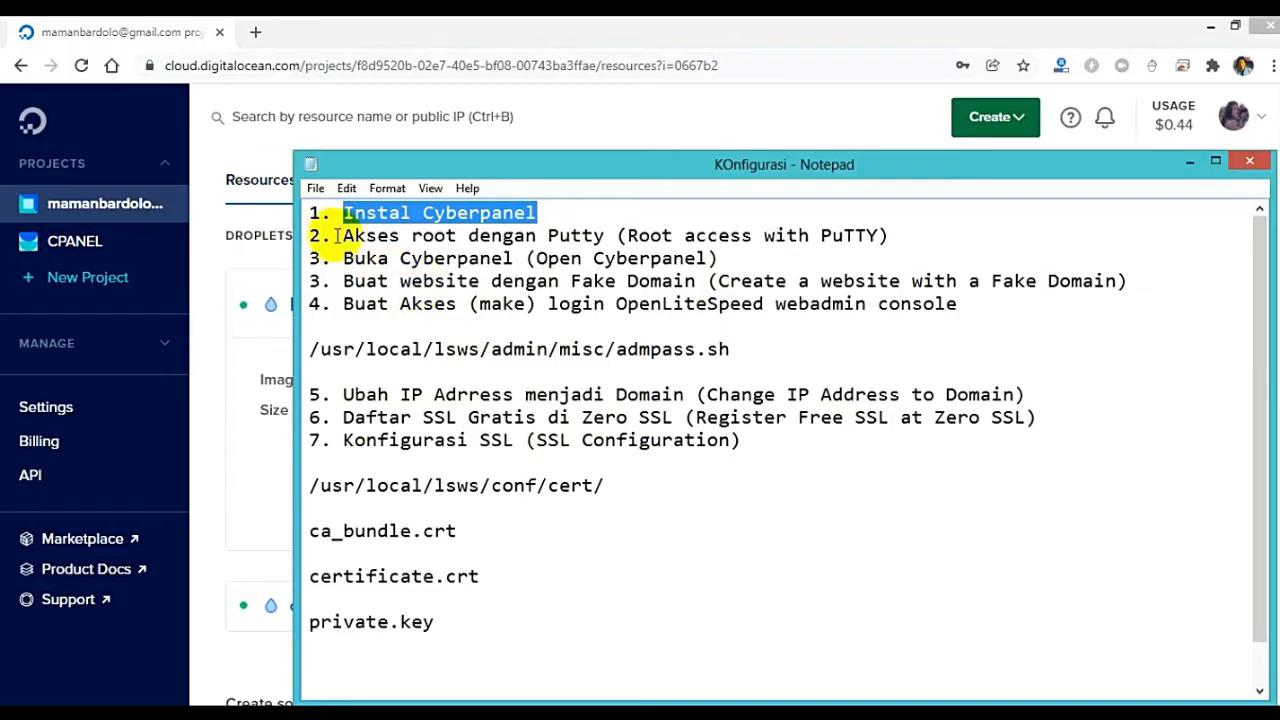
left_click_drag(342, 236, 605, 240)
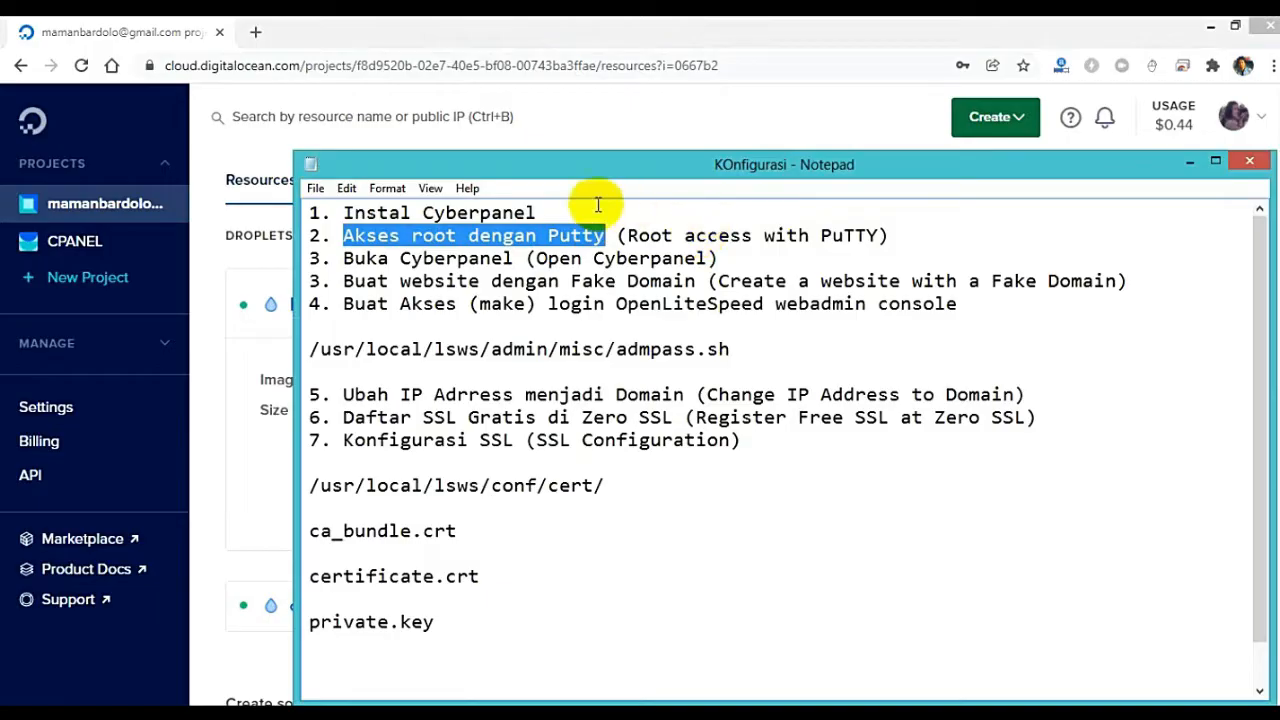
Step: Minimize the notes and launch PuTTY through a Windows search for 'putty'
left_click(1190, 161)
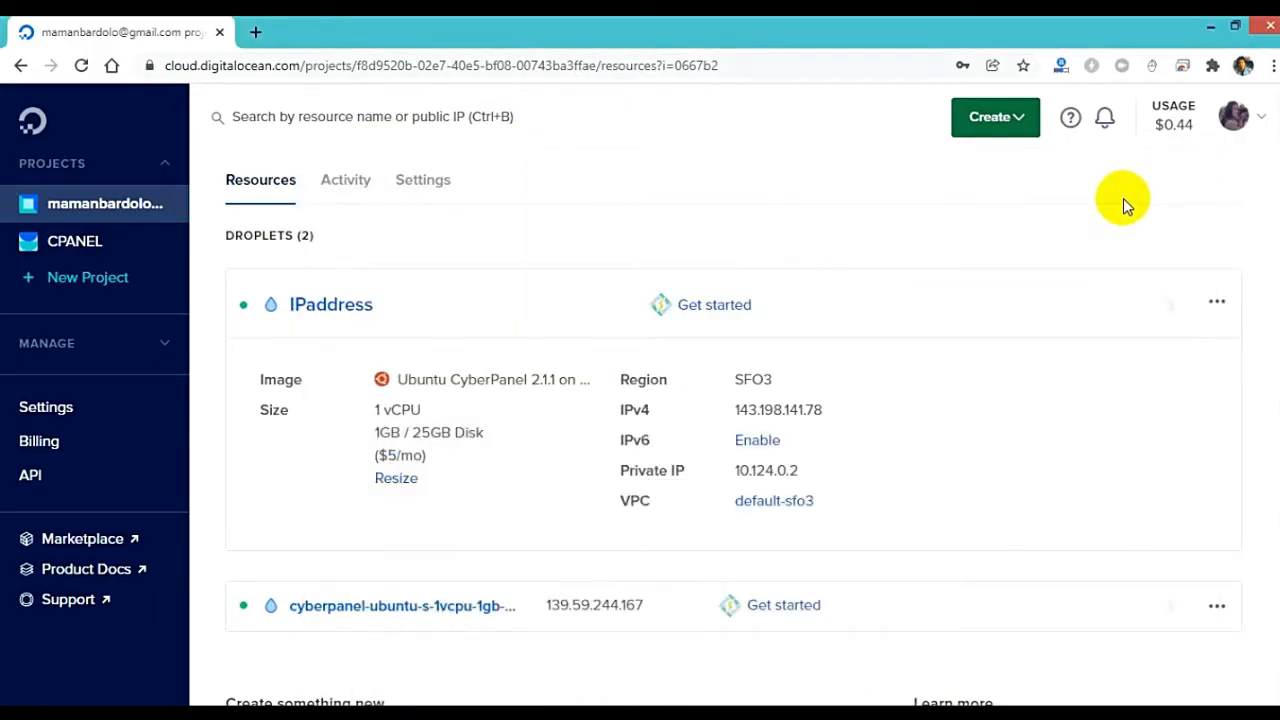
key("super+f")
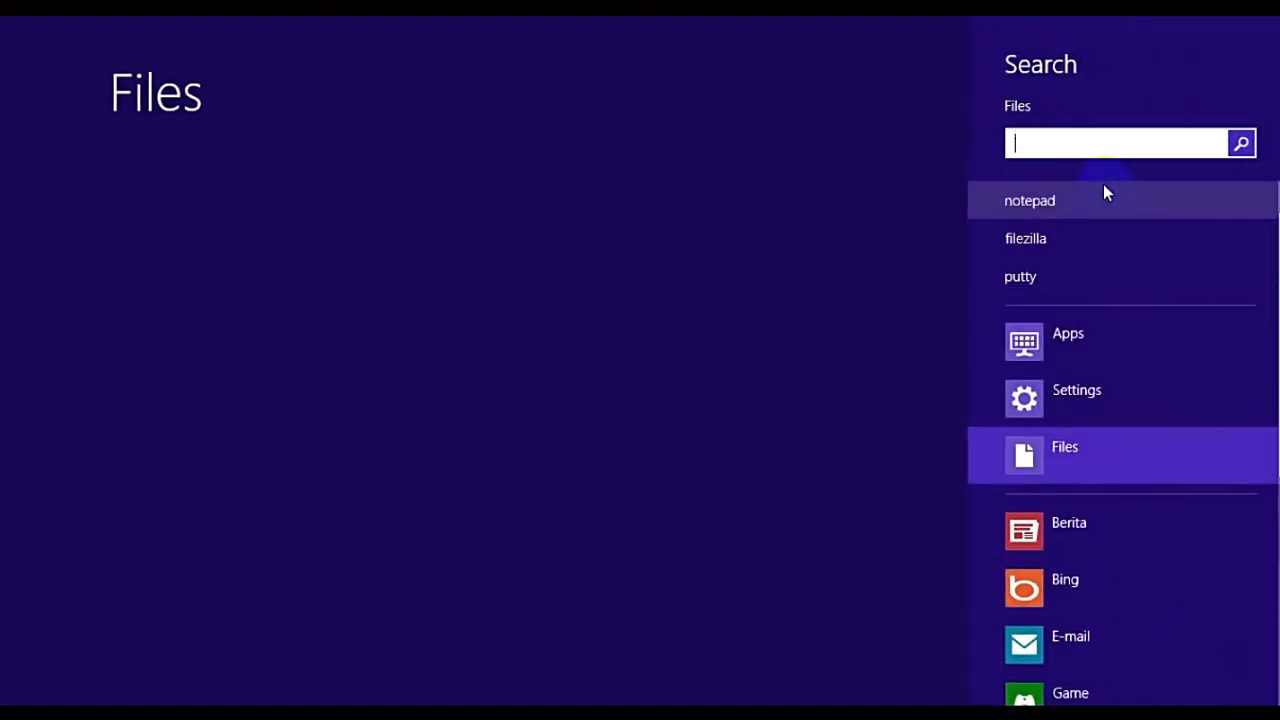
left_click(1063, 277)
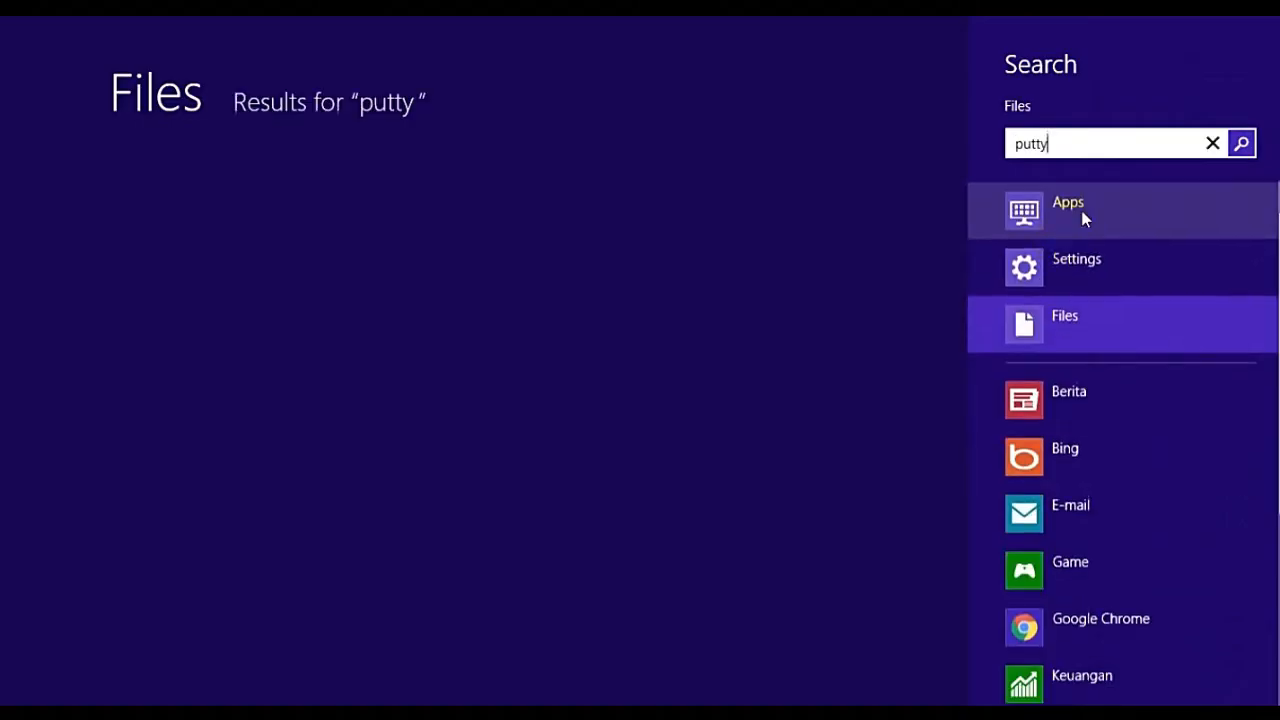
left_click(1080, 195)
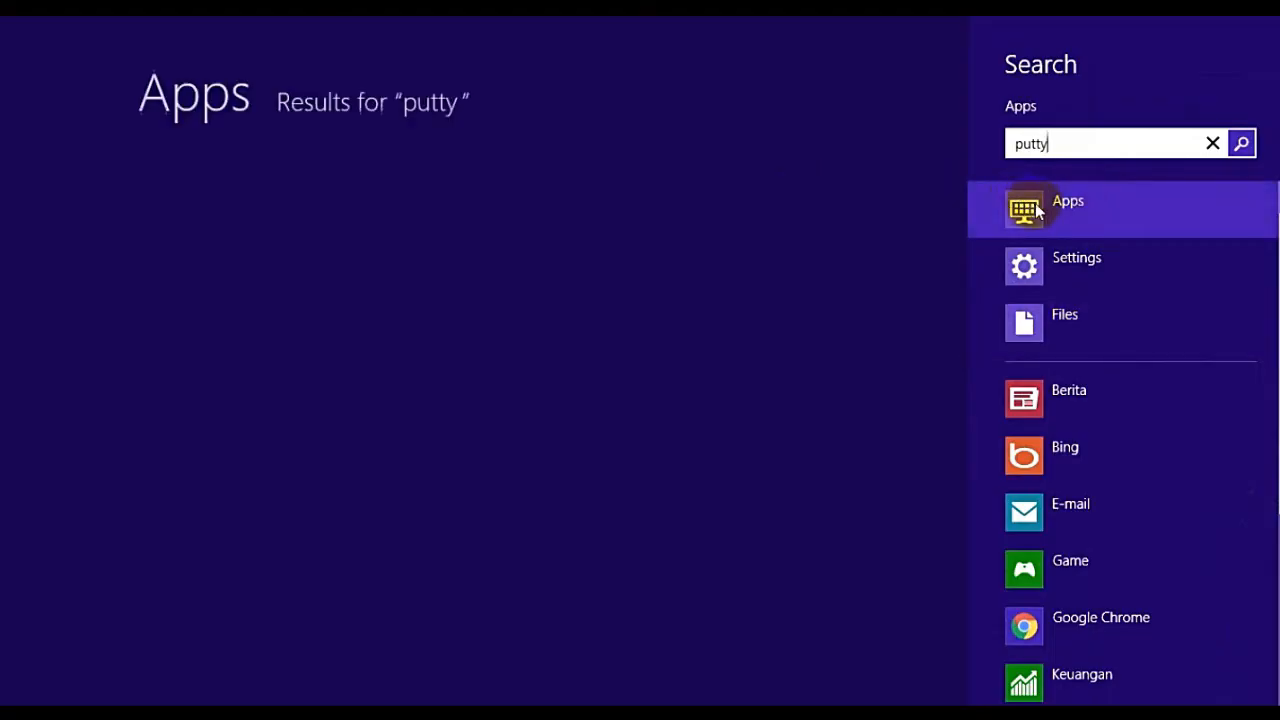
left_click(206, 169)
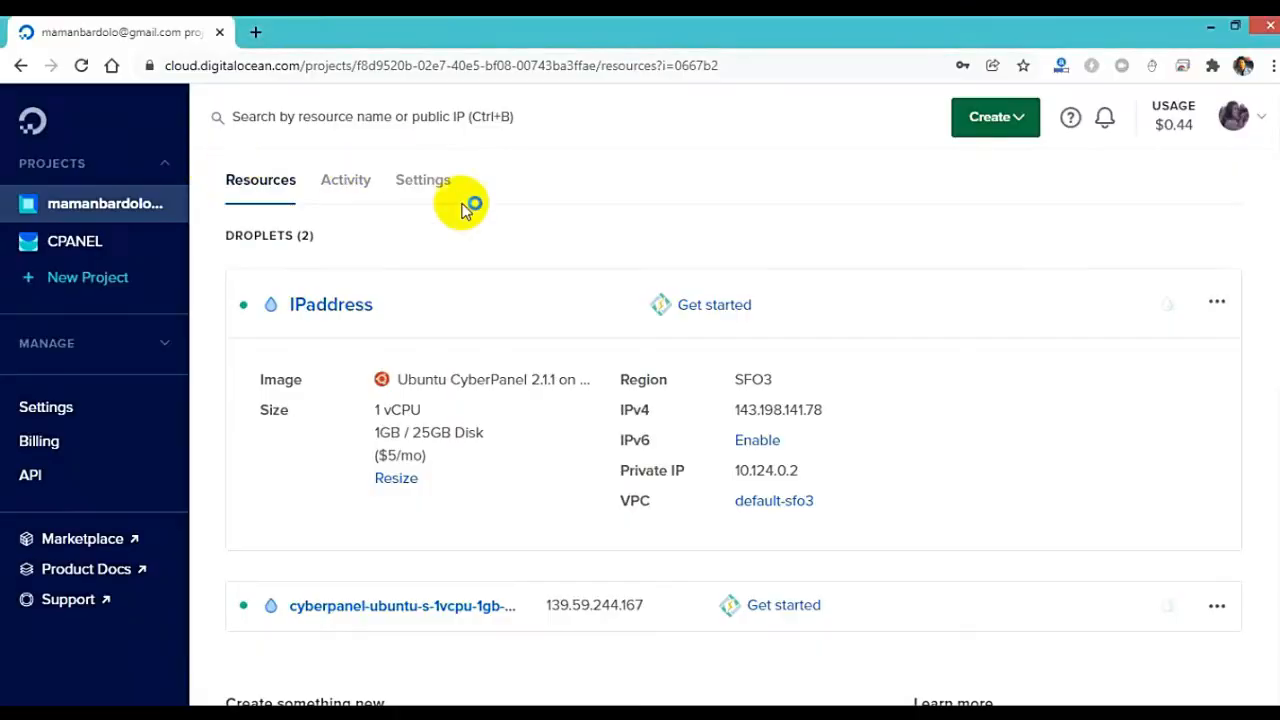
Step: Paste 143.198.141.78 as the host name and open the SSH connection
right_click(621, 283)
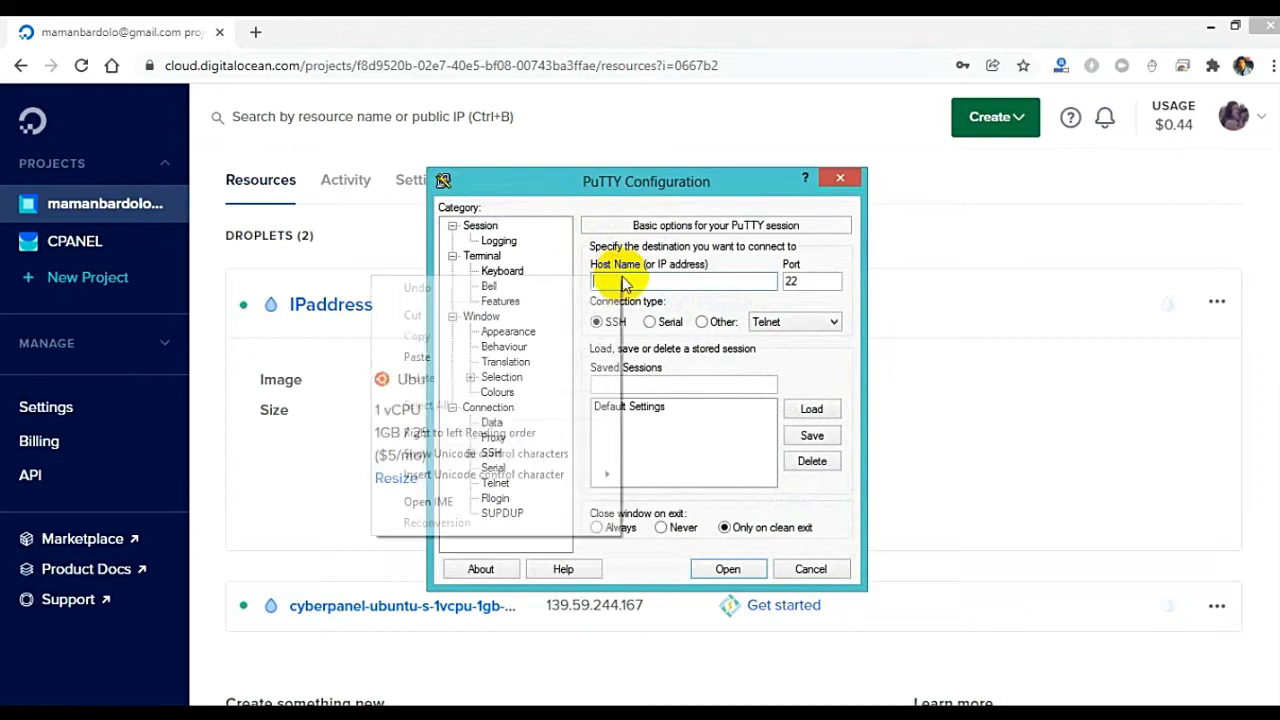
left_click(587, 357)
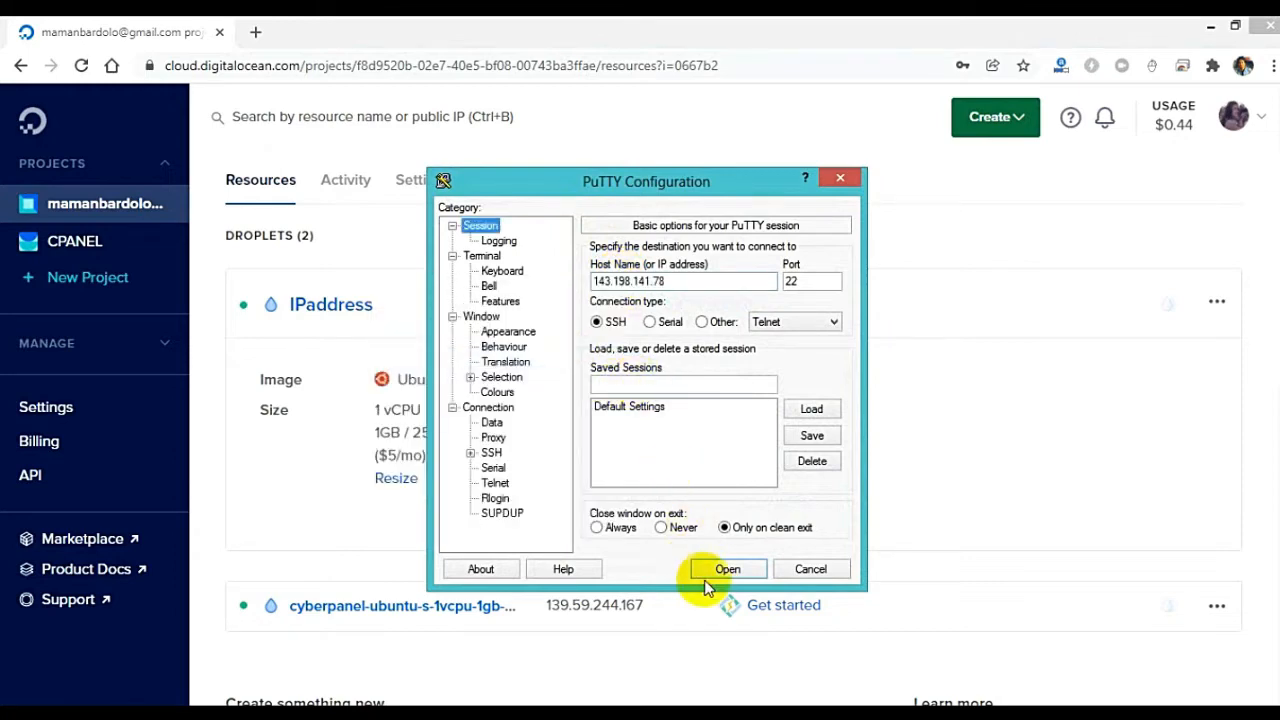
left_click(727, 569)
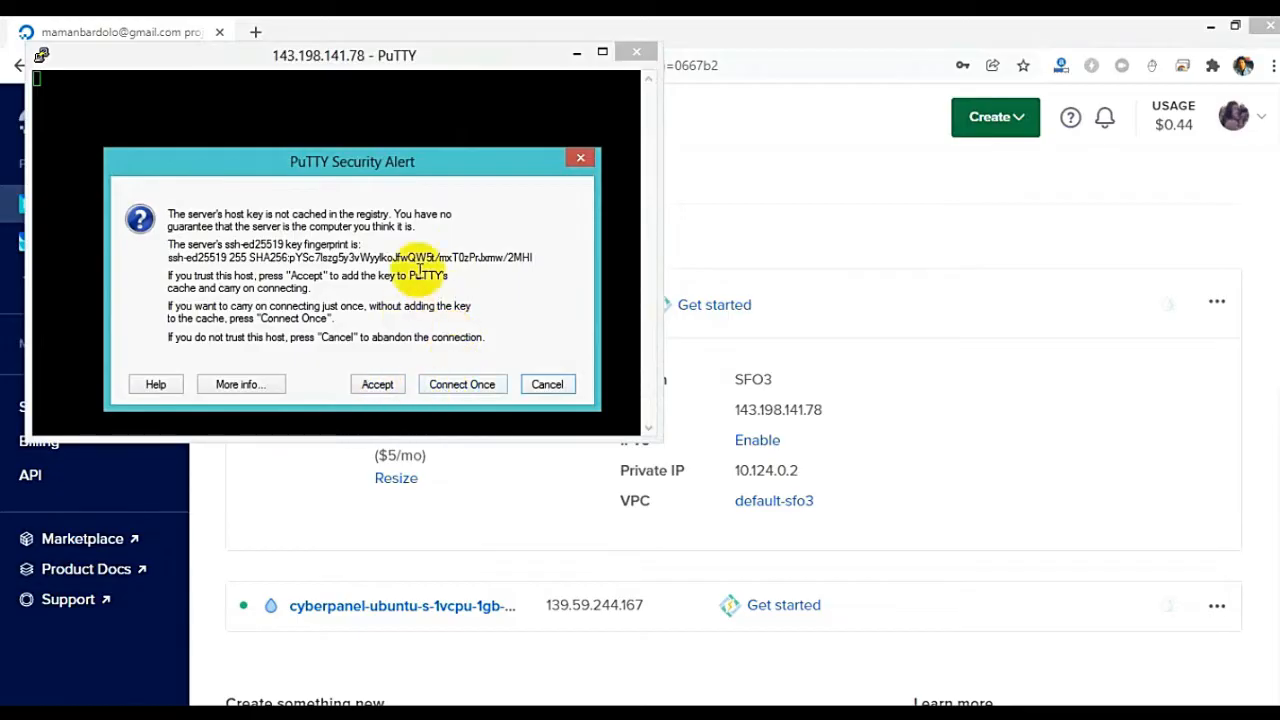
Step: Accept the server's host key and log in as root with the droplet's password
left_click(380, 383)
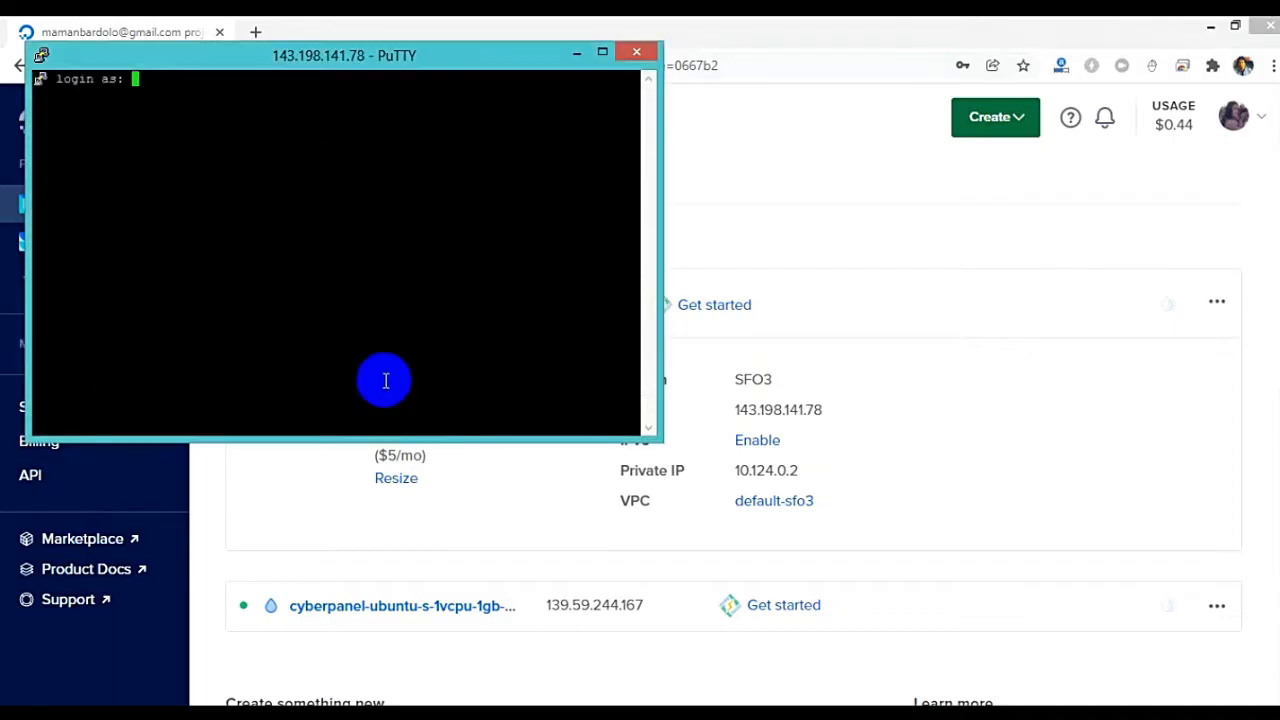
left_click_drag(396, 57, 693, 175)
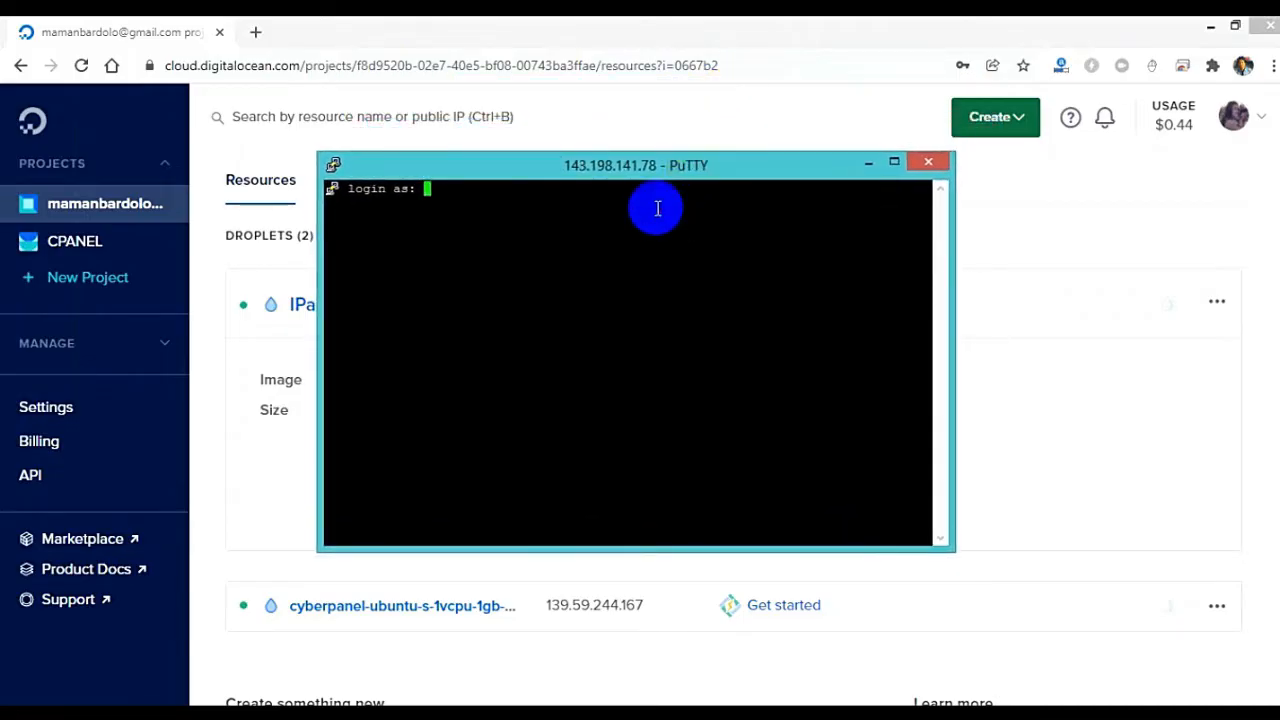
type("root")
key("Return")
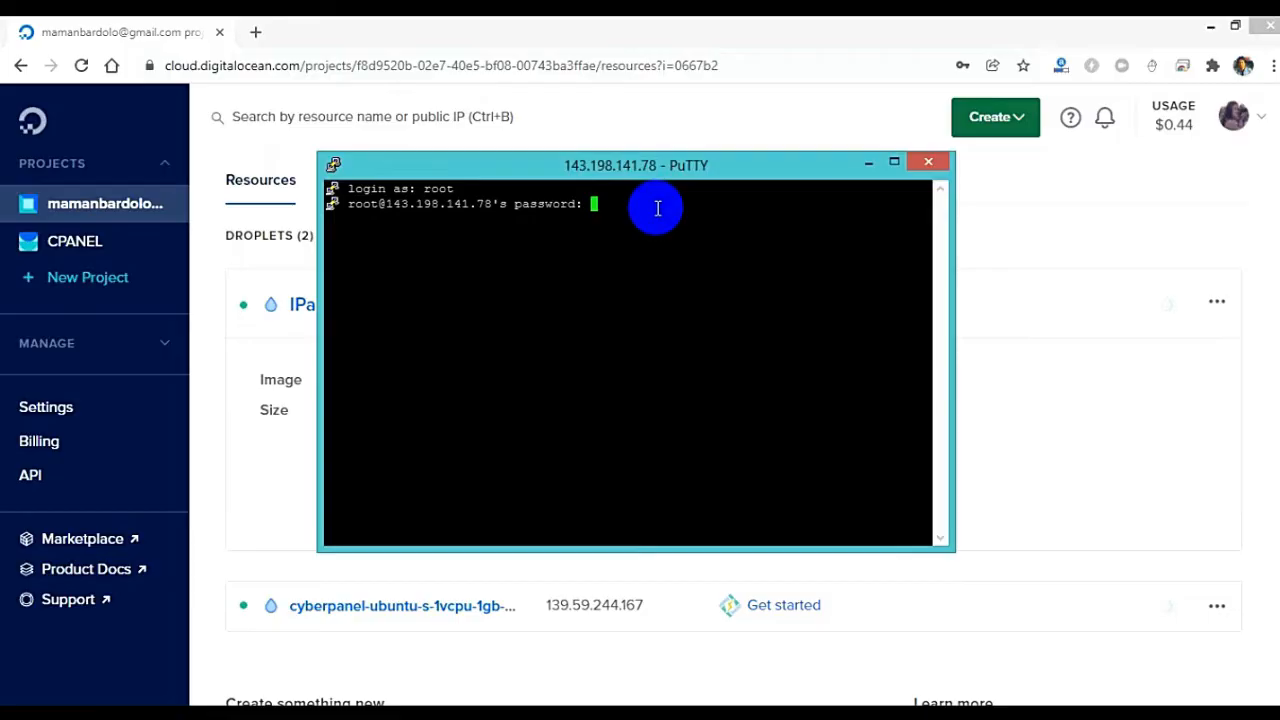
key("Return")
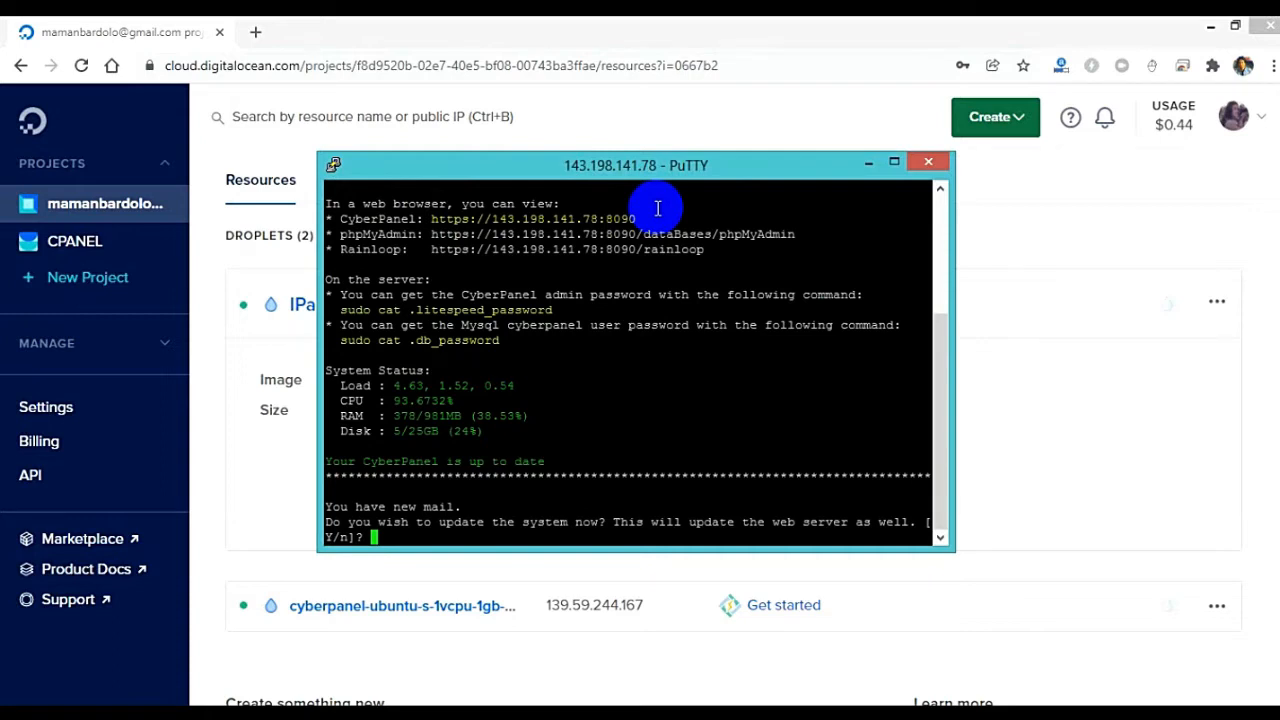
Step: Decline the system update and run the command that reveals the CyberPanel admin password
left_click_drag(341, 310, 555, 310)
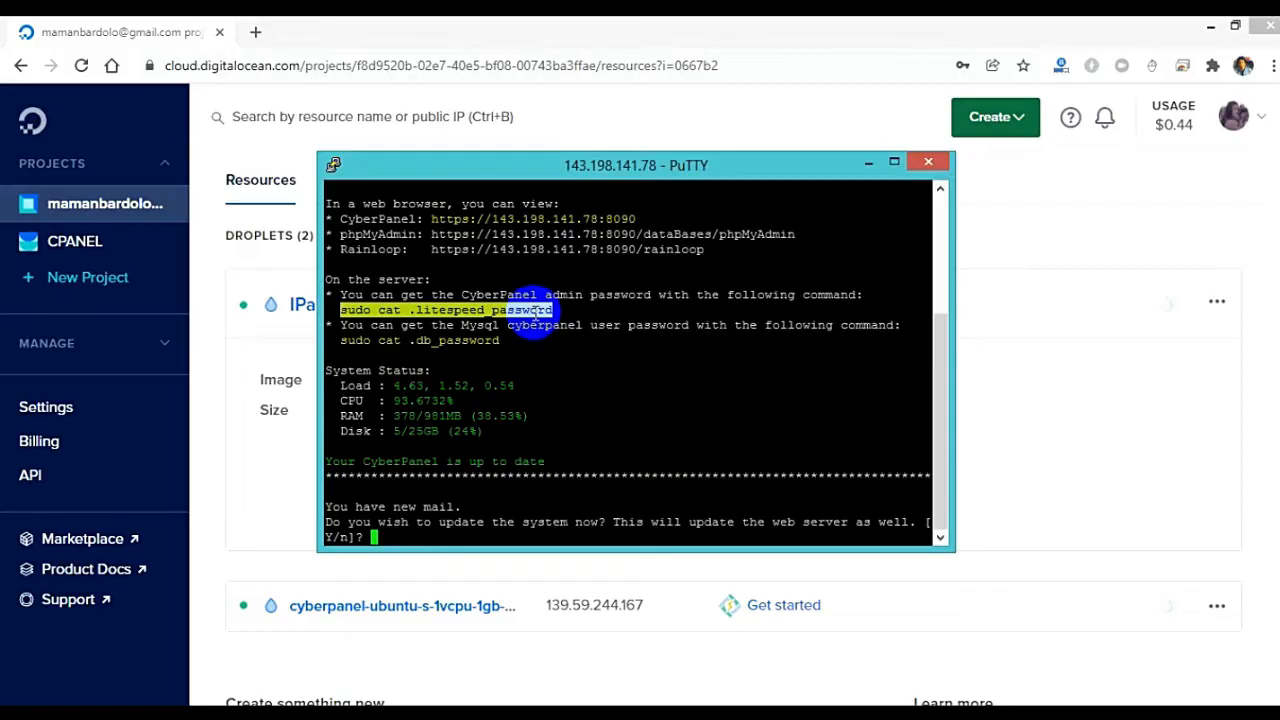
key("ctrl+c")
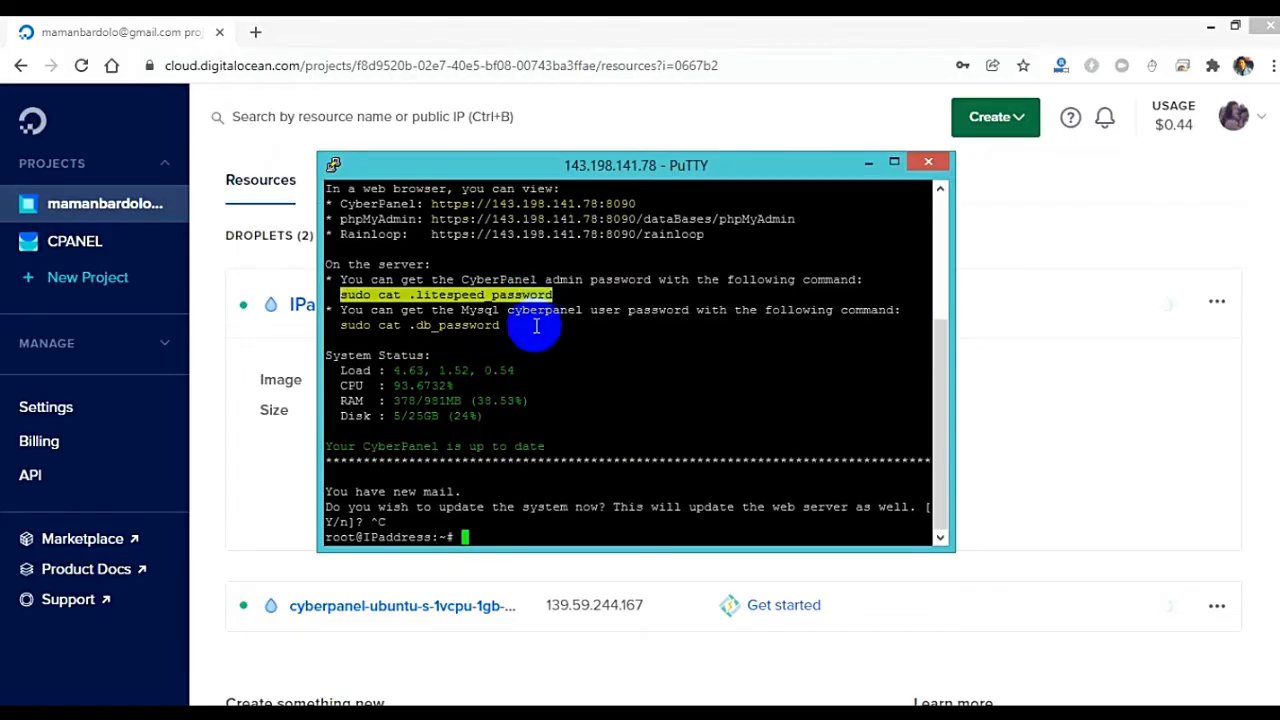
right_click(494, 538)
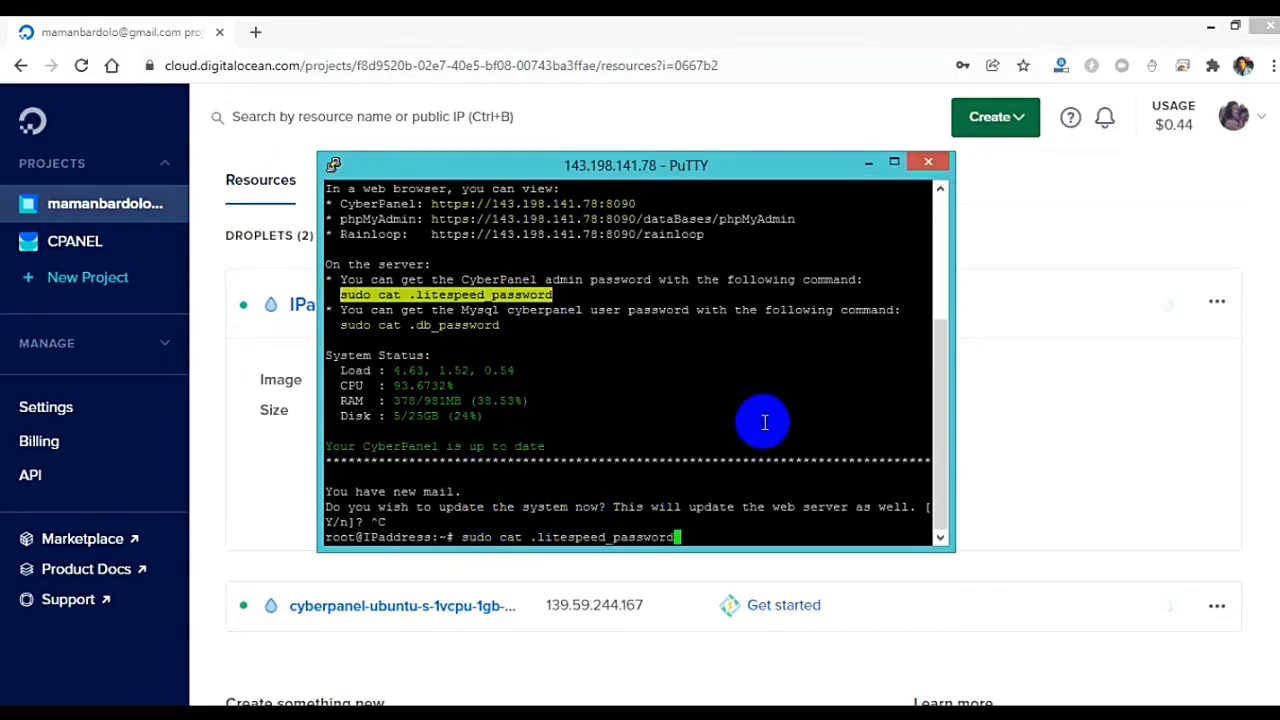
key("Return")
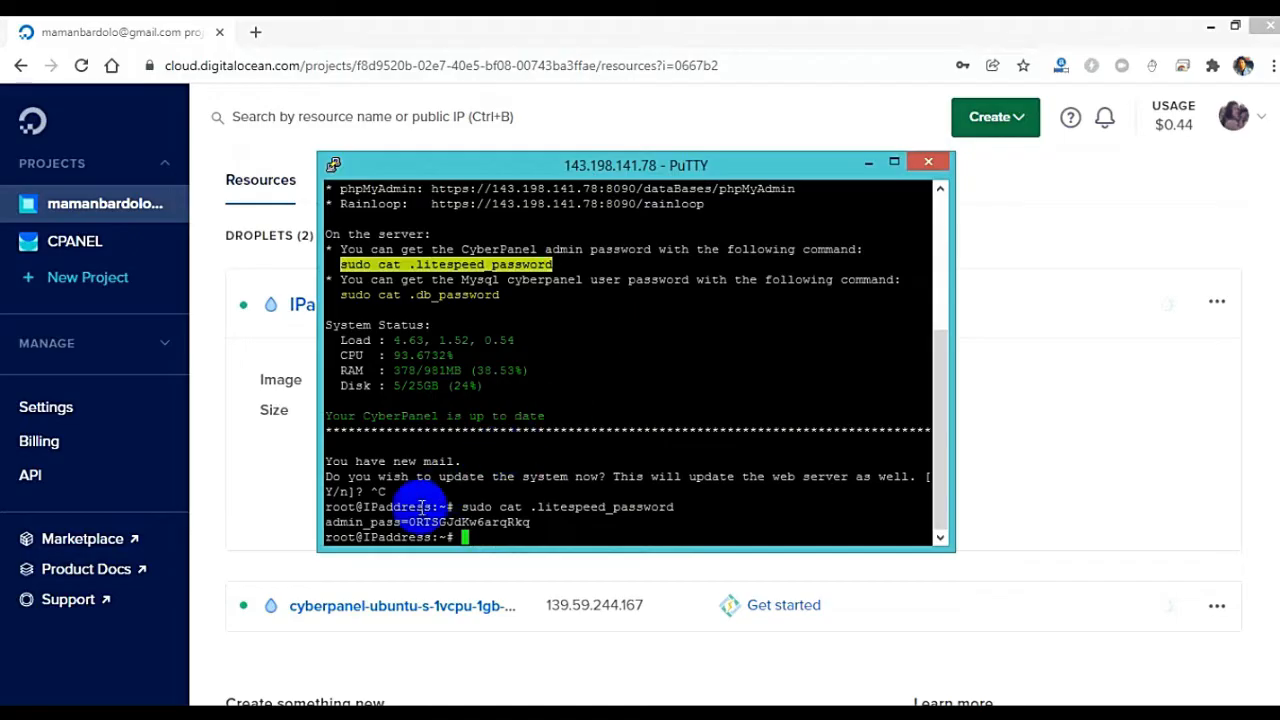
Step: Copy the admin password after admin_pass= and cancel the stray pasted copy at the prompt
left_click(552, 527)
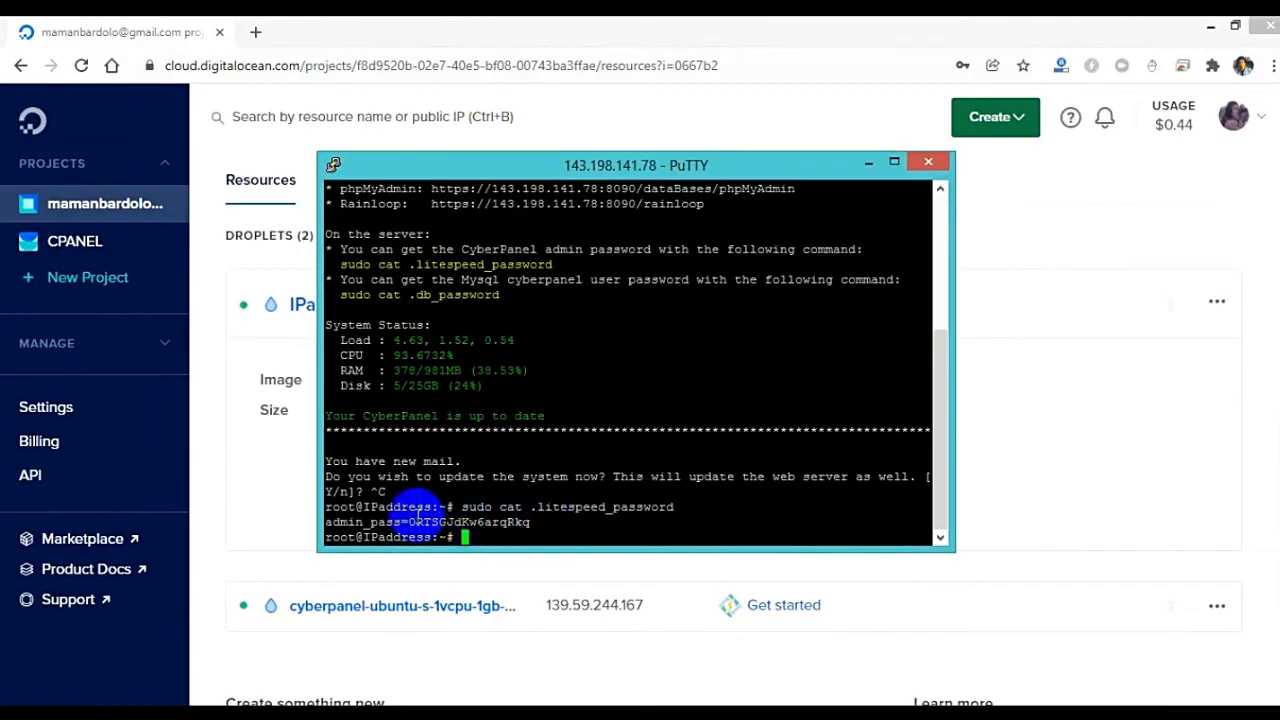
left_click_drag(415, 521, 529, 521)
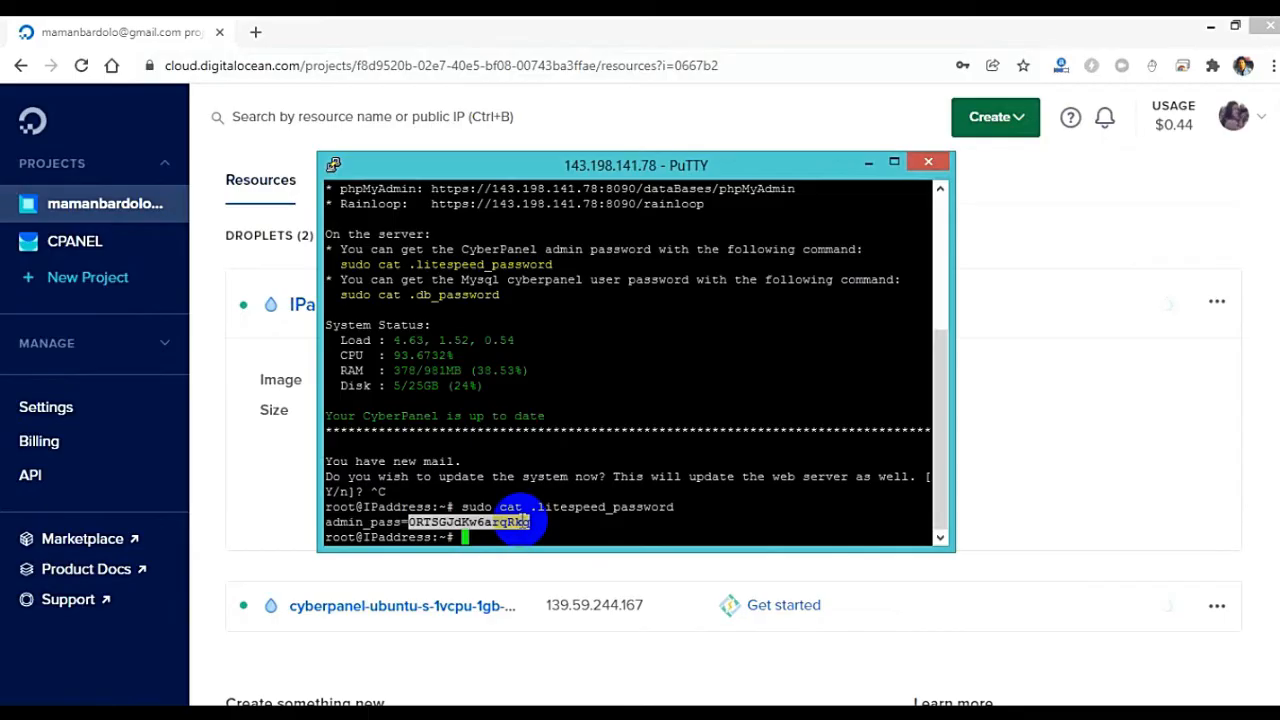
right_click(517, 522)
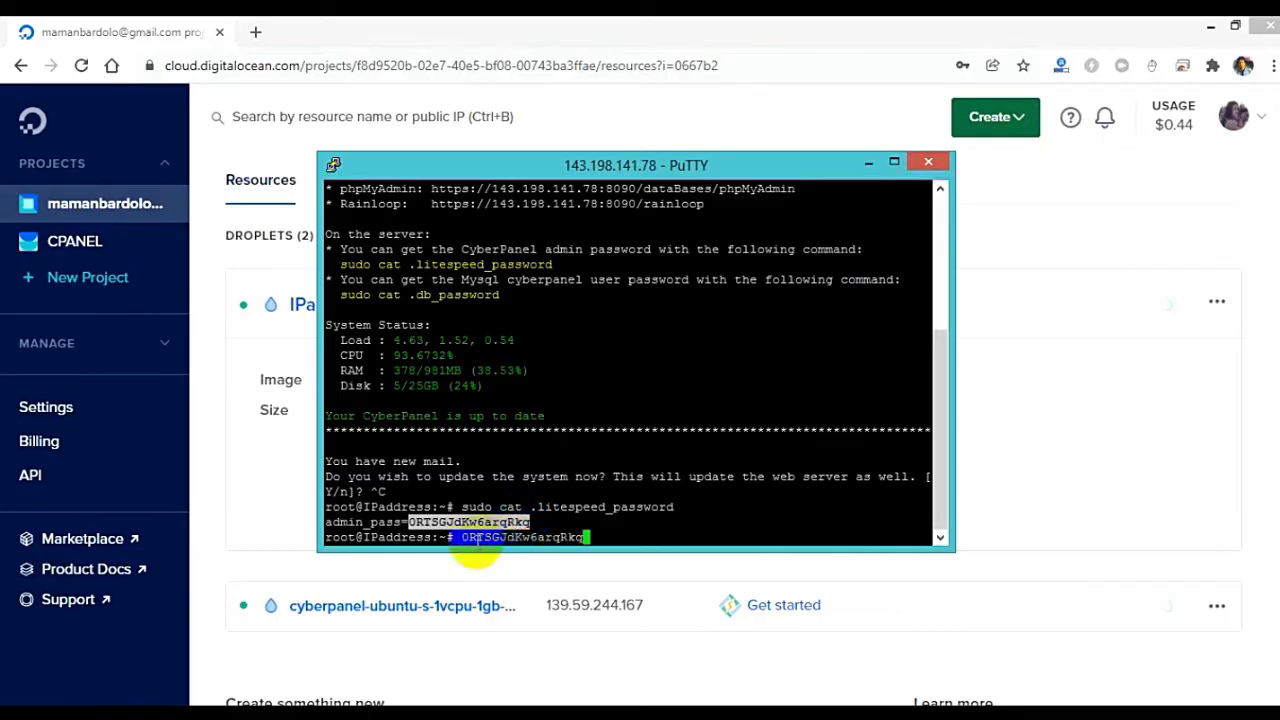
left_click_drag(461, 537, 582, 538)
key("ctrl+c")
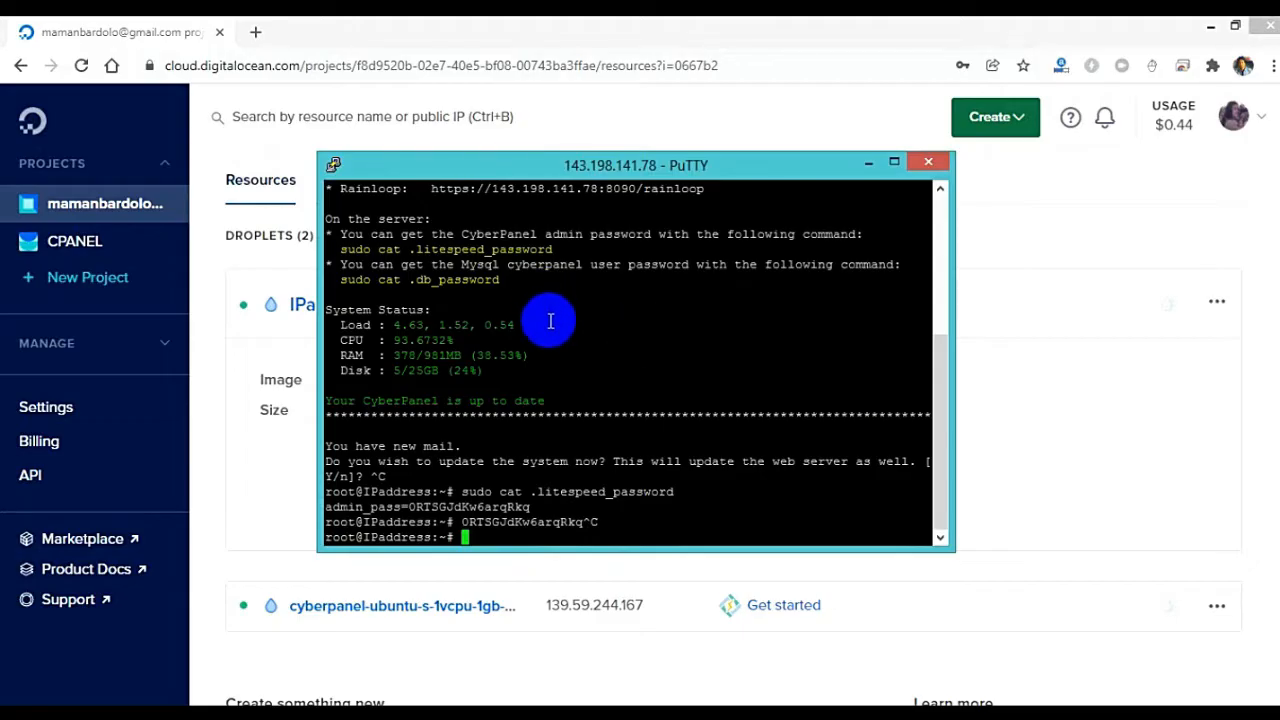
scroll(550, 320, "up", 6)
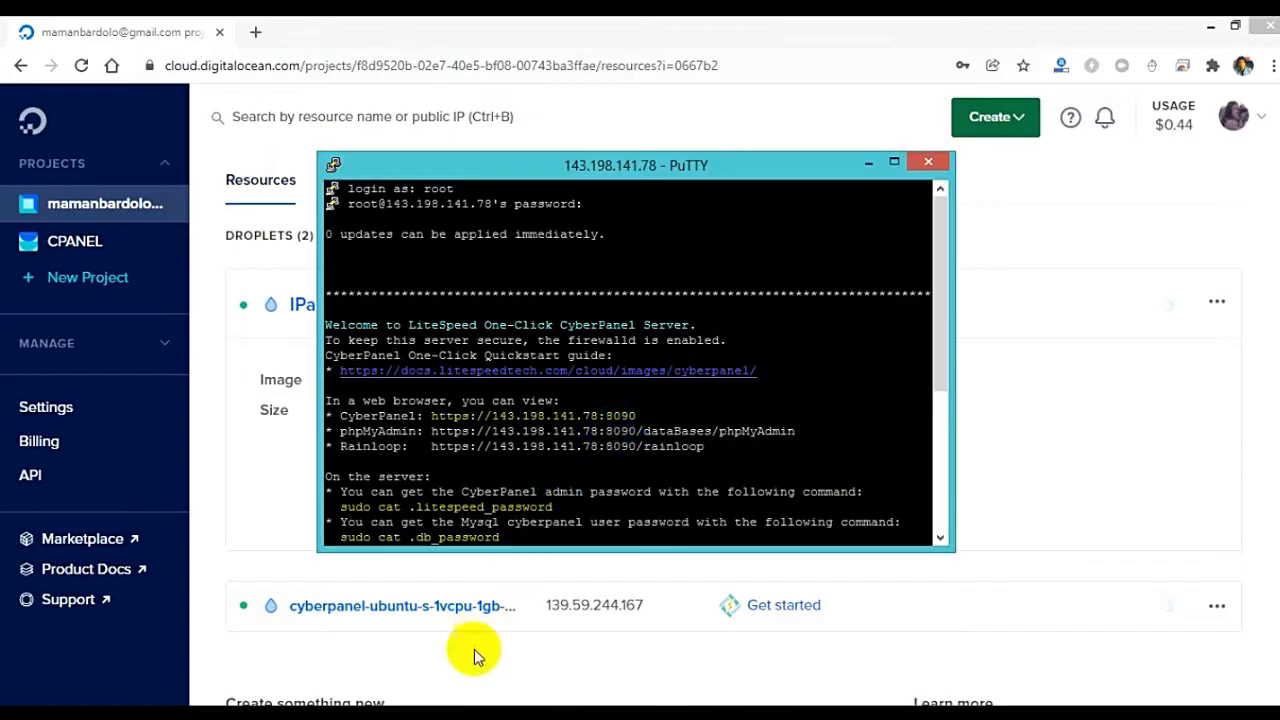
Step: Paste the admin password on a new line below private.key in the KOnfigurasi notes
left_click(478, 713)
scroll(648, 418, "down", 2)
left_click(424, 636)
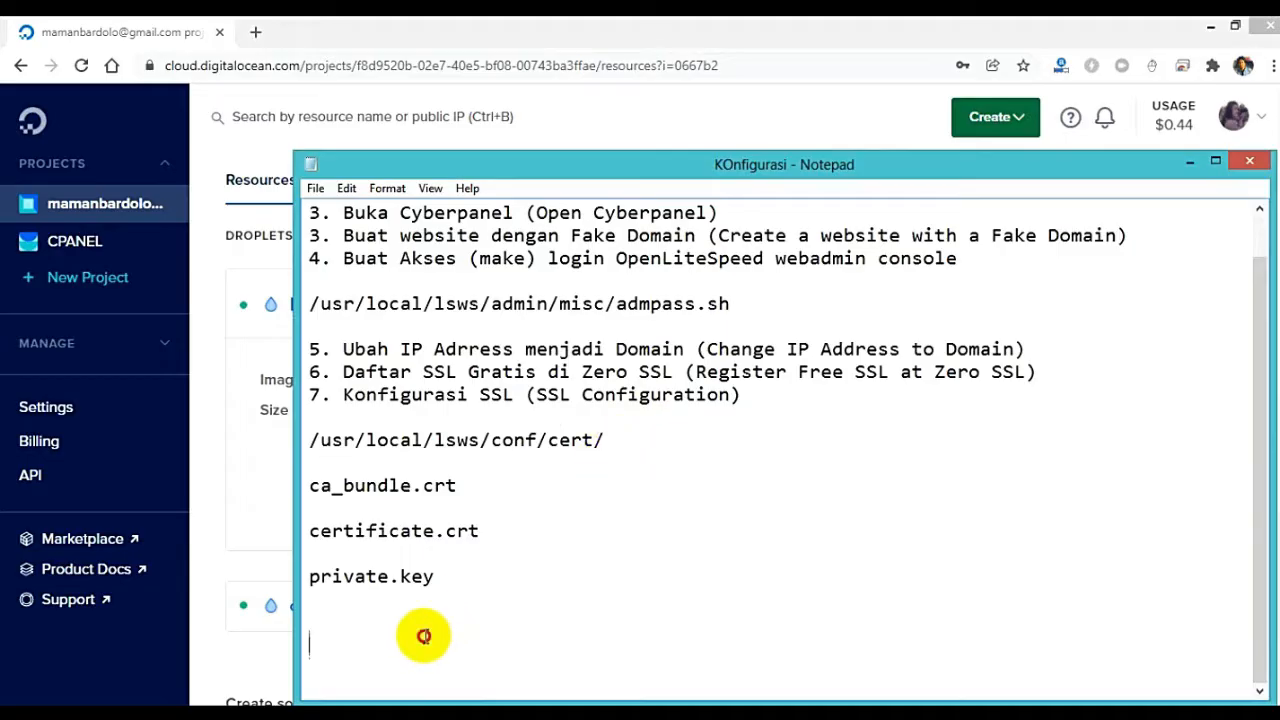
right_click(424, 636)
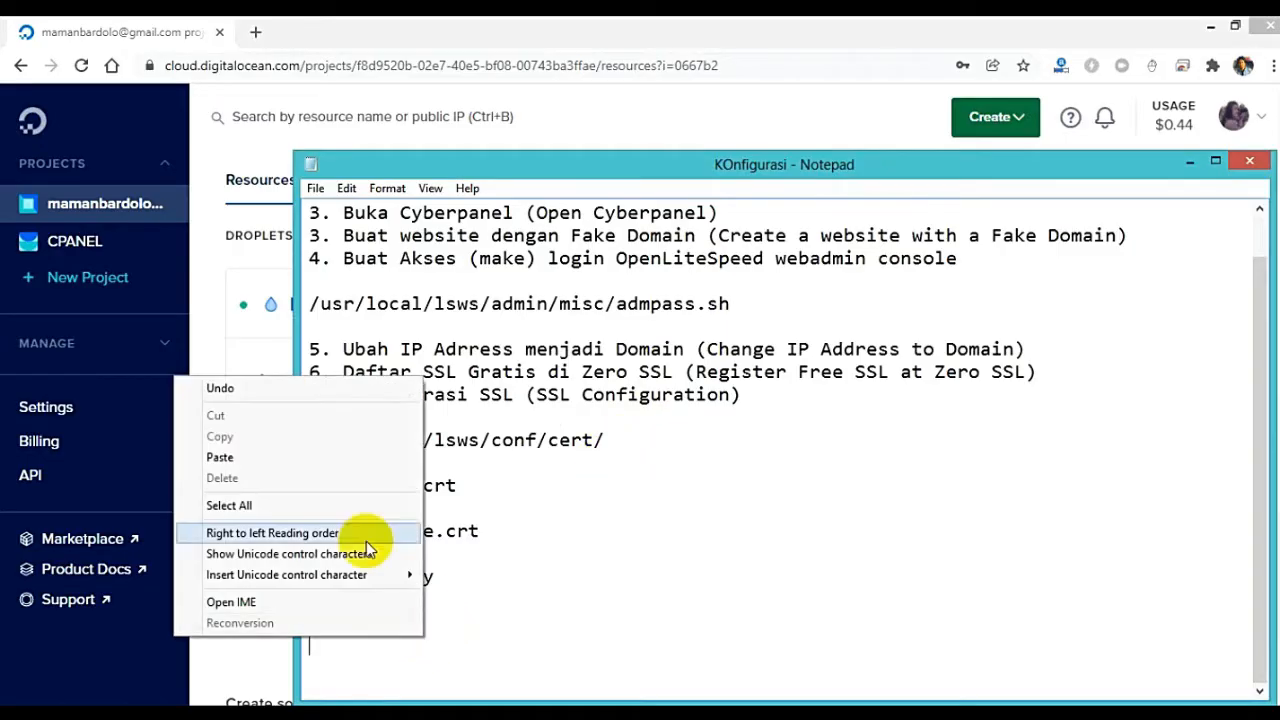
left_click(343, 458)
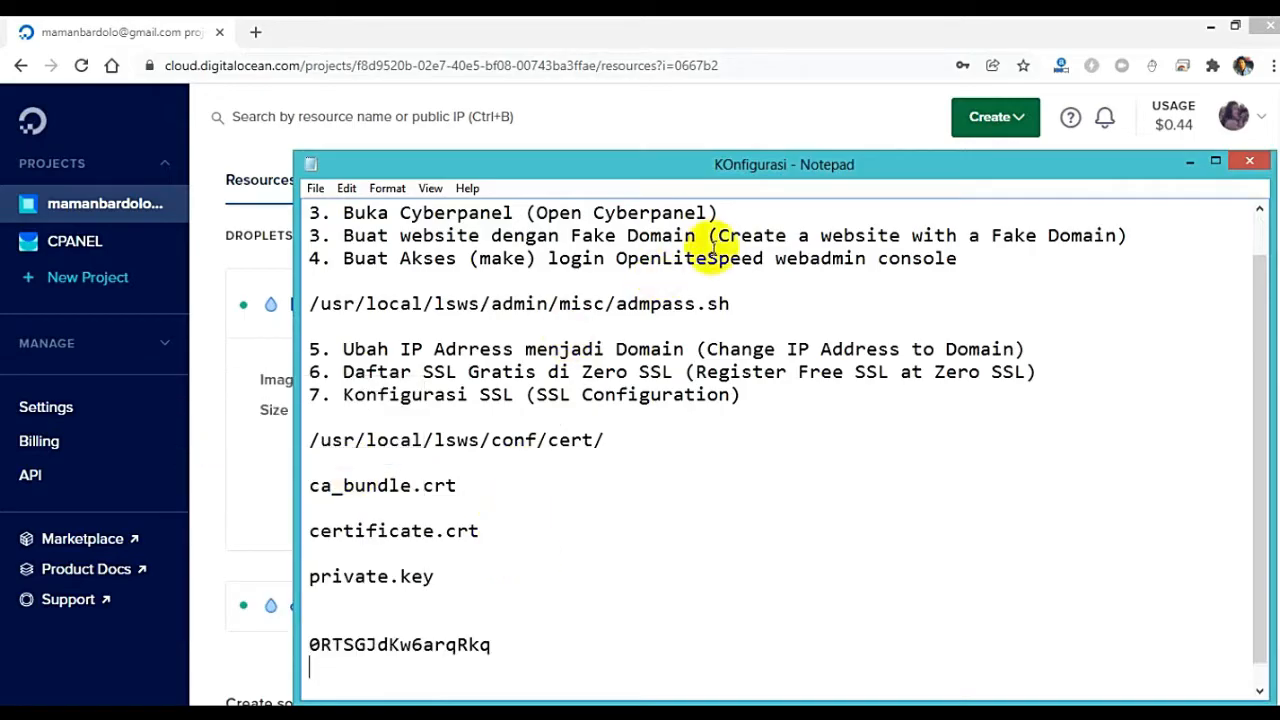
left_click(1190, 161)
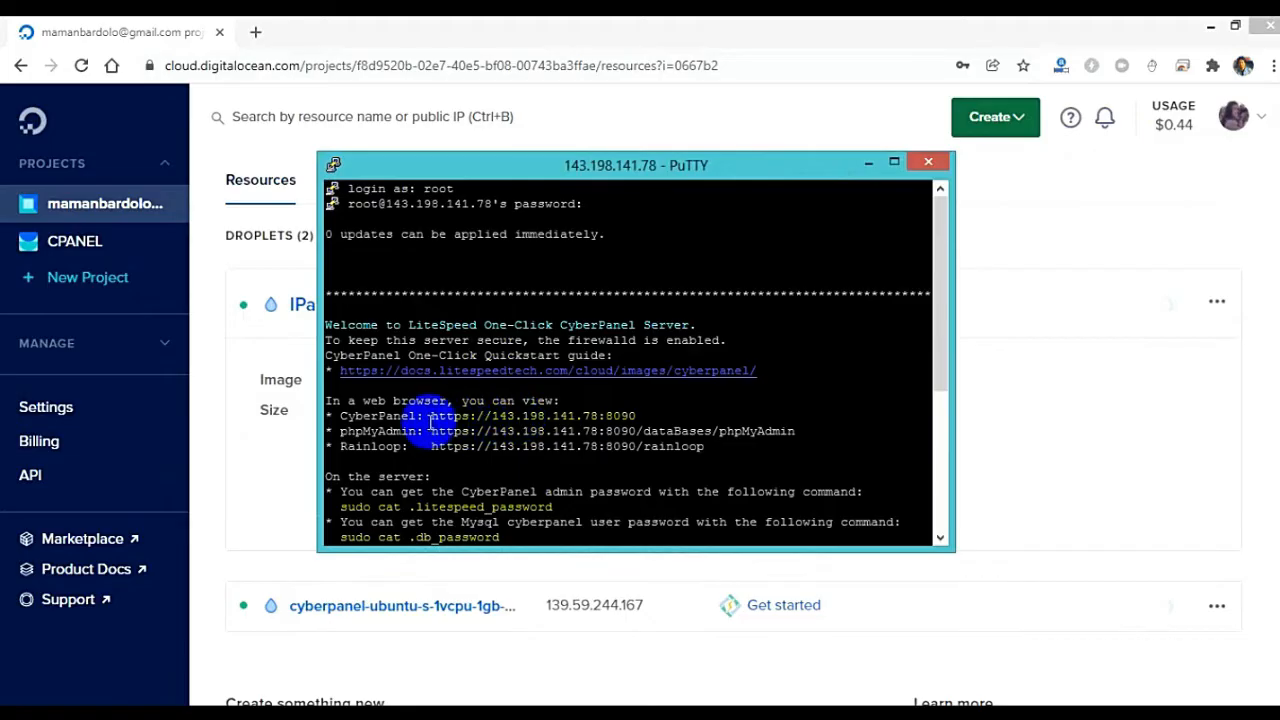
mouse_move(432, 416)
left_mouse_down()
mouse_move(674, 416)
mouse_move(637, 414)
left_mouse_up()
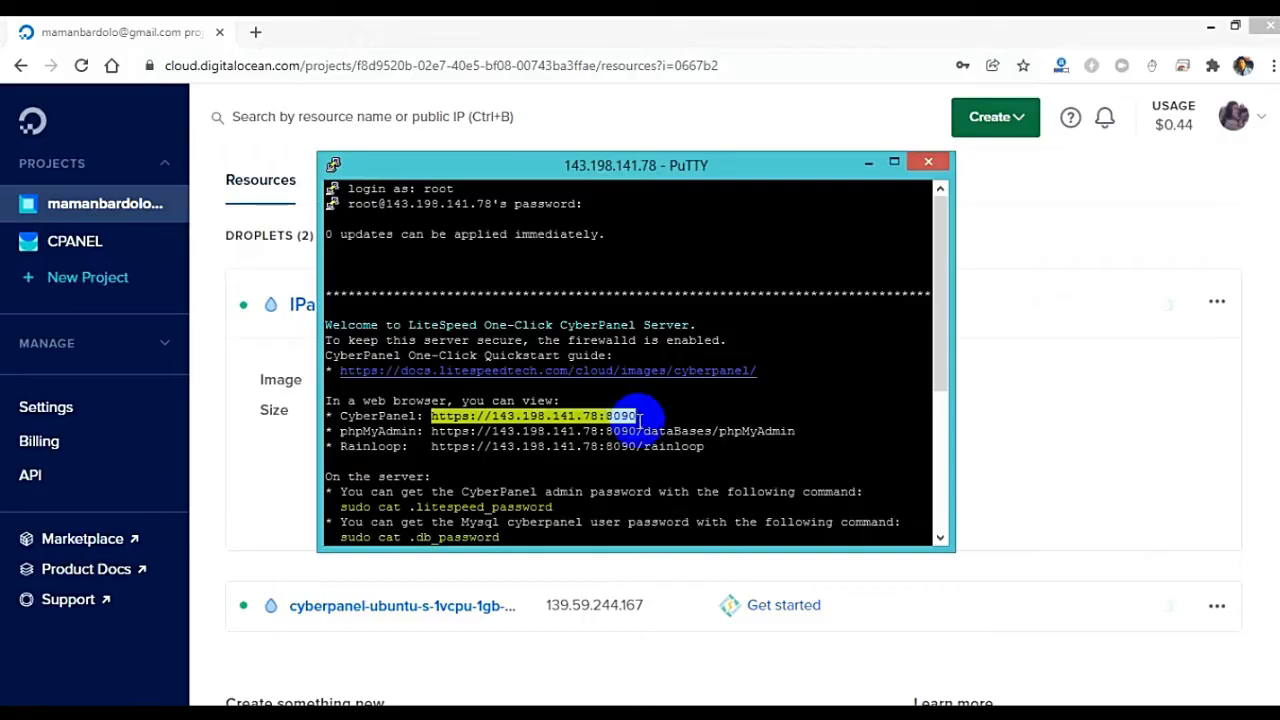
scroll(641, 420, "down", 6)
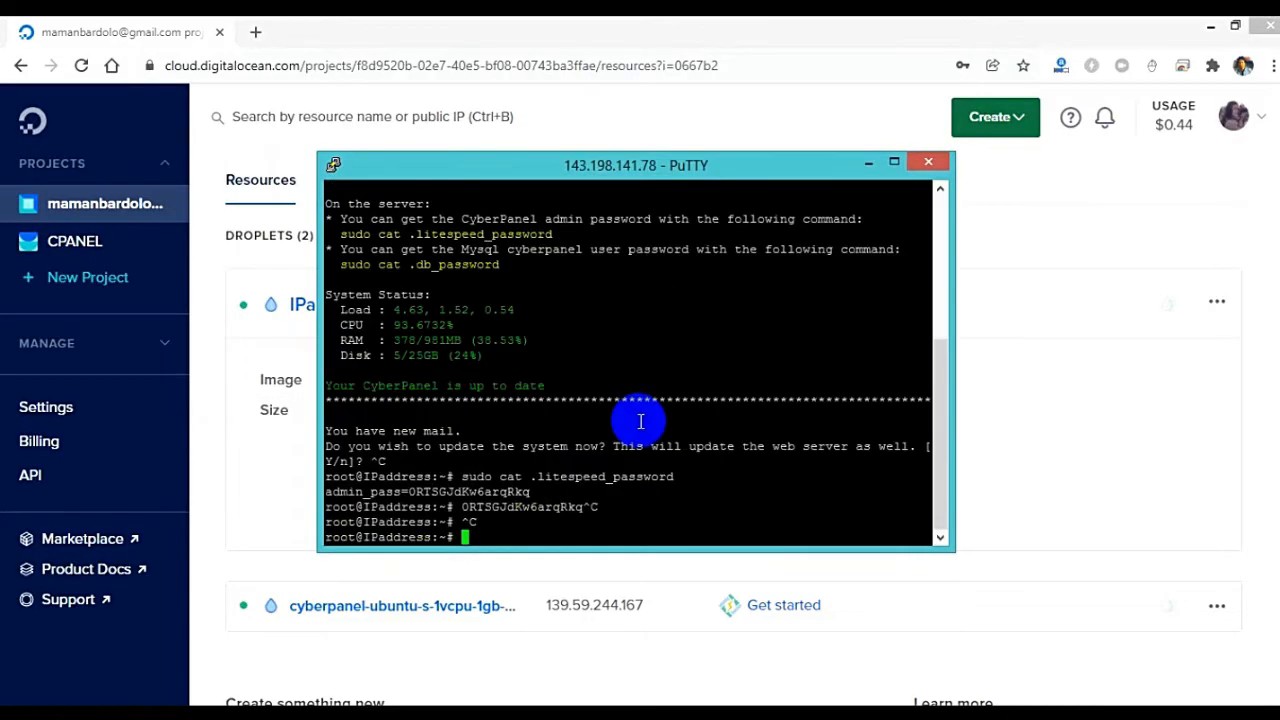
left_click(250, 30)
left_click(250, 30)
right_click(277, 67)
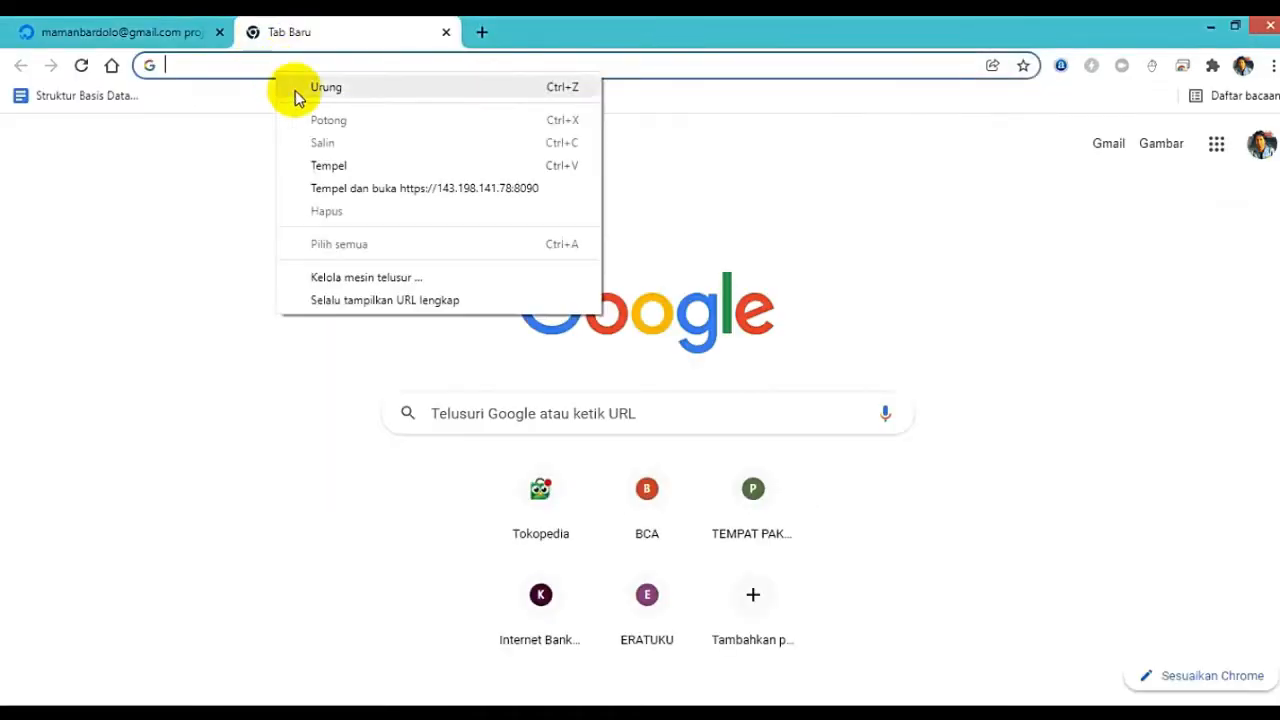
left_click(326, 165)
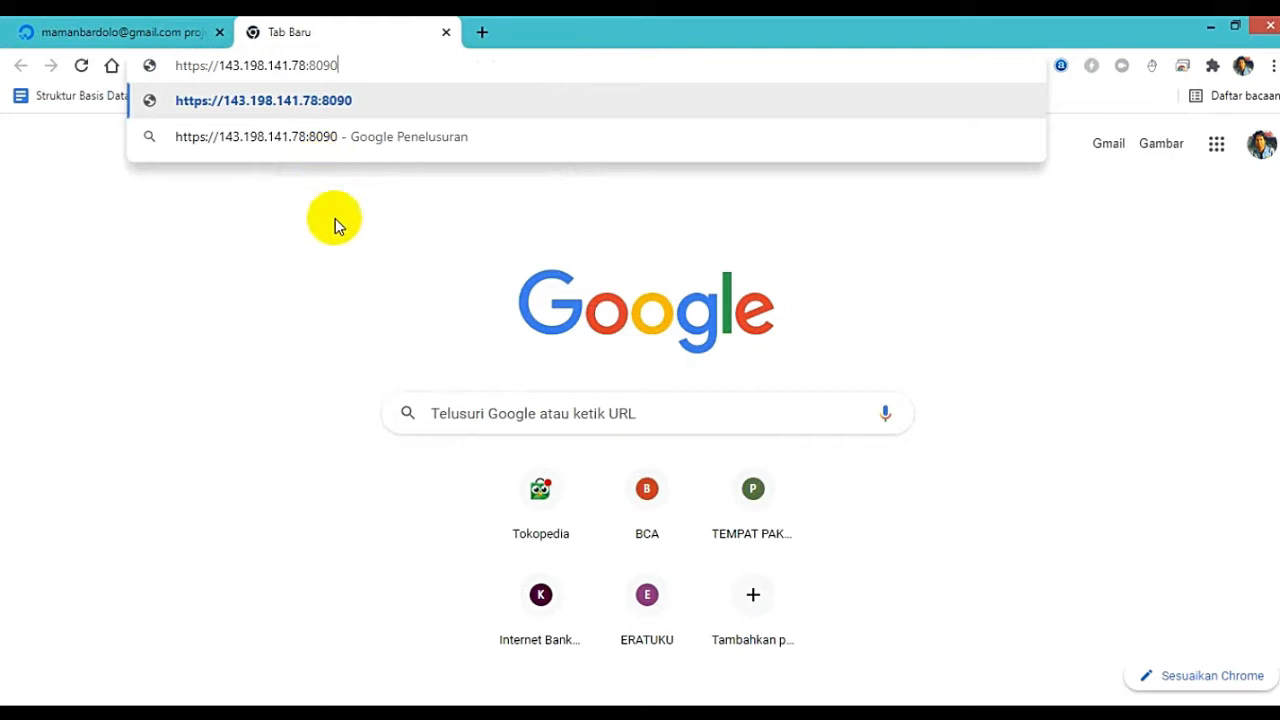
key("Return")
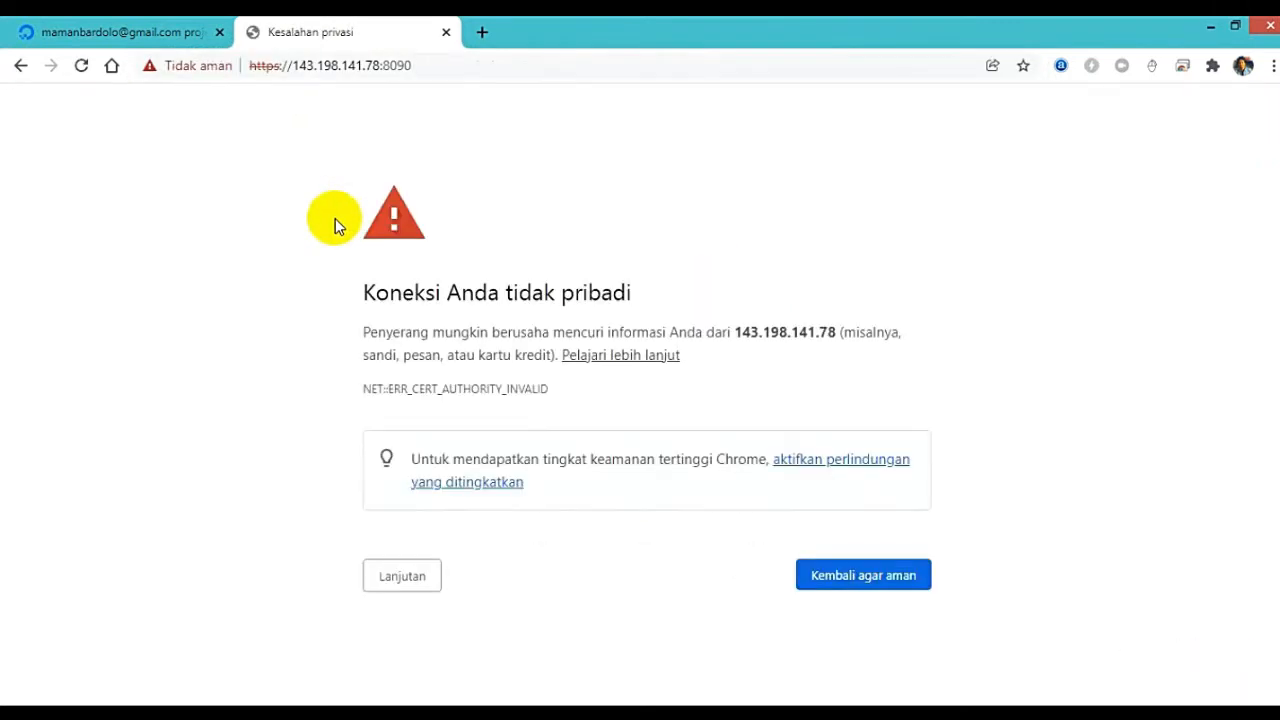
left_click(415, 580)
scroll(640, 370, "down", 1)
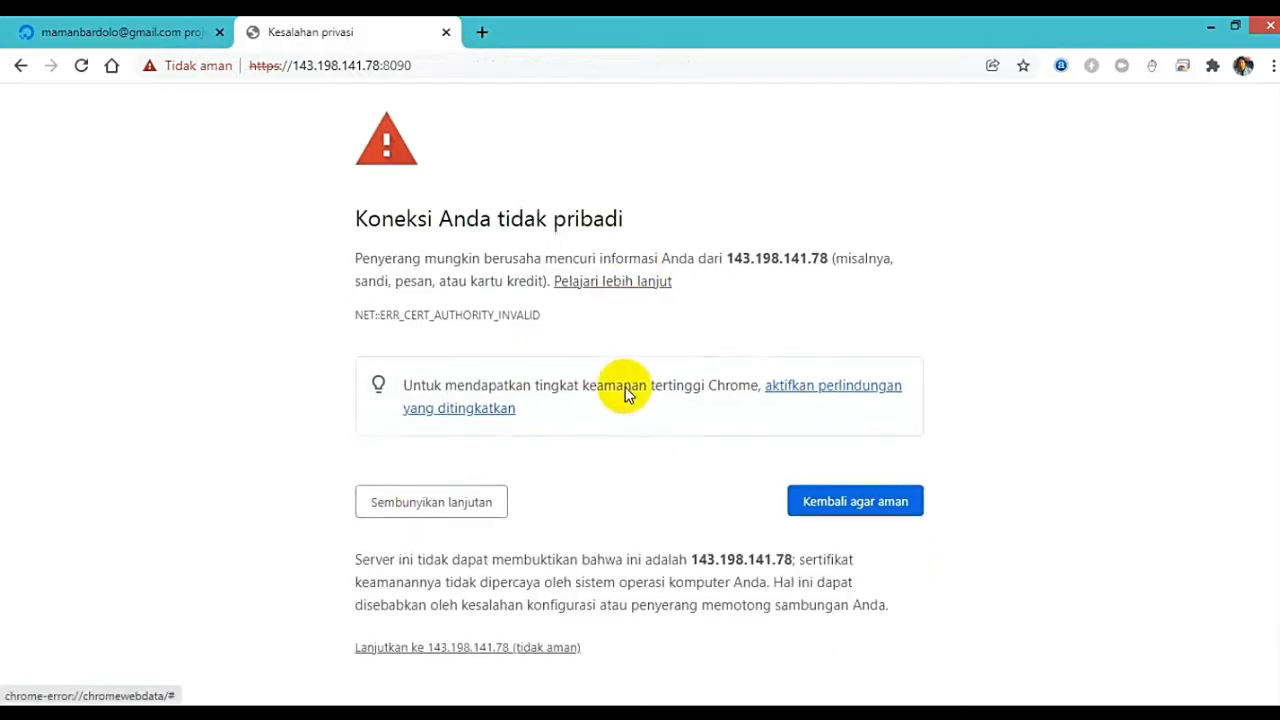
left_click(531, 648)
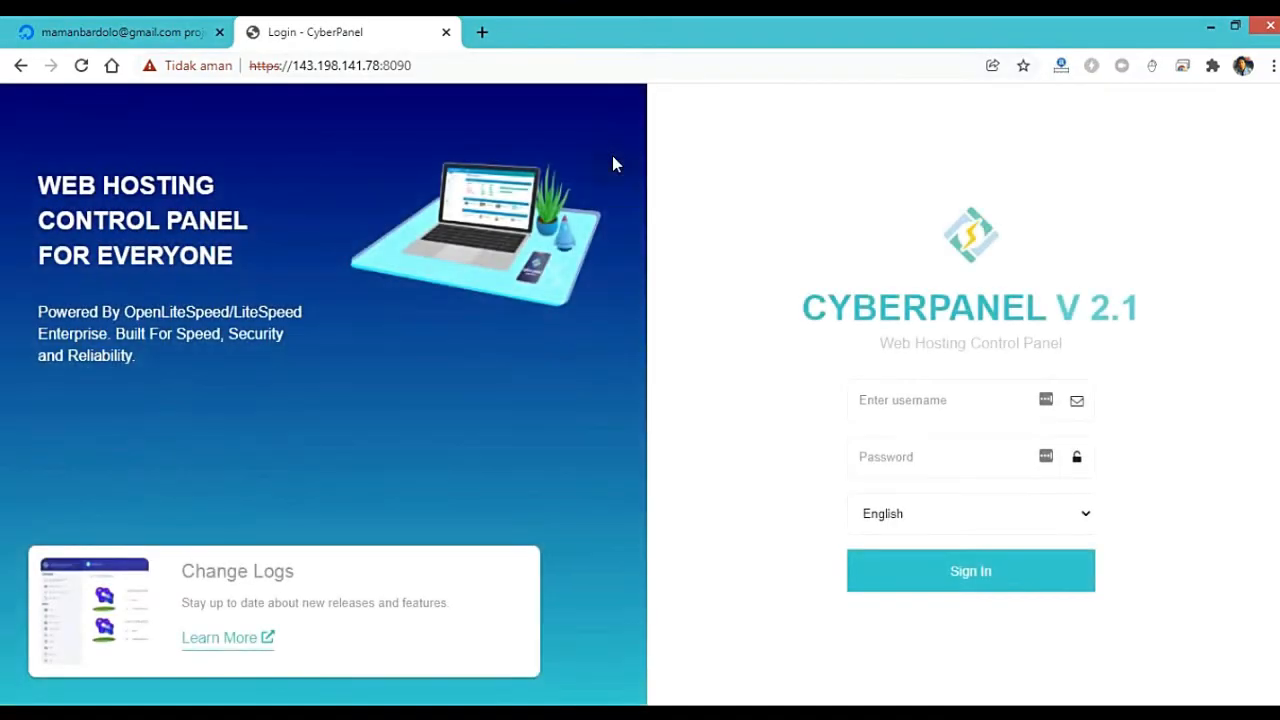
Step: Sign in to CyberPanel as admin using the password copied from the KOnfigurasi notes
left_click(898, 399)
left_click(877, 448)
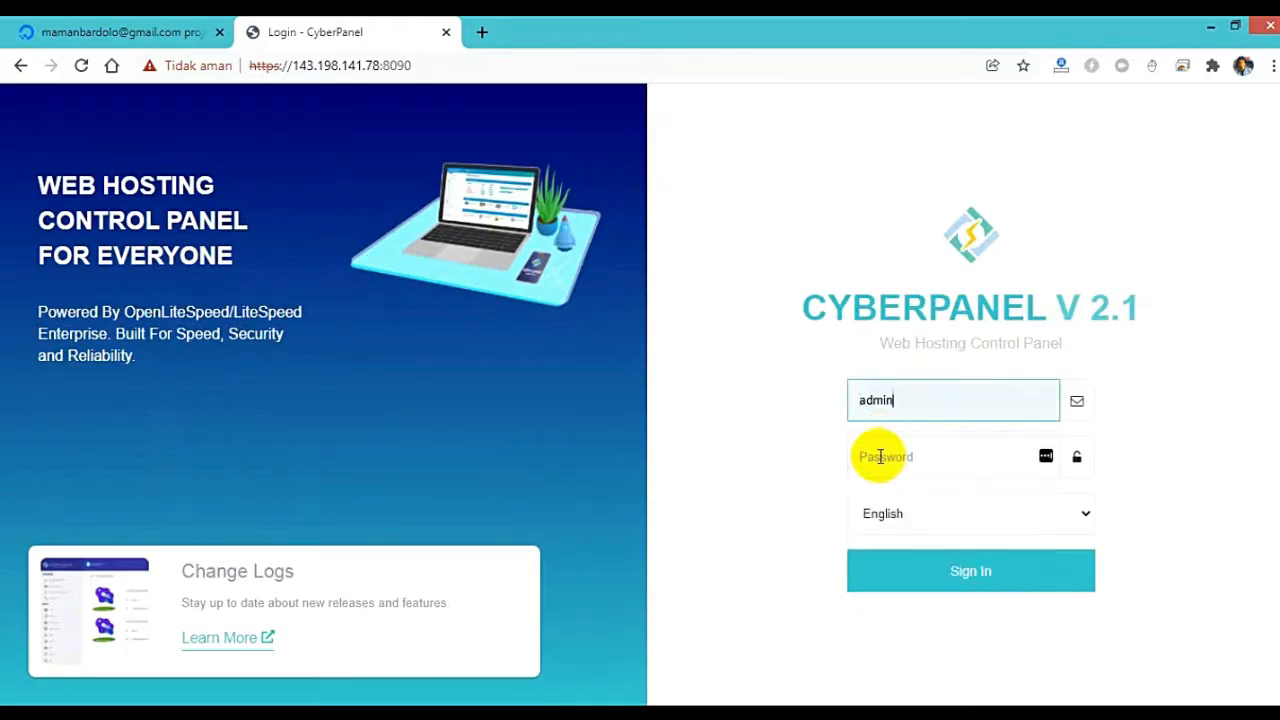
left_click(879, 460)
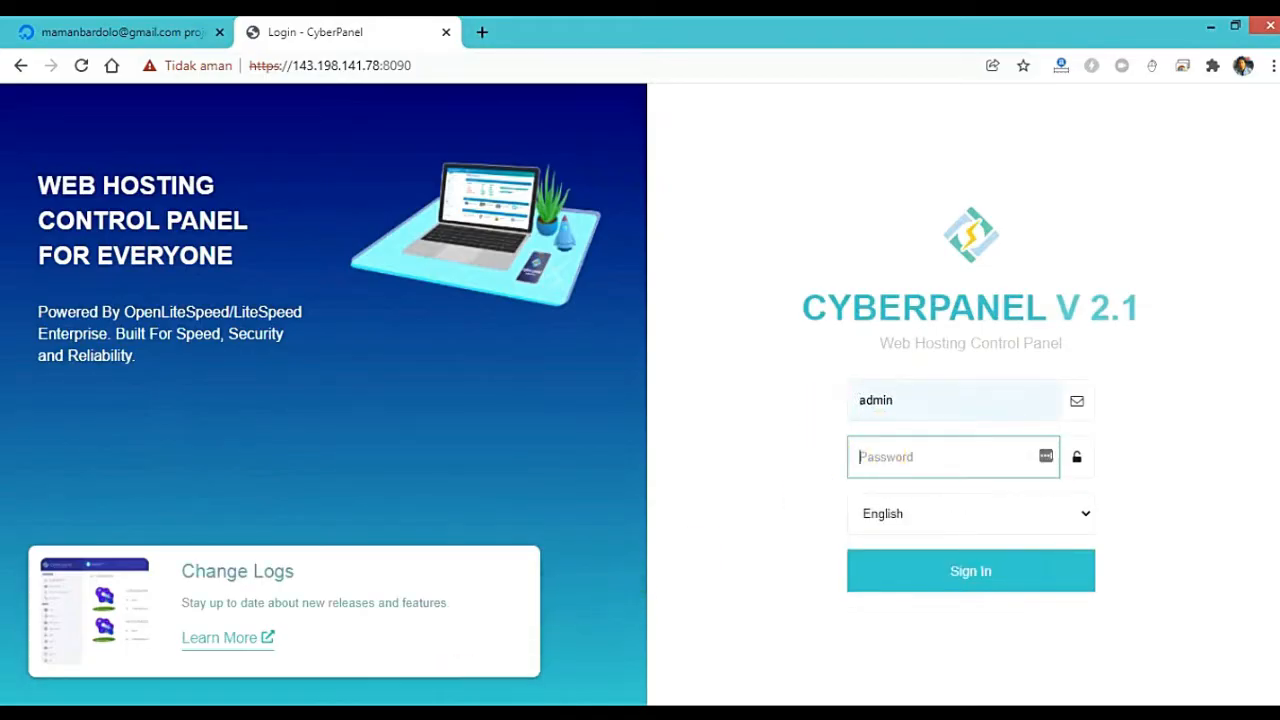
left_click(451, 714)
left_click_drag(310, 645, 509, 648)
right_click(507, 640)
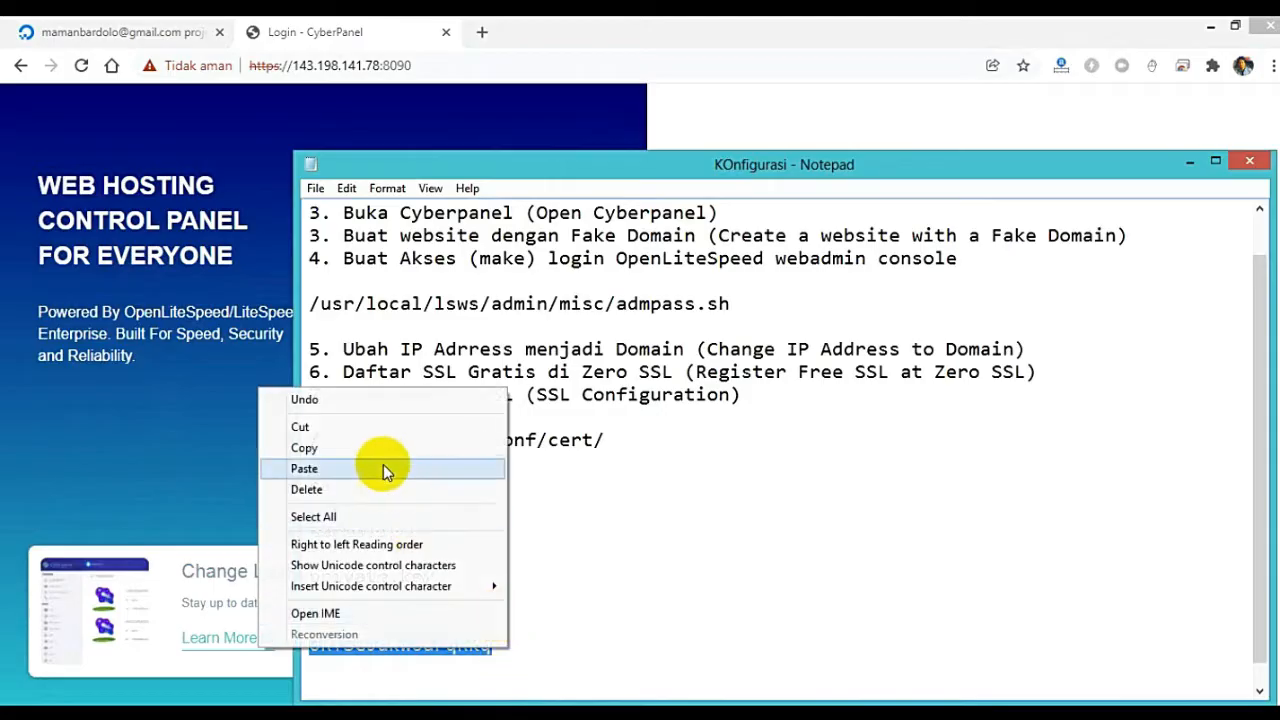
left_click(379, 448)
left_click(1190, 158)
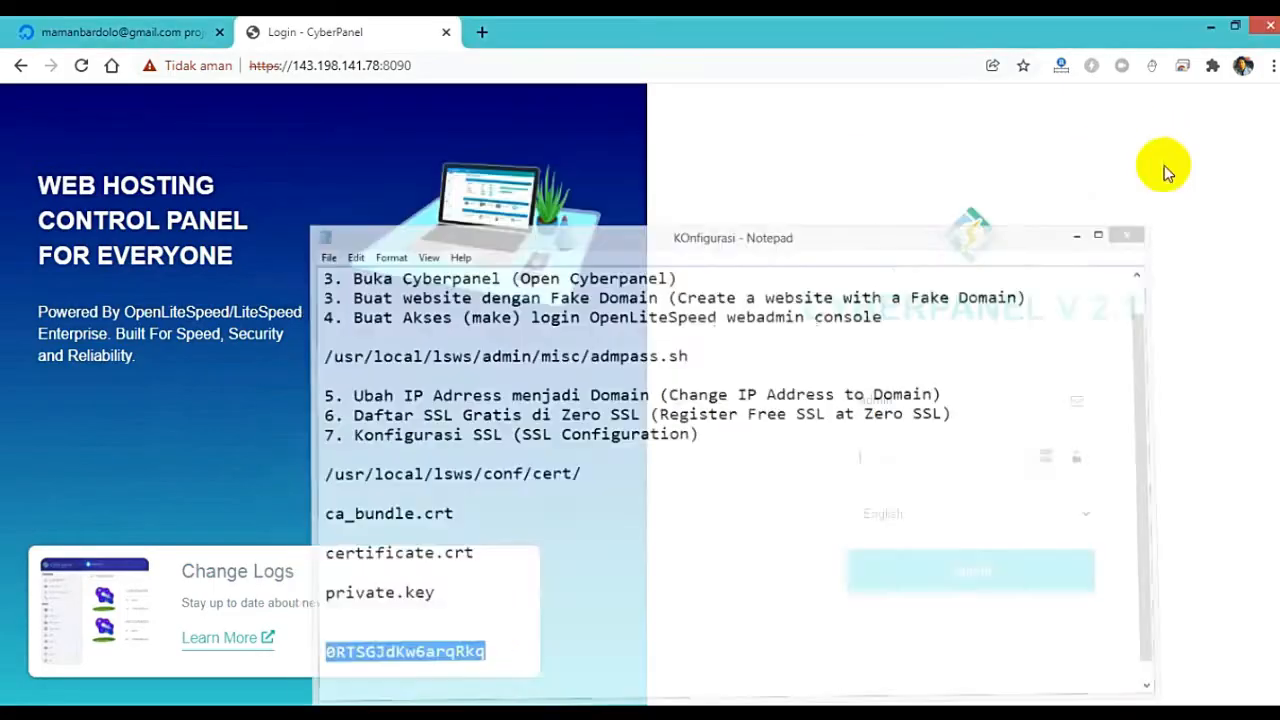
right_click(886, 462)
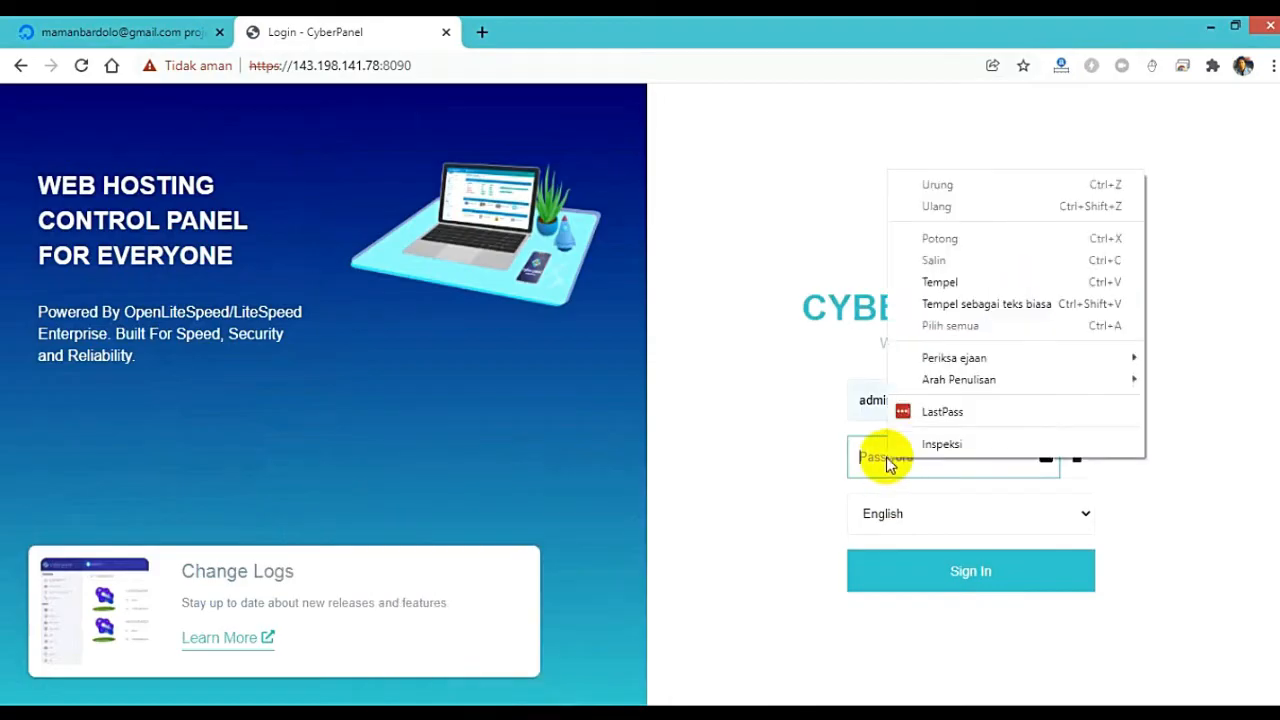
left_click(958, 282)
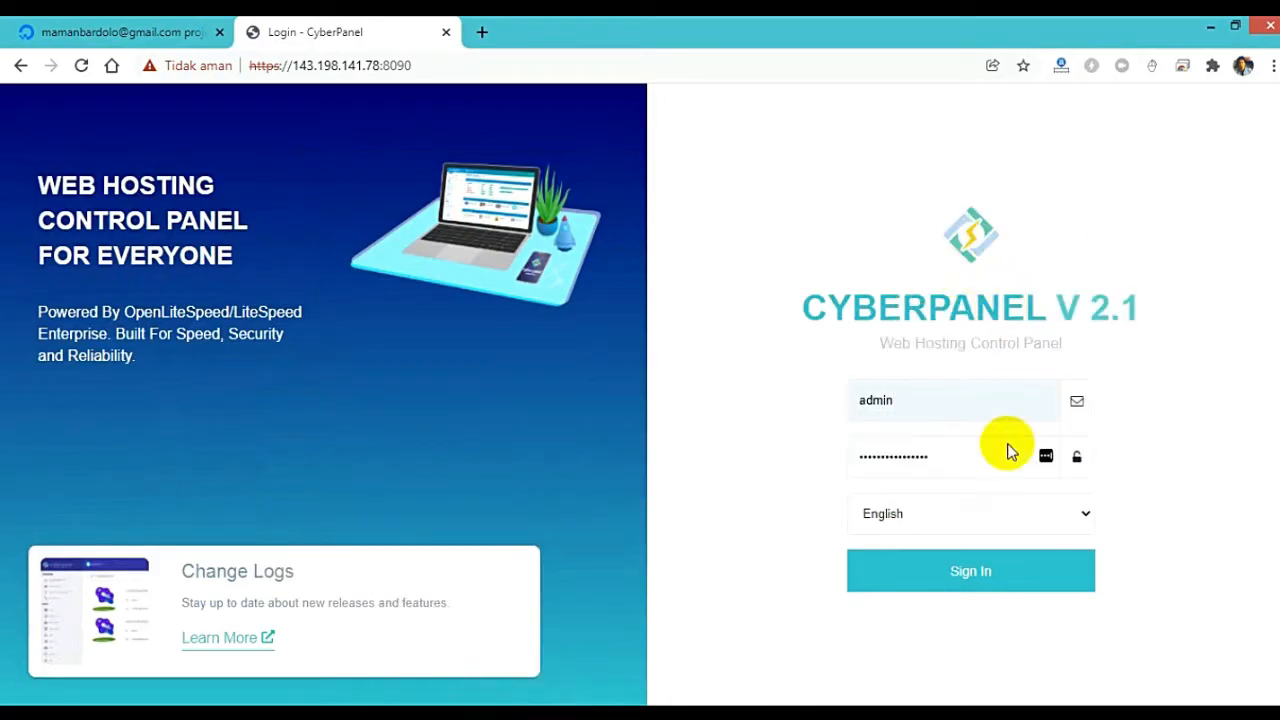
left_click(973, 568)
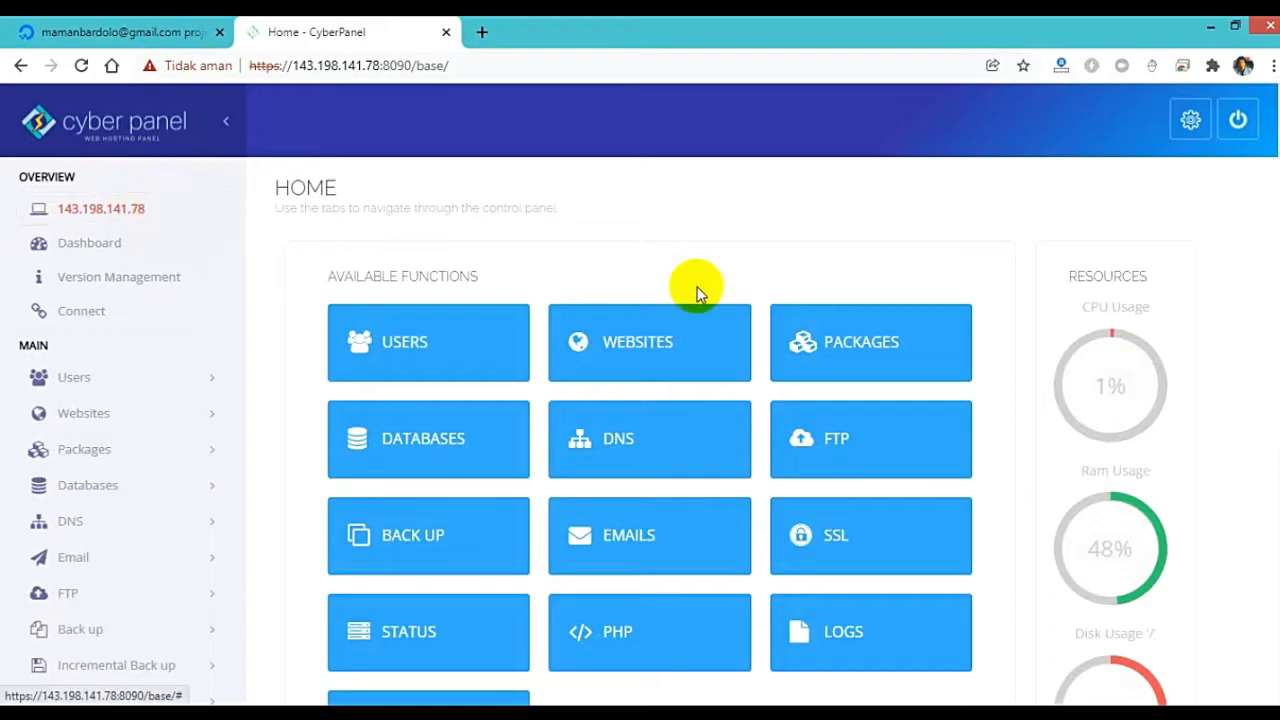
Step: Mark the steps 'Buka Cyberpanel' and 'Buat website dengan Fake Domain' in the notes
scroll(914, 252, "down", 1)
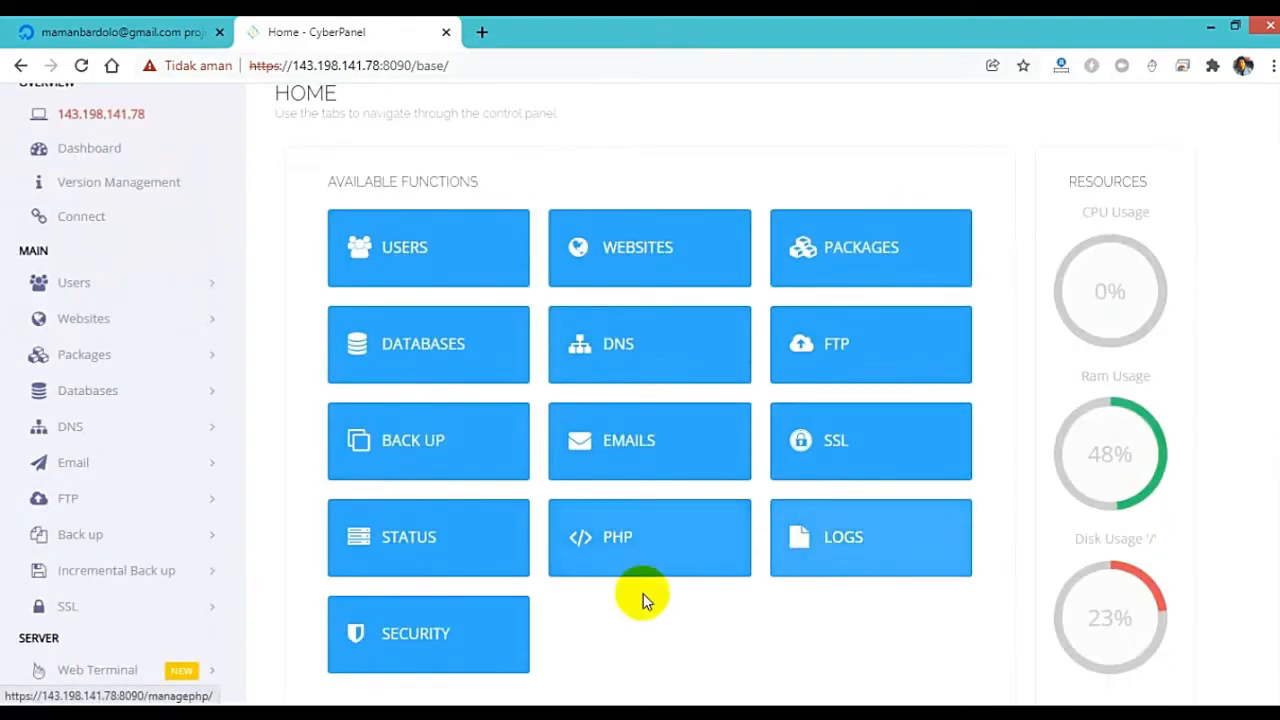
left_click(455, 712)
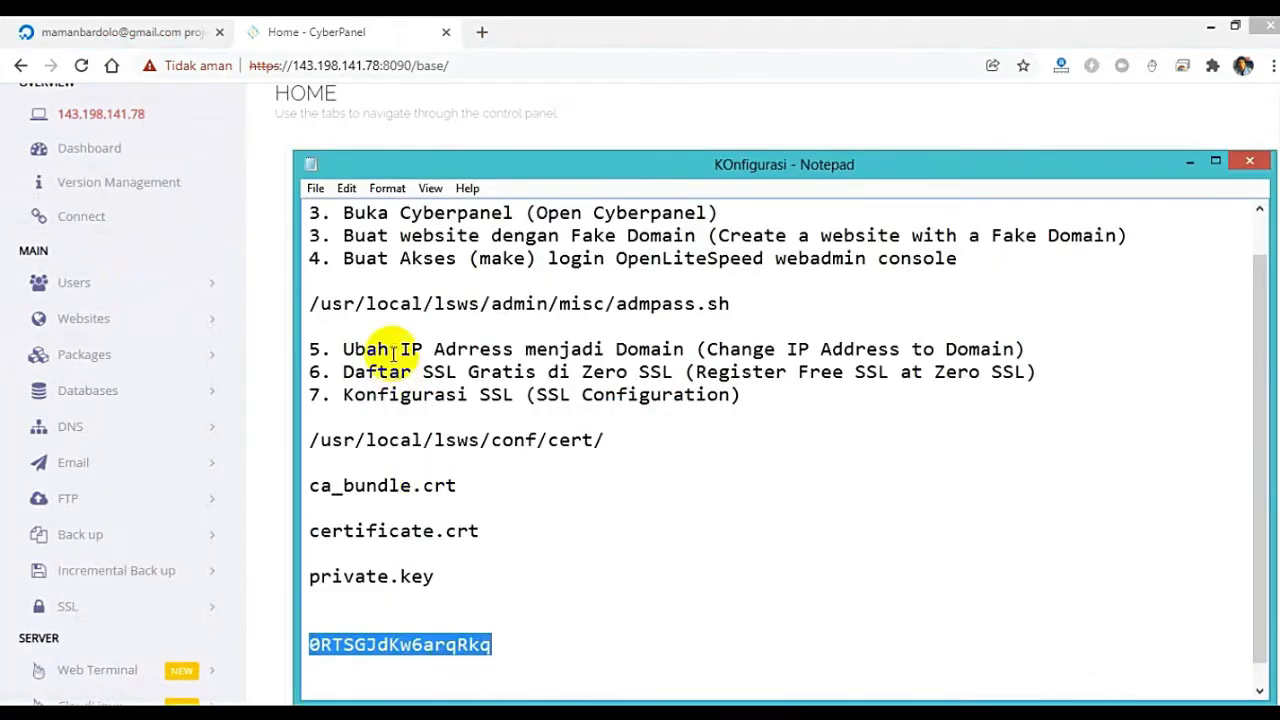
scroll(371, 337, "up", 1)
left_click_drag(343, 258, 516, 258)
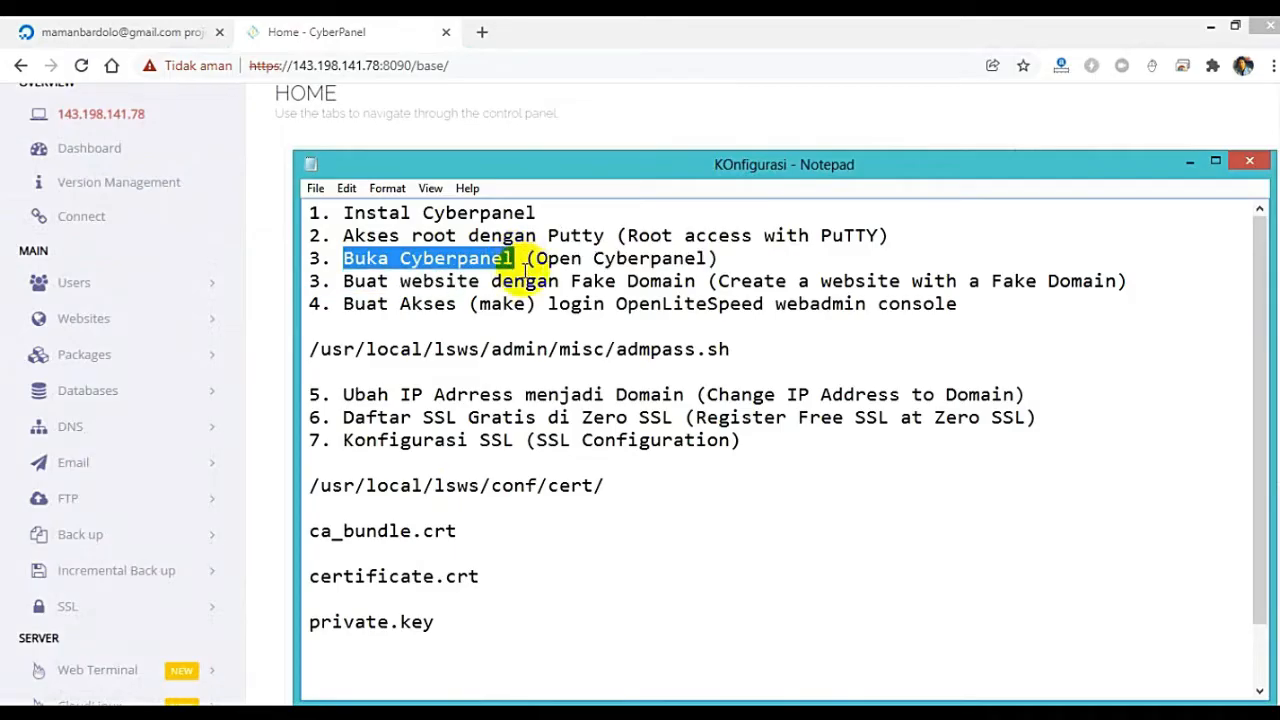
left_click(340, 281)
left_click_drag(340, 281, 695, 281)
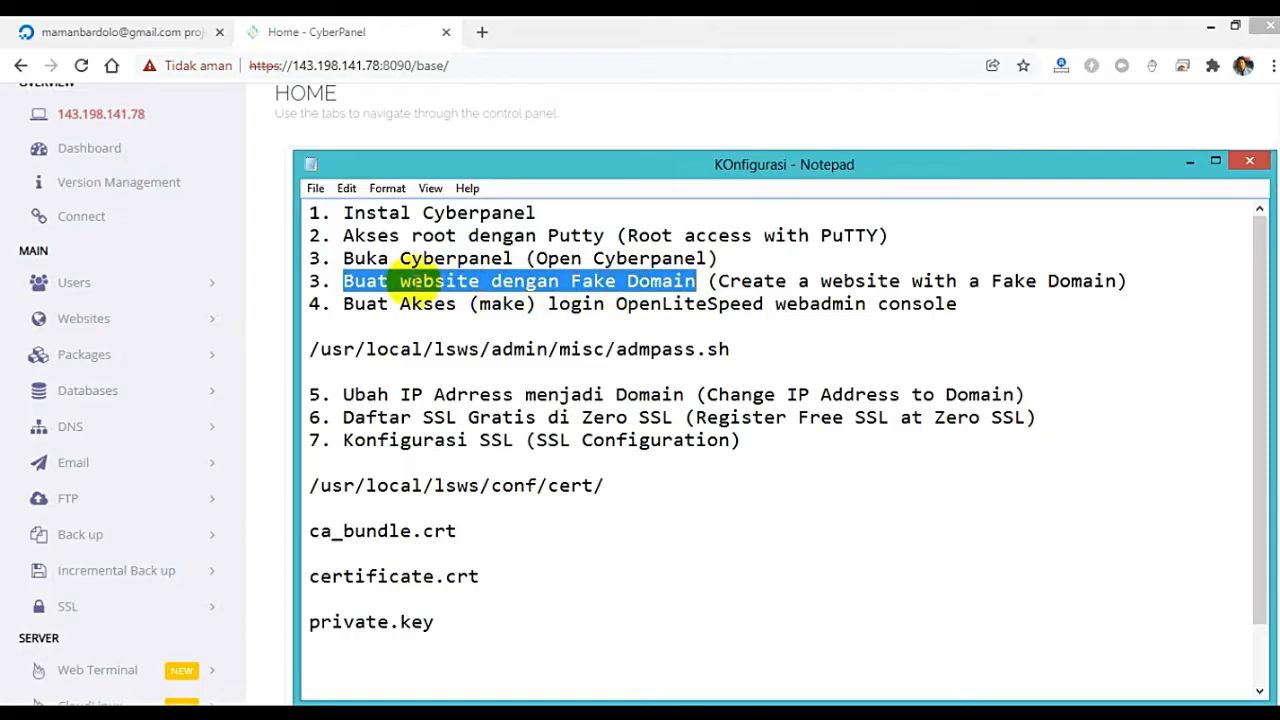
Step: Go to Websites and start the Create Website form in CyberPanel
left_click(1187, 166)
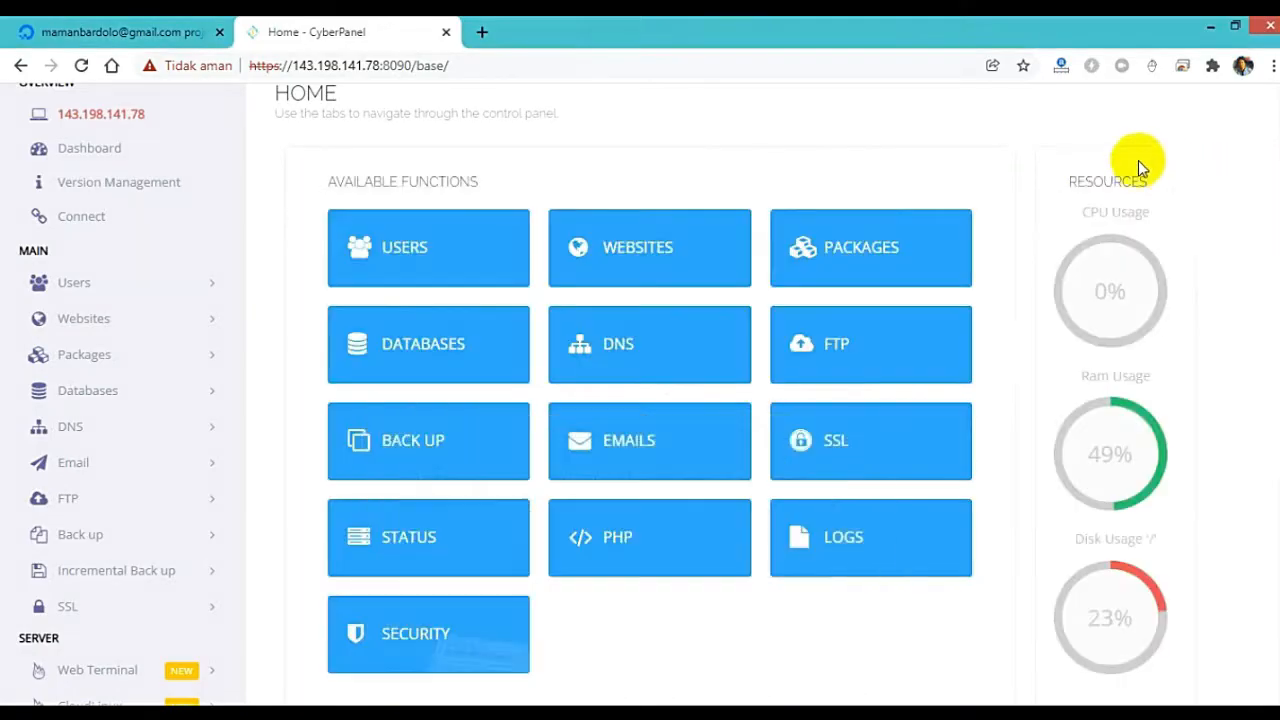
left_click(650, 240)
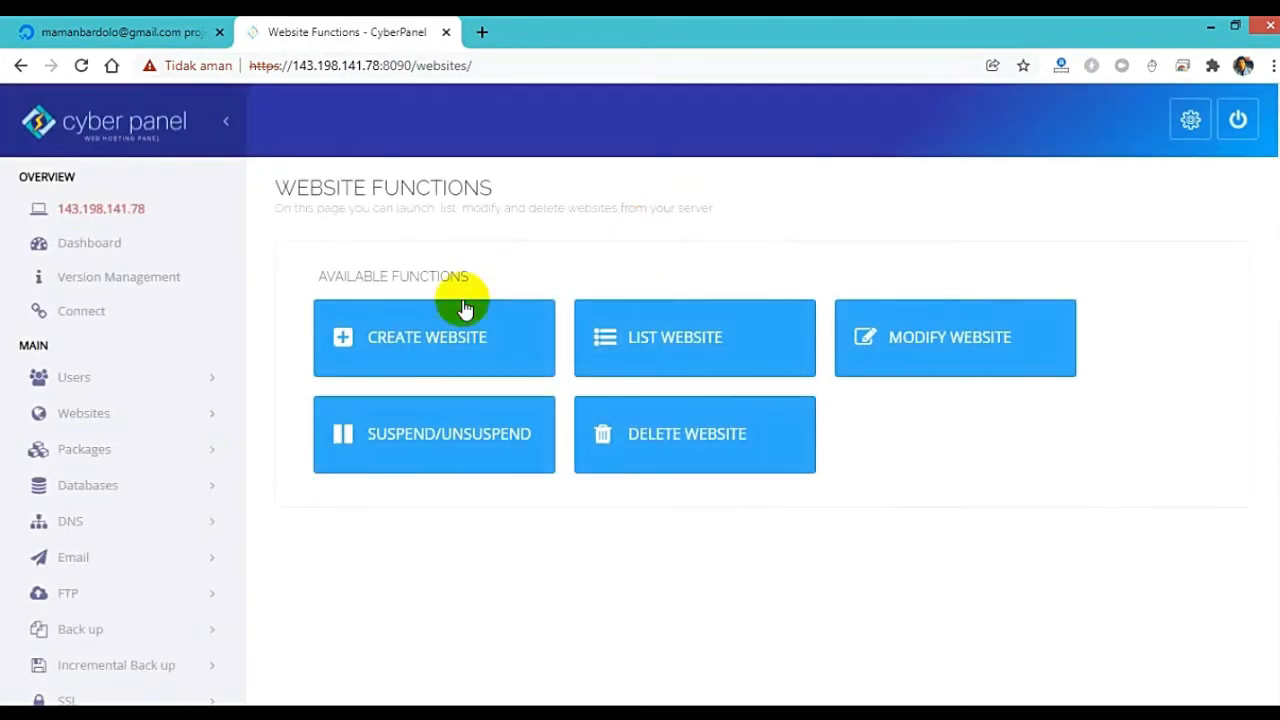
left_click(437, 323)
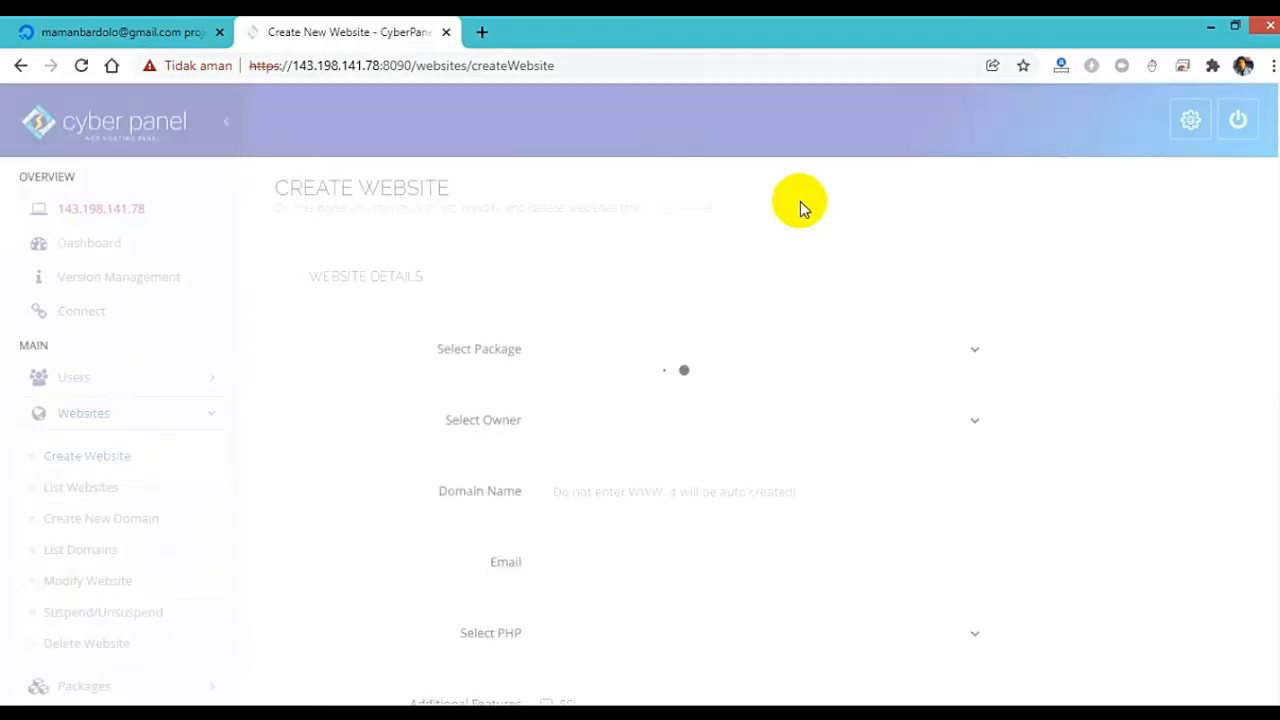
Step: Choose the Default package, admin as owner, and enter fakedomainname.com as the domain
scroll(800, 201, "down", 1)
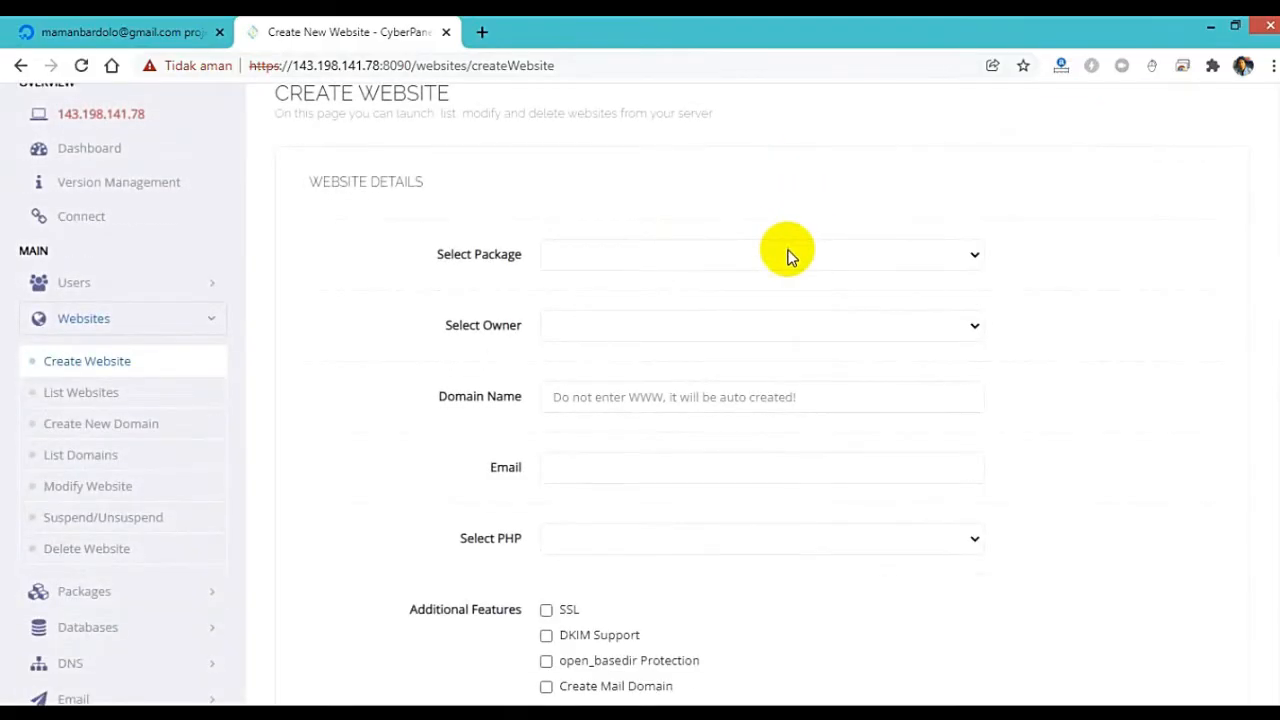
left_click(640, 256)
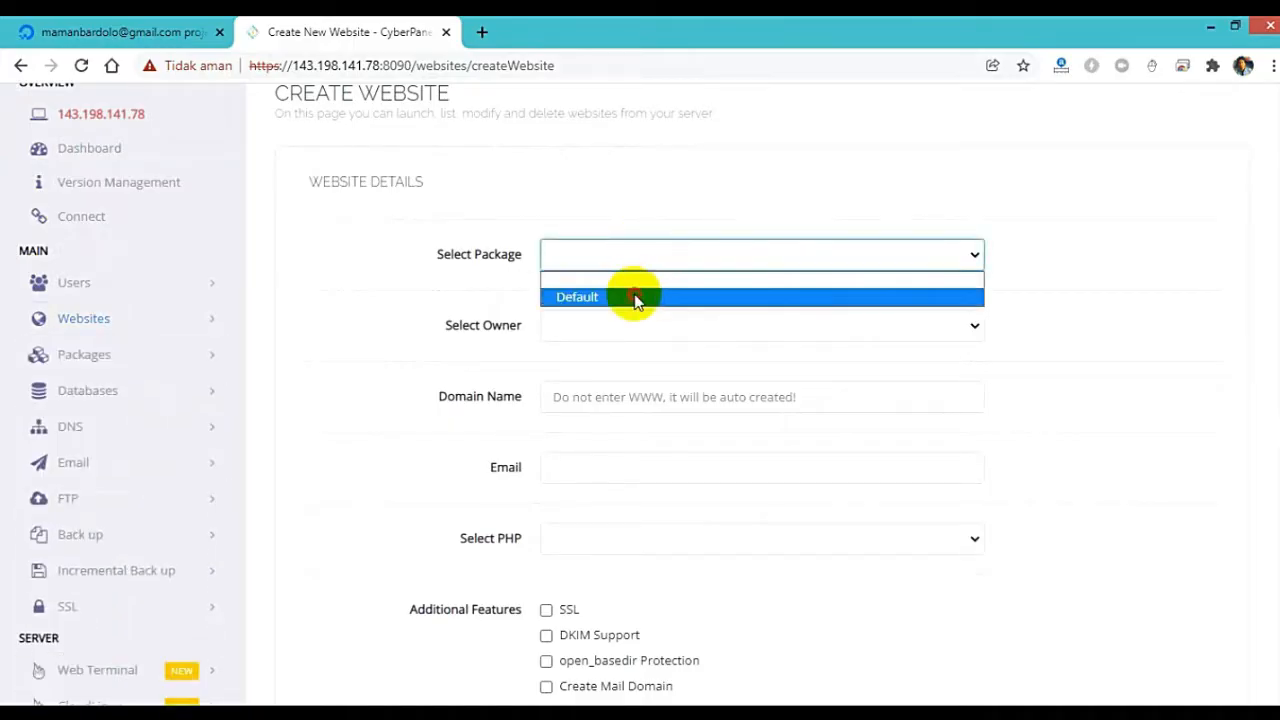
left_click(634, 296)
left_click(601, 330)
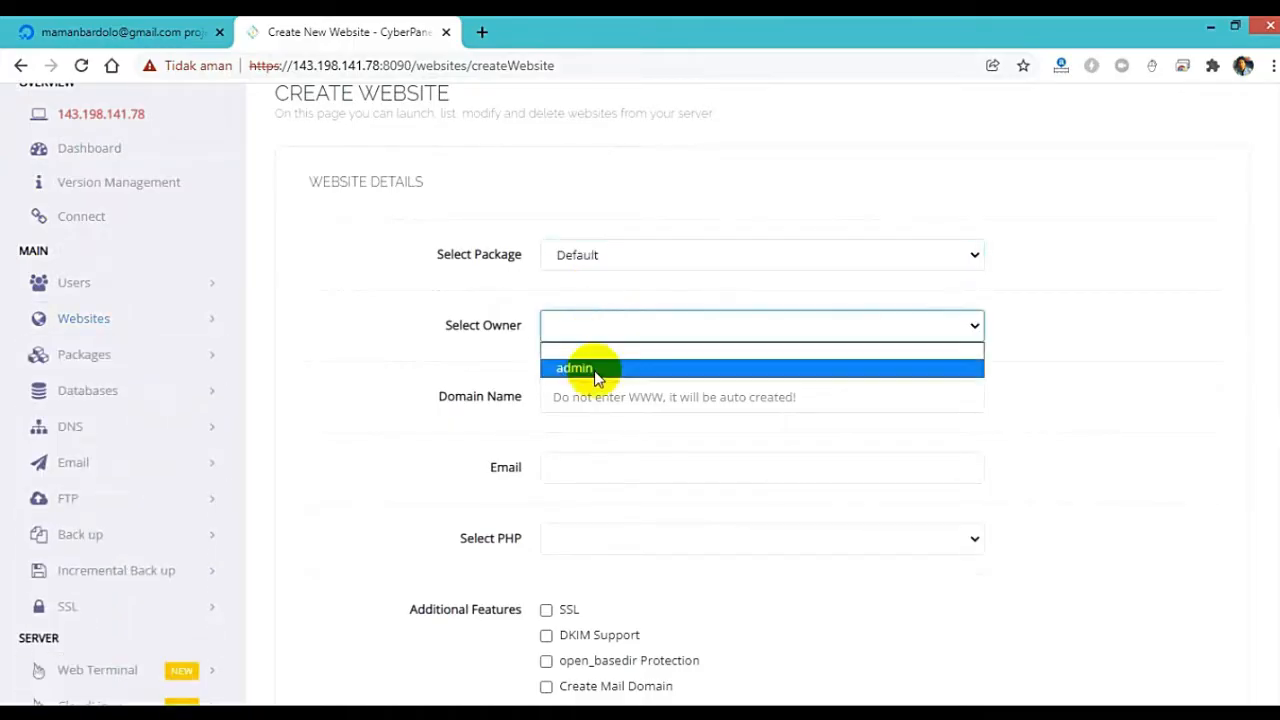
left_click(594, 370)
left_click(590, 400)
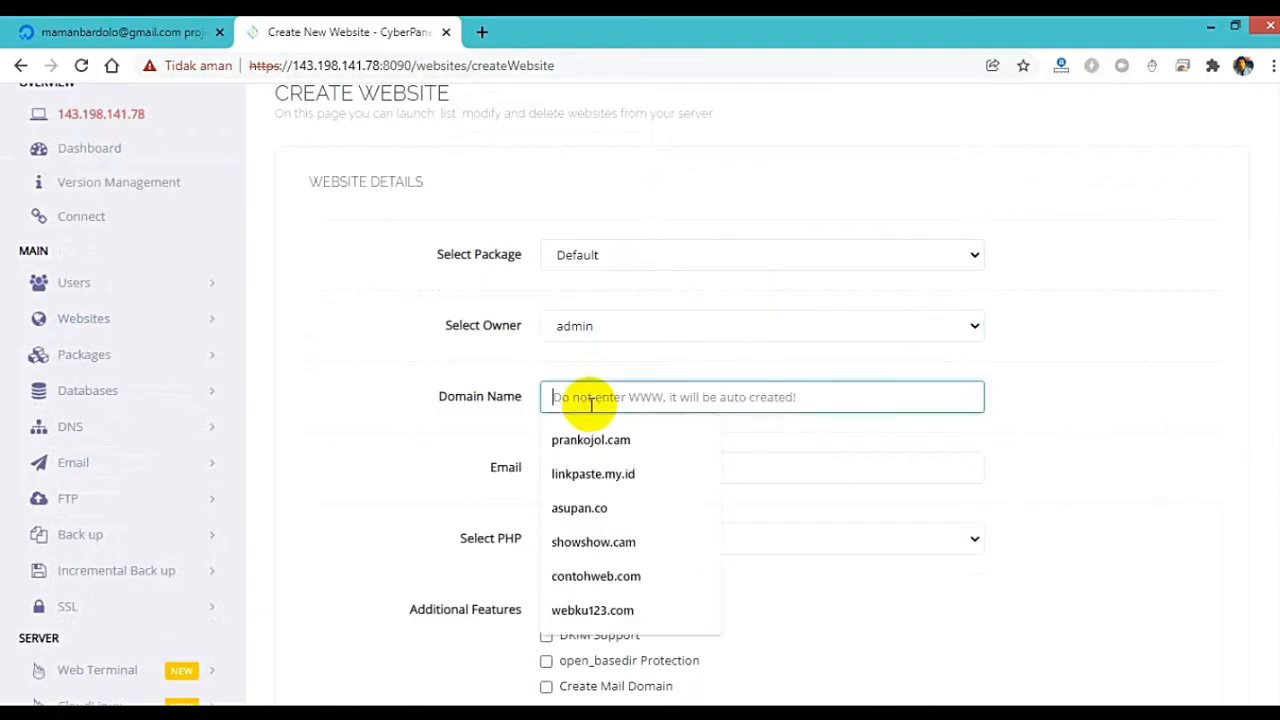
type("fakedomainname.com")
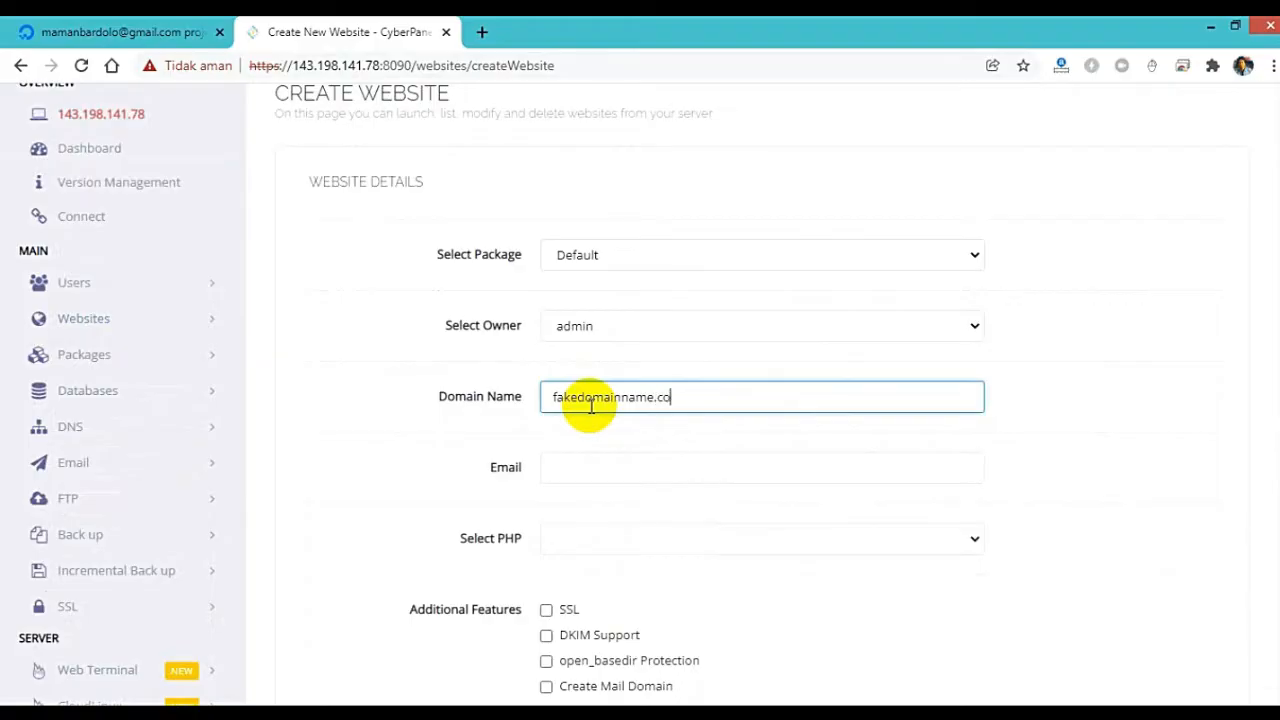
left_click(692, 437)
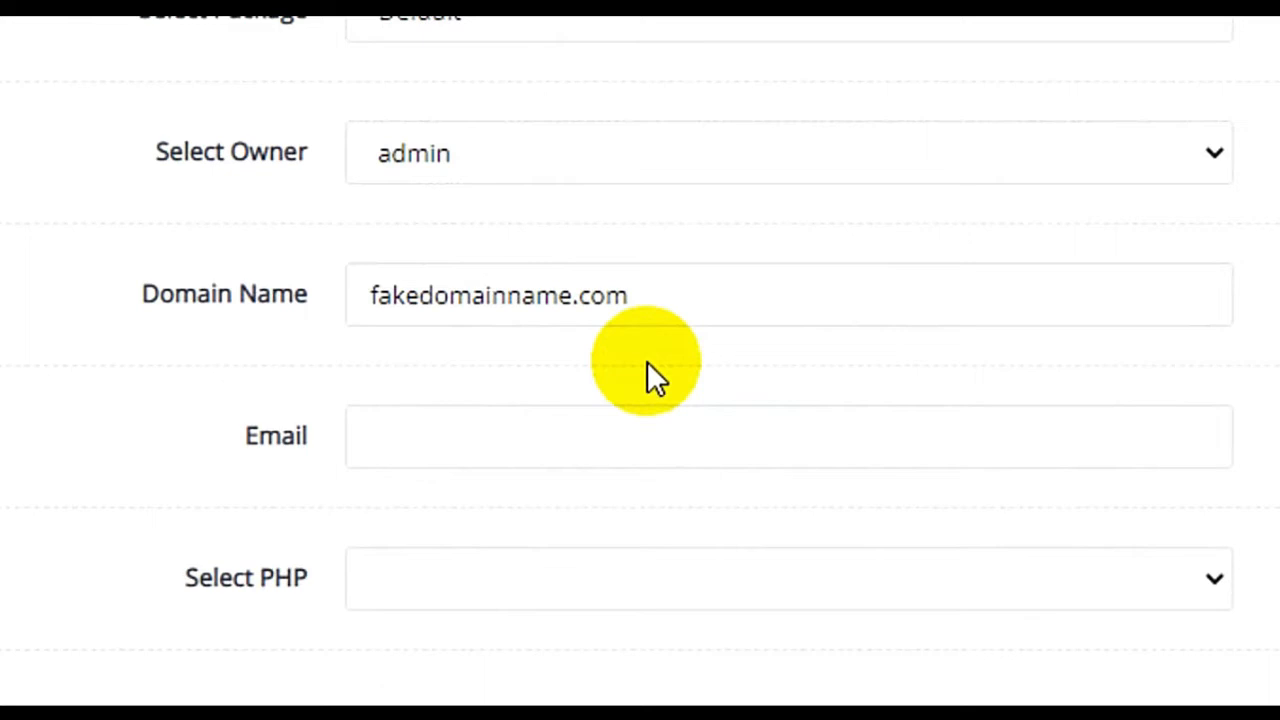
Step: Fill in the saved contact e-mail, pick PHP 7.4, enable SSL, DKIM and open_basedir, and create the site
left_click(530, 436)
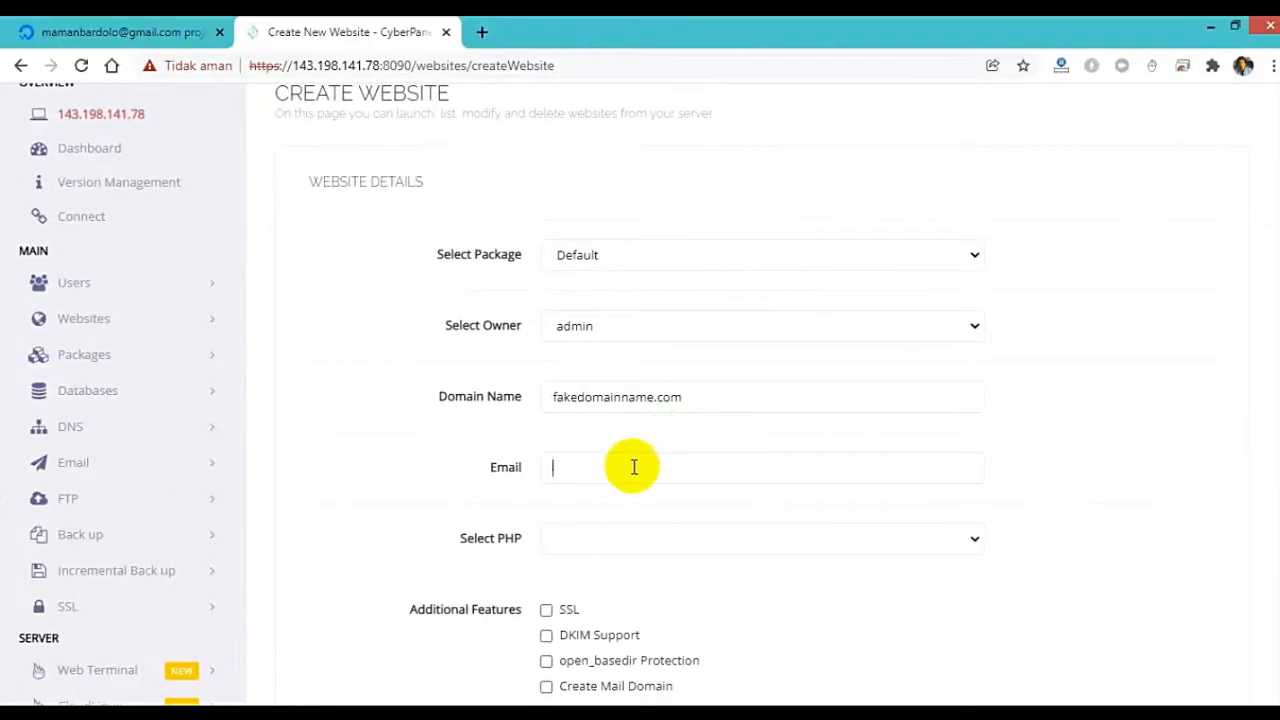
left_click(640, 509)
scroll(677, 484, "down", 1)
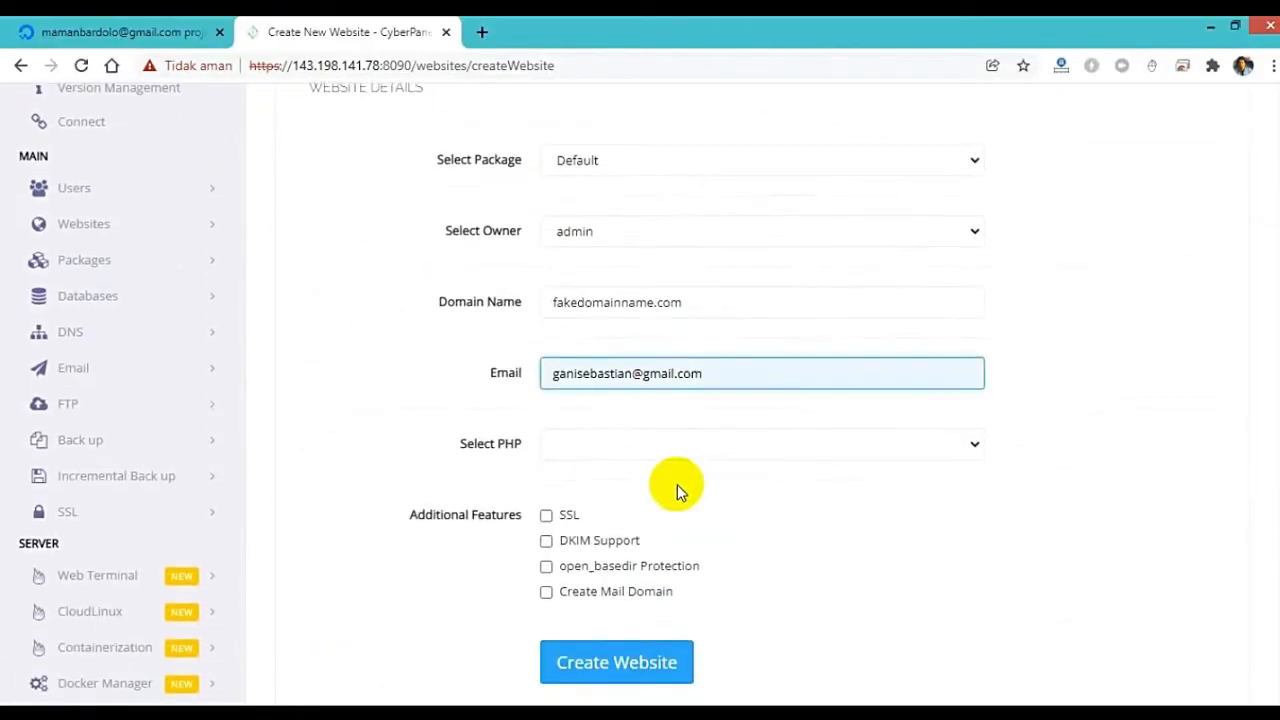
left_click(635, 455)
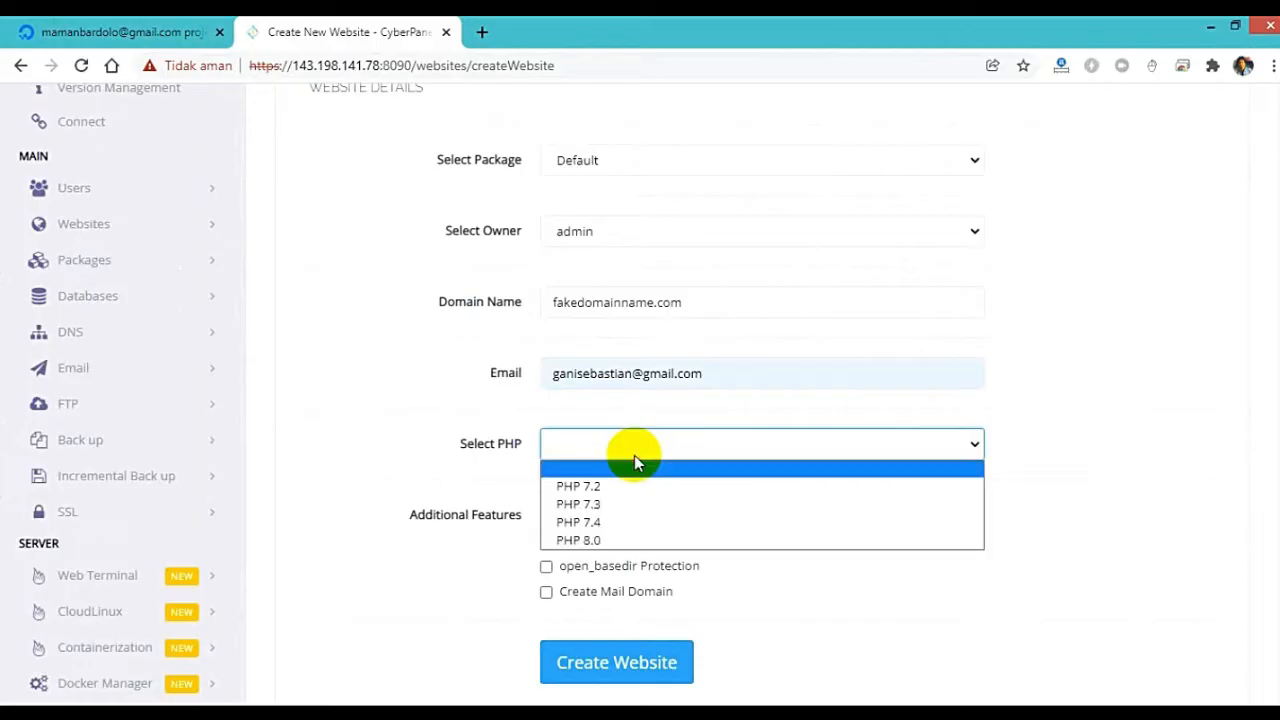
left_click(634, 521)
scroll(757, 494, "down", 2)
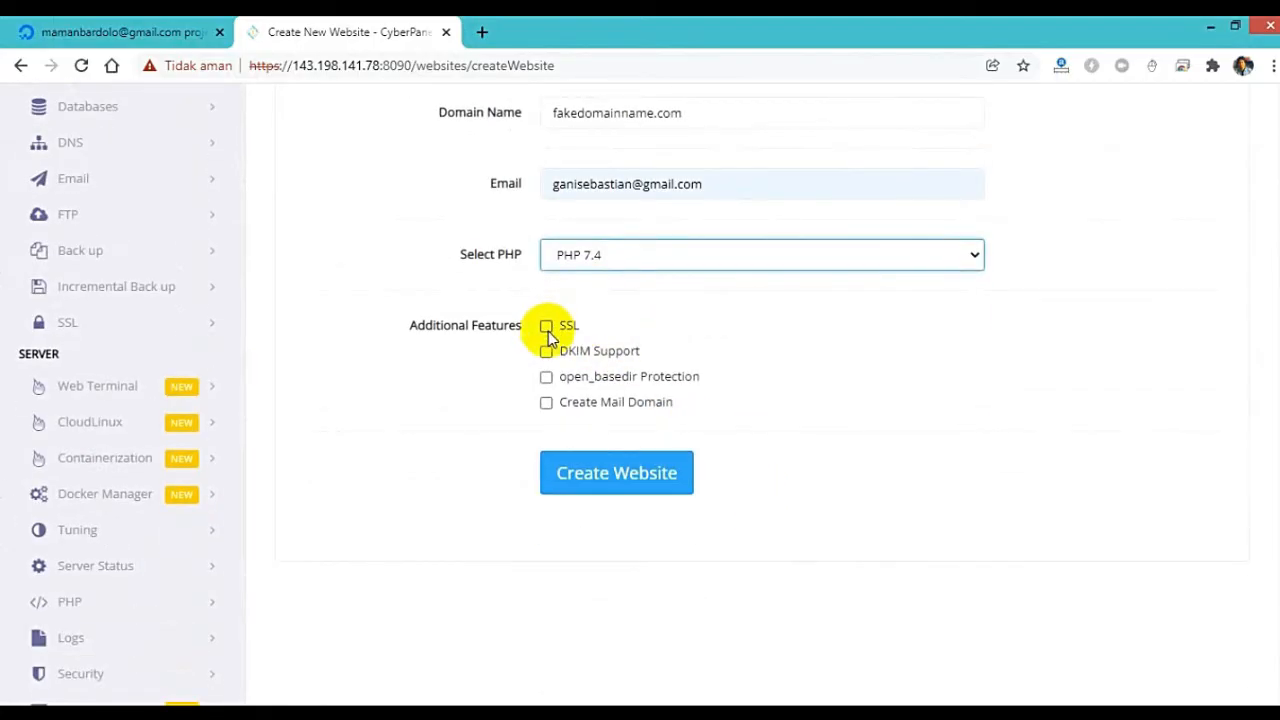
left_click(548, 334)
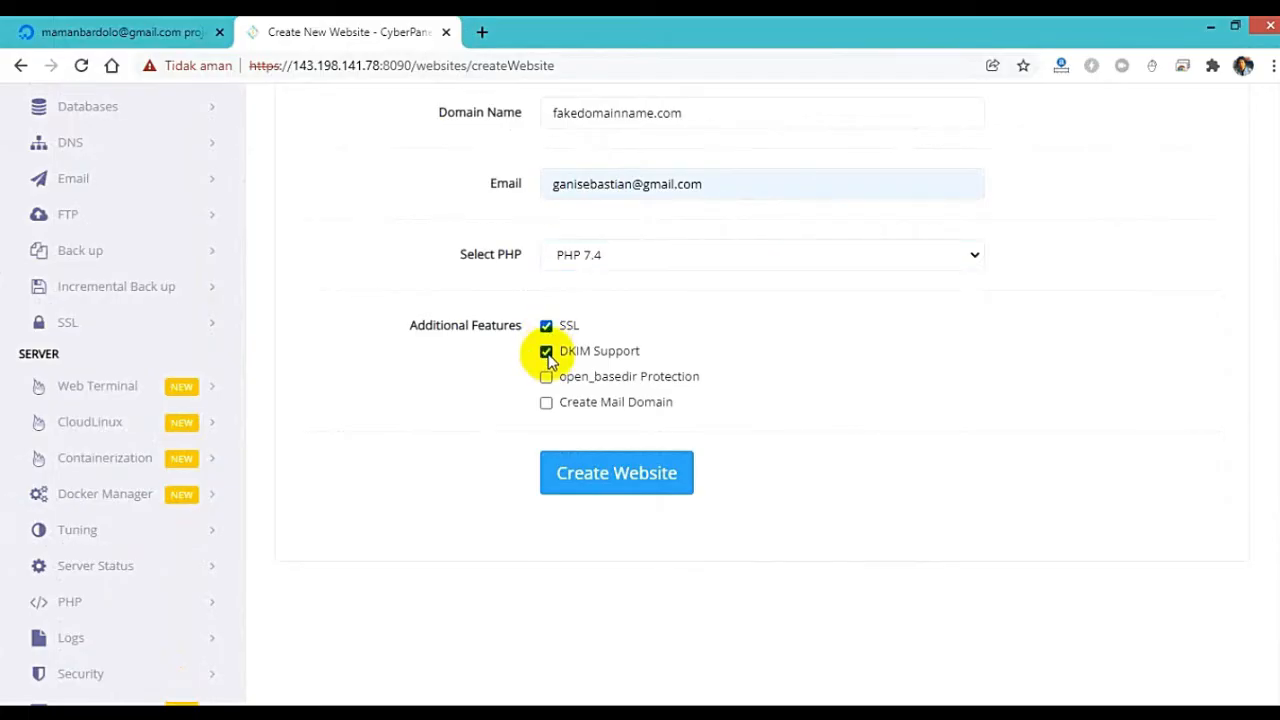
left_click(765, 373)
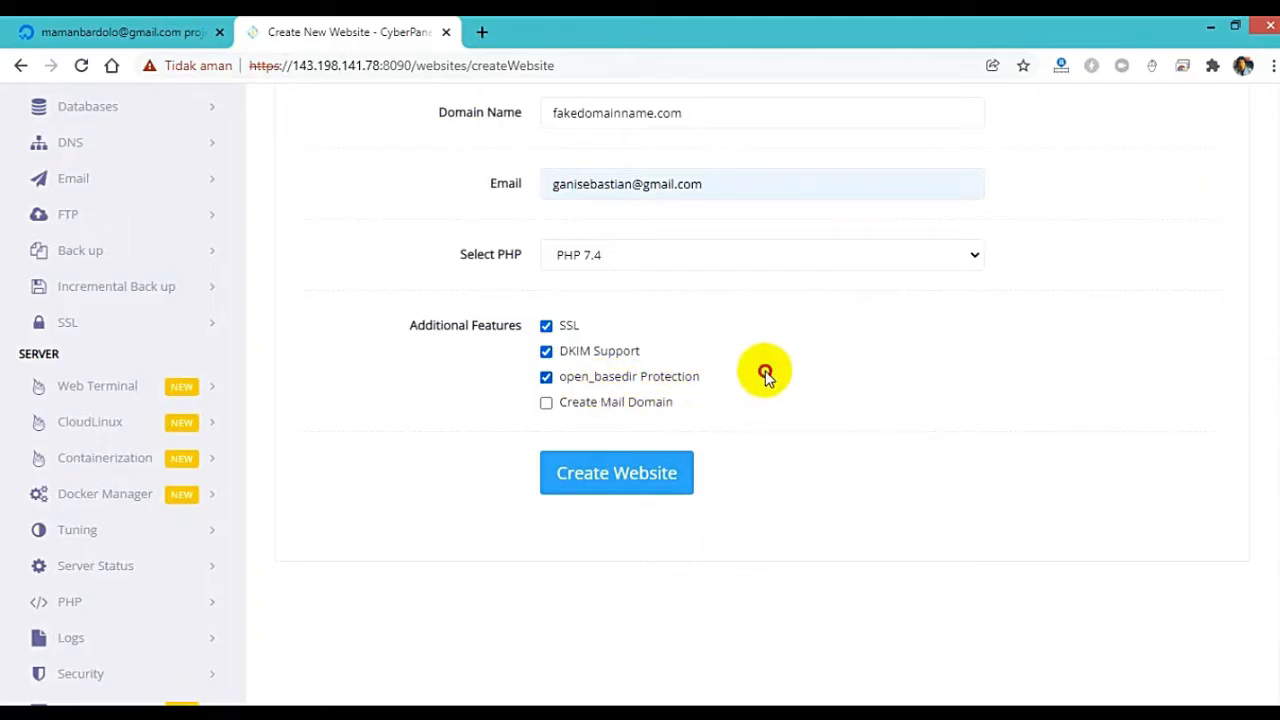
left_click(601, 475)
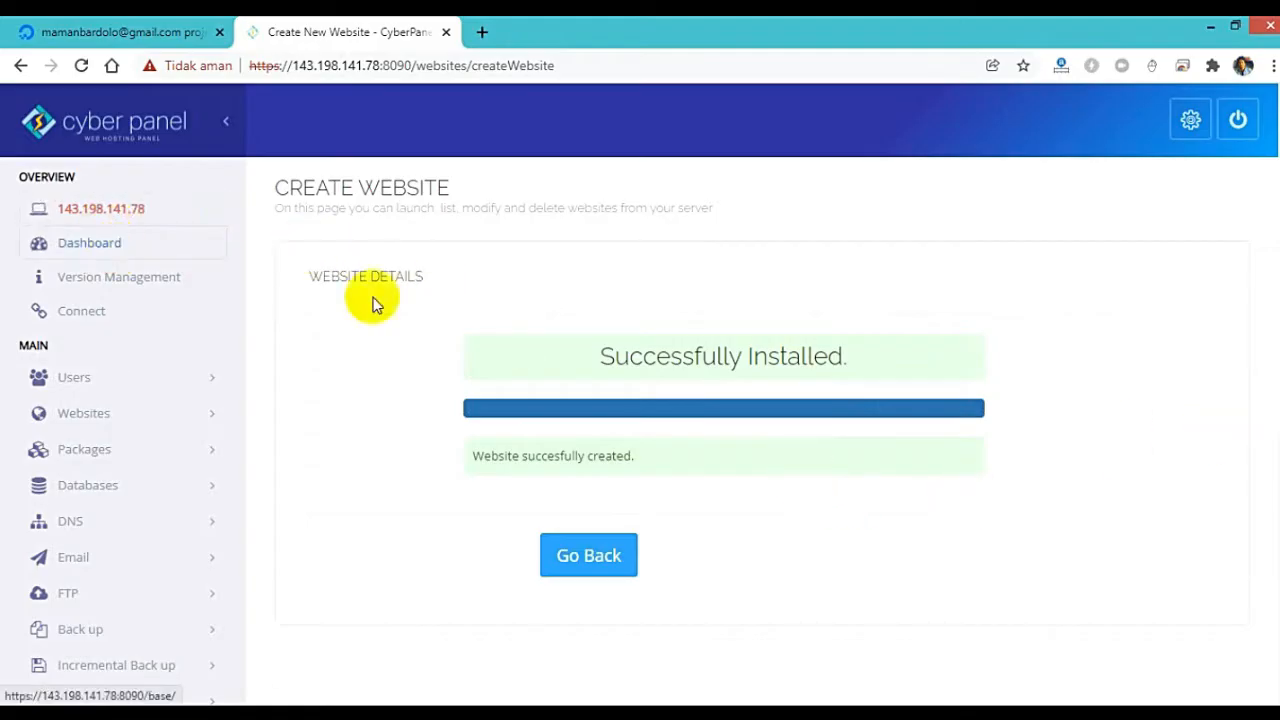
Step: Return to the Dashboard and open the WEBSITES functions page
left_click(92, 243)
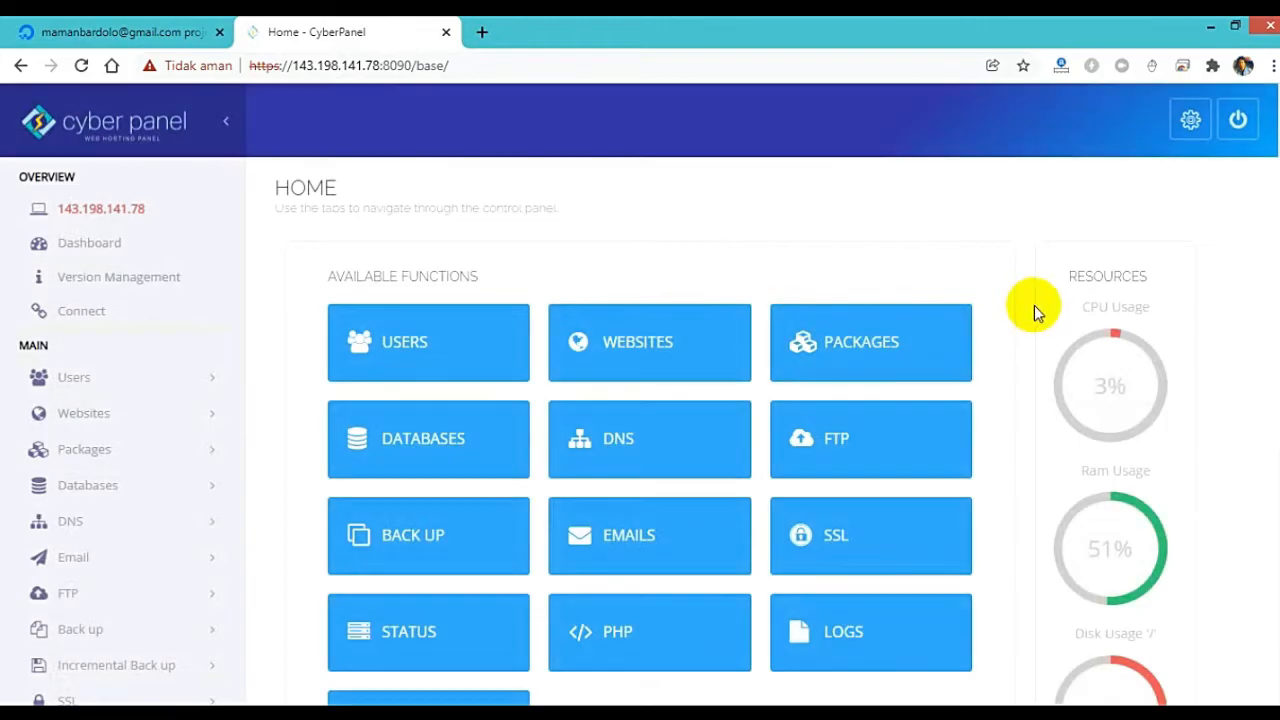
left_click(663, 340)
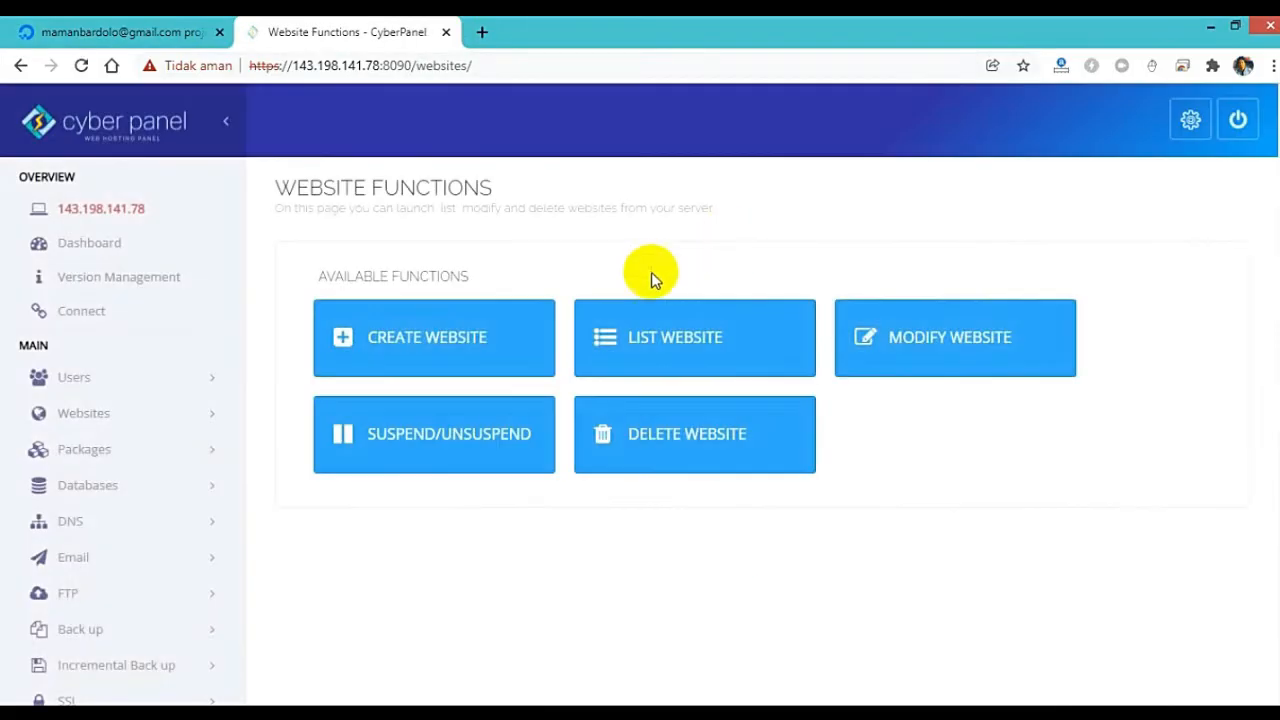
Step: Copy the IP 143.198.141.78 listed for fakedomainname.com on the List Websites page
left_click(645, 318)
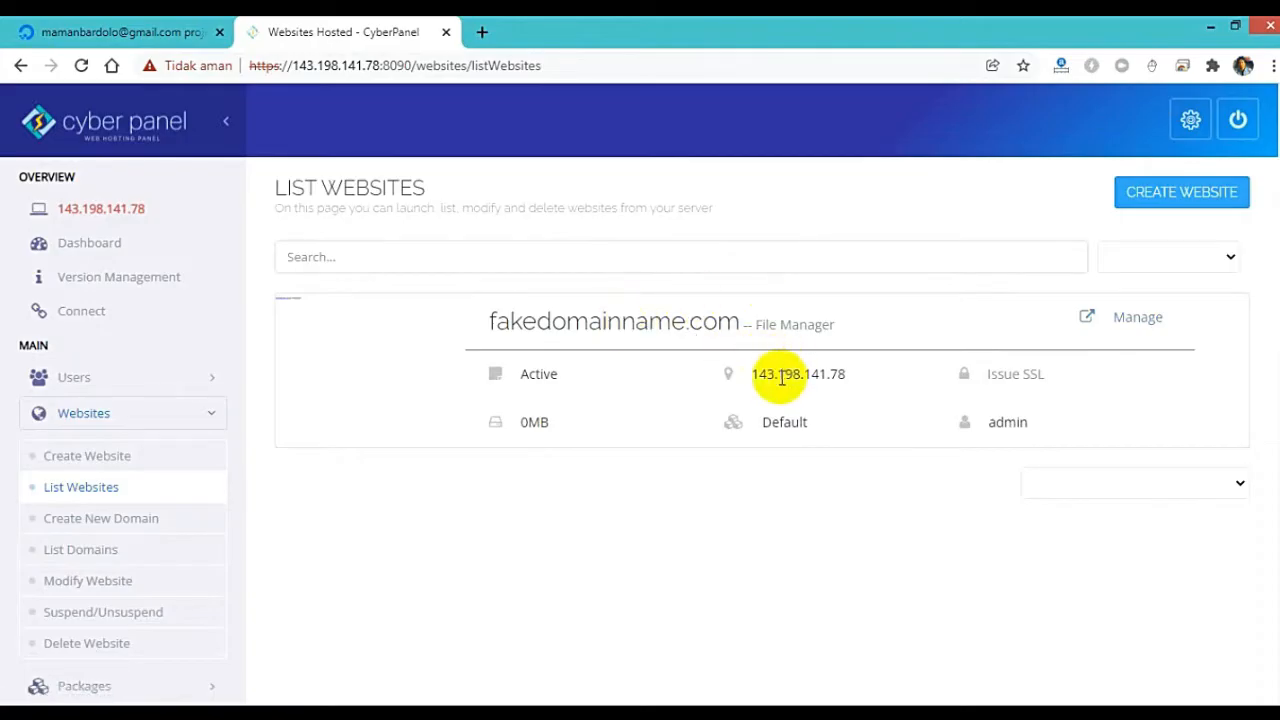
mouse_move(756, 377)
left_mouse_down()
mouse_move(851, 367)
mouse_move(856, 383)
left_mouse_up()
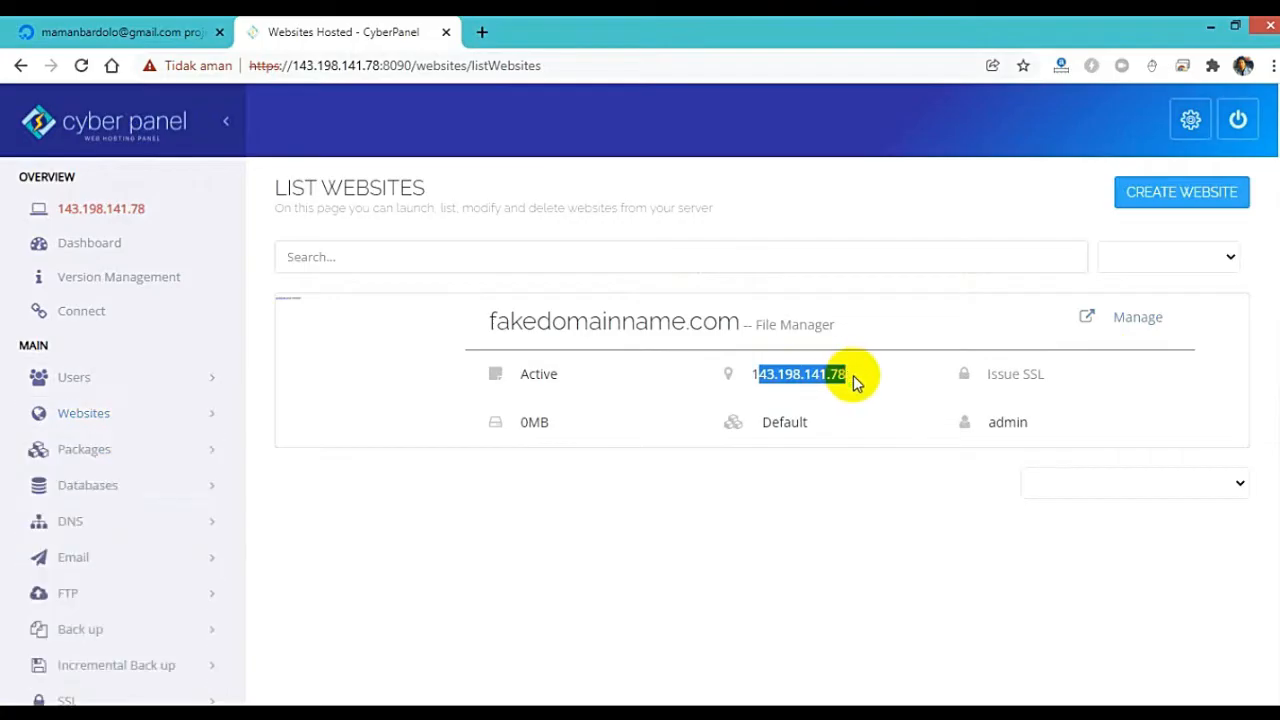
left_click(760, 377)
left_click_drag(751, 377, 846, 376)
right_click(846, 376)
left_click(857, 391)
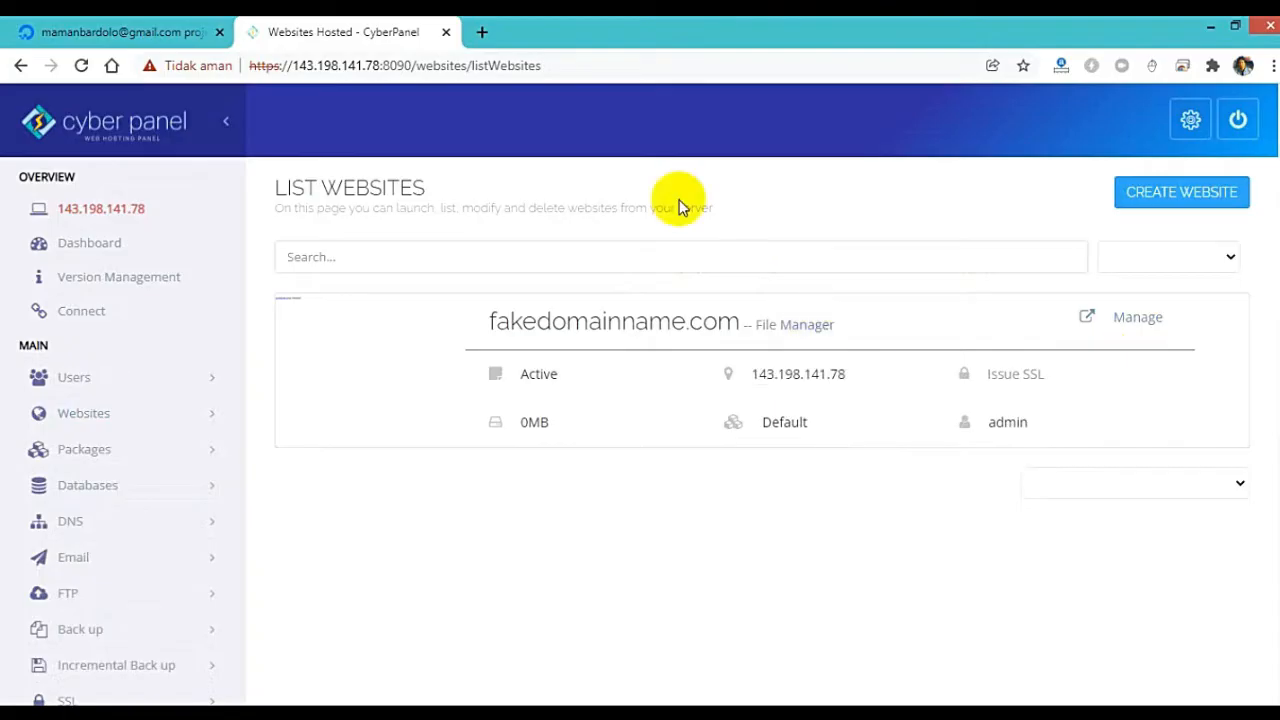
double_click(484, 33)
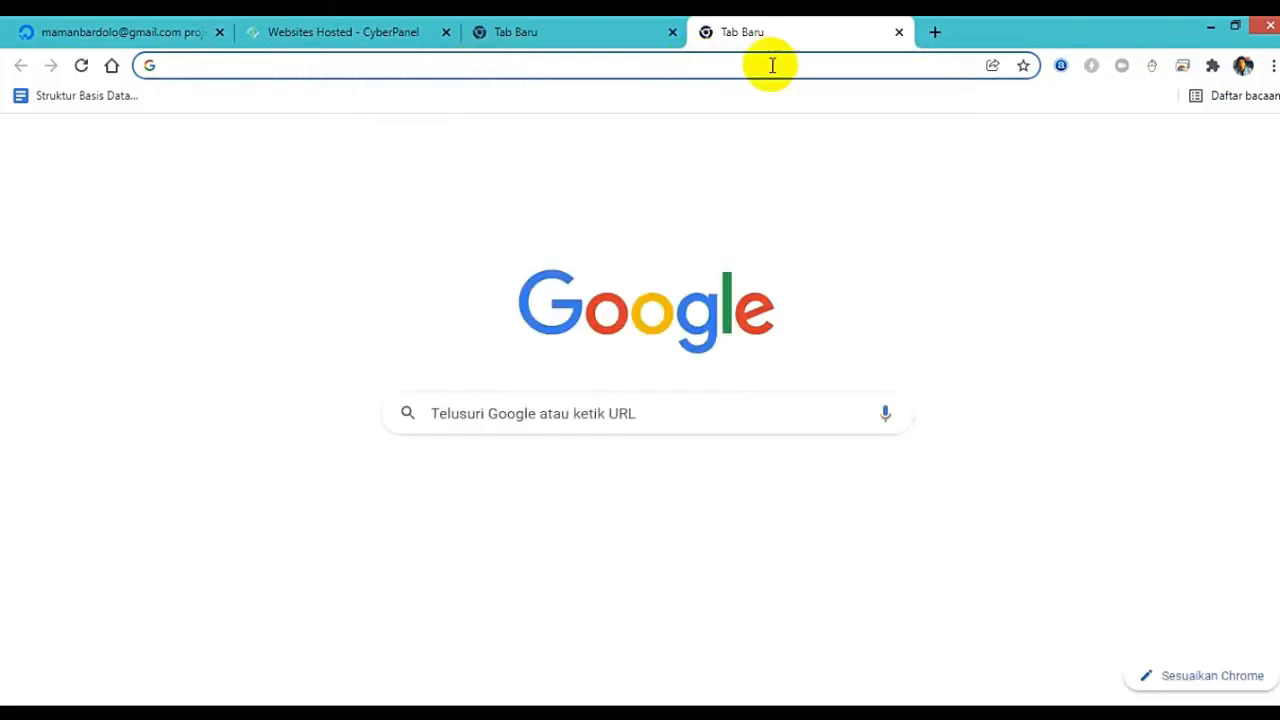
Step: Load the bare IP 143.198.141.78 and confirm it returns a LiteSpeed 404 Not Found page
left_click(903, 33)
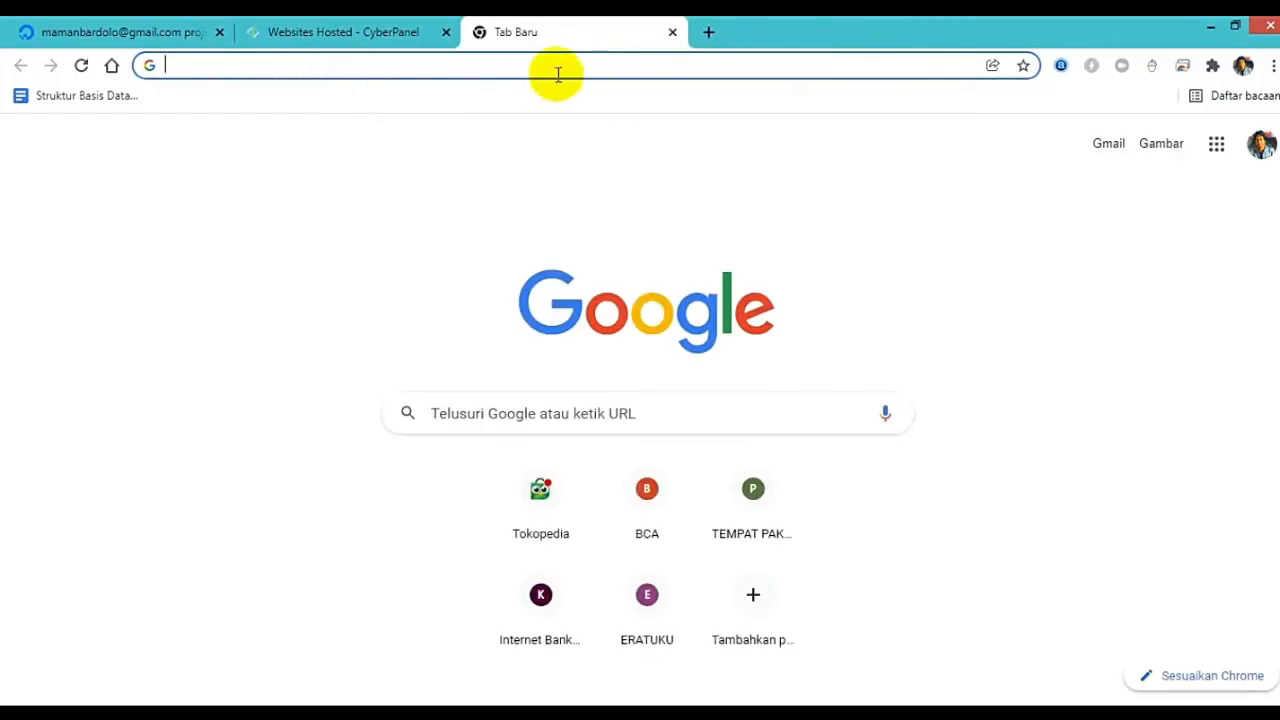
right_click(556, 65)
left_click(594, 157)
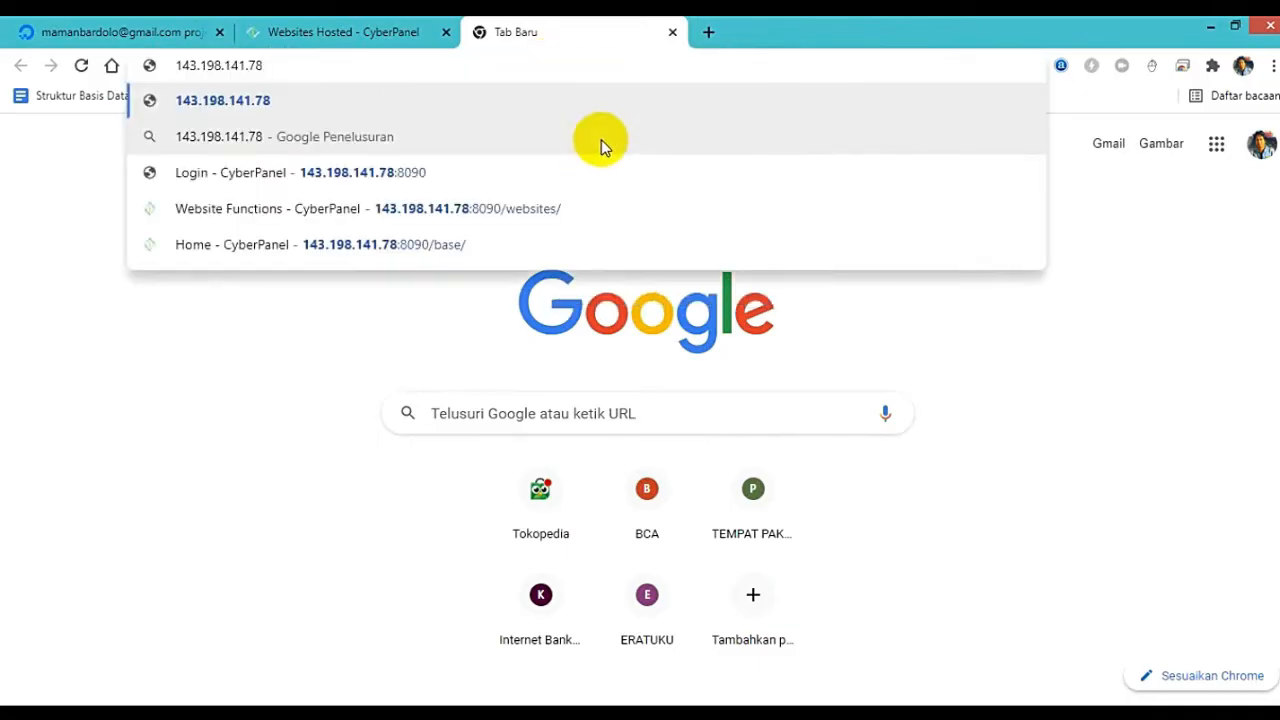
key("Return")
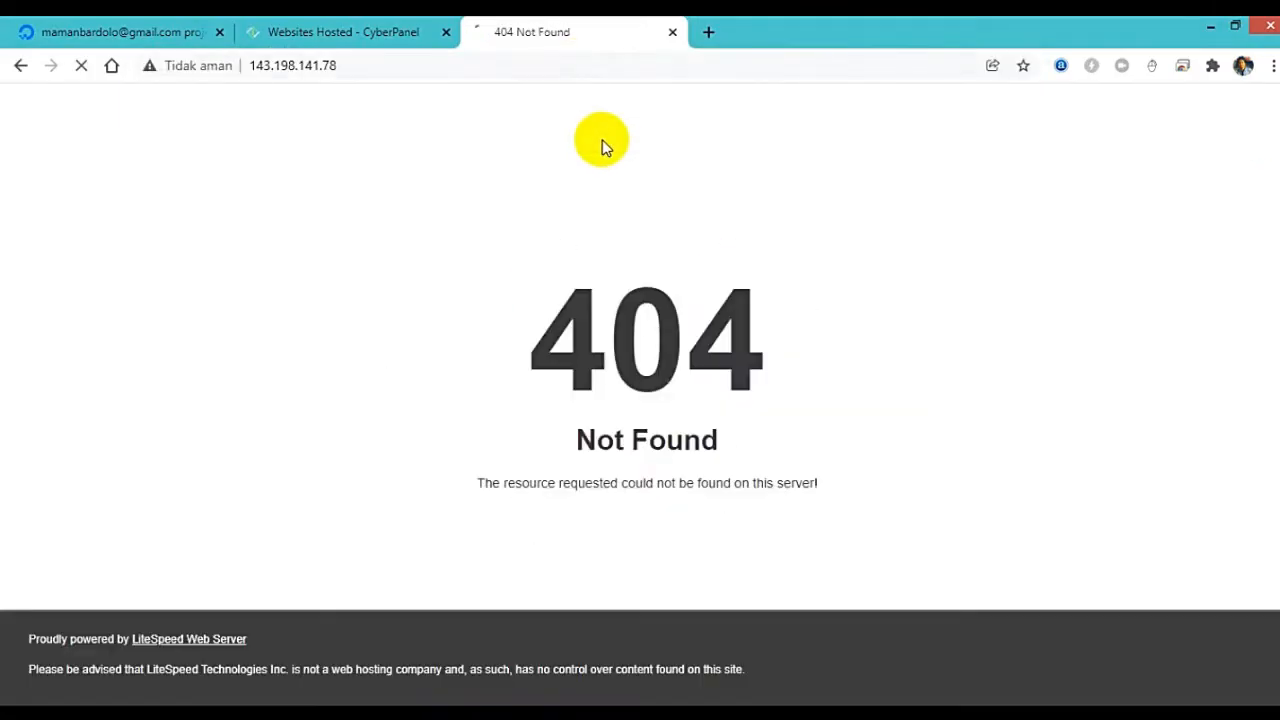
left_click_drag(529, 296, 831, 331)
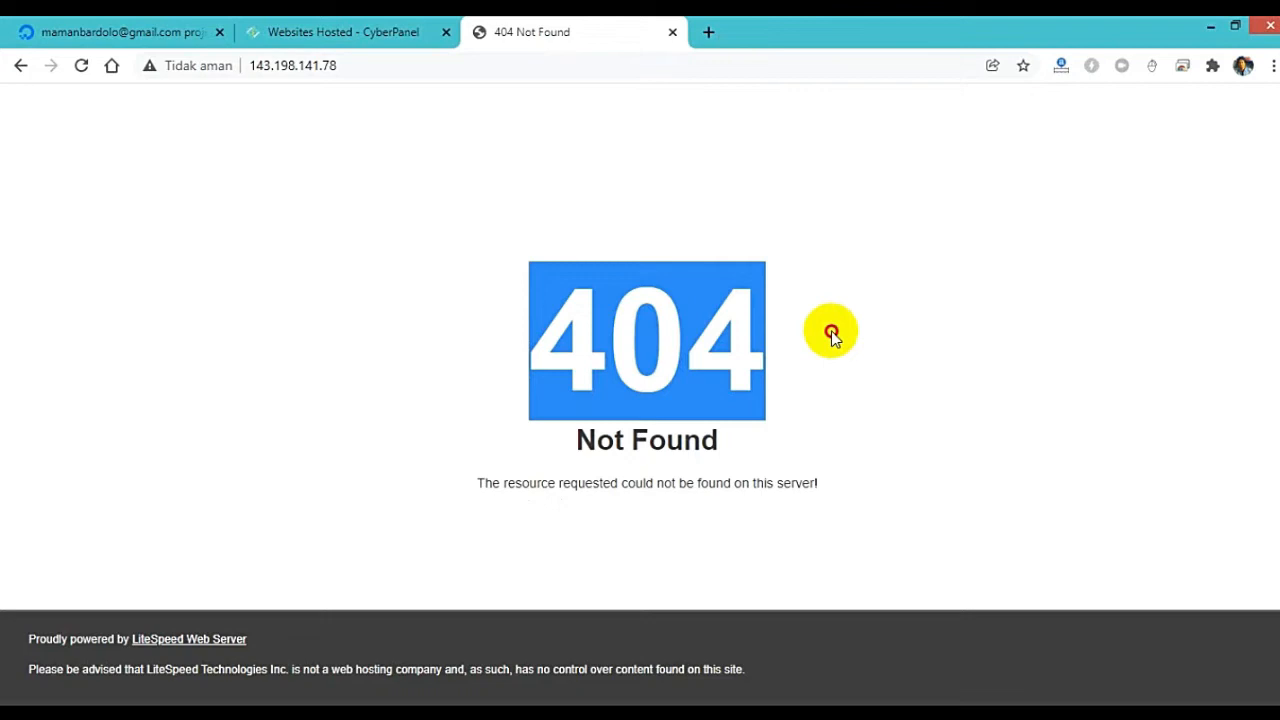
left_click(896, 280)
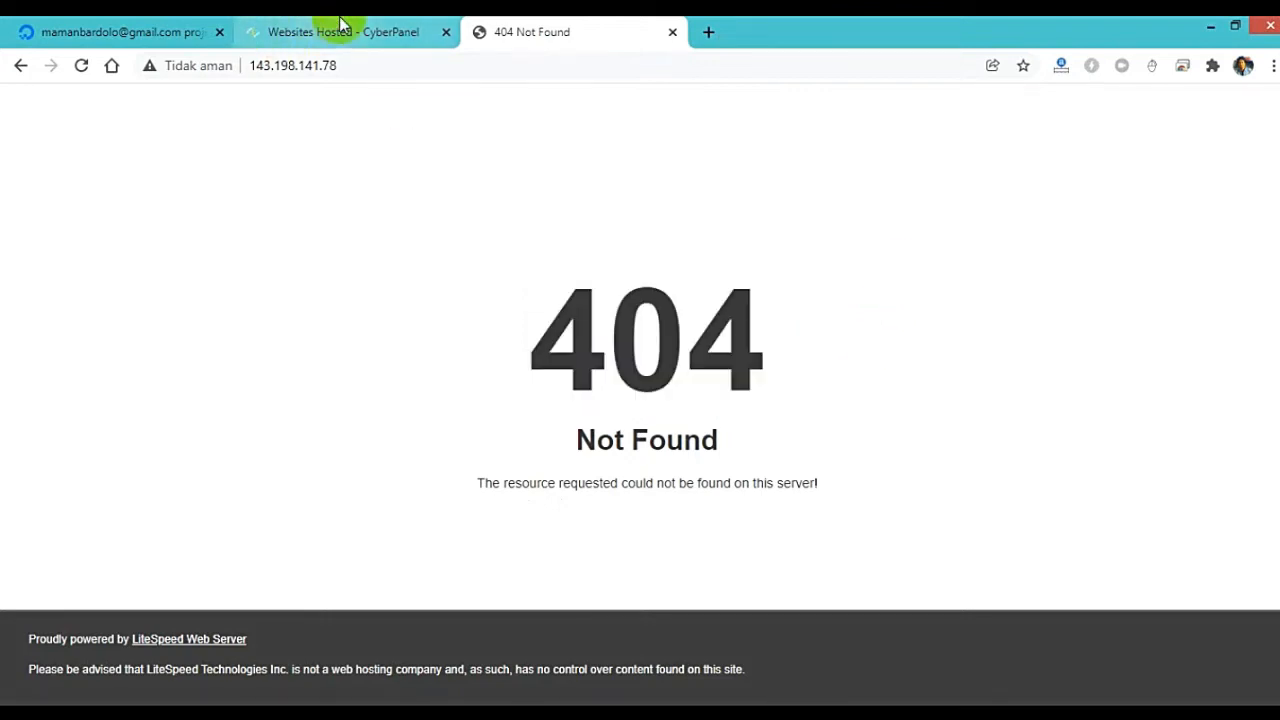
Step: Copy the path /usr/local/lsws/admin/misc/admpass.sh from the Notepad configuration notes
left_click(450, 615)
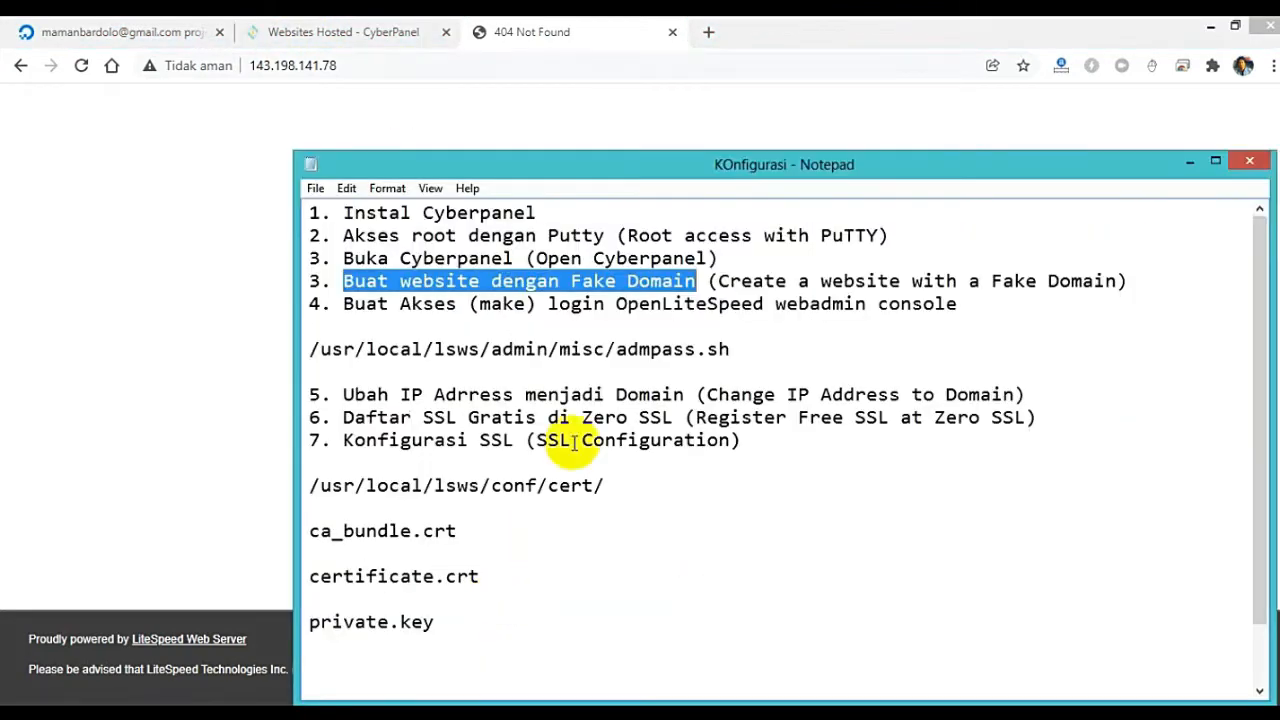
left_click_drag(343, 304, 604, 304)
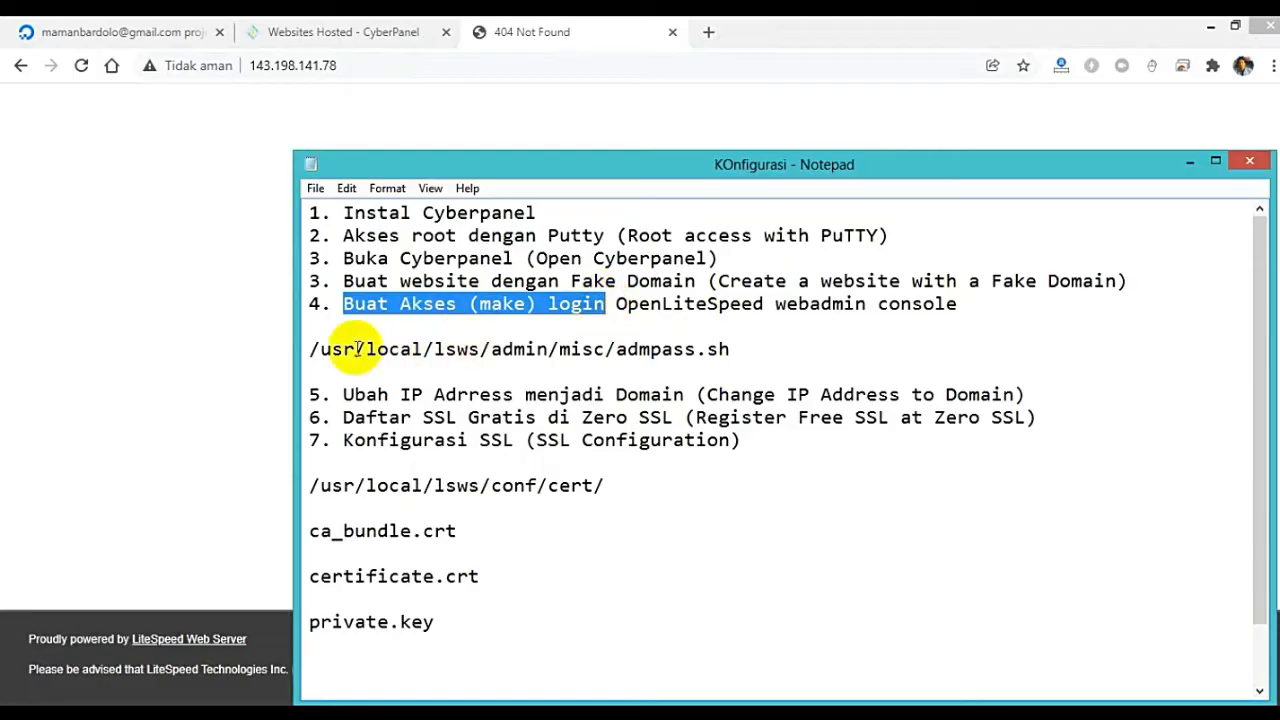
mouse_move(312, 349)
left_mouse_down()
mouse_move(760, 354)
mouse_move(314, 347)
left_mouse_up()
right_click(712, 350)
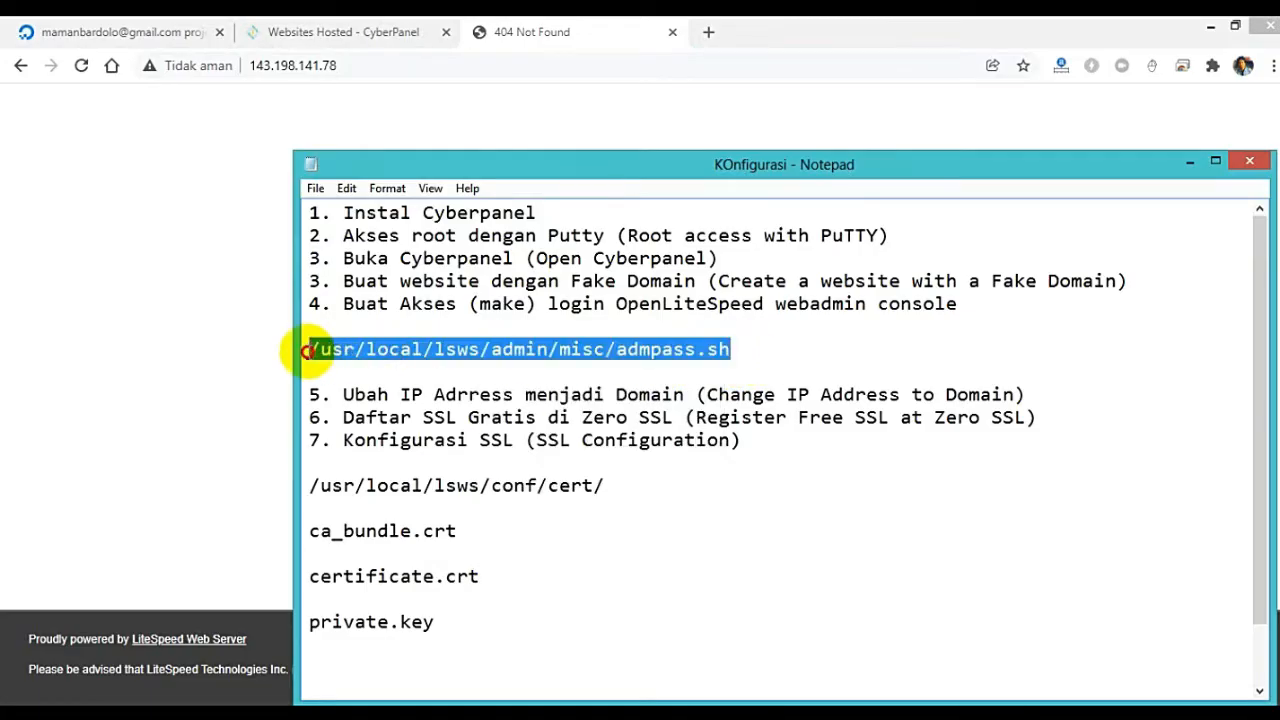
right_click(324, 353)
left_click(288, 410)
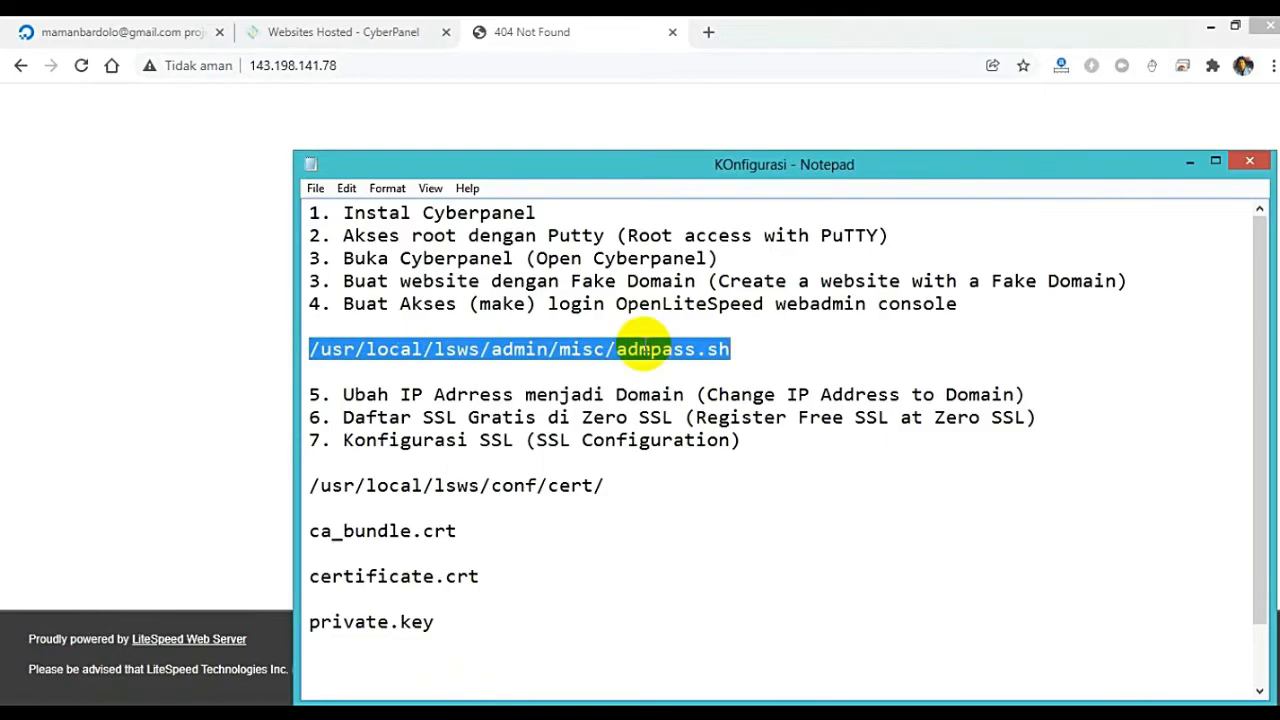
key("super+f")
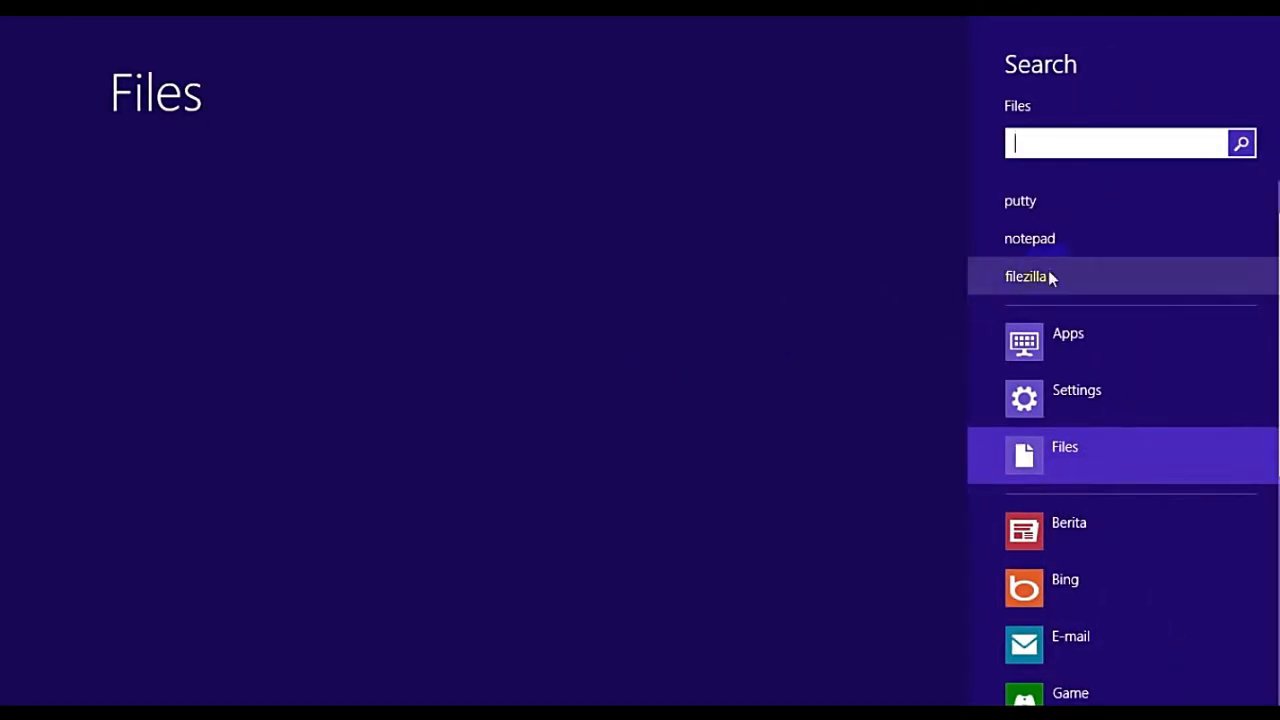
Step: Launch PuTTY and copy the server address 143.198.141.78 from Chrome's address bar
left_click(1066, 212)
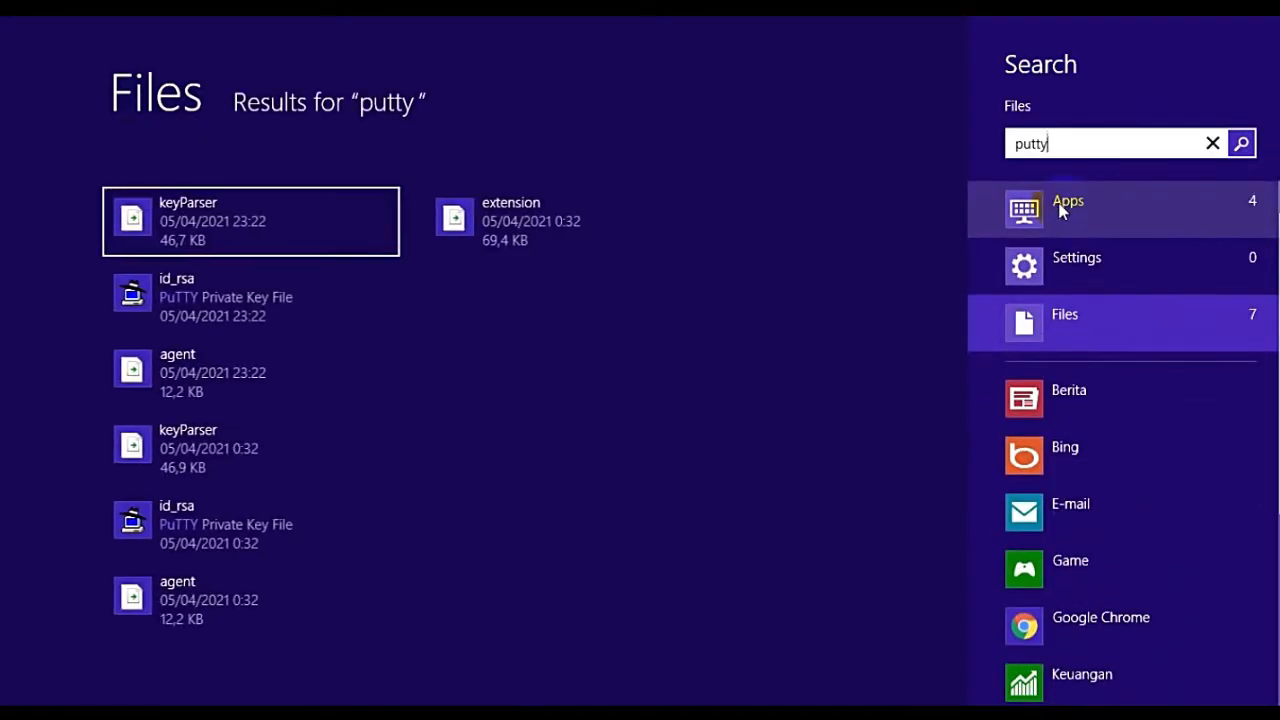
left_click(1066, 205)
left_click(252, 190)
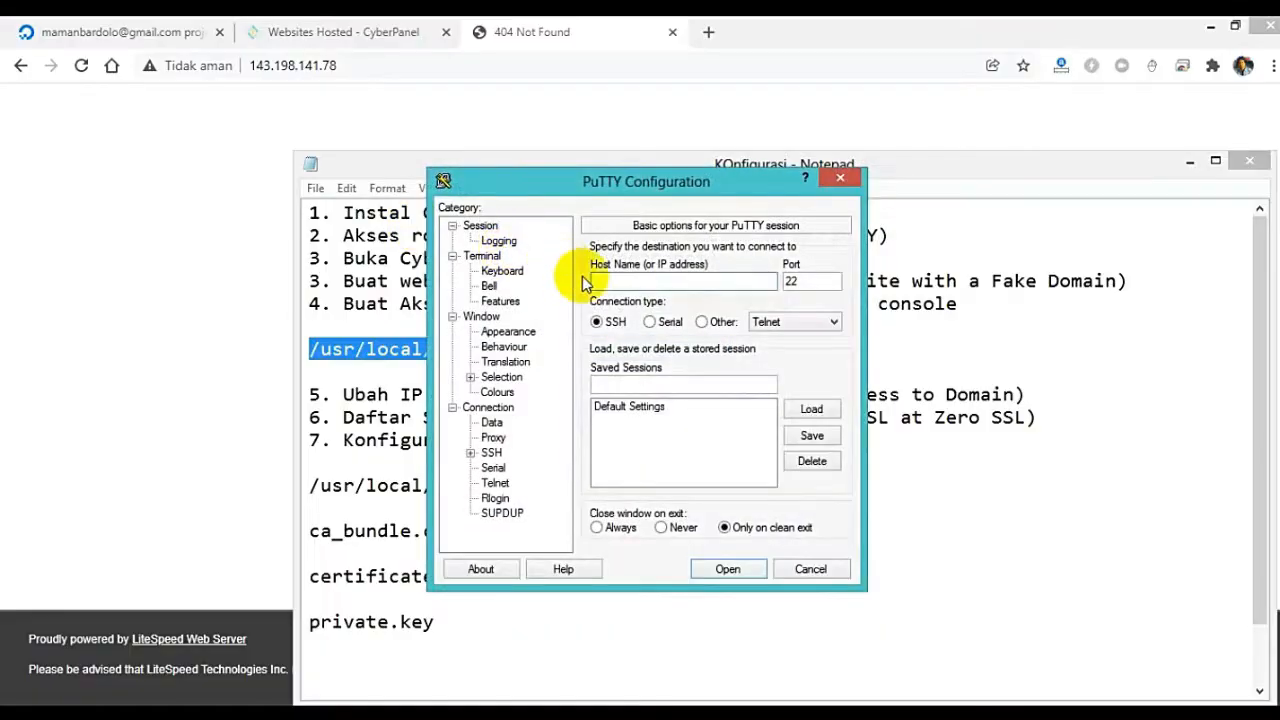
left_click(363, 65)
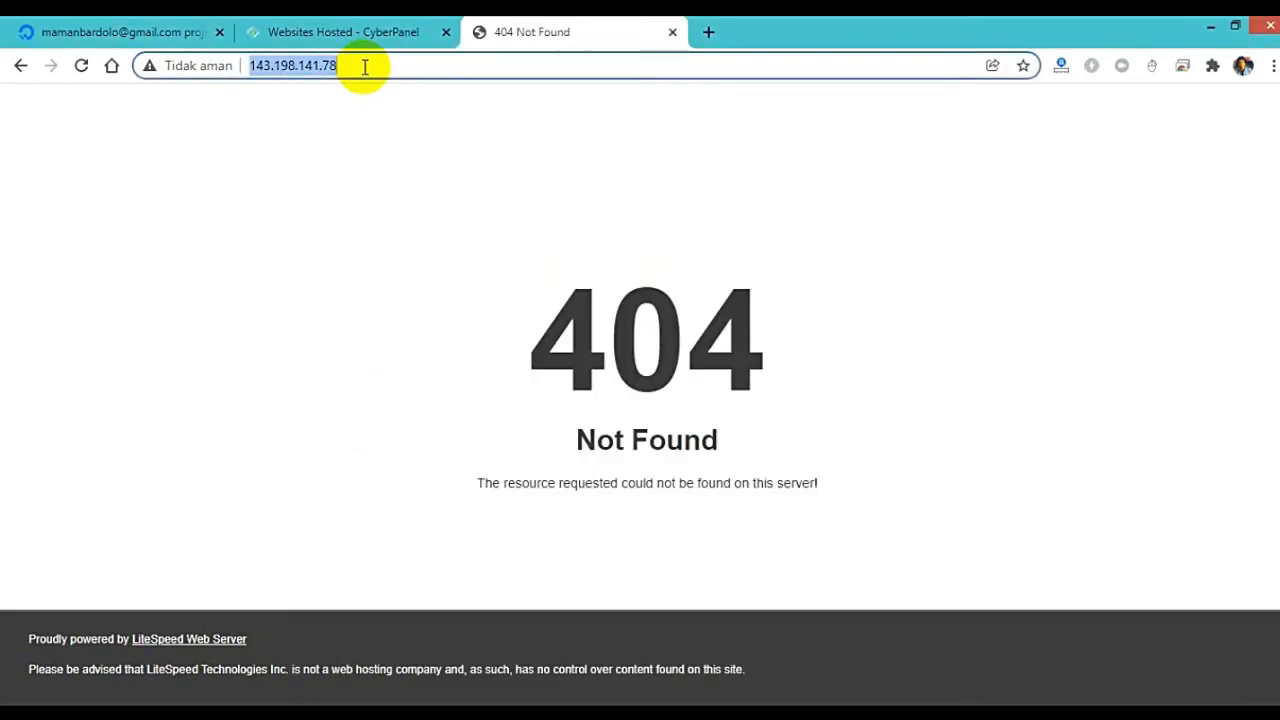
right_click(368, 68)
left_click(394, 137)
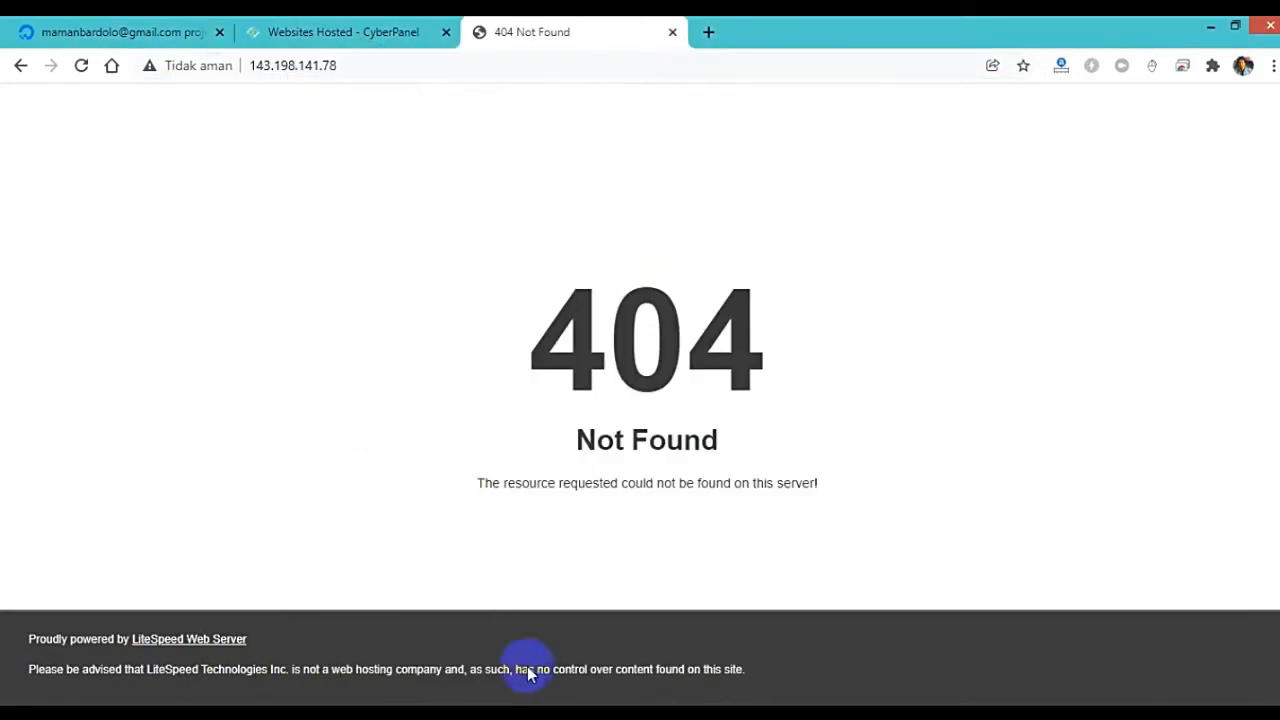
Step: Set PuTTY's host name to 143.198.141.78 on SSH port 22 and connect
key("alt+Tab")
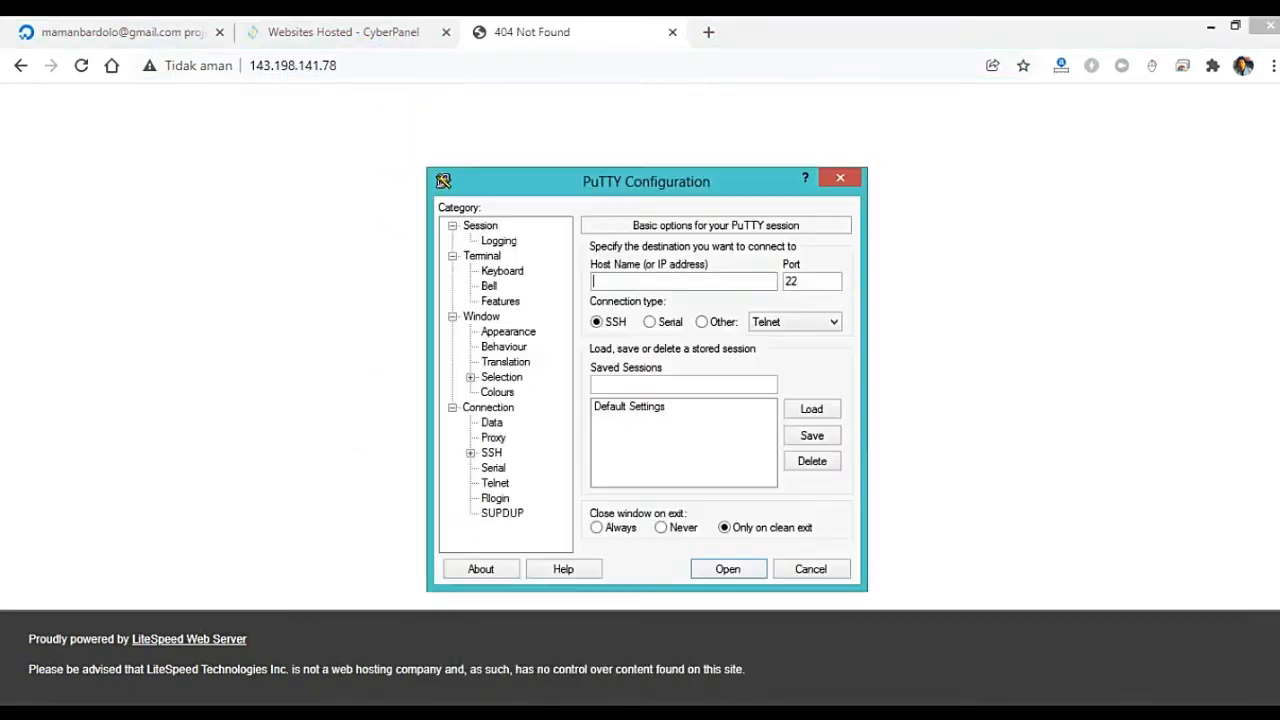
right_click(622, 288)
left_click(563, 355)
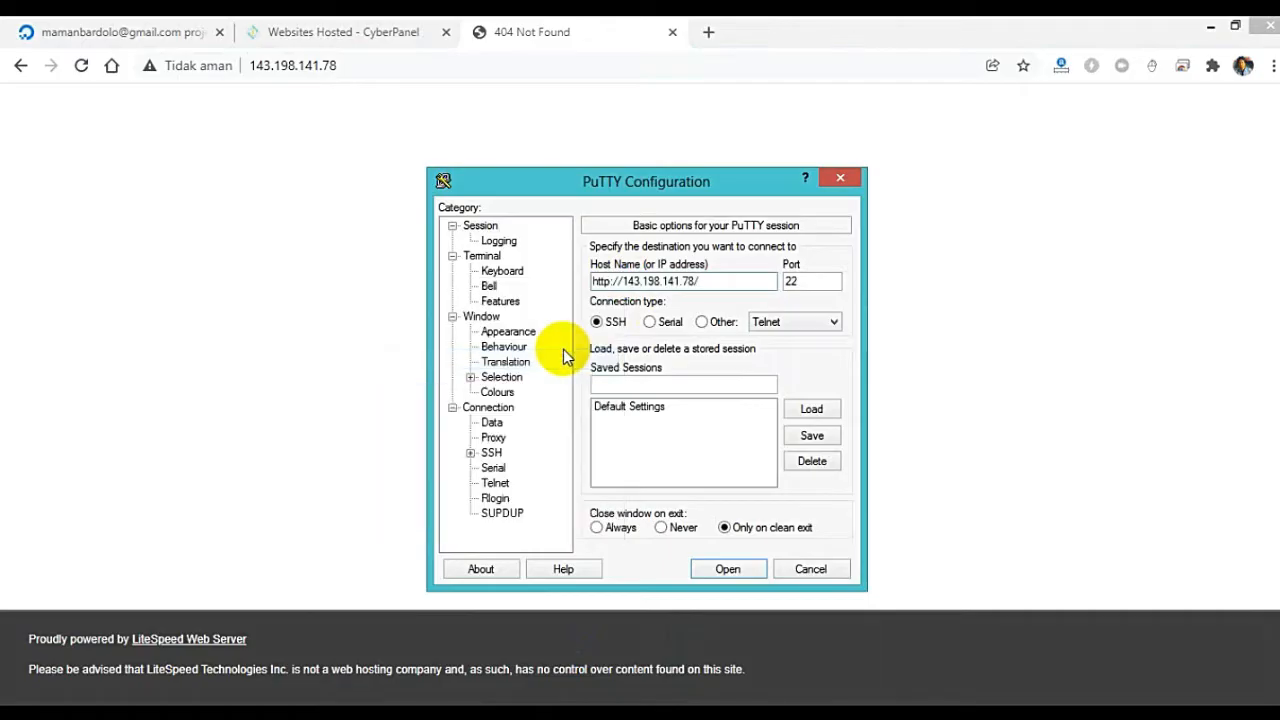
key("BackSpace")
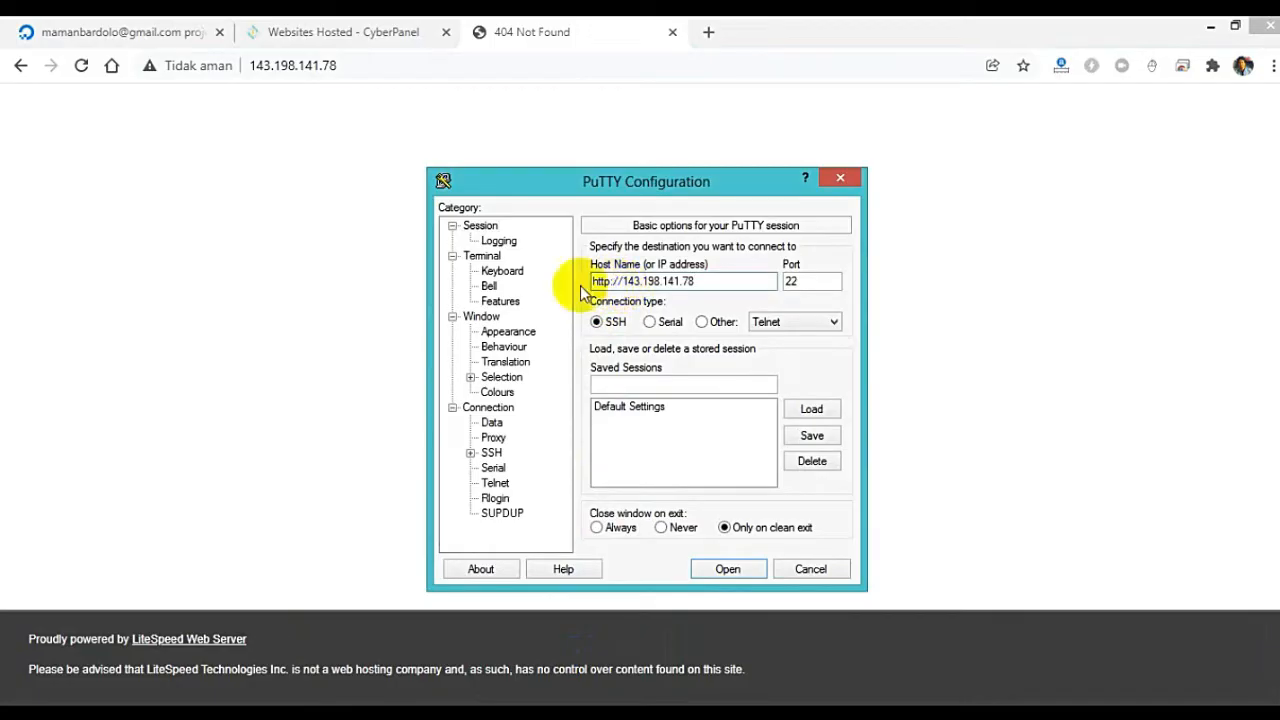
left_click_drag(622, 281, 592, 281)
key("BackSpace")
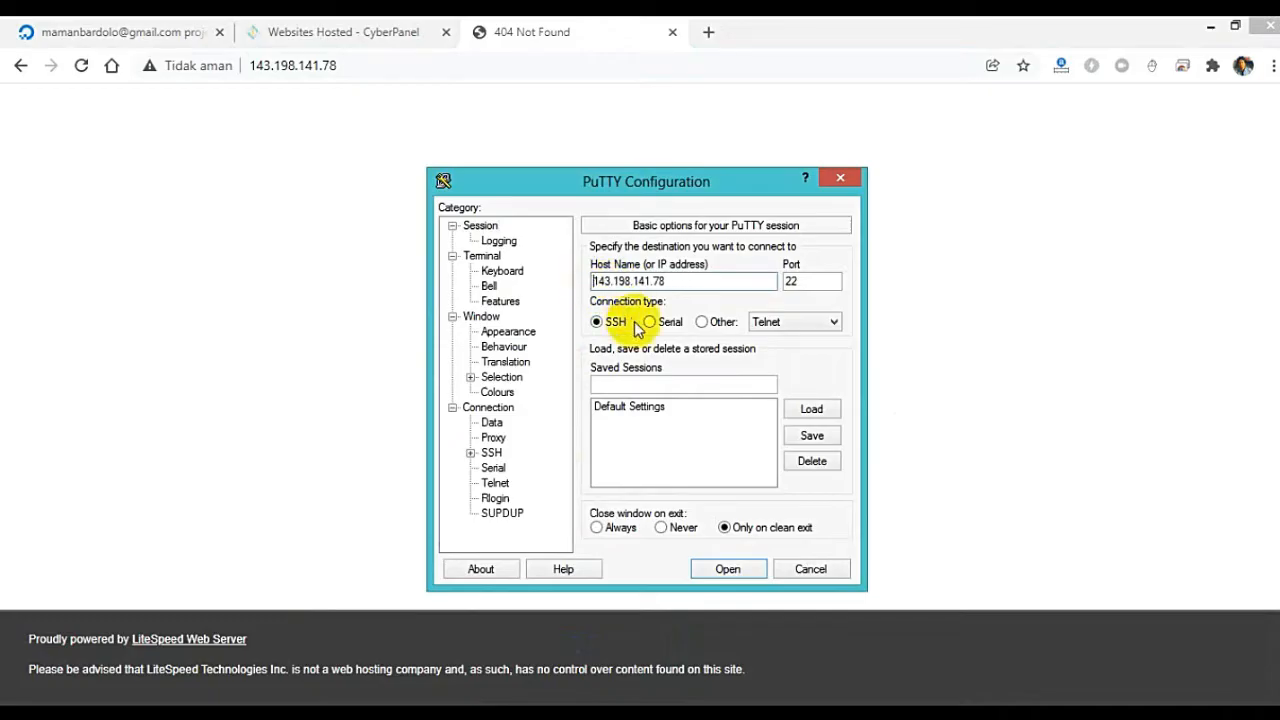
left_click(708, 569)
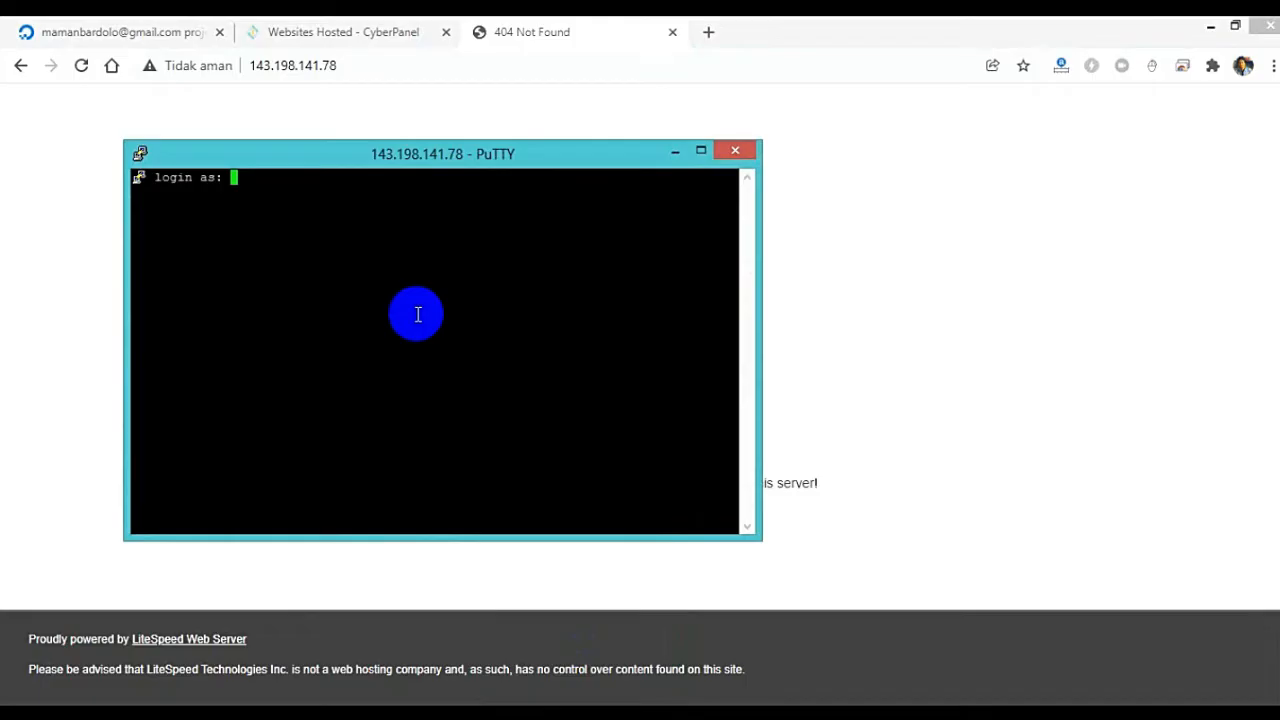
Step: Log in as root, copy the admpass.sh path from the notes, and decline the system update
key("Return")
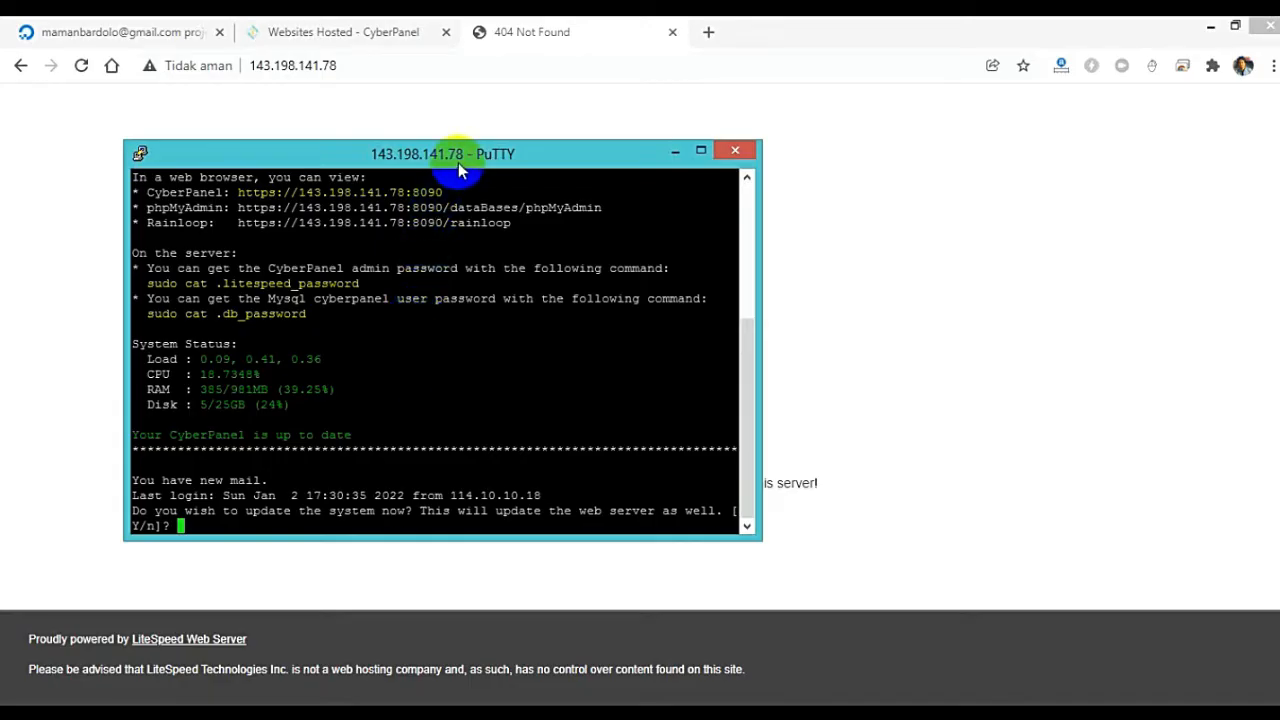
left_click_drag(511, 151, 771, 116)
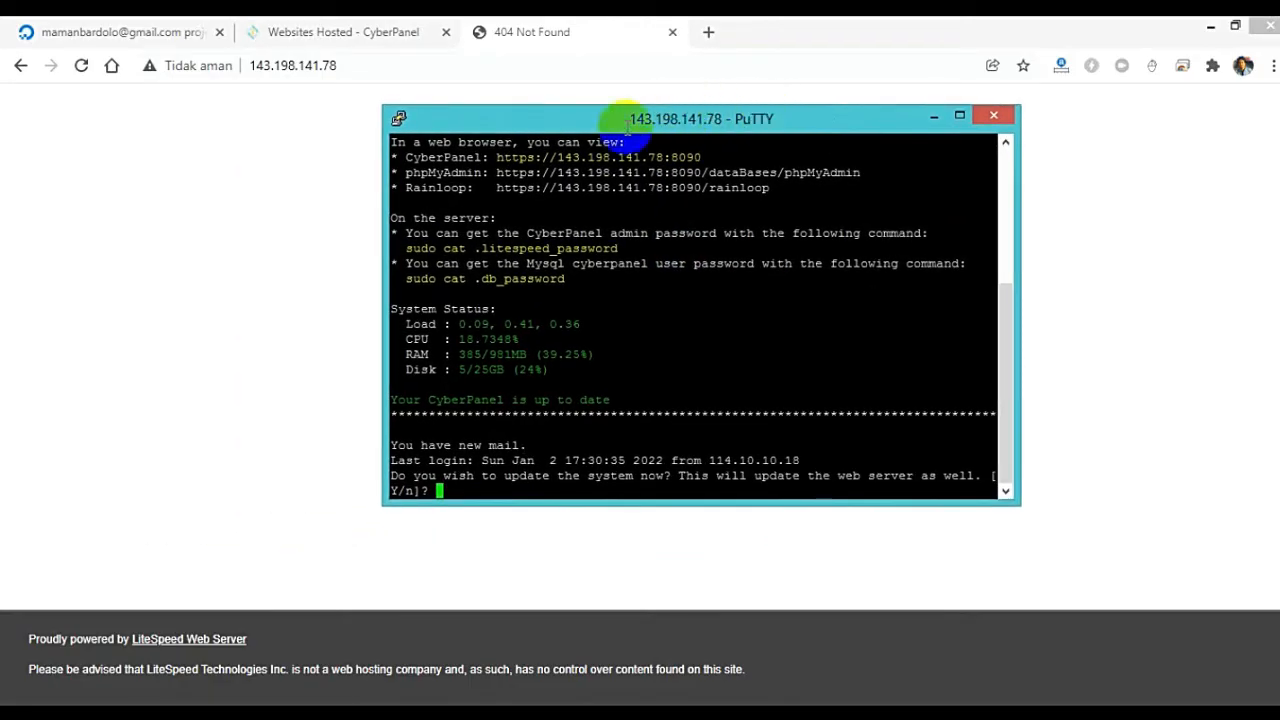
left_click(474, 714)
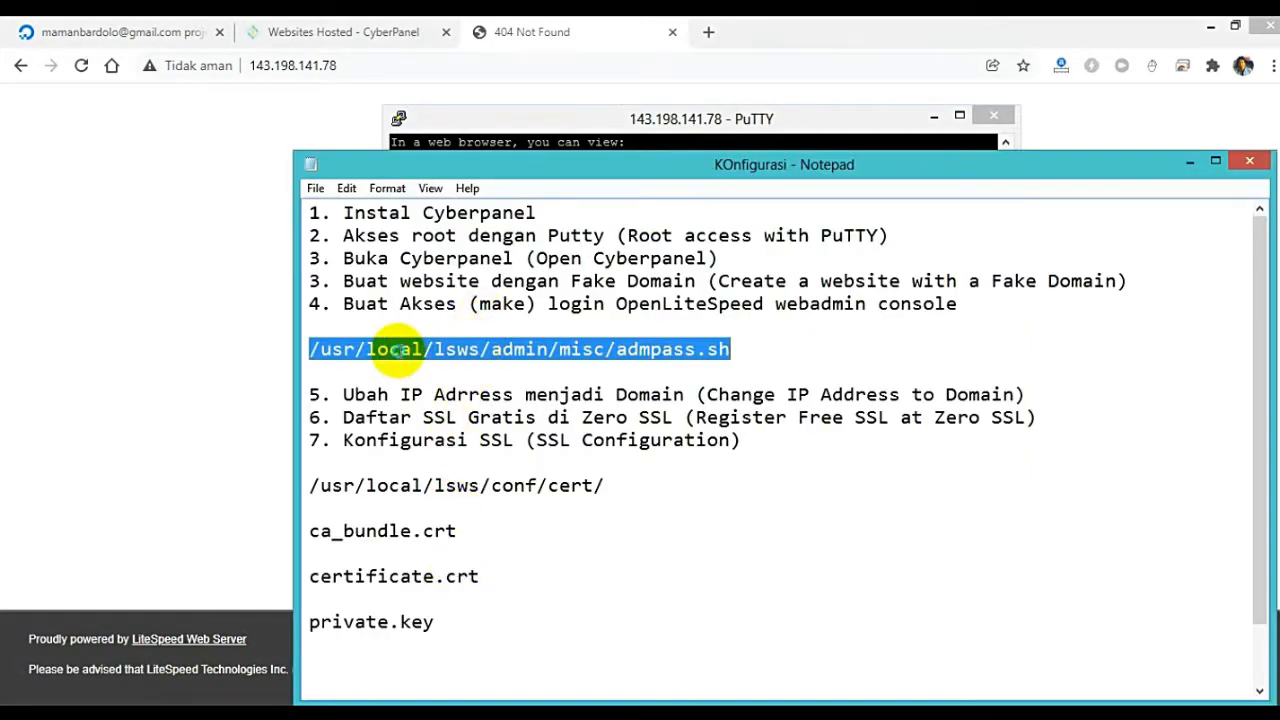
right_click(404, 352)
left_click(314, 411)
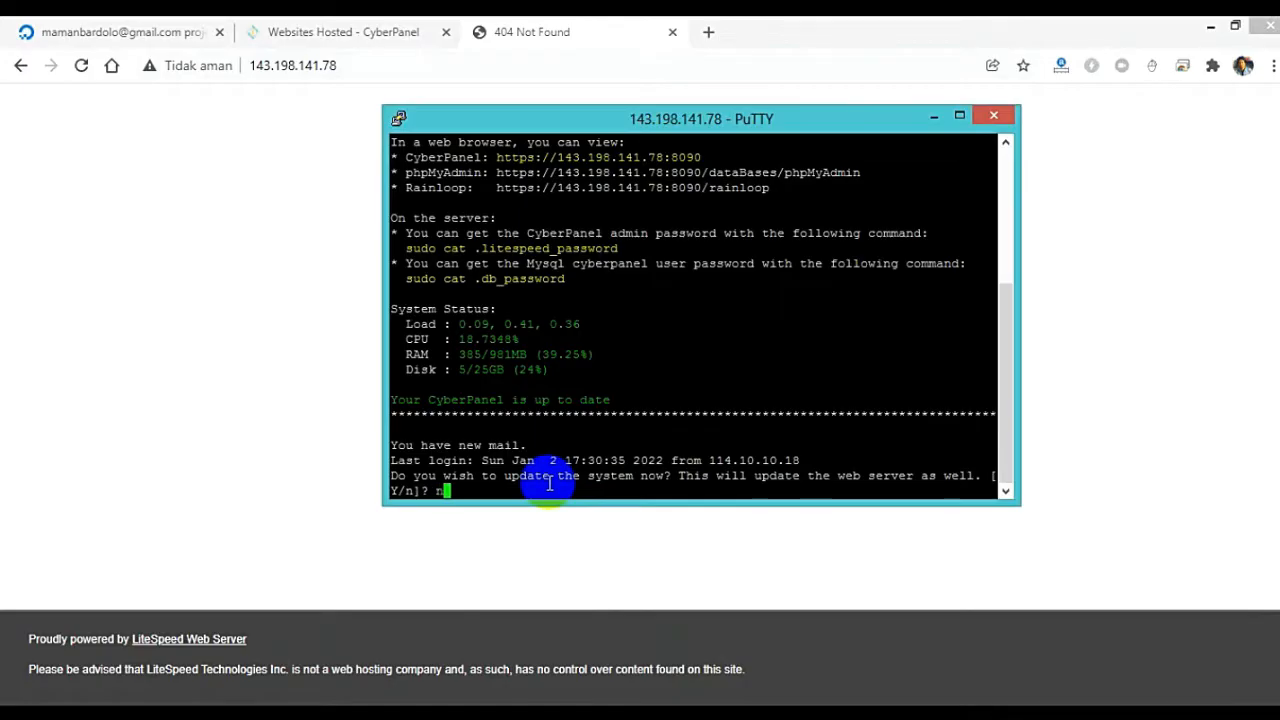
key("Return")
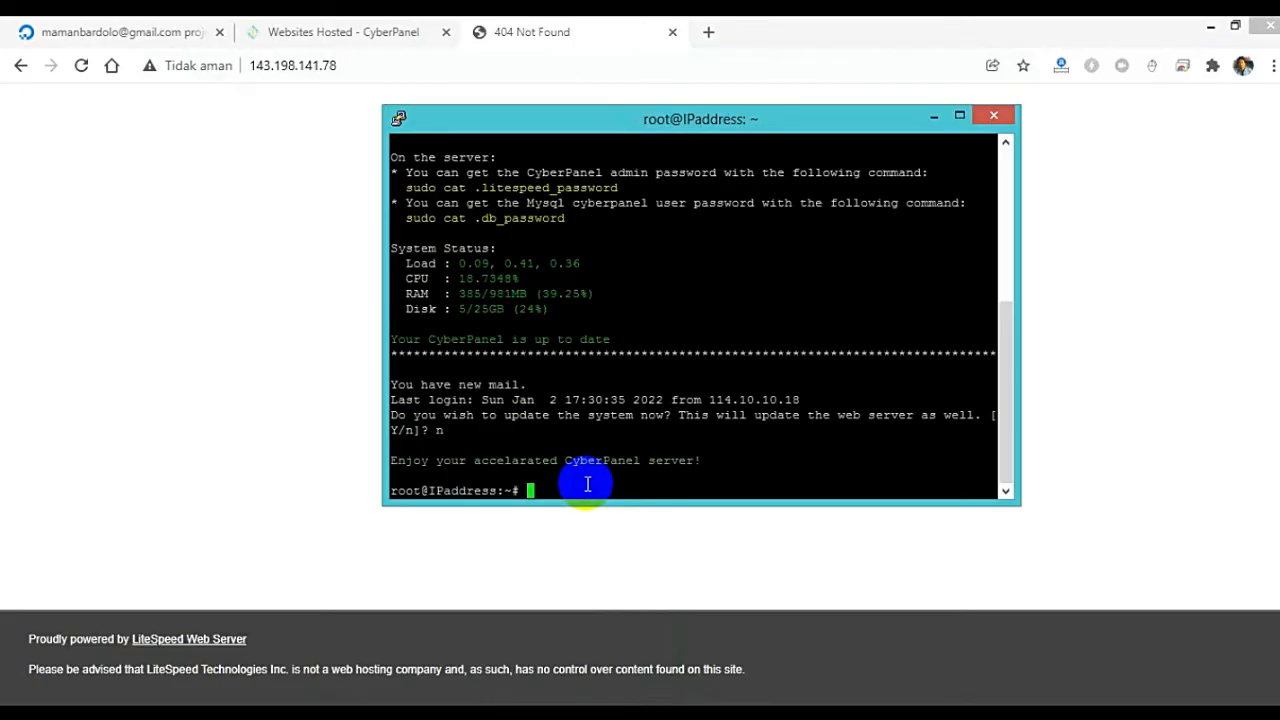
Step: Run /usr/local/lsws/admin/misc/admpass.sh and enter the new WebAdmin user name and password
right_click(588, 484)
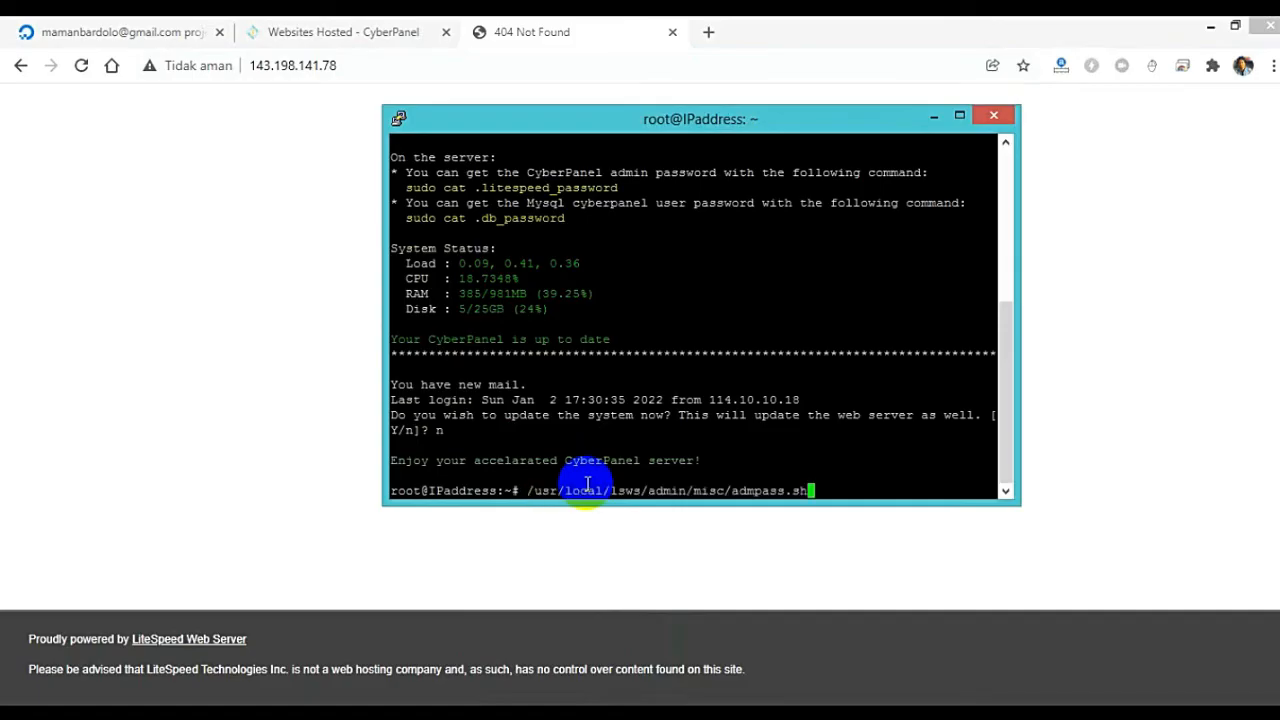
key("Return")
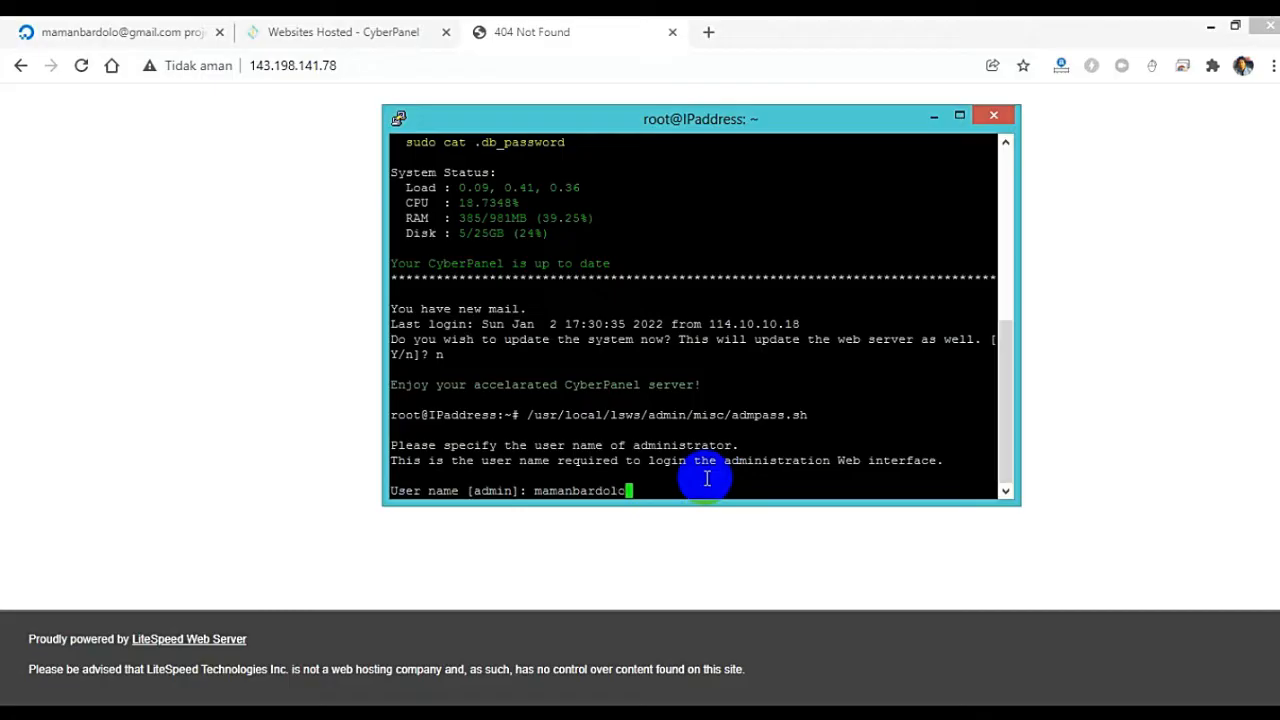
key("Return")
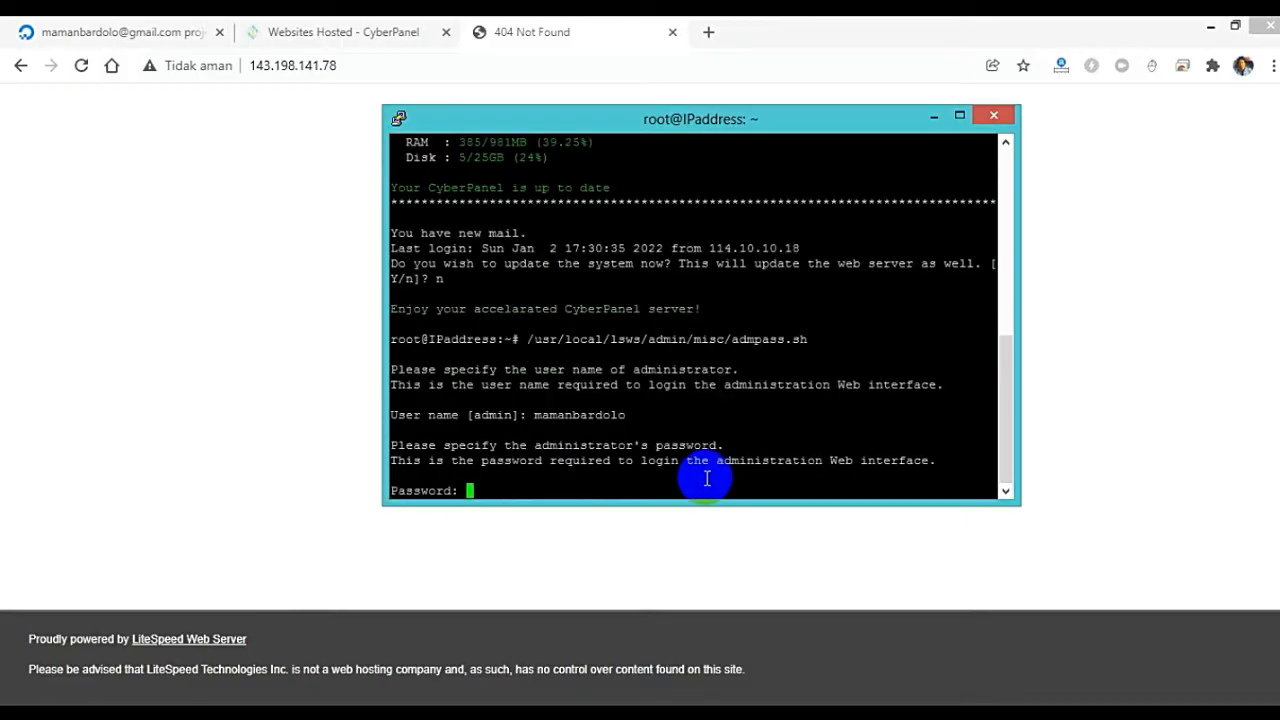
key("Return")
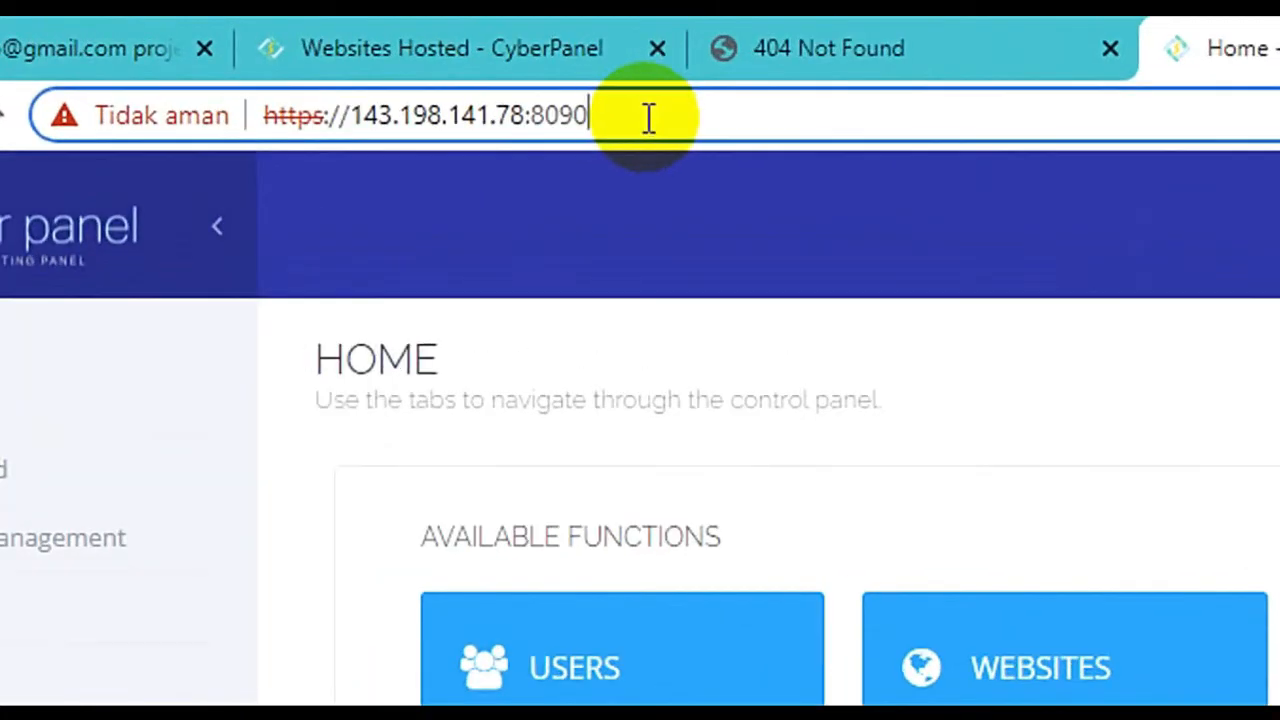
Step: Change the panel address port from 8090 to 7080 to load OpenLiteSpeed WebAdmin
left_click(633, 117)
key("BackSpace")
key("BackSpace")
key("BackSpace")
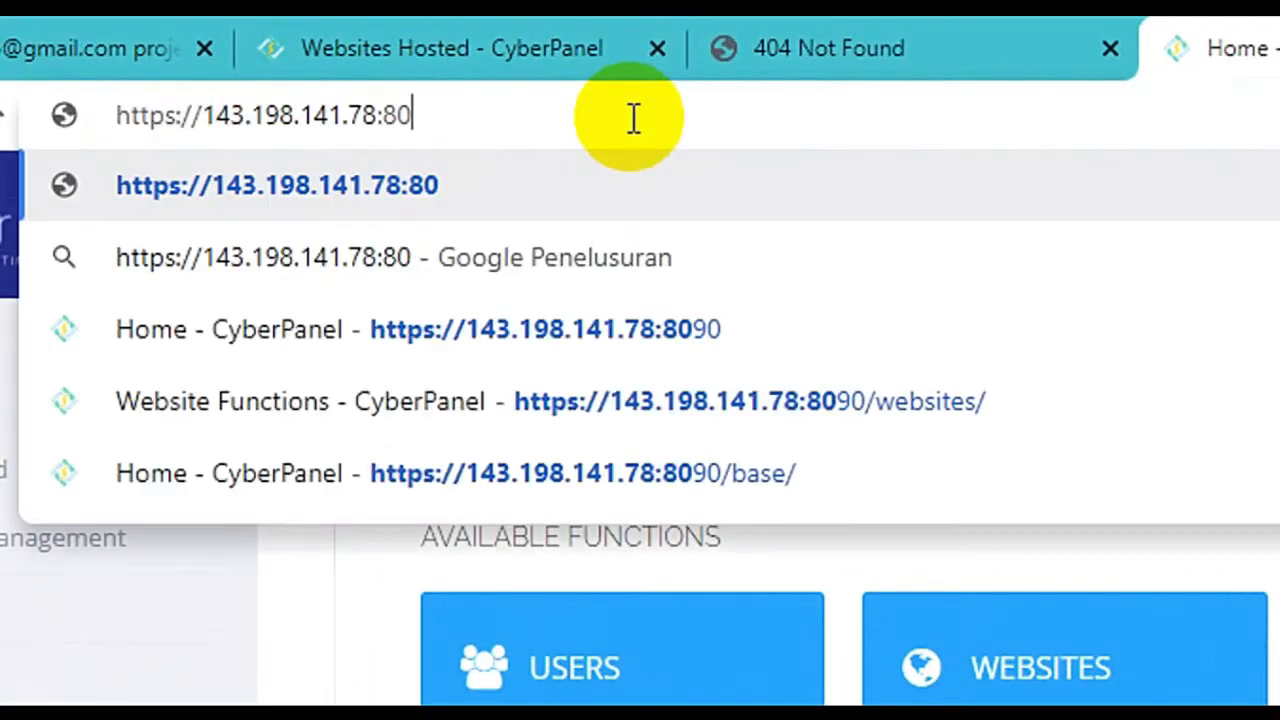
key("BackSpace")
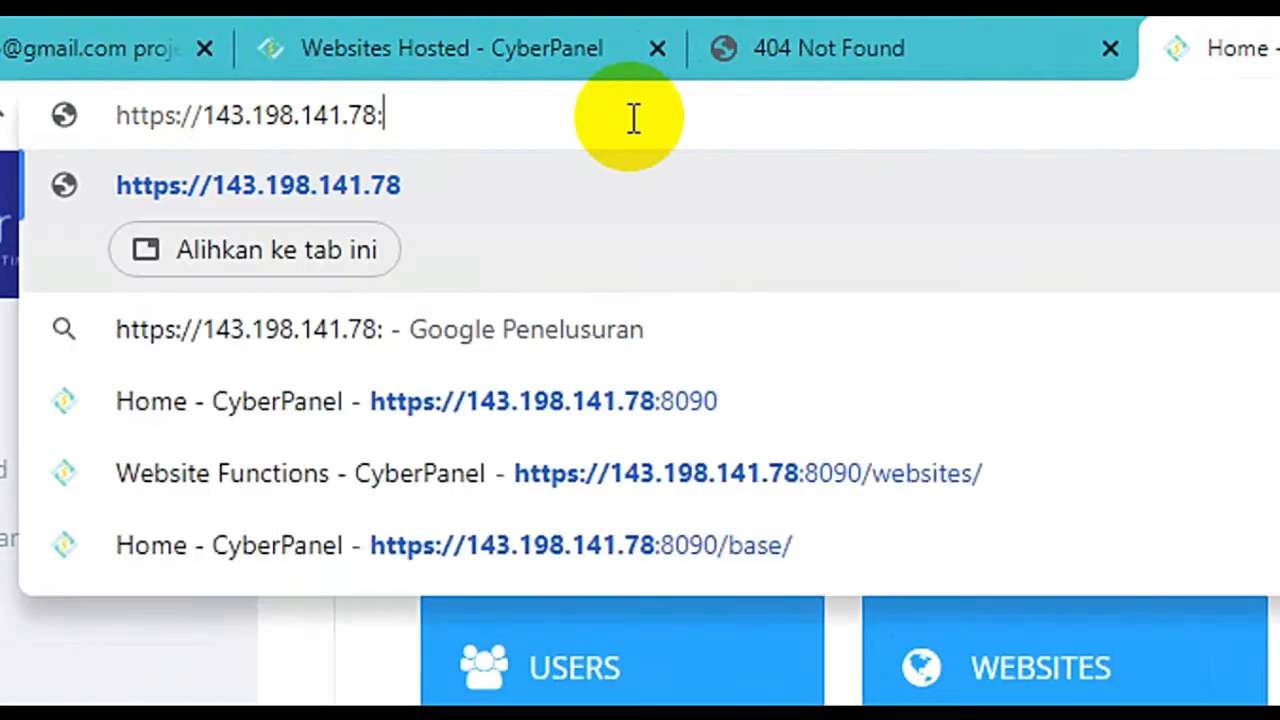
type("7080")
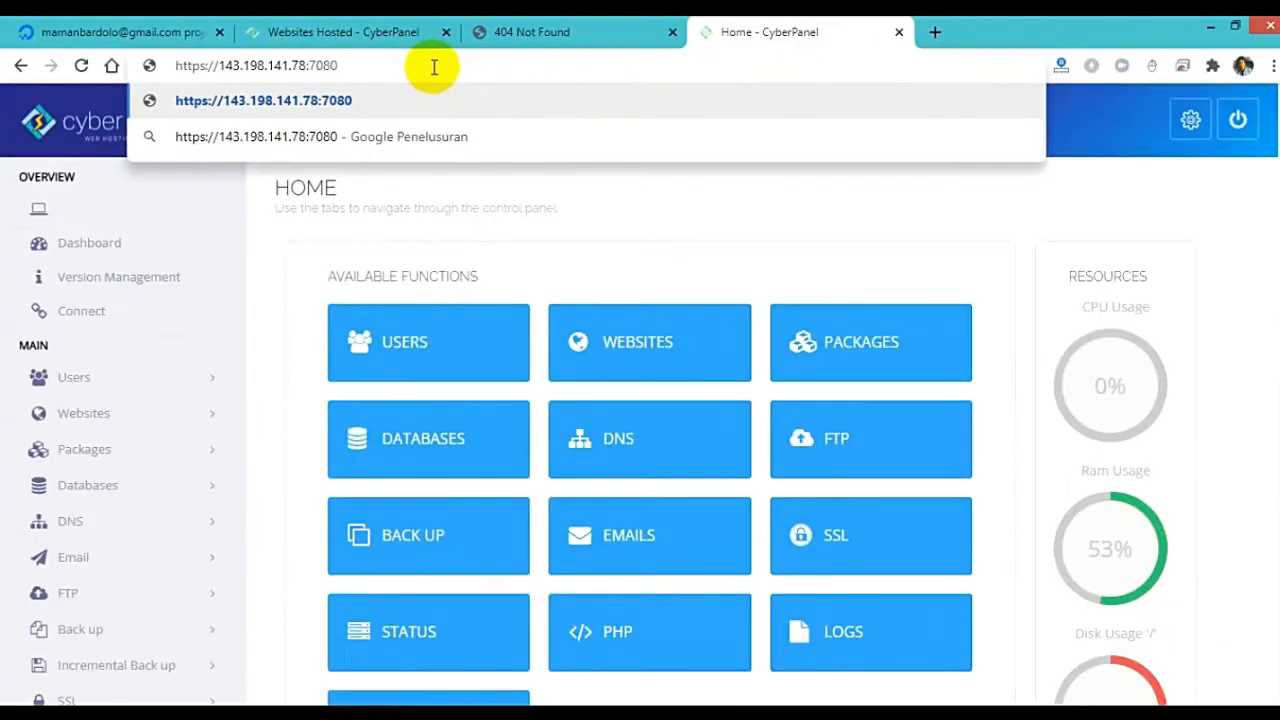
key("Return")
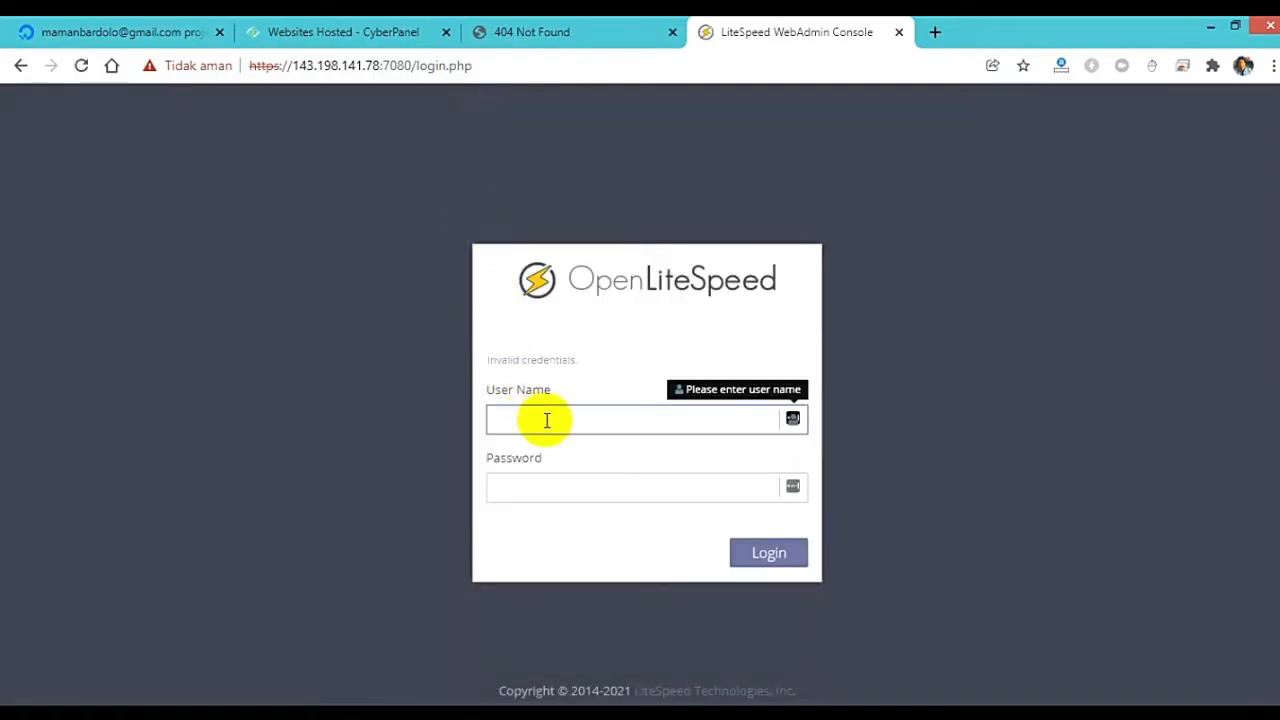
Step: Log in to WebAdmin with the saved administrator user name and password
left_click(546, 420)
left_click(557, 463)
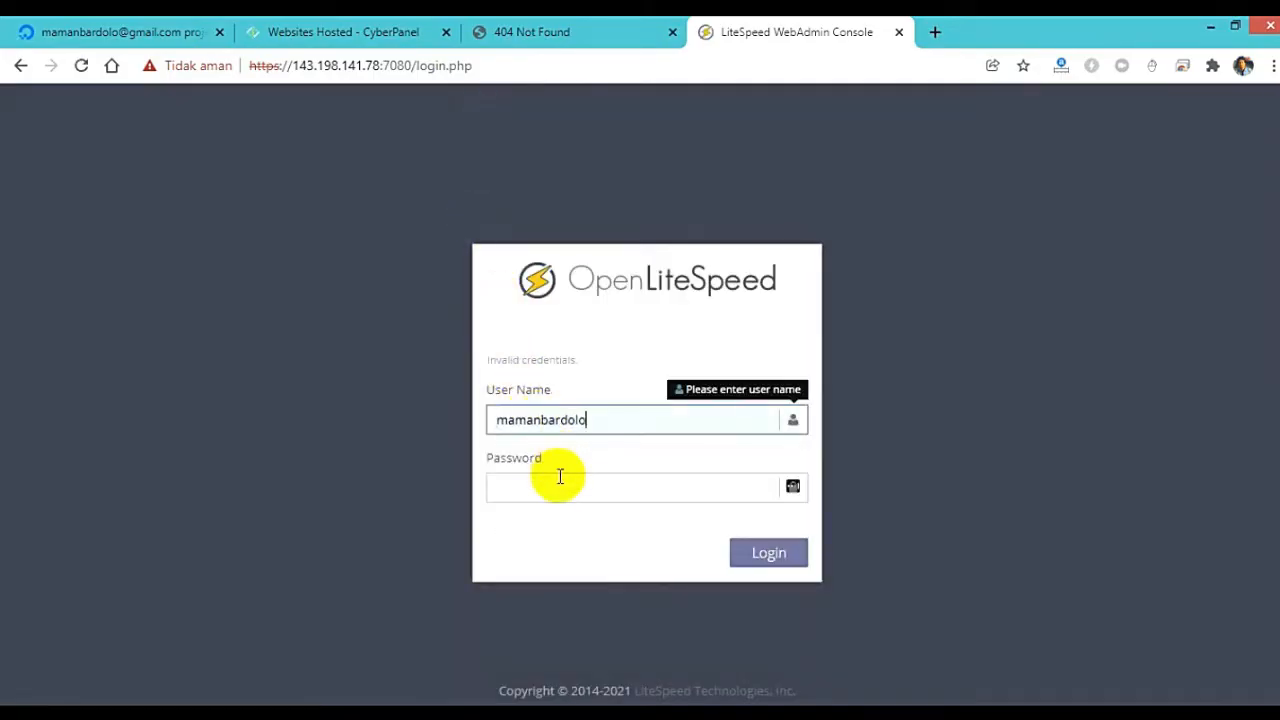
left_click(560, 477)
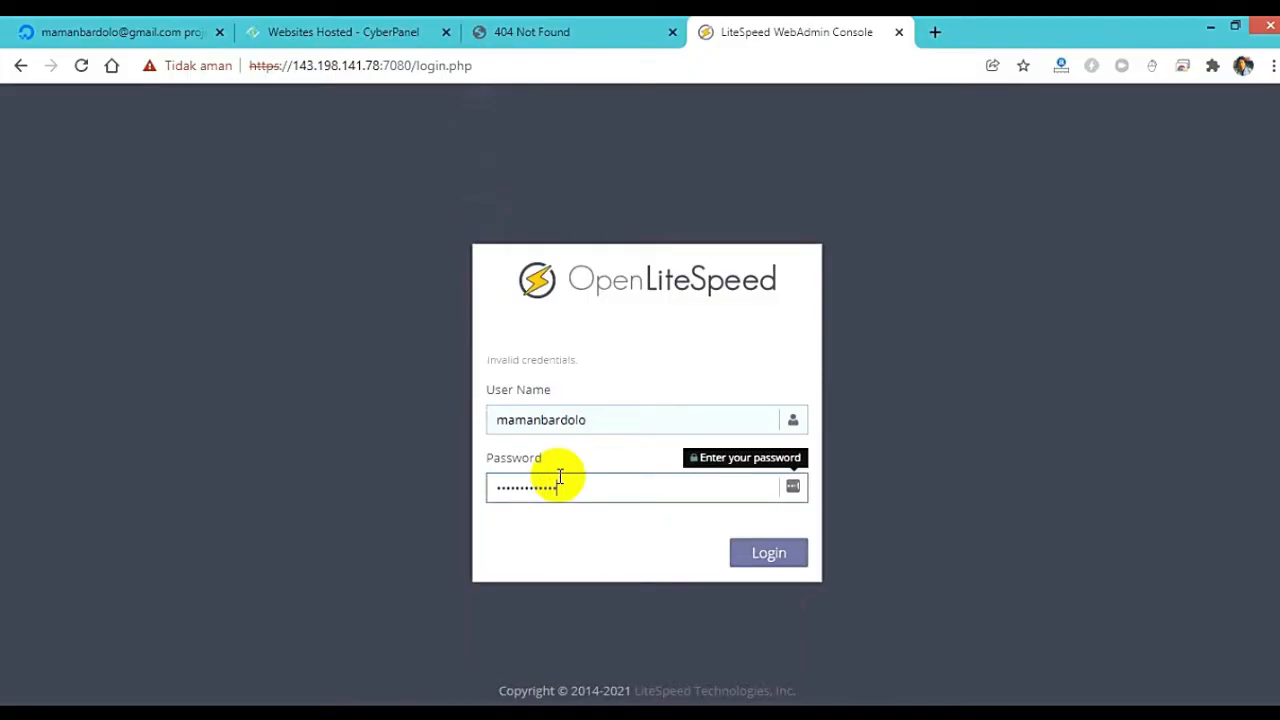
key("Return")
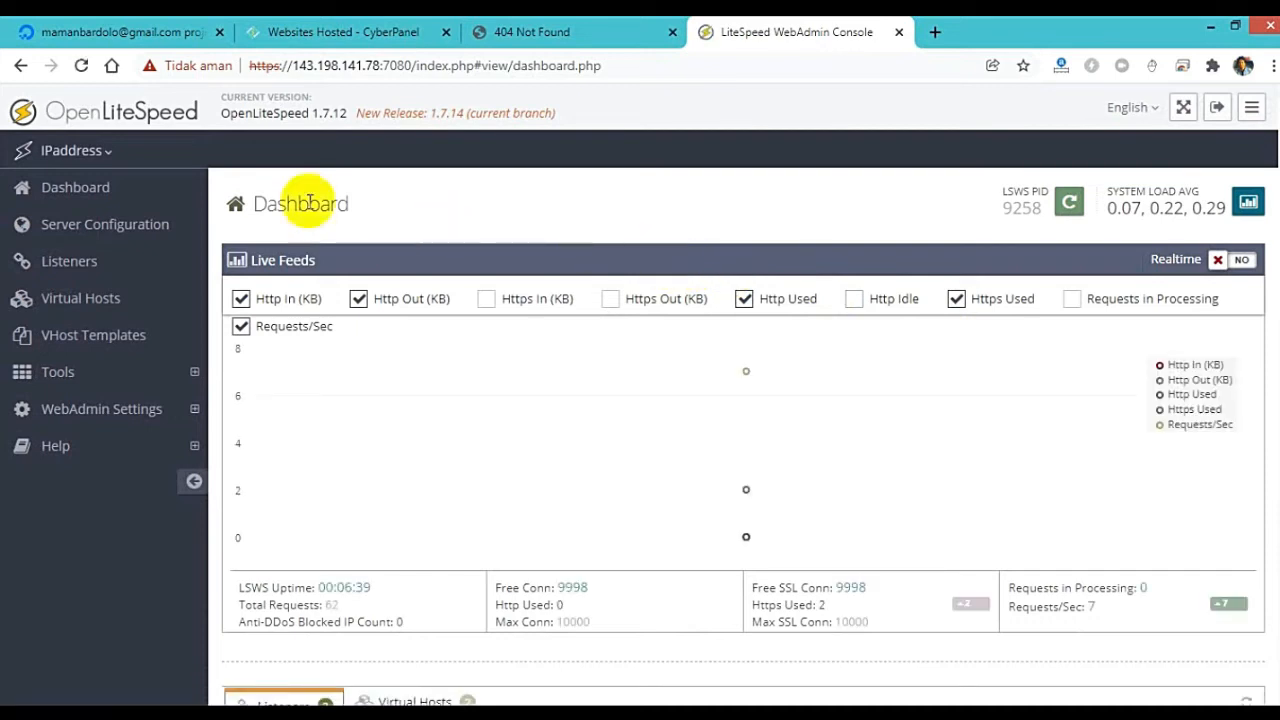
Step: Edit the Default listener's fakedomainname.com virtual host mapping and clear its Domains value
left_click(92, 268)
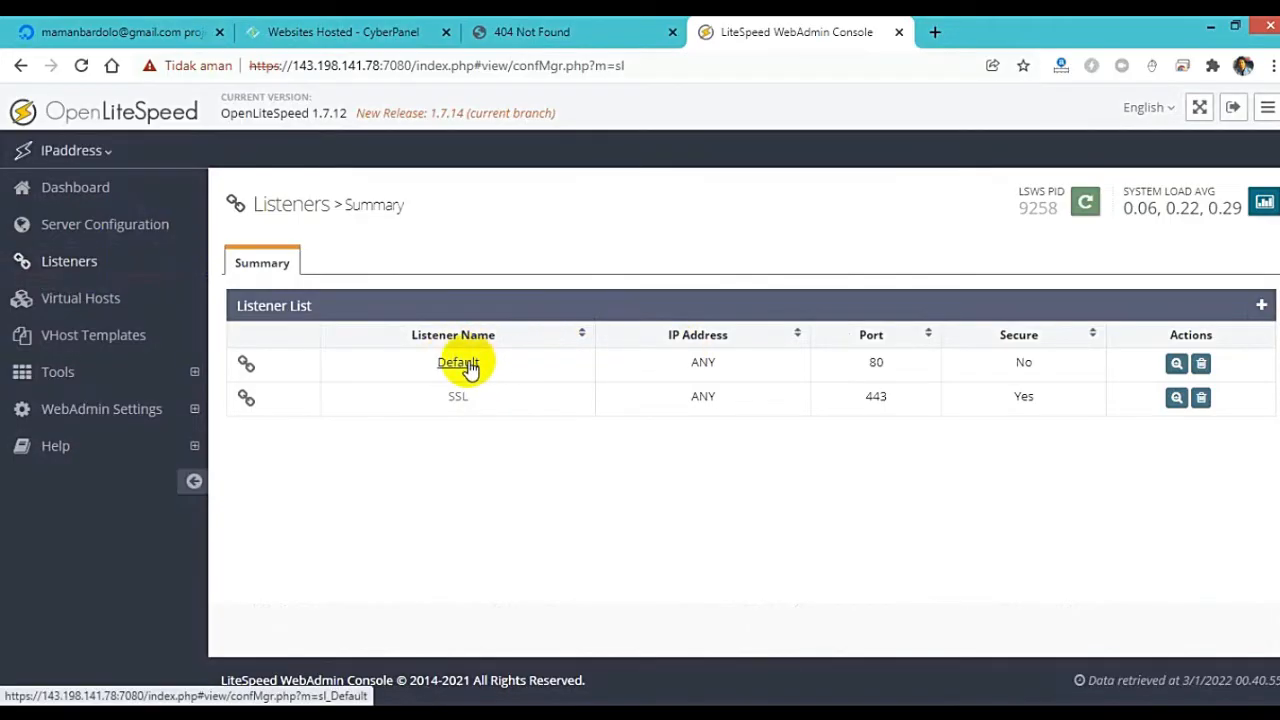
left_click(1175, 365)
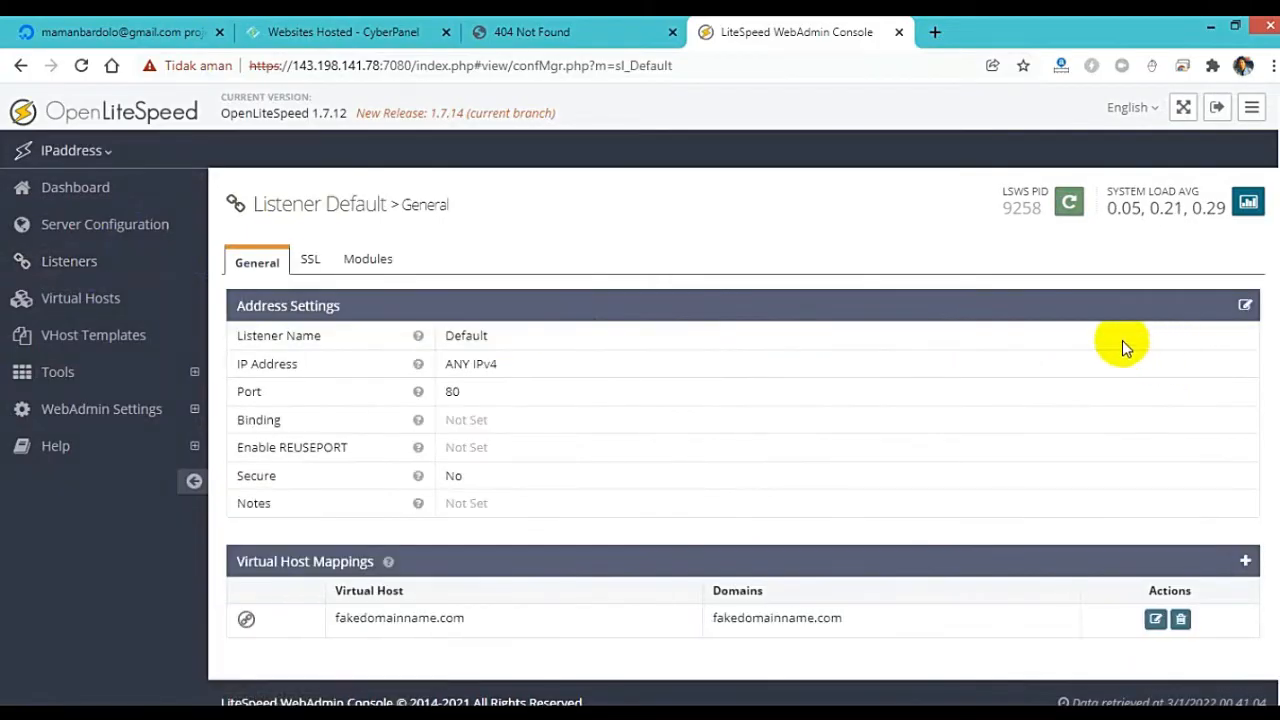
scroll(757, 290, "down", 1)
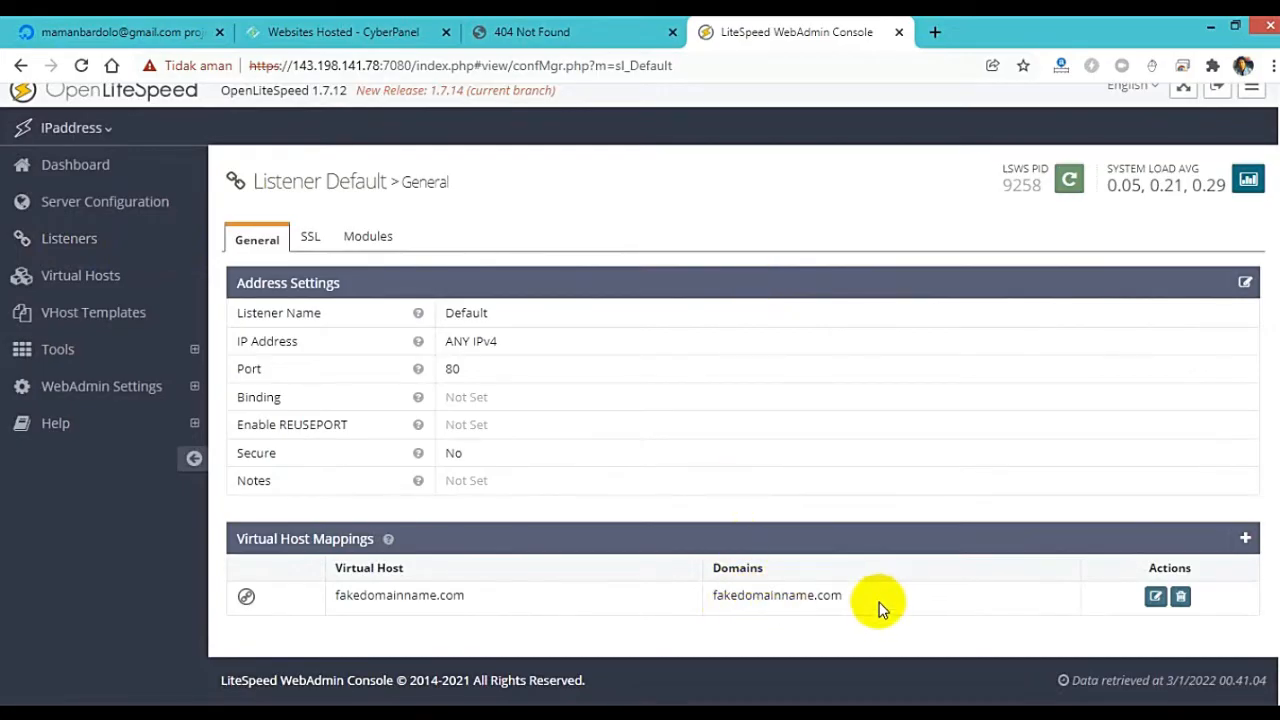
left_click(1155, 596)
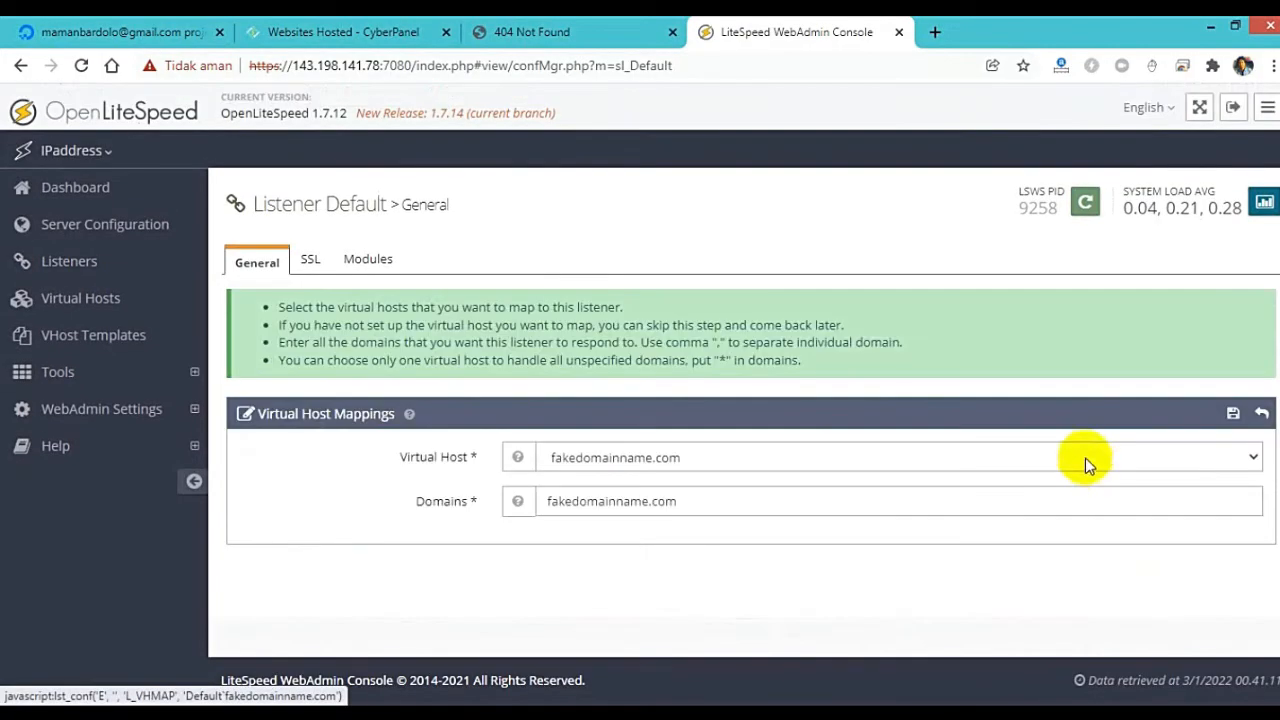
triple_click(749, 503)
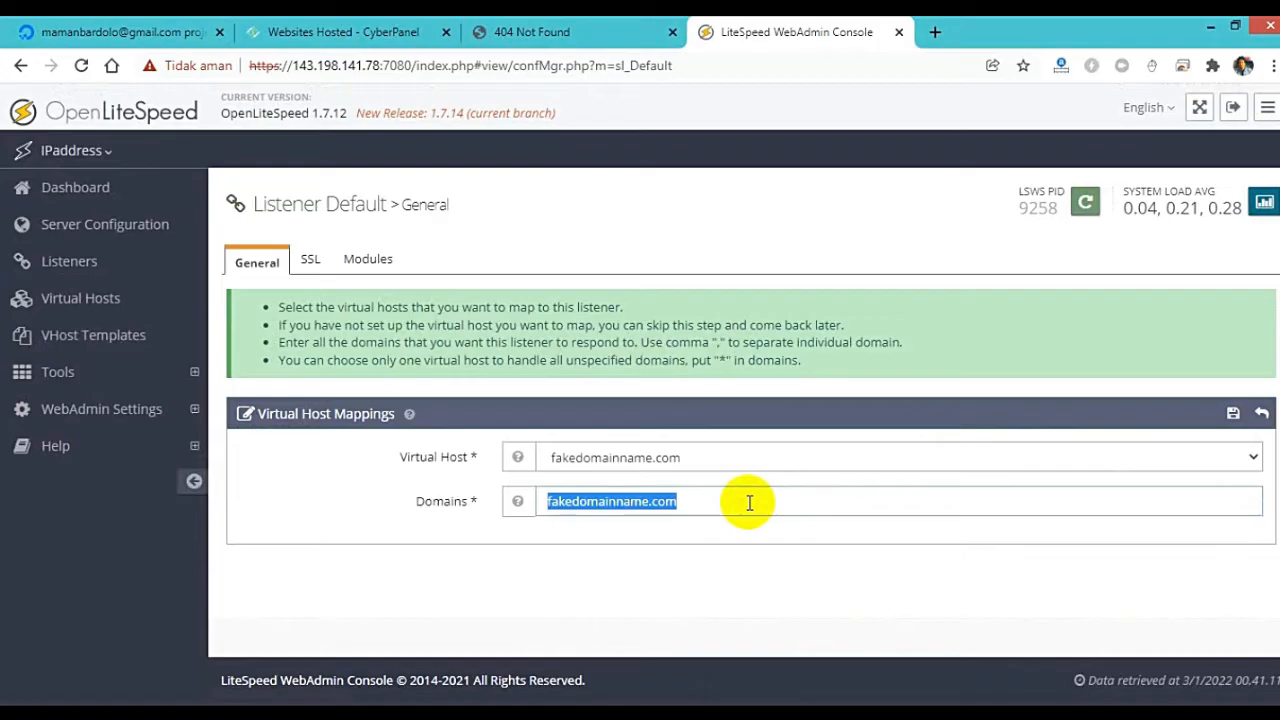
key("BackSpace")
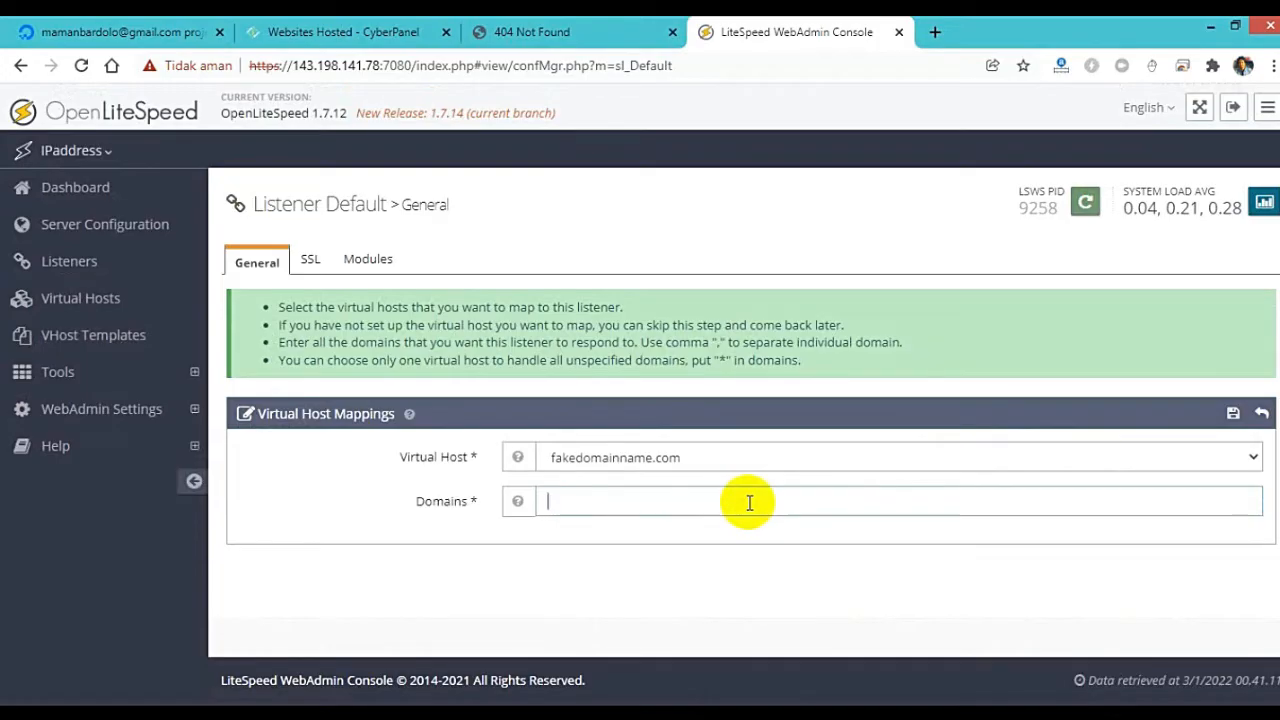
Step: Set the mapping's Domains to 143.198.141.78, copied from the IP tab, and save
left_click(541, 28)
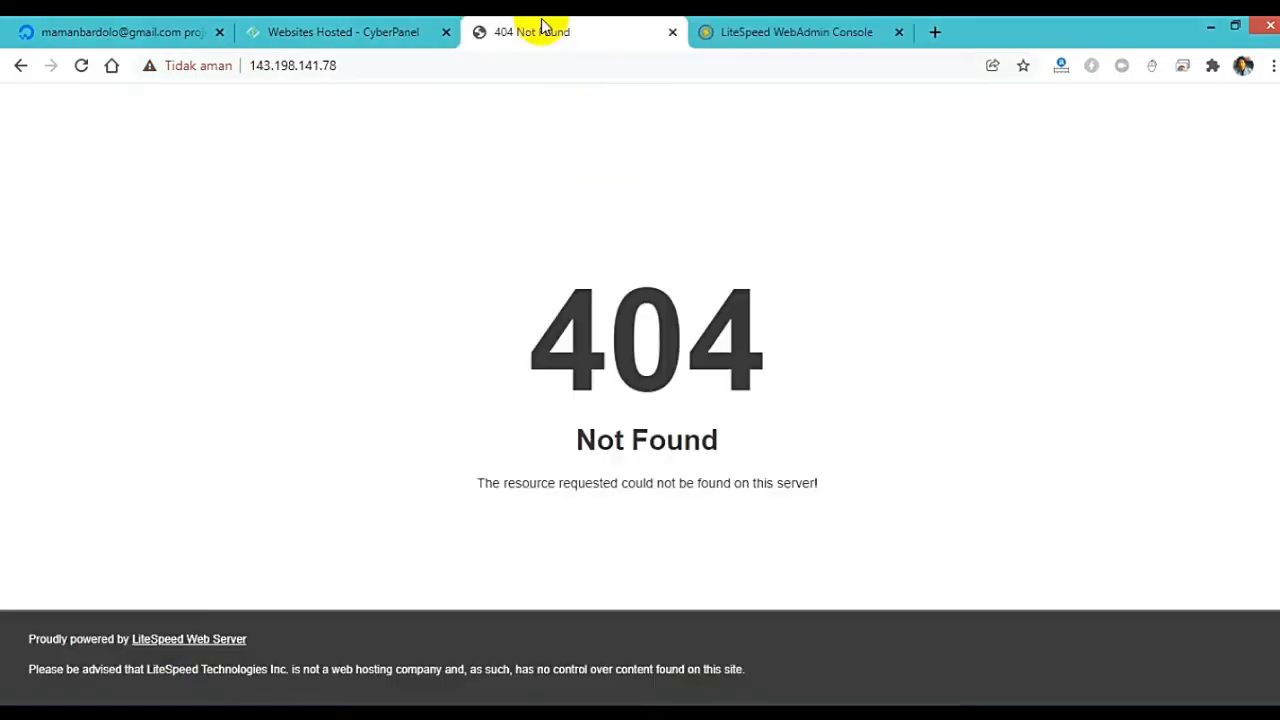
left_click(320, 64)
right_click(324, 66)
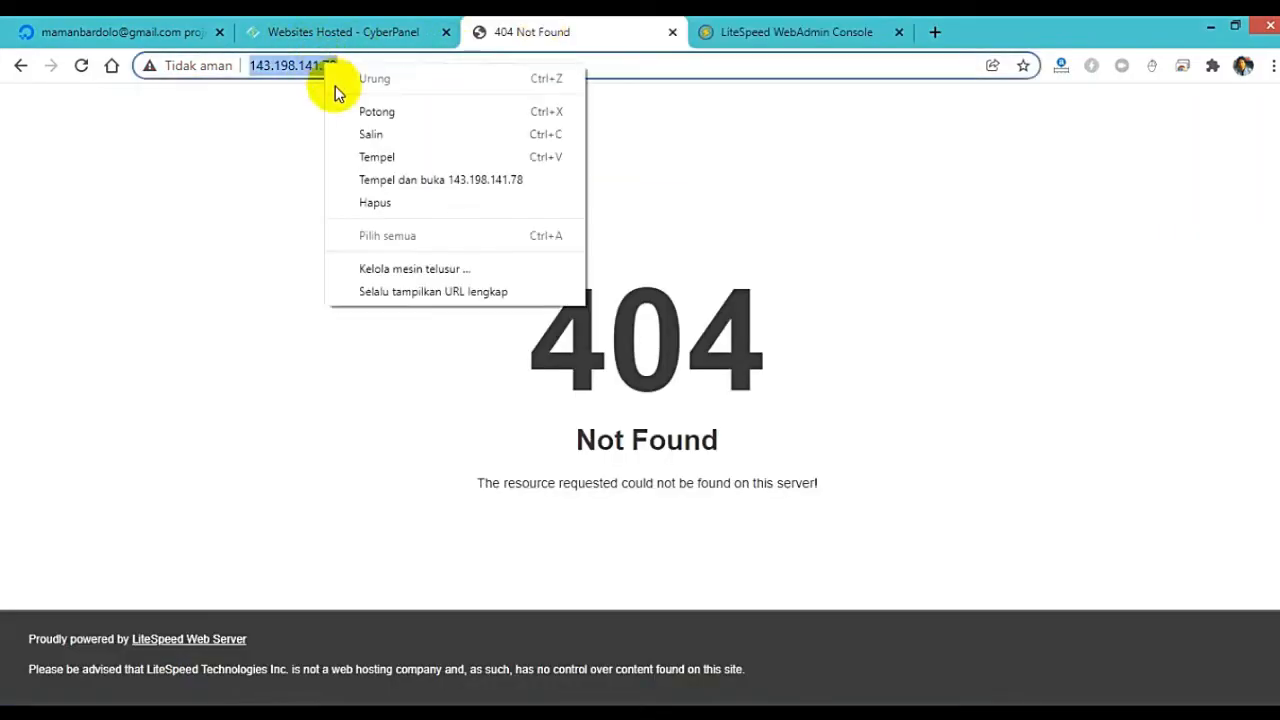
left_click(358, 132)
left_click(797, 32)
left_click(607, 496)
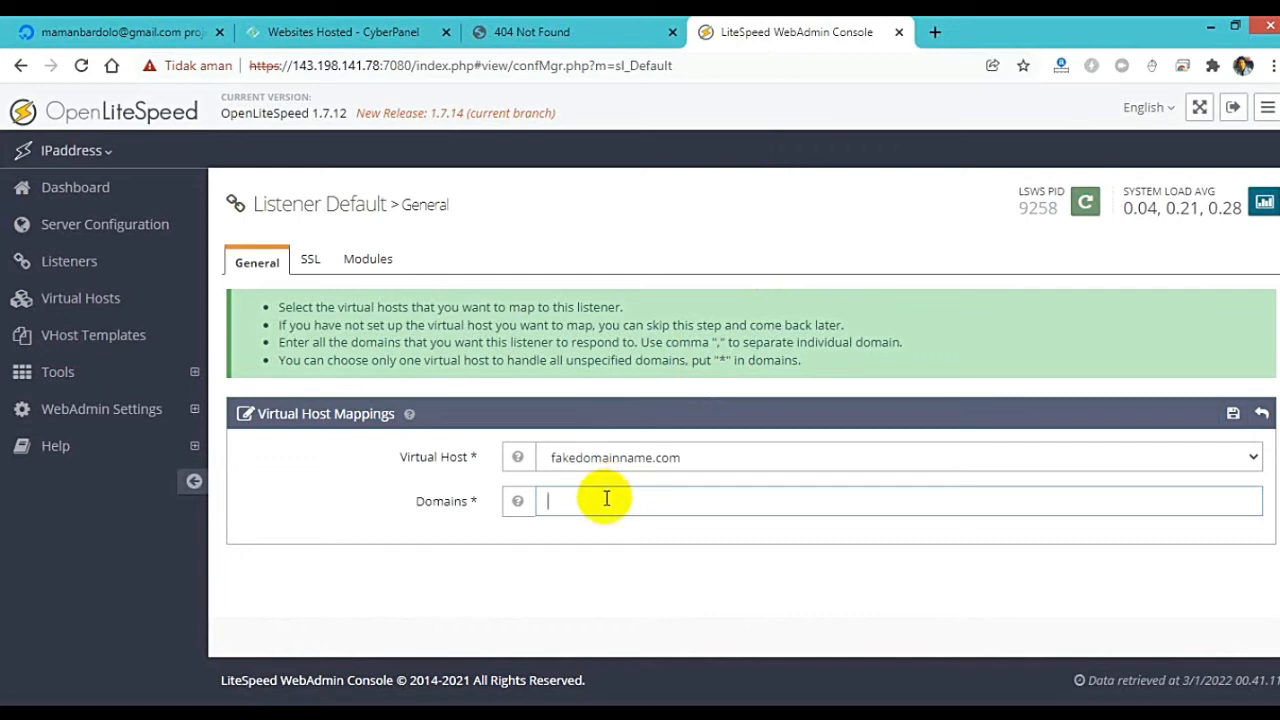
right_click(607, 496)
left_click(660, 323)
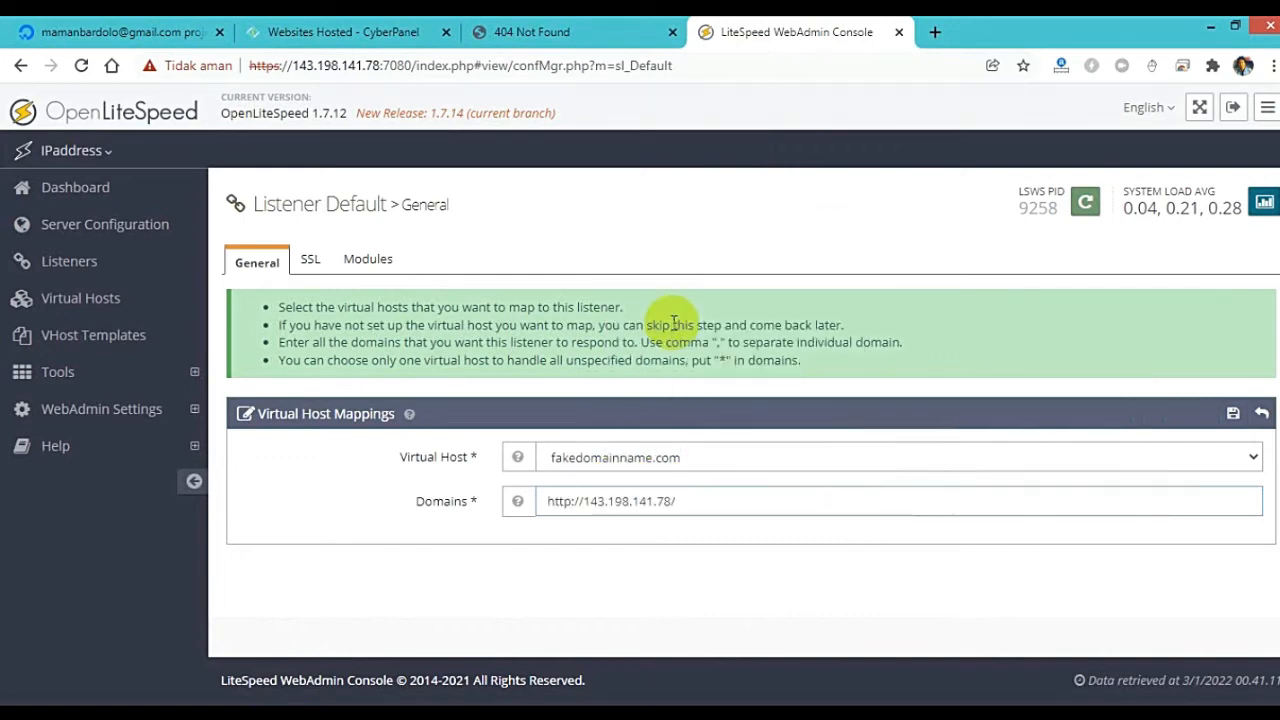
key("BackSpace")
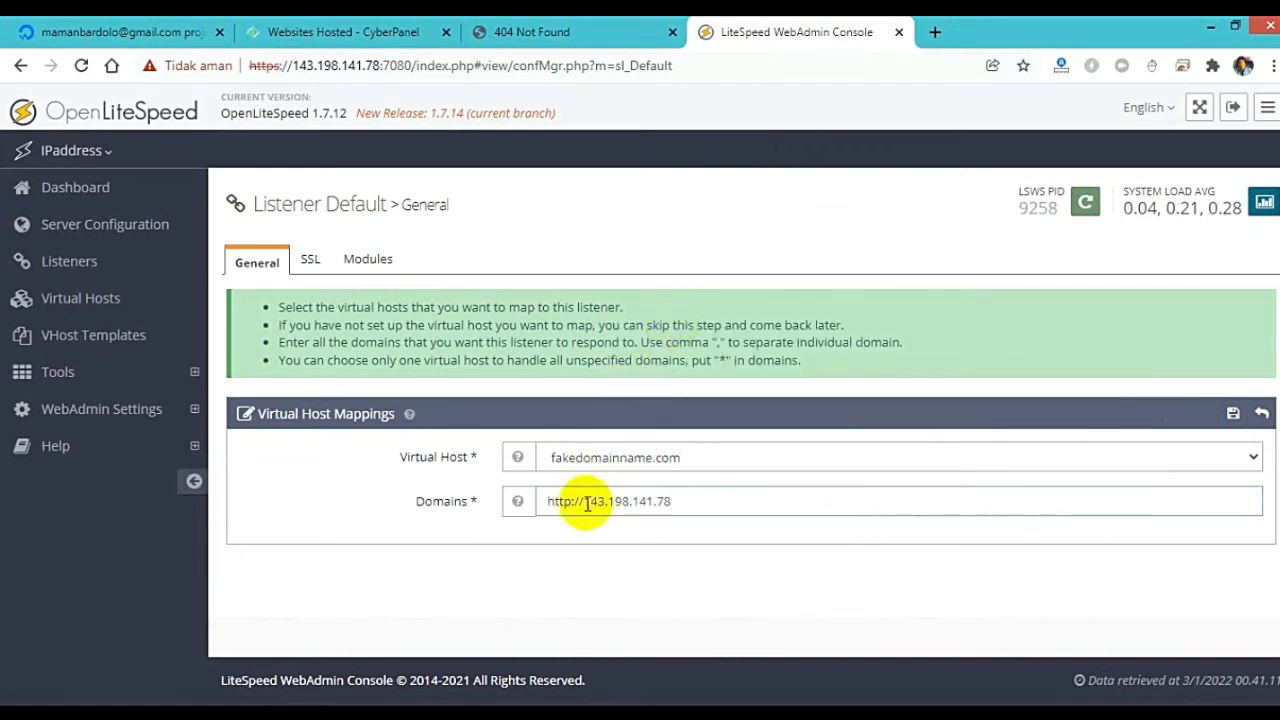
left_click(582, 502)
key("BackSpace")
key("BackSpace")
key("BackSpace")
key("BackSpace")
key("BackSpace")
key("BackSpace")
key("BackSpace")
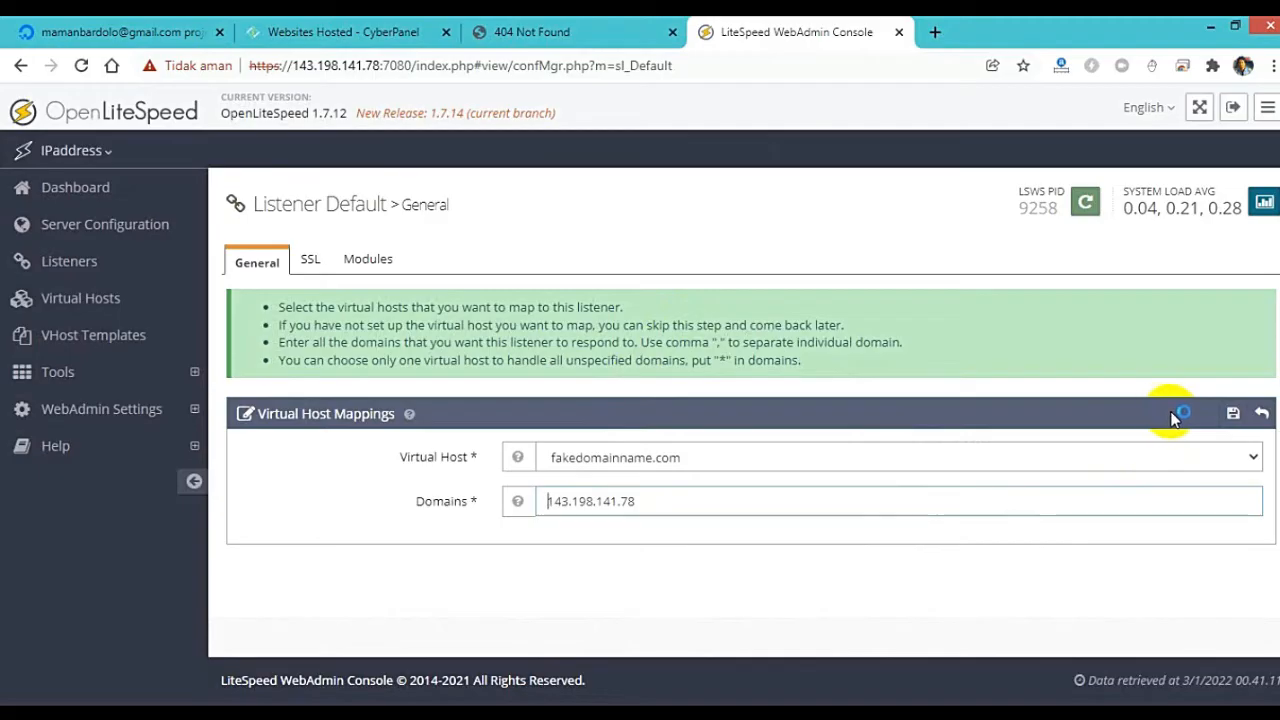
left_click(1233, 413)
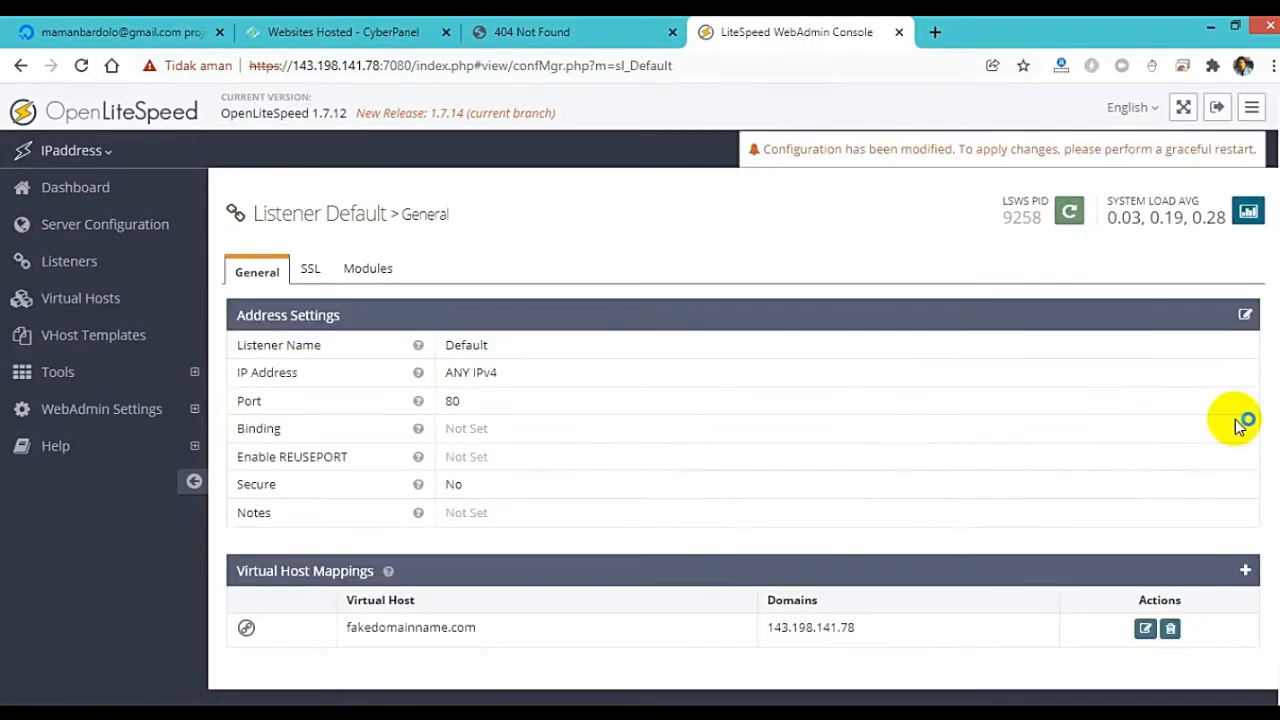
Step: Gracefully restart LiteSpeed and reload 143.198.141.78 to confirm the CyberPanel Installed page
scroll(1120, 440, "down", 1)
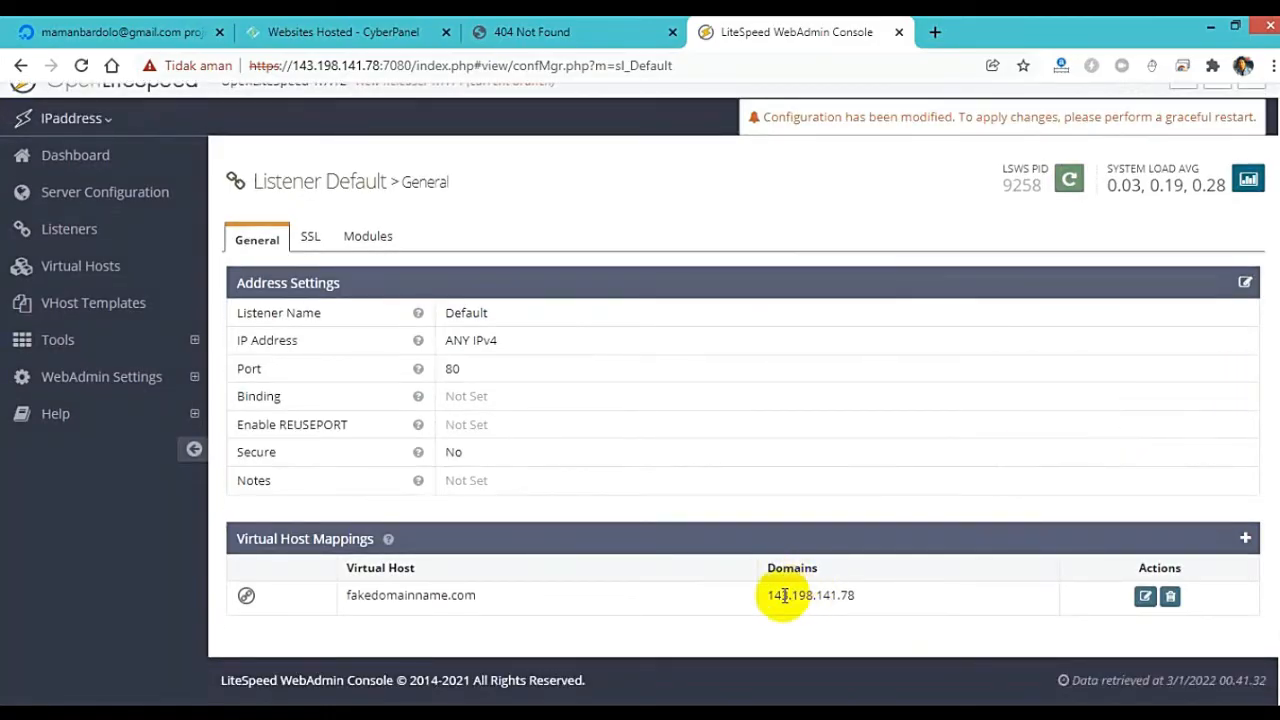
left_click(1069, 186)
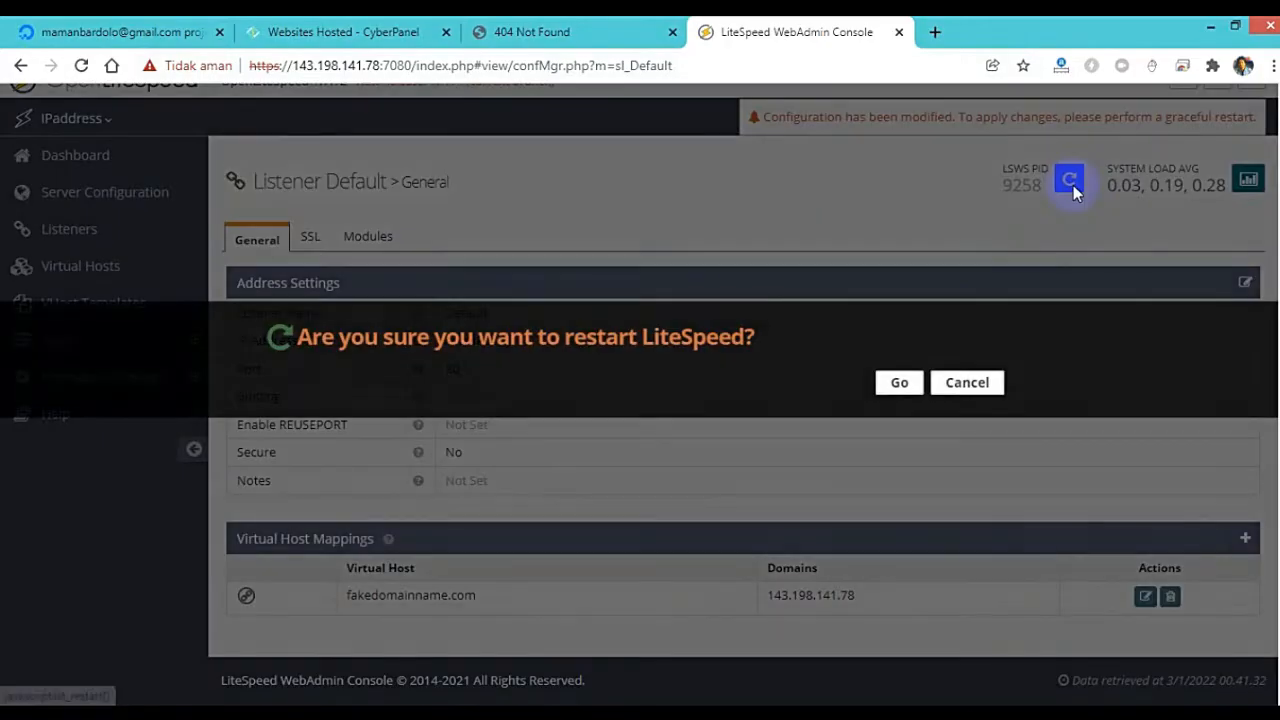
left_click(901, 388)
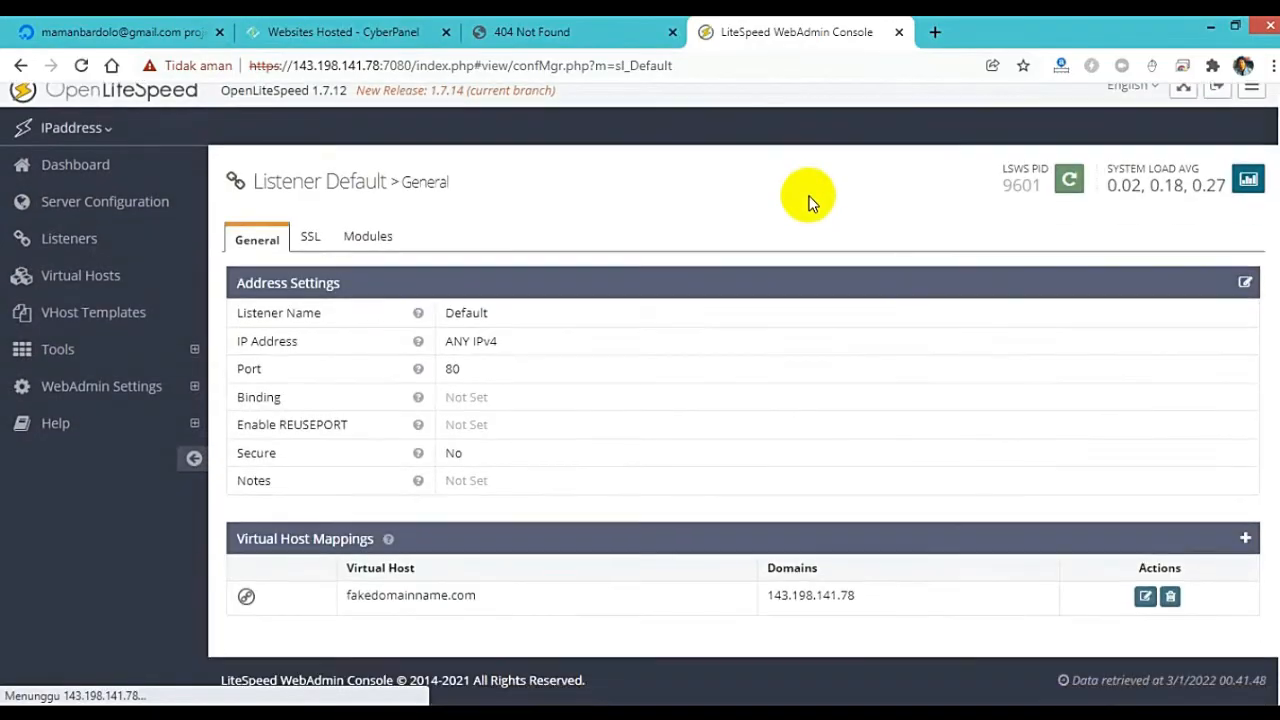
left_click(508, 32)
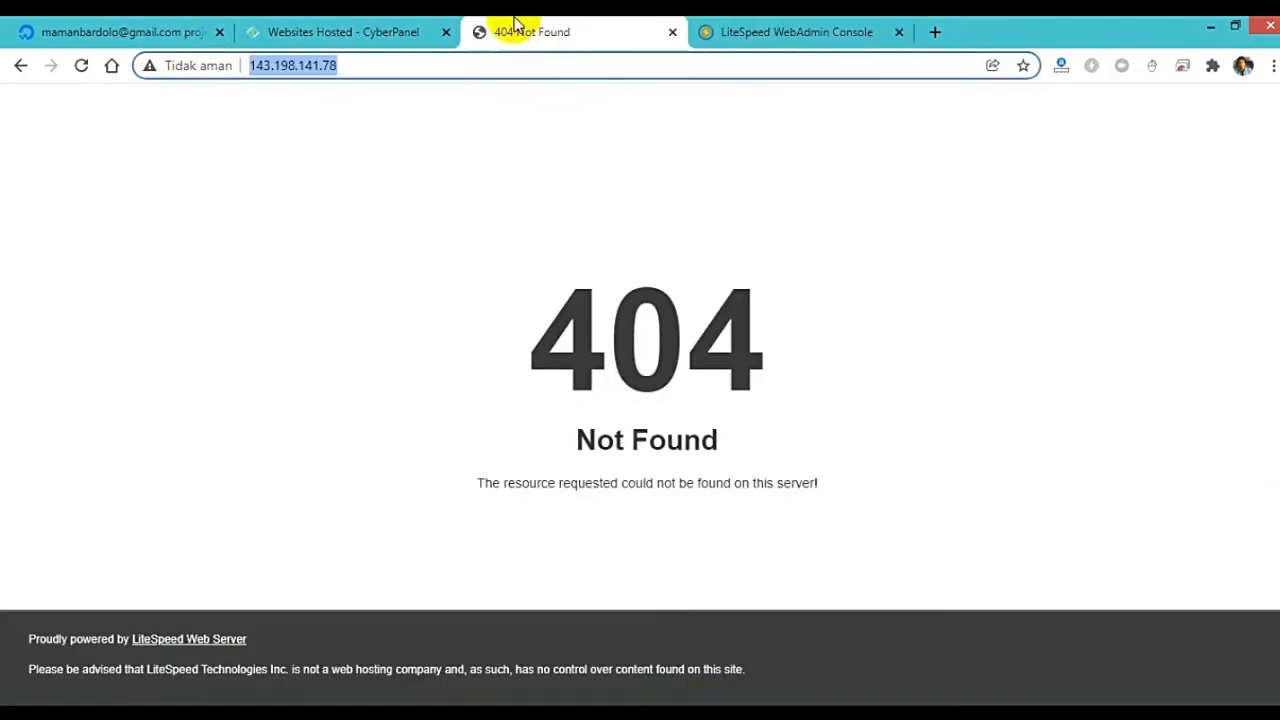
left_click(83, 66)
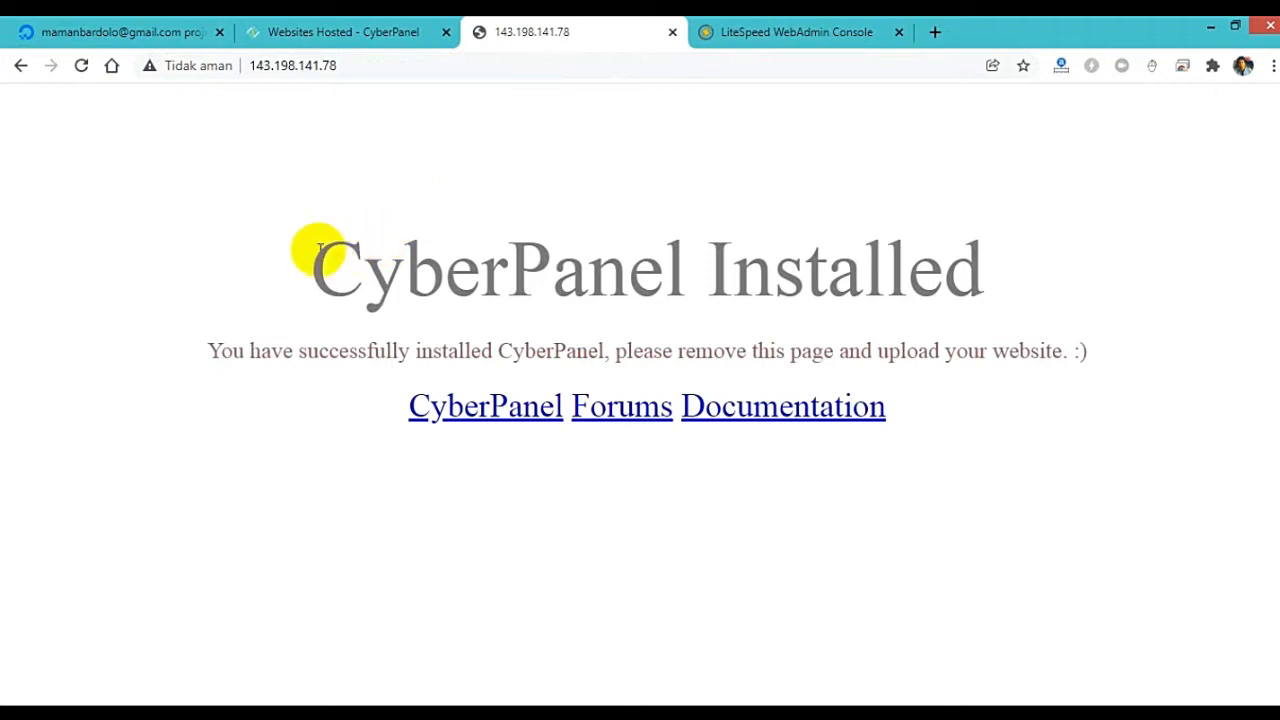
left_click_drag(314, 251, 1100, 278)
Step: Review KOnfigurasi steps 5 (change IP to domain) and 6 (register free SSL at ZeroSSL)
left_click_drag(1011, 262, 268, 263)
left_click(466, 712)
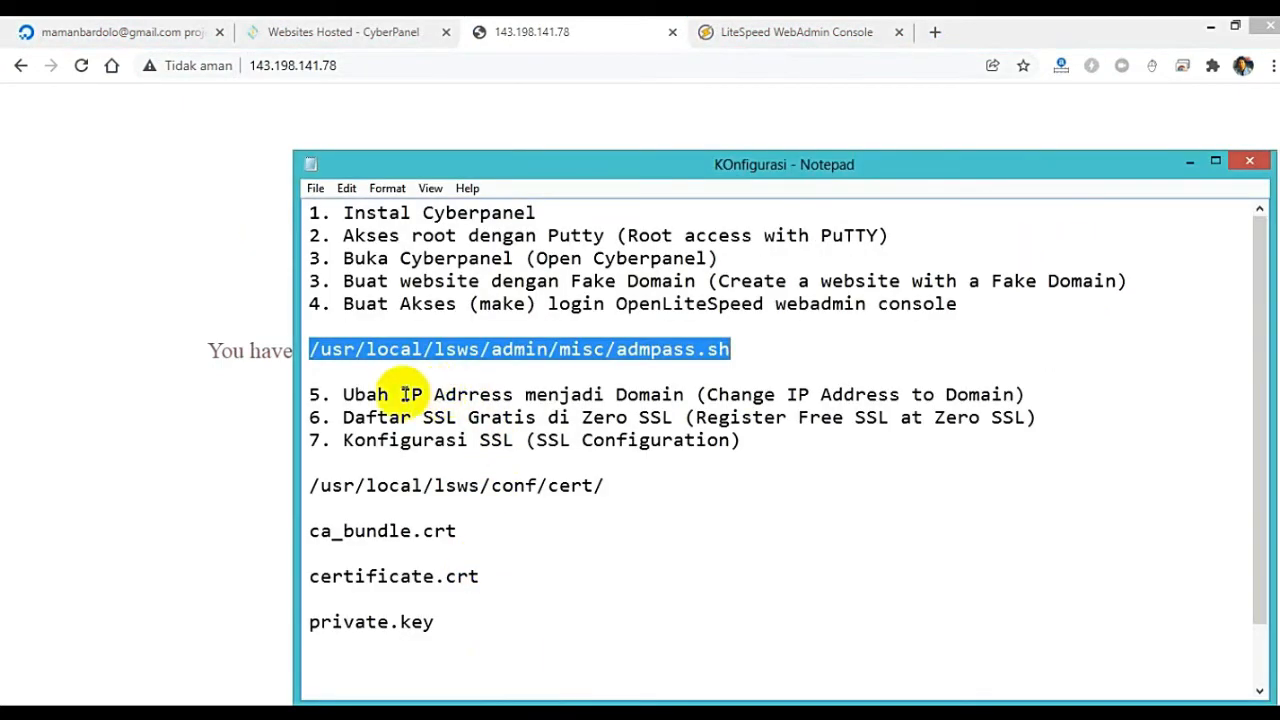
left_click_drag(343, 394, 1057, 391)
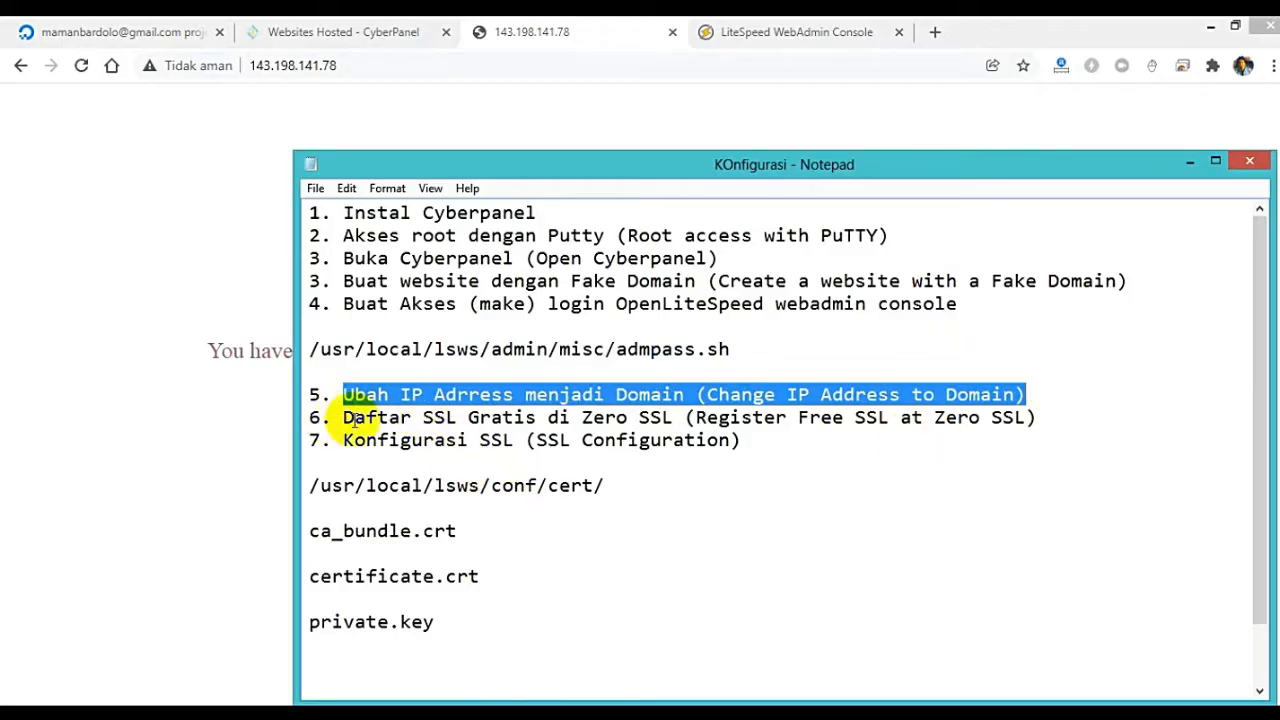
left_click_drag(345, 418, 670, 411)
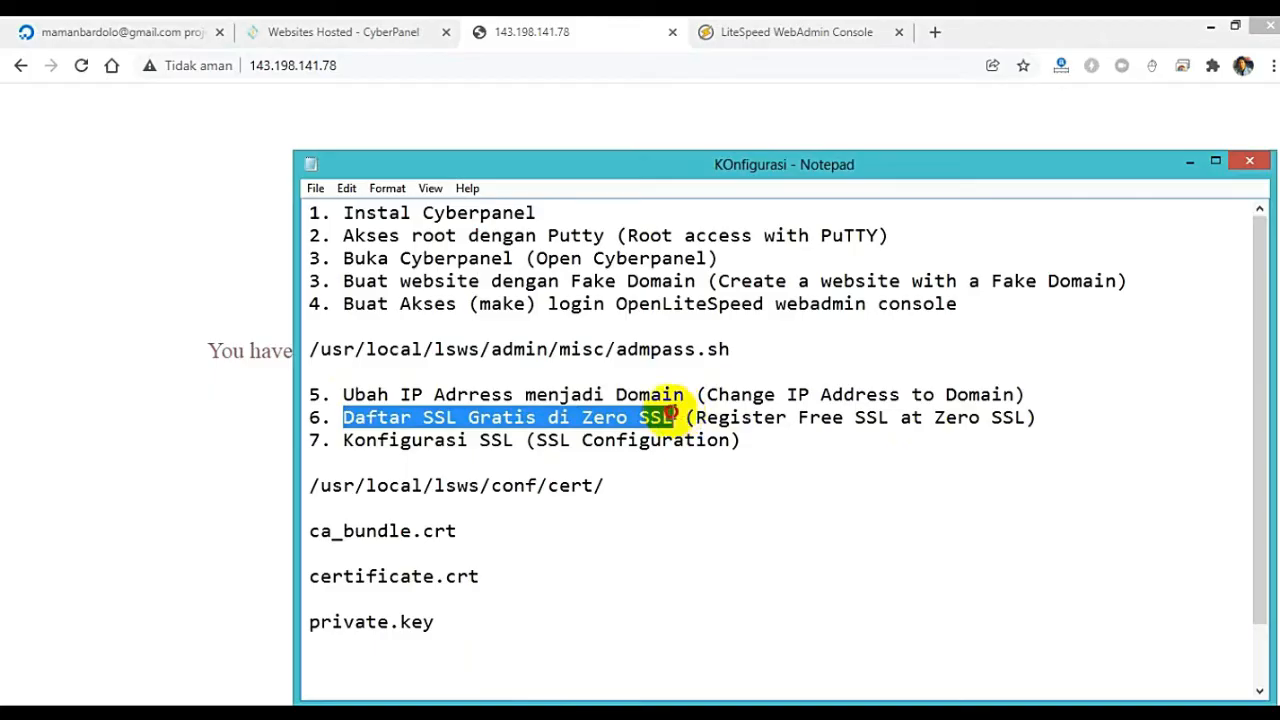
Step: Google 'zero ssl' in a new tab and open the ZeroSSL: Free SSL Certificates result
left_click(945, 33)
left_click(940, 31)
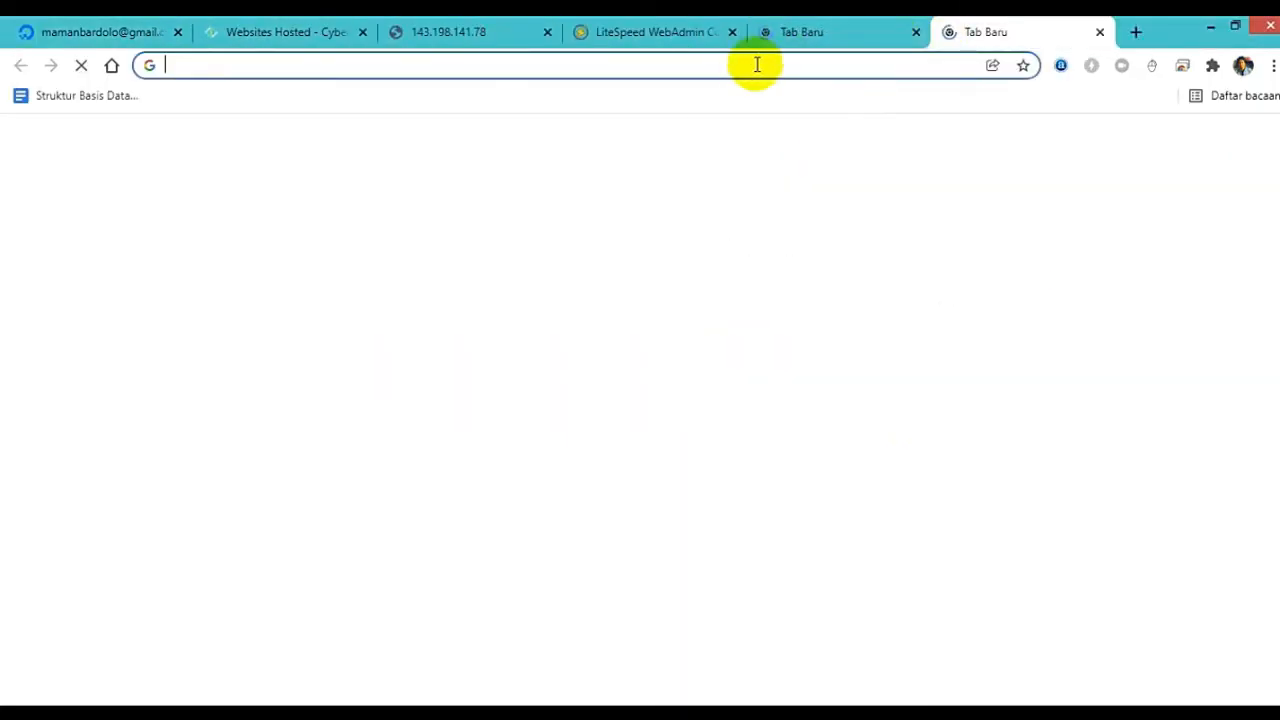
left_click(913, 33)
left_click(750, 64)
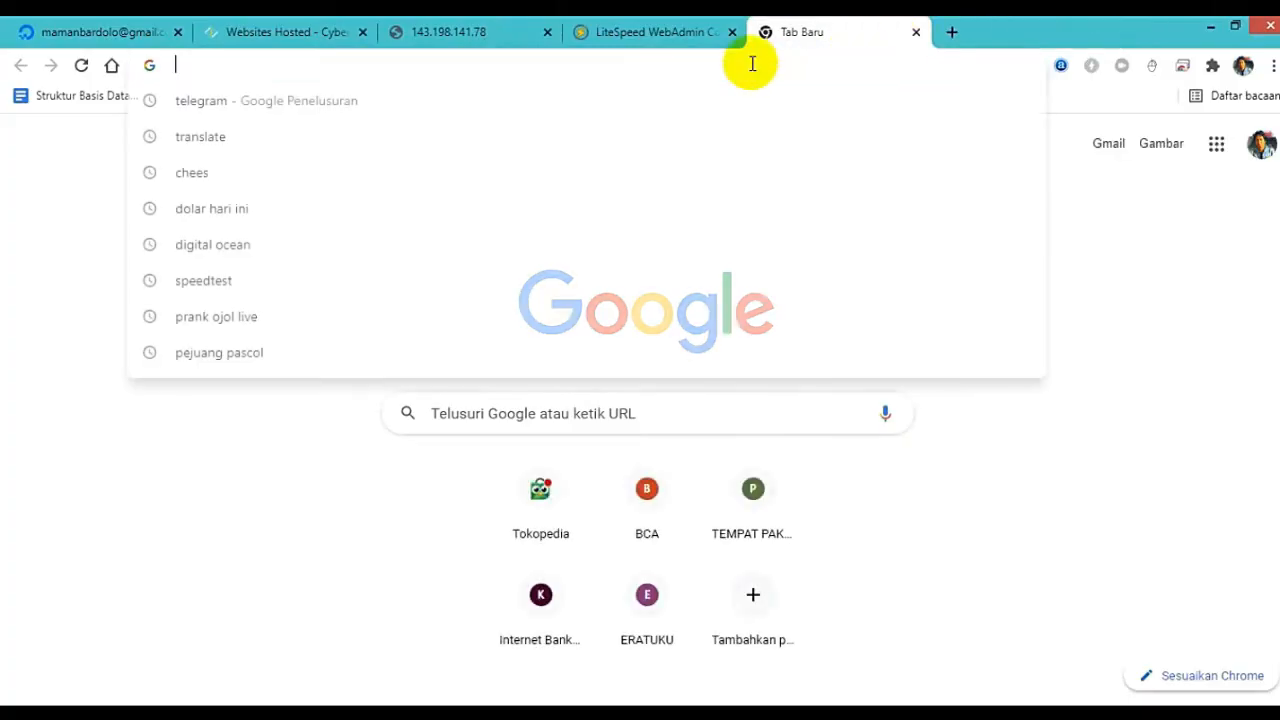
type("zero")
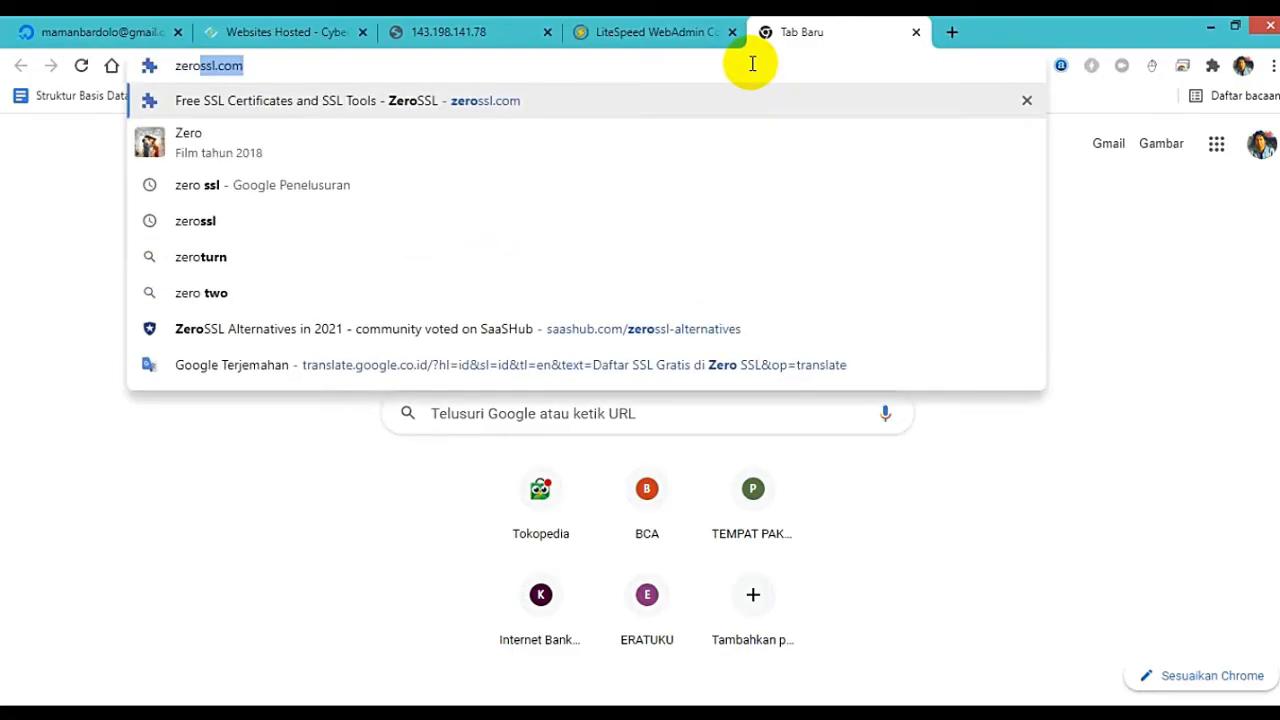
type(" ssl")
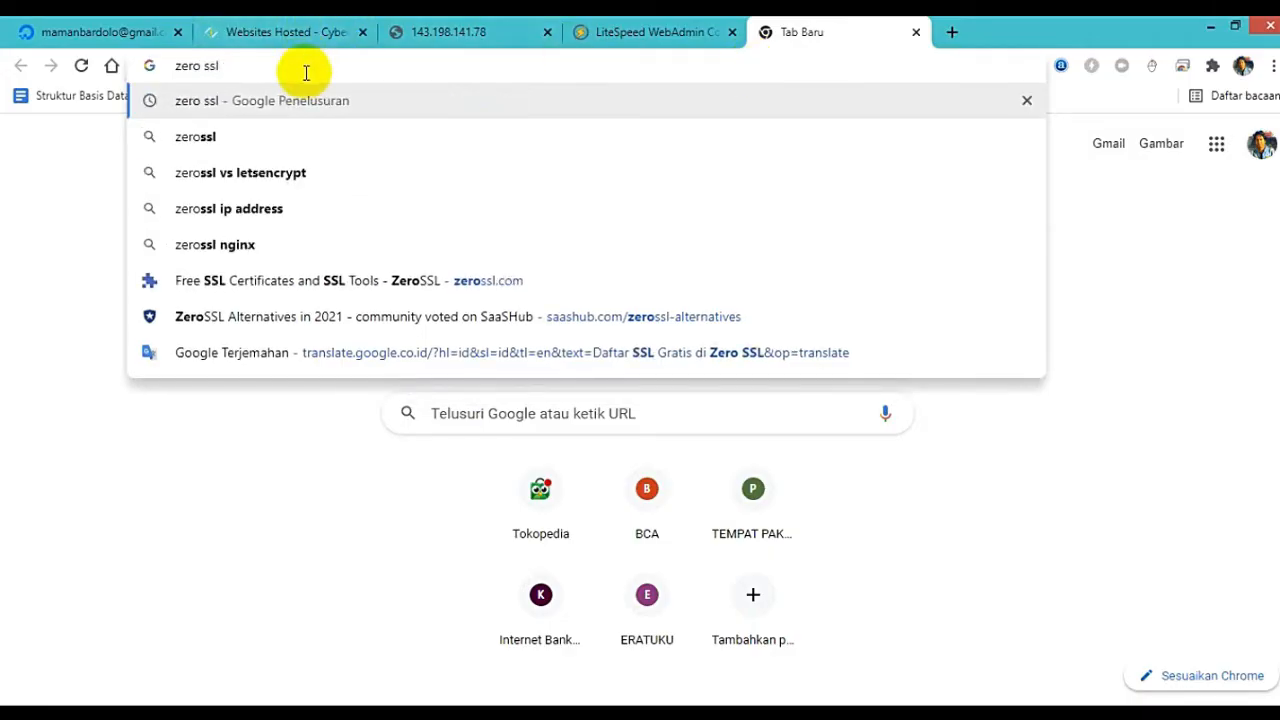
key("Return")
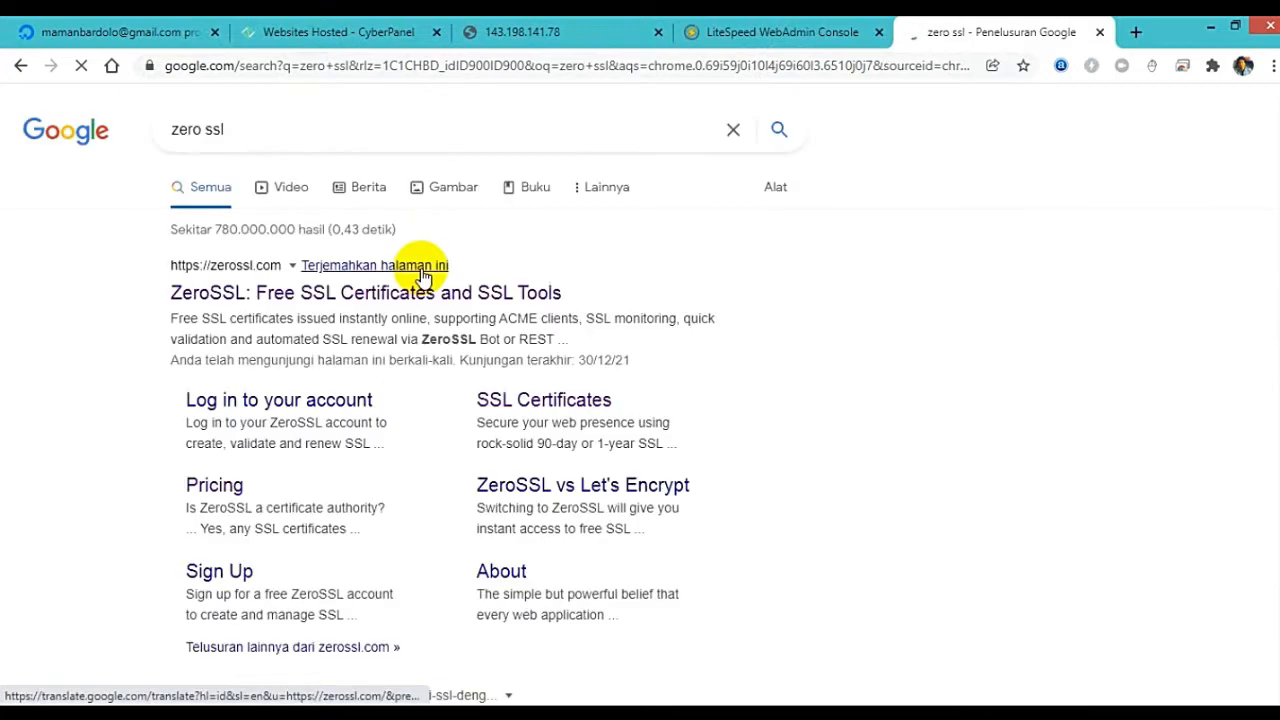
left_click(312, 300)
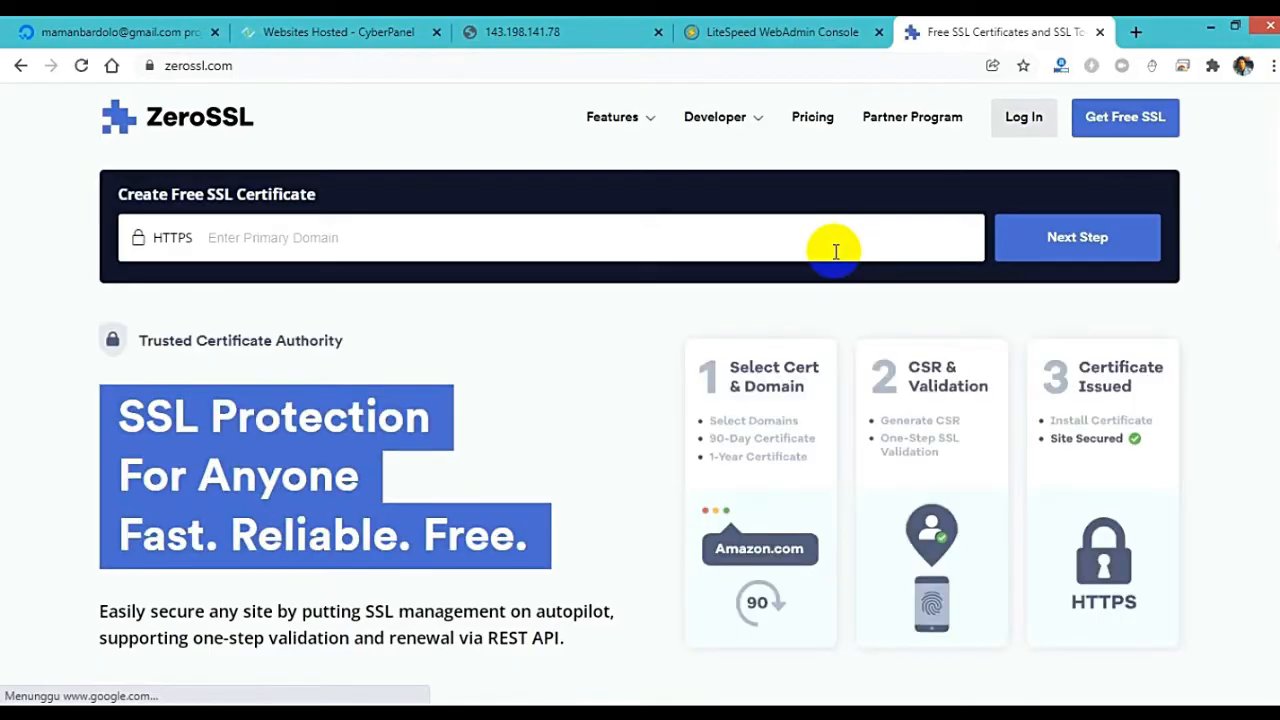
Step: Paste the server address from the IP tab into ZeroSSL's Enter Primary Domain field
left_click(597, 27)
right_click(384, 68)
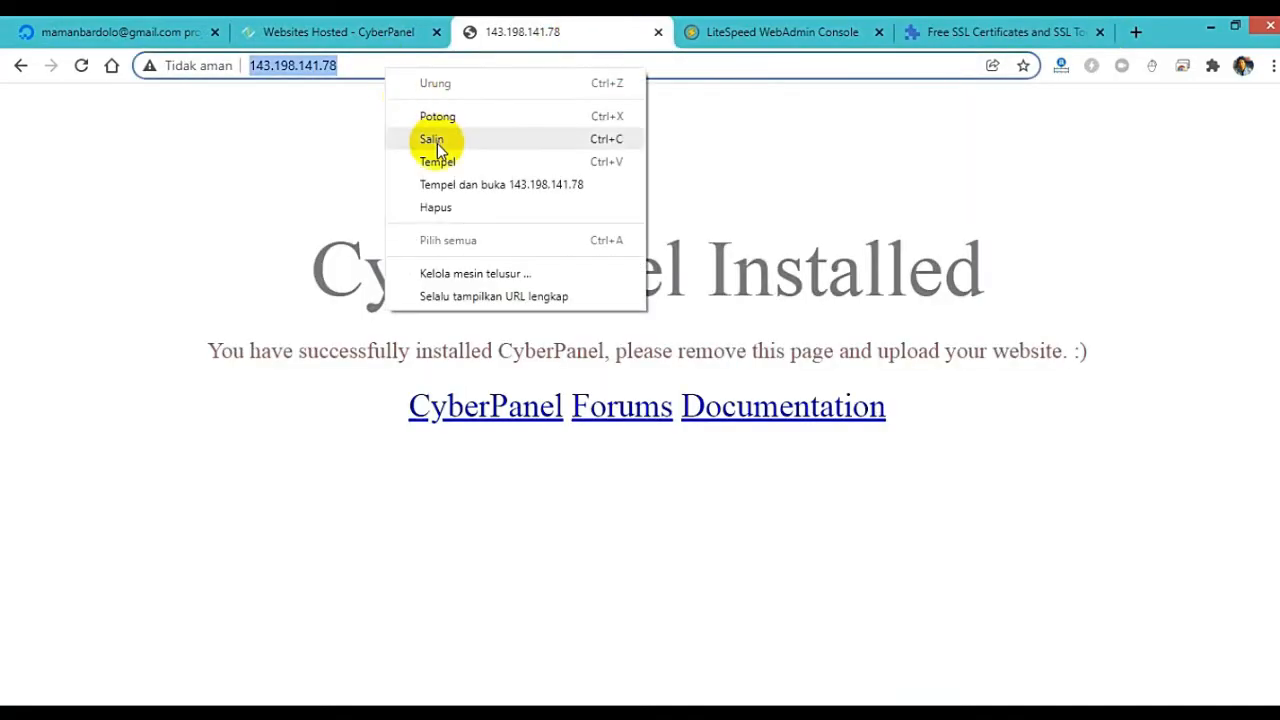
left_click(437, 143)
left_click(937, 30)
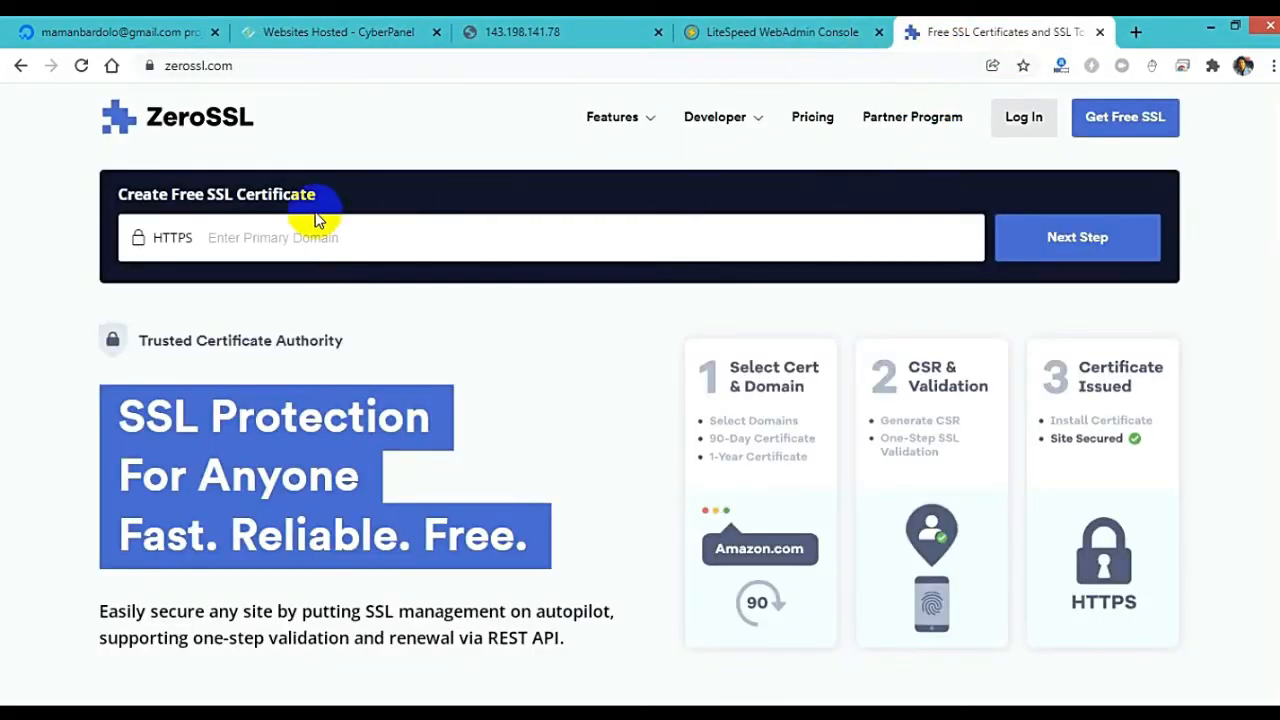
left_click(259, 234)
right_click(259, 234)
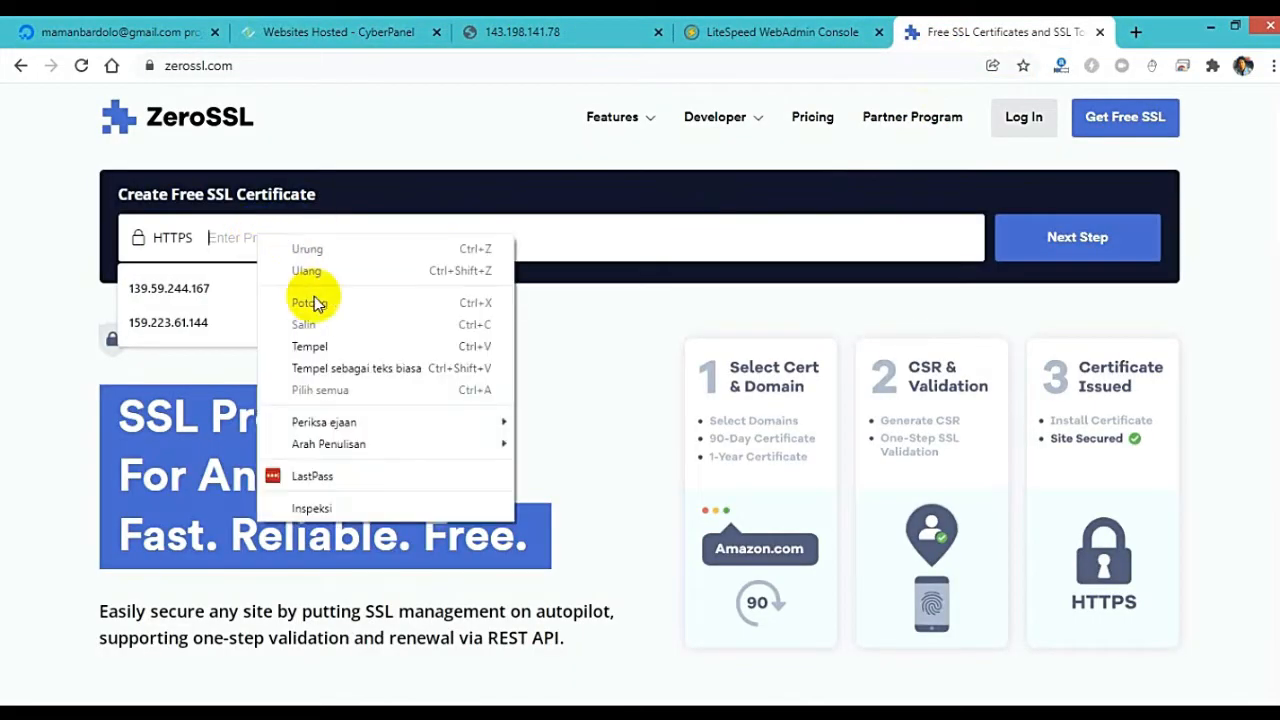
left_click(325, 341)
Step: Trim the domain to 143.198.141.78, continue to sign-up, and start a search in a new tab
key("BackSpace")
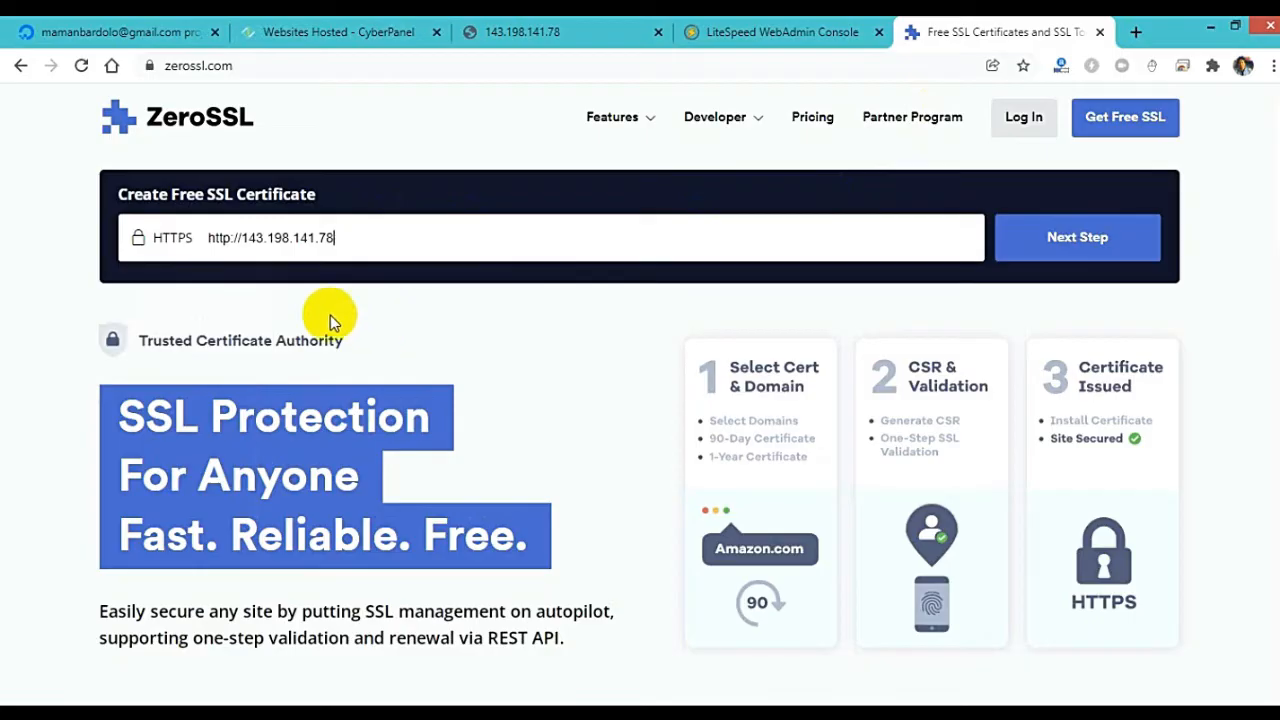
left_click_drag(244, 240, 248, 257)
left_click(243, 249)
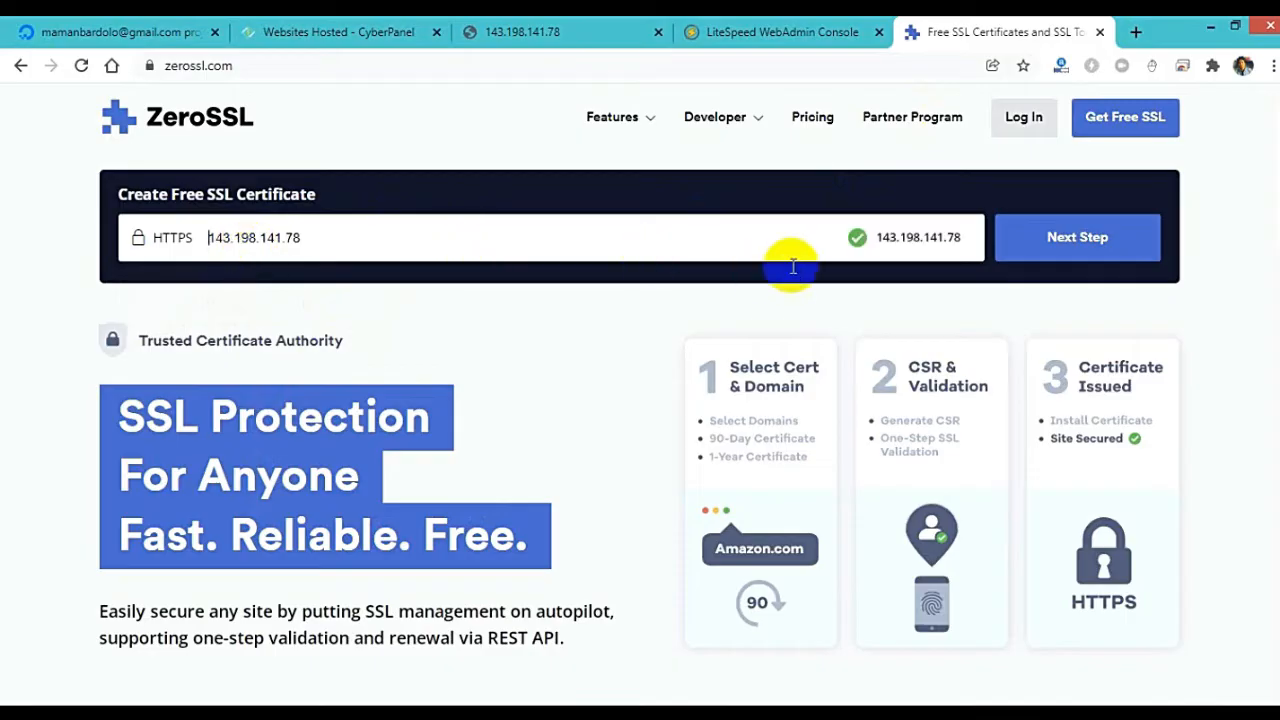
left_click(1062, 243)
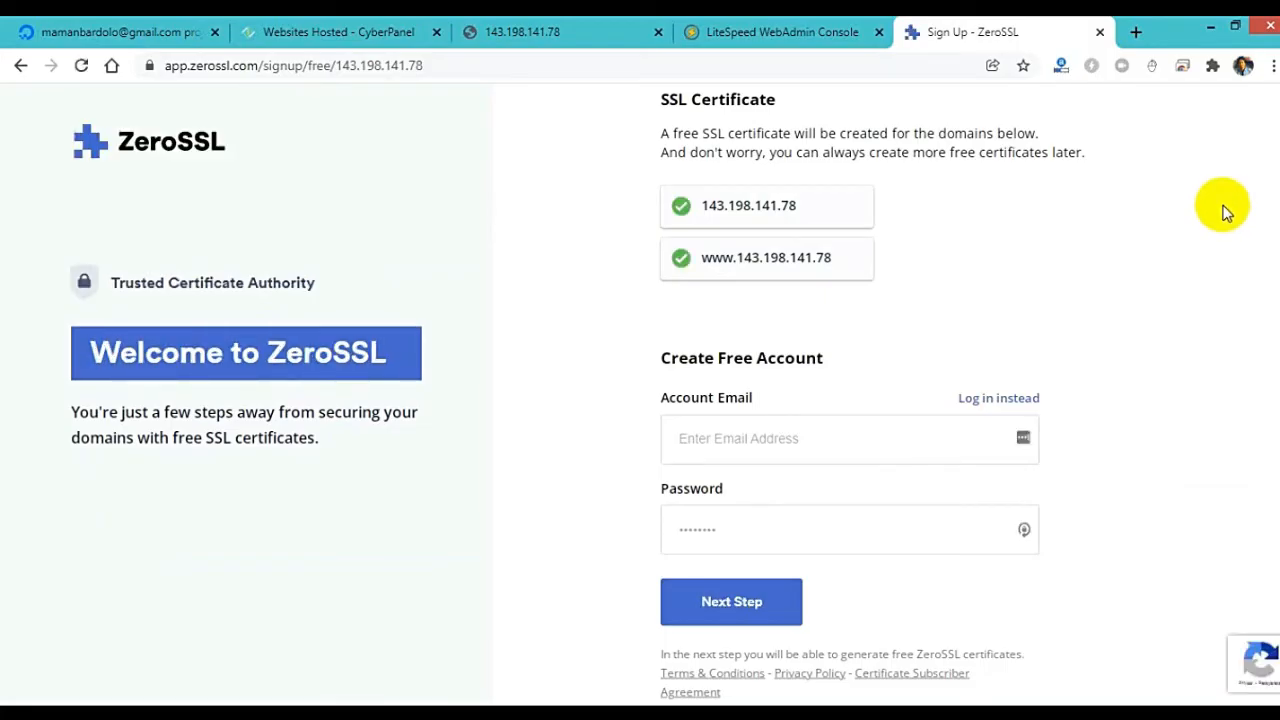
left_click(1141, 33)
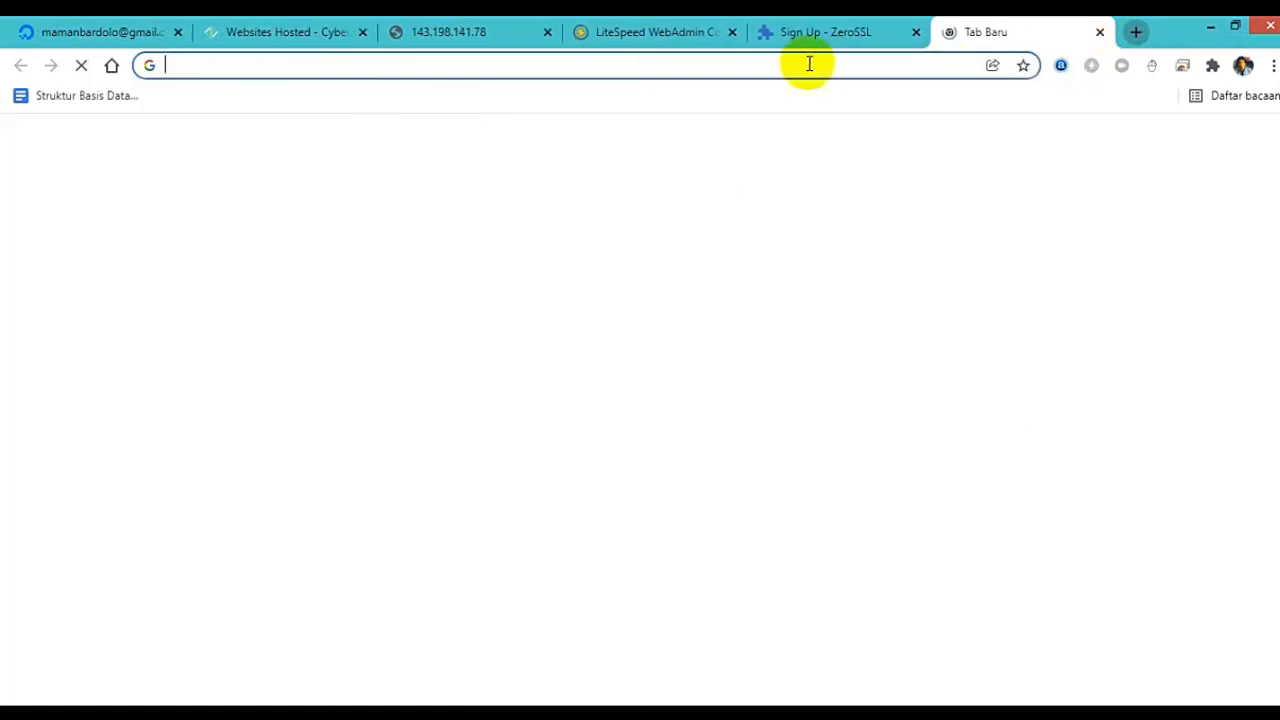
left_click(762, 63)
Step: Search 'mail temp', copy a disposable address from temp-mail.org, and return to ZeroSSL sign-up
type("m")
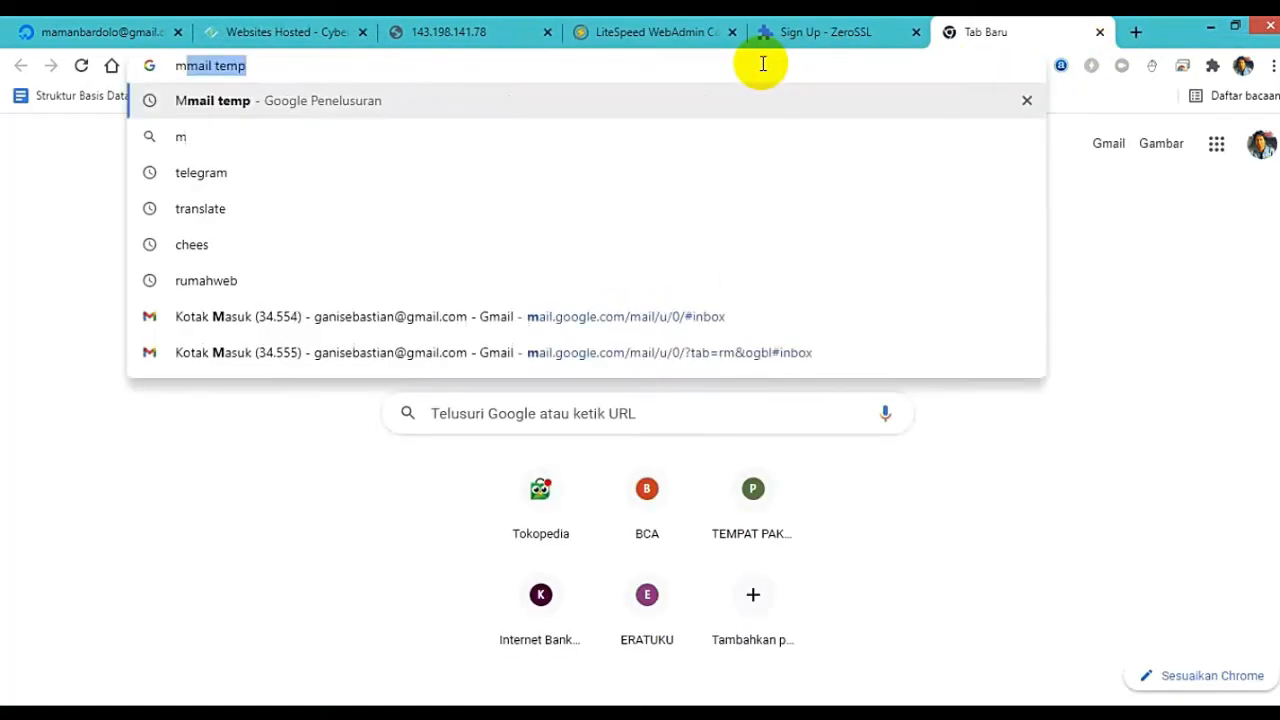
type("ail temp")
key("Return")
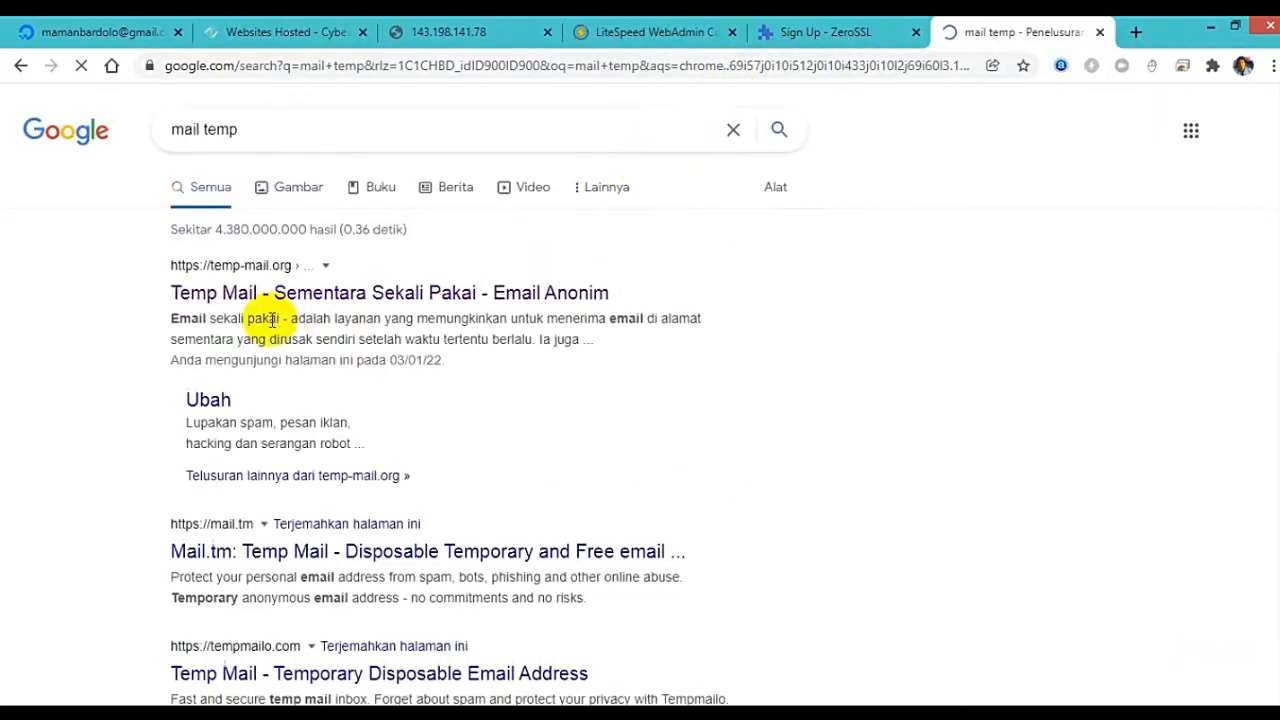
left_click(268, 300)
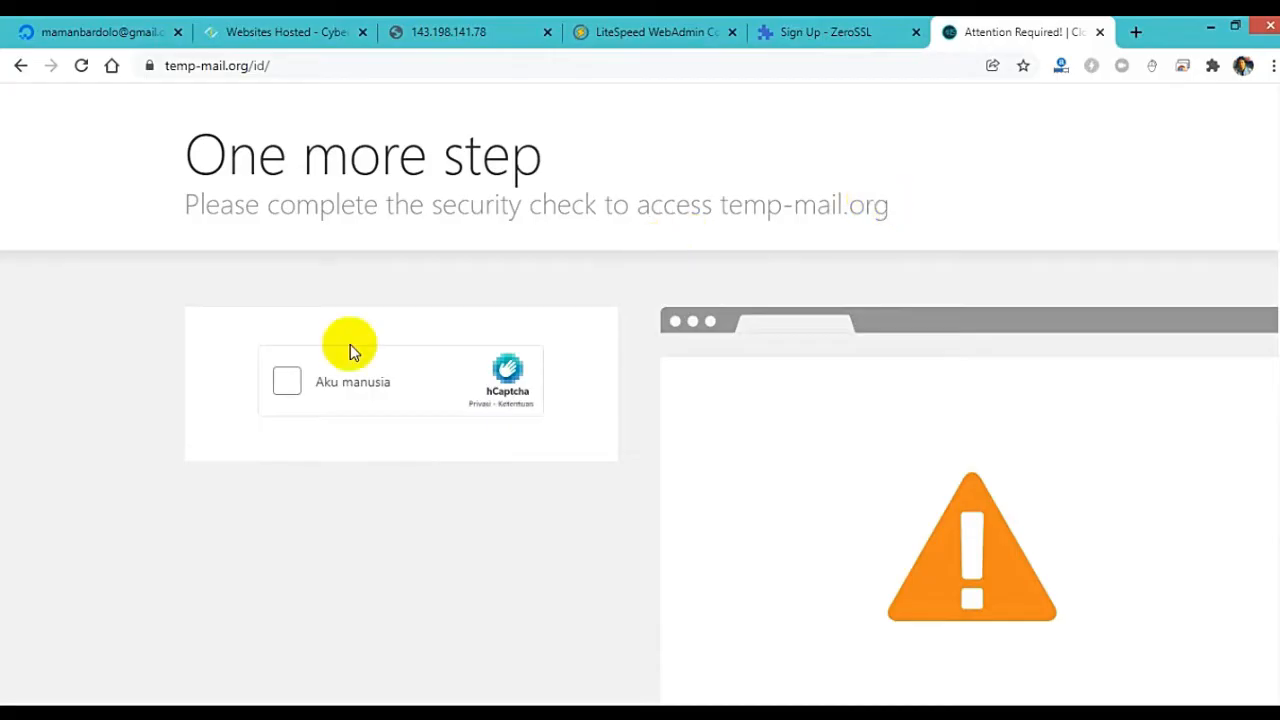
left_click(271, 396)
left_click(837, 278)
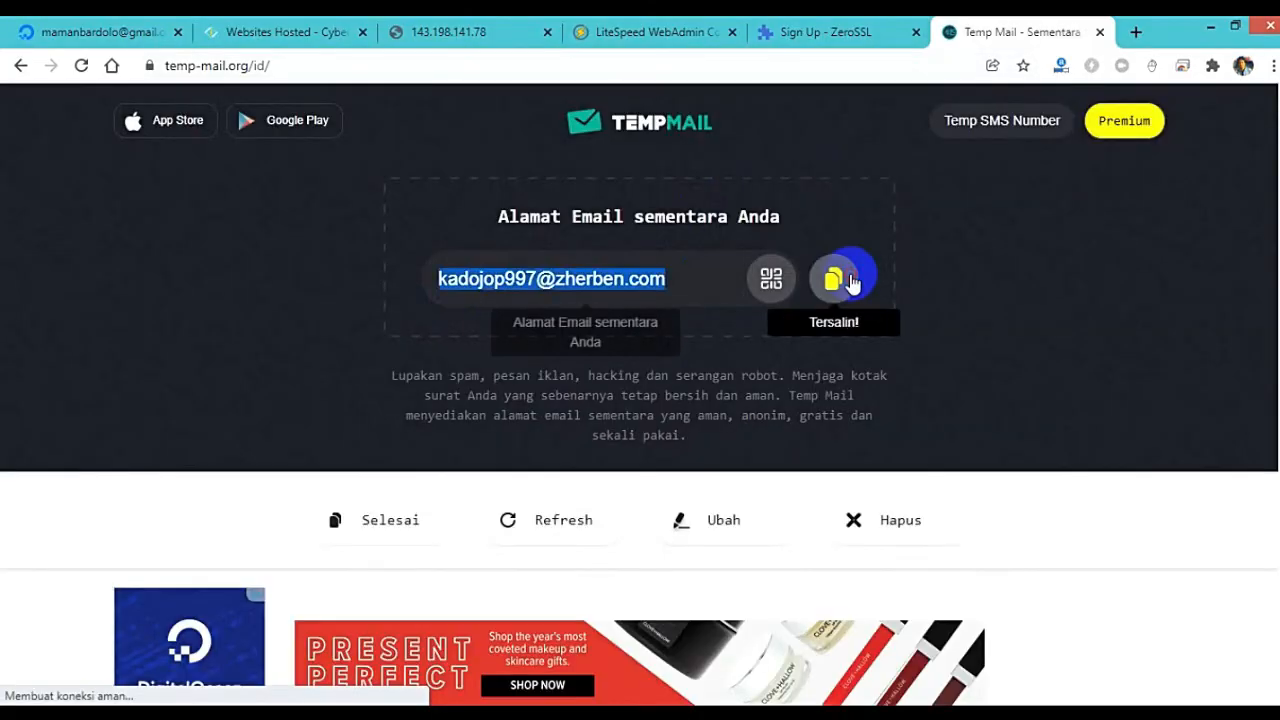
left_click(835, 31)
Step: Sign up for ZeroSSL using the copied temporary e-mail address and an account password
left_click(709, 440)
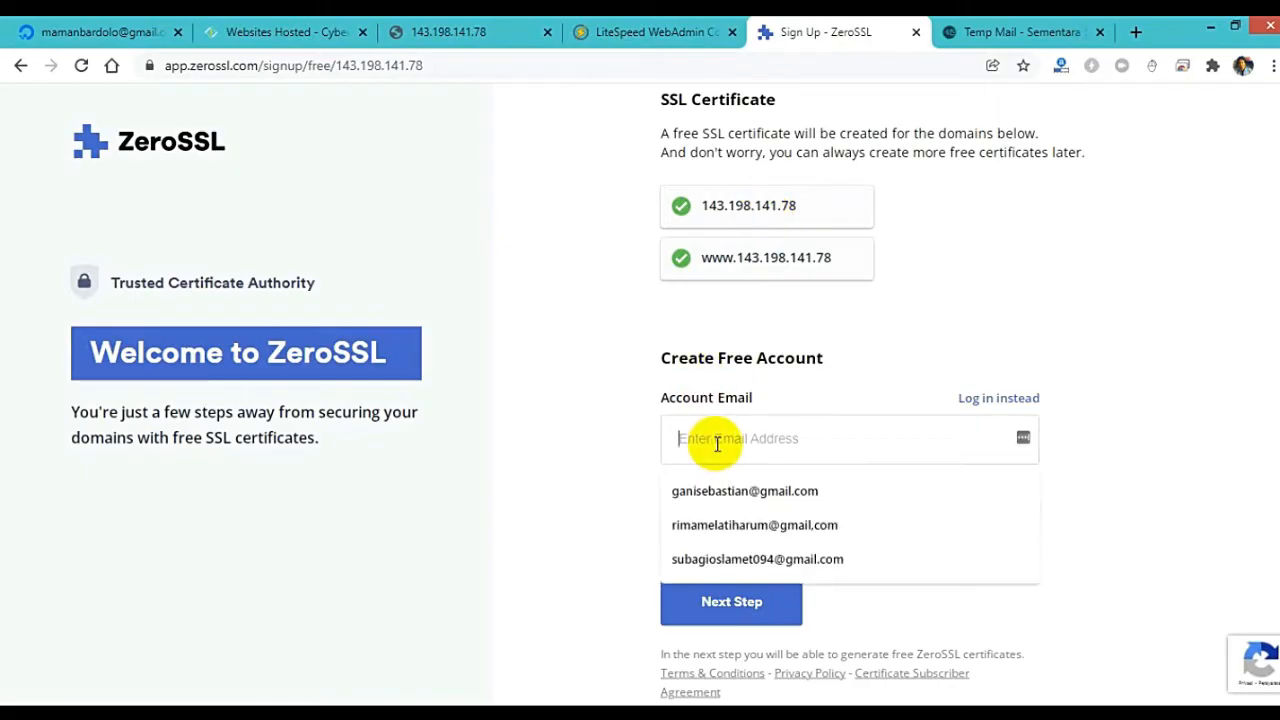
right_click(712, 442)
left_click(789, 276)
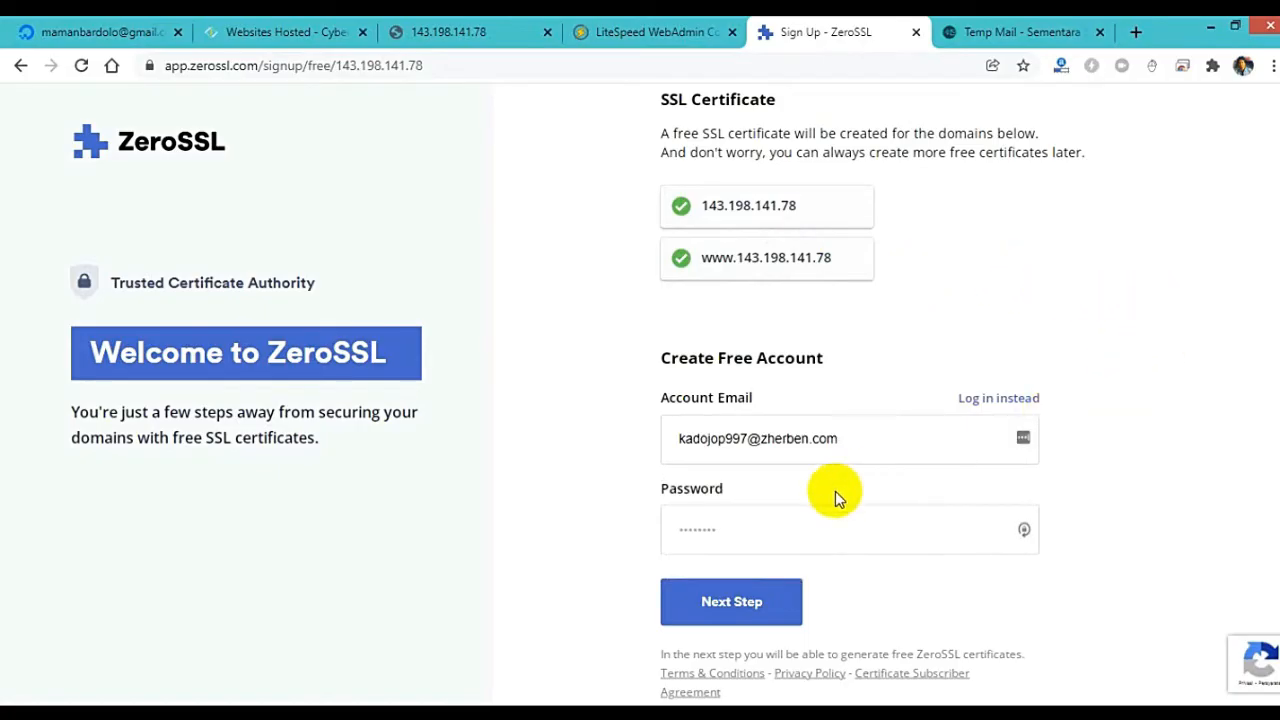
left_click(813, 520)
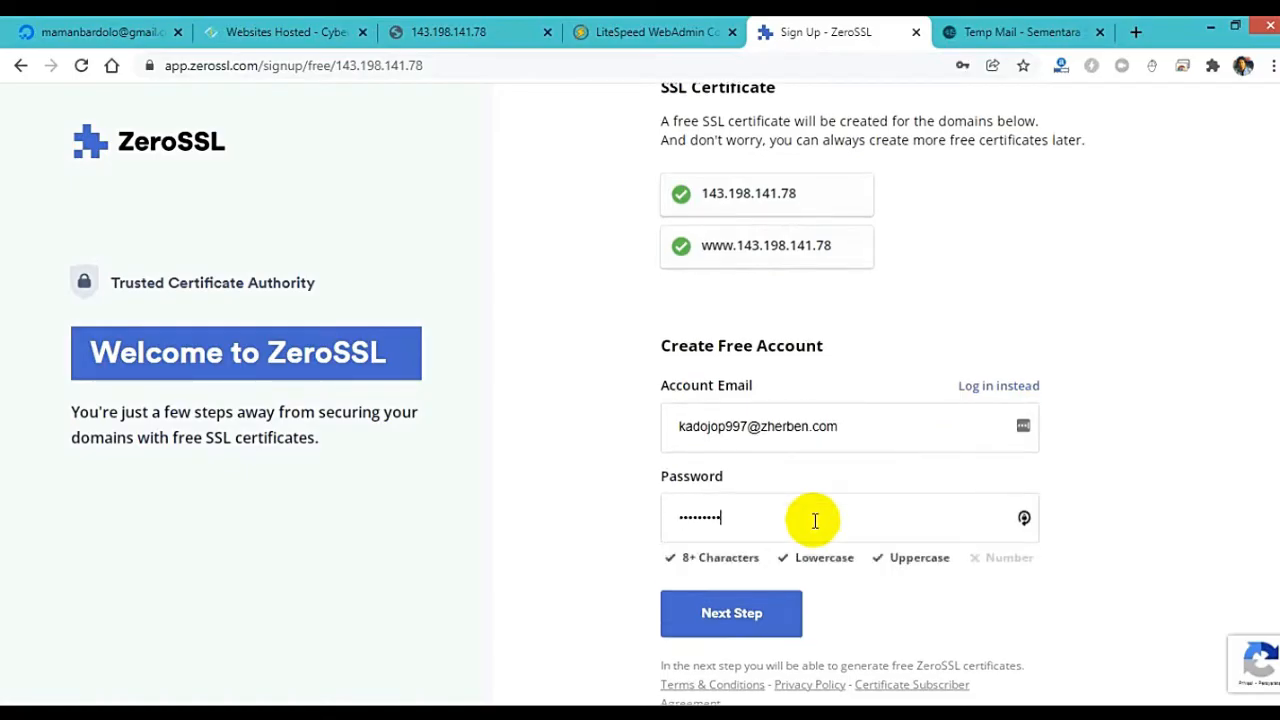
left_click(733, 617)
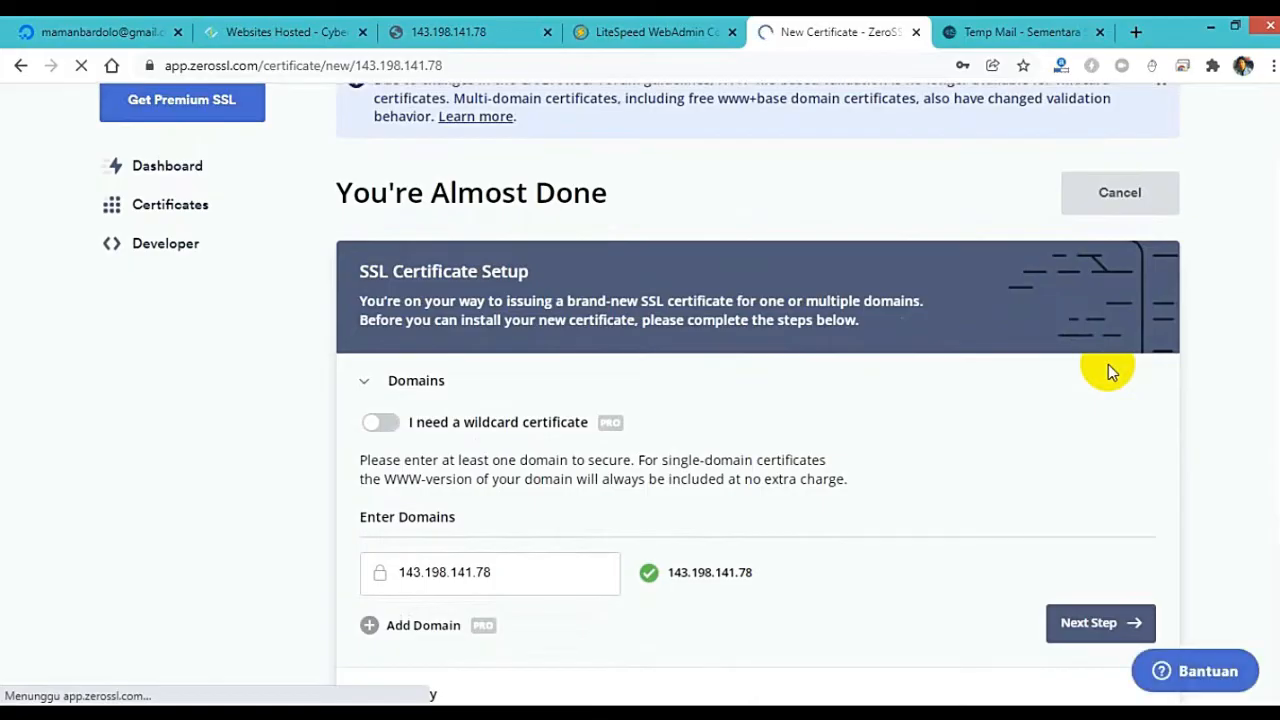
Step: Confirm the domain 143.198.141.78 and choose a 90-Day certificate validity
scroll(930, 370, "down", 1)
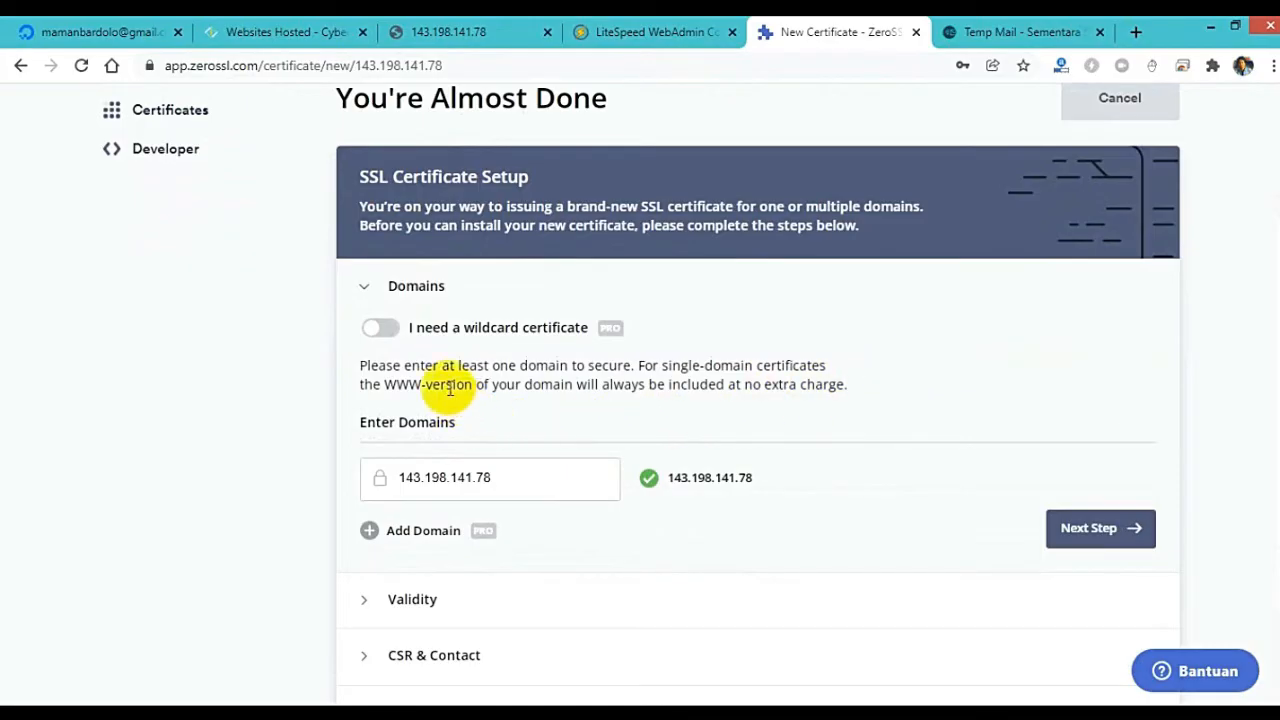
scroll(568, 355, "down", 1)
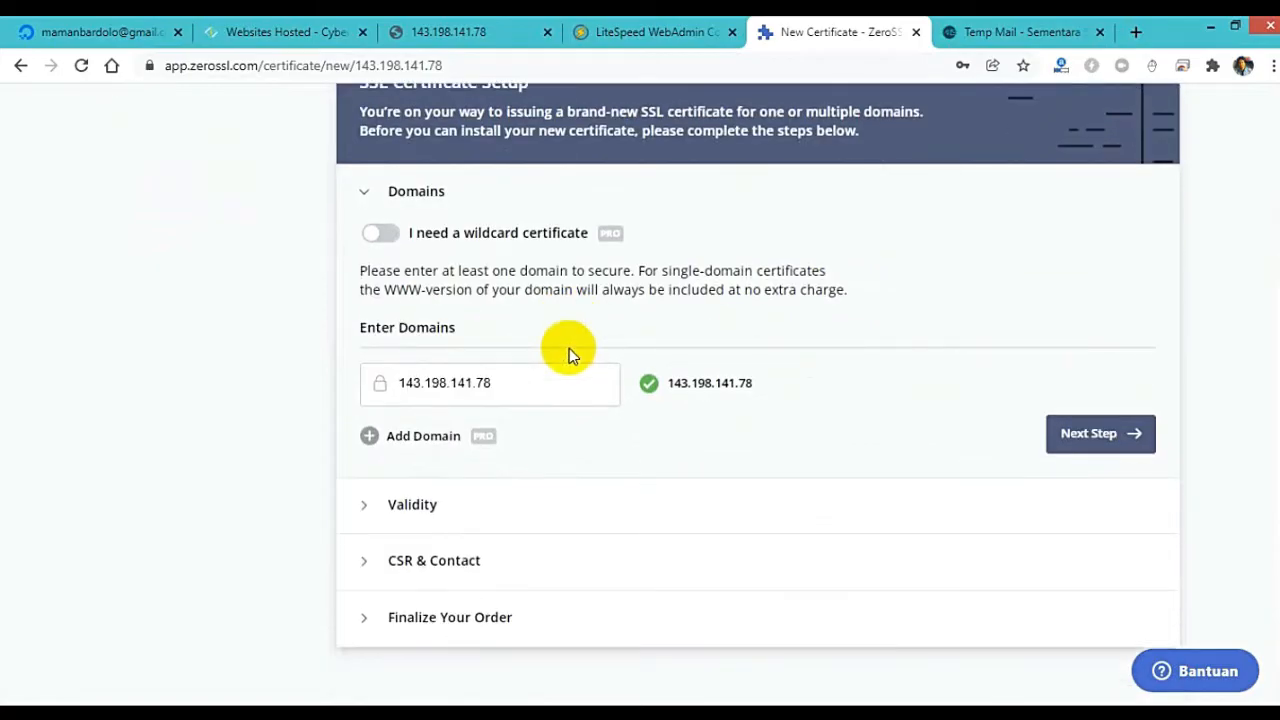
left_click(1068, 435)
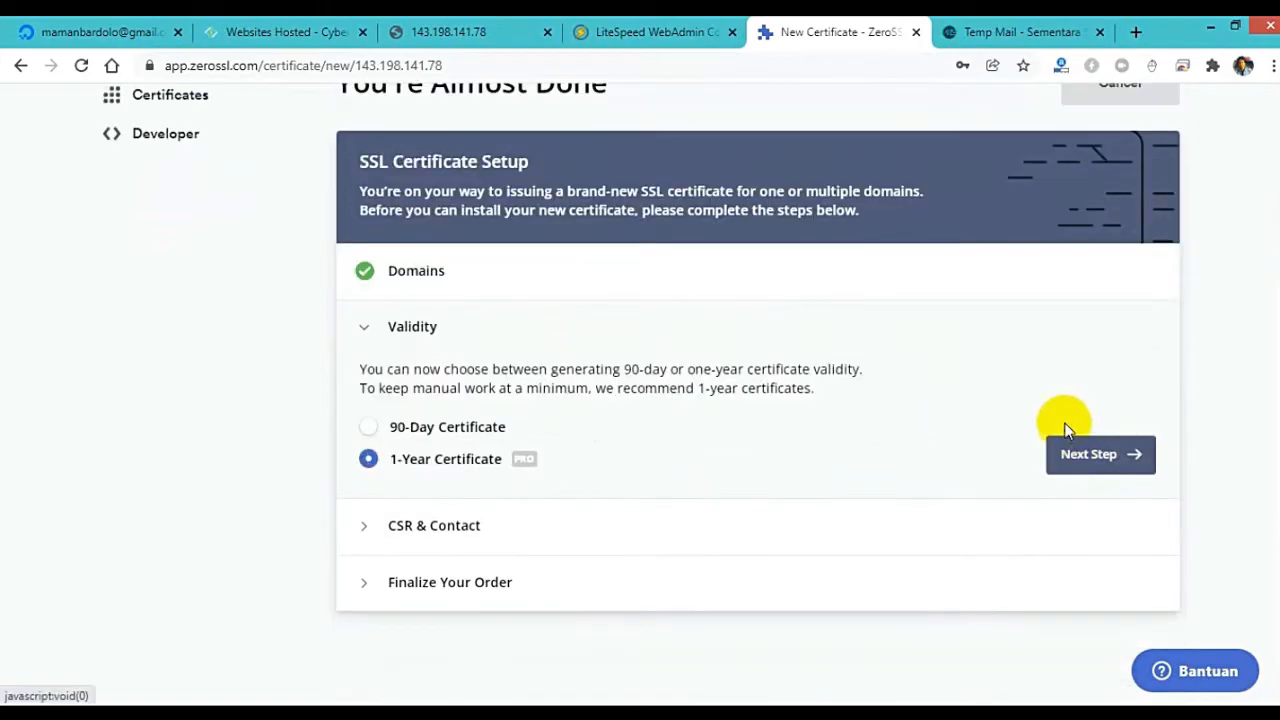
left_click(368, 428)
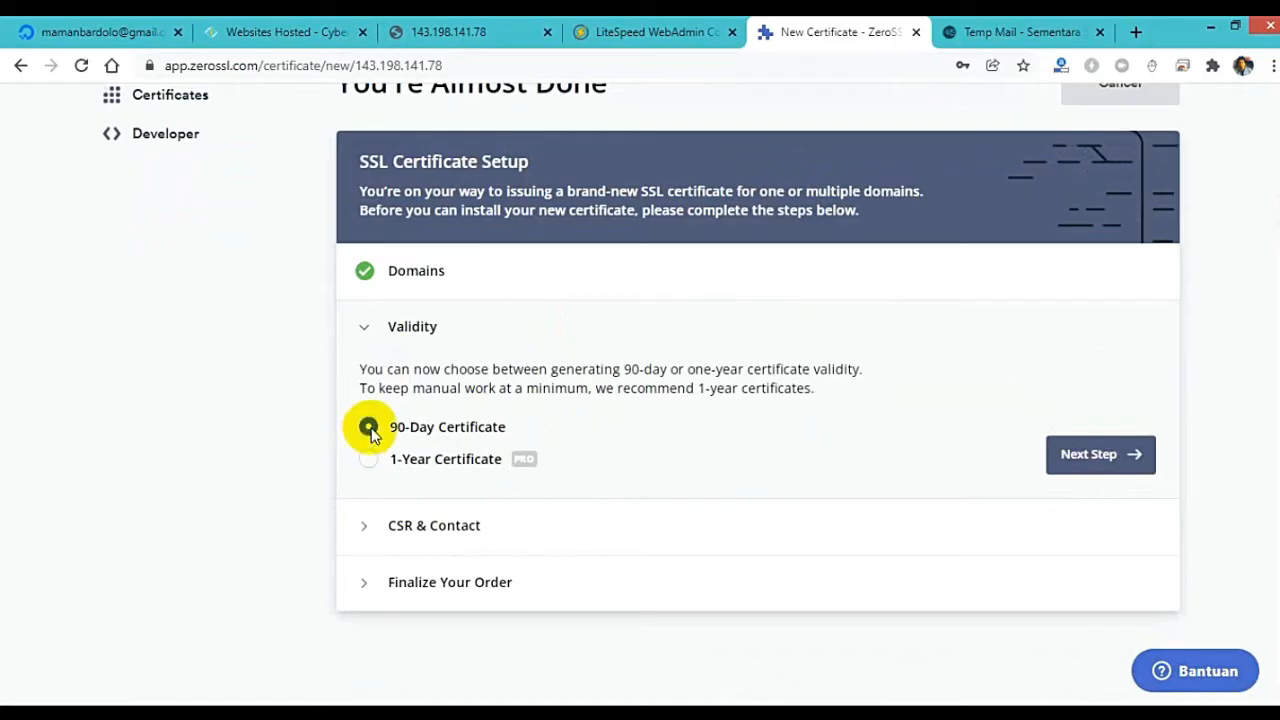
left_click(1076, 454)
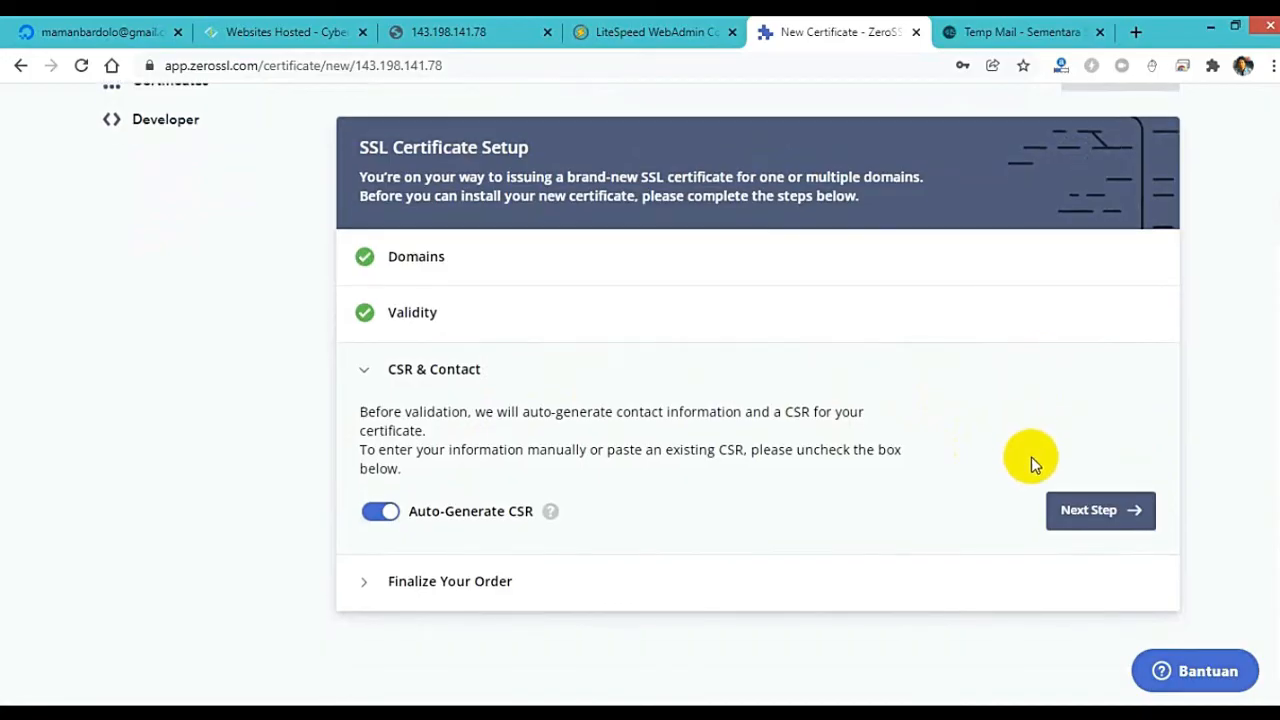
Step: Keep the auto-generated CSR and the Free plan, then submit the certificate order
left_click(1073, 505)
scroll(1203, 358, "down", 3)
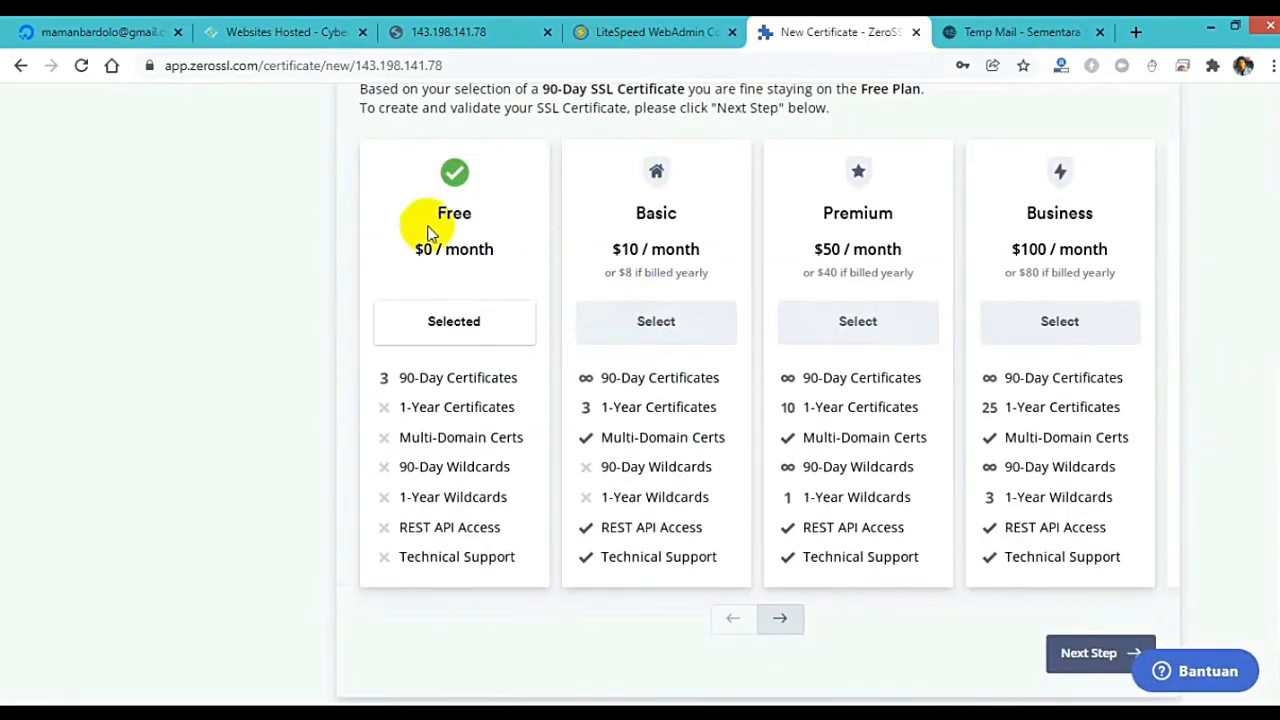
left_click(468, 330)
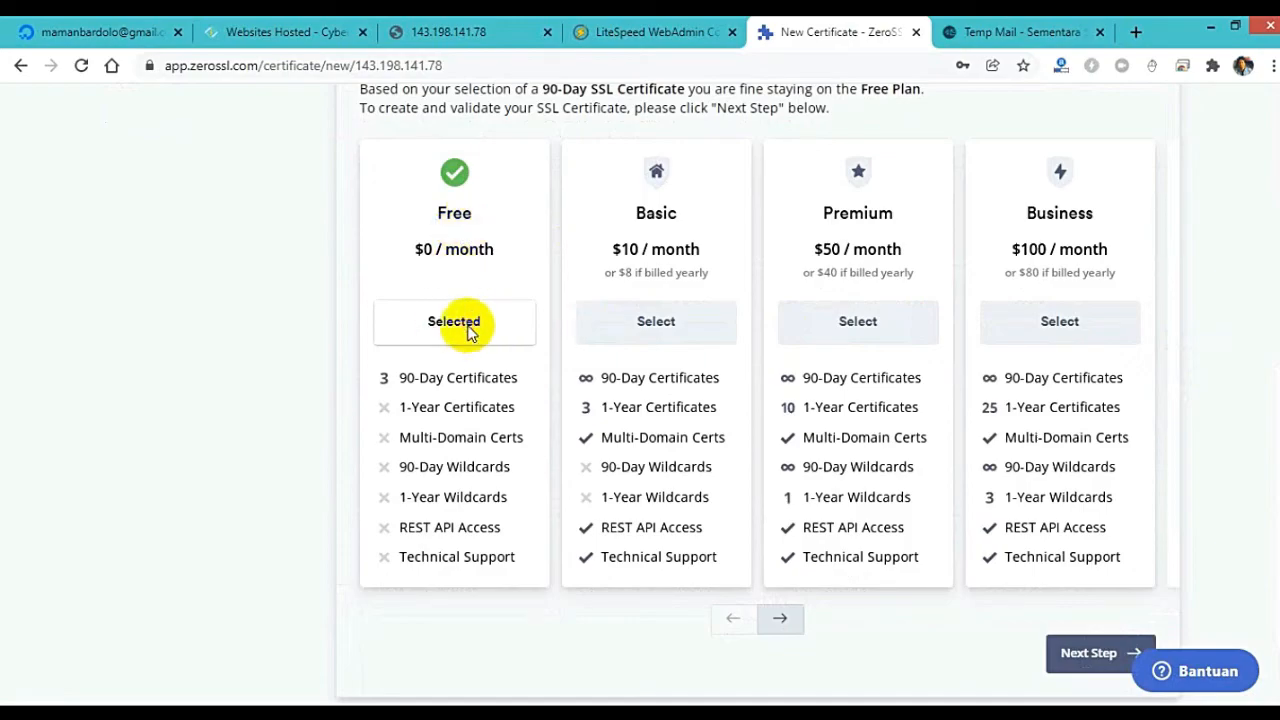
scroll(466, 437, "up", 4)
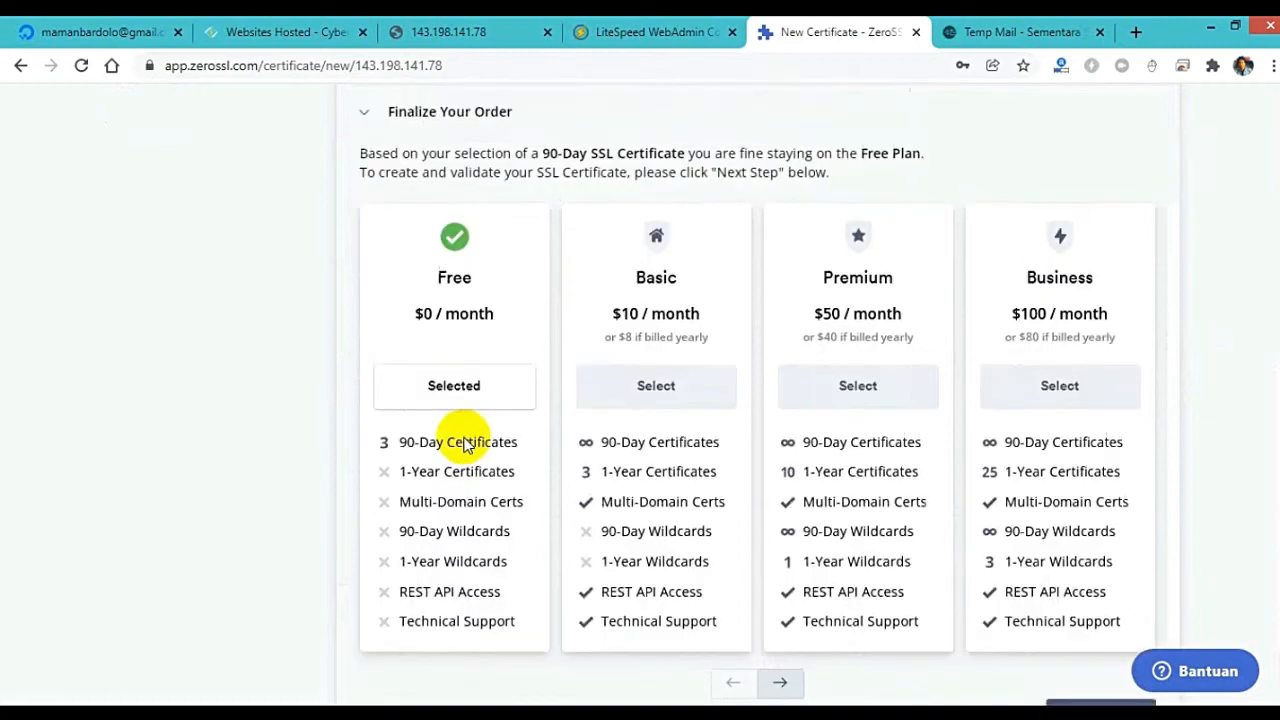
scroll(466, 420, "down", 3)
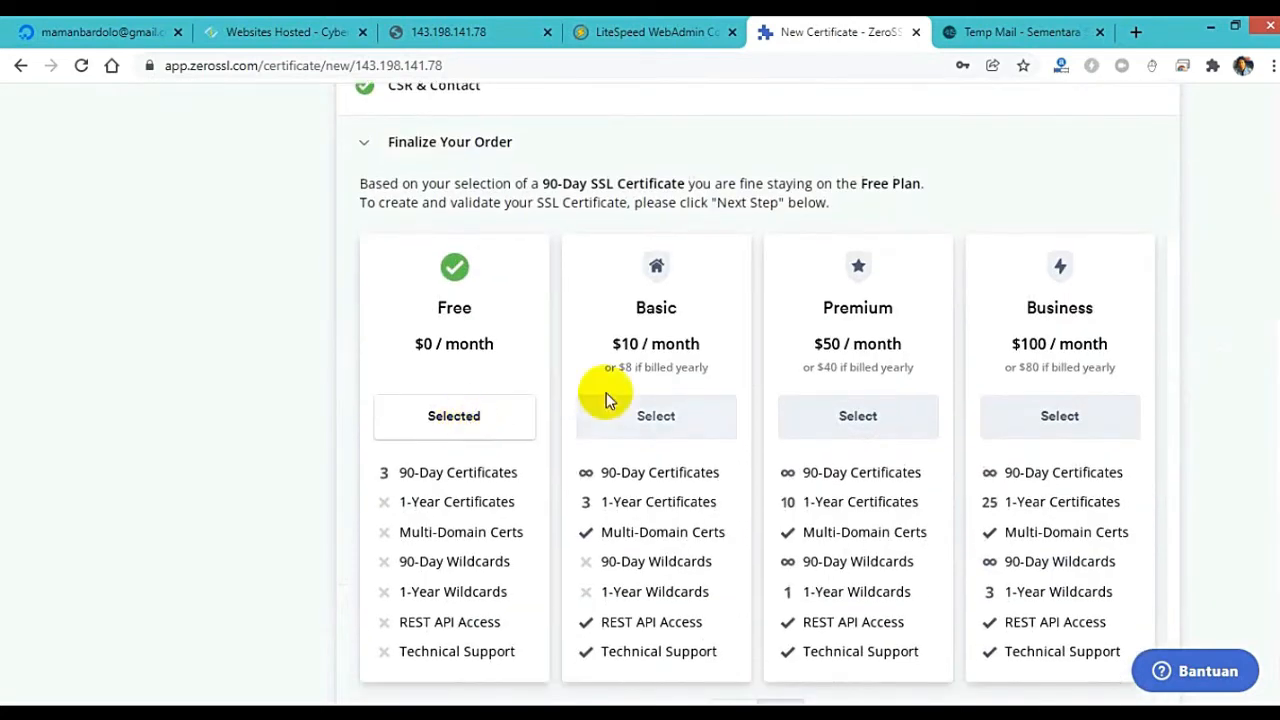
scroll(606, 394, "down", 2)
left_click(1100, 568)
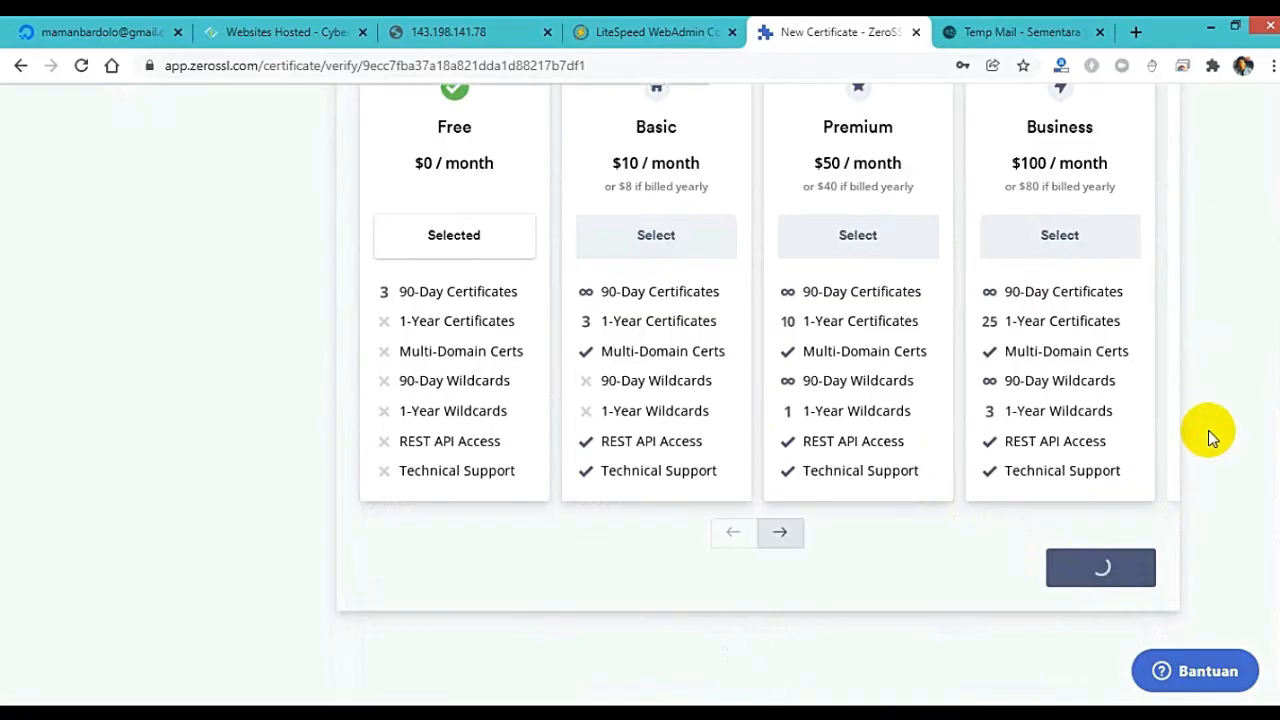
Step: Choose HTTP File Upload verification, download the auth .txt file, and show all downloads
scroll(1210, 430, "down", 5)
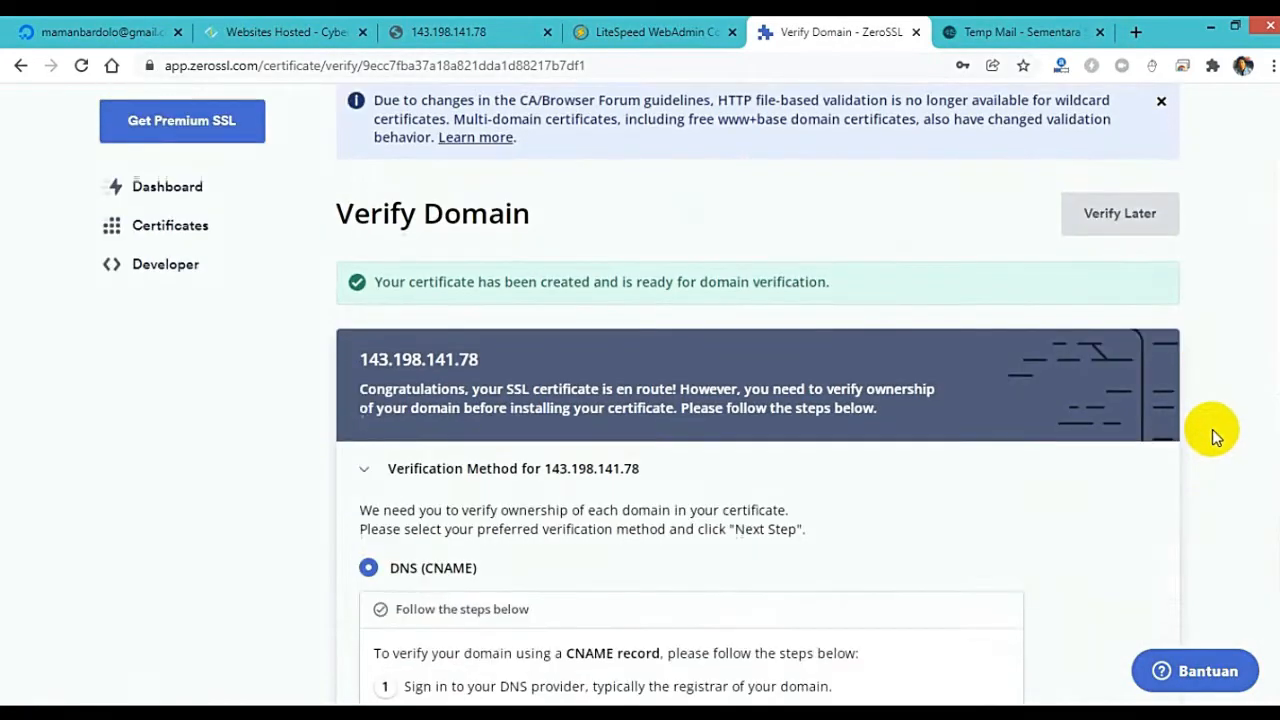
scroll(1213, 438, "down", 1)
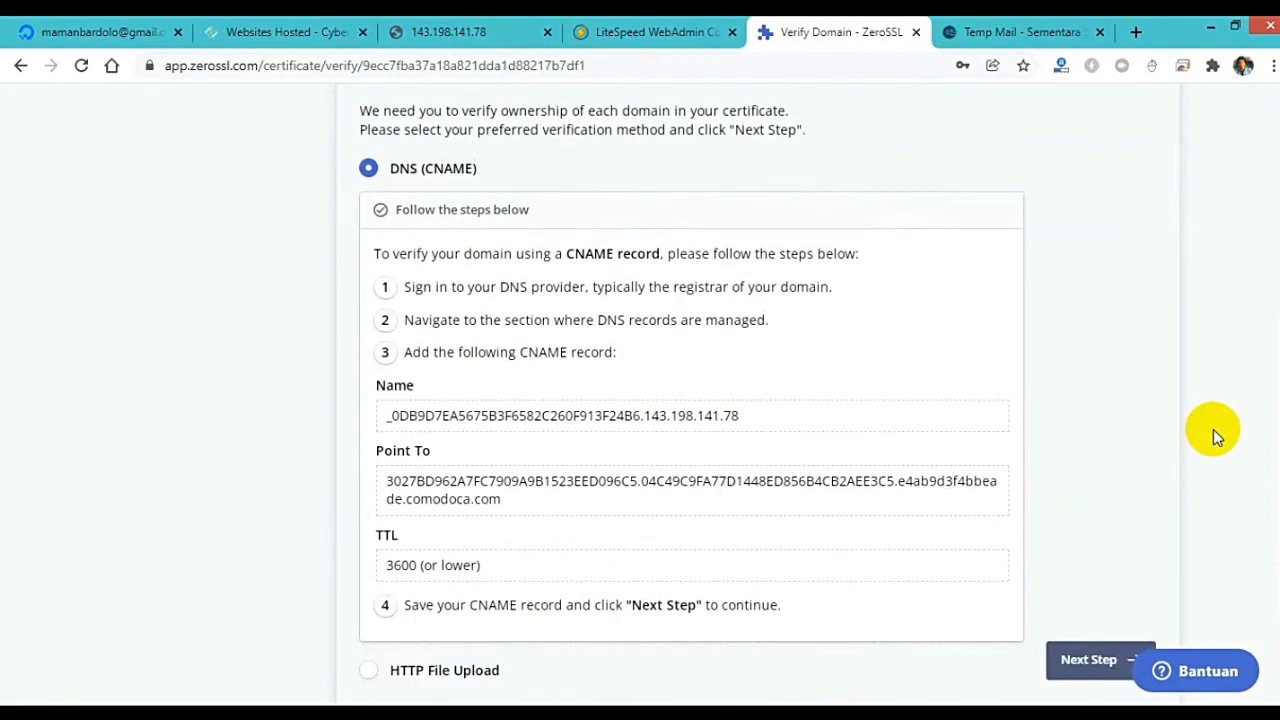
scroll(1213, 429, "down", 2)
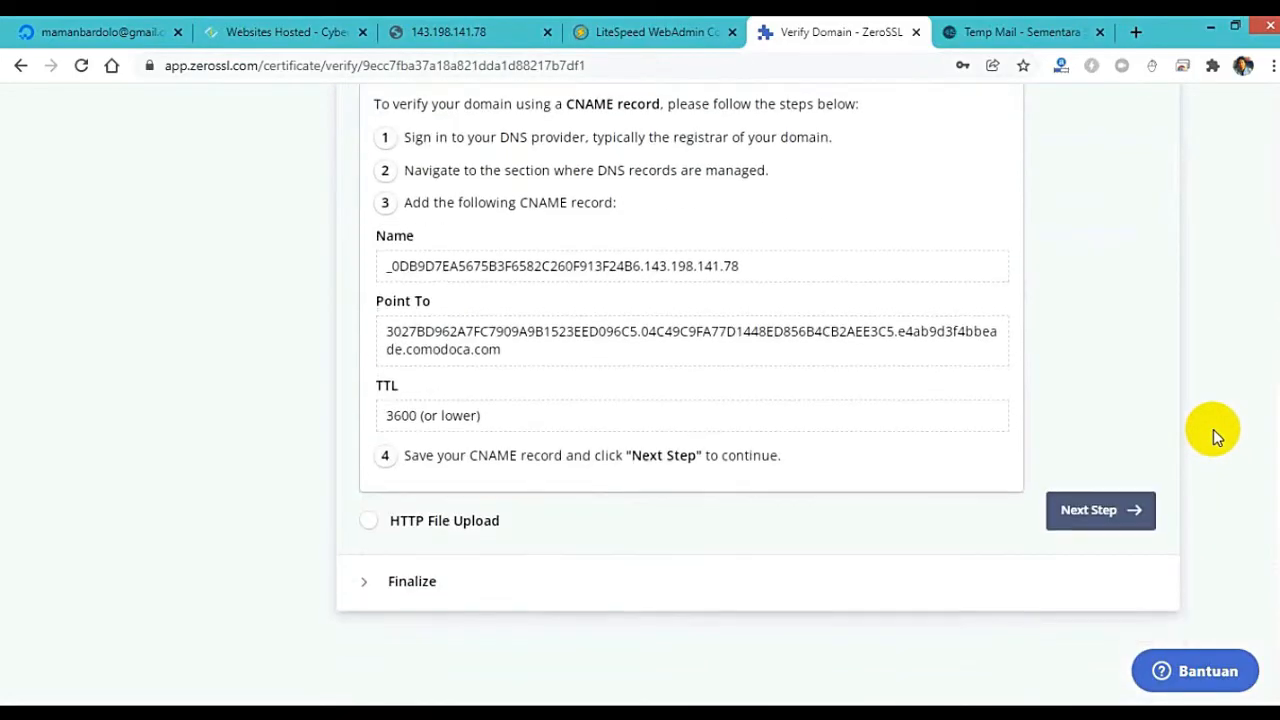
left_click(368, 521)
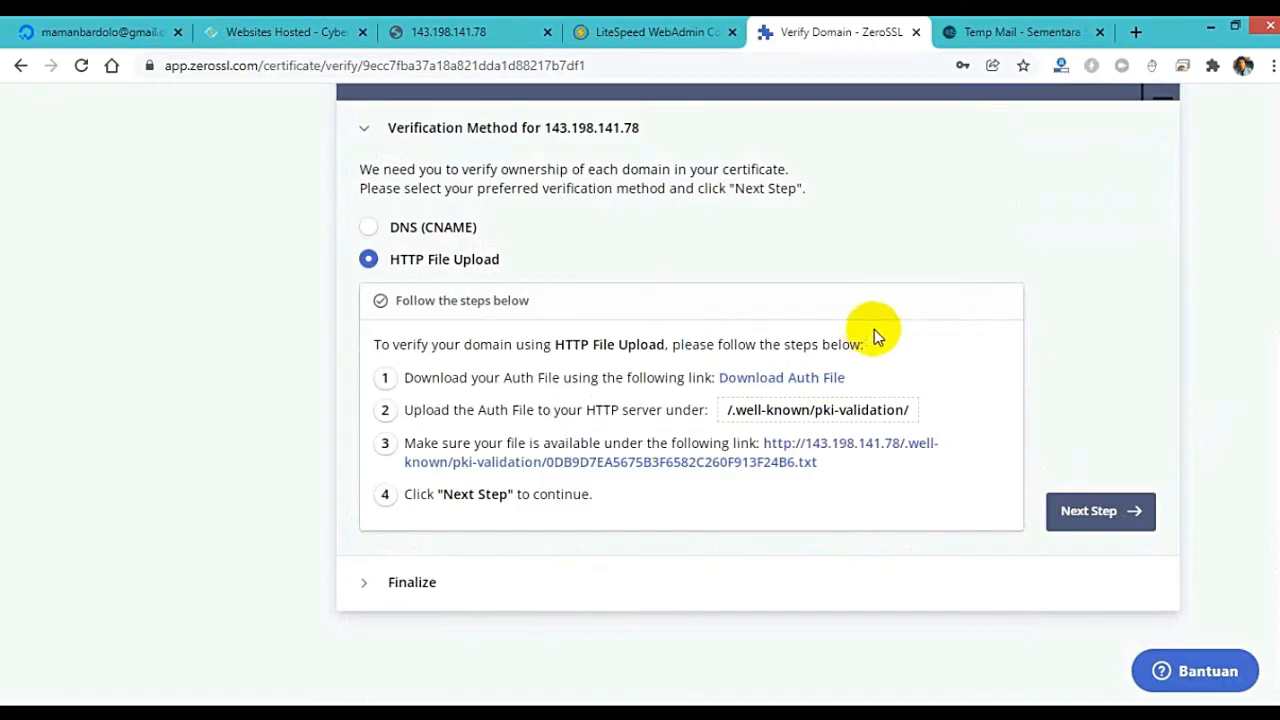
left_click(808, 380)
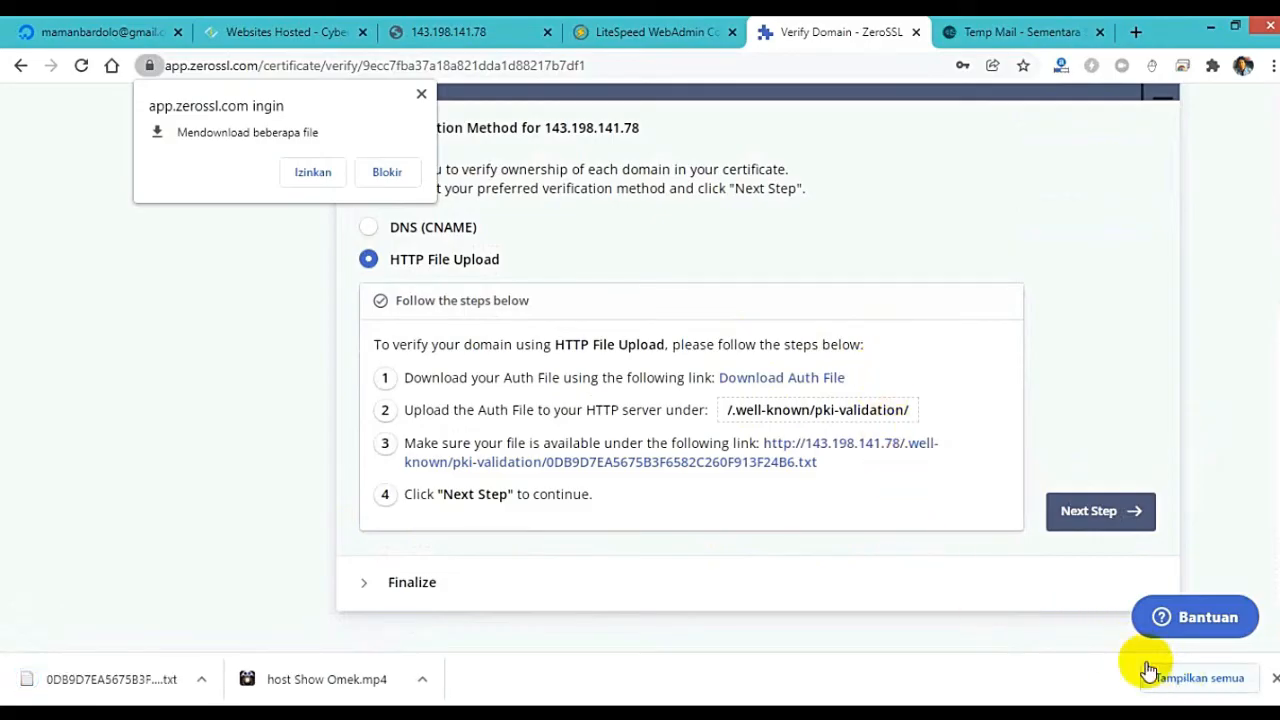
left_click(421, 94)
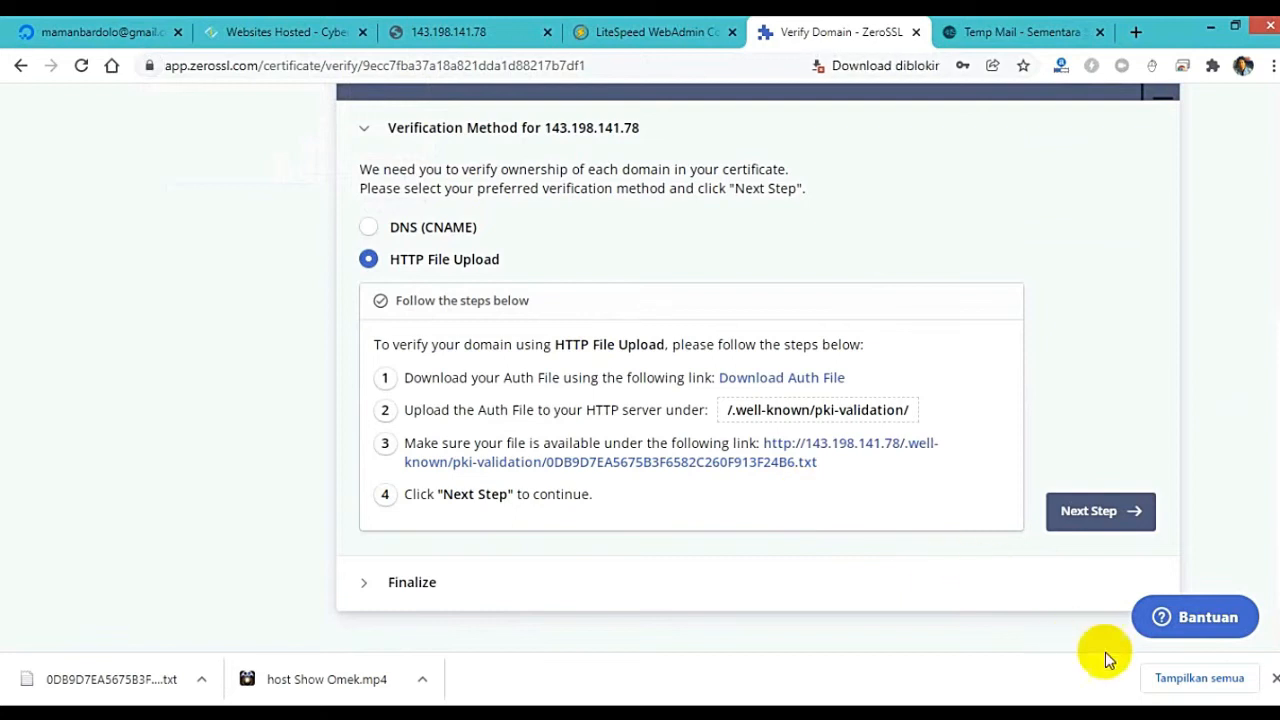
left_click(1170, 677)
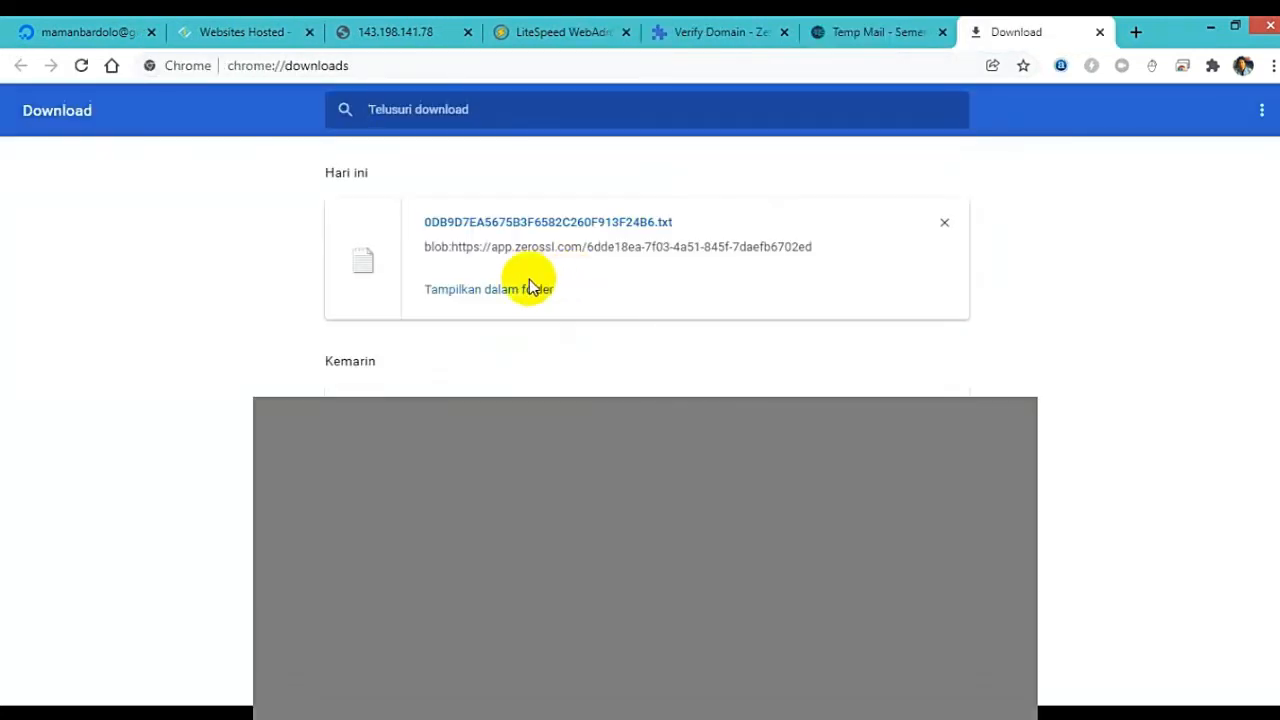
Step: Move the downloaded auth .txt file into D:\DIGITAL OCEAN\IP ADDRESS TO WEB, then minimize Explorer
right_click(508, 290)
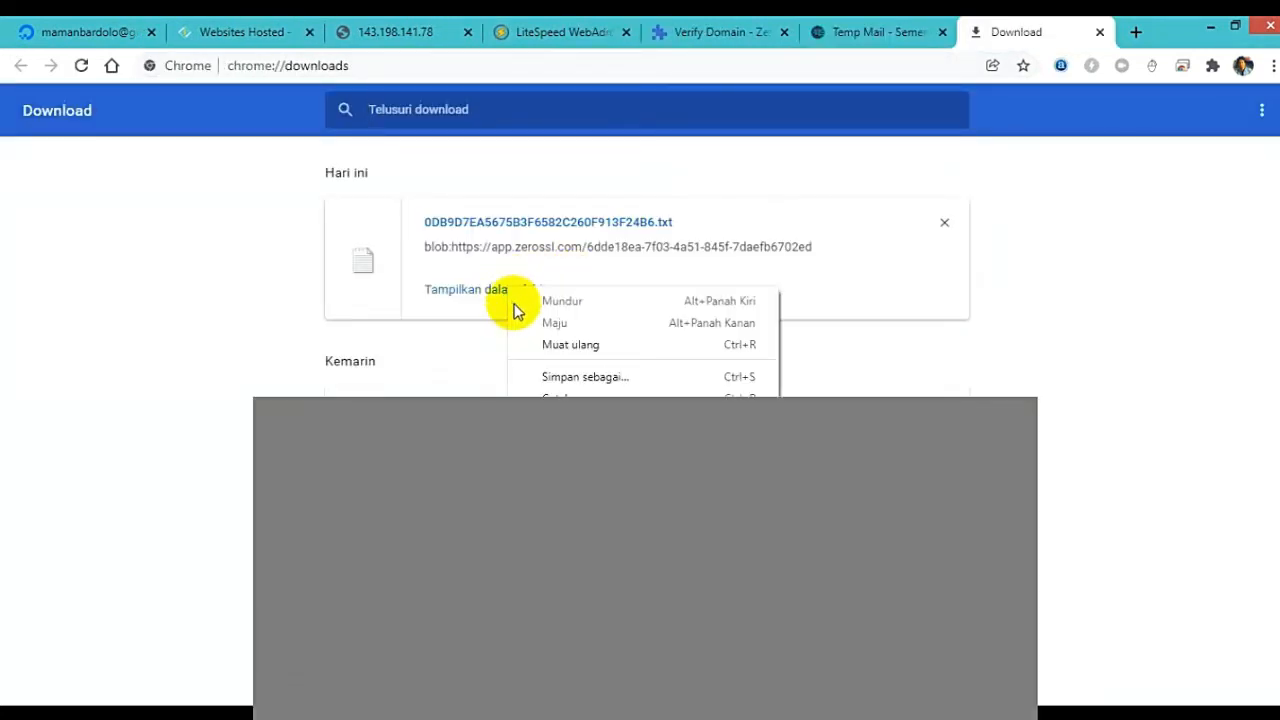
left_click(482, 290)
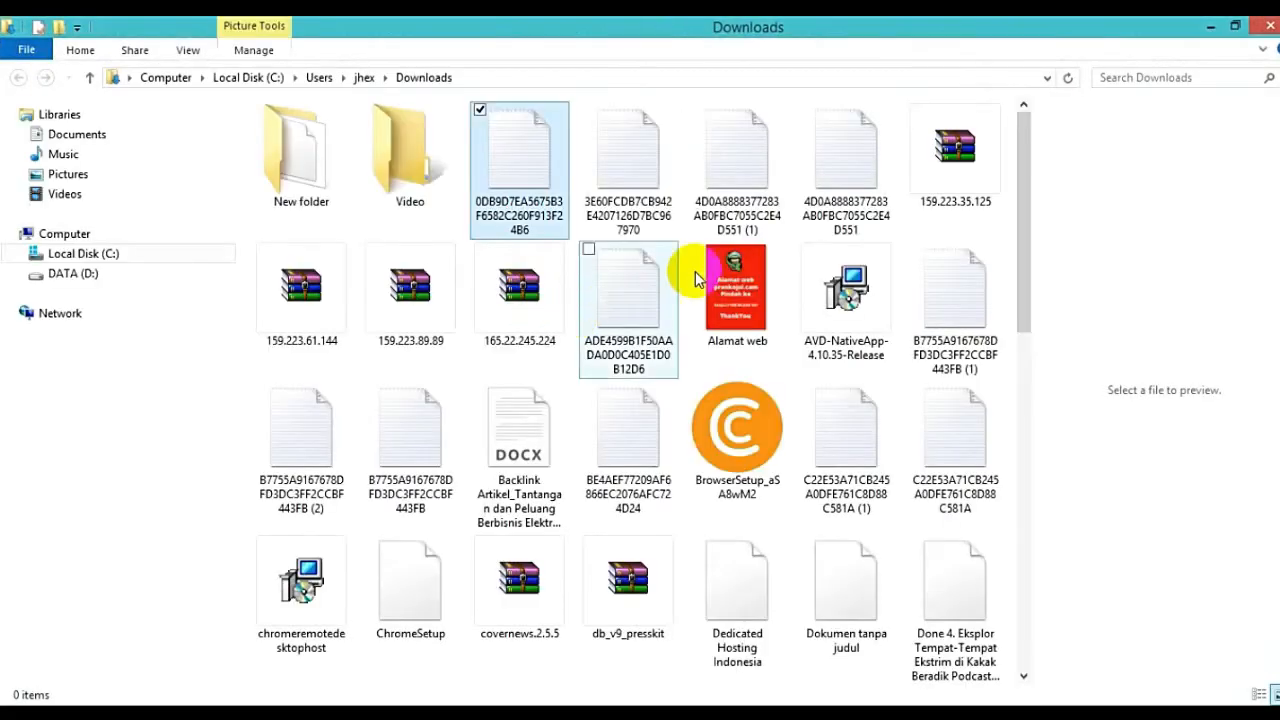
right_click(505, 203)
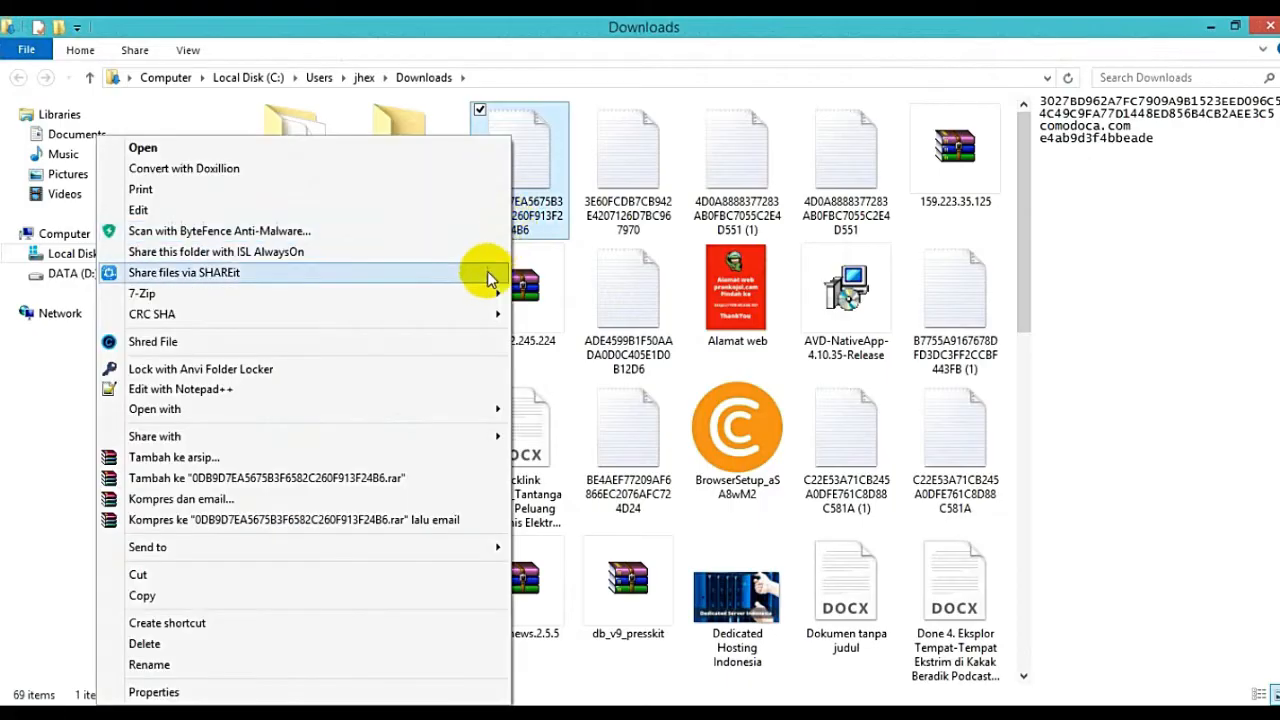
left_click(206, 574)
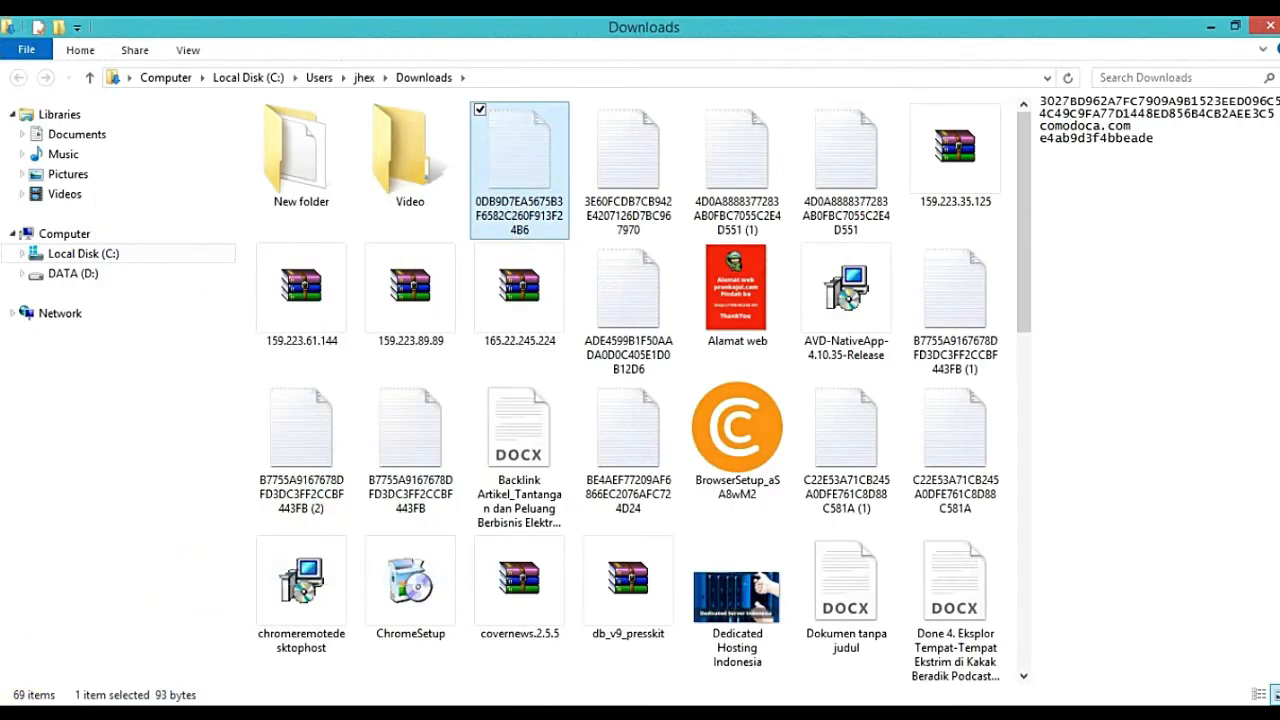
left_click(63, 651)
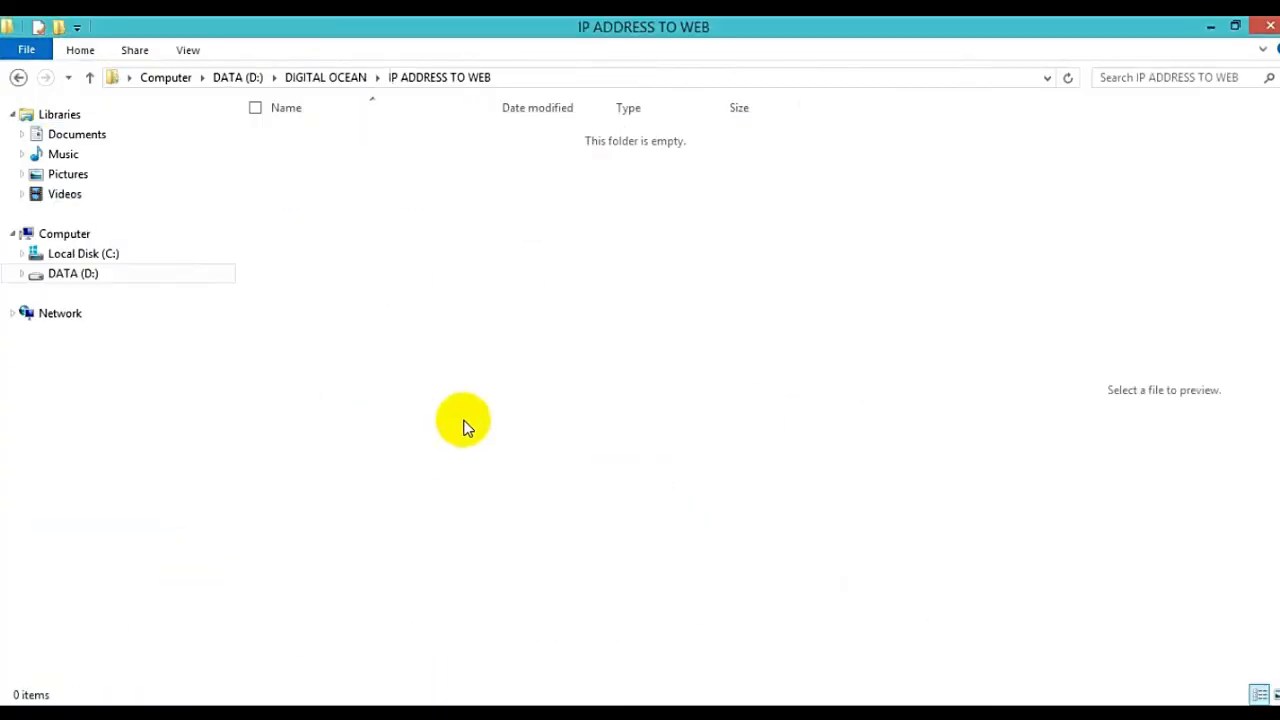
right_click(447, 260)
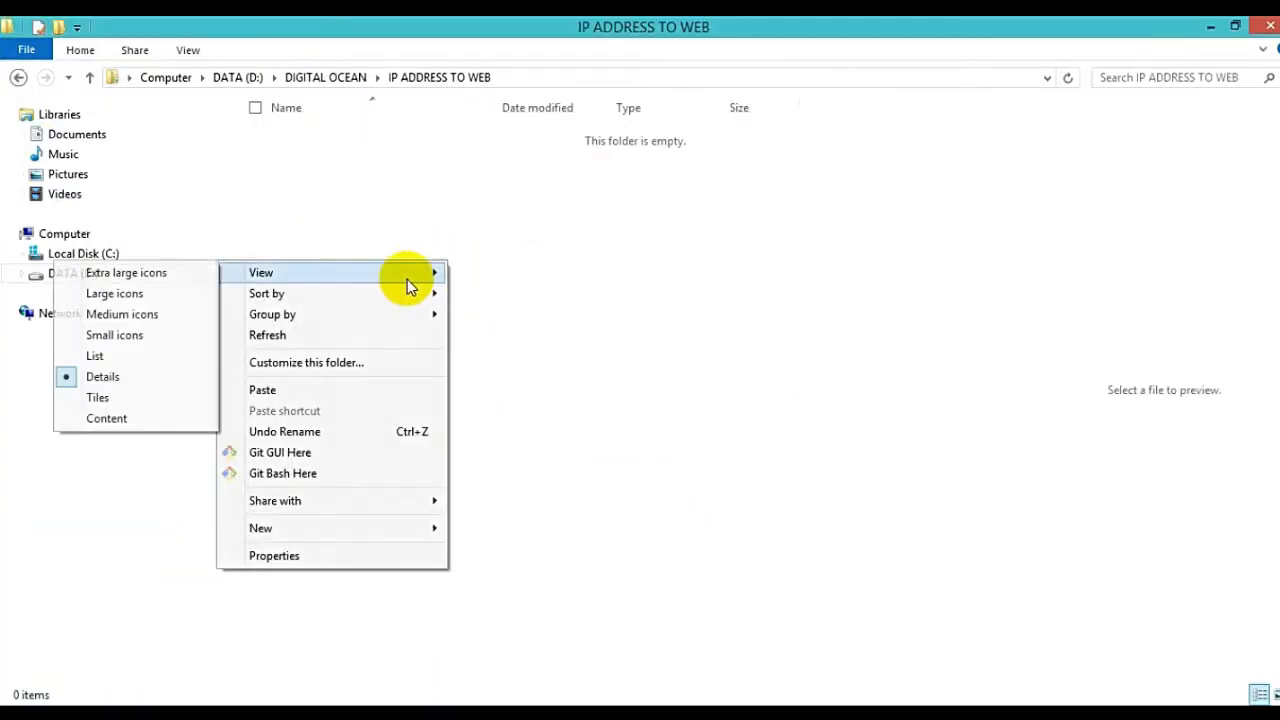
left_click(362, 390)
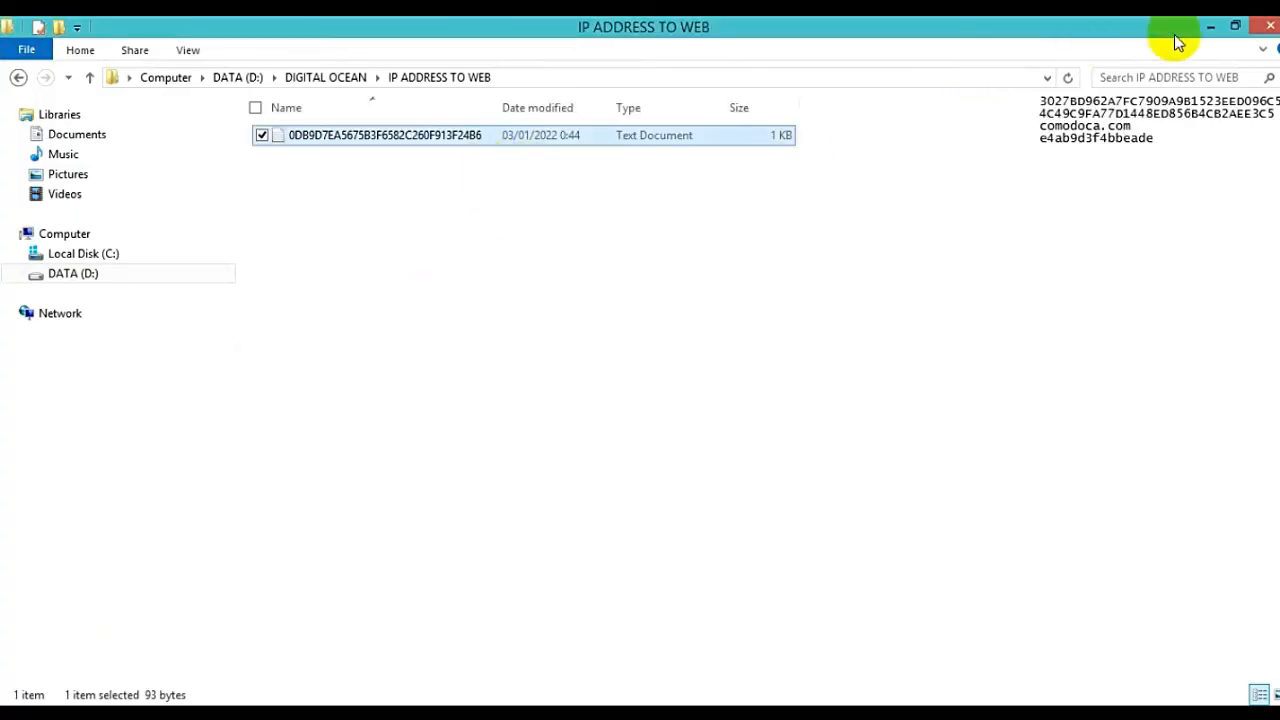
left_click(1210, 26)
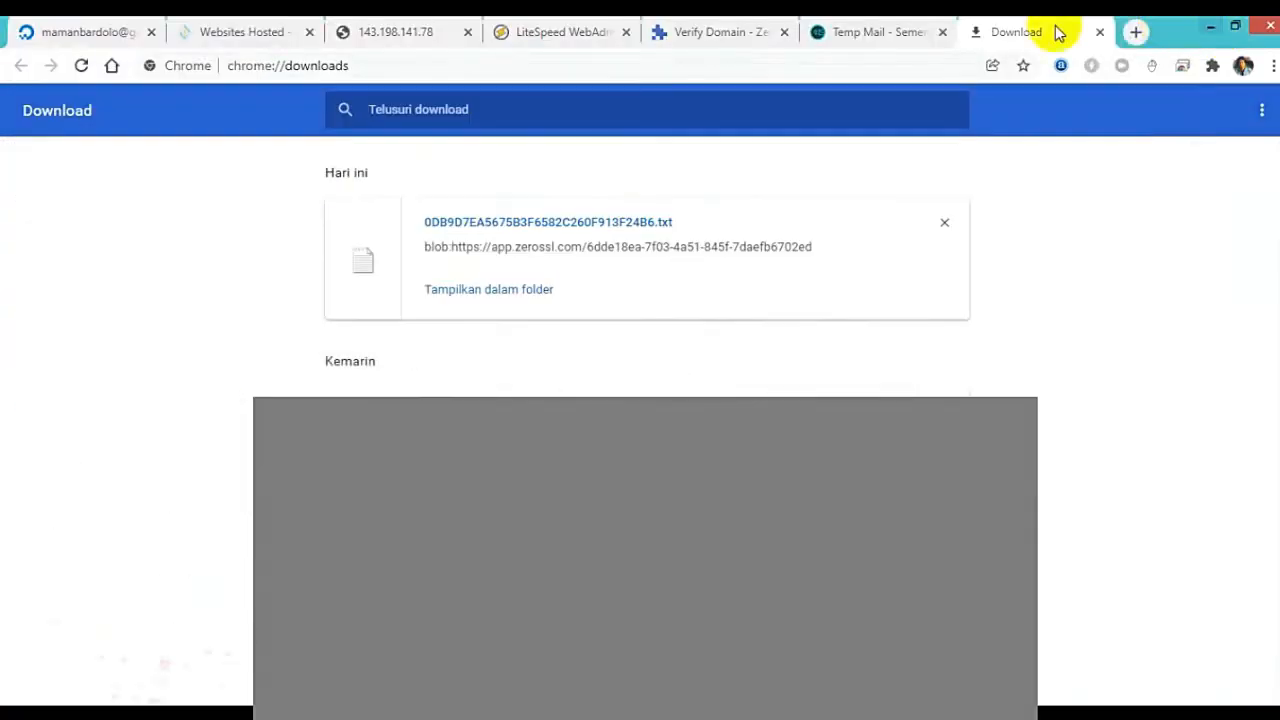
Step: Copy '/.well-known' from the upload path on ZeroSSL's Verify Domain page
left_click(893, 30)
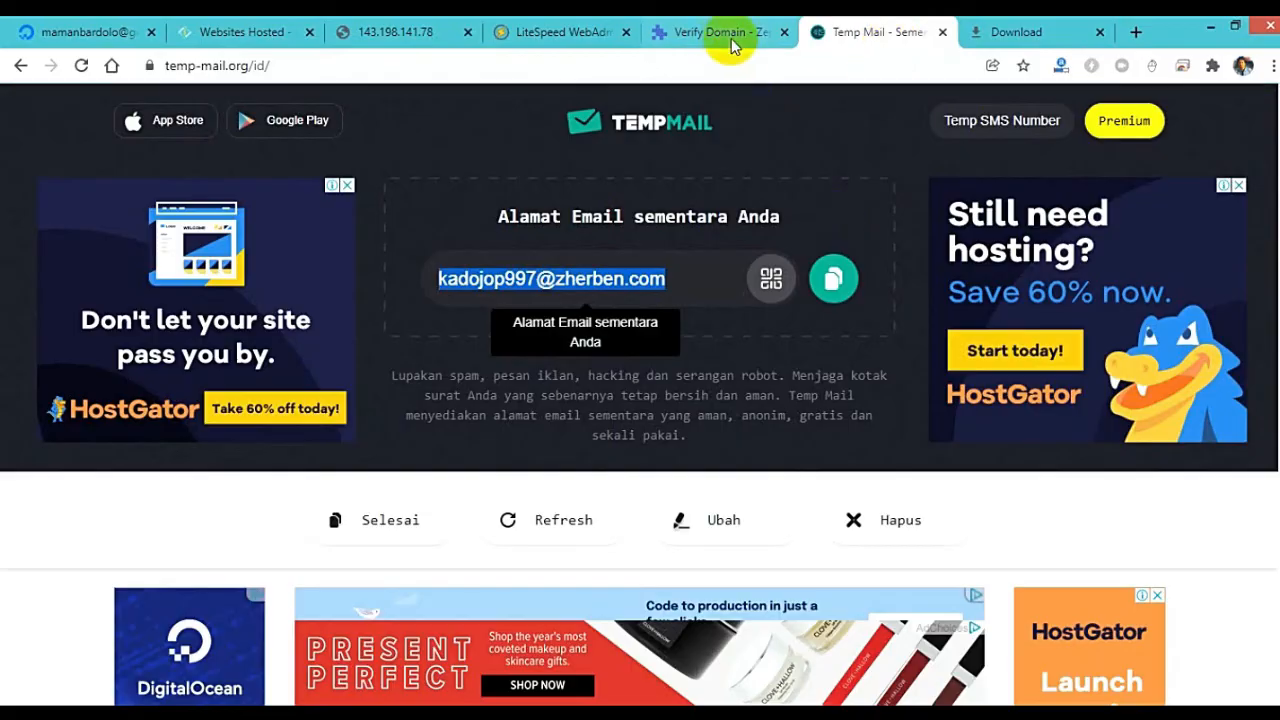
left_click(700, 30)
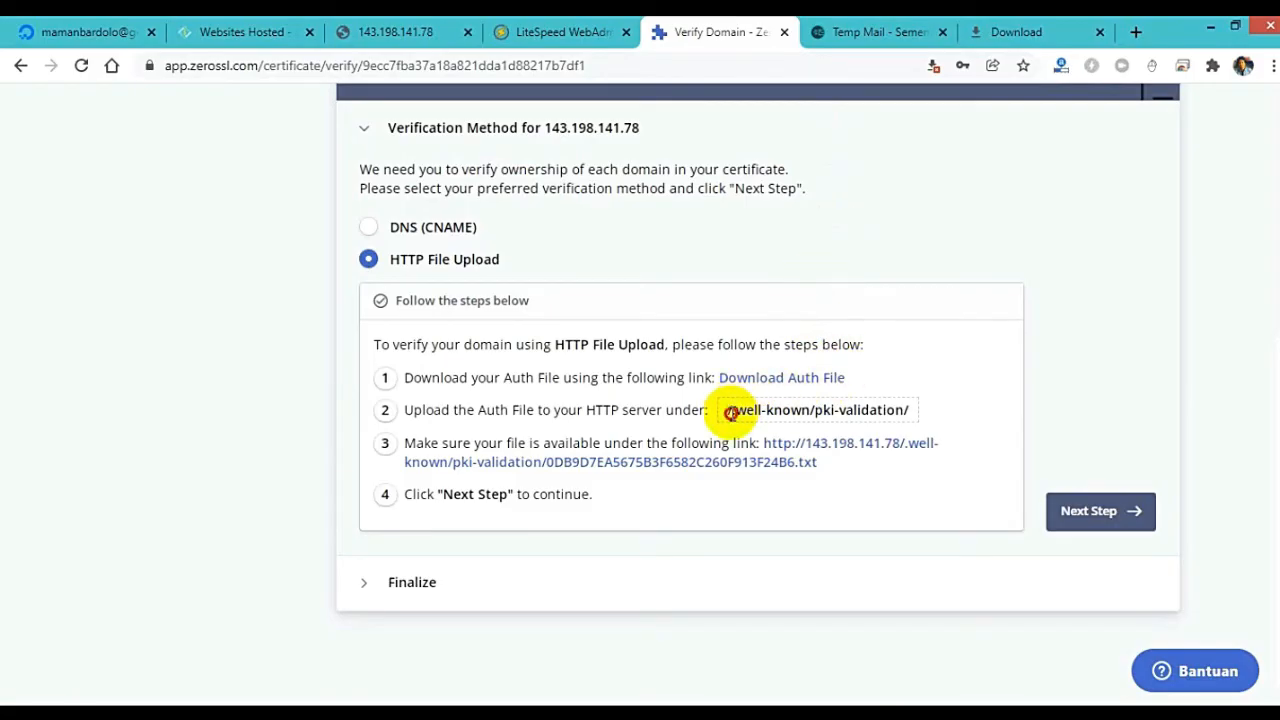
left_click_drag(731, 412, 812, 410)
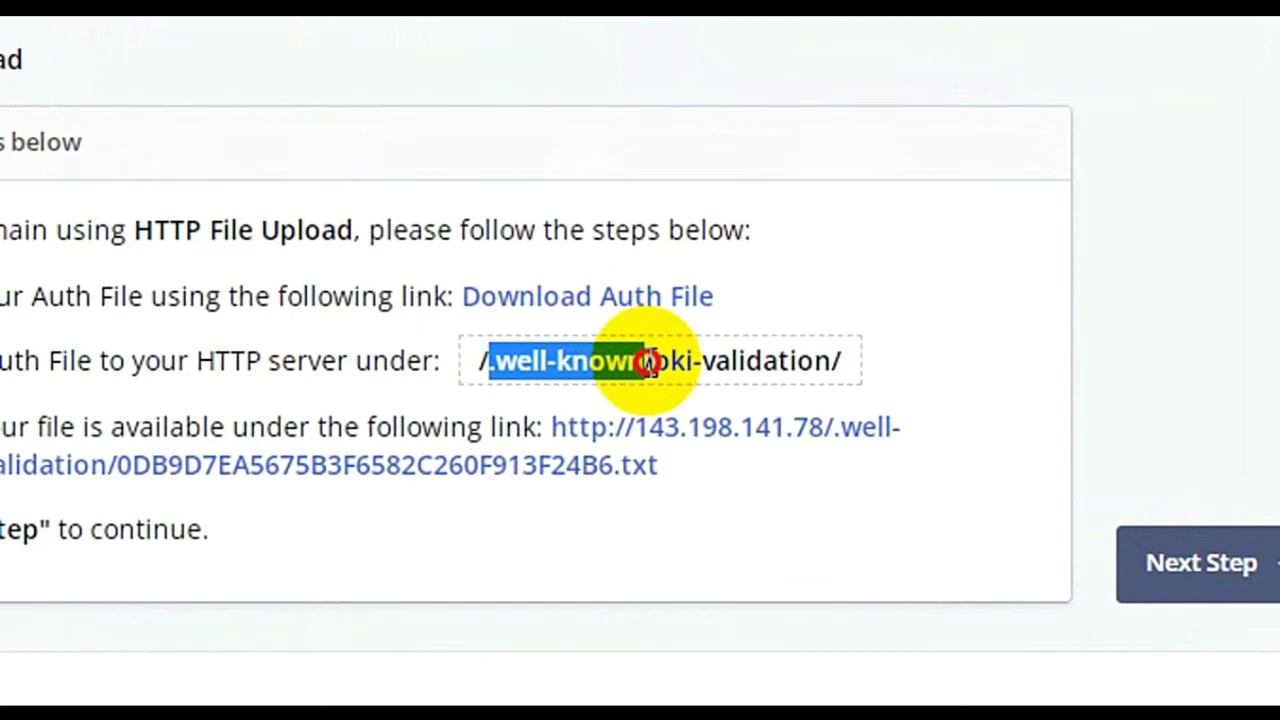
left_click_drag(648, 365, 628, 330)
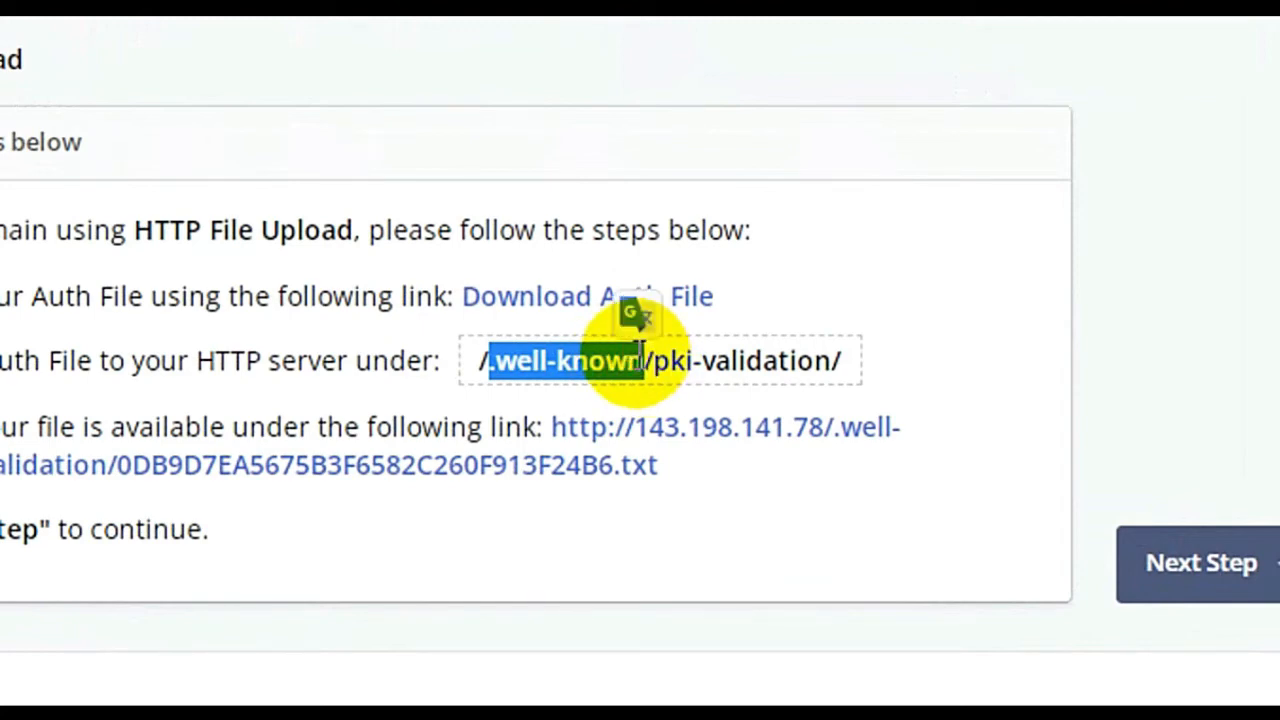
right_click(554, 368)
left_click(624, 404)
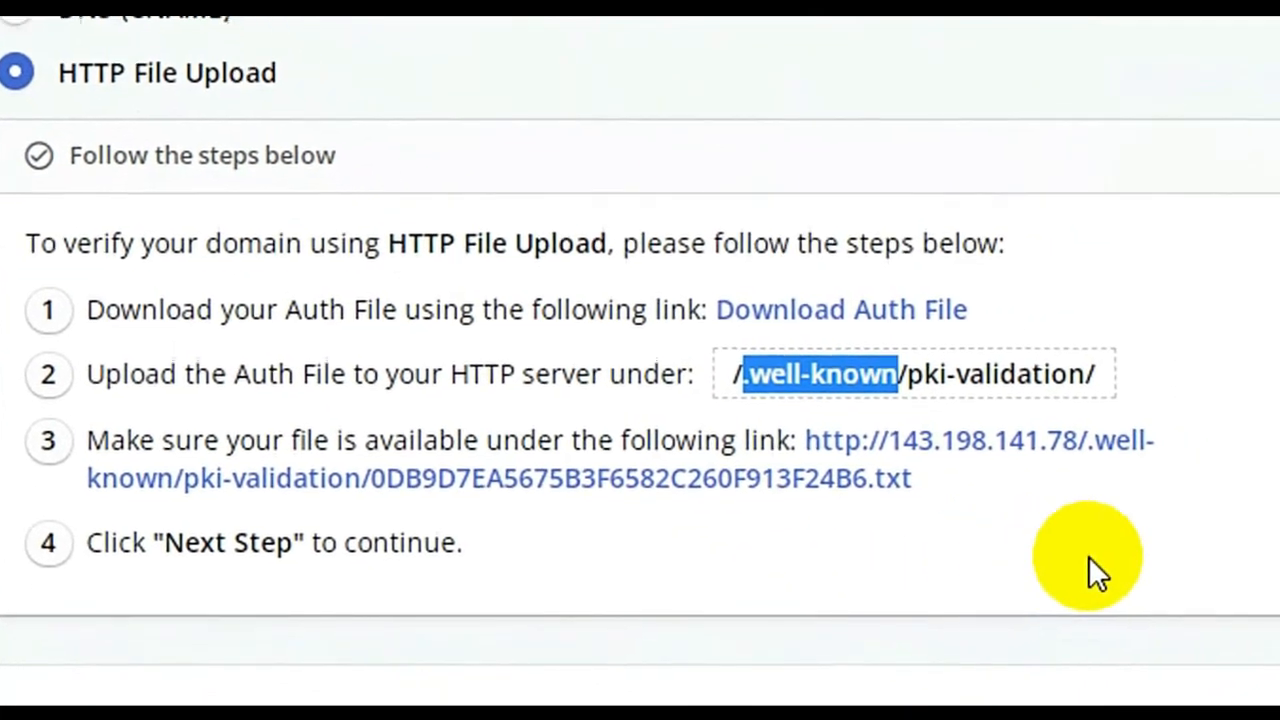
left_click(1018, 535)
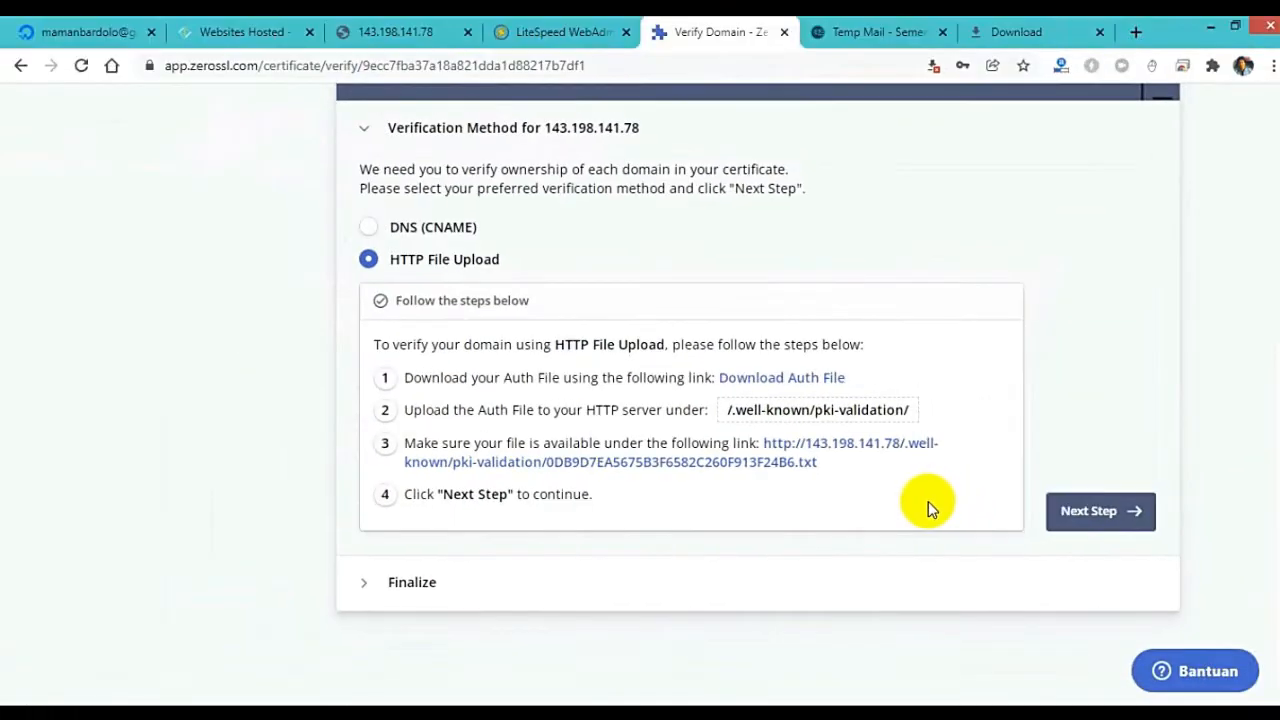
Step: Switch to the CyberPanel websites tab and clear the highlighted IP address text
left_click(245, 32)
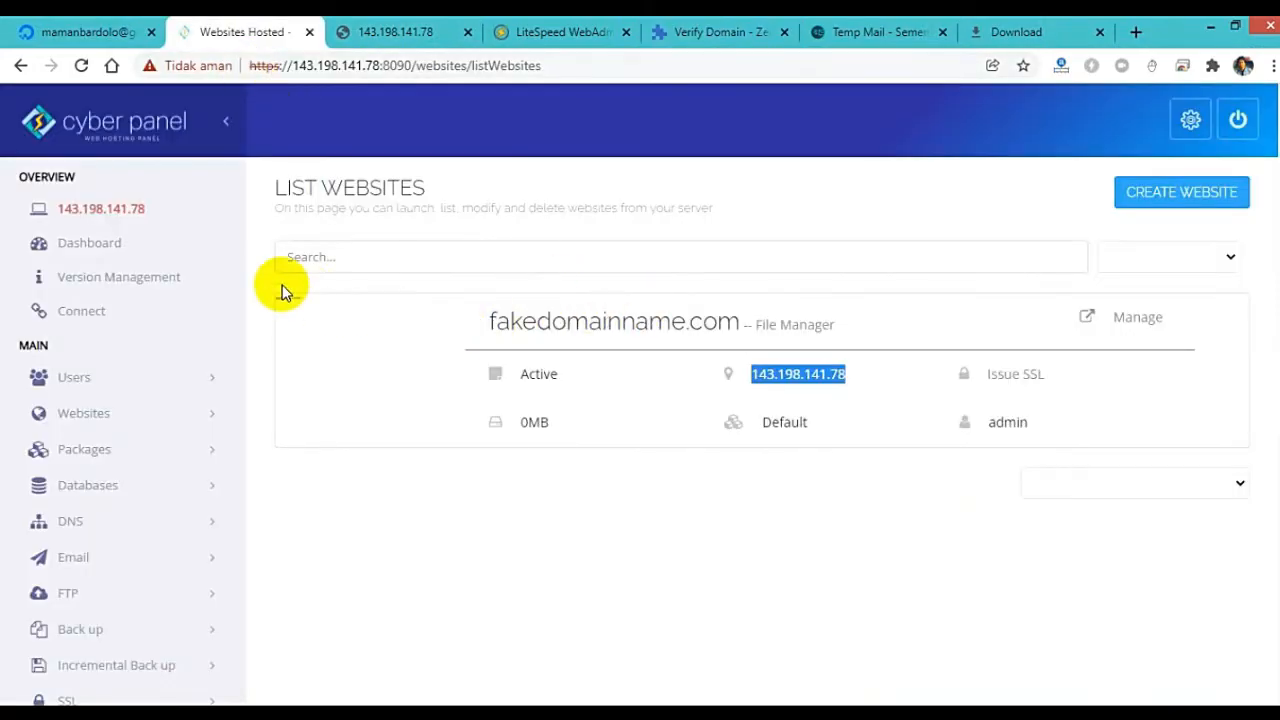
scroll(282, 290, "down", 1)
scroll(282, 290, "up", 1)
scroll(282, 290, "down", 1)
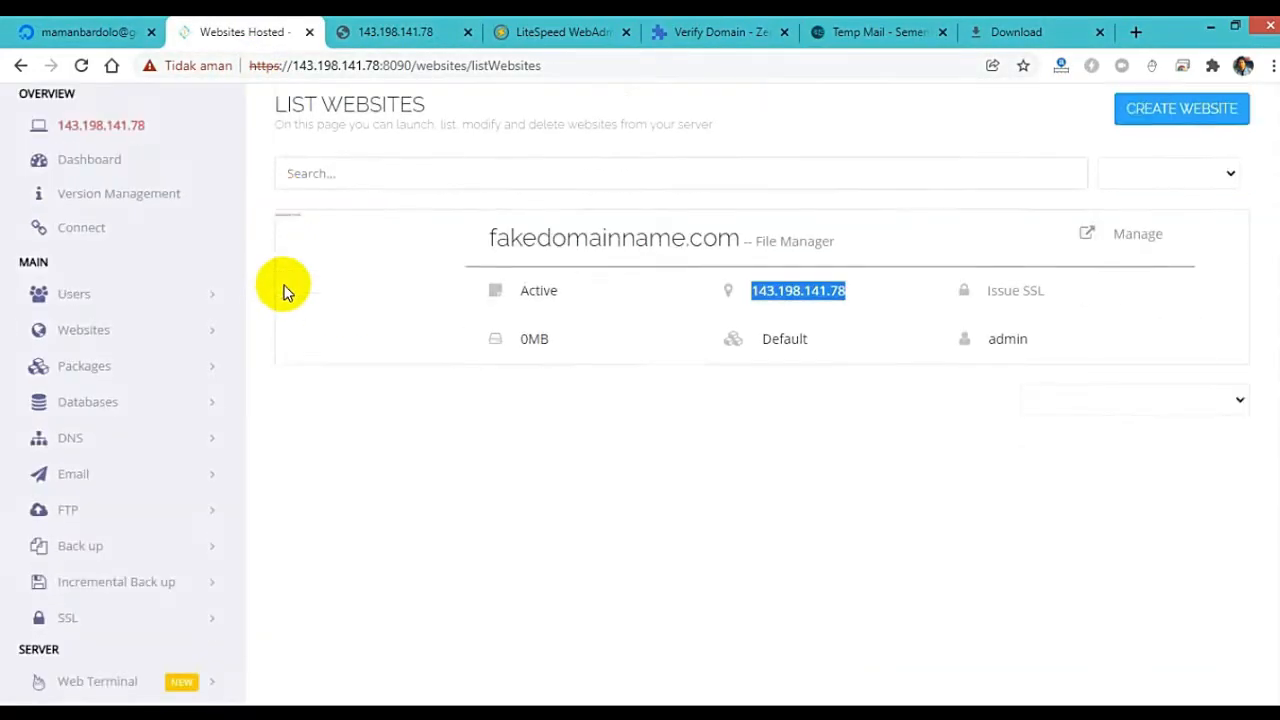
scroll(285, 289, "down", 4)
scroll(288, 288, "up", 5)
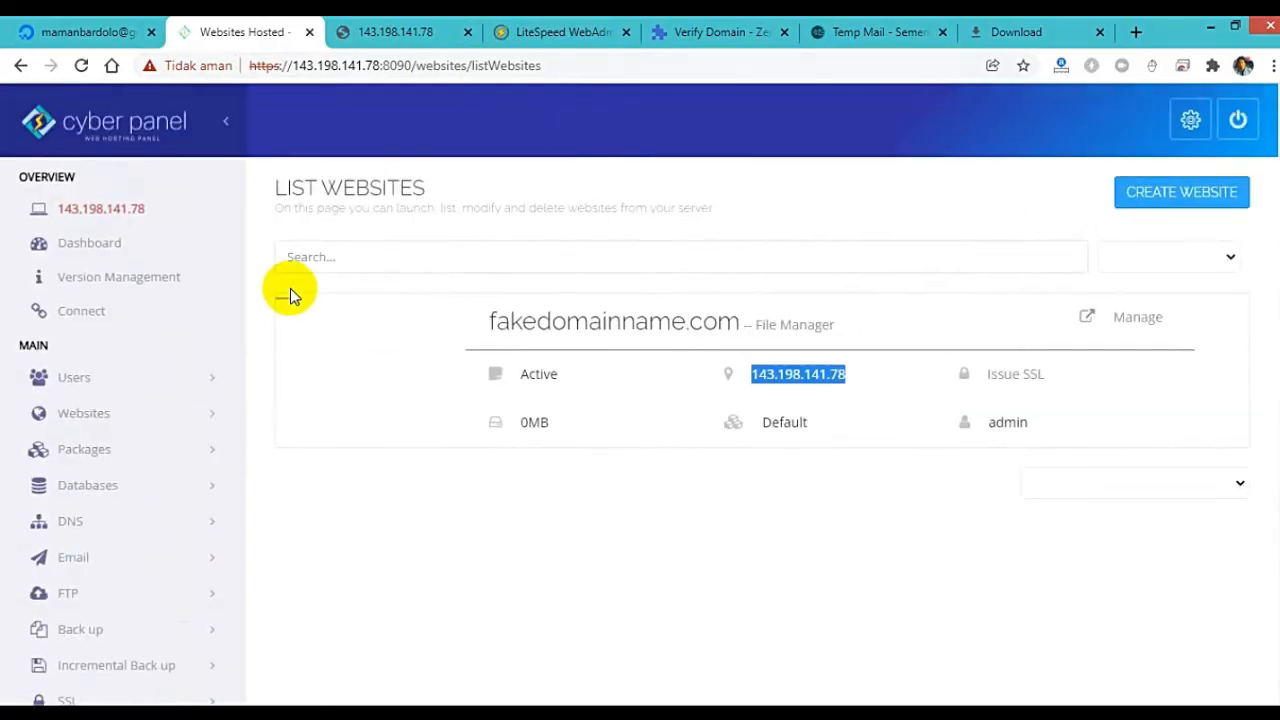
scroll(343, 330, "down", 5)
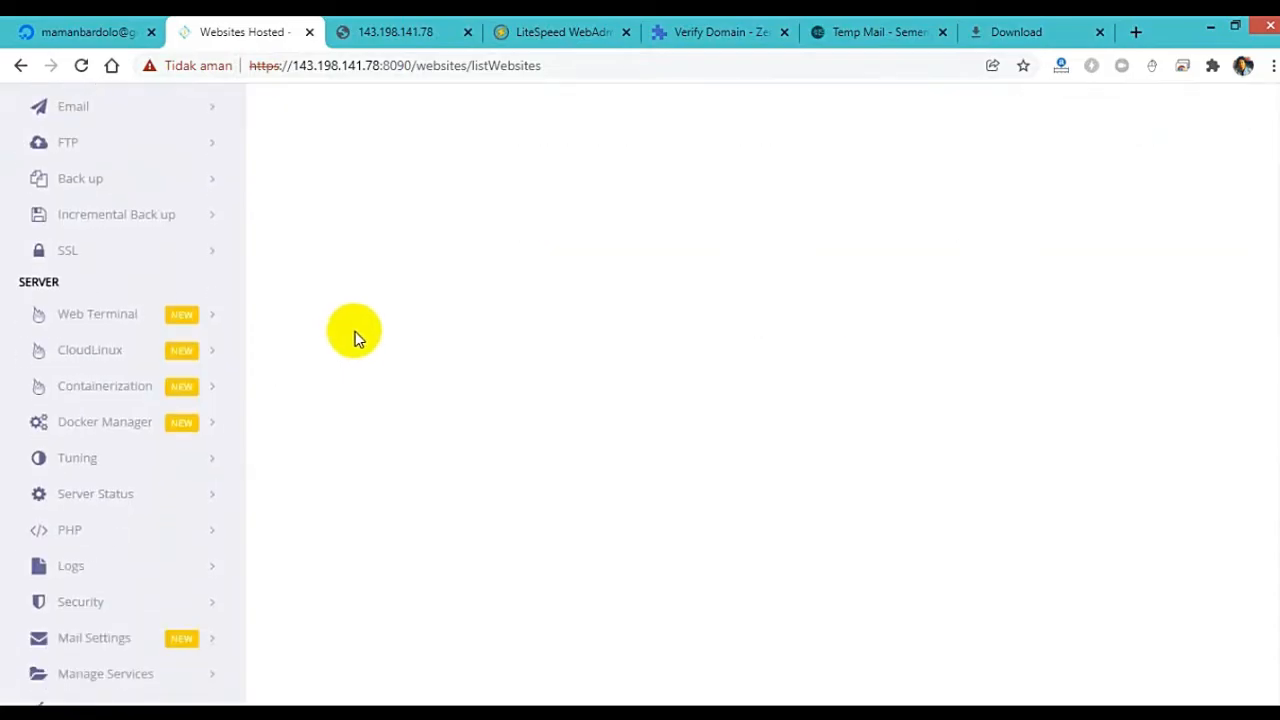
scroll(355, 338, "down", 1)
scroll(360, 338, "up", 6)
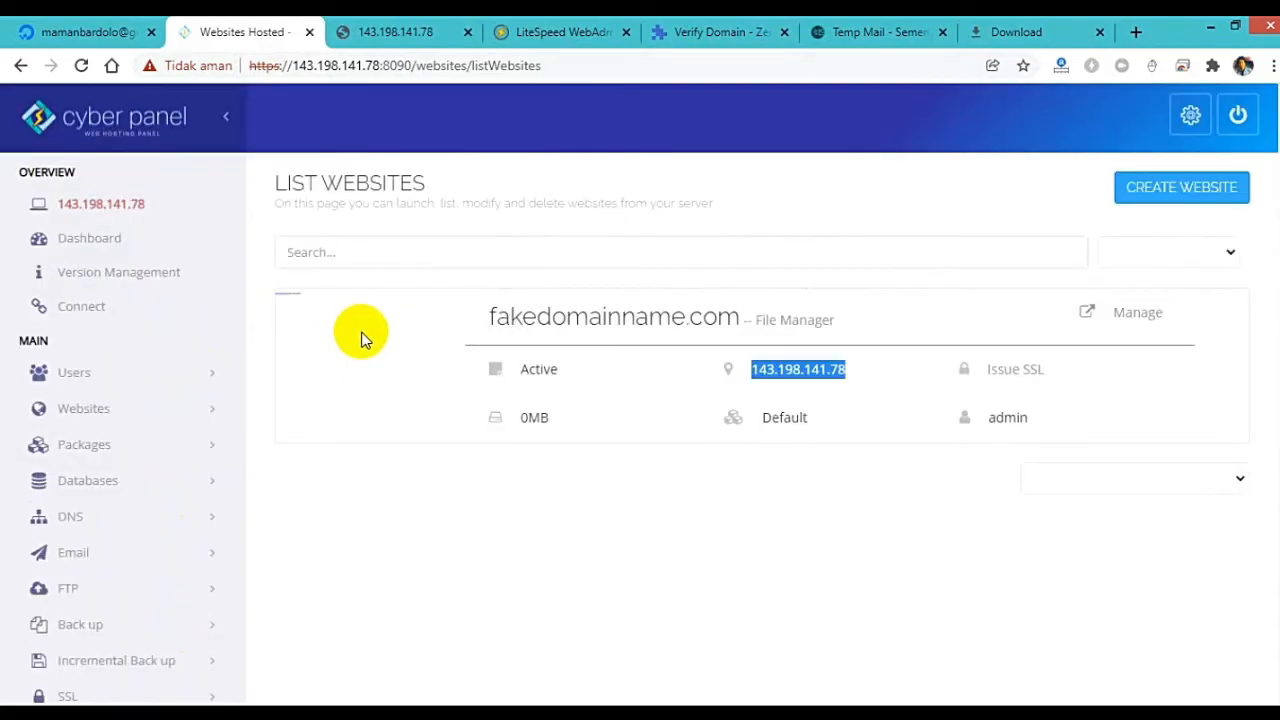
left_click(417, 480)
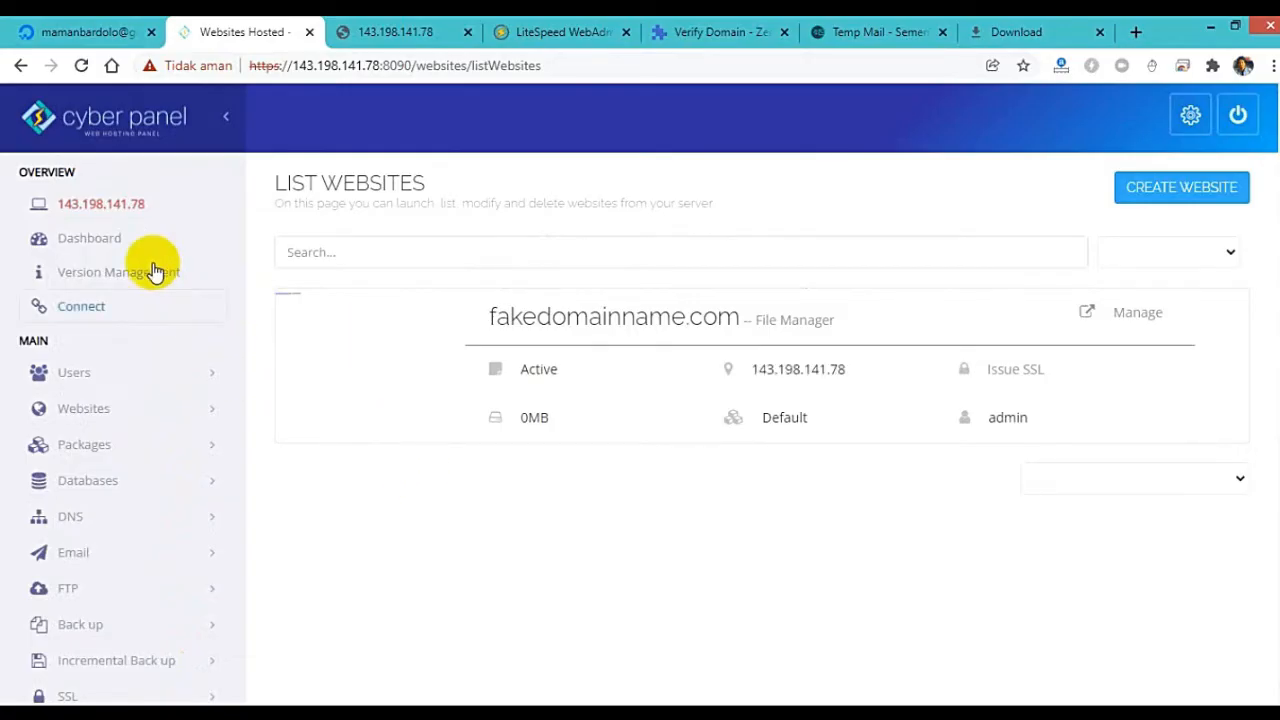
Step: Go to Dashboard > Websites > List Website and manage fakedomainname.com
left_click(129, 246)
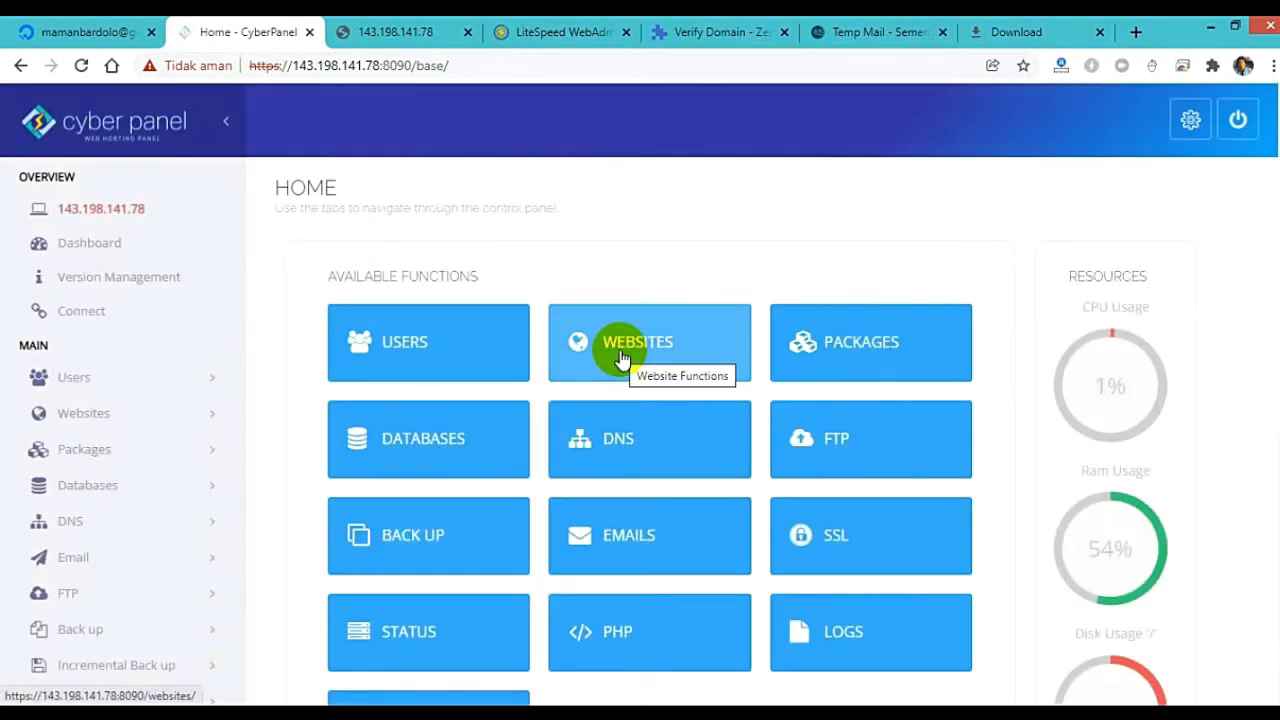
left_click(621, 356)
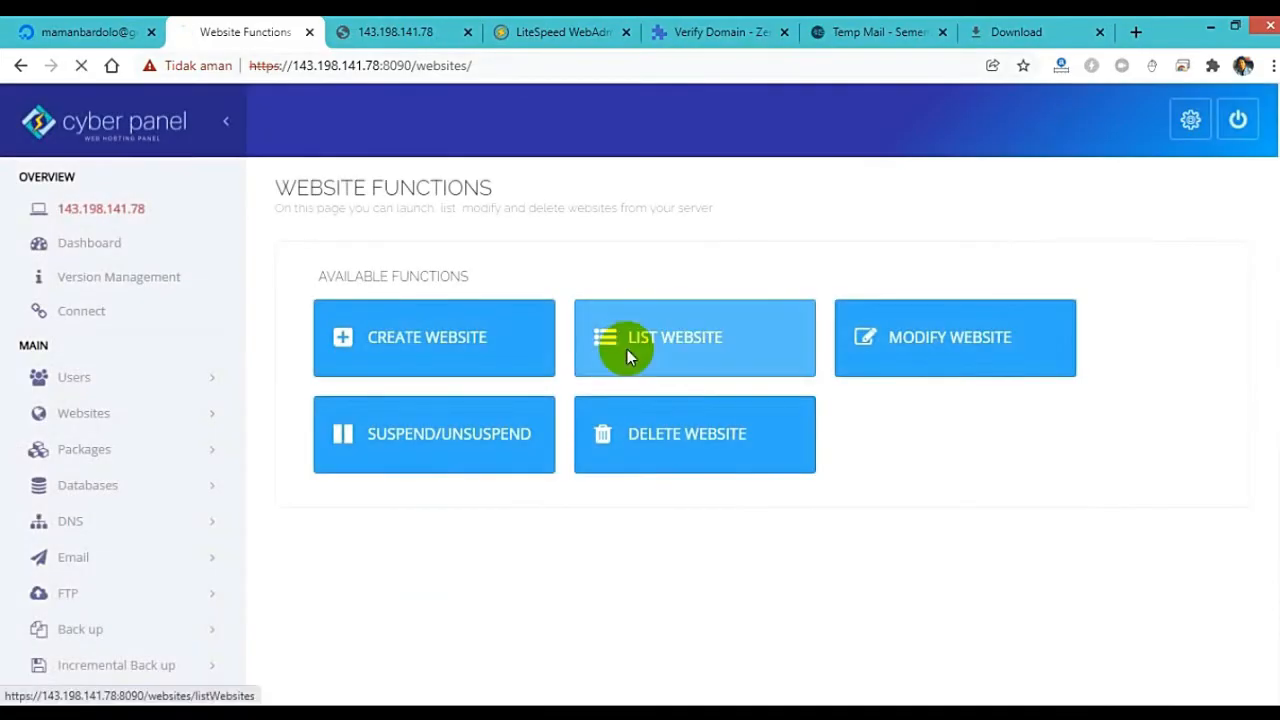
left_click(629, 358)
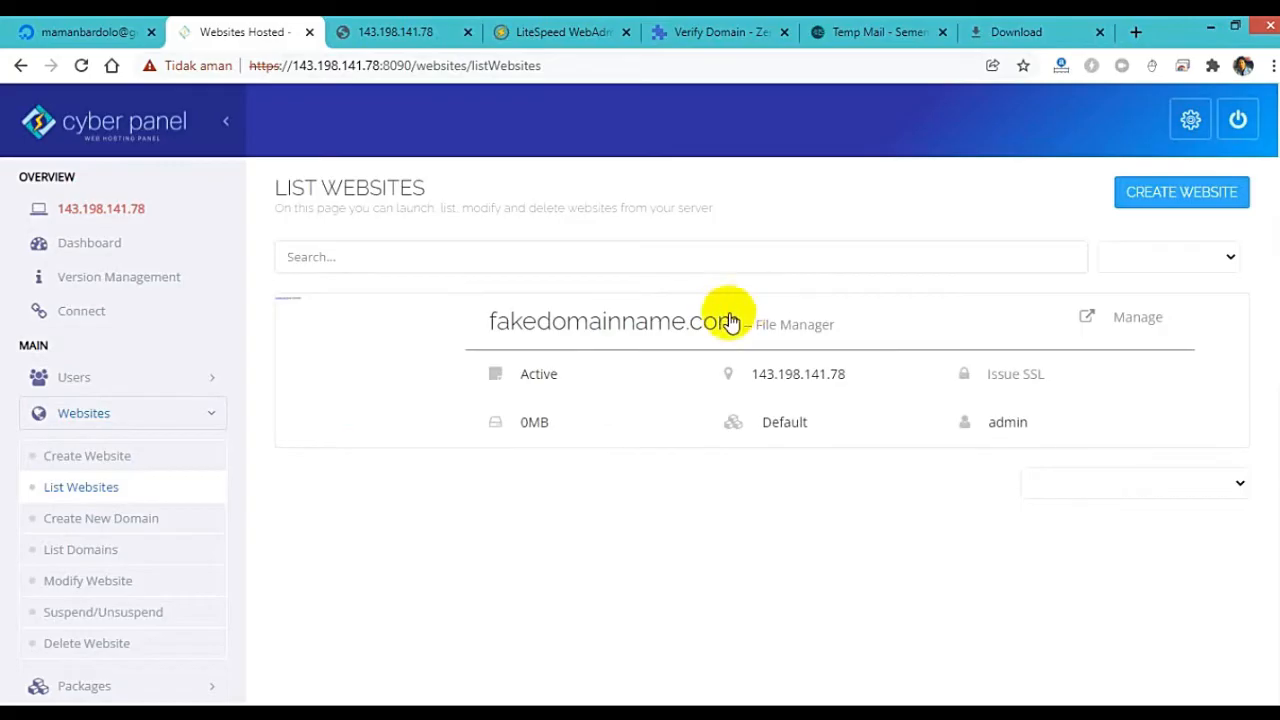
left_click(1127, 325)
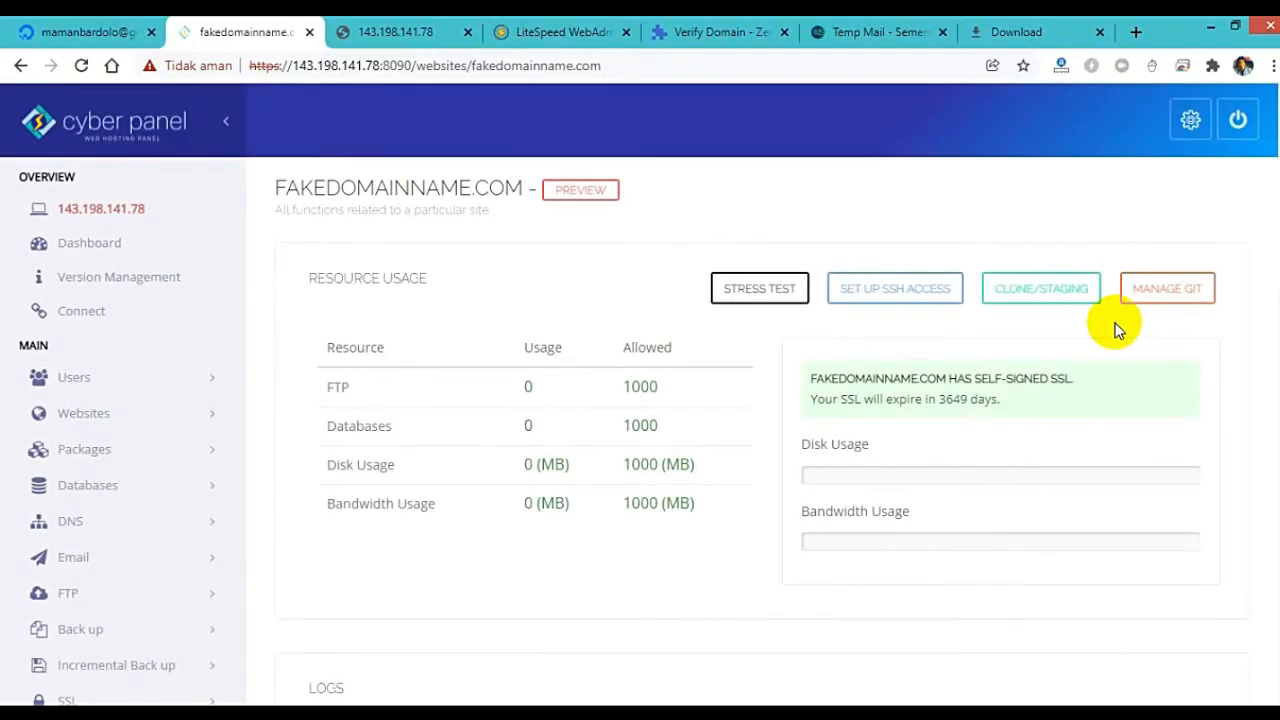
scroll(1089, 332, "down", 9)
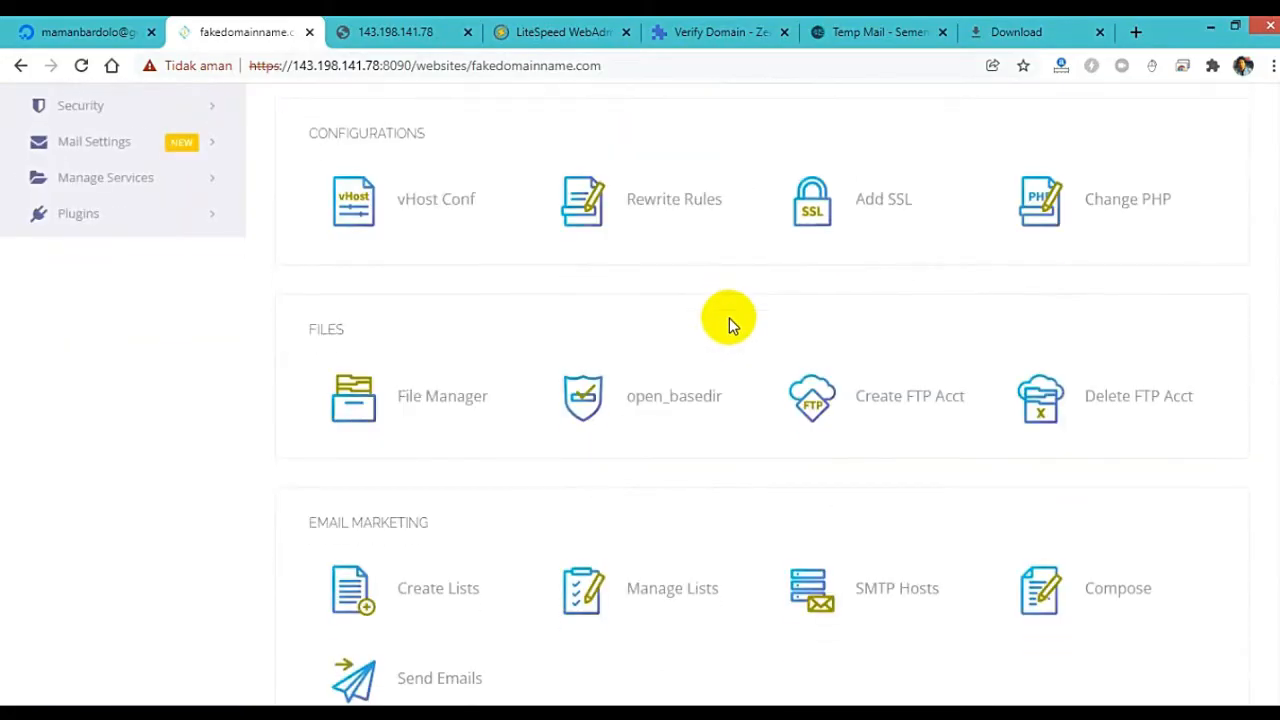
scroll(729, 323, "down", 2)
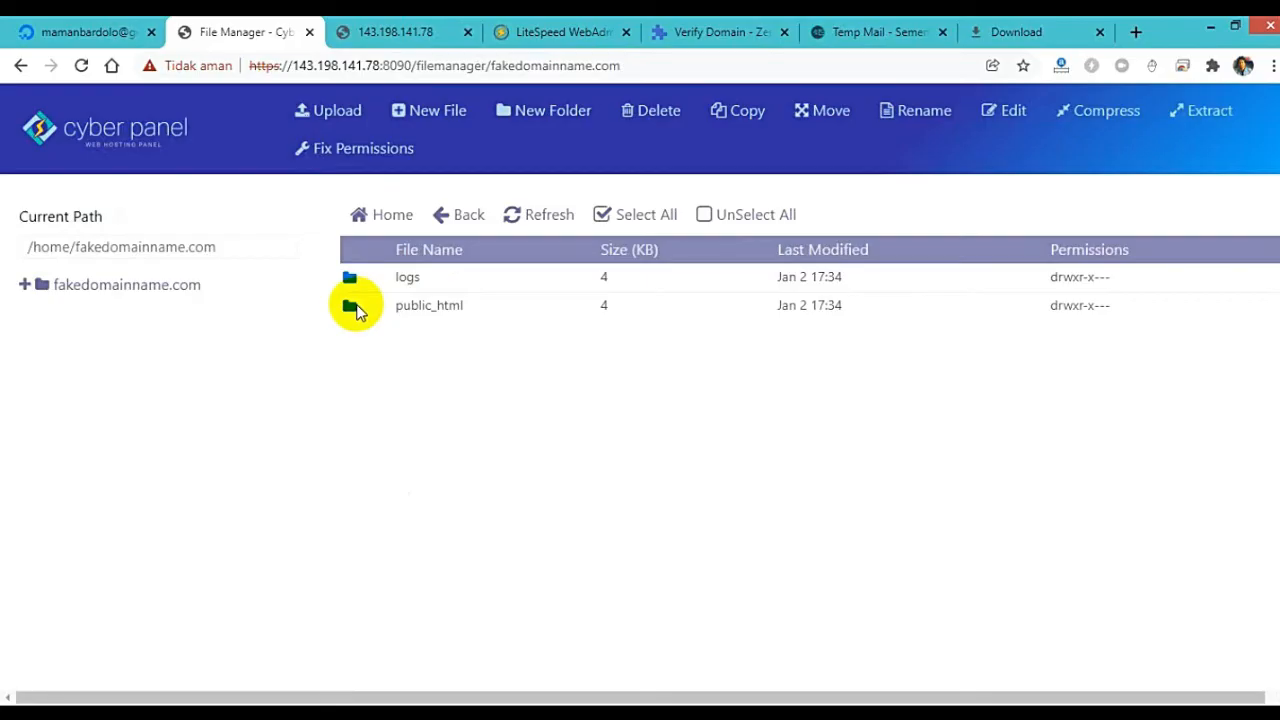
Step: Create a '.well-known' folder inside public_html using the copied name
double_click(357, 308)
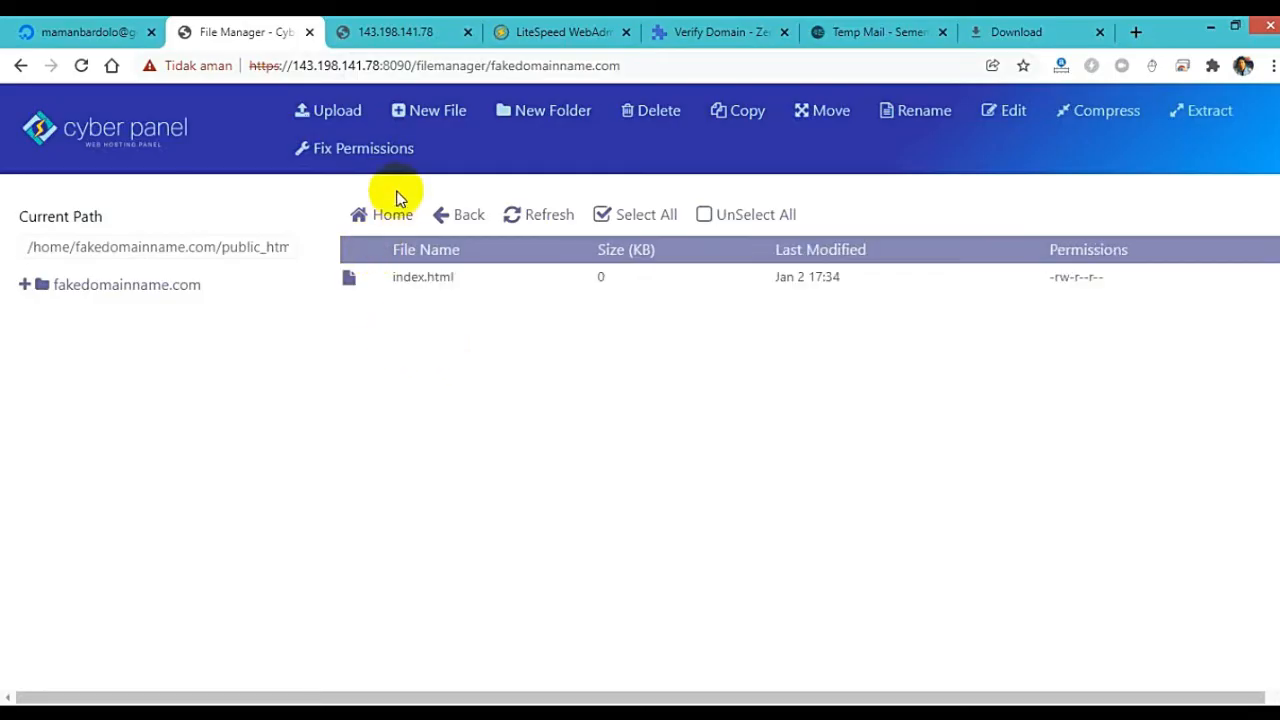
left_click(529, 113)
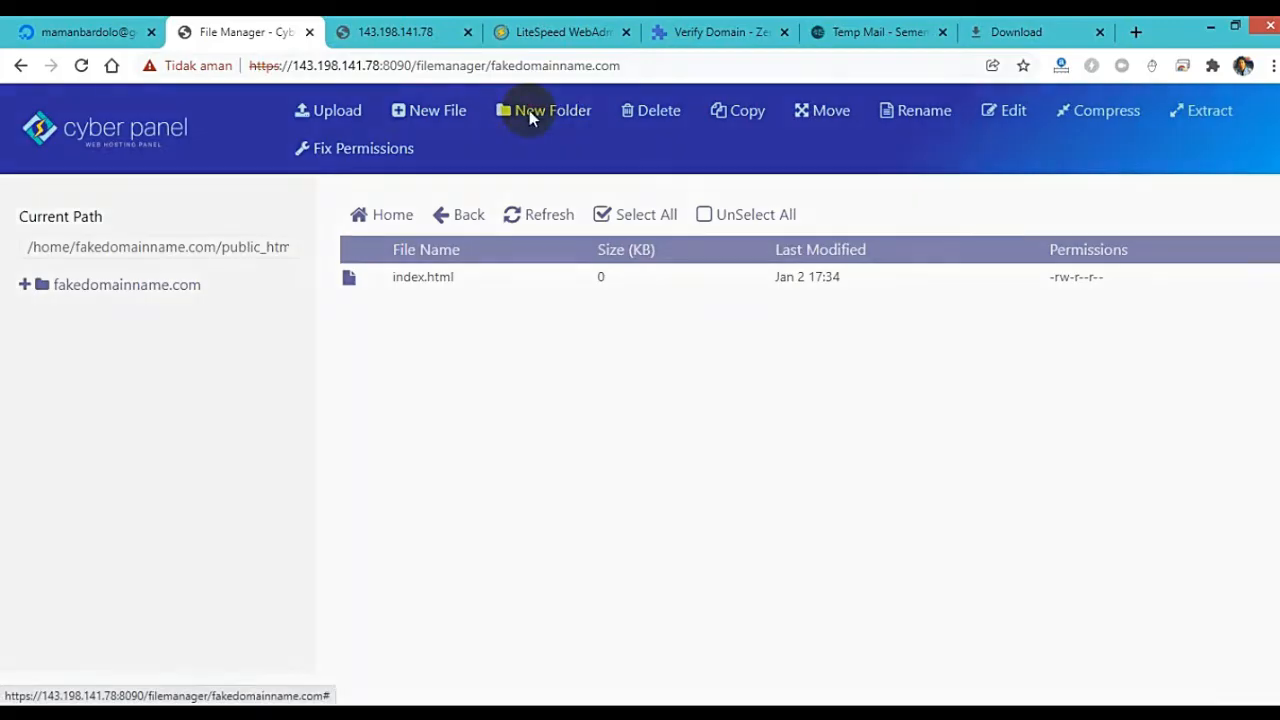
right_click(402, 229)
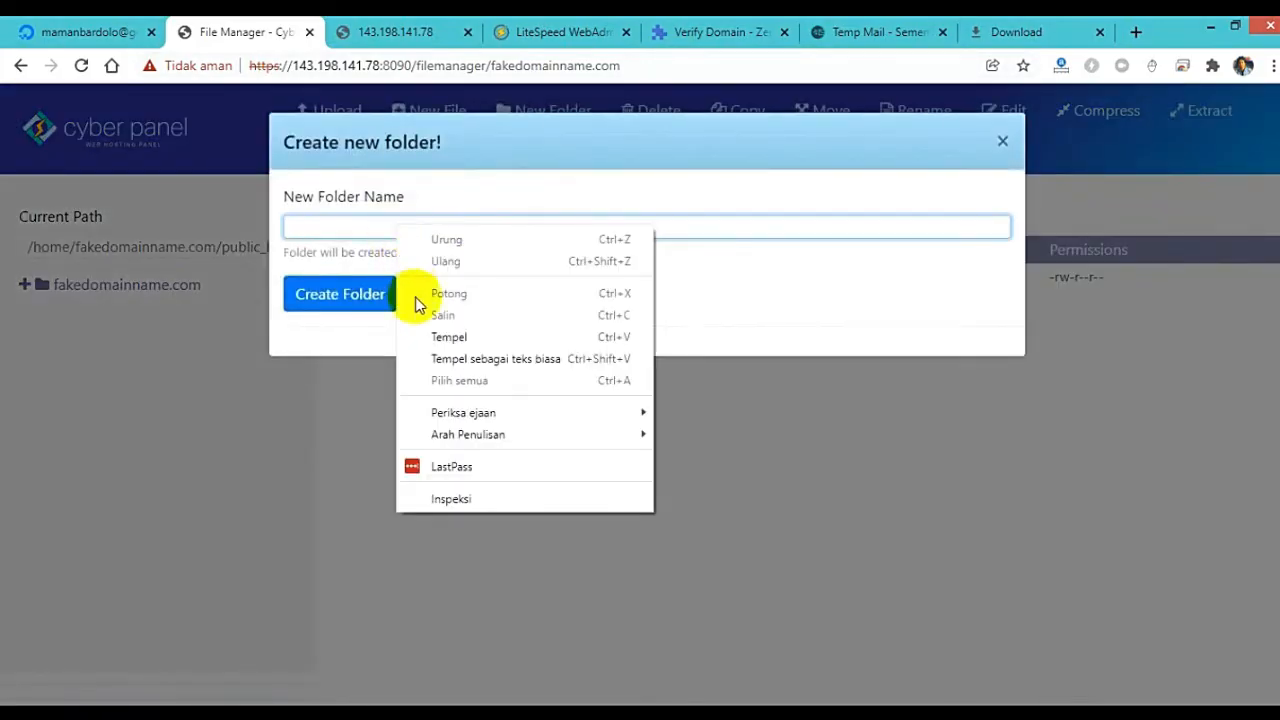
left_click(429, 334)
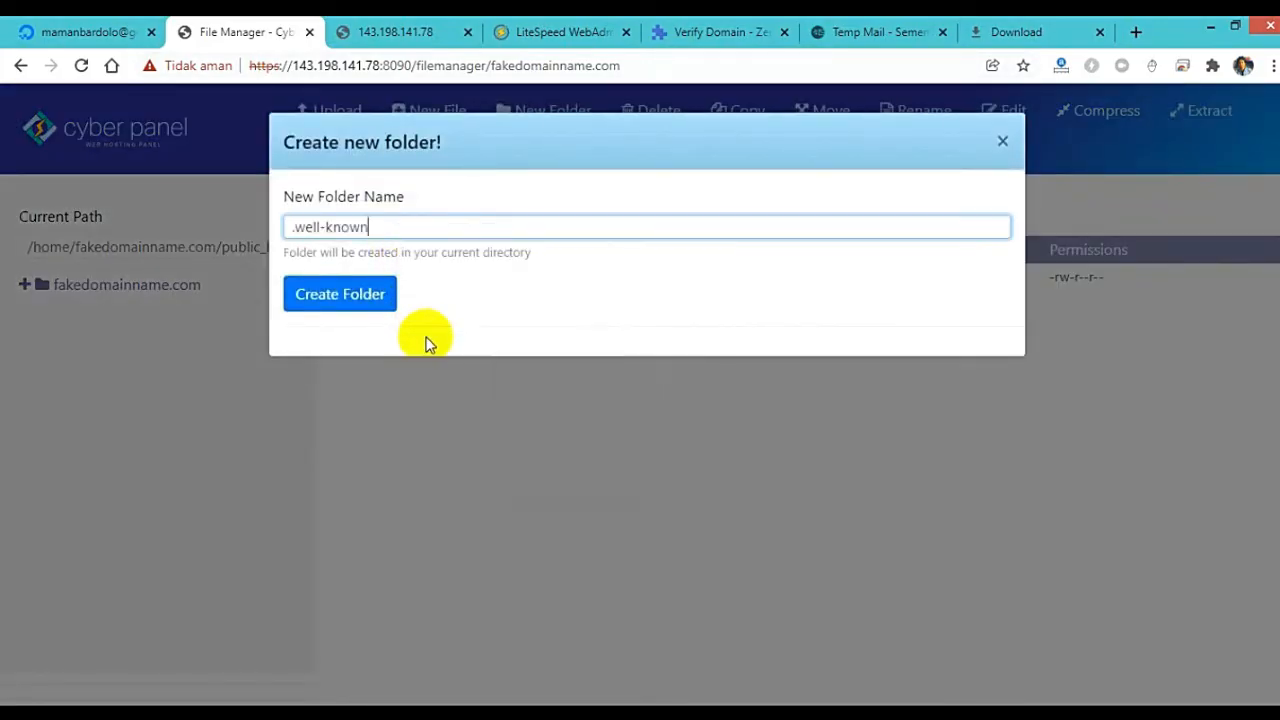
left_click(383, 294)
left_click(591, 399)
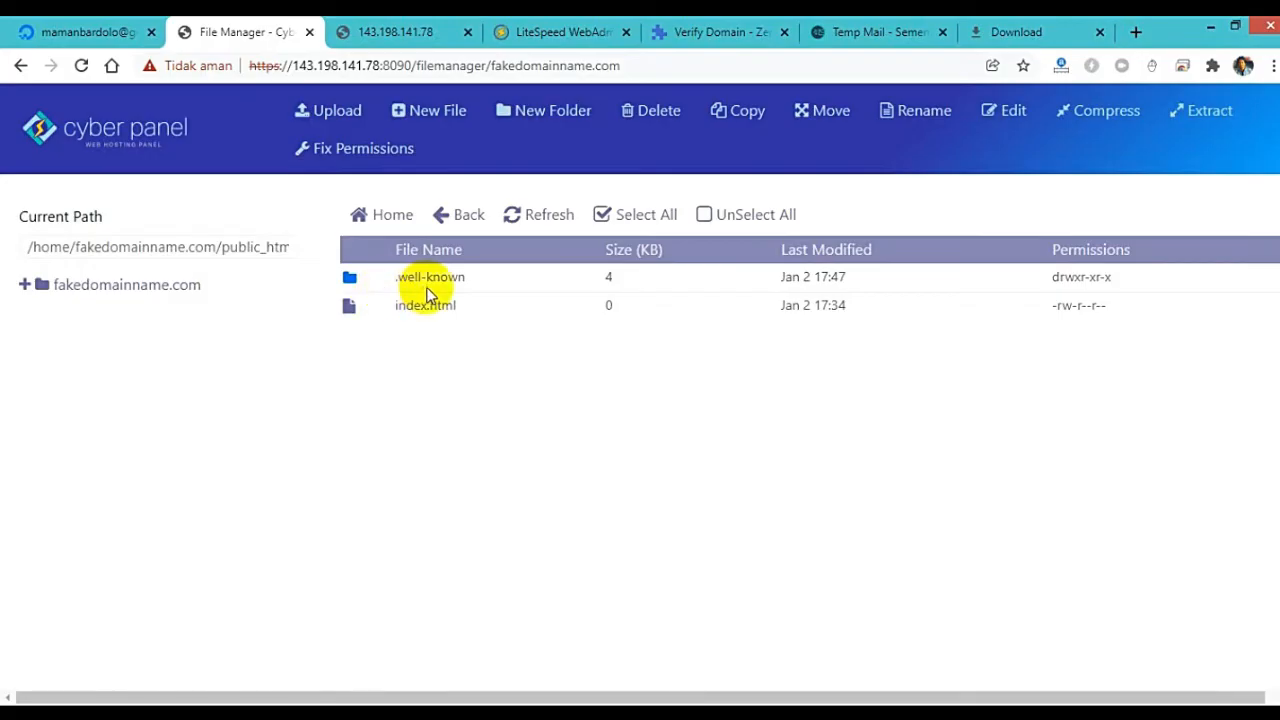
Step: Open the .well-known folder and return to the ZeroSSL verification page
double_click(363, 284)
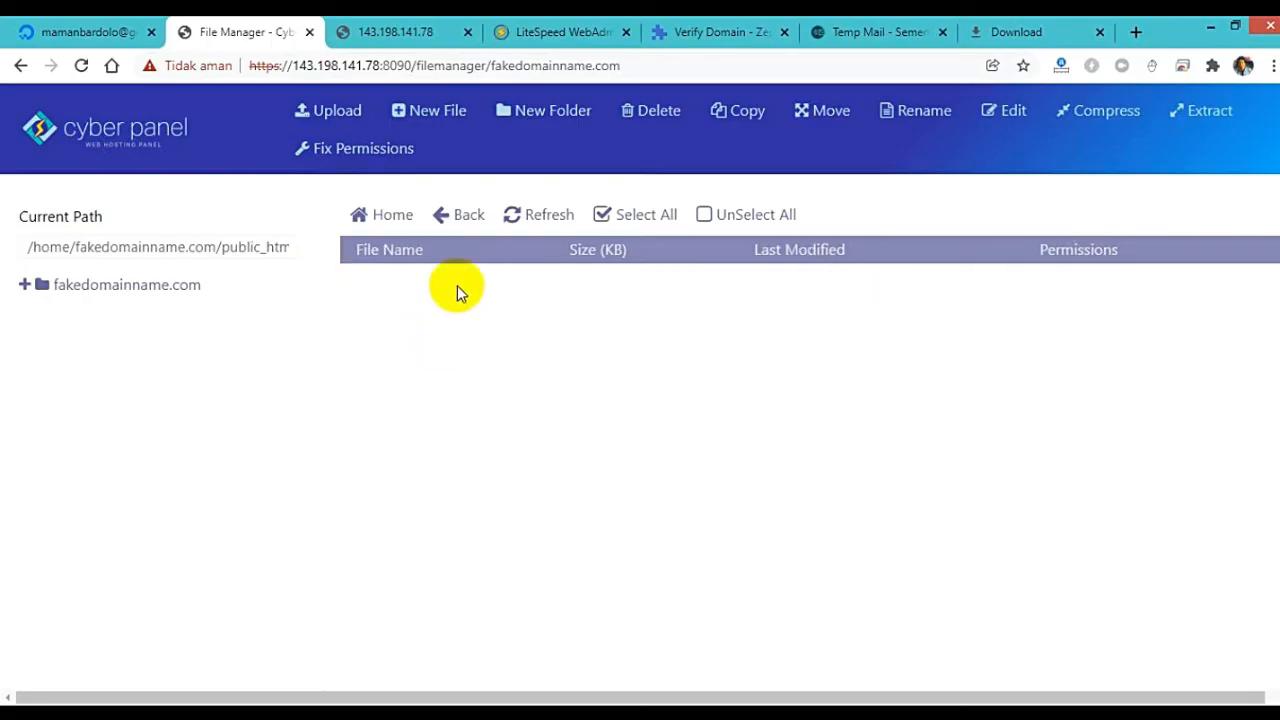
left_click(445, 215)
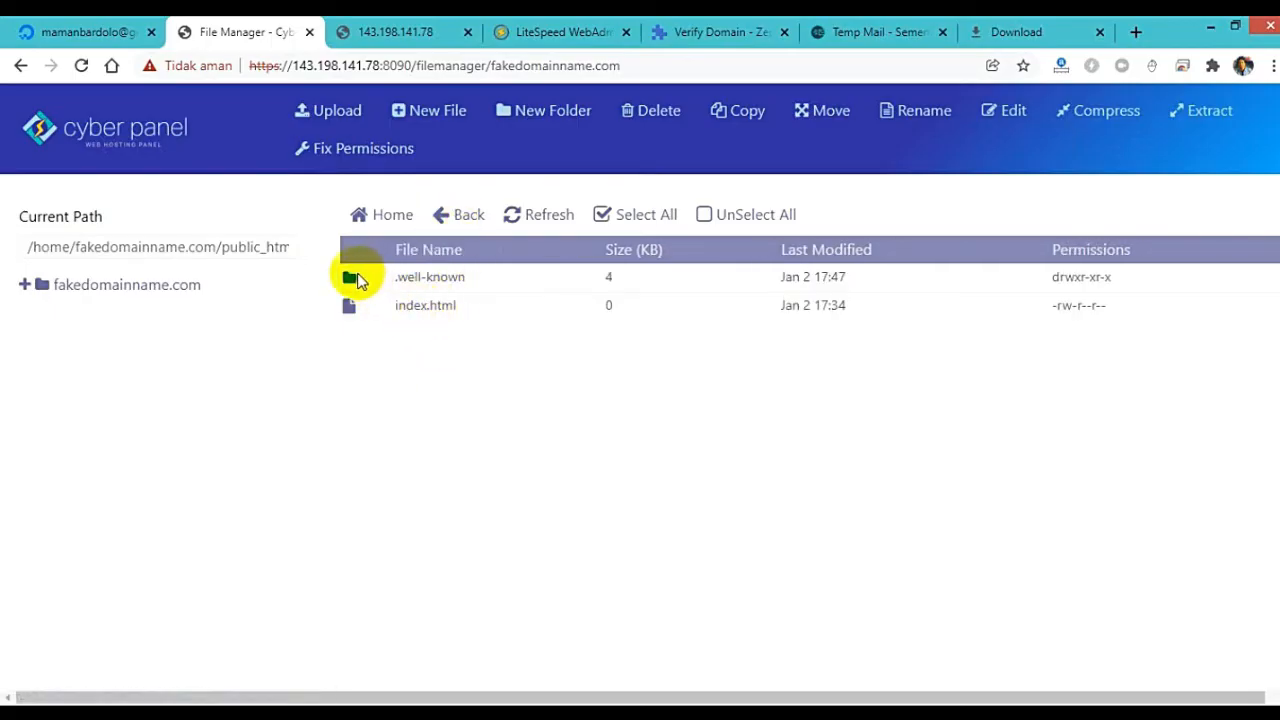
double_click(358, 278)
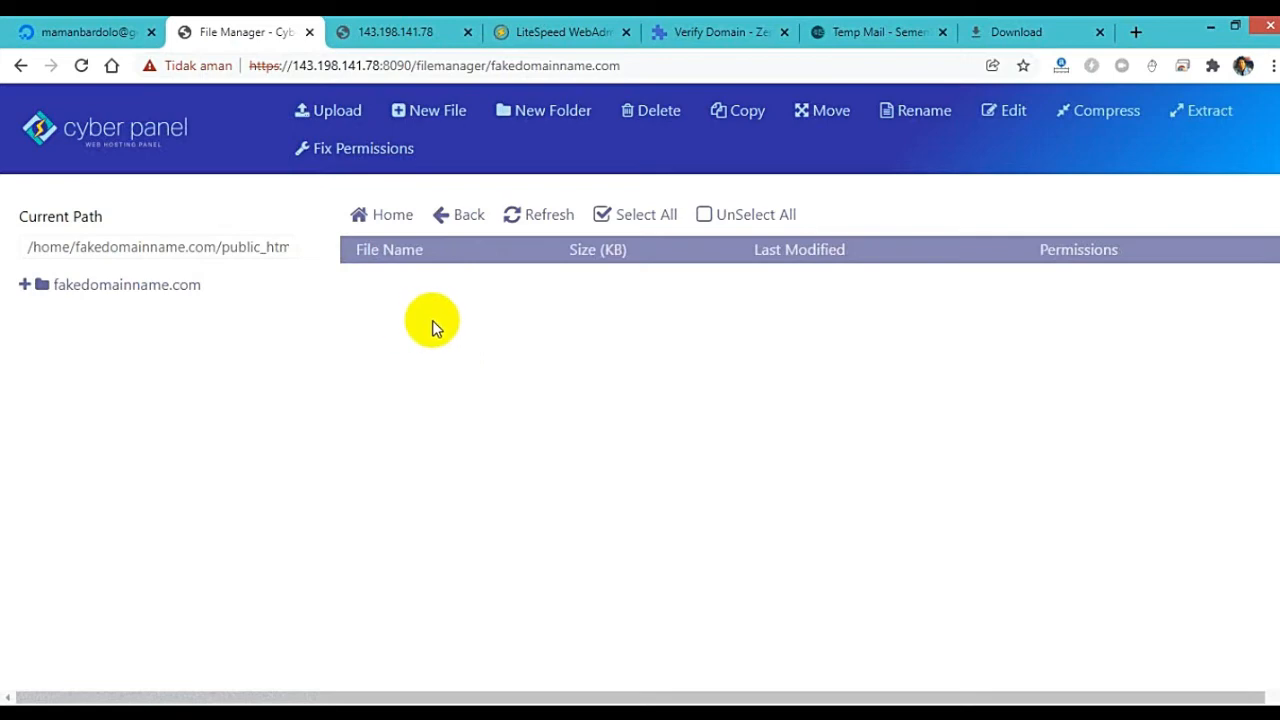
left_click(690, 31)
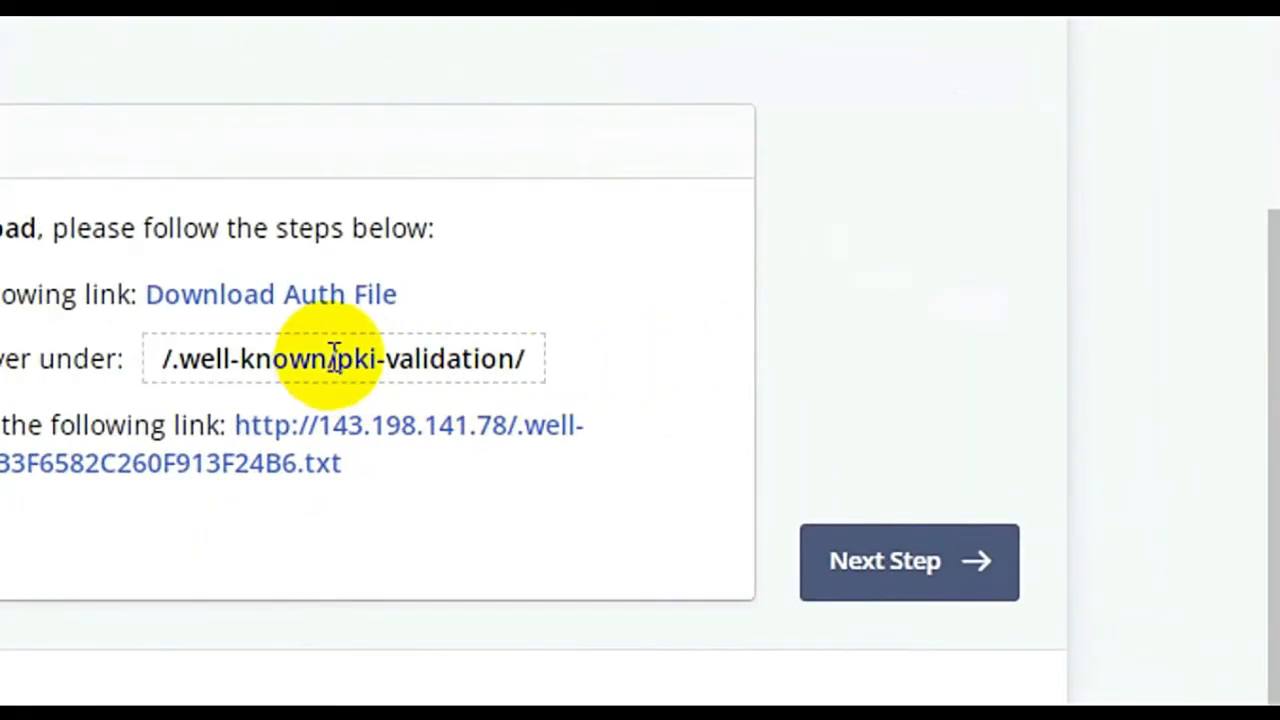
Step: Copy 'pki-validation' from ZeroSSL's upload path and return to the CyberPanel File Manager
left_click_drag(334, 359, 509, 357)
left_click(509, 357)
right_click(509, 357)
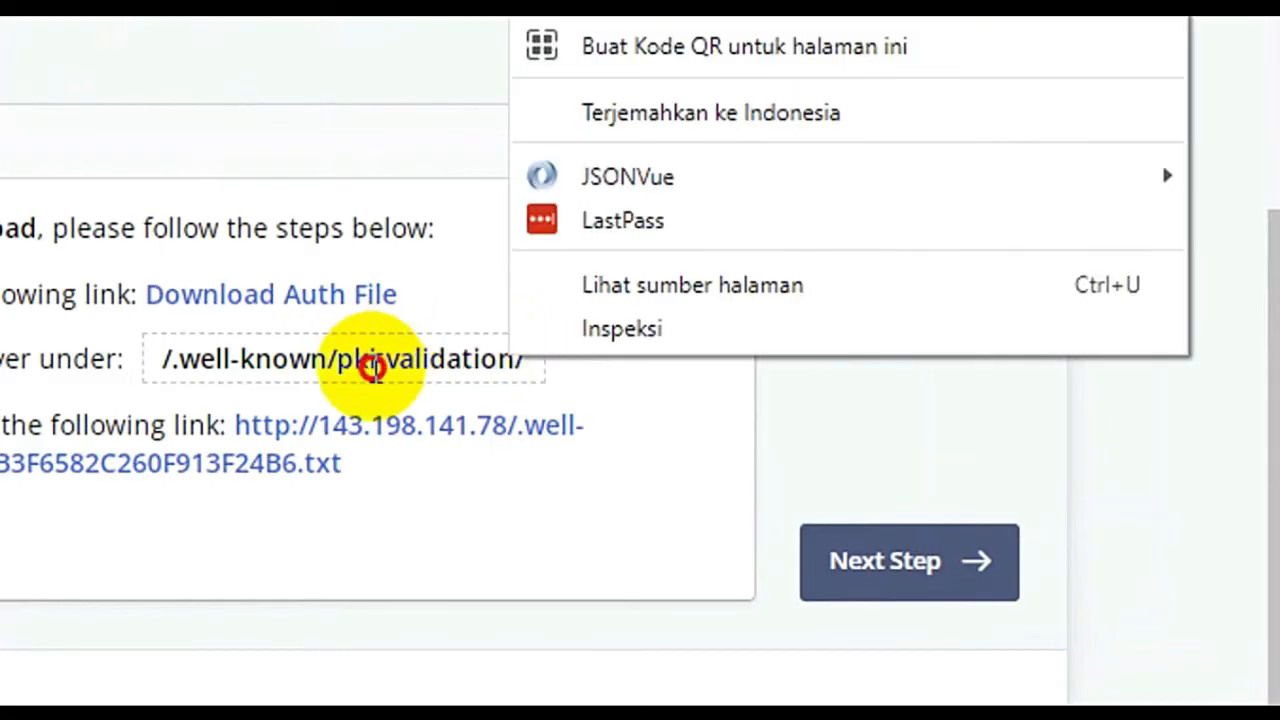
left_click(338, 365)
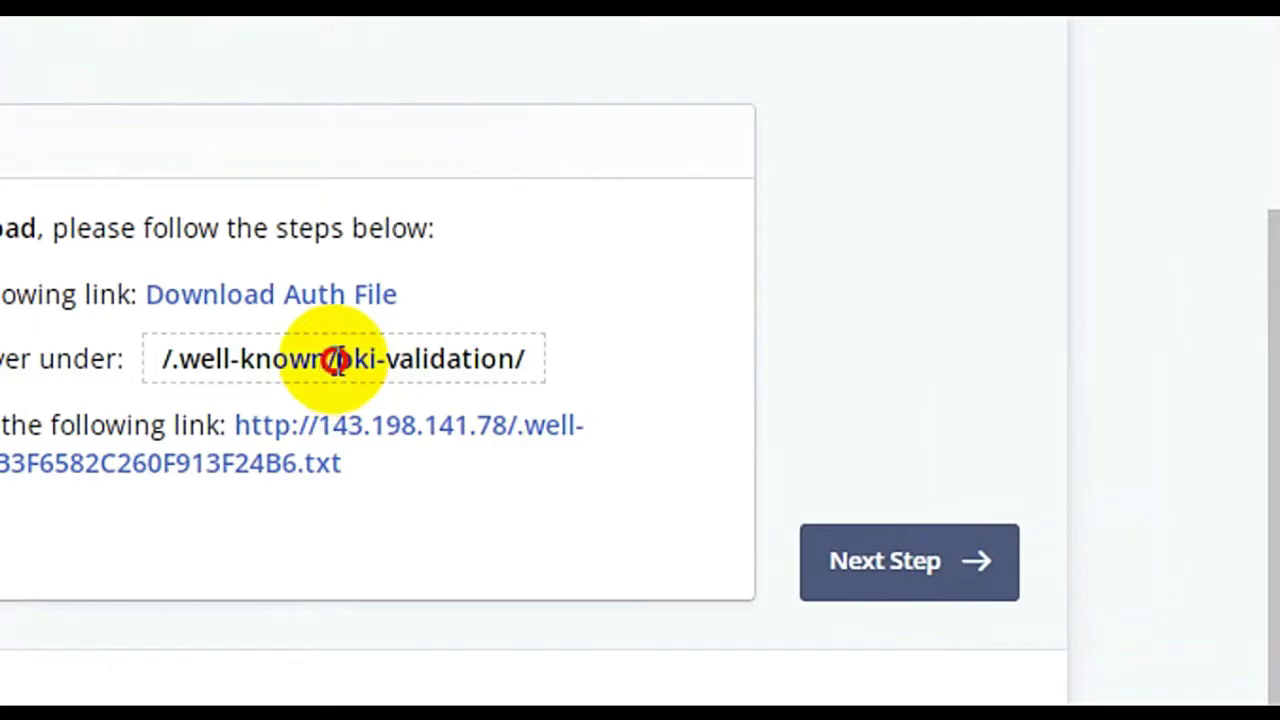
left_click_drag(337, 360, 510, 357)
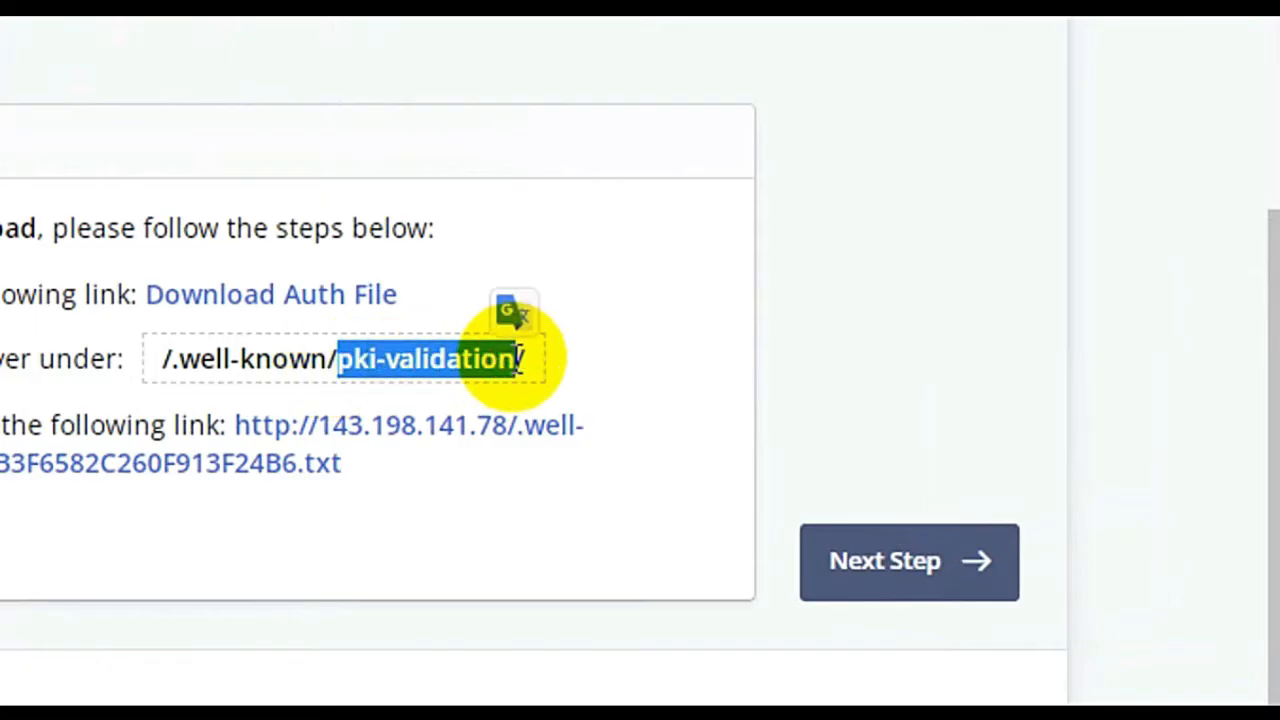
right_click(510, 357)
left_click(586, 392)
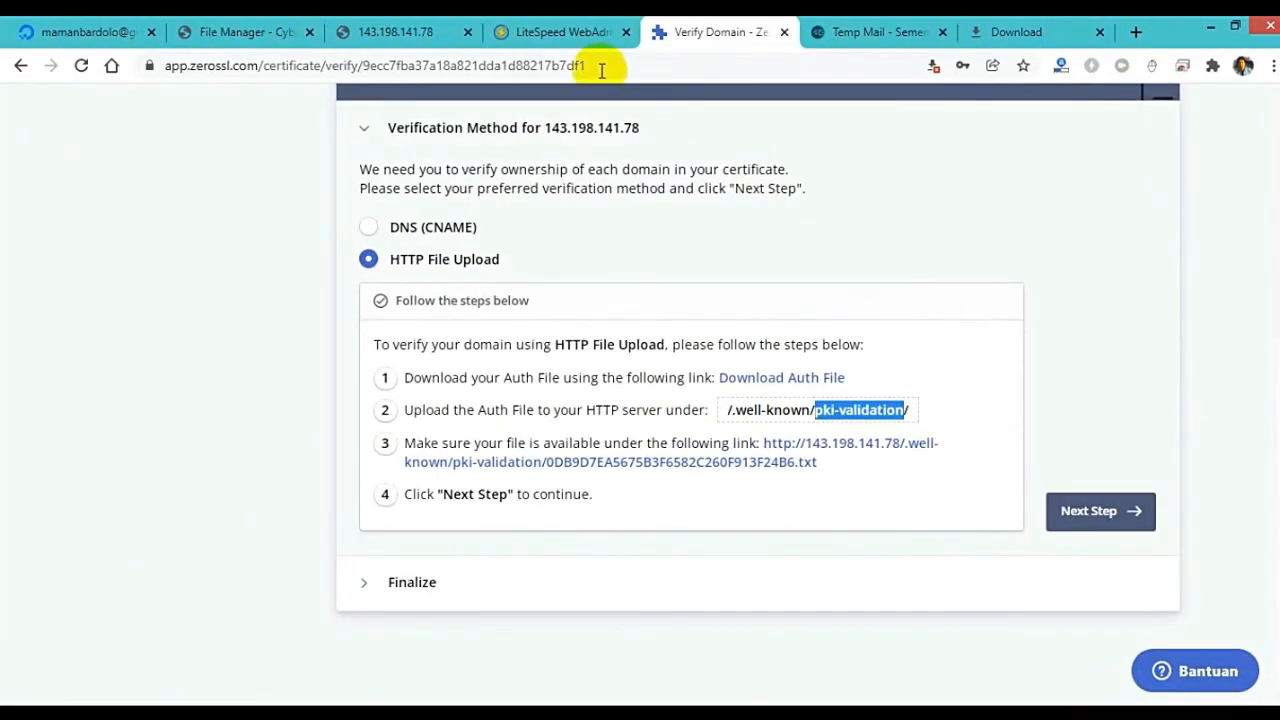
left_click(255, 25)
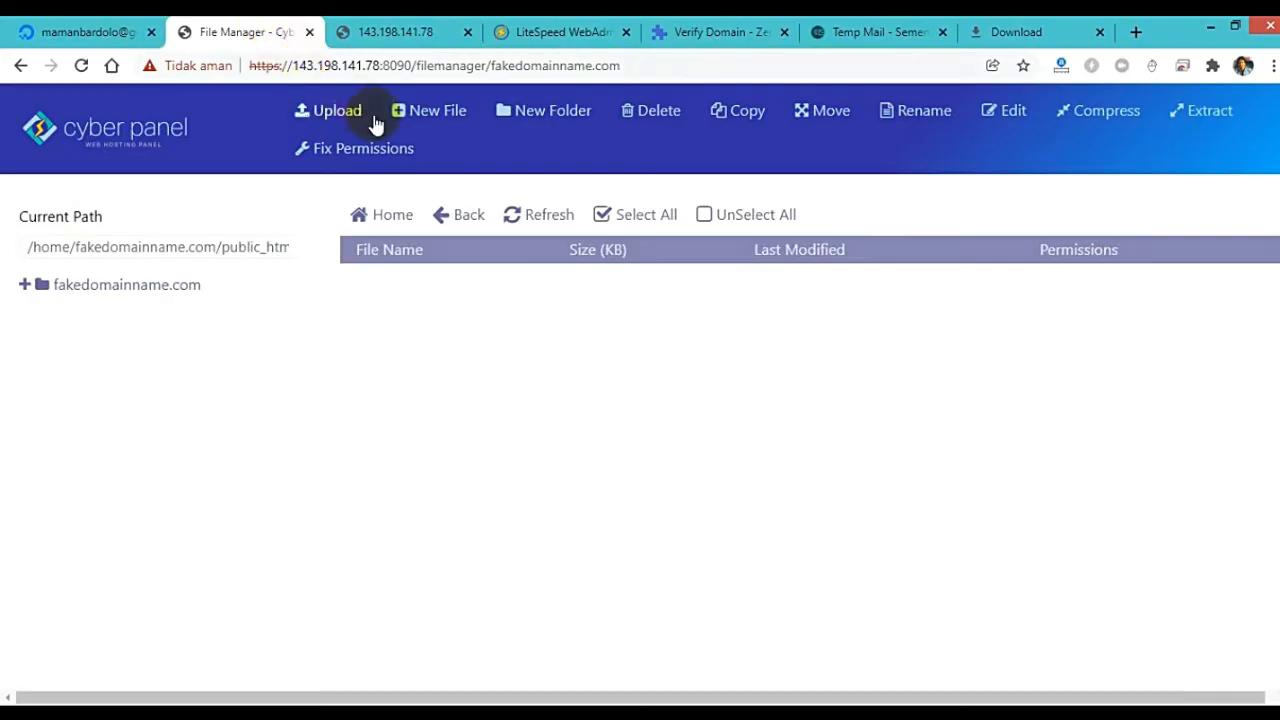
Step: Create a 'pki-validation' folder under .well-known, open it, and start an upload
left_click(545, 115)
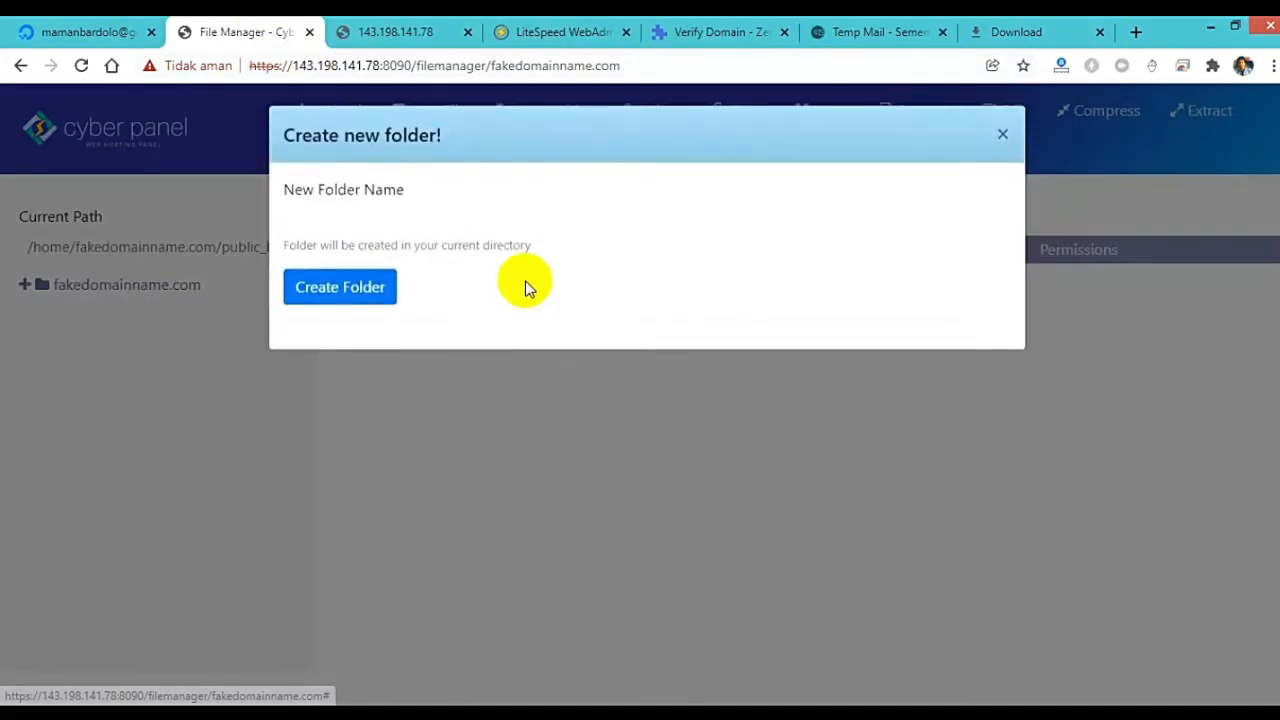
right_click(371, 235)
left_click(409, 345)
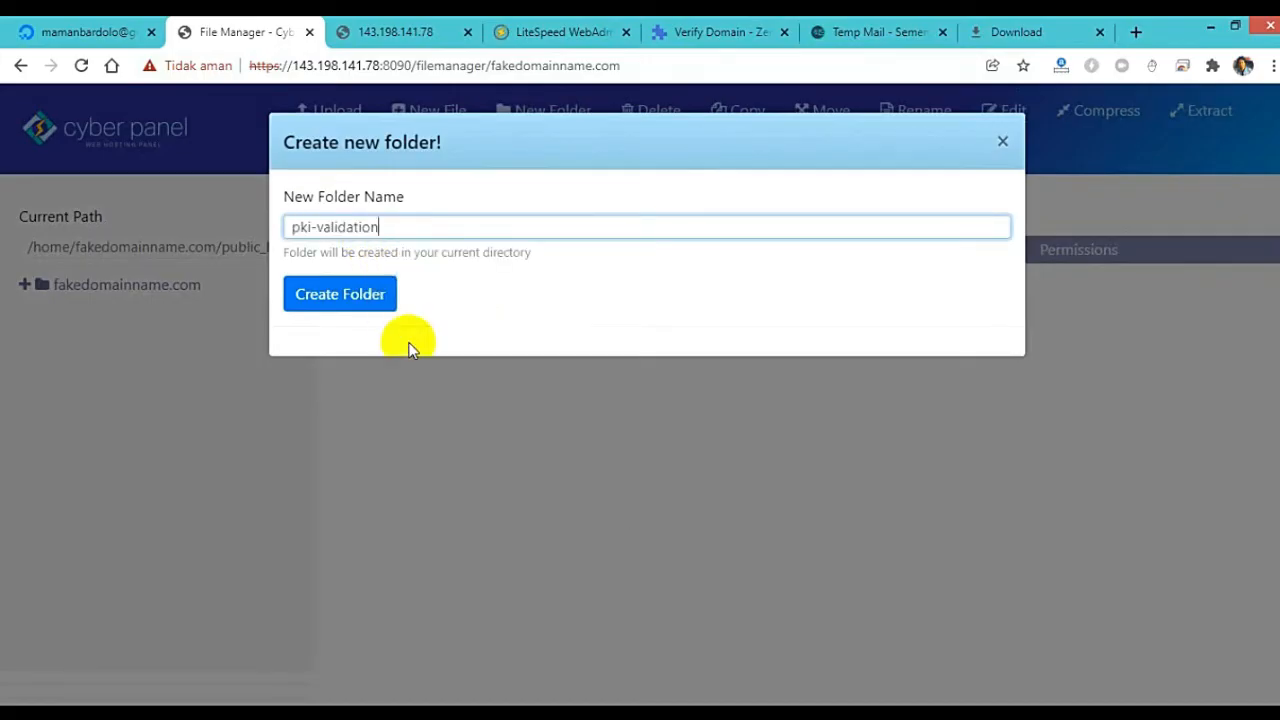
left_click(394, 294)
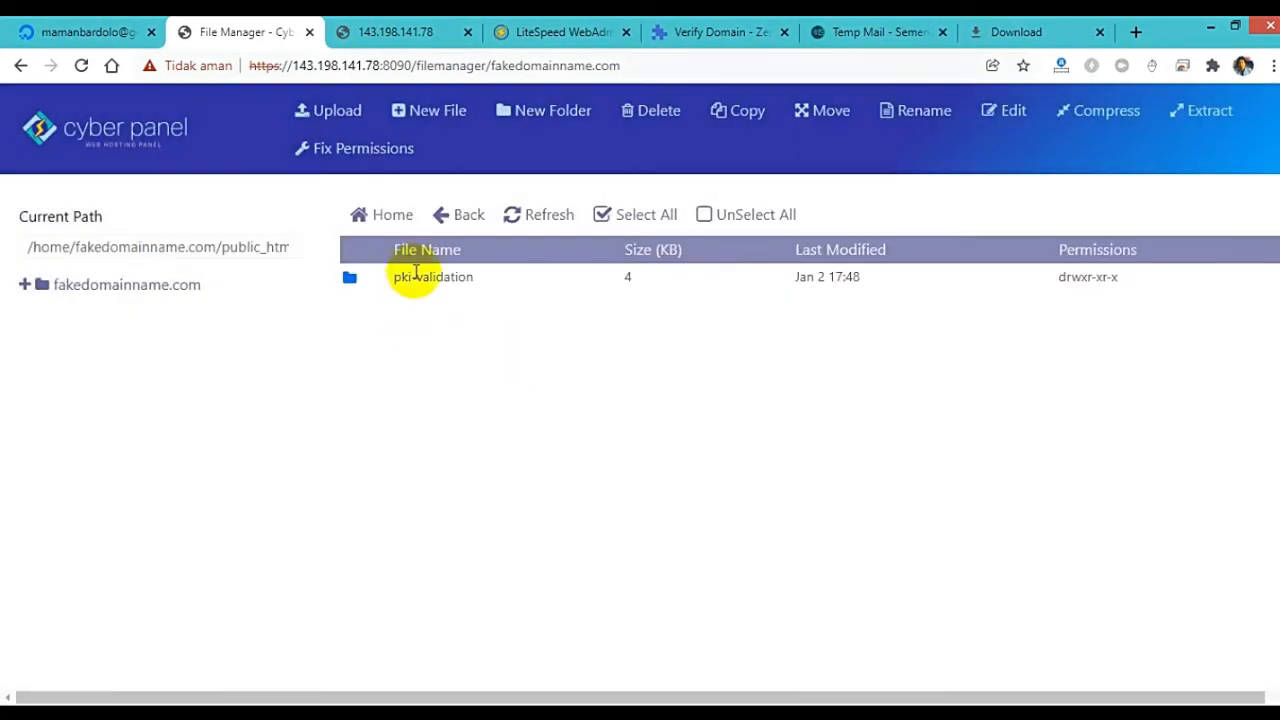
double_click(363, 277)
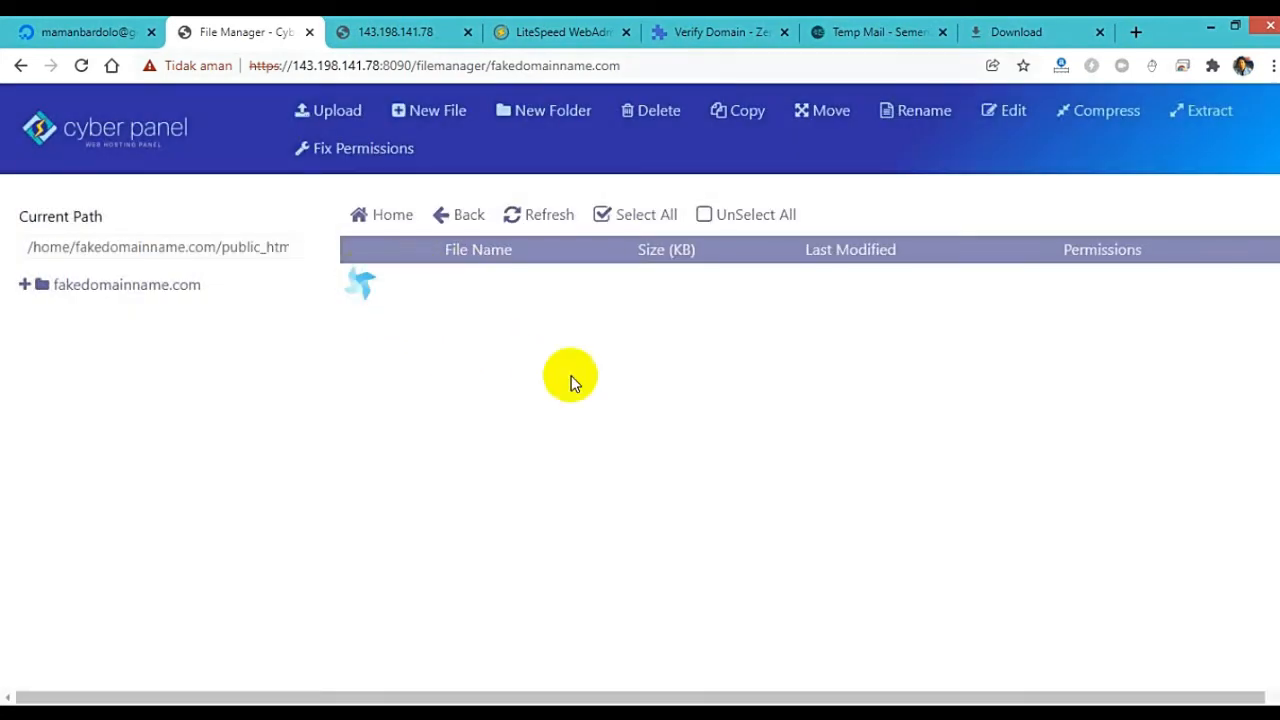
left_click(345, 118)
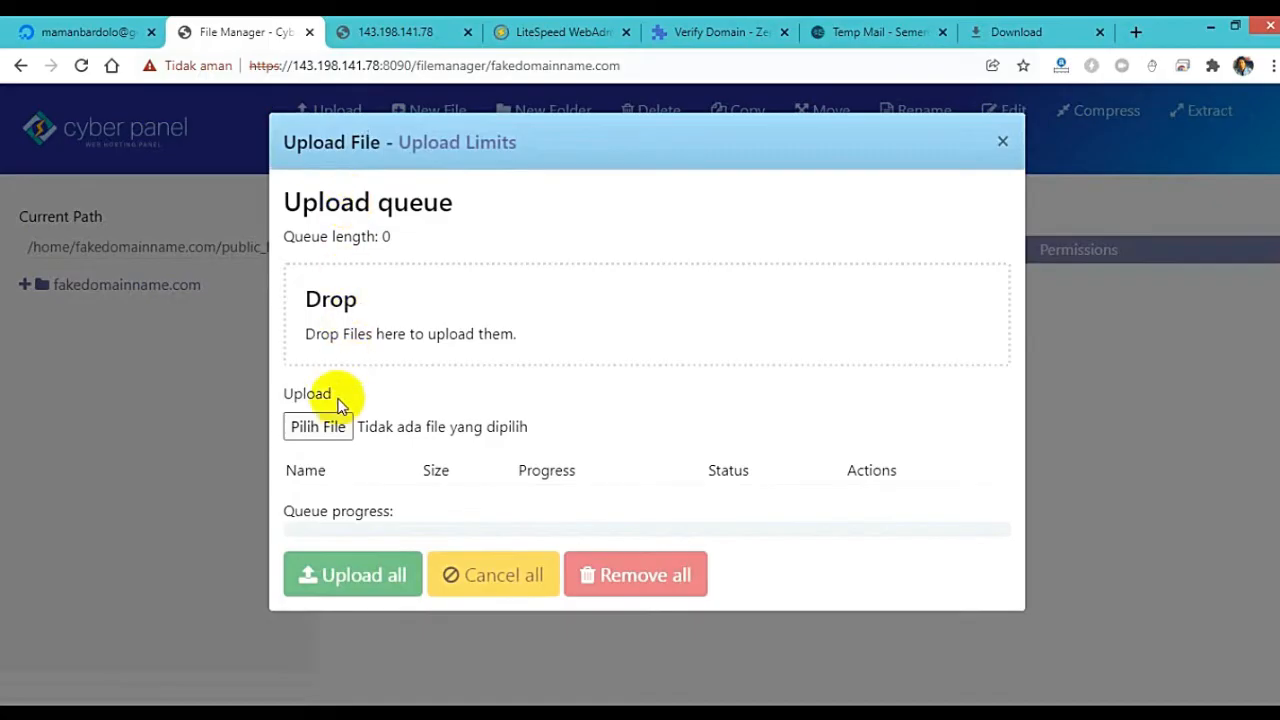
Step: Drag the auth .txt file from Explorer into the upload dialog and upload it
left_click(322, 426)
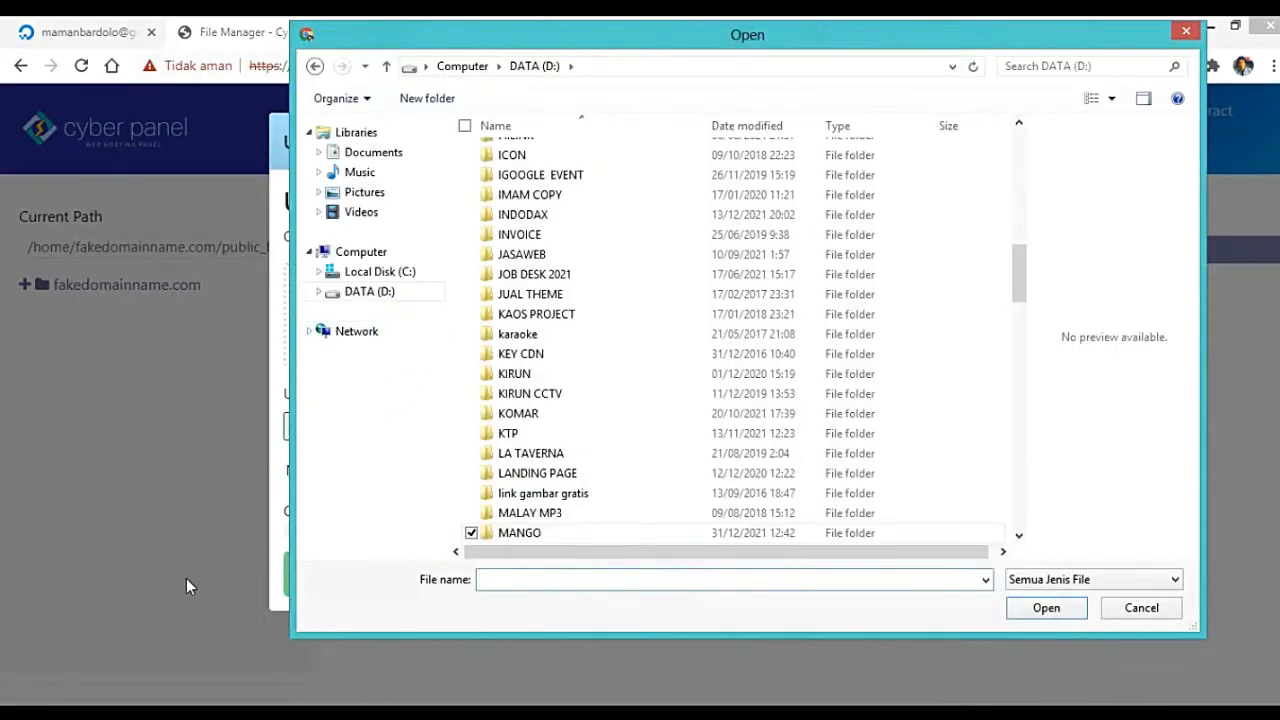
mouse_move(52, 705)
left_click(72, 667)
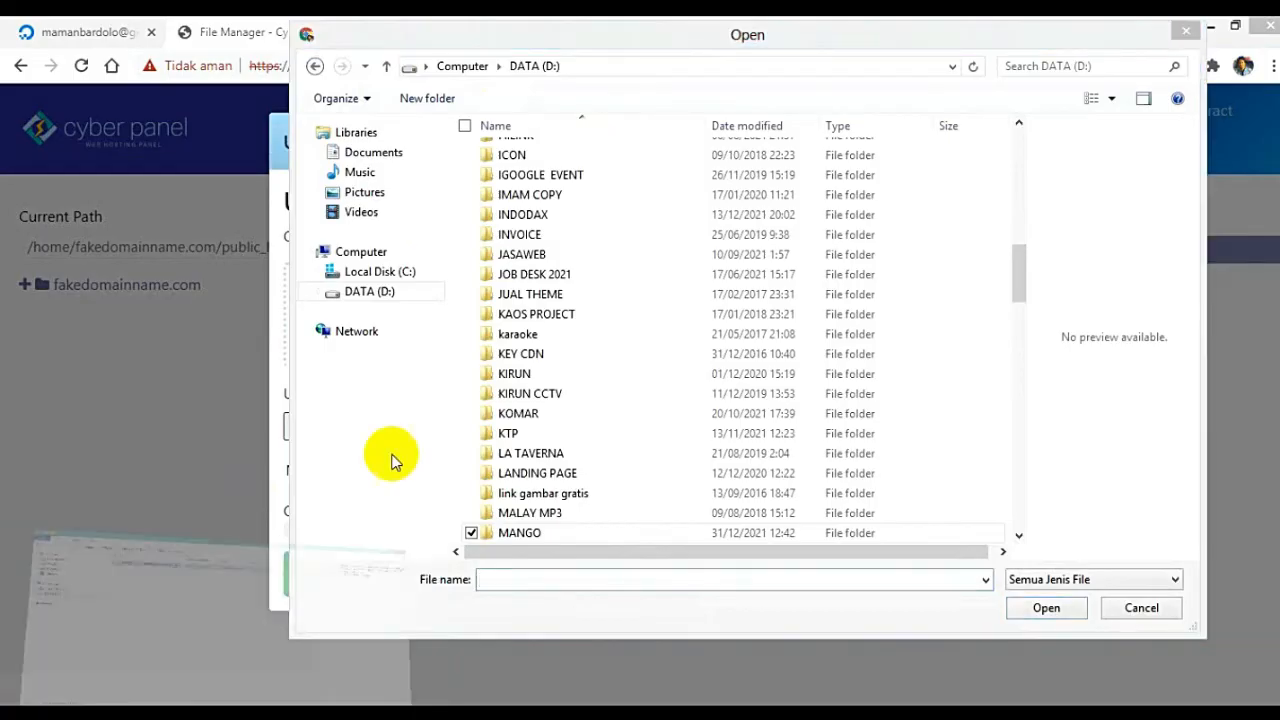
left_click(1235, 25)
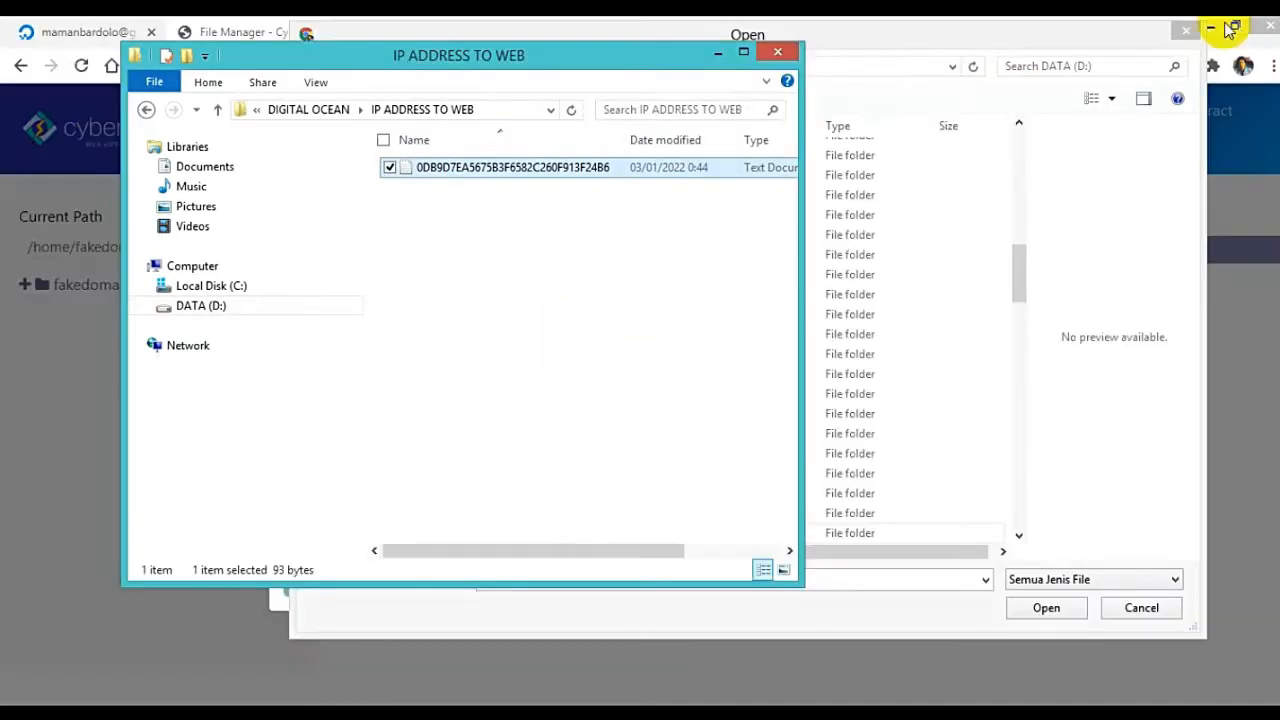
left_click(1185, 31)
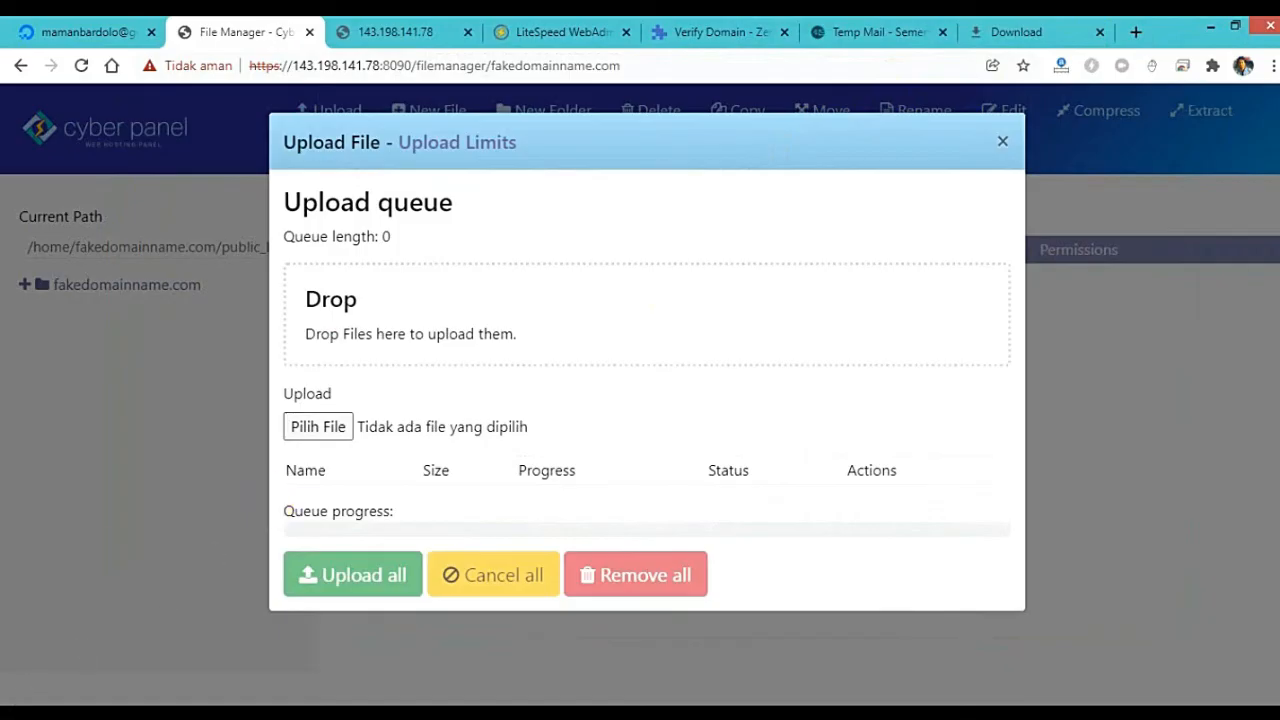
left_click(80, 645)
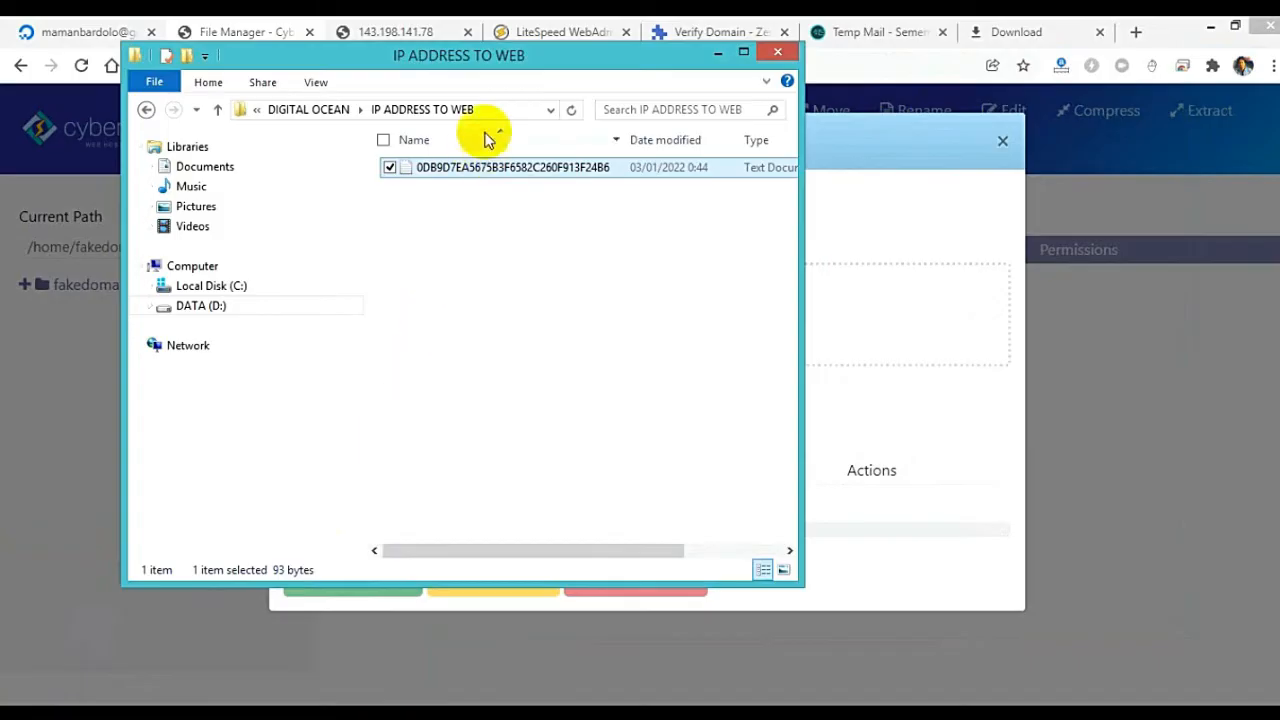
left_click_drag(530, 57, 285, 492)
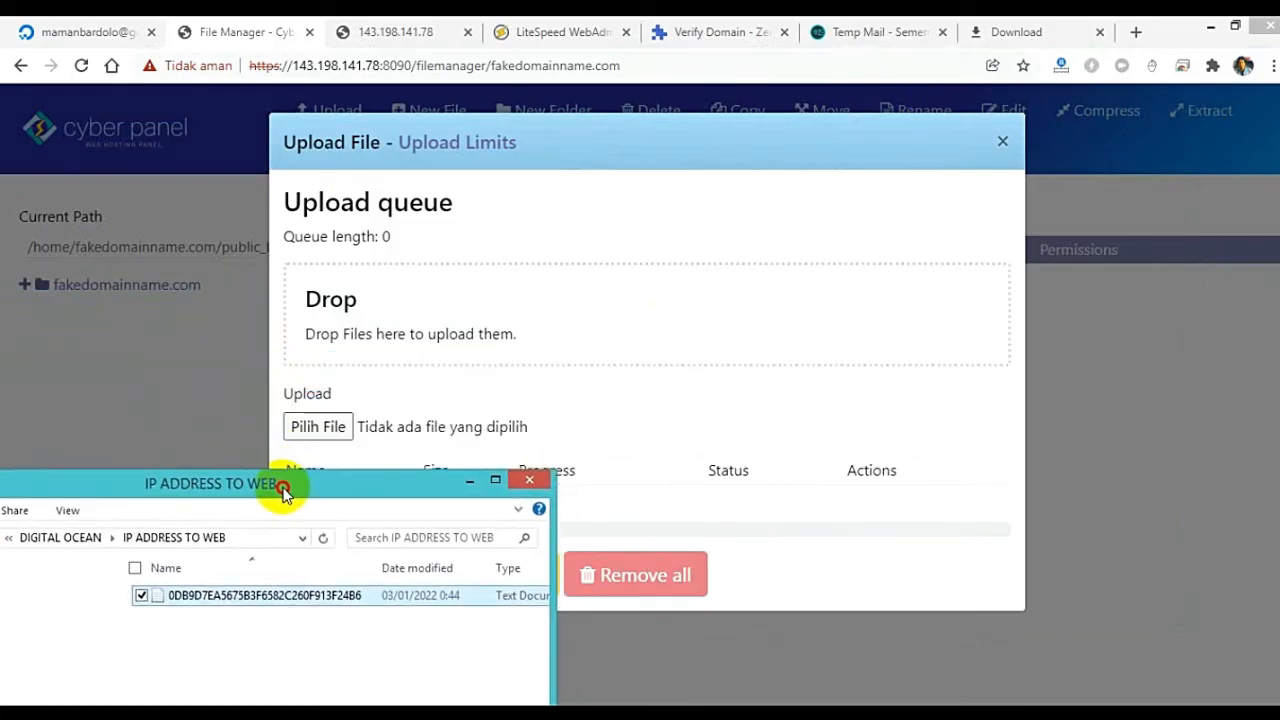
left_click_drag(251, 600, 552, 341)
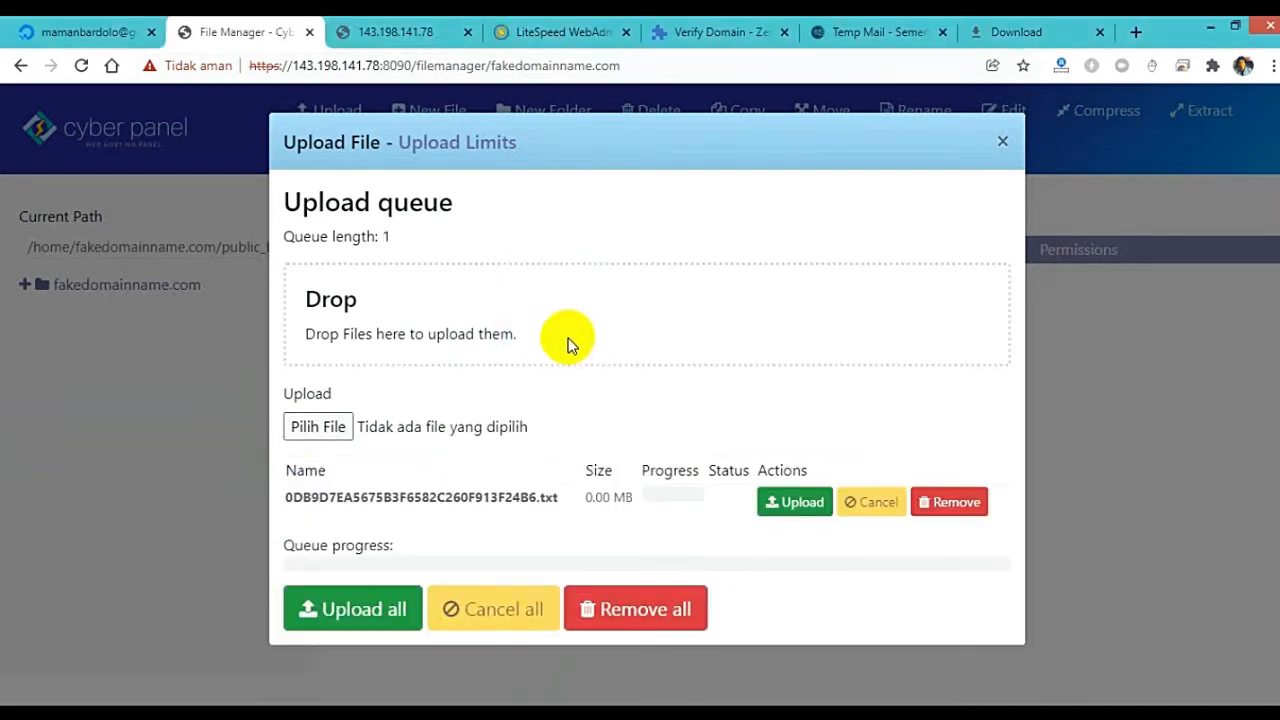
left_click(386, 609)
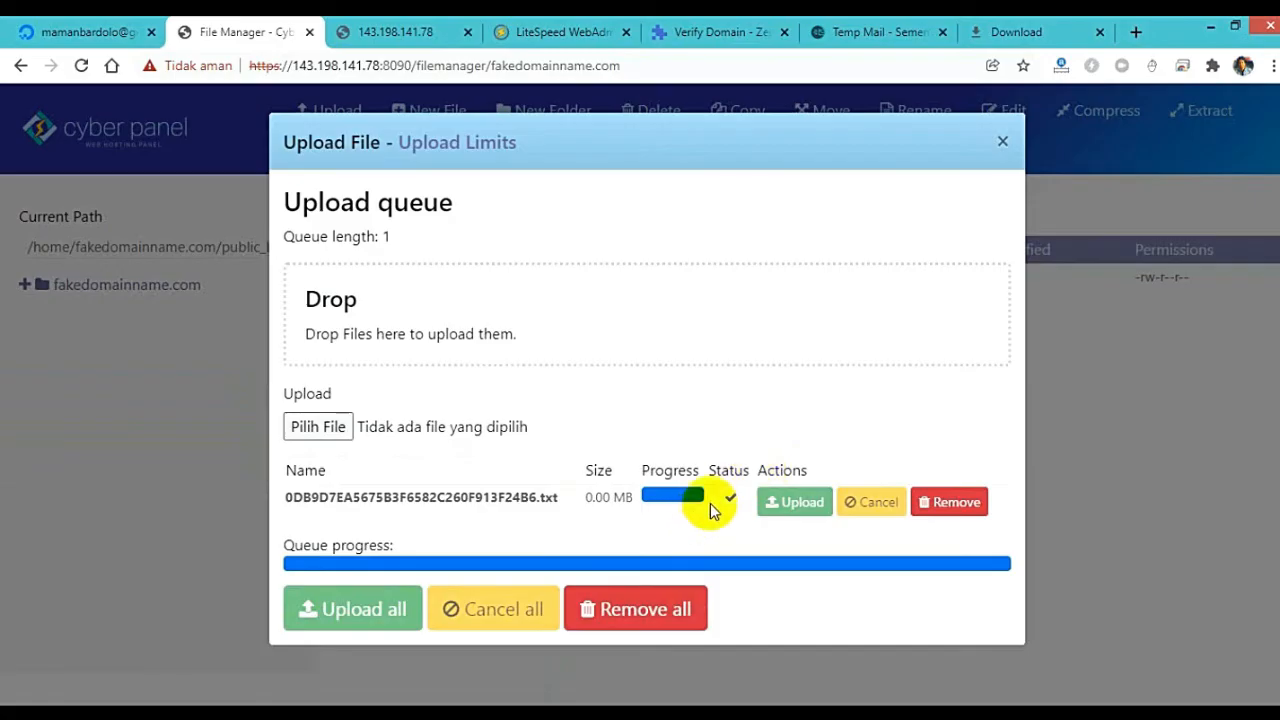
Step: Browse Home > public_html > .well-known > pki-validation to confirm the file, then return to ZeroSSL
left_click(1003, 141)
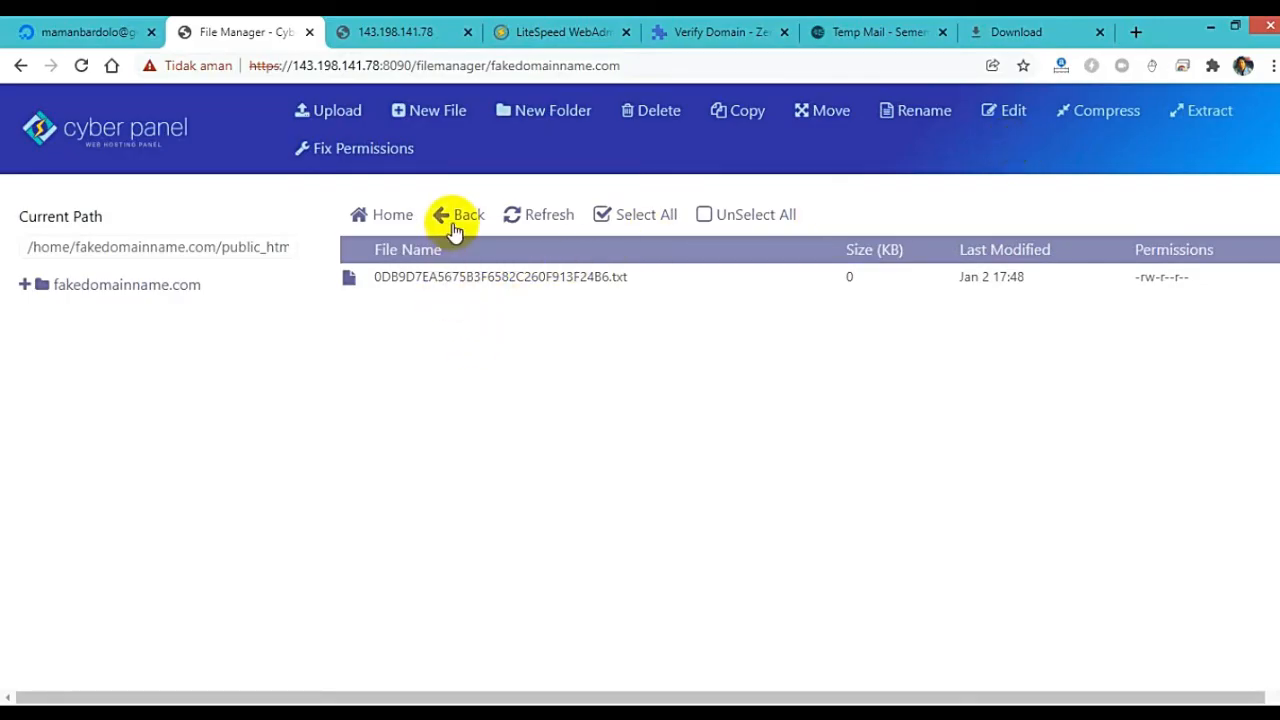
left_click(395, 216)
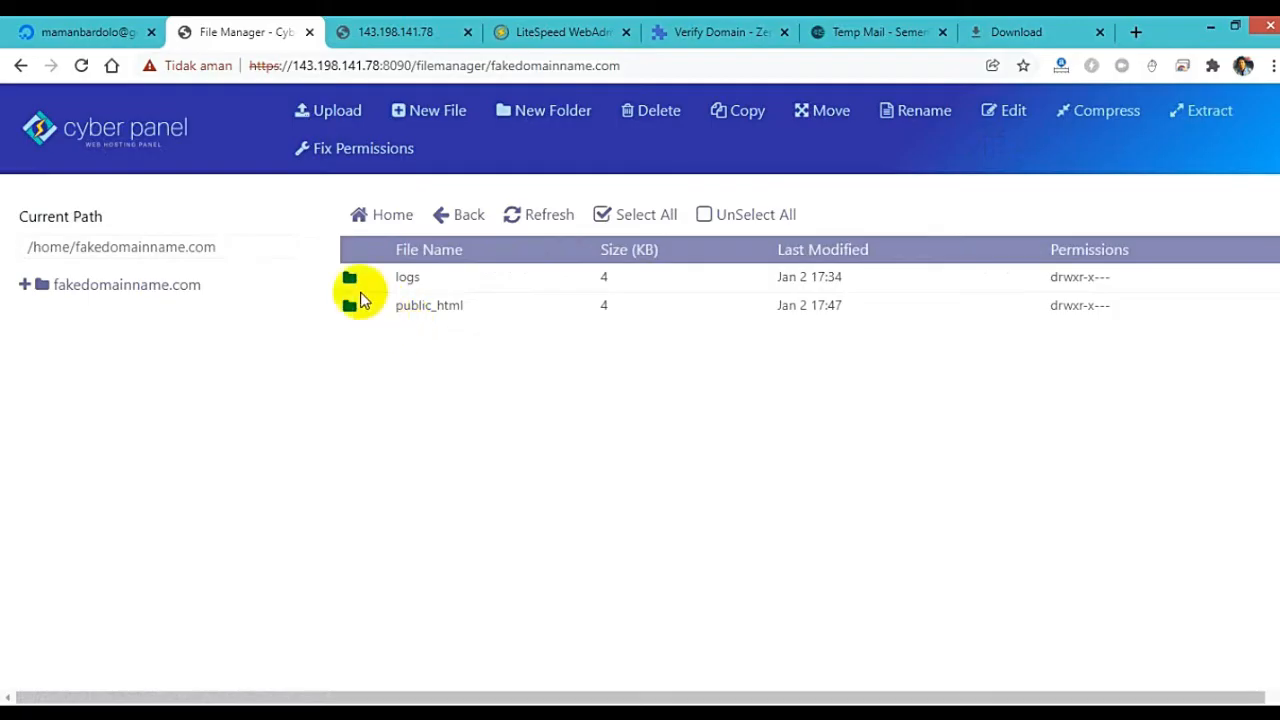
double_click(377, 310)
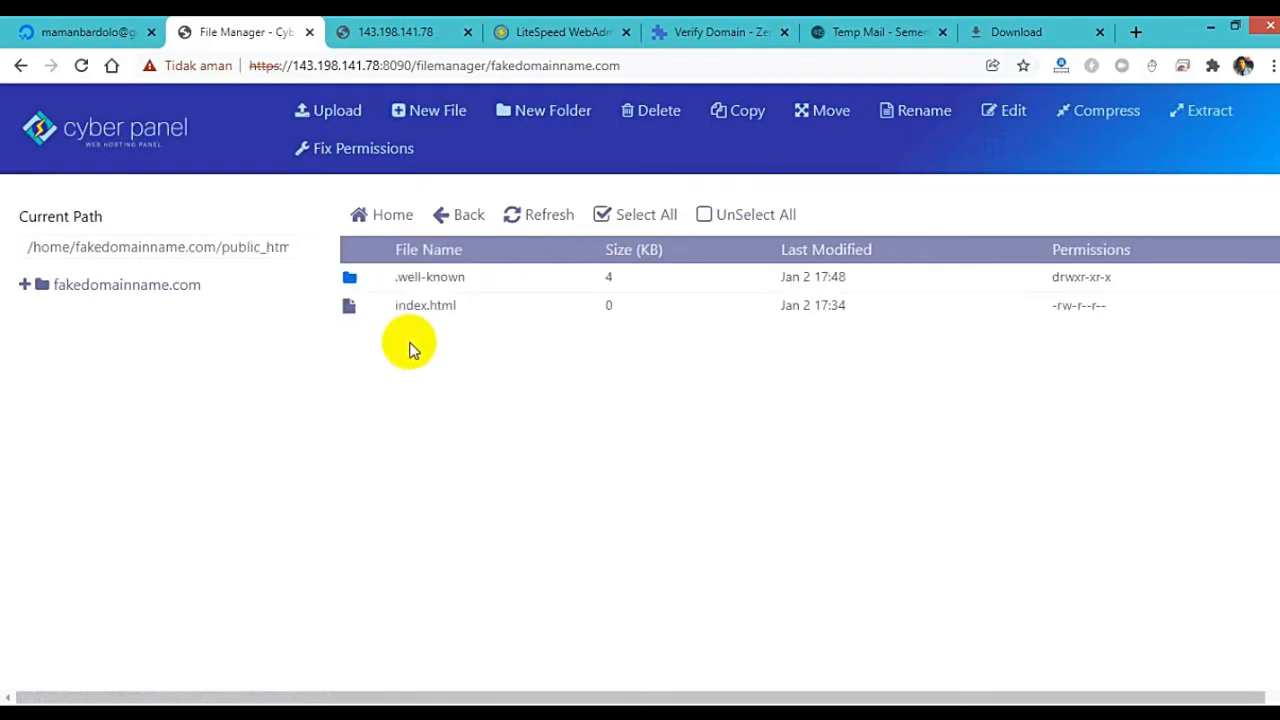
double_click(364, 283)
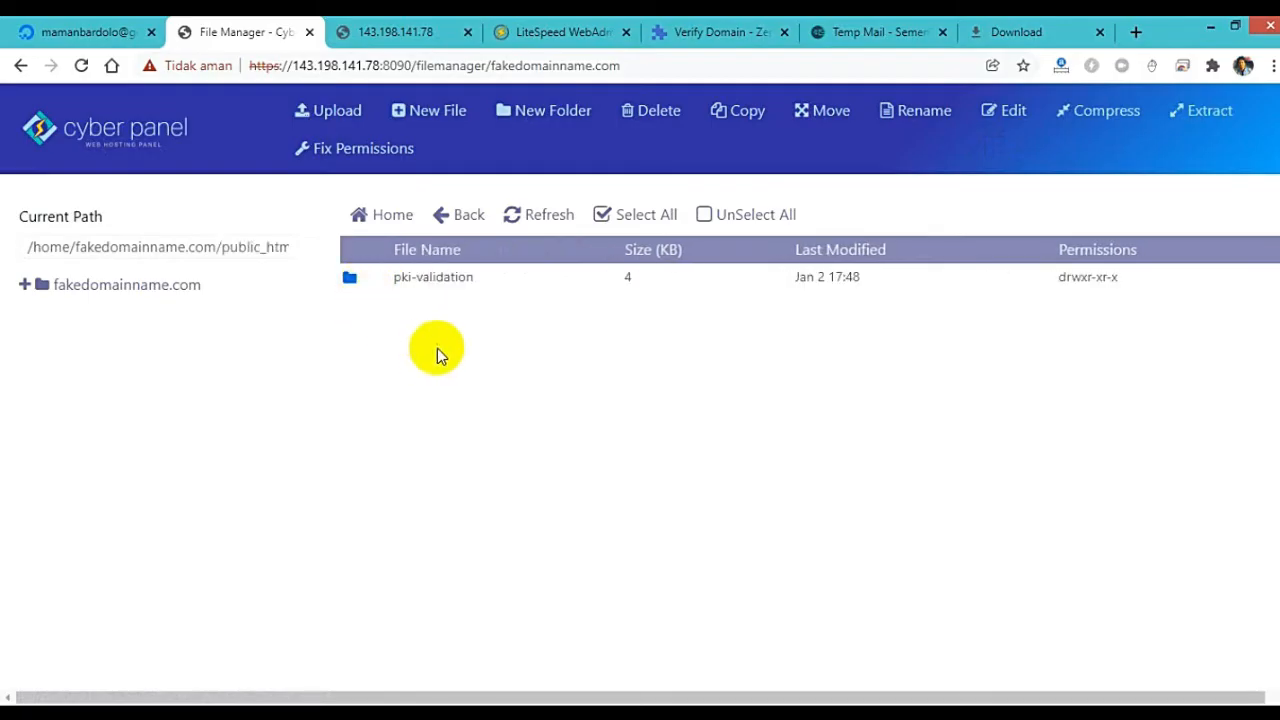
double_click(369, 284)
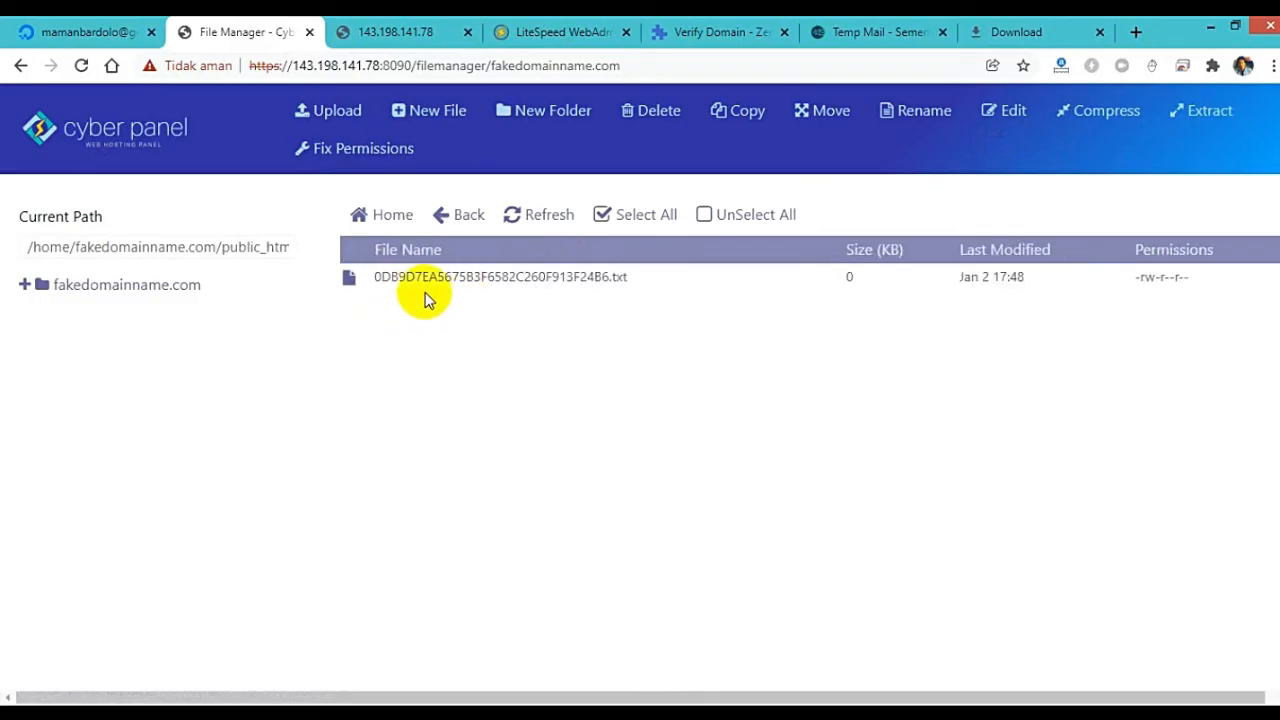
left_click(686, 30)
Step: Open the auth file's verification link on 143.198.141.78 in a new tab, then bring up the KOnfigurasi notes
left_click(966, 243)
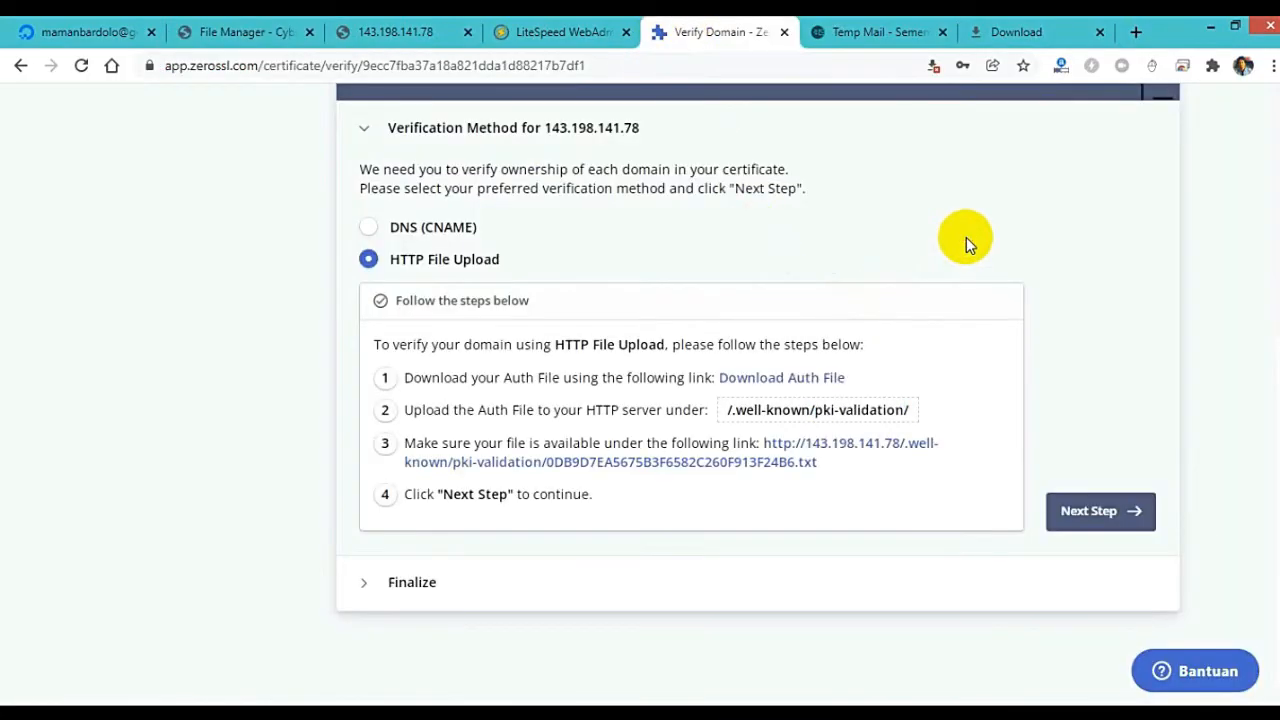
left_click(670, 470)
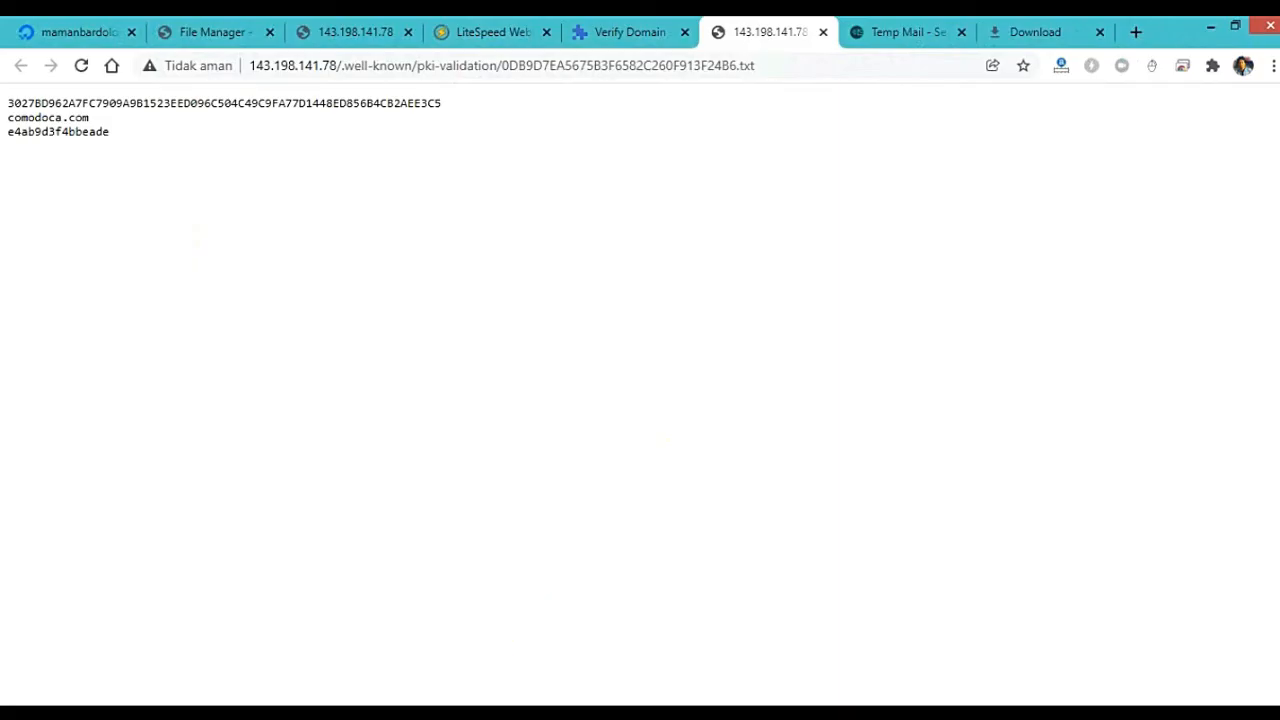
key("alt+Tab")
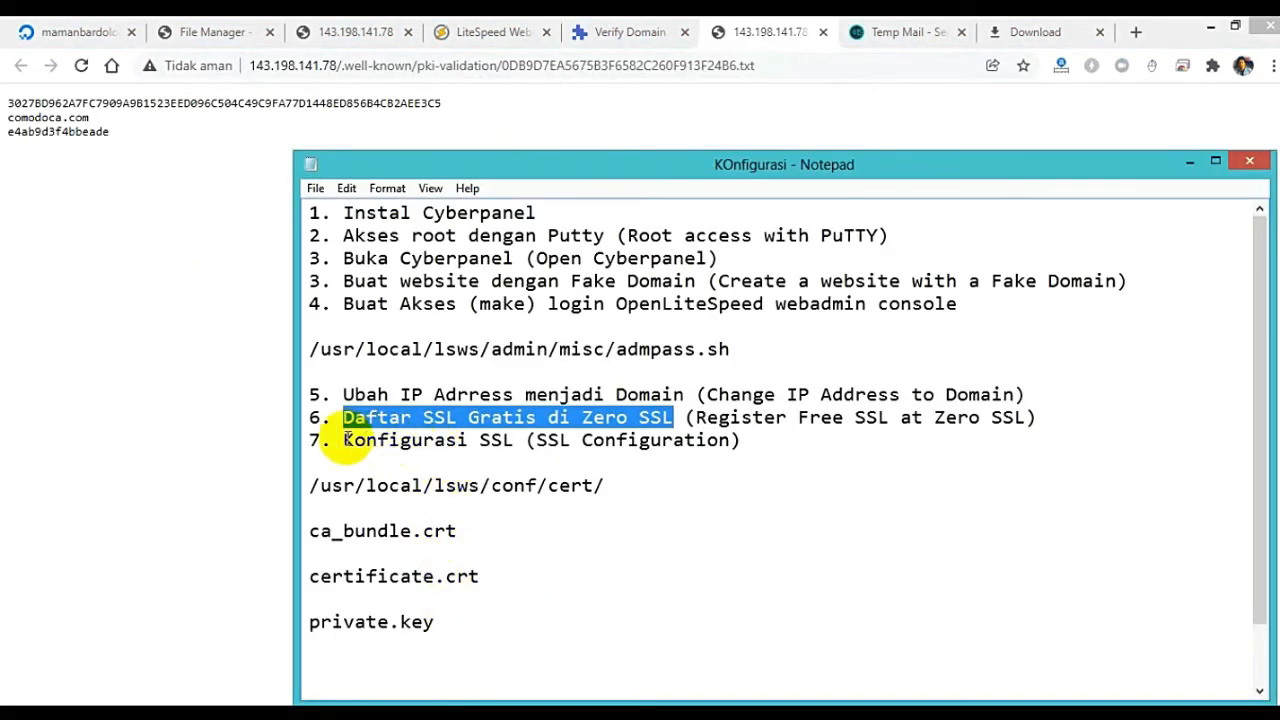
Step: Insert a blank line after step 7, 'Konfigurasi SSL', in the Notepad notes
left_click_drag(343, 440, 767, 440)
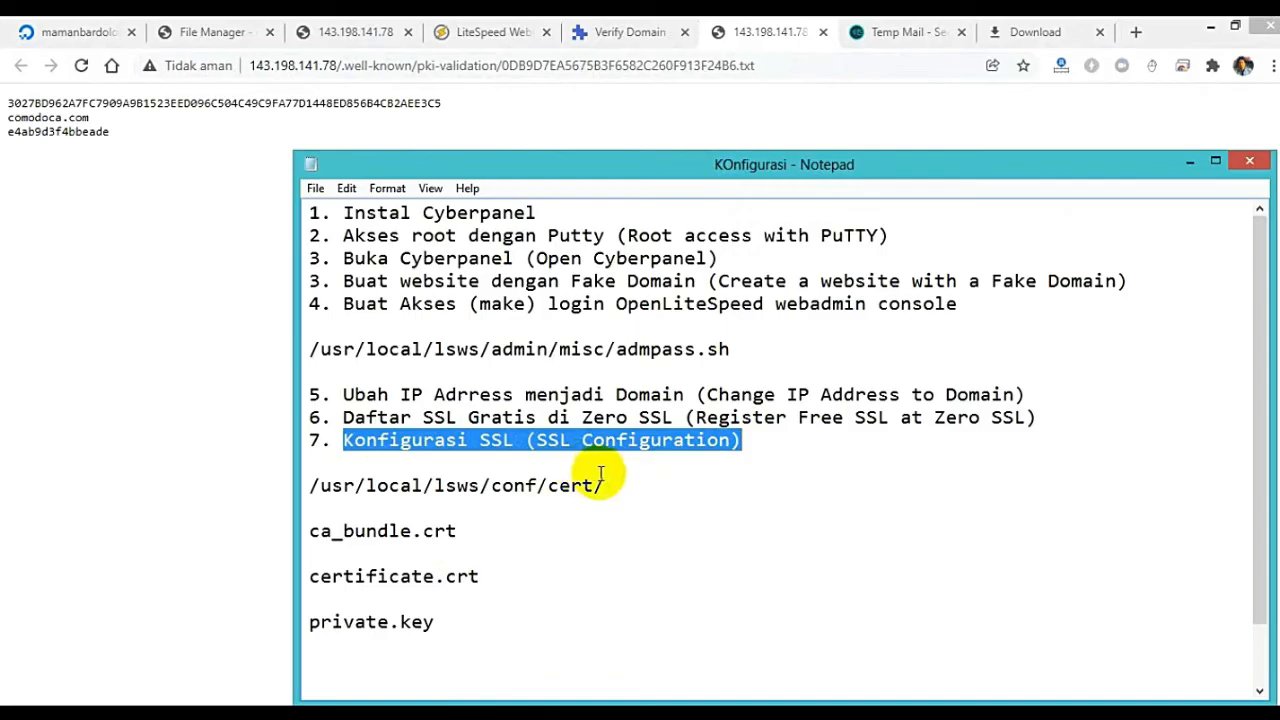
left_click(808, 442)
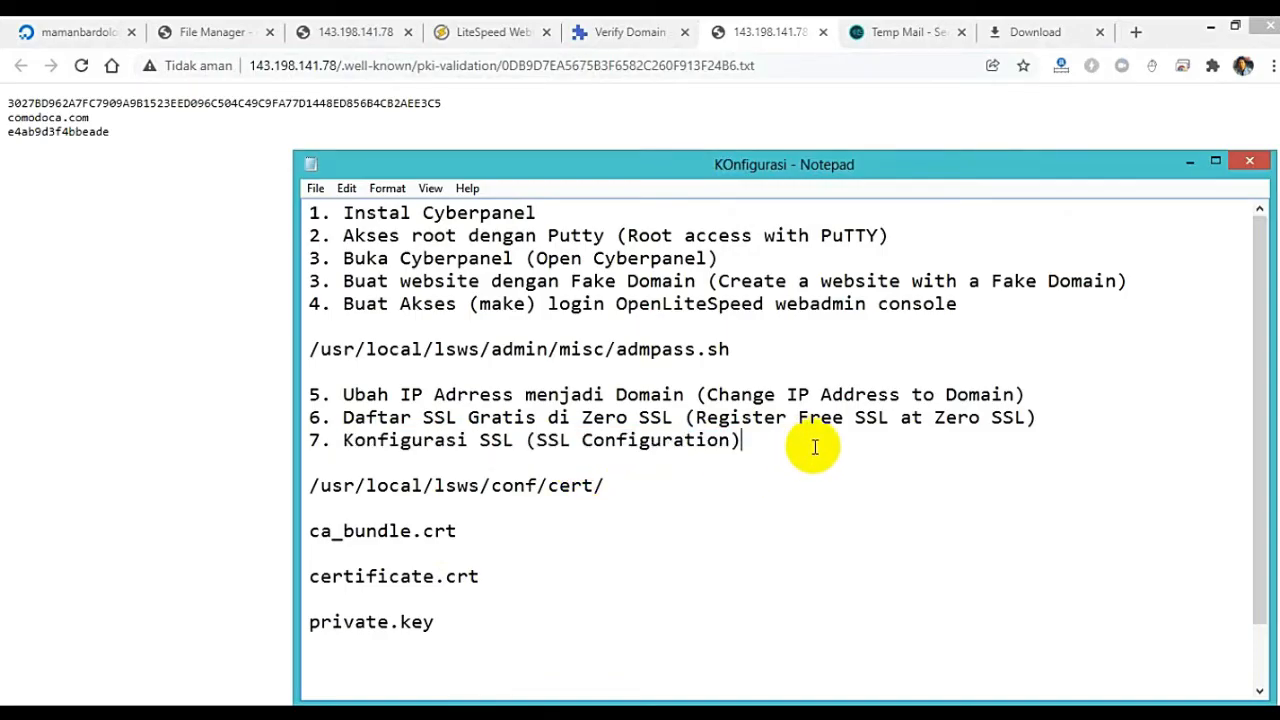
key("Return")
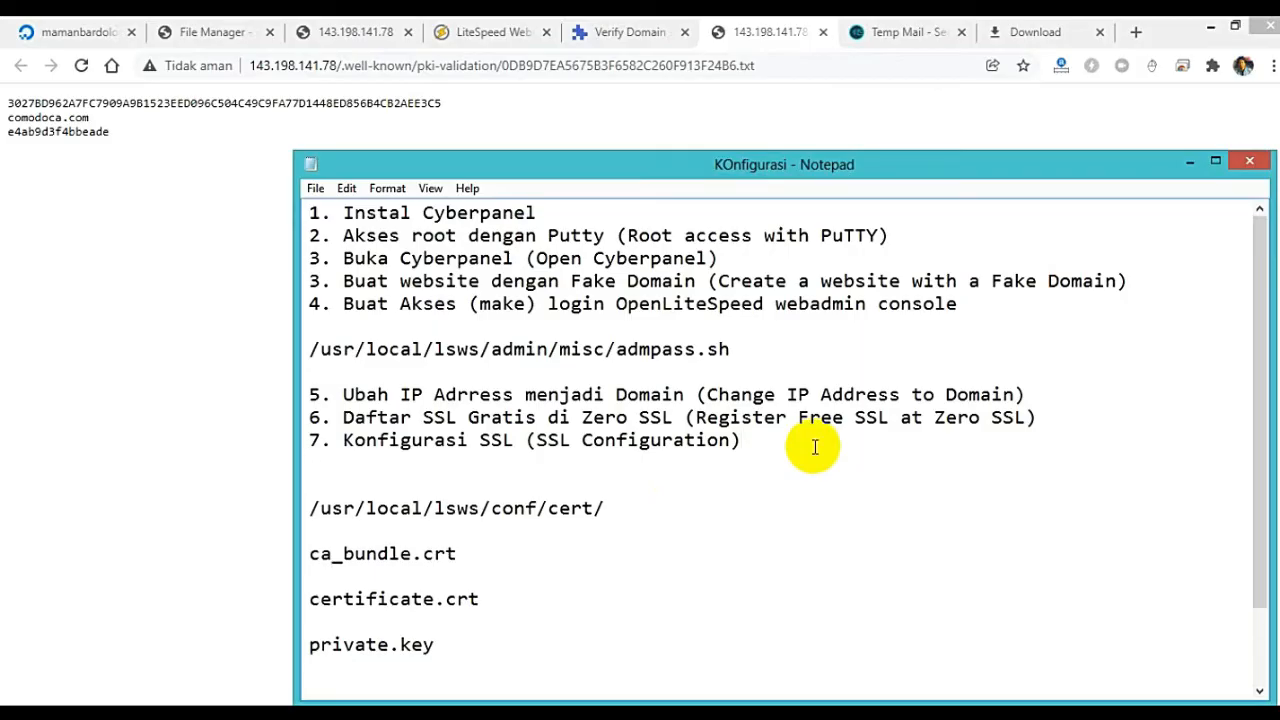
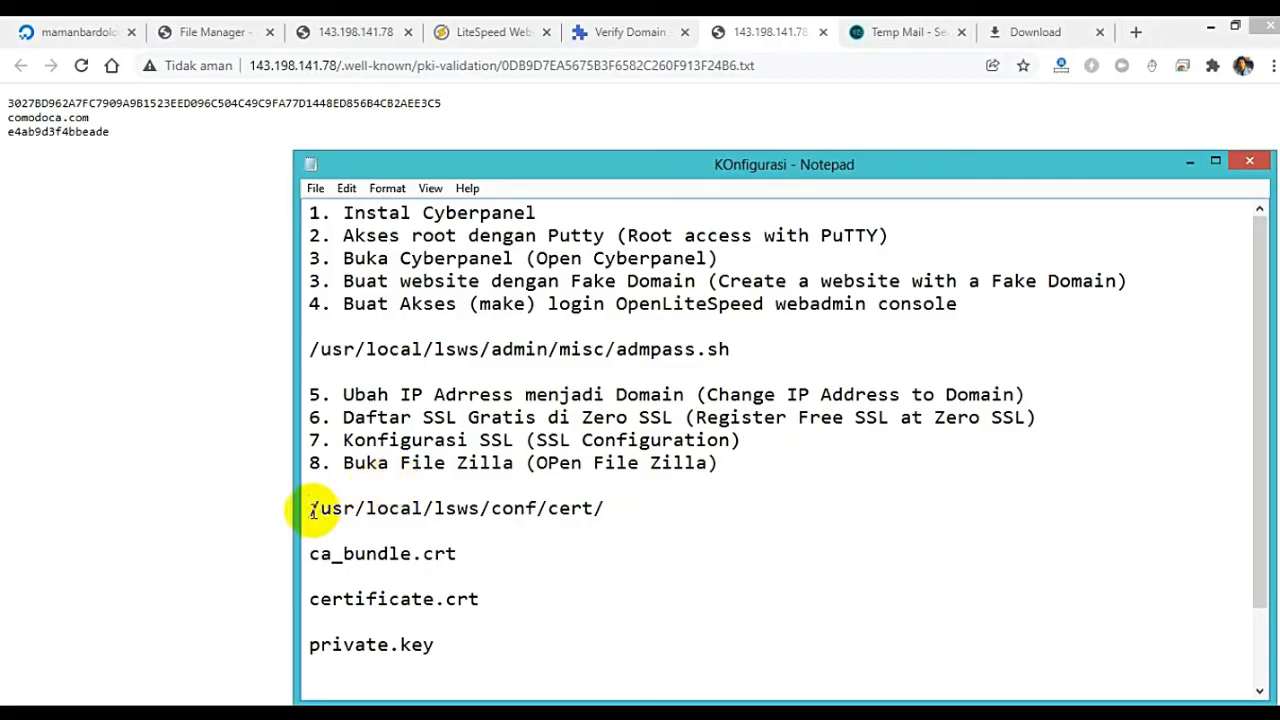
Step: Open the Windows Files search to look for FileZilla
key("super+f")
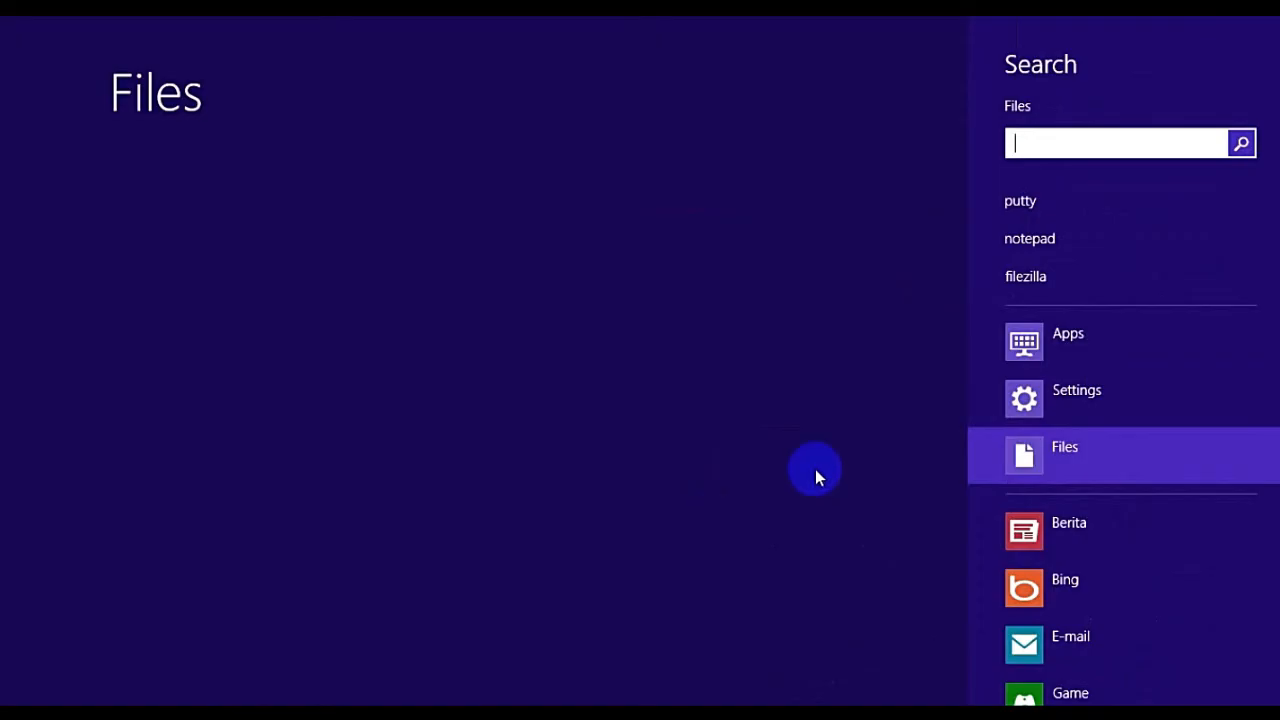
Step: Launch FileZilla, dismiss its new-version notice, and bring the KOnfigurasi notes back up
left_click(1010, 277)
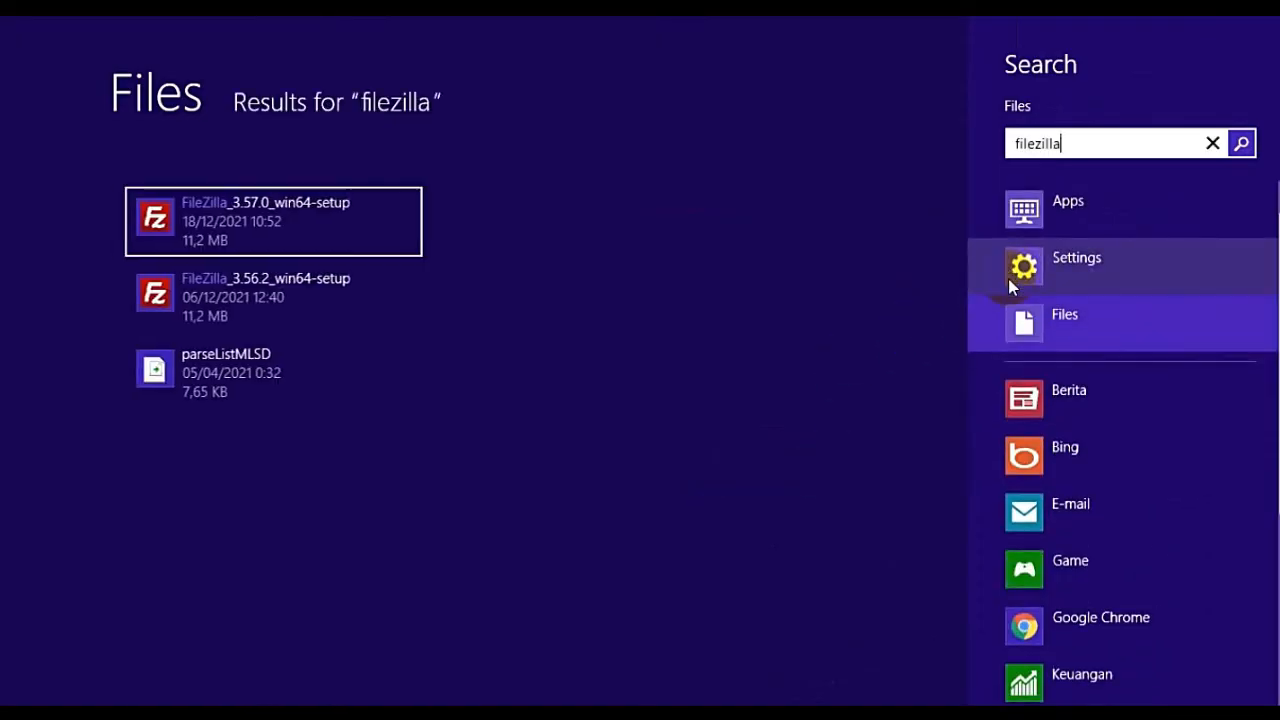
left_click(985, 207)
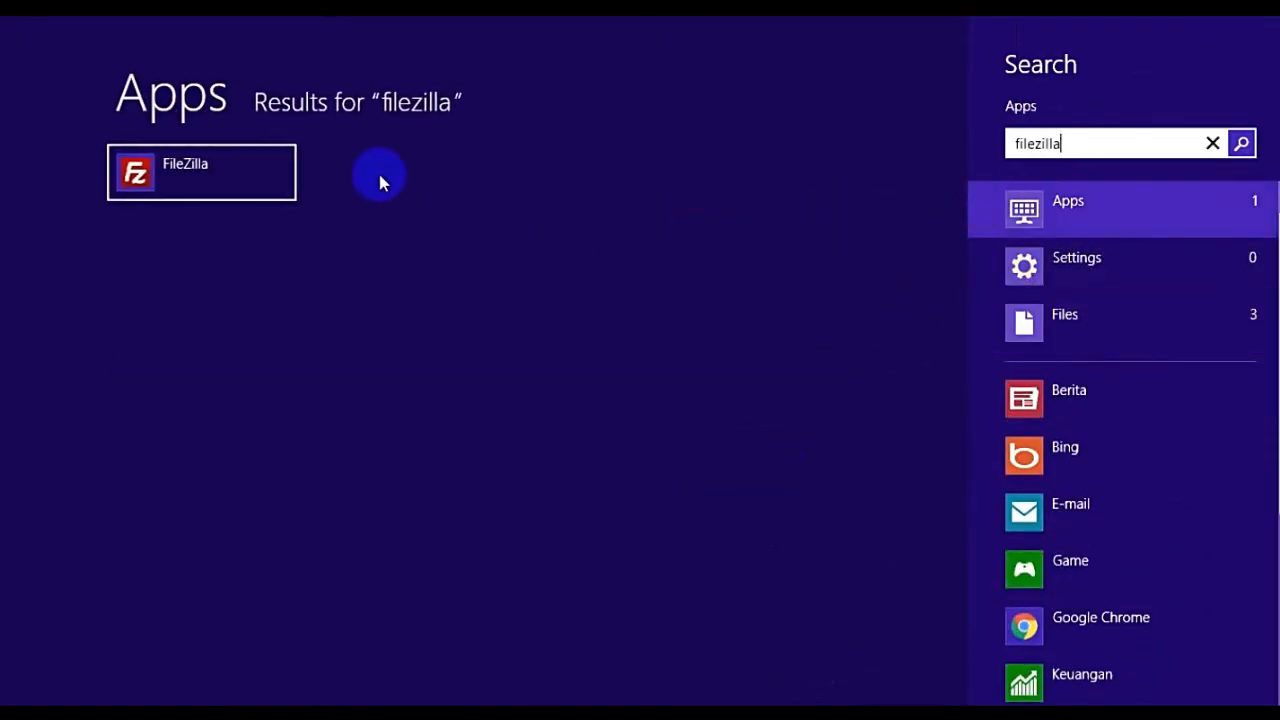
left_click(193, 172)
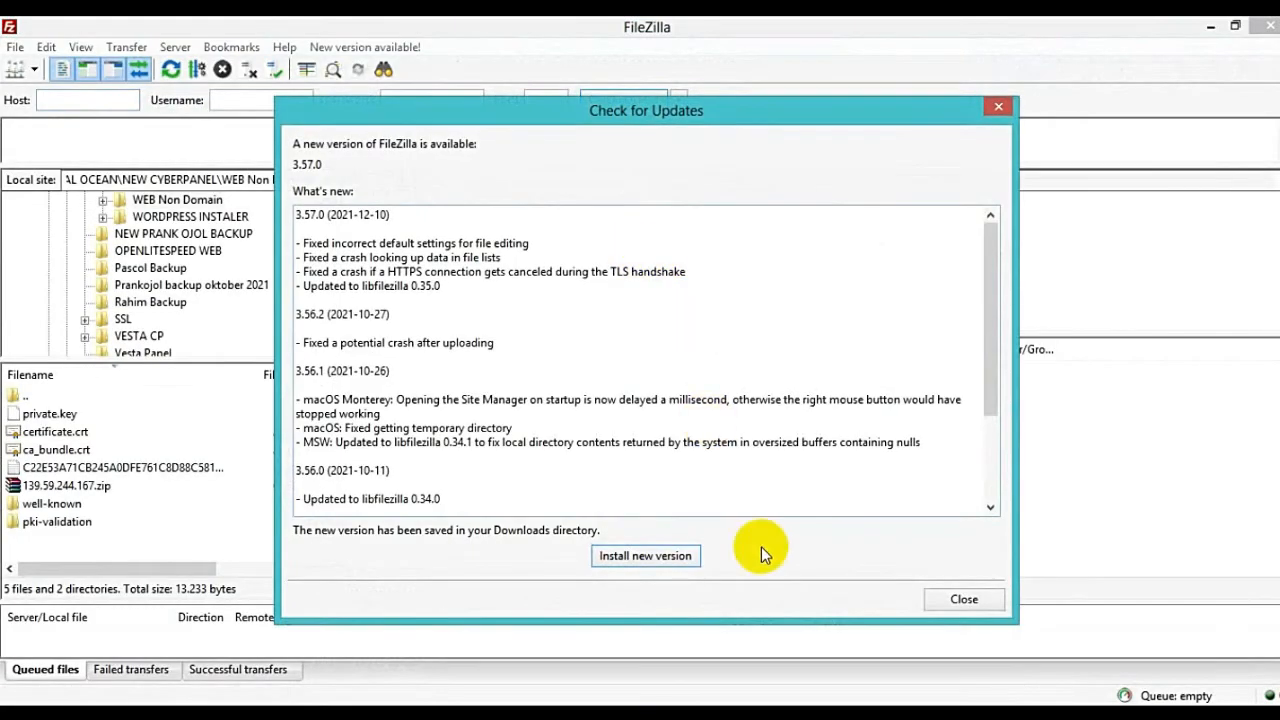
left_click(962, 600)
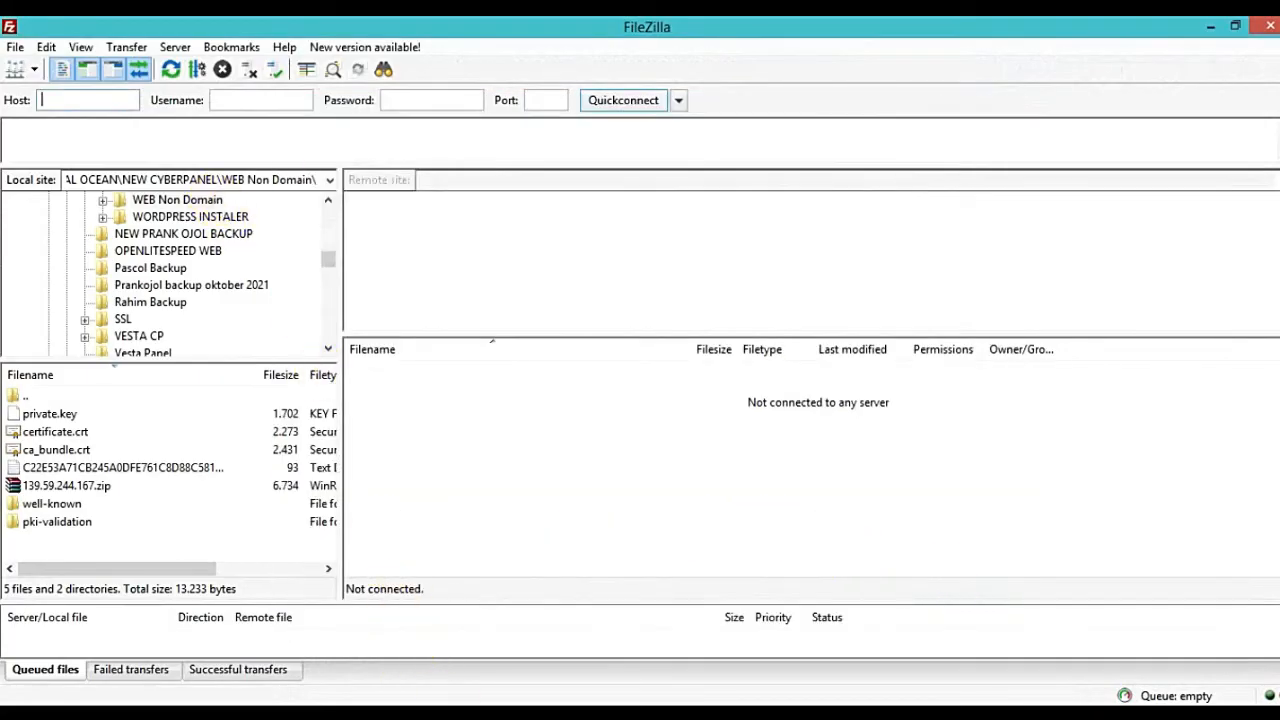
left_click(454, 713)
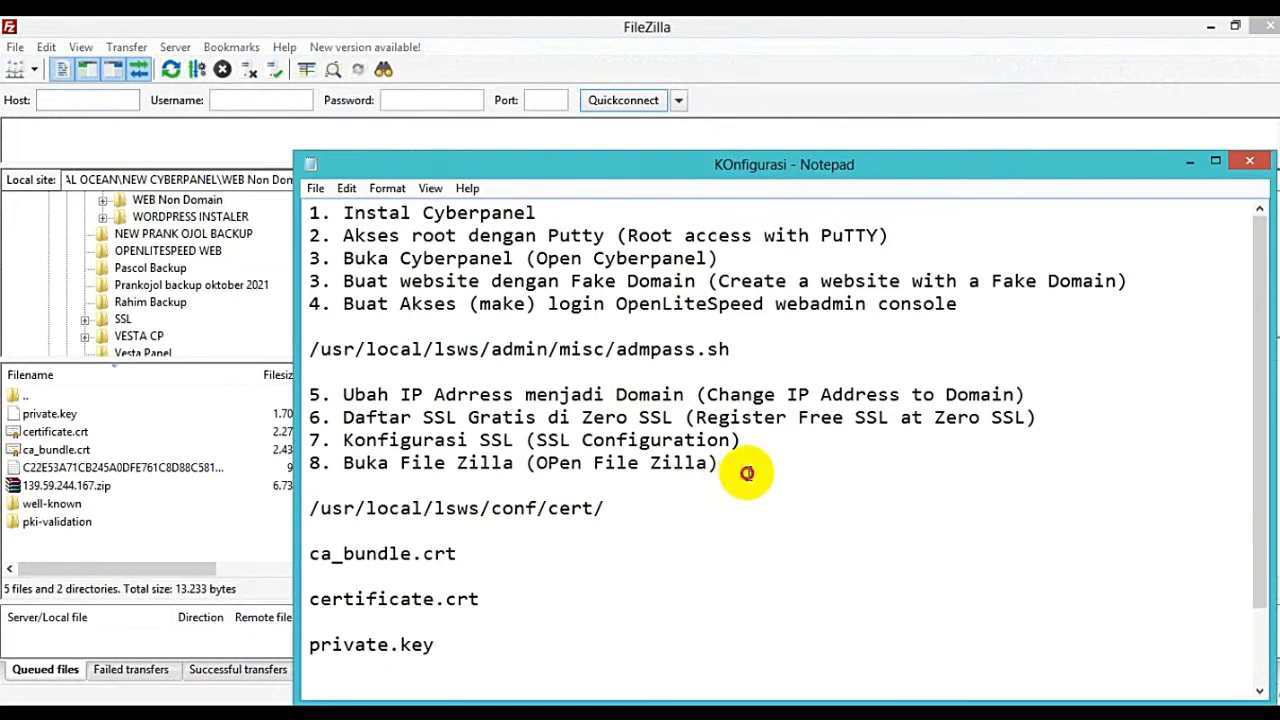
Step: Add the line 'Login file zilla dengan user name dan pasword VPS' under step 8 in the notes
key("Return")
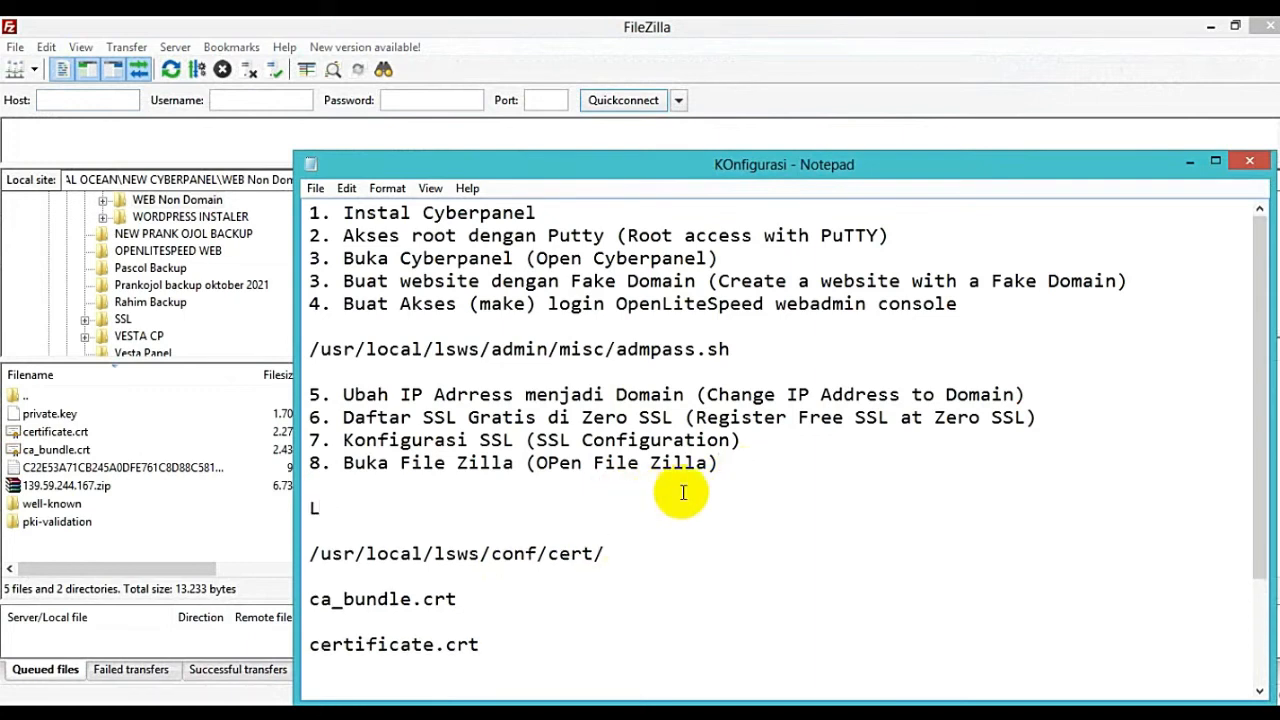
type("Login fil")
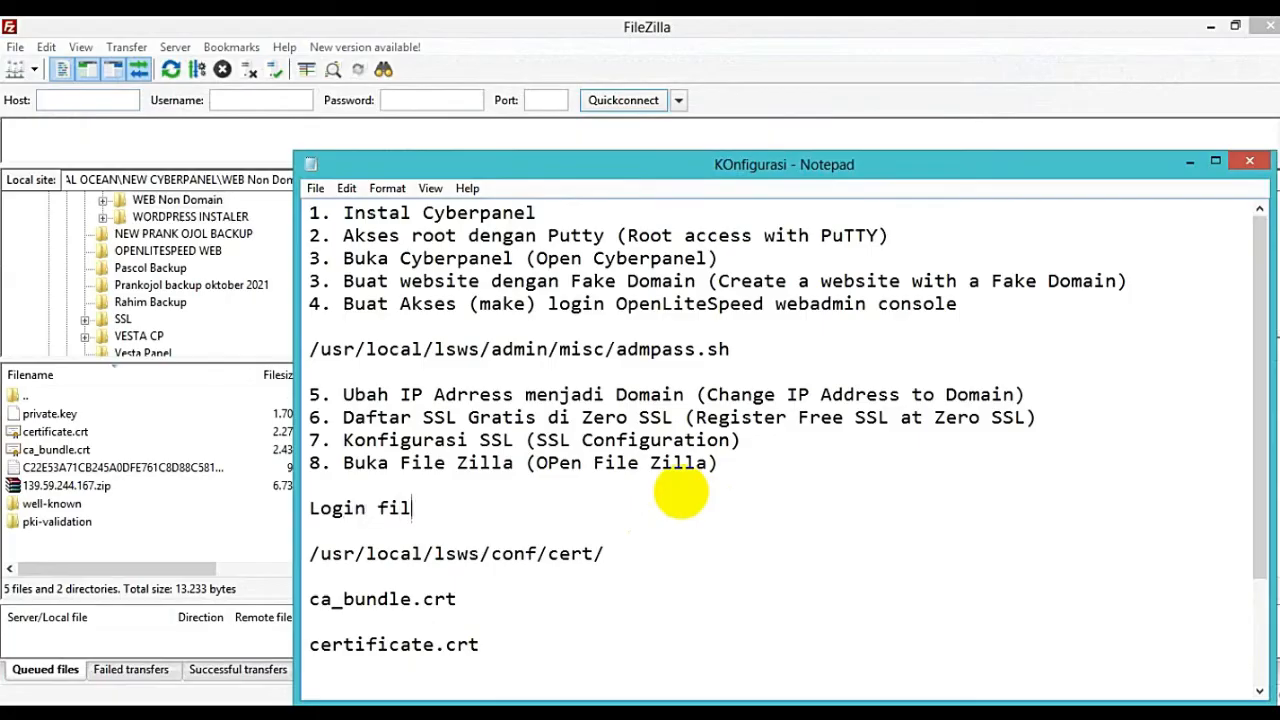
type("e zilla dengan akse")
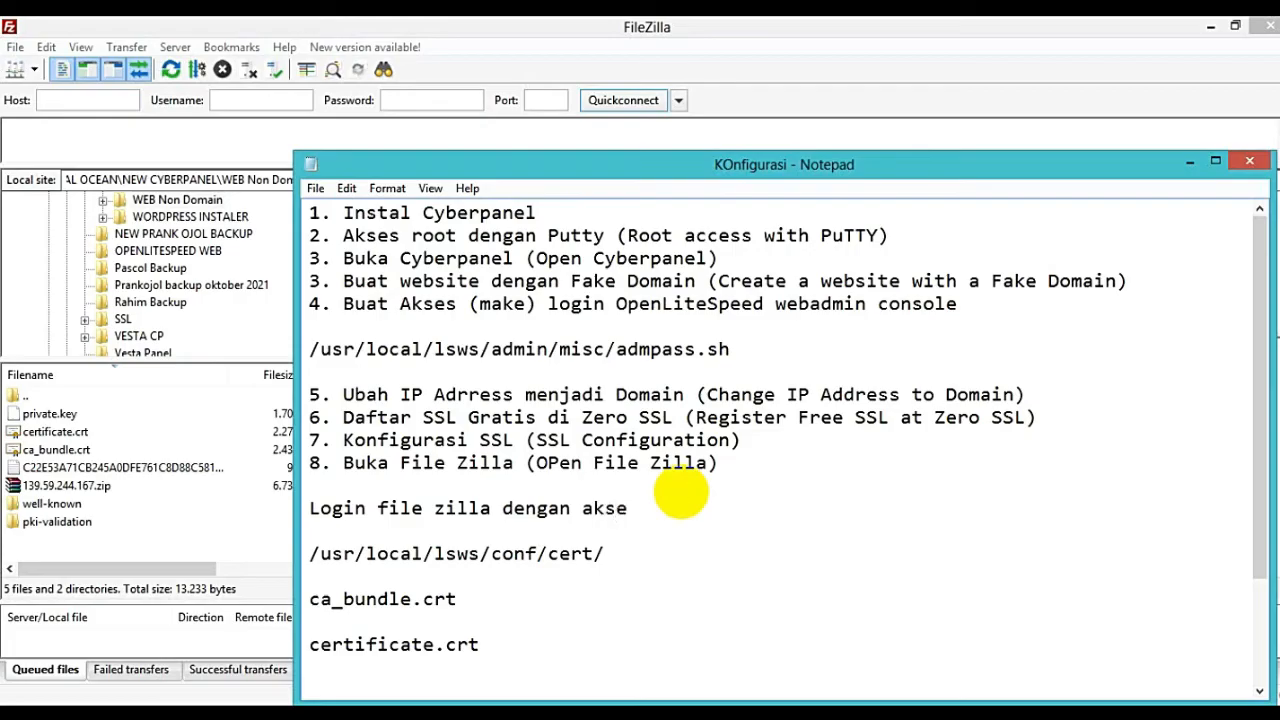
key("BackSpace")
key("BackSpace")
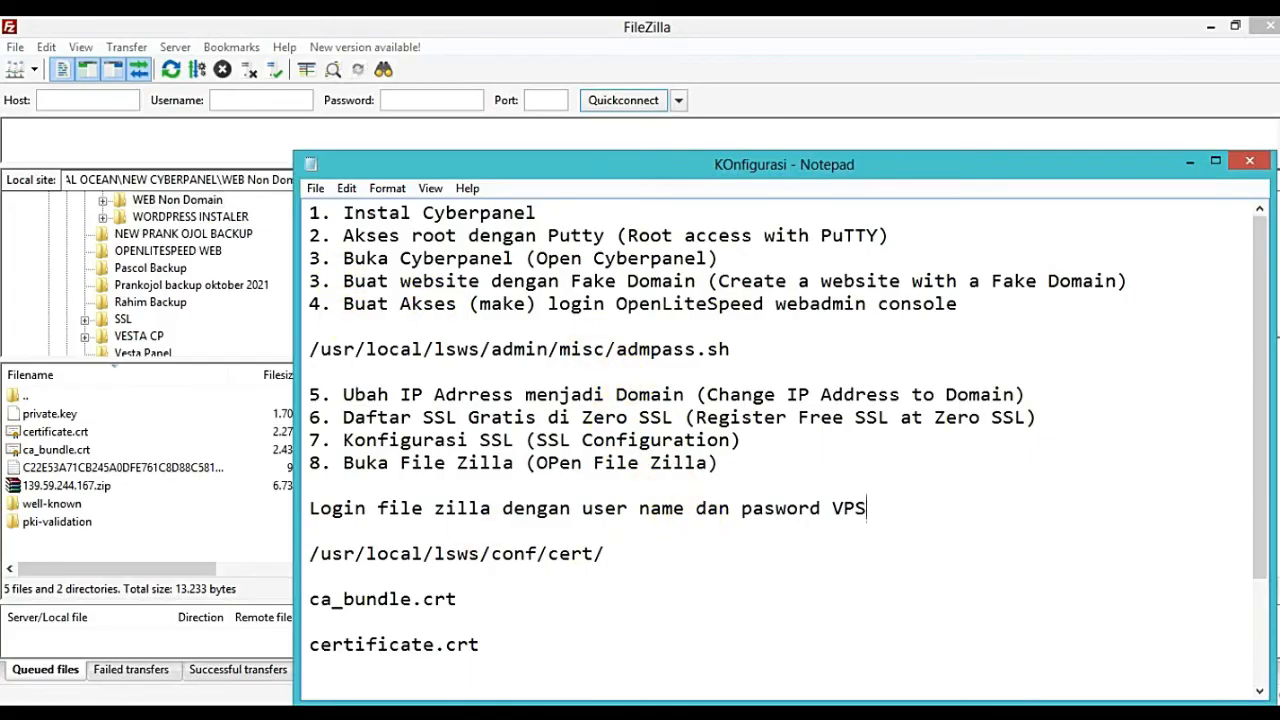
Step: Copy the droplet's IPv4 address 143.198.141.78 from DigitalOcean and return to FileZilla
mouse_move(455, 716)
left_click(272, 715)
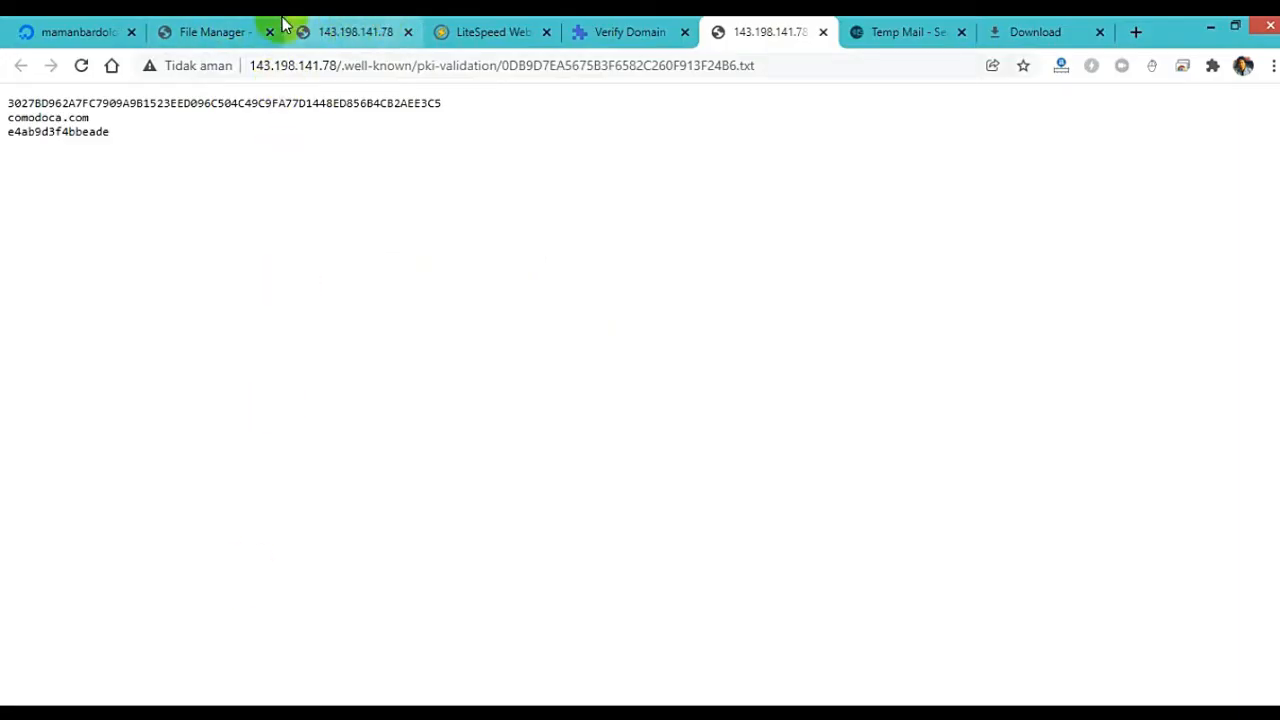
left_click(78, 30)
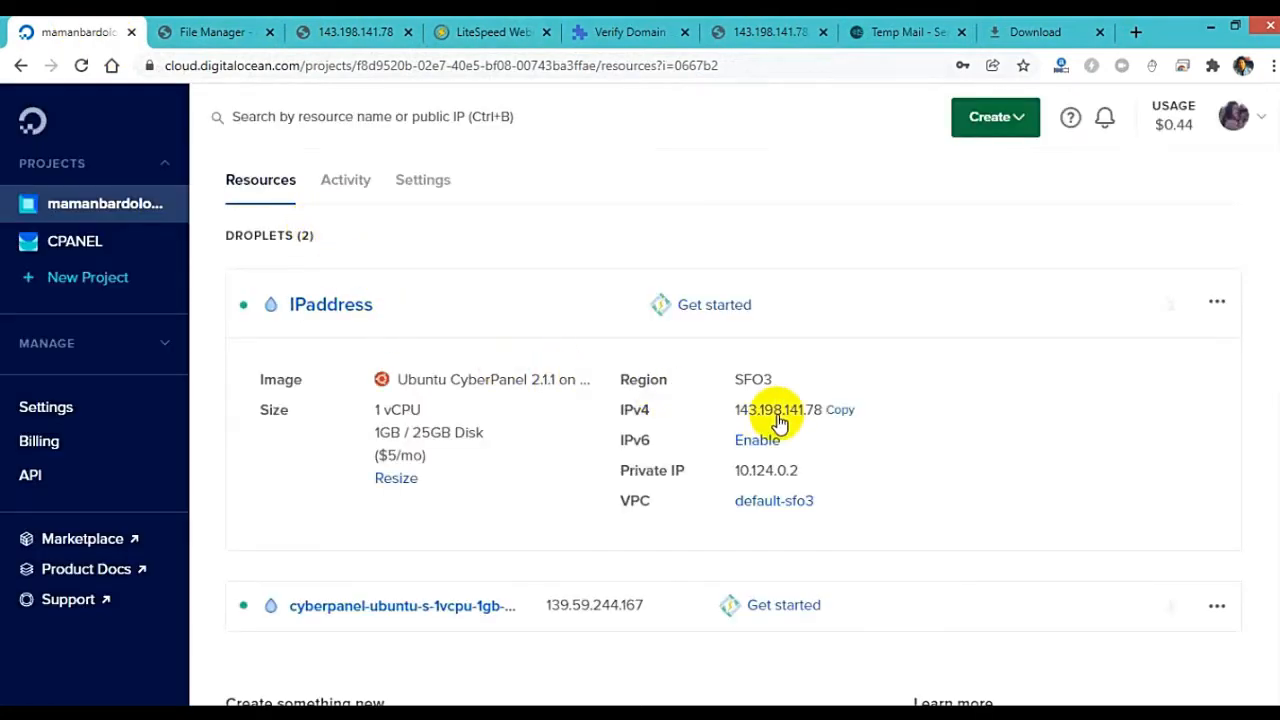
left_click(778, 415)
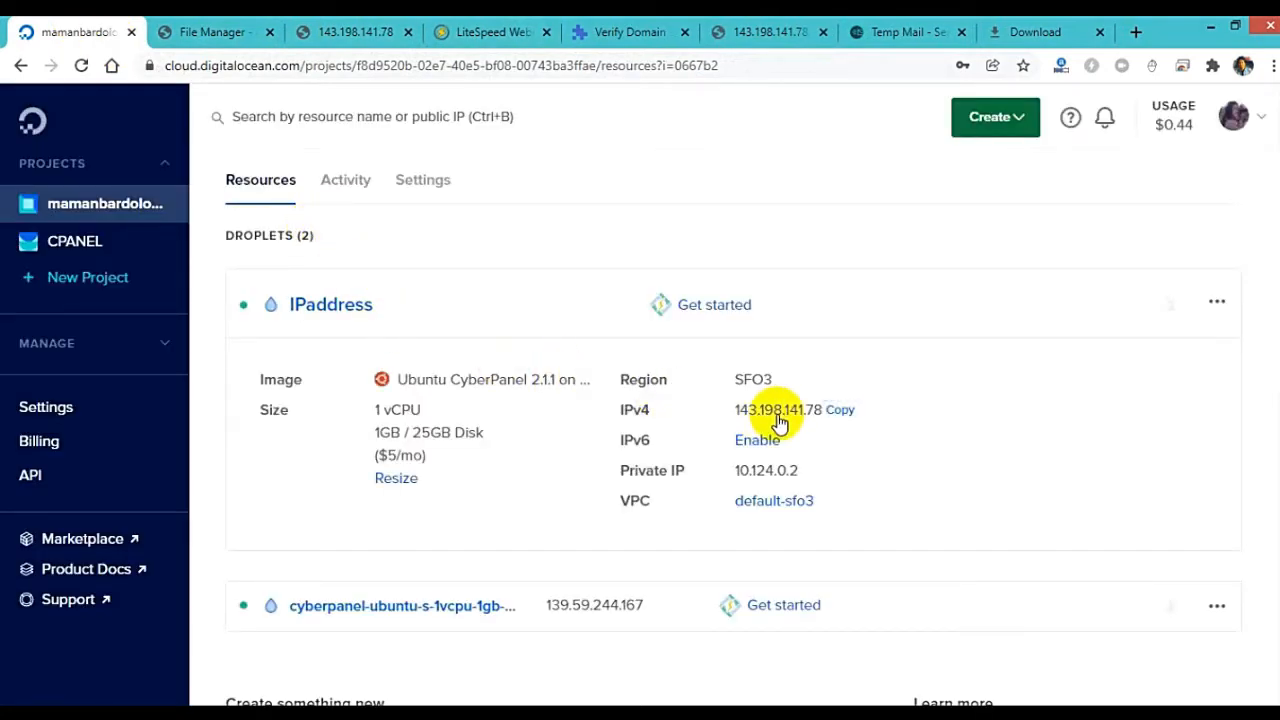
mouse_move(630, 714)
left_click(630, 630)
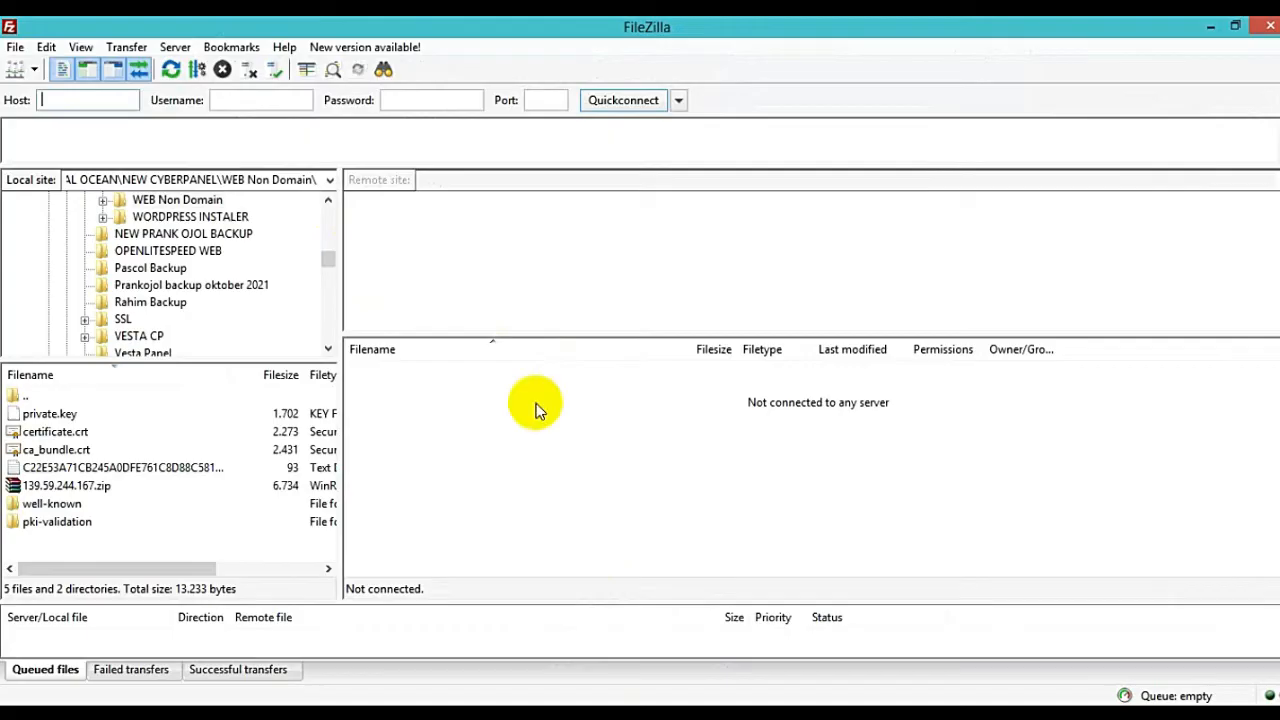
right_click(83, 103)
left_click(46, 178)
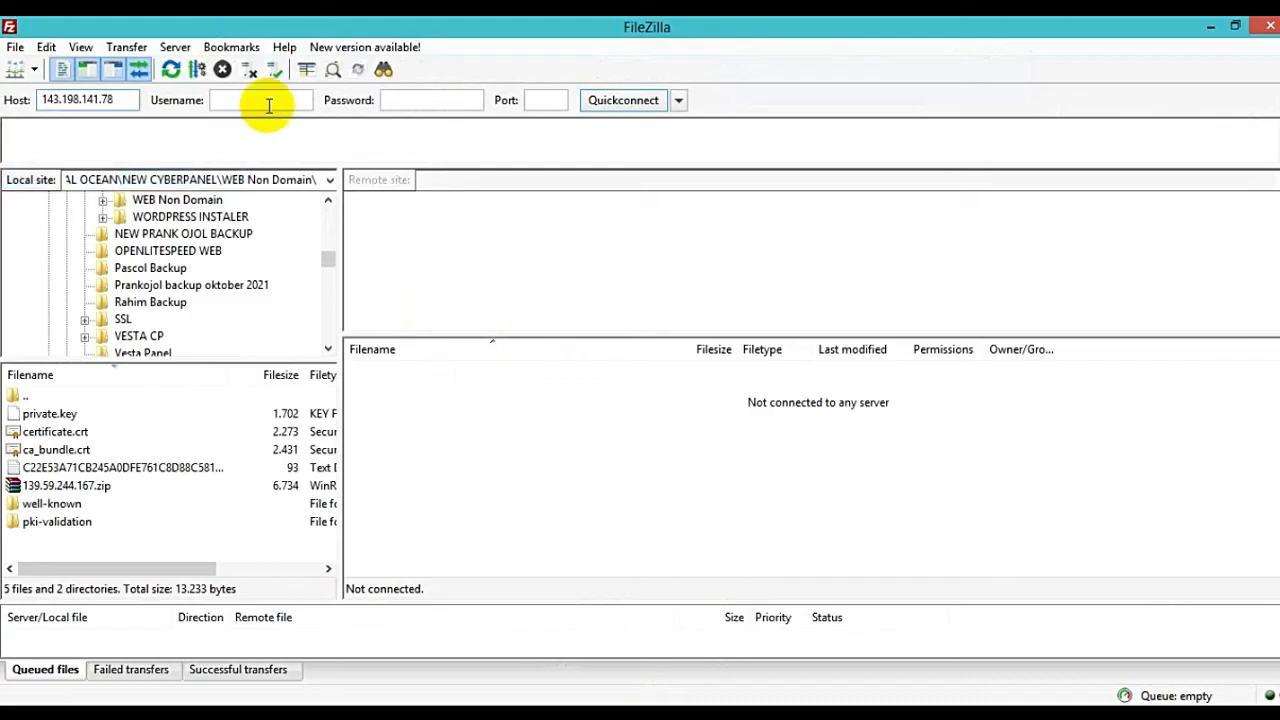
left_click(270, 98)
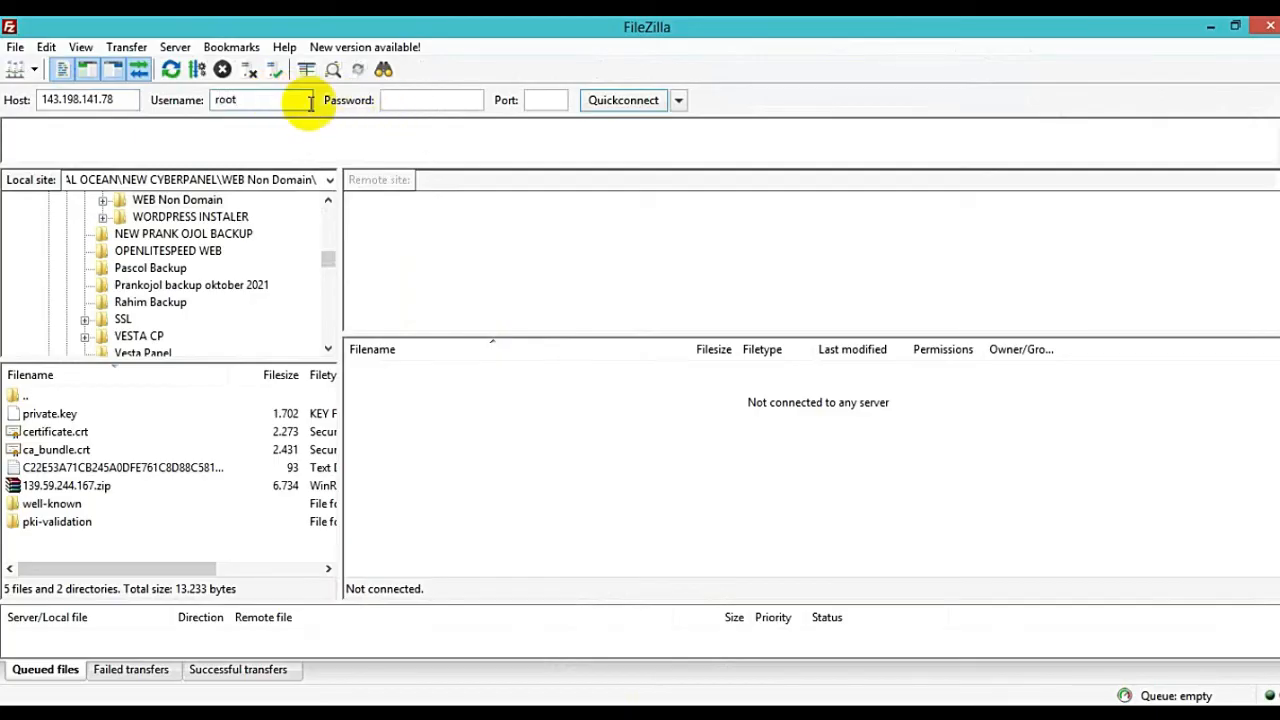
left_click(251, 130)
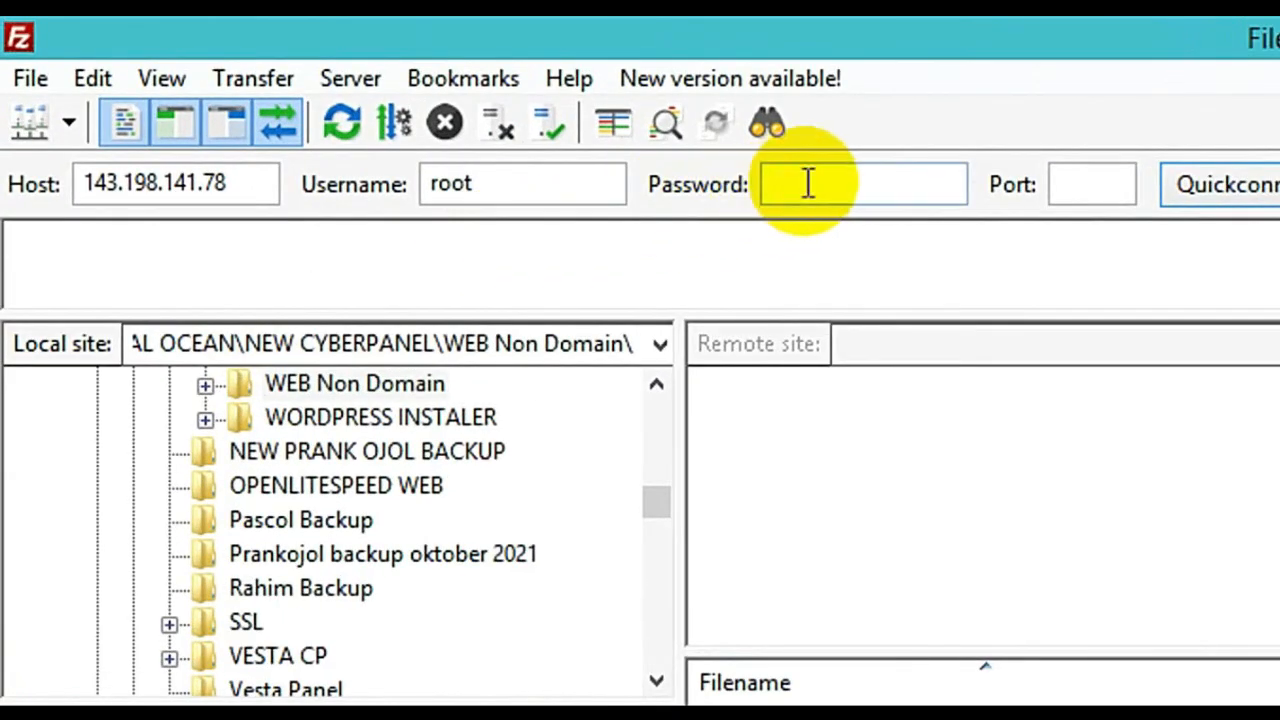
left_click(810, 184)
type("**")
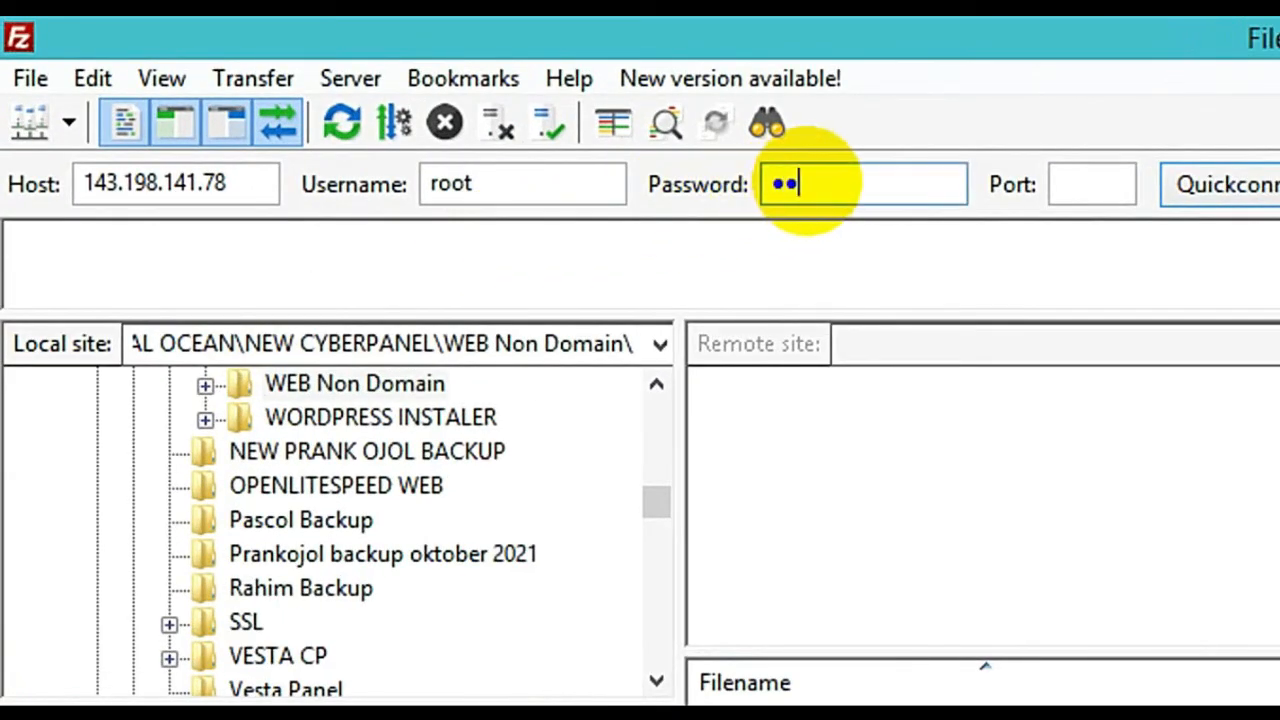
type("*********")
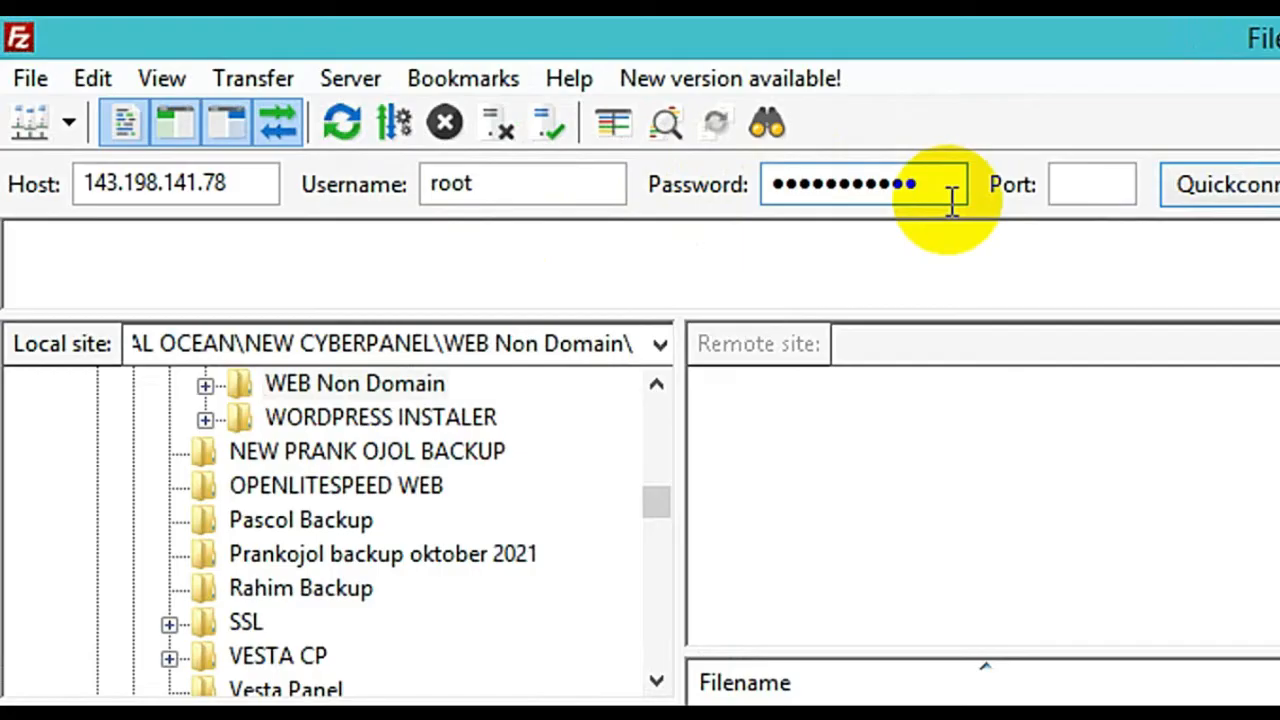
type("***")
left_click(1082, 194)
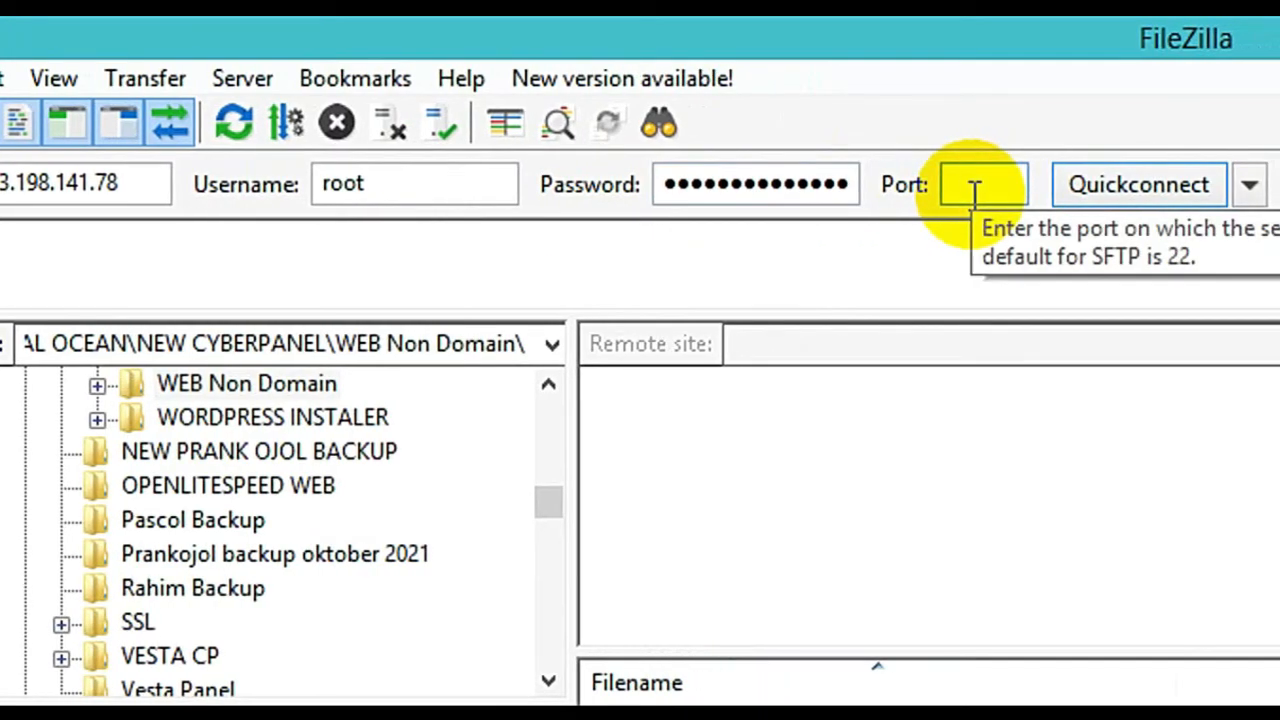
type("22")
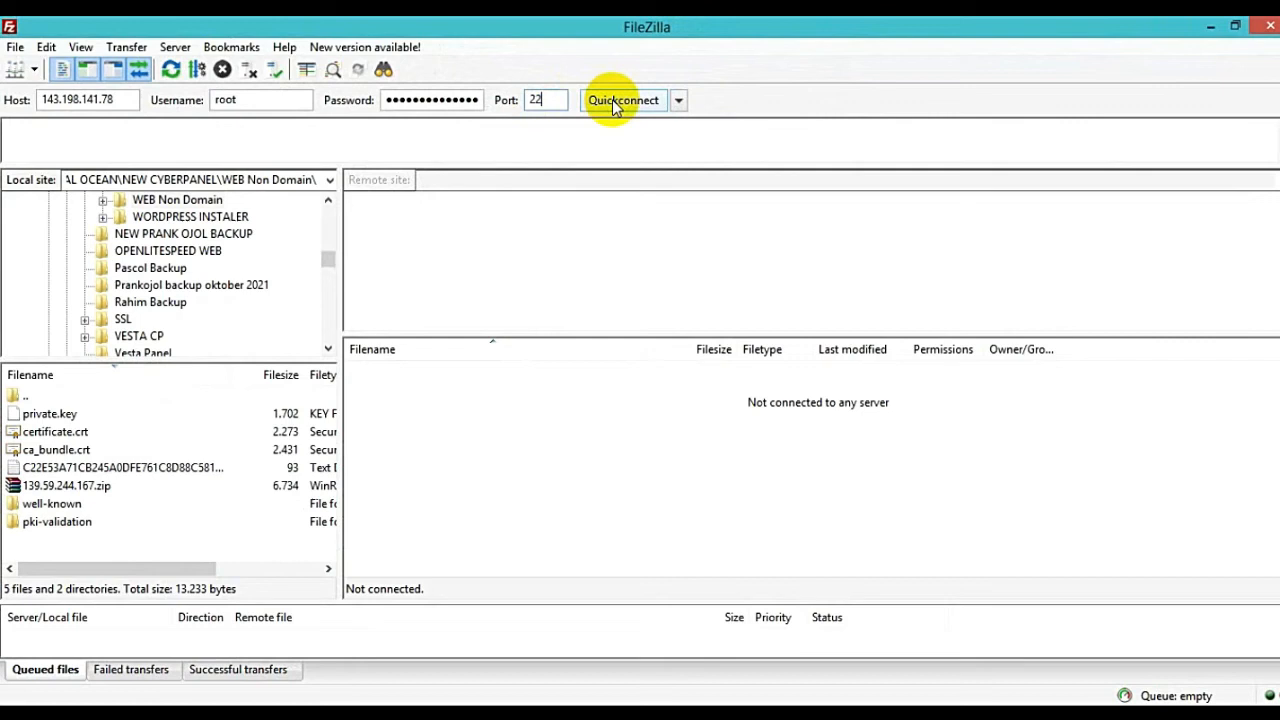
left_click(1117, 186)
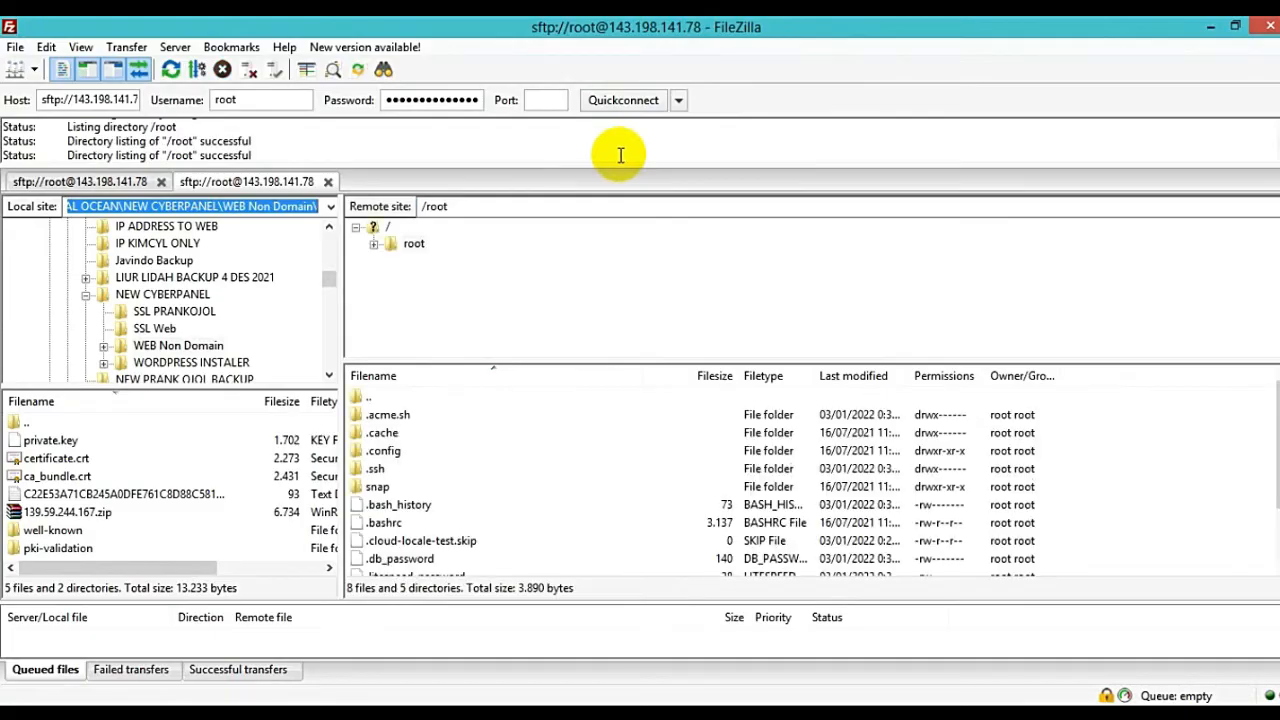
Step: Copy the /usr/local/lsws/conf/cert/ path from the KOnfigurasi notes
left_click(518, 206)
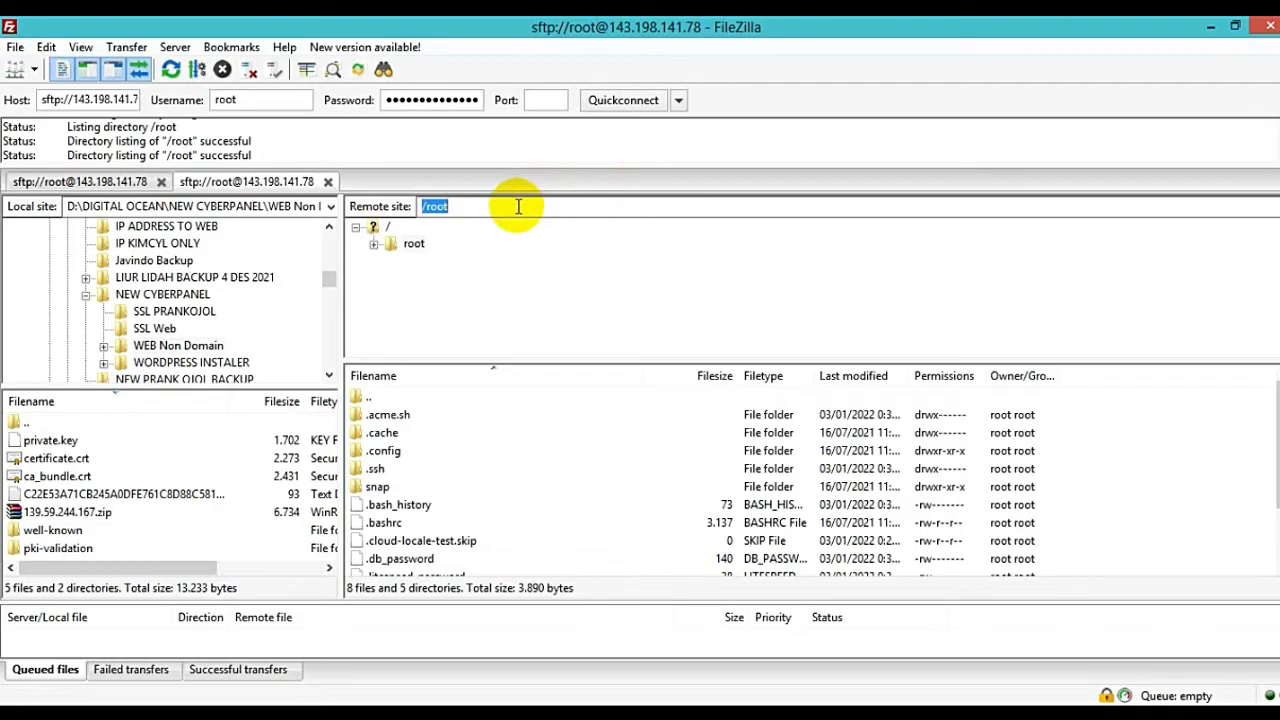
left_click(514, 211)
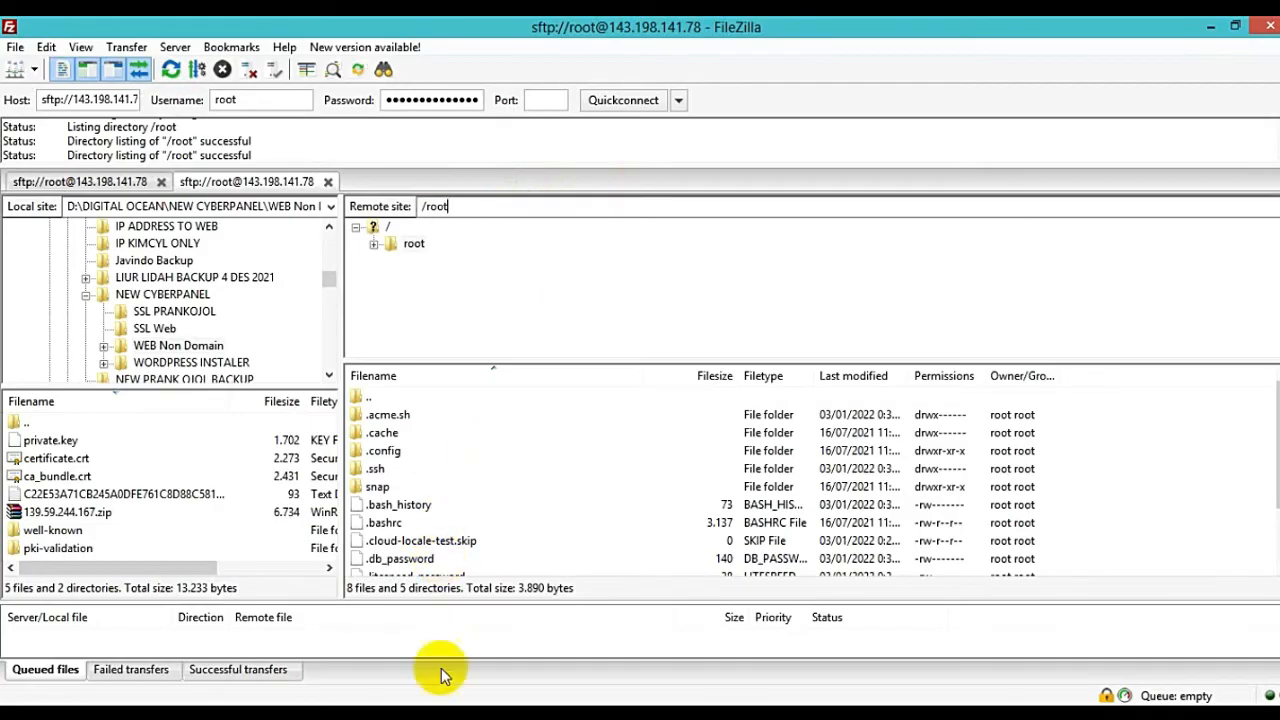
left_click(438, 714)
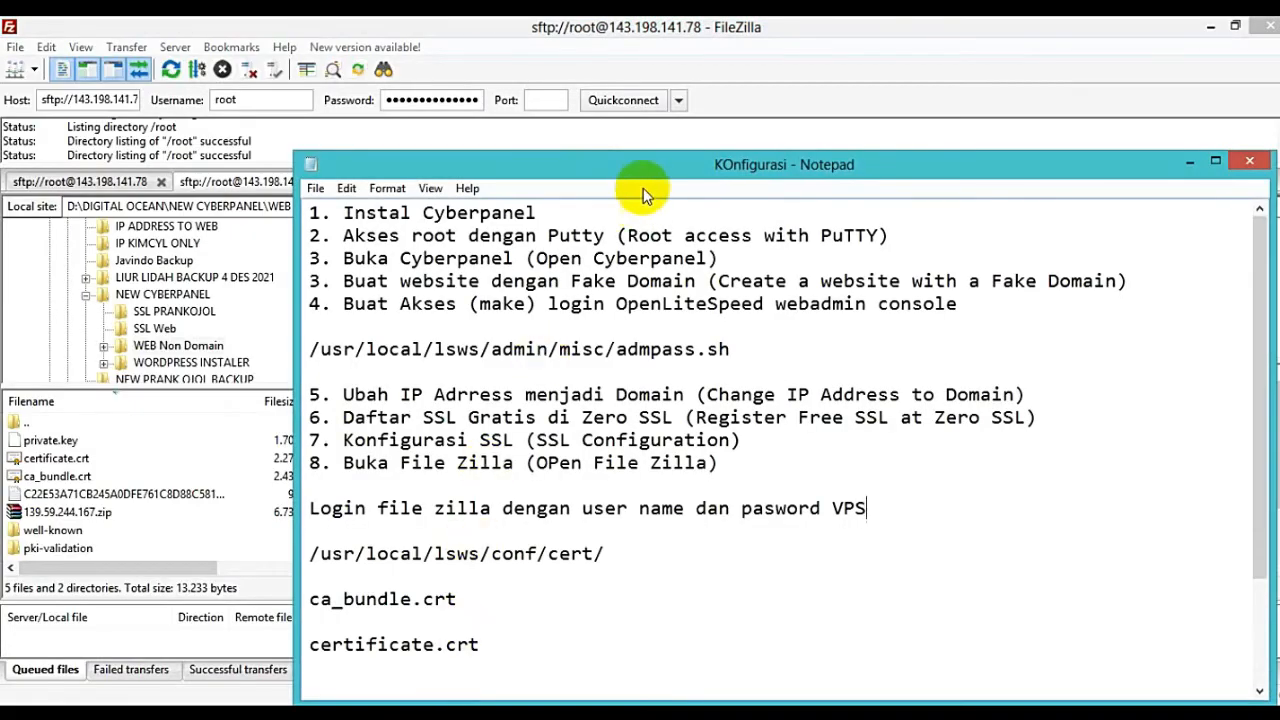
left_click_drag(646, 170, 698, 128)
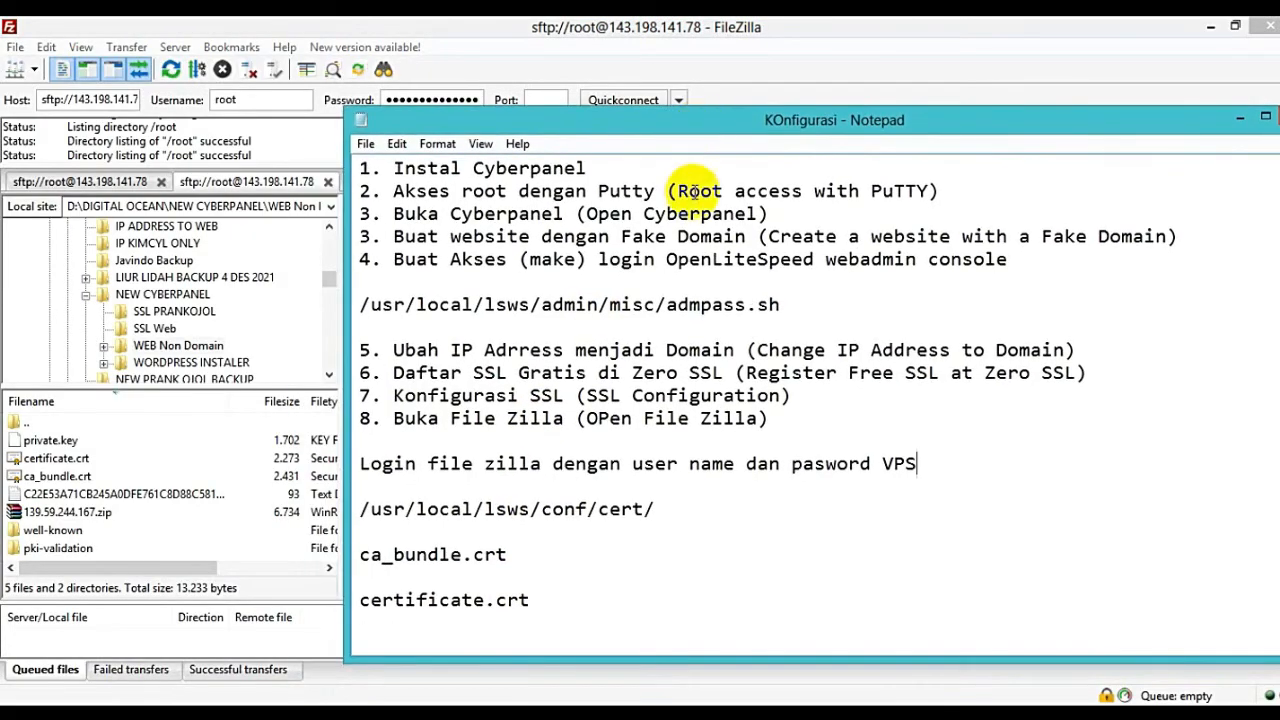
double_click(660, 510)
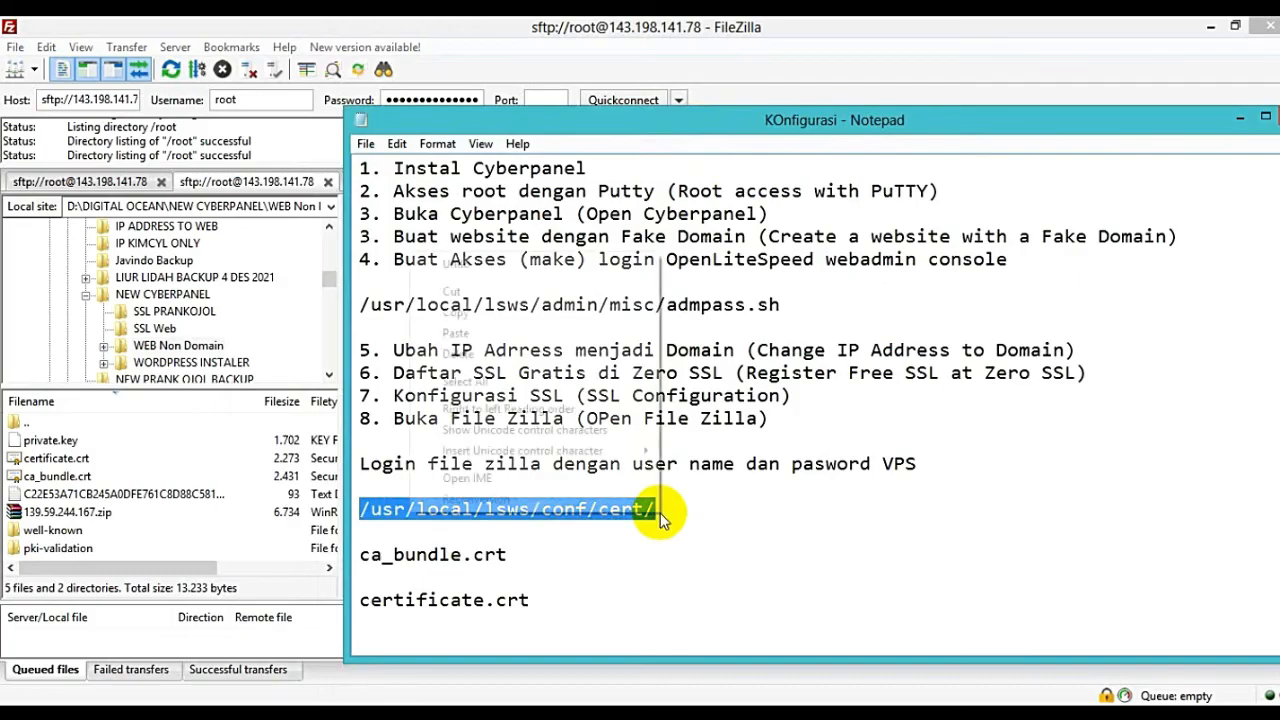
right_click(660, 513)
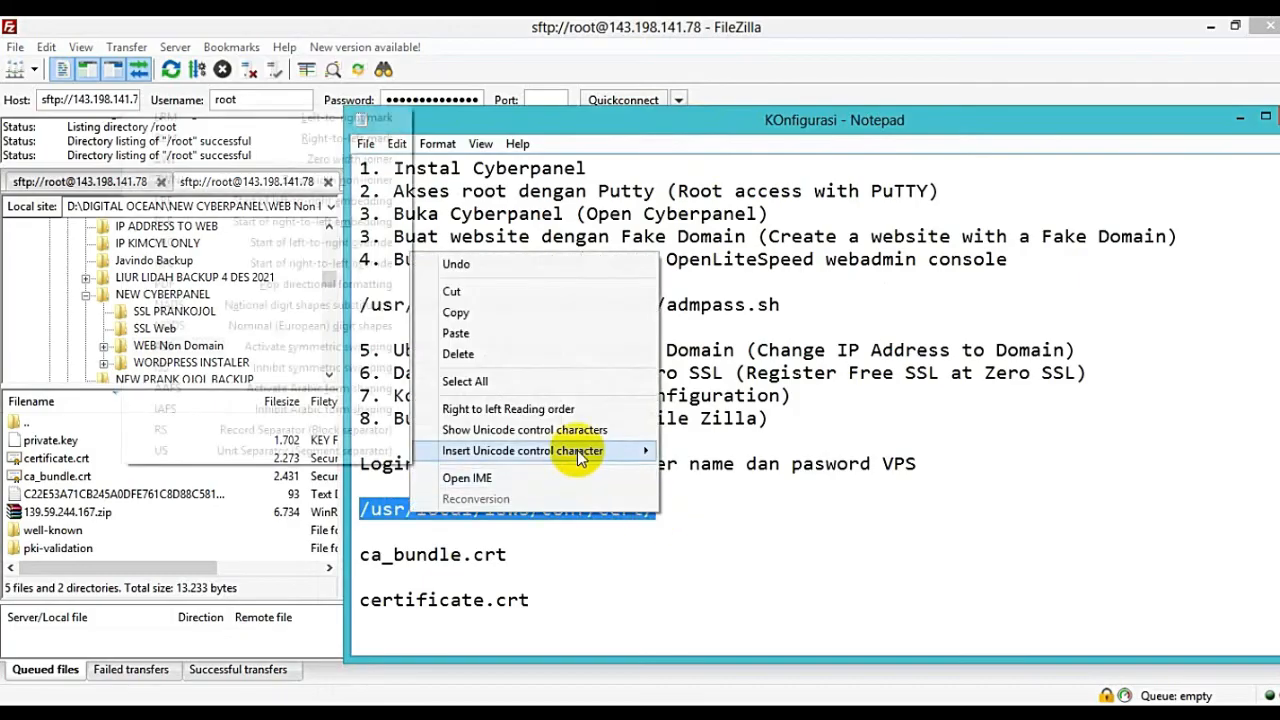
left_click(569, 316)
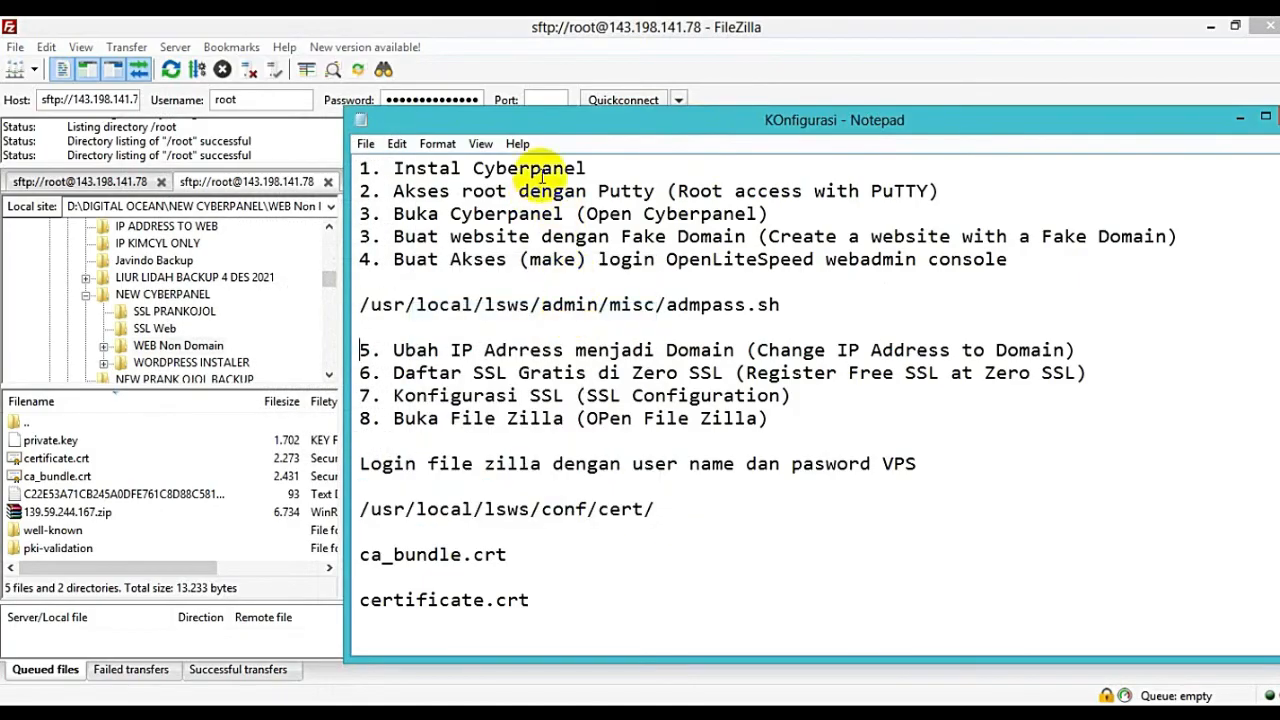
Step: Navigate FileZilla's remote pane to the empty /usr/local/lsws/conf/cert folder
left_click(1233, 120)
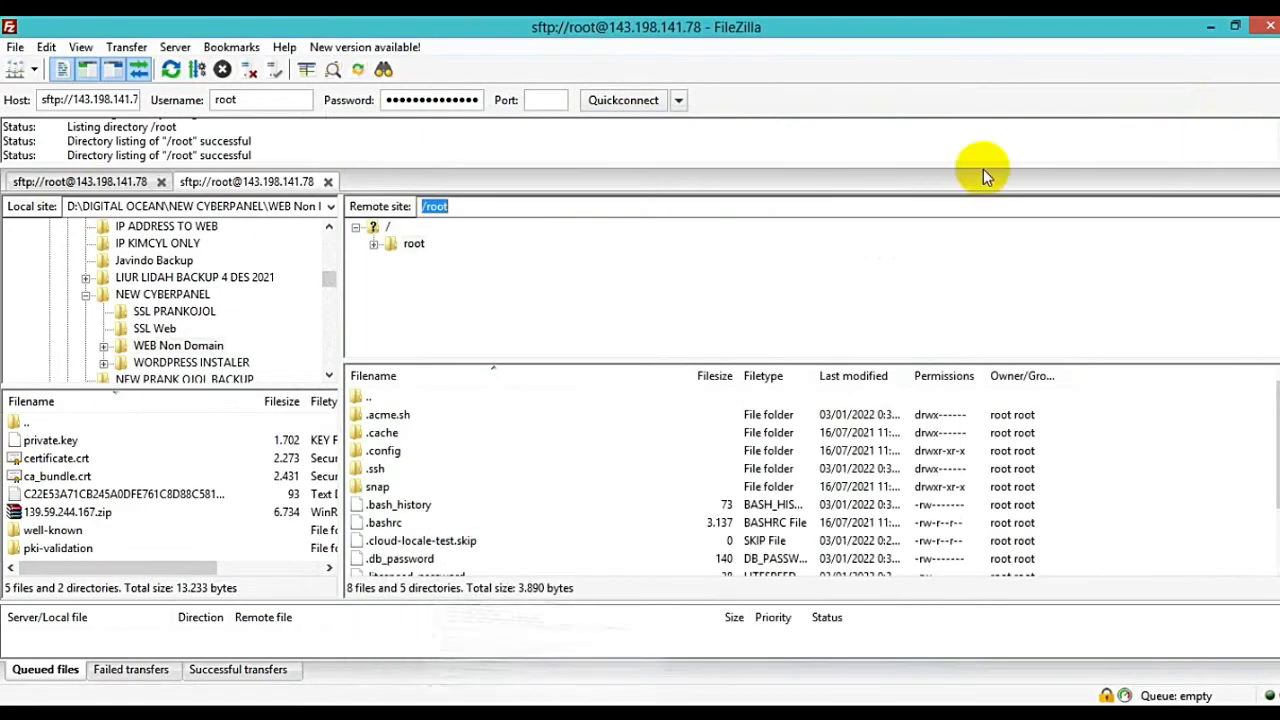
right_click(492, 204)
left_click(420, 280)
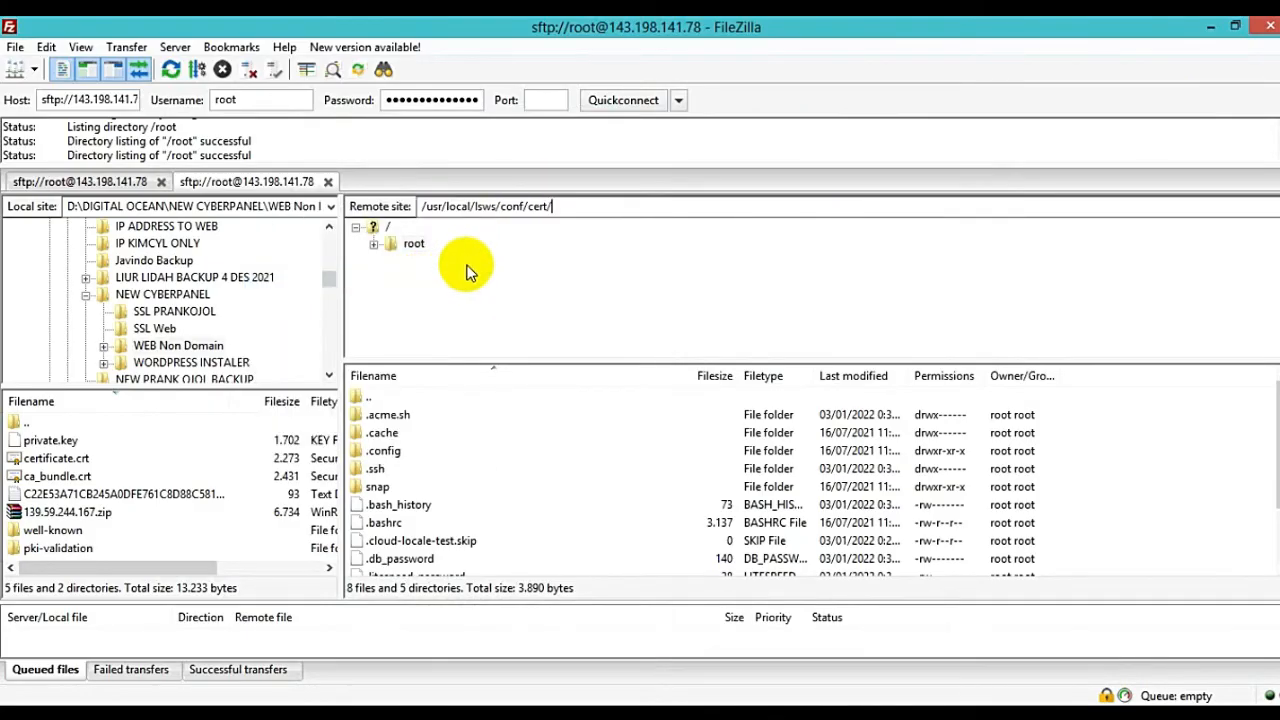
key("Return")
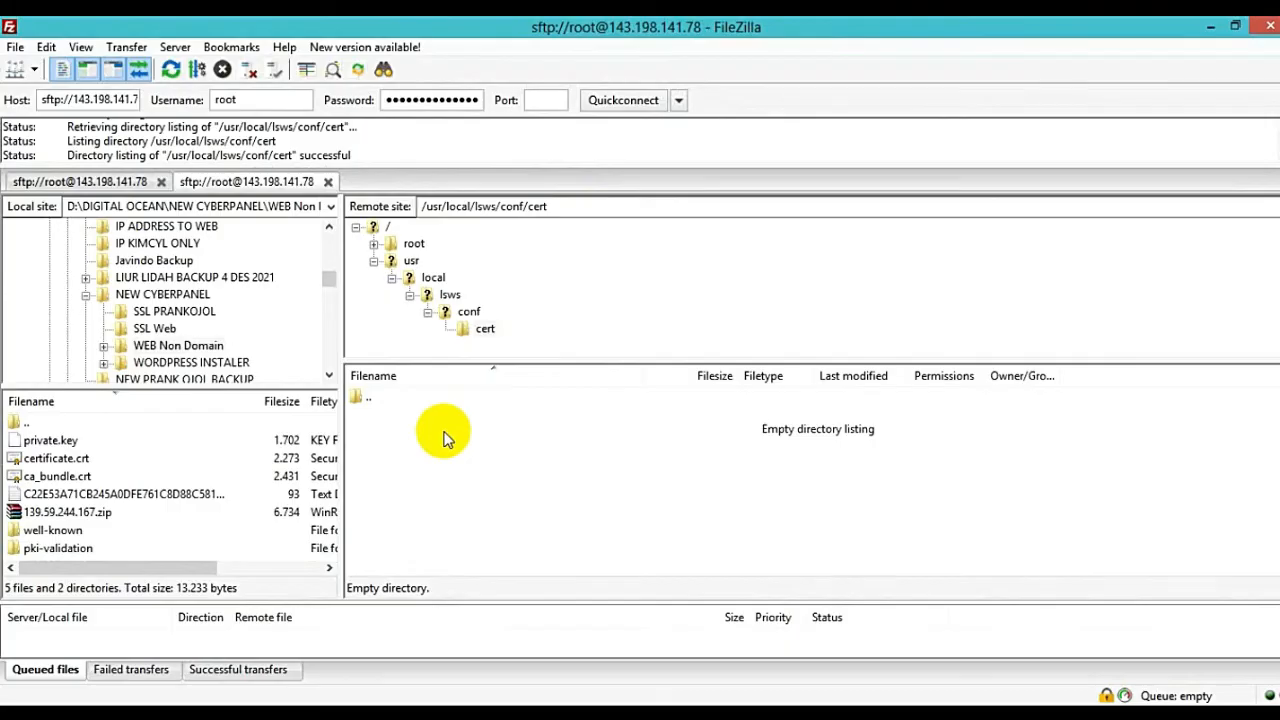
left_click(262, 713)
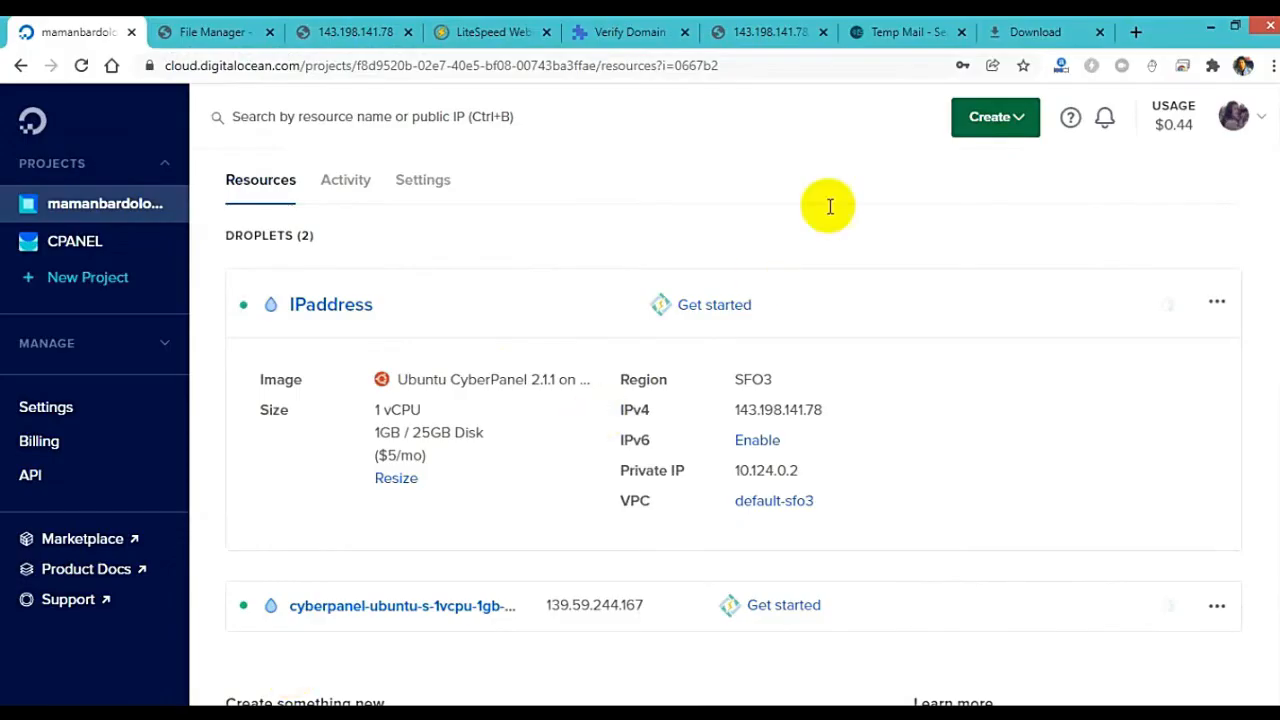
Step: Run ZeroSSL's domain verification for 143.198.141.78 until the certificate is issued
left_click(648, 28)
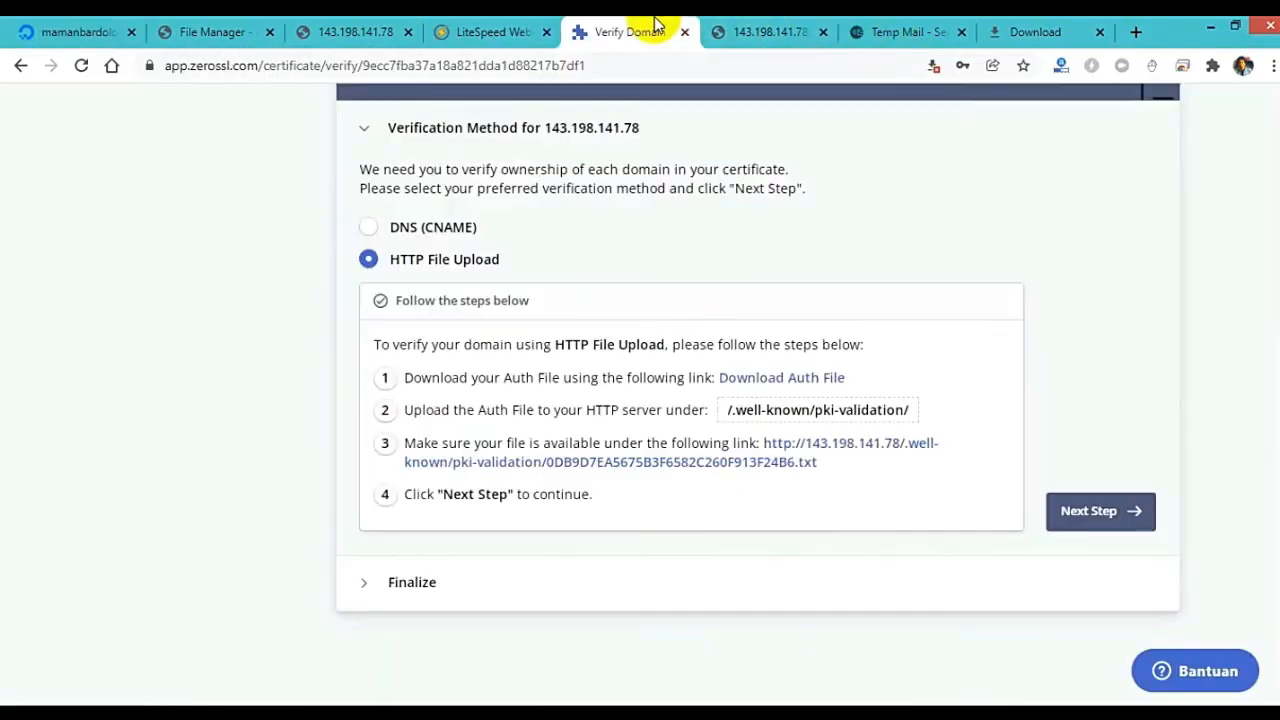
left_click(1110, 524)
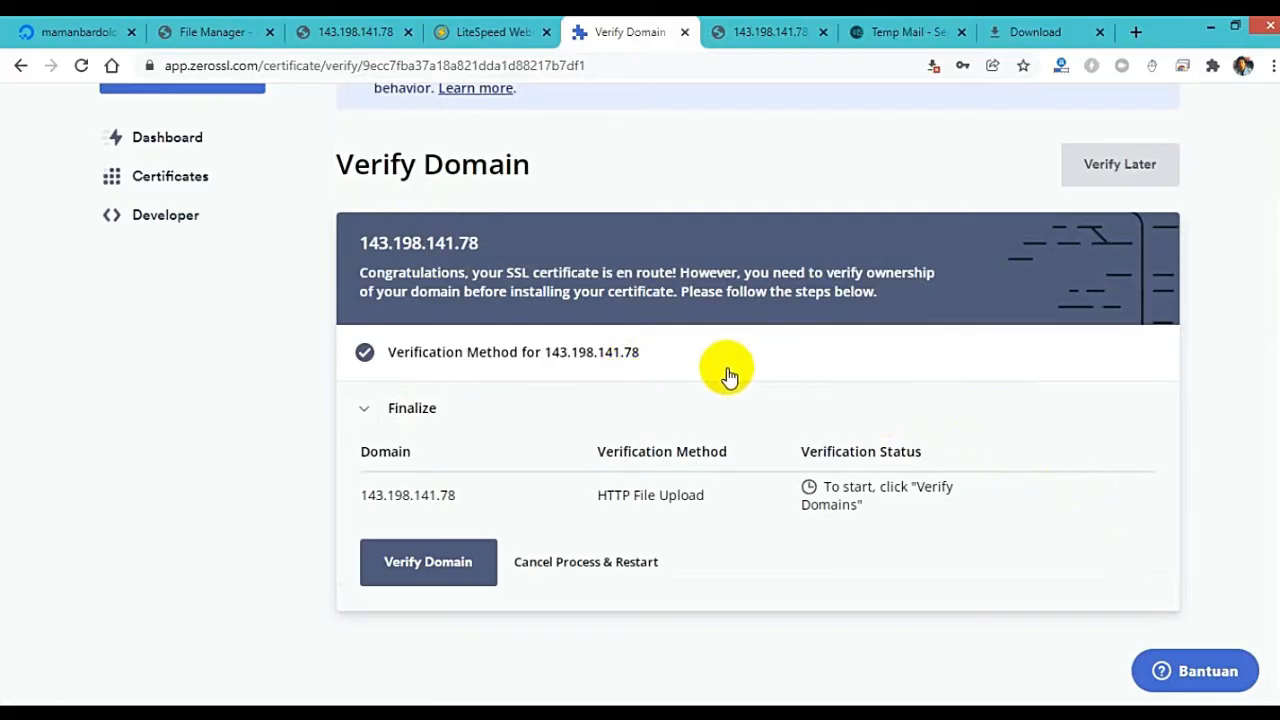
left_click(438, 586)
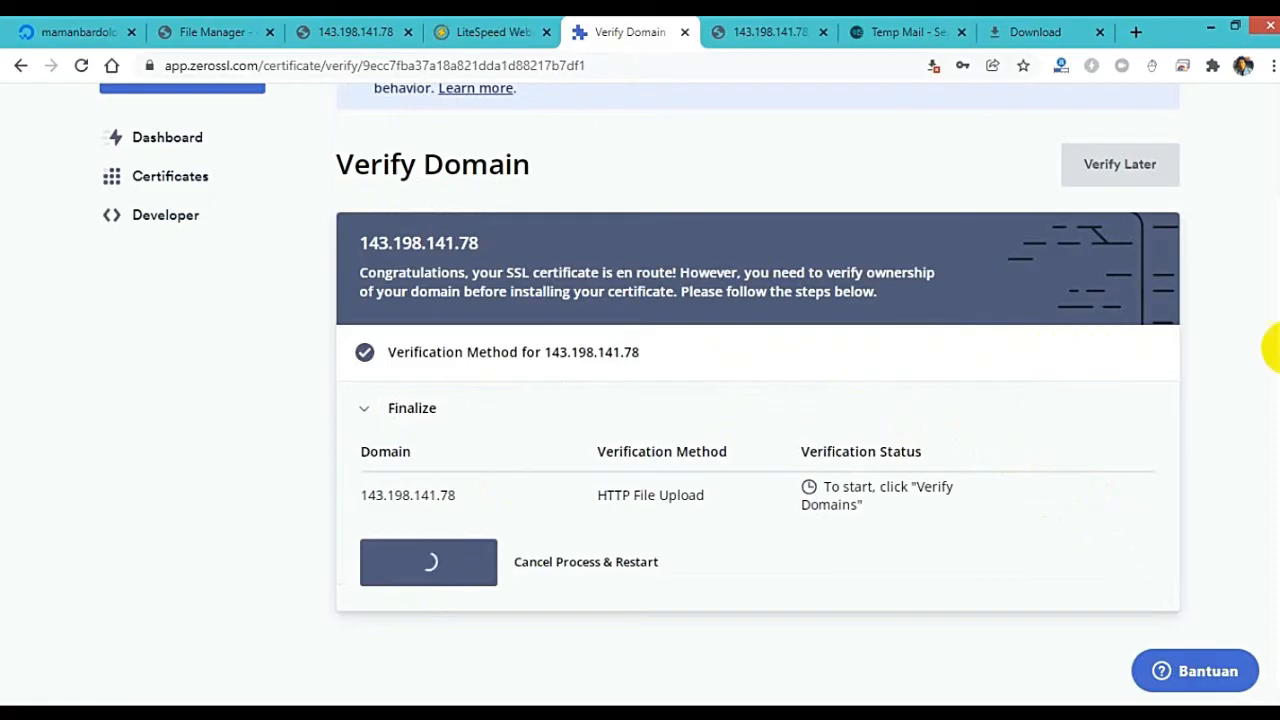
left_click_drag(1271, 343, 1238, 338)
left_click(1236, 336)
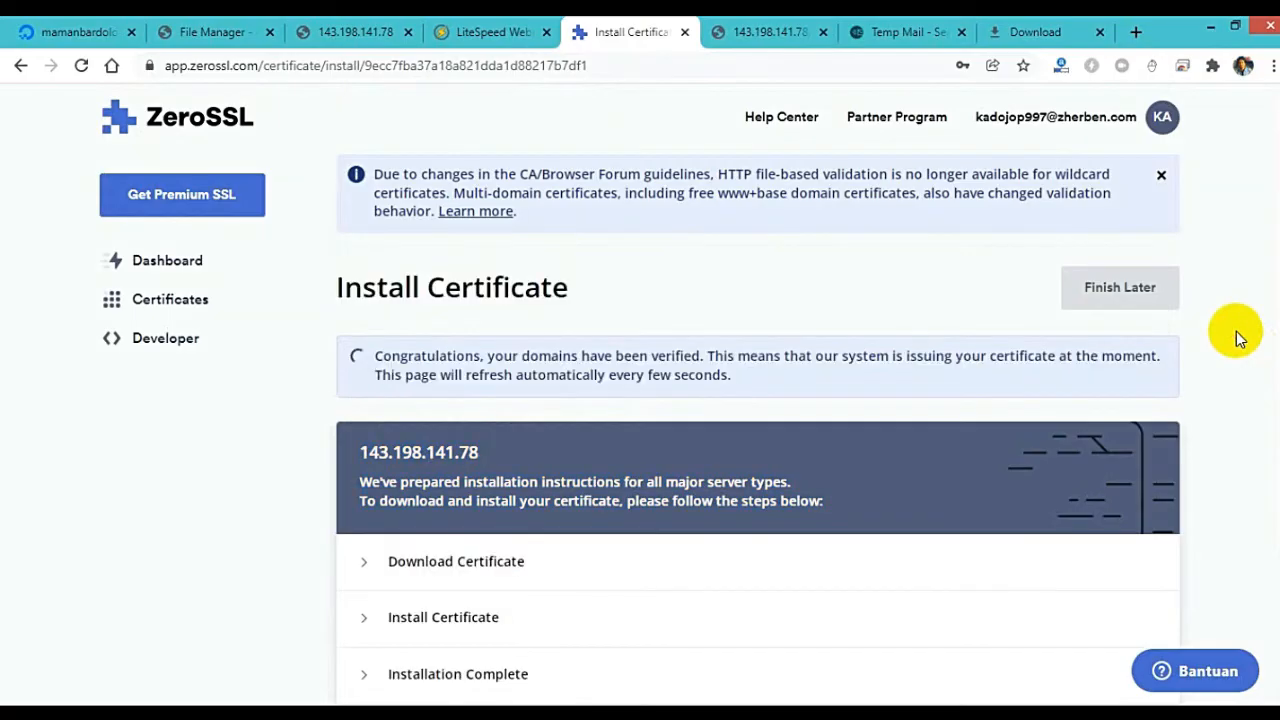
scroll(1235, 331, "down", 2)
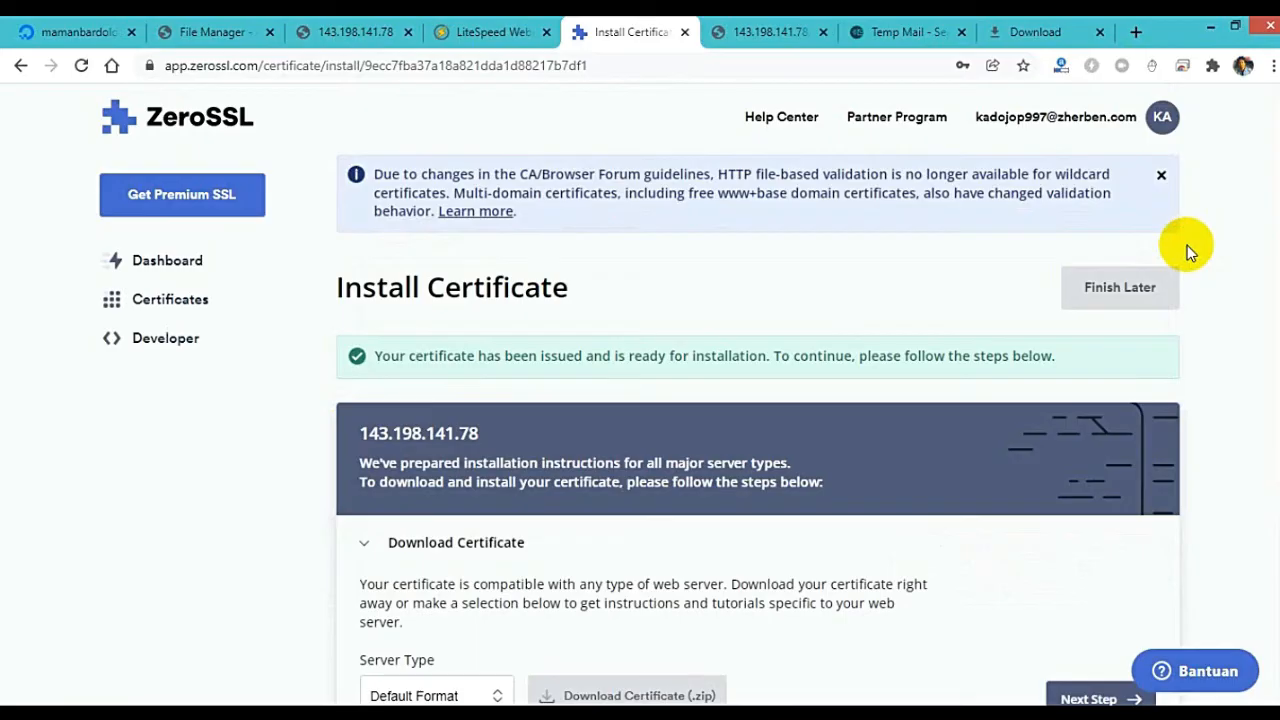
scroll(1190, 252, "down", 3)
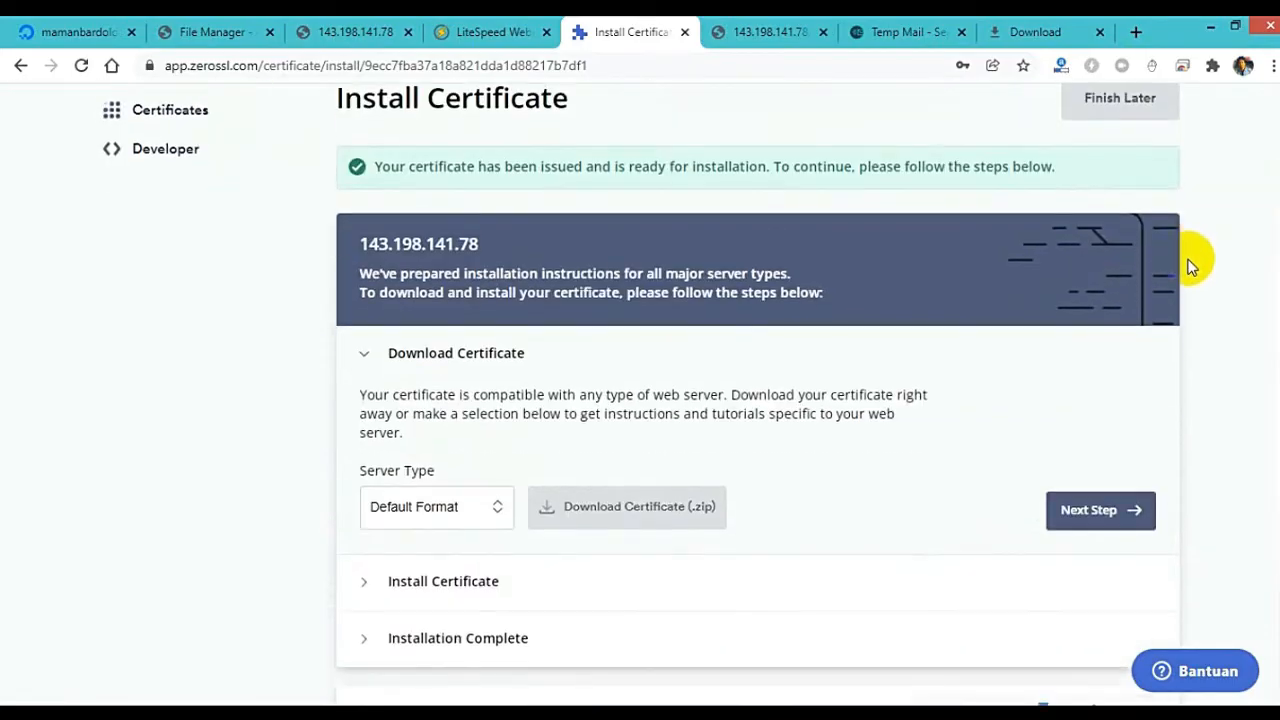
Step: Download 143.198.141.78.zip, allowing multiple downloads from ZeroSSL, and view the downloads list
scroll(1190, 268, "down", 1)
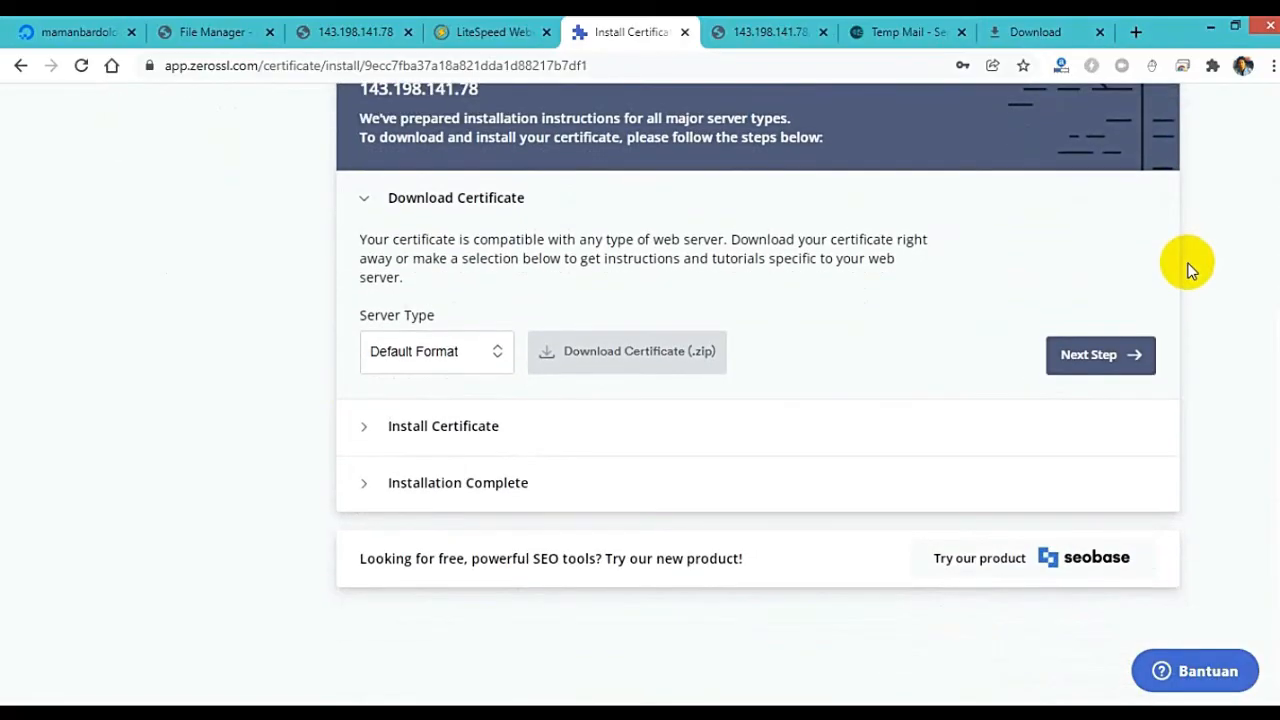
left_click(652, 362)
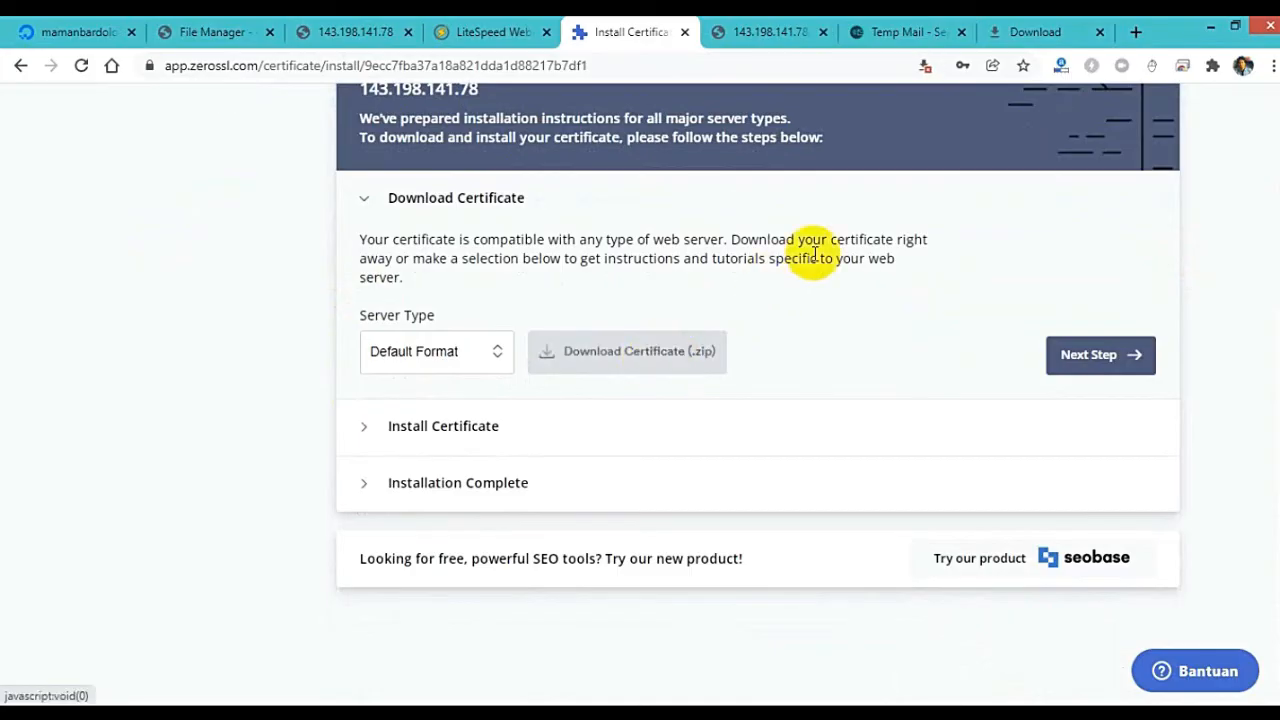
left_click(936, 65)
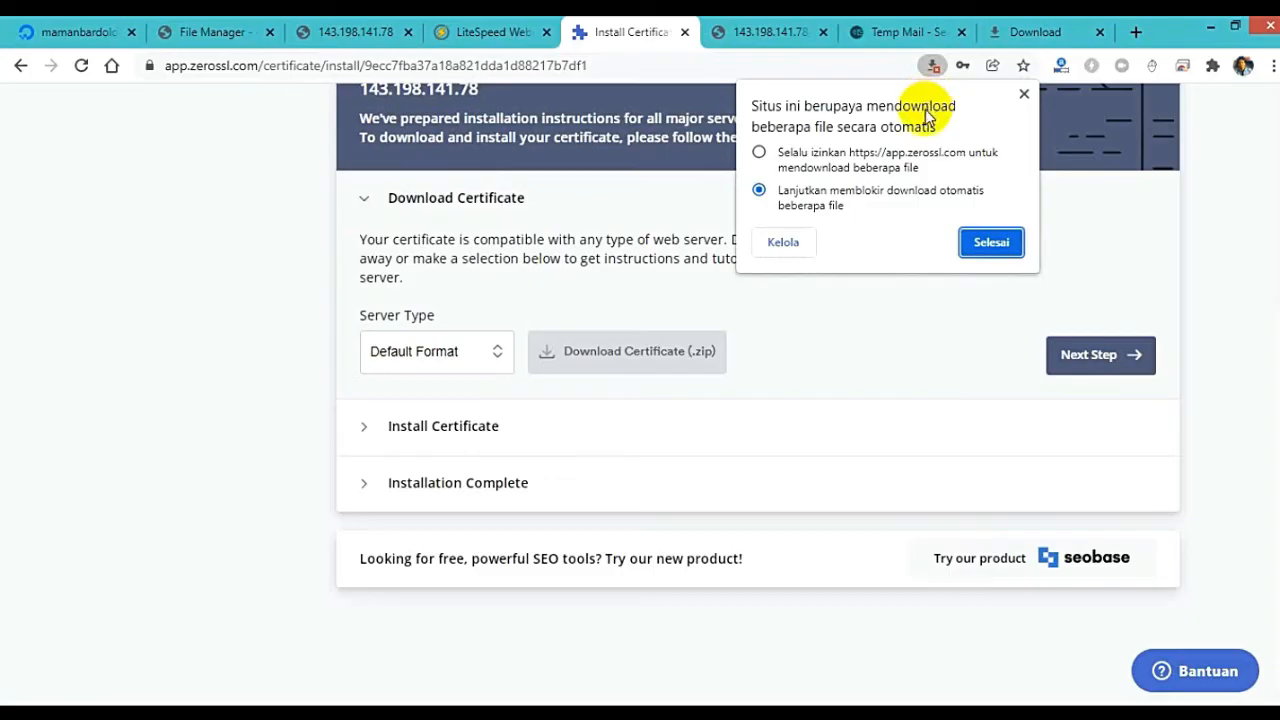
left_click(920, 160)
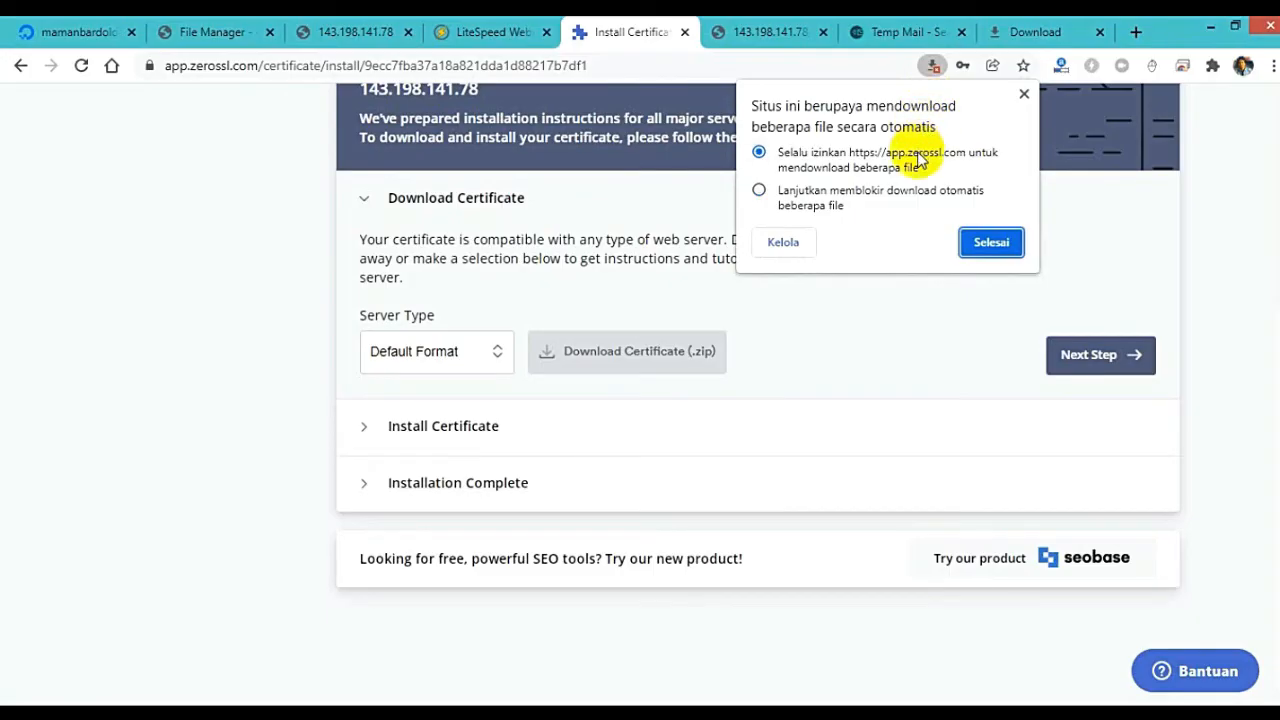
left_click(985, 243)
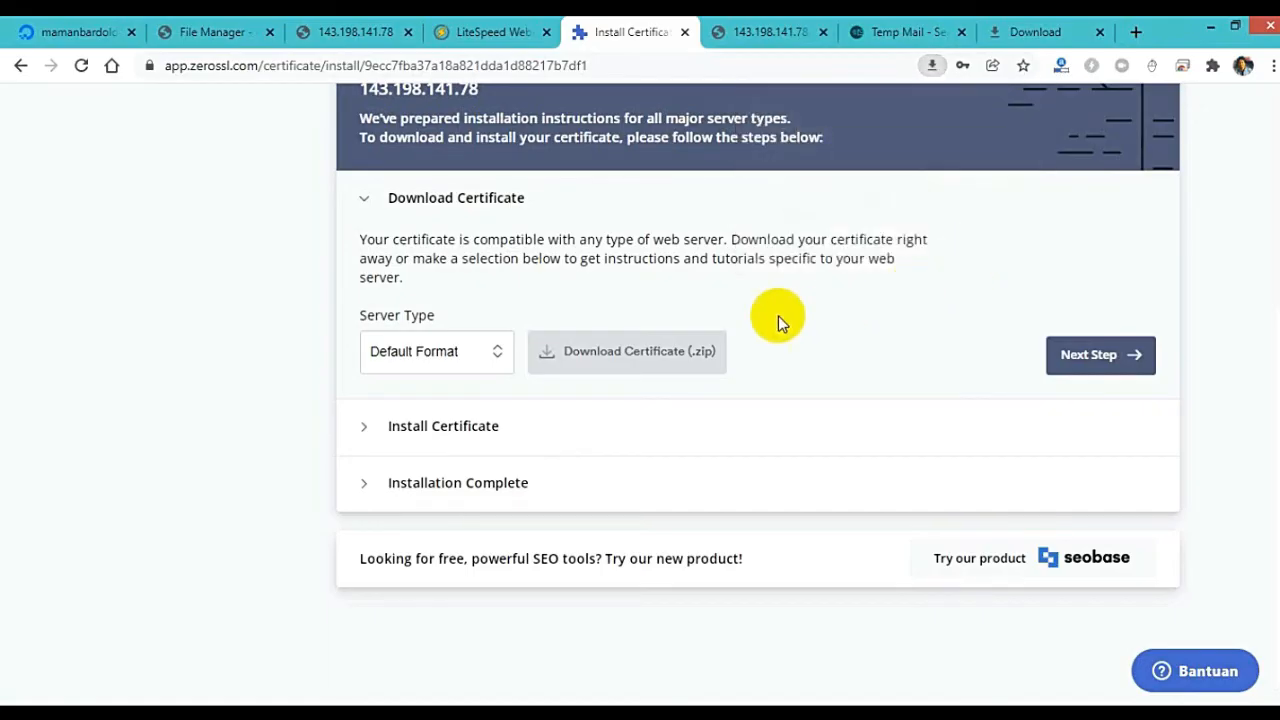
left_click(655, 350)
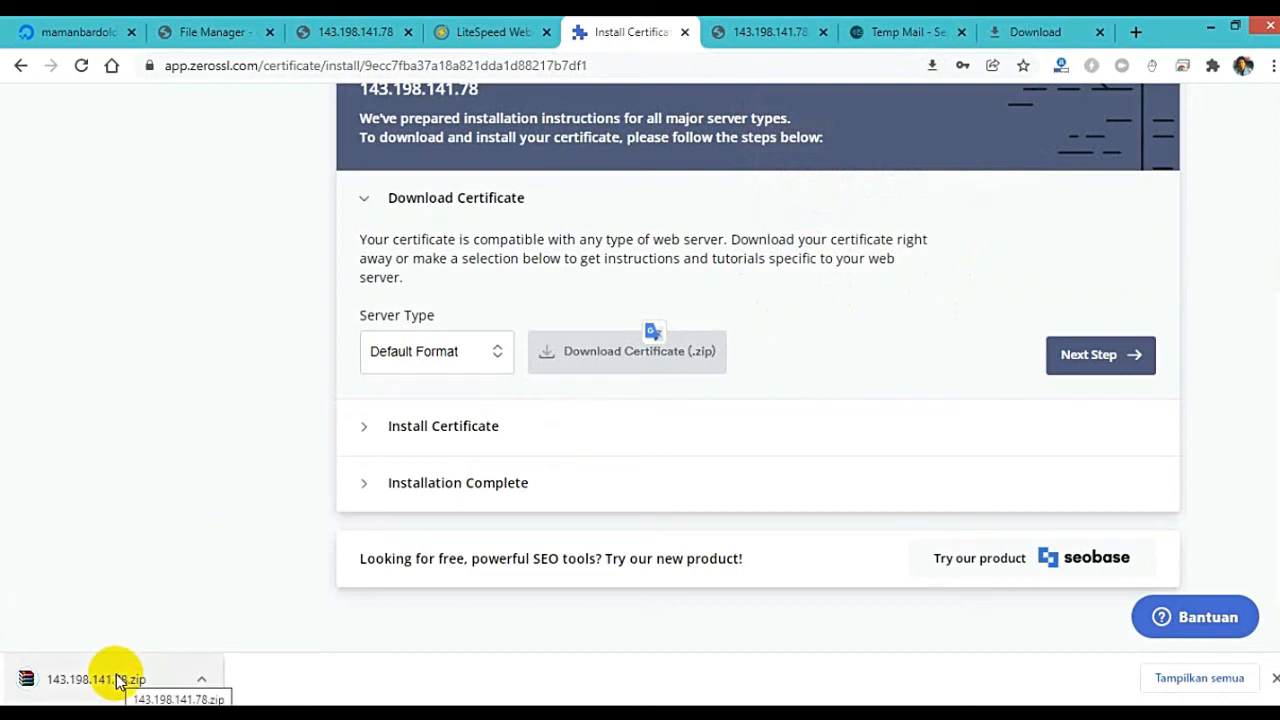
left_click(1190, 678)
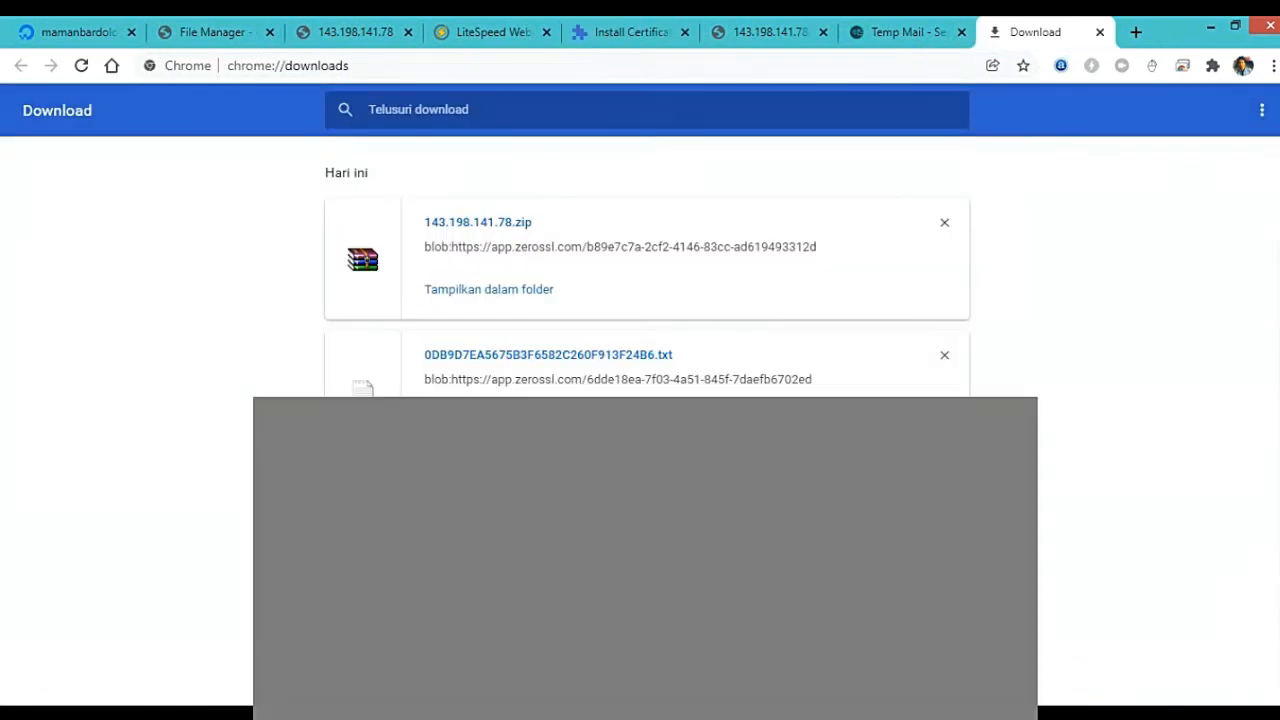
Step: Move 143.198.141.78.zip from Downloads into the IP ADDRESS TO WEB folder
left_click(532, 297)
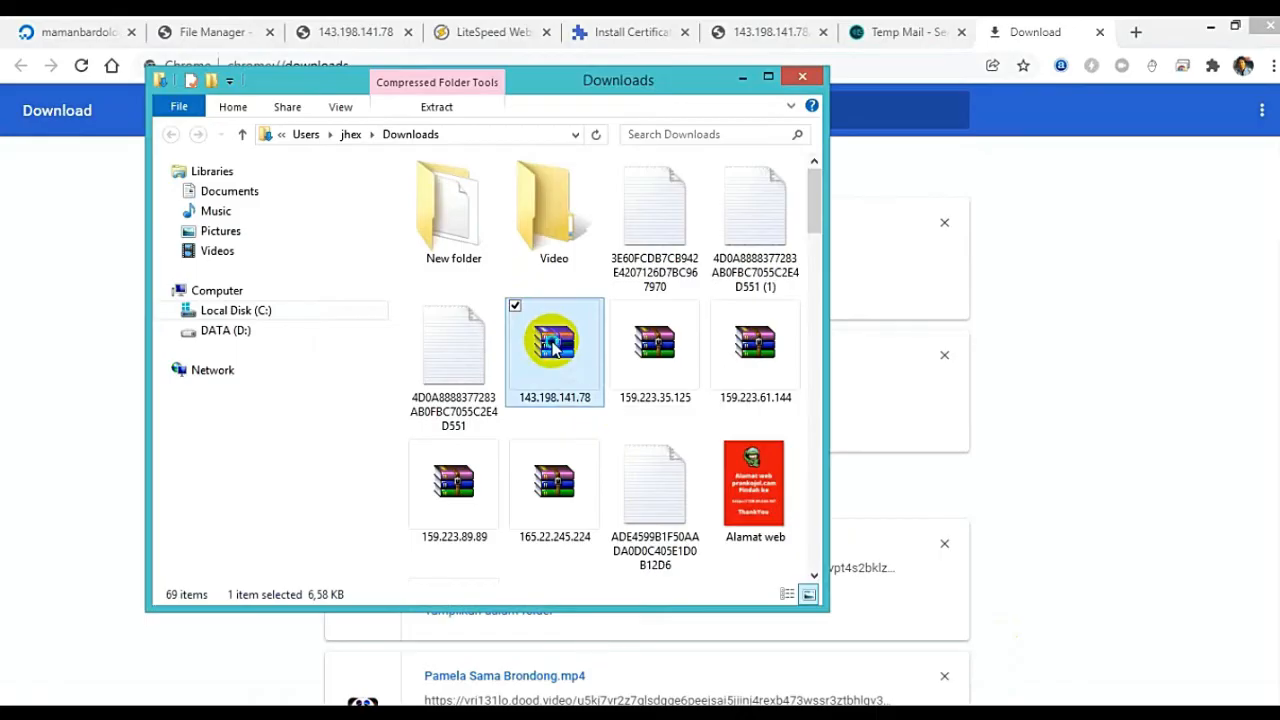
right_click(553, 347)
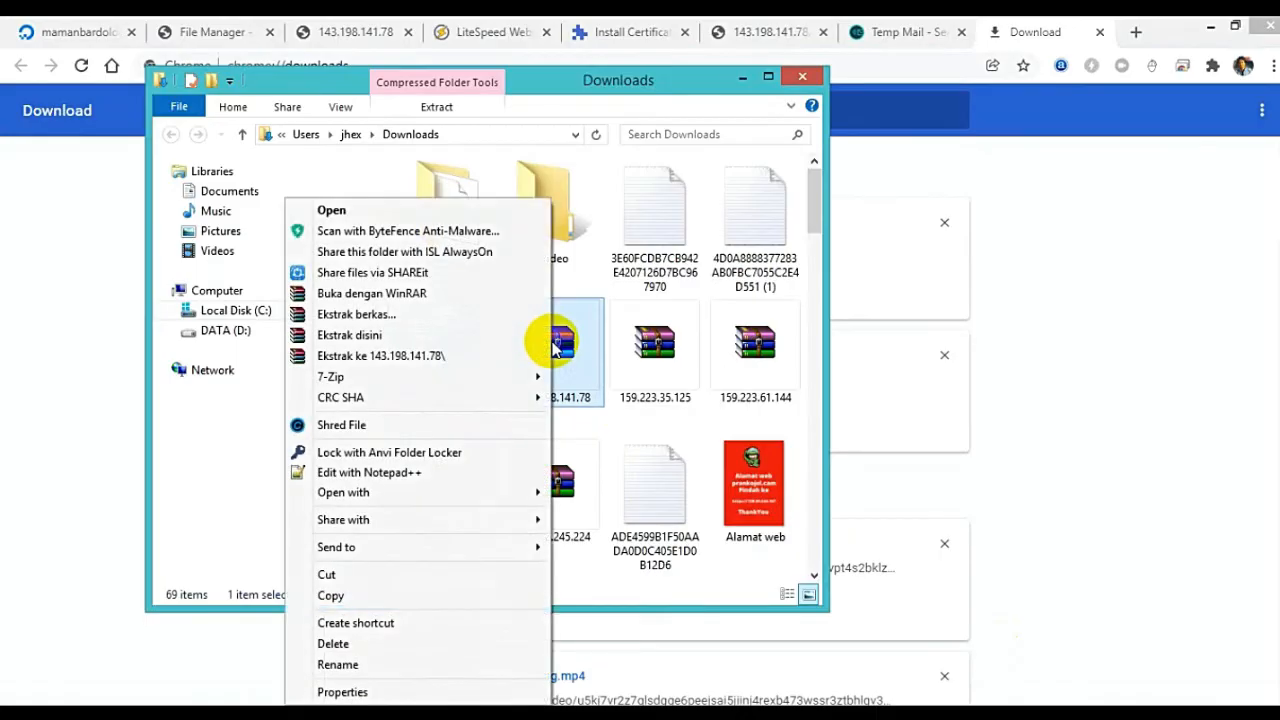
left_click(391, 574)
mouse_move(29, 690)
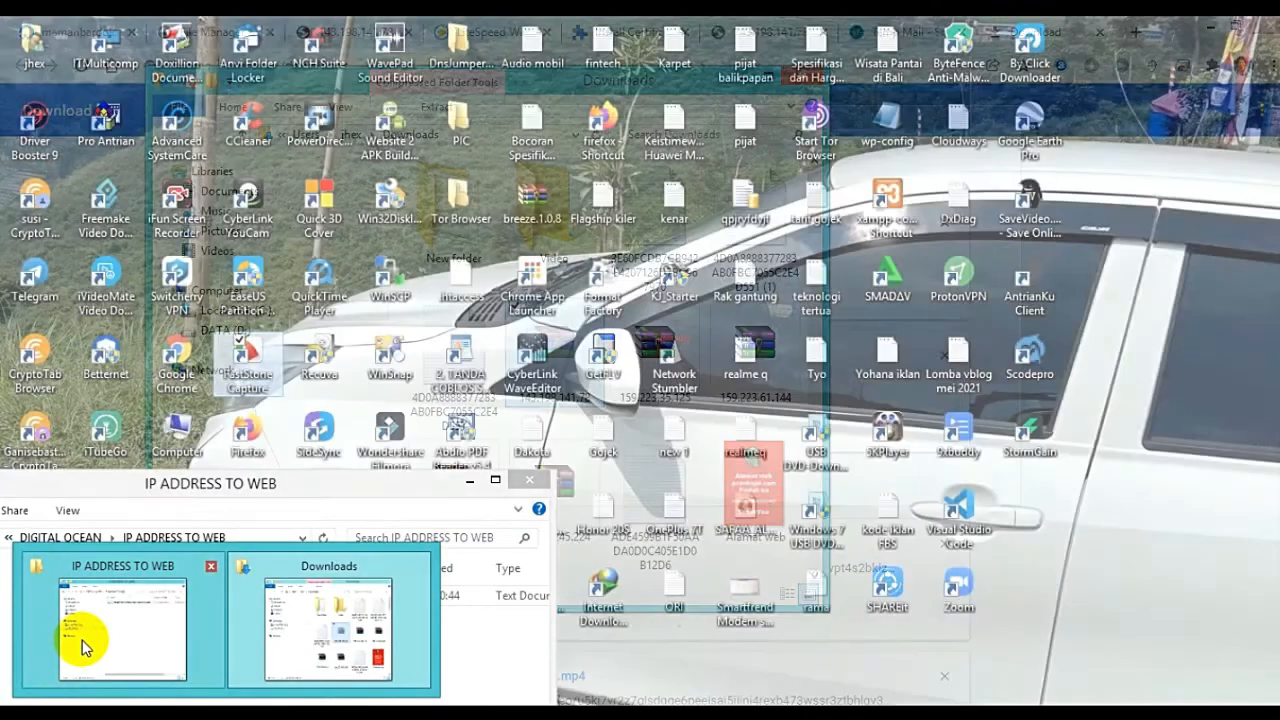
left_click(82, 640)
left_click(236, 624)
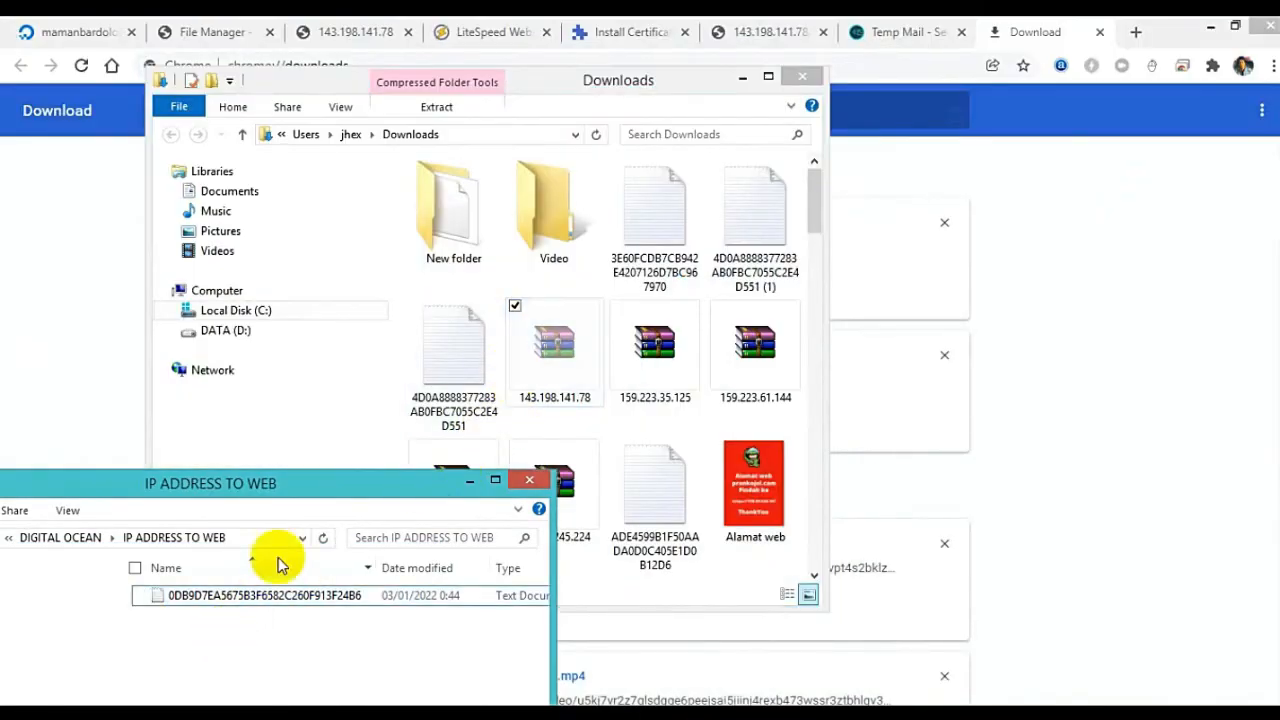
left_click_drag(308, 488, 757, 91)
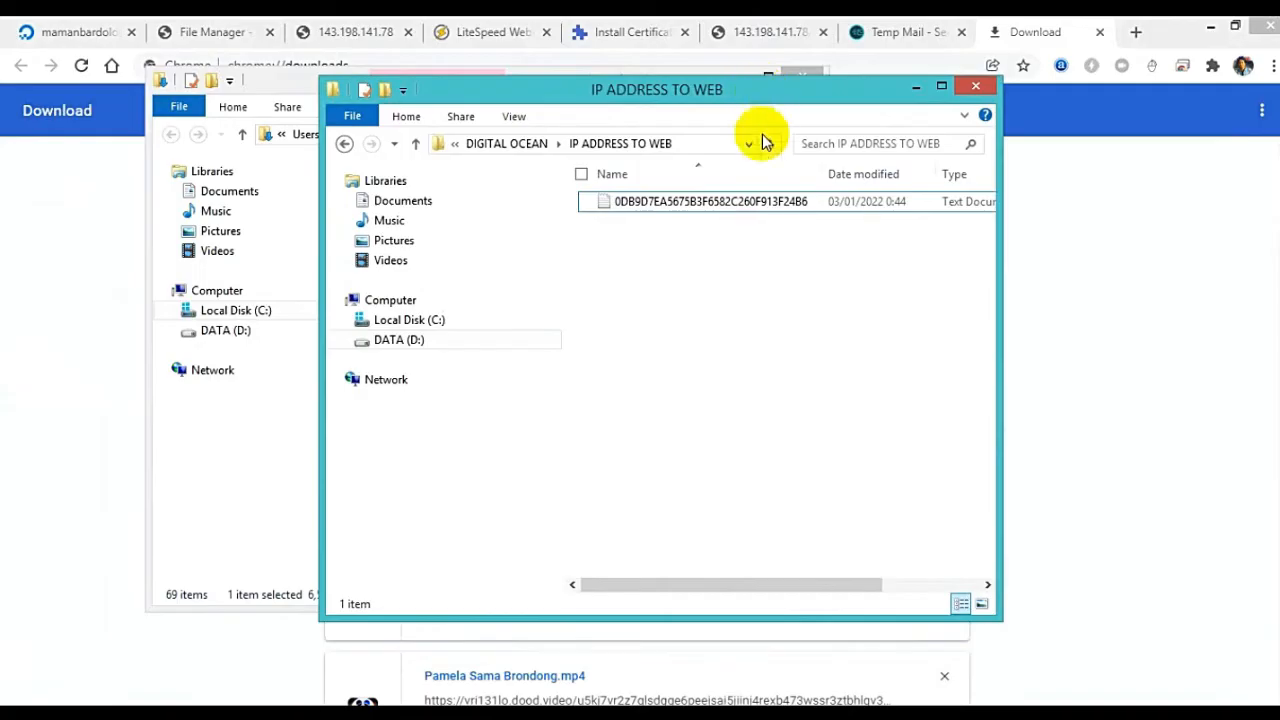
left_click(941, 86)
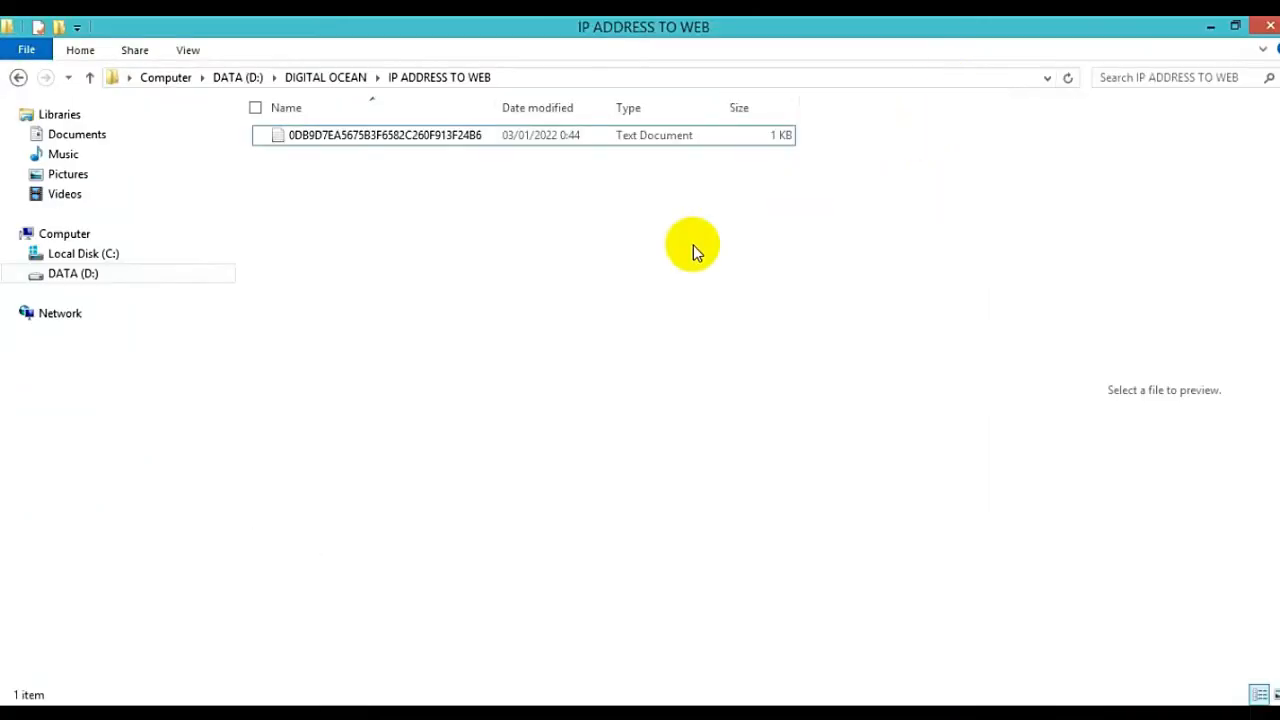
right_click(500, 248)
left_click(384, 369)
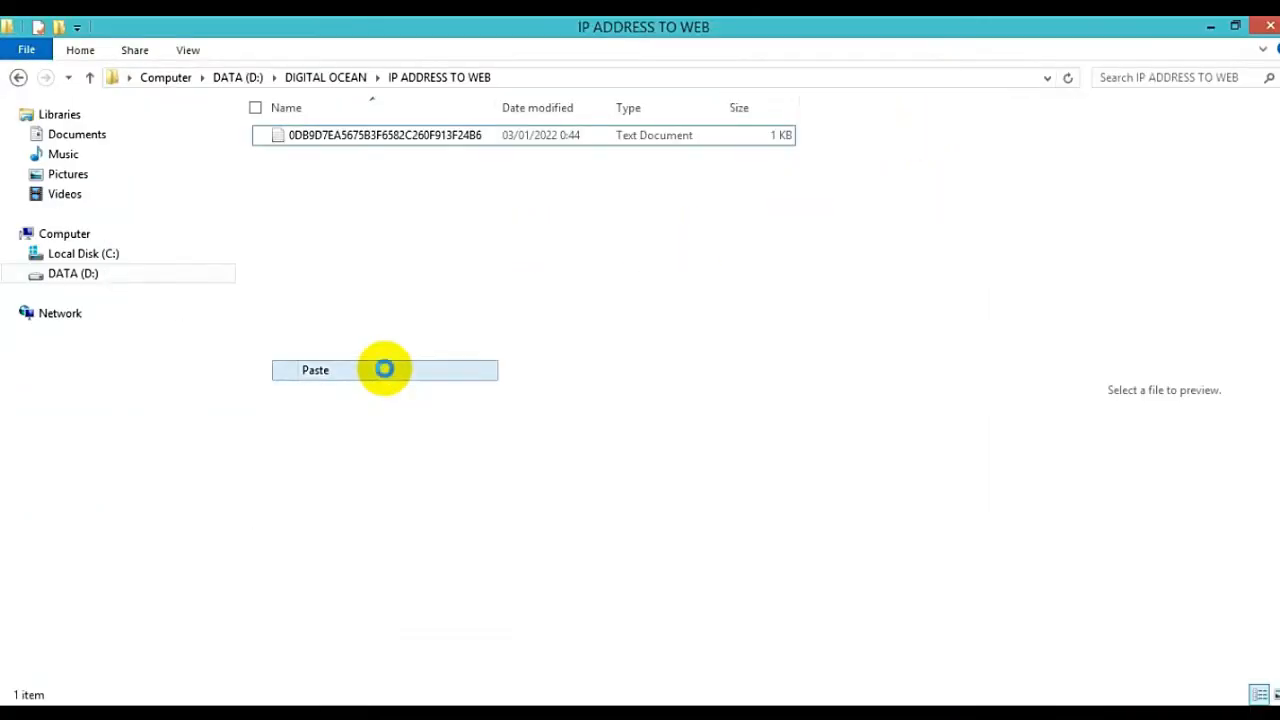
Step: Extract ca_bundle, certificate and private.key from the zip into IP ADDRESS TO WEB
right_click(320, 166)
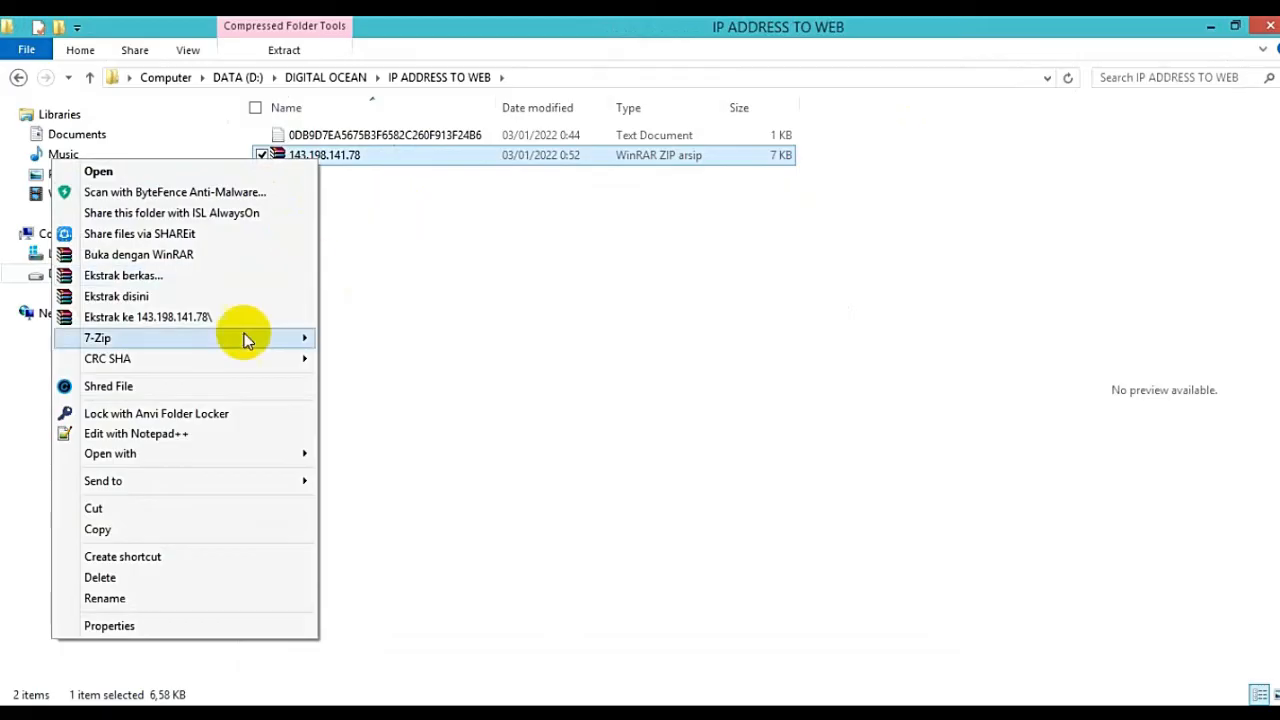
left_click(210, 300)
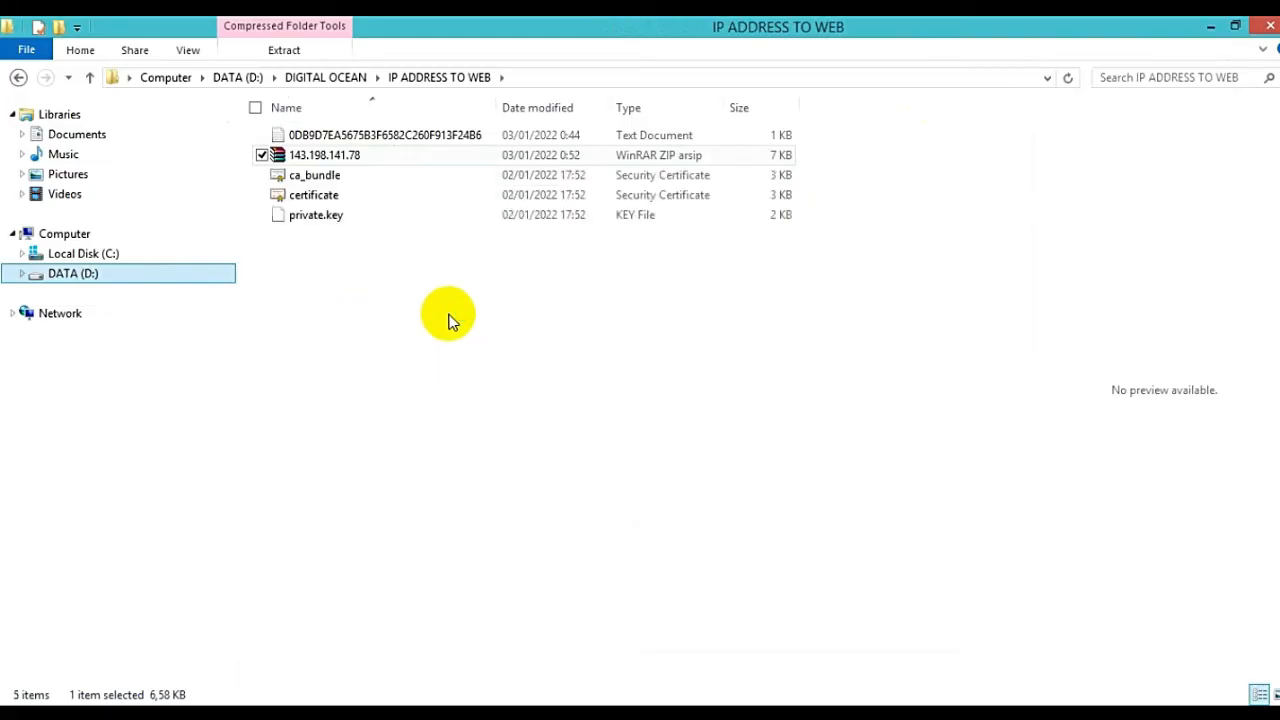
left_click(327, 260)
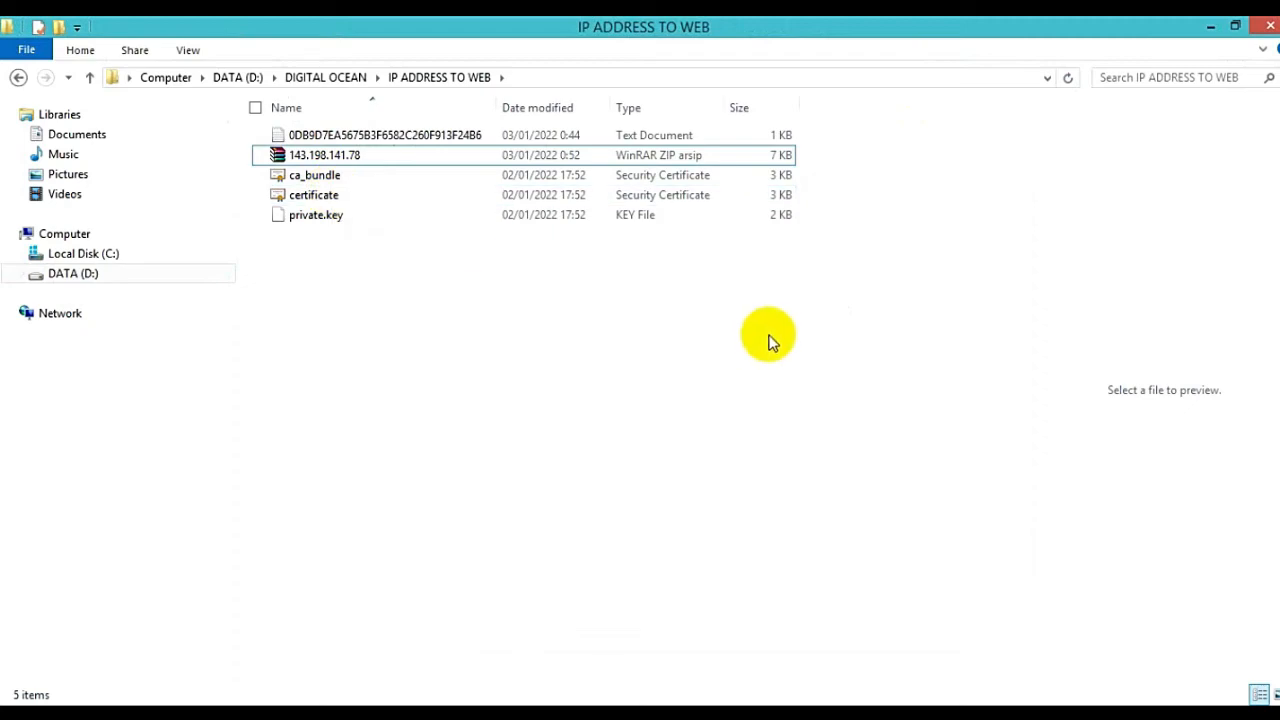
left_click(630, 714)
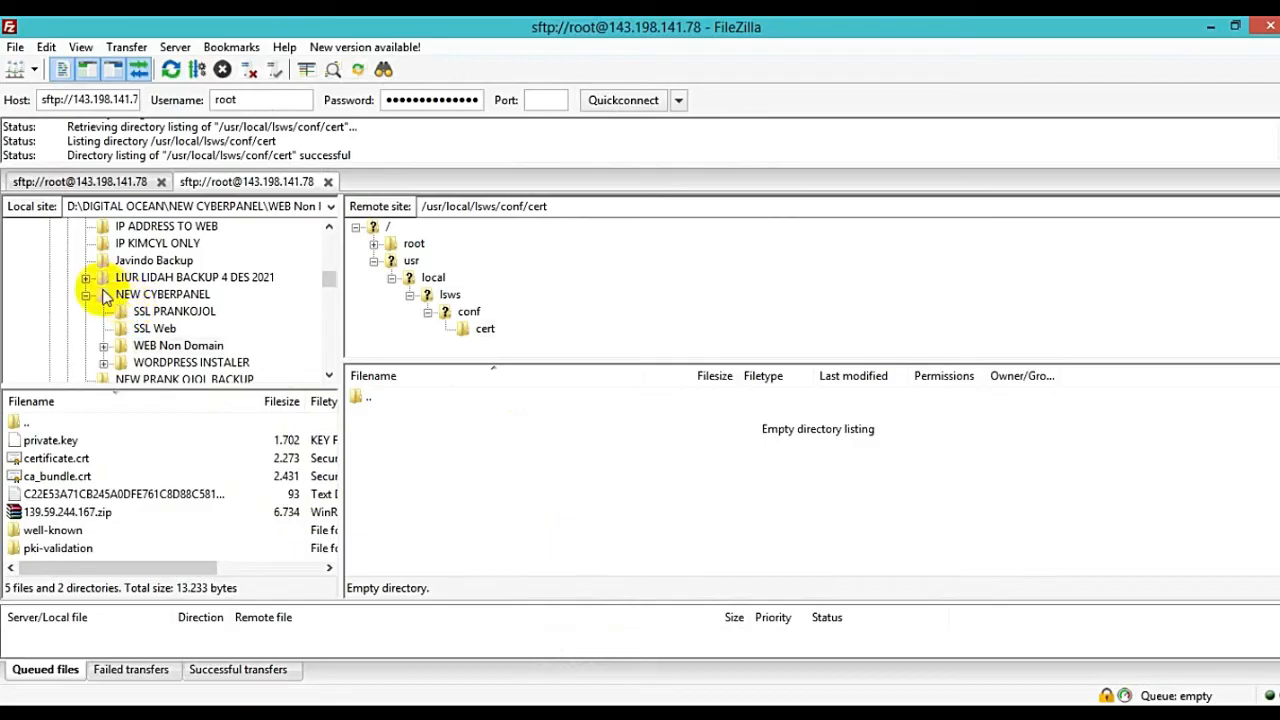
Step: Show the IP ADDRESS TO WEB folder in FileZilla's local pane
left_click(330, 290)
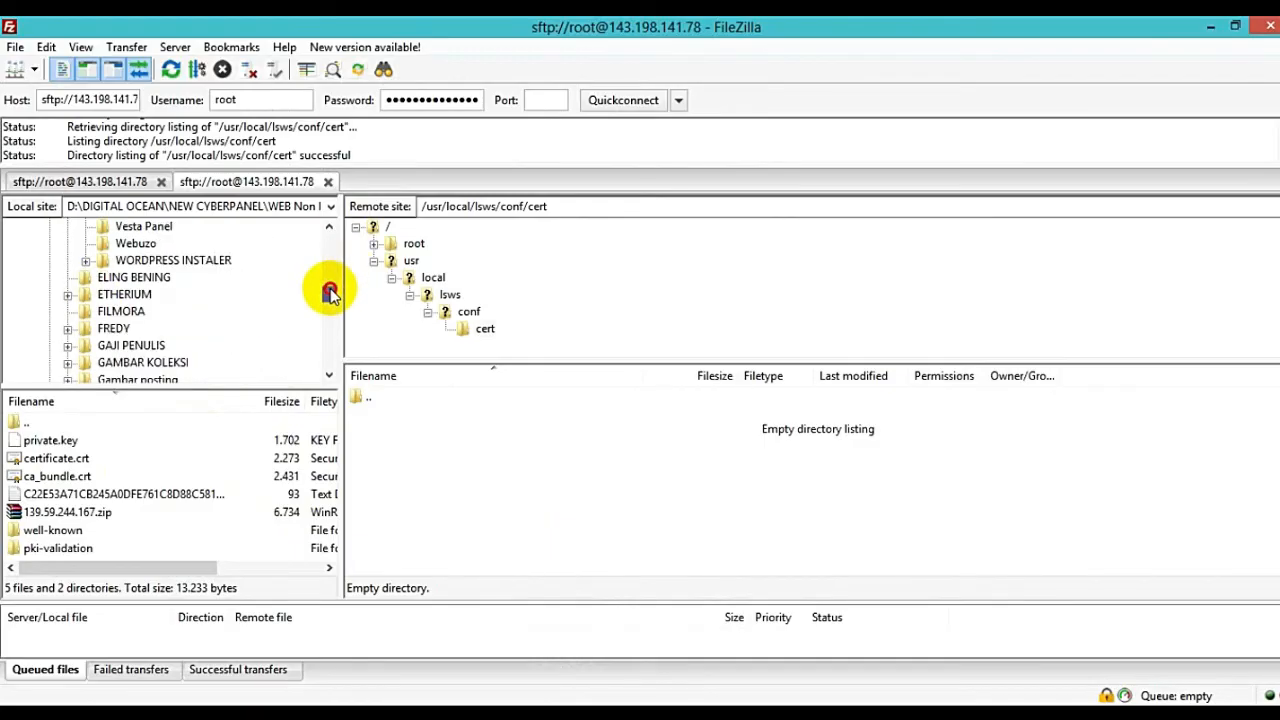
left_click_drag(330, 291, 331, 278)
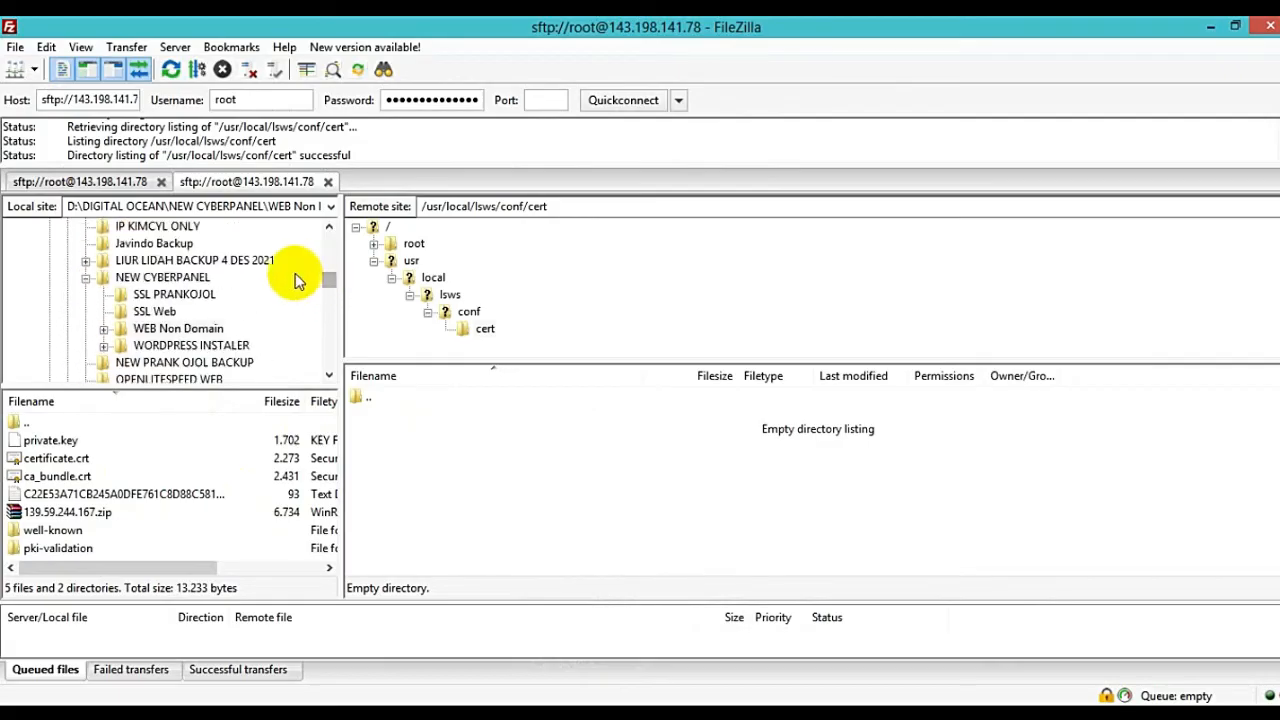
left_click(86, 277)
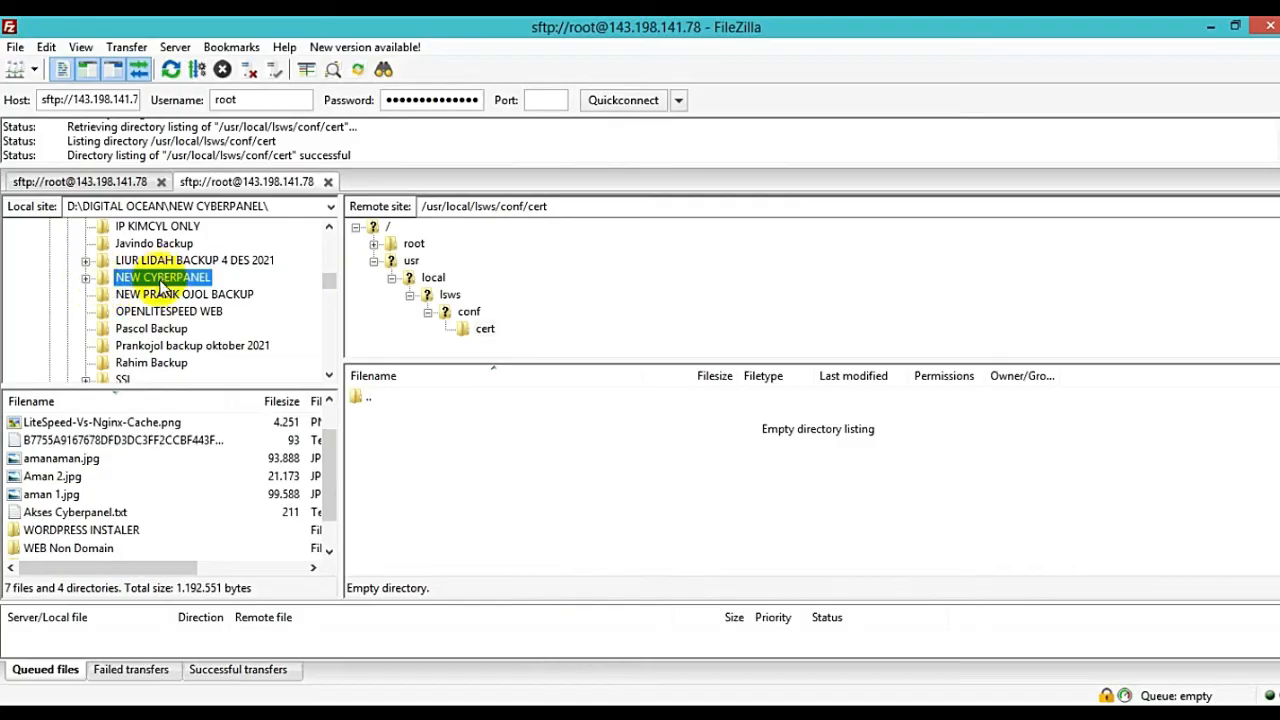
scroll(148, 287, "up", 2)
left_click(160, 311)
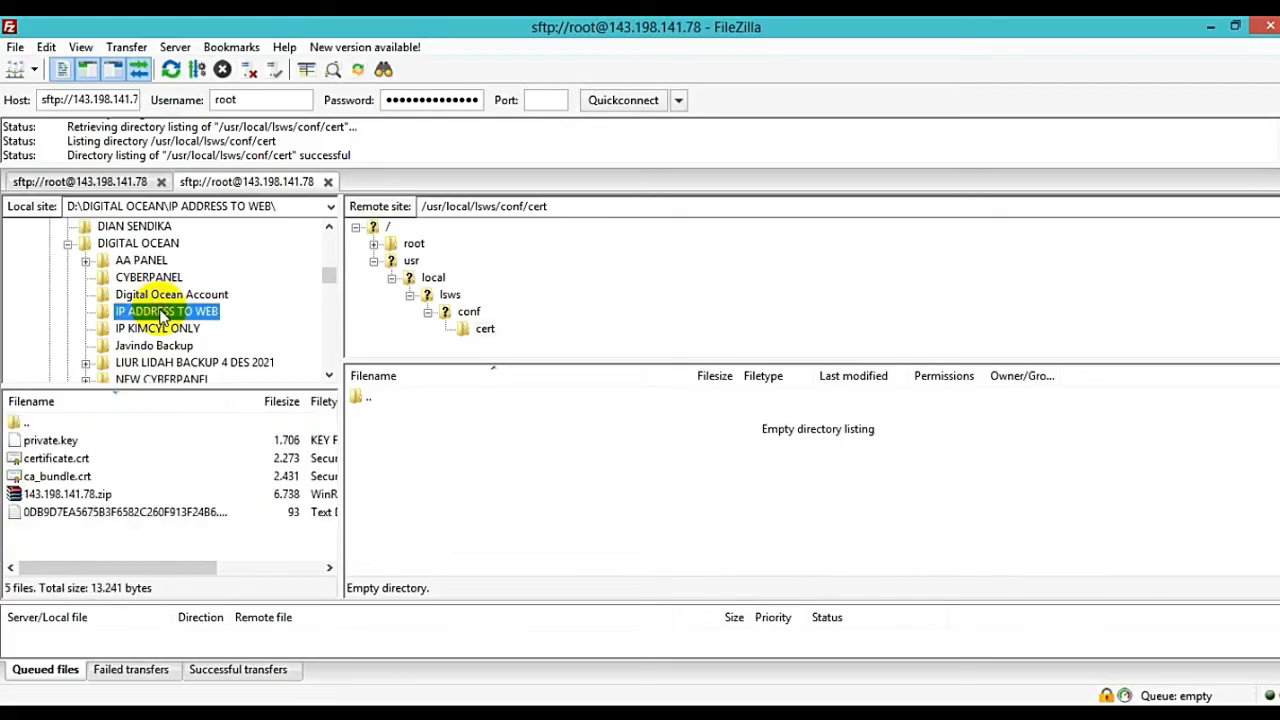
left_click_drag(208, 386, 221, 275)
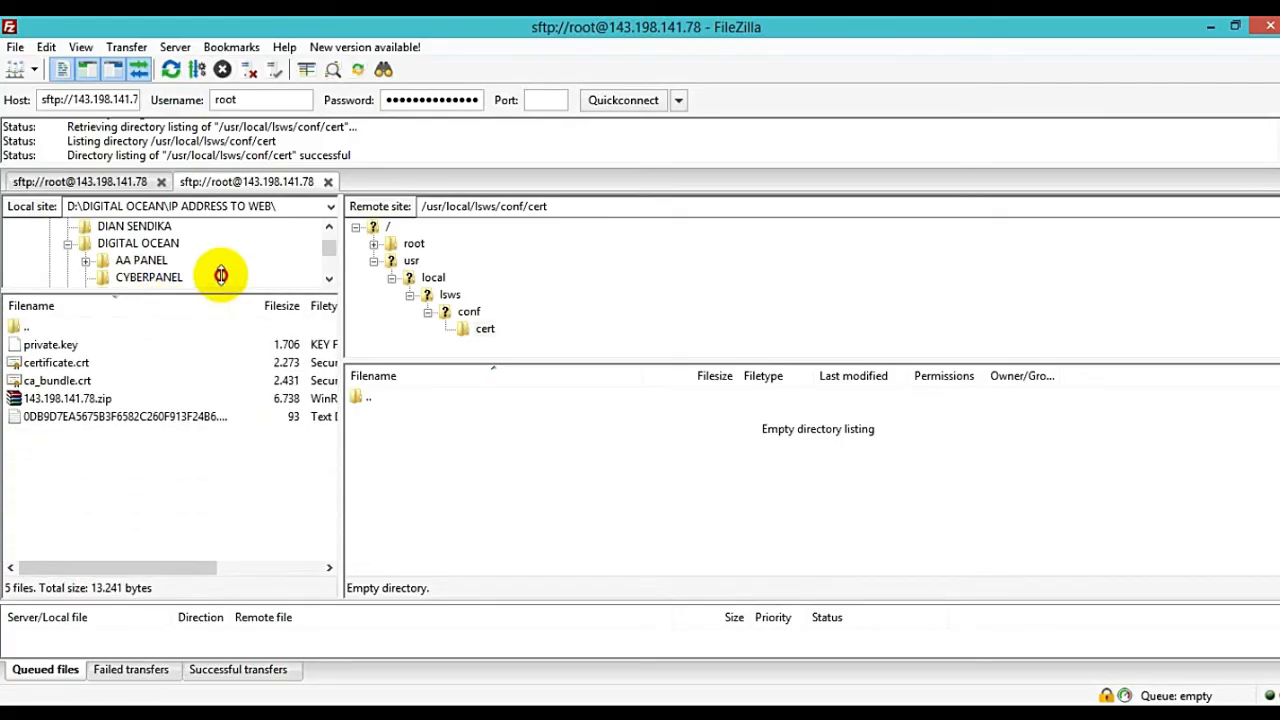
Step: Upload ca_bundle.crt, certificate.crt and private.key to the server, overwriting existing copies
left_click(65, 382)
double_click(65, 382)
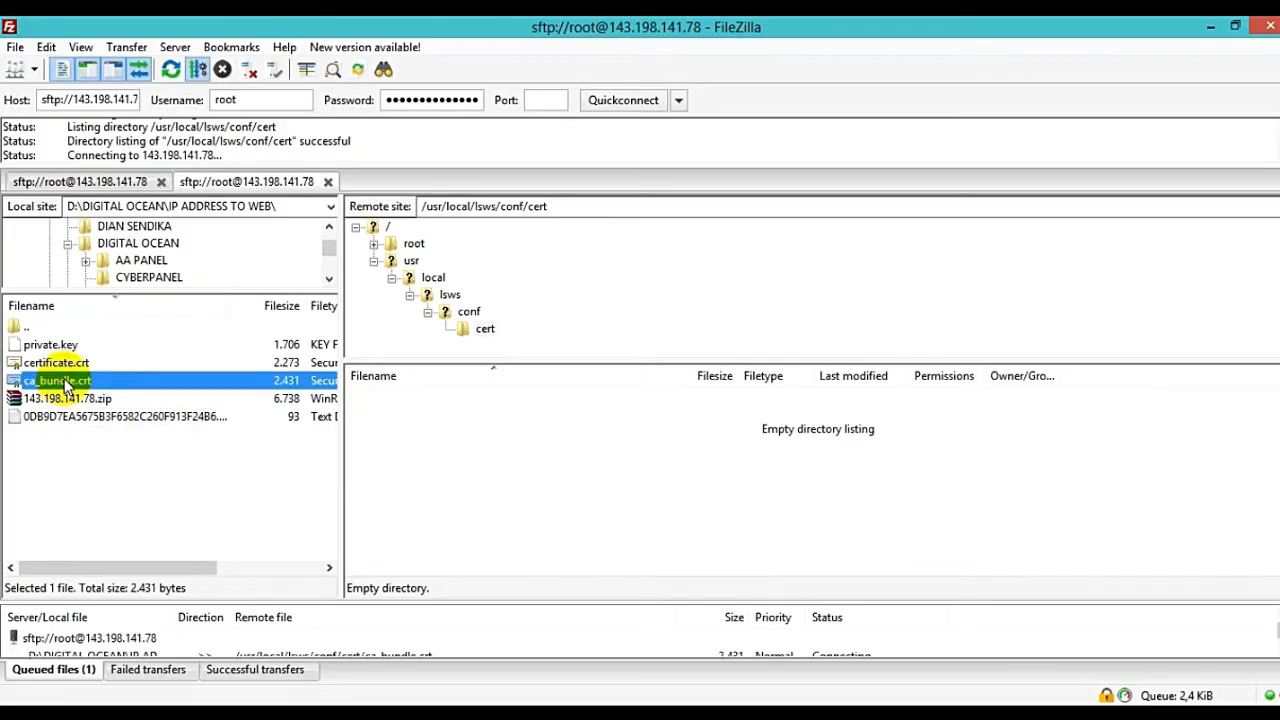
left_click(68, 362, "ctrl")
left_click(68, 345, "ctrl")
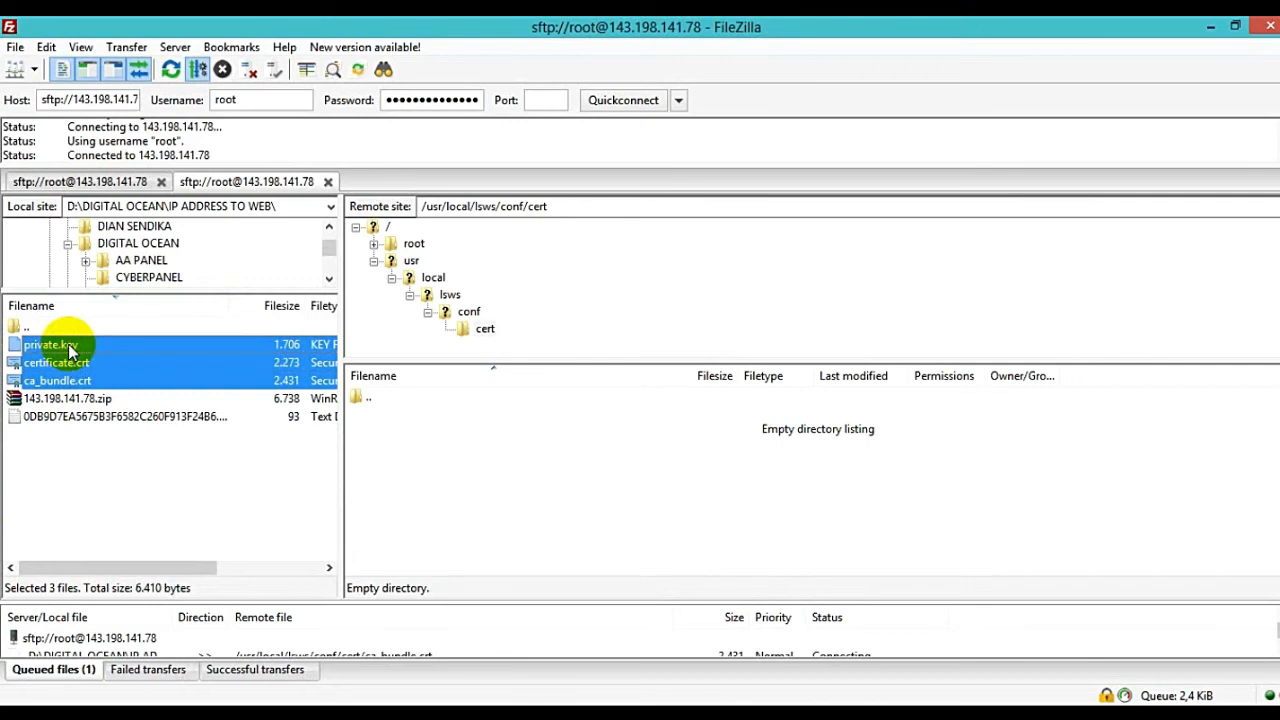
right_click(120, 347)
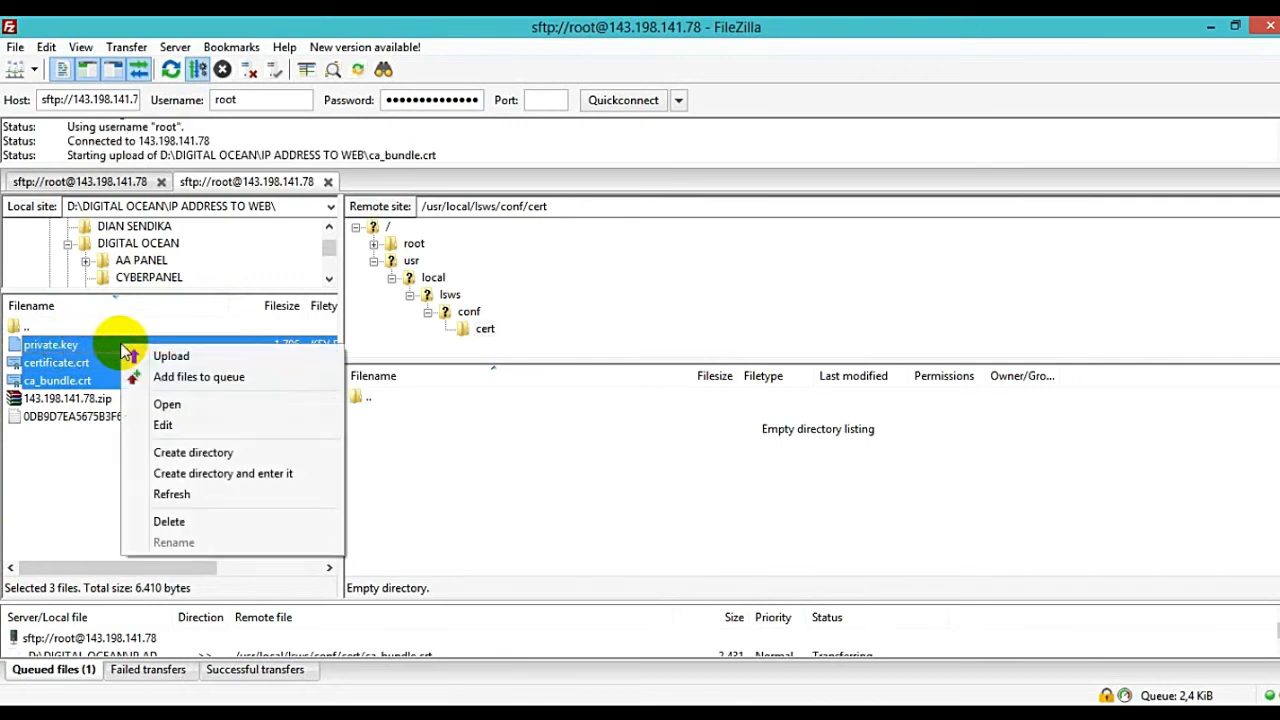
left_click(167, 355)
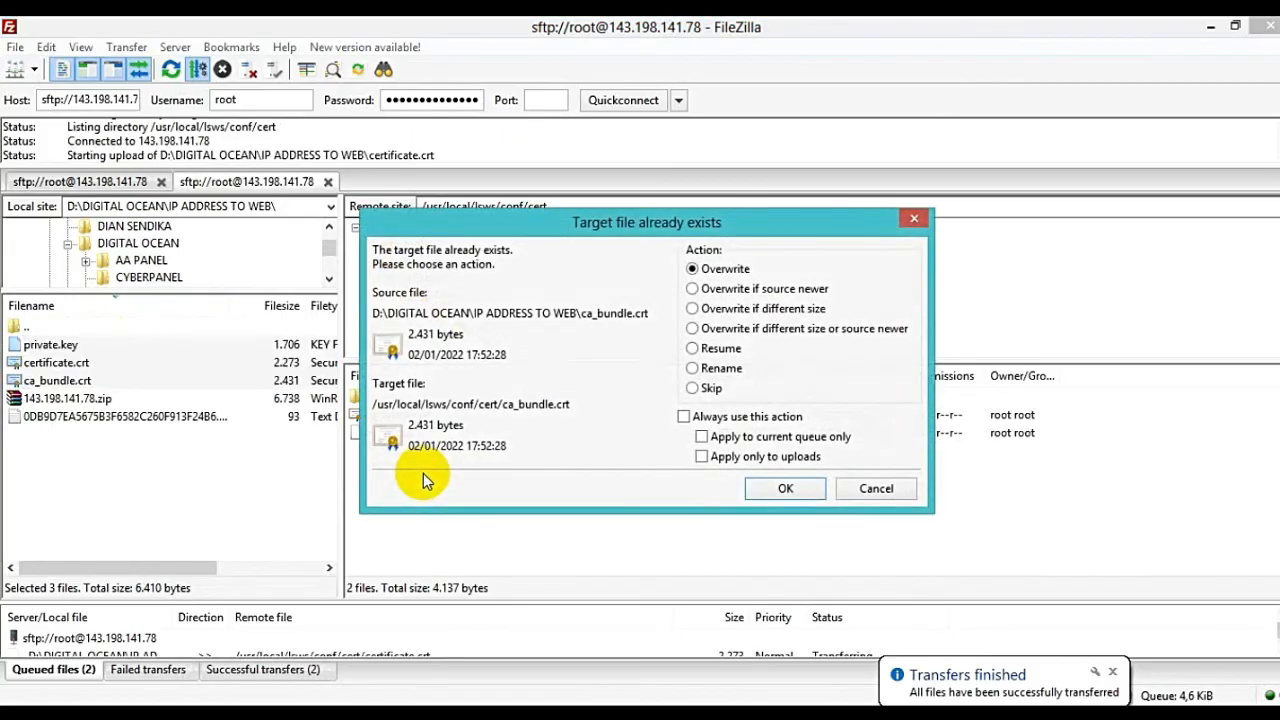
left_click(784, 489)
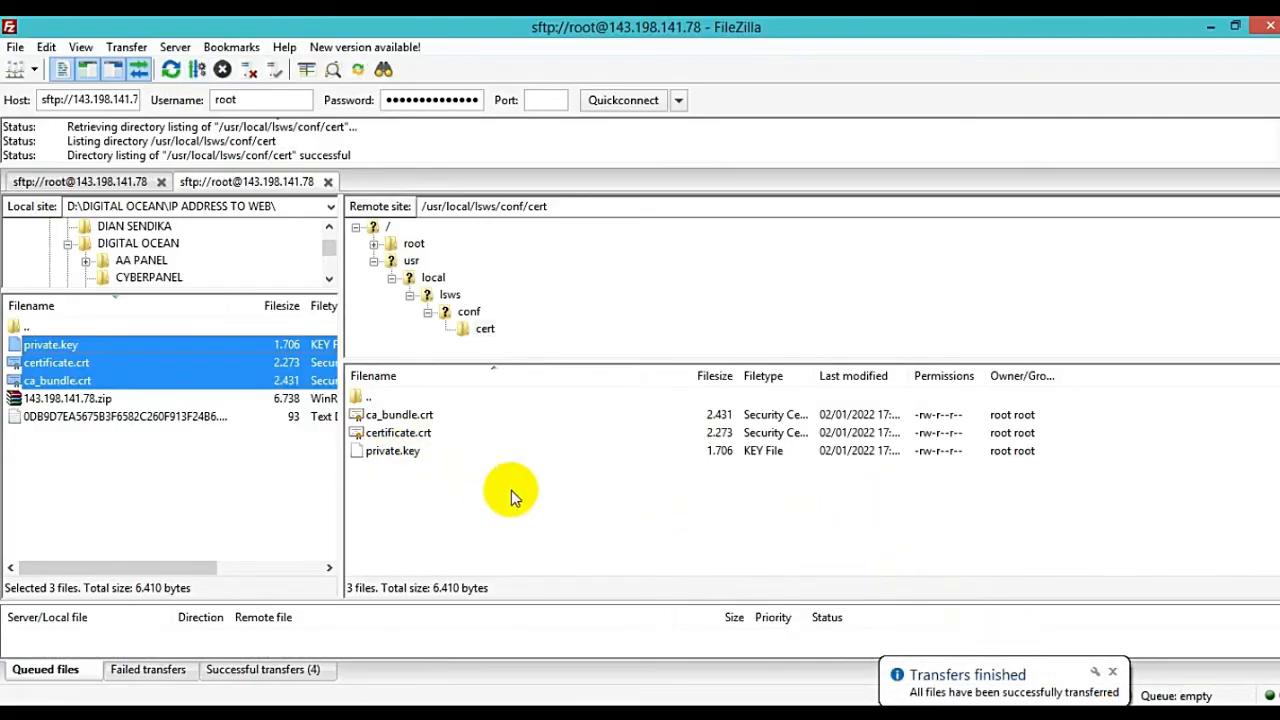
Step: Review the cert folder path and the ca_bundle.crt file name in the KOnfigurasi notes, then minimize Notepad
left_click(440, 712)
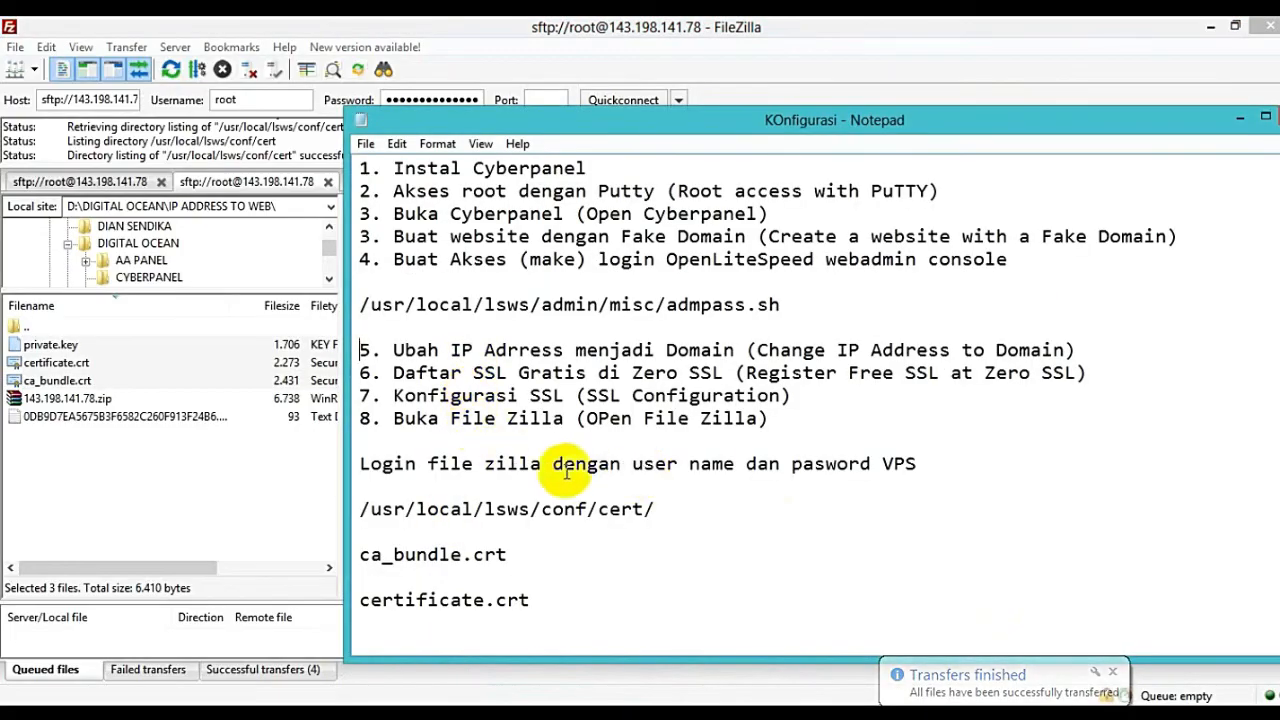
left_click_drag(369, 497, 680, 497)
left_click(705, 503)
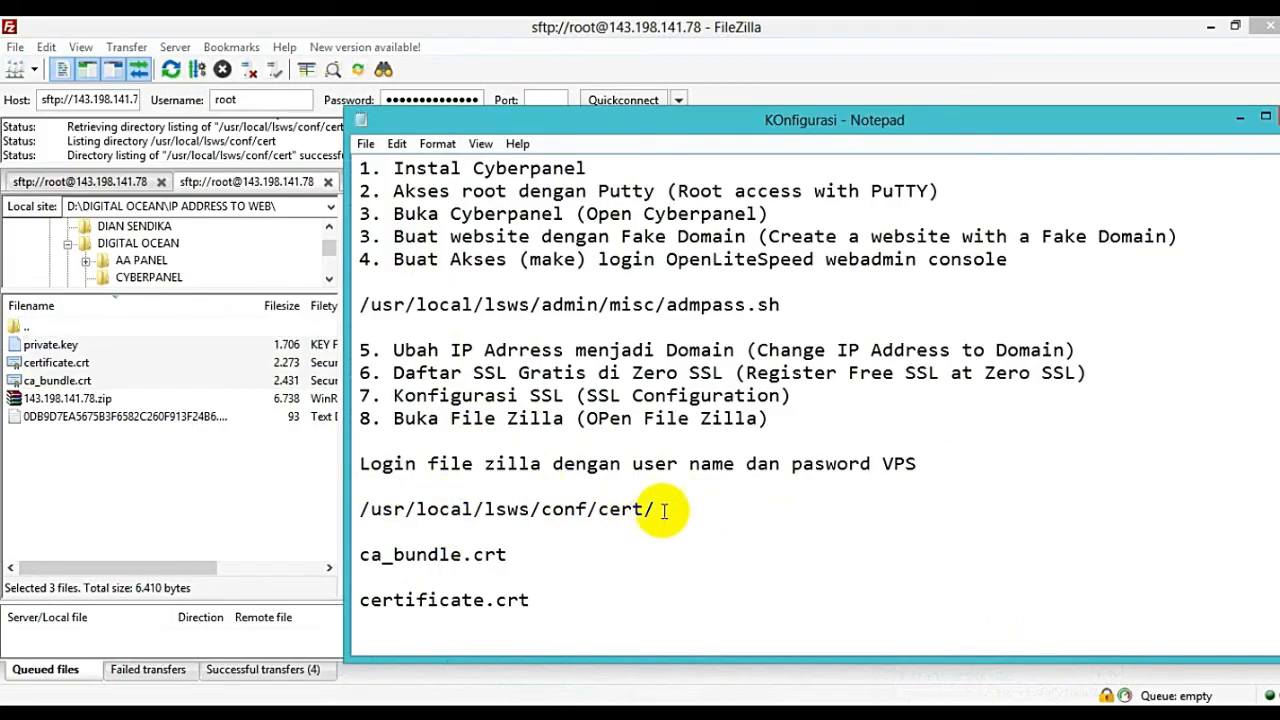
scroll(515, 520, "down", 1)
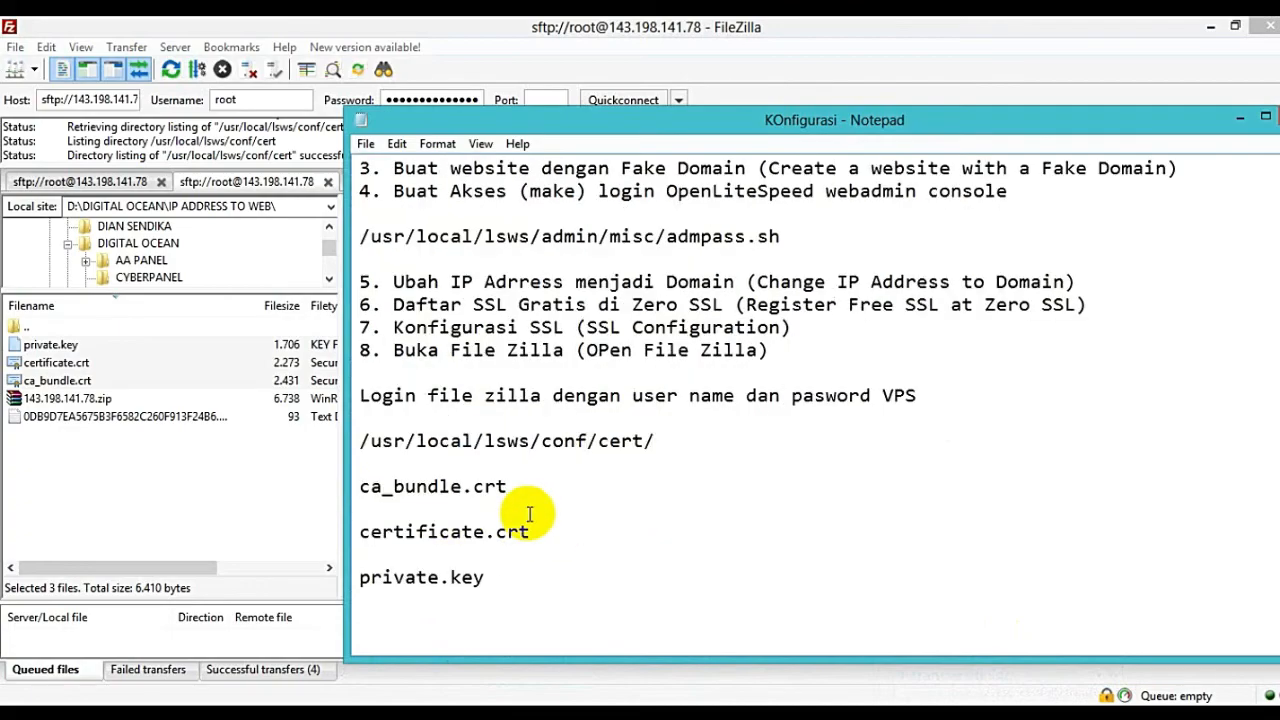
left_click_drag(512, 487, 370, 480)
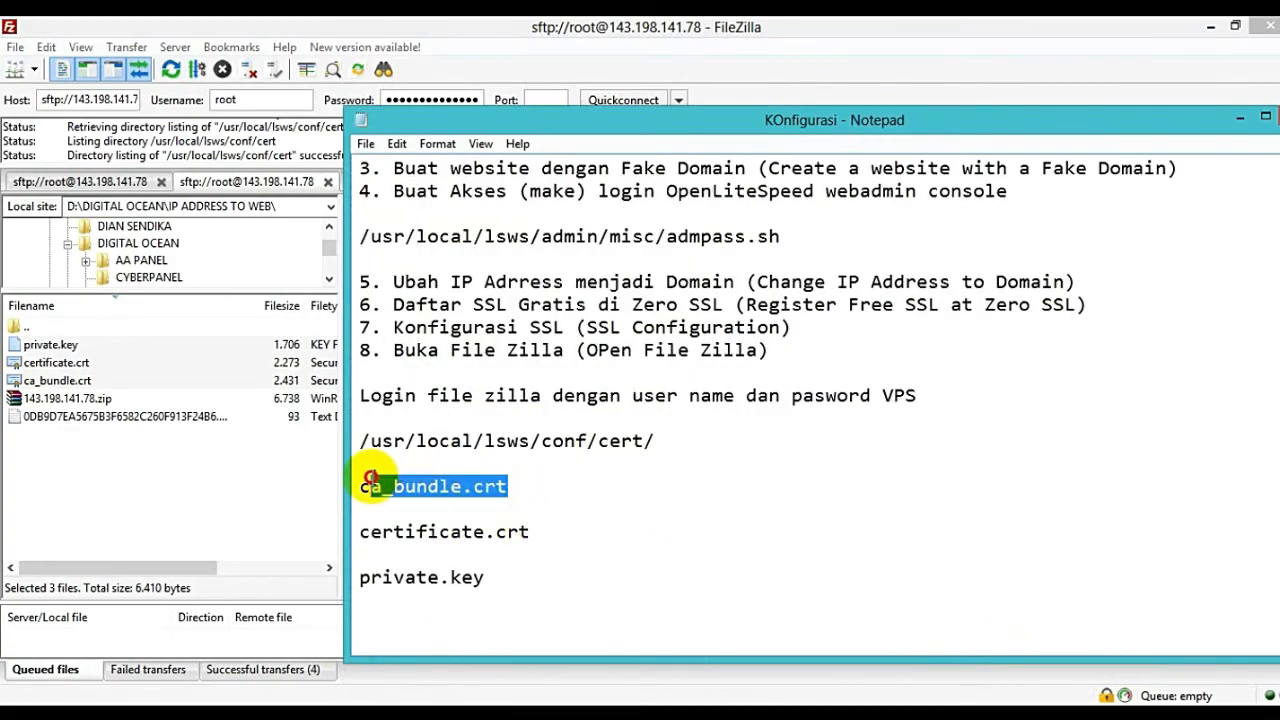
left_click(534, 486)
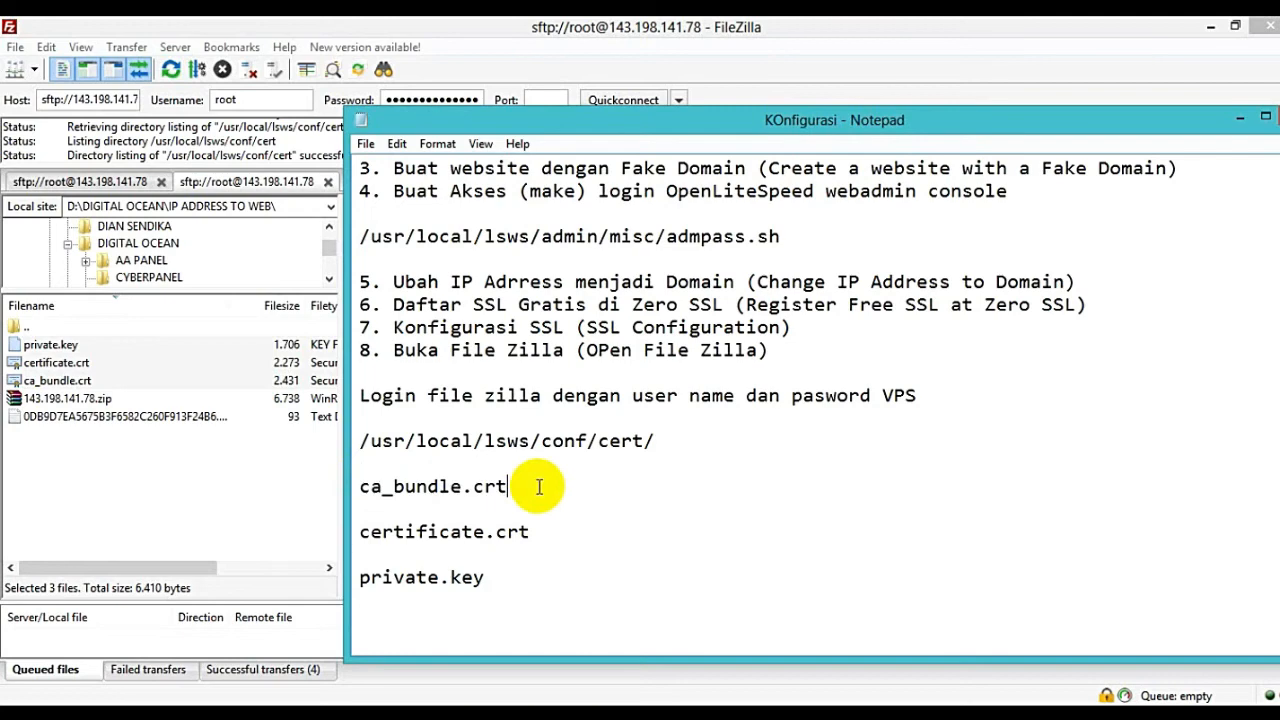
left_click(1241, 120)
Step: Minimize FileZilla and the IP ADDRESS TO WEB folder, and close the Downloads window
left_click(1208, 28)
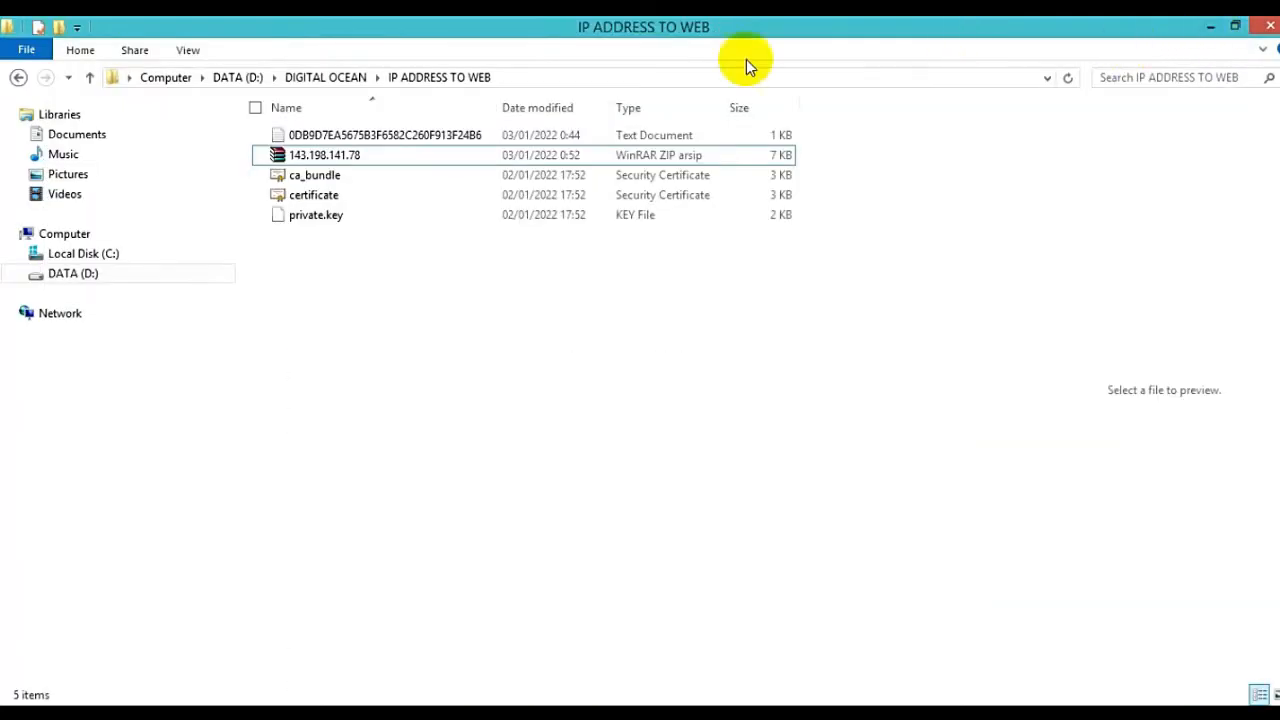
left_click(1210, 27)
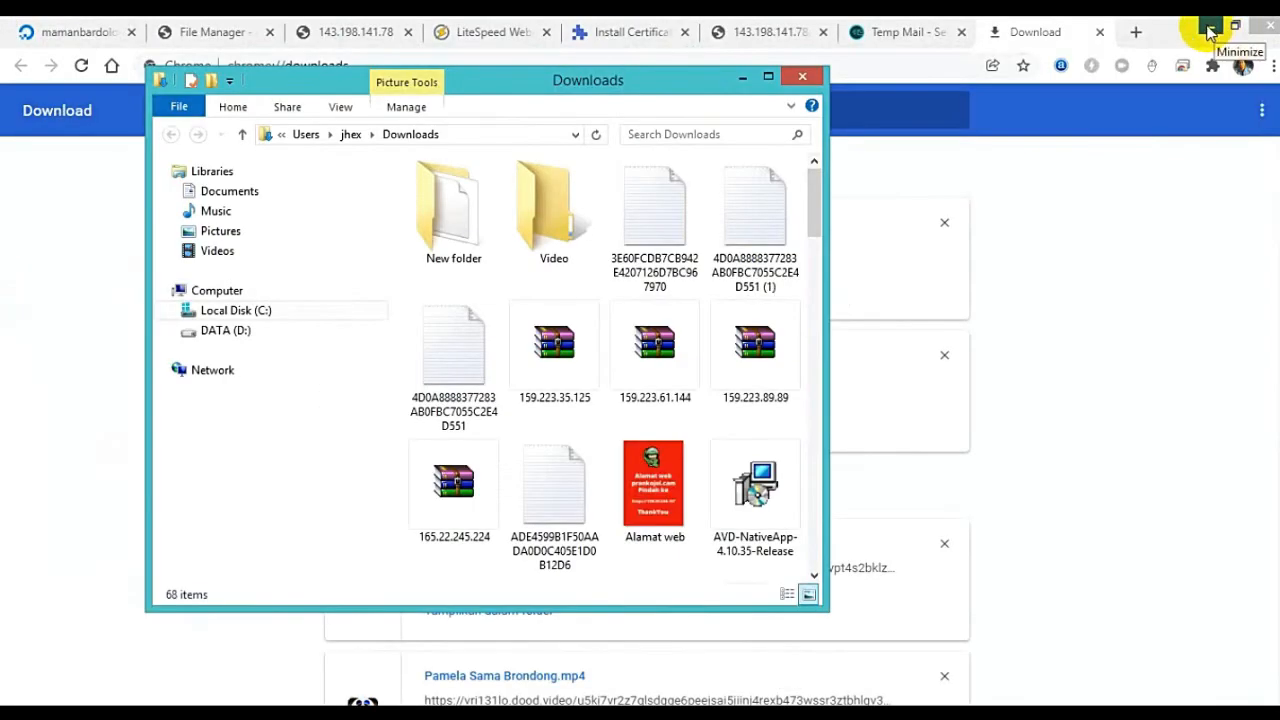
left_click(802, 76)
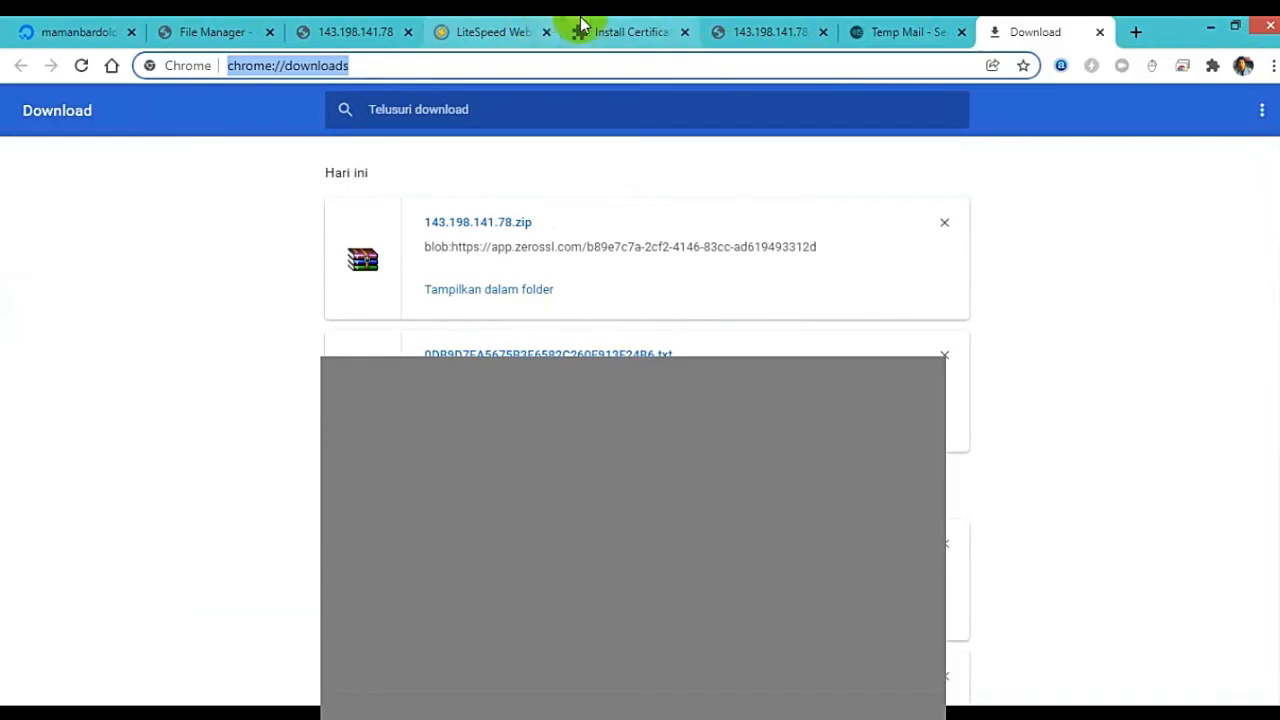
Step: In WebAdmin, confirm the Default listener has no SSL key or certificate, then show the Listeners summary
left_click(514, 25)
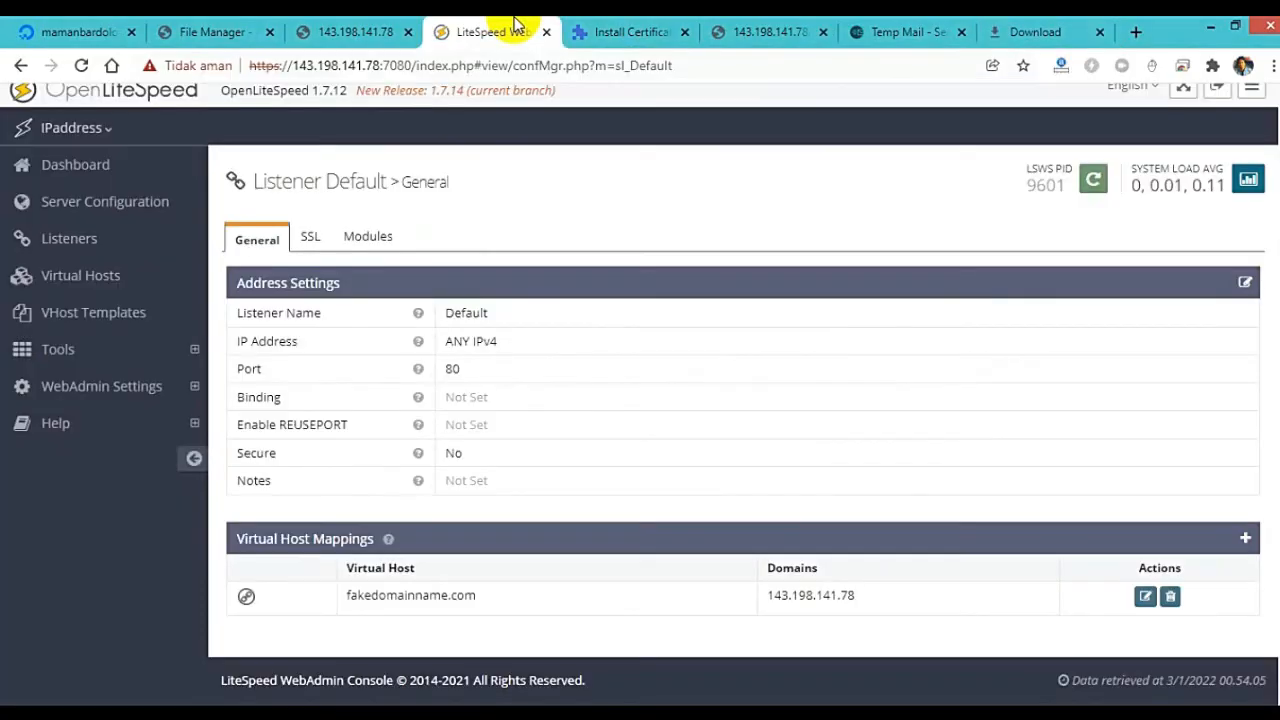
left_click(310, 238)
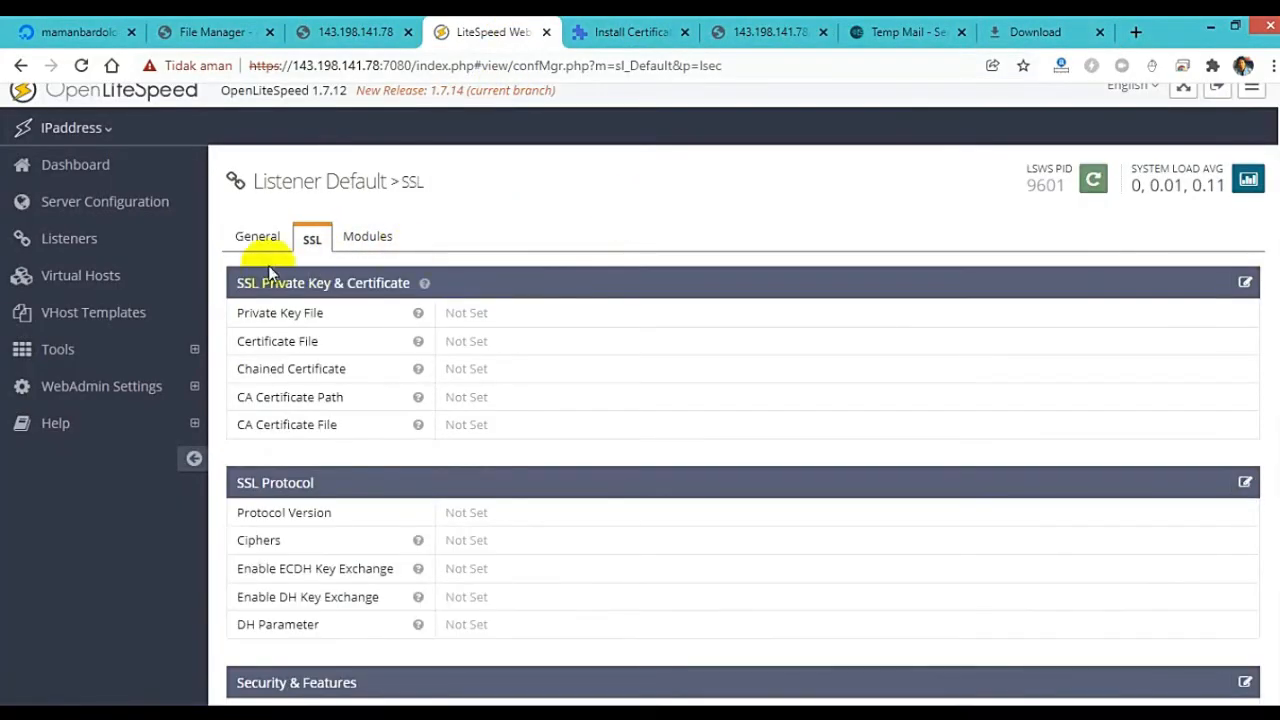
left_click(106, 245)
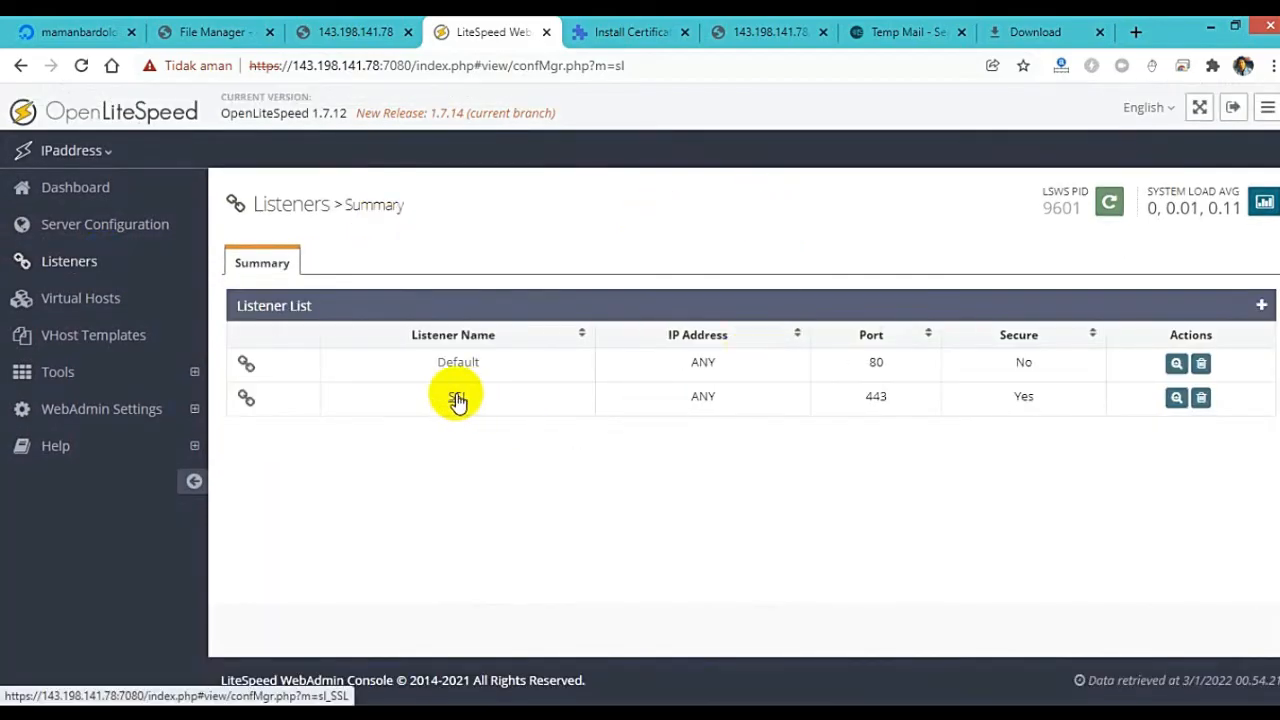
Step: Edit the SSL listener's virtual host mapping and select the fakedomainname.com Domains value
left_click(1176, 397)
scroll(889, 278, "down", 1)
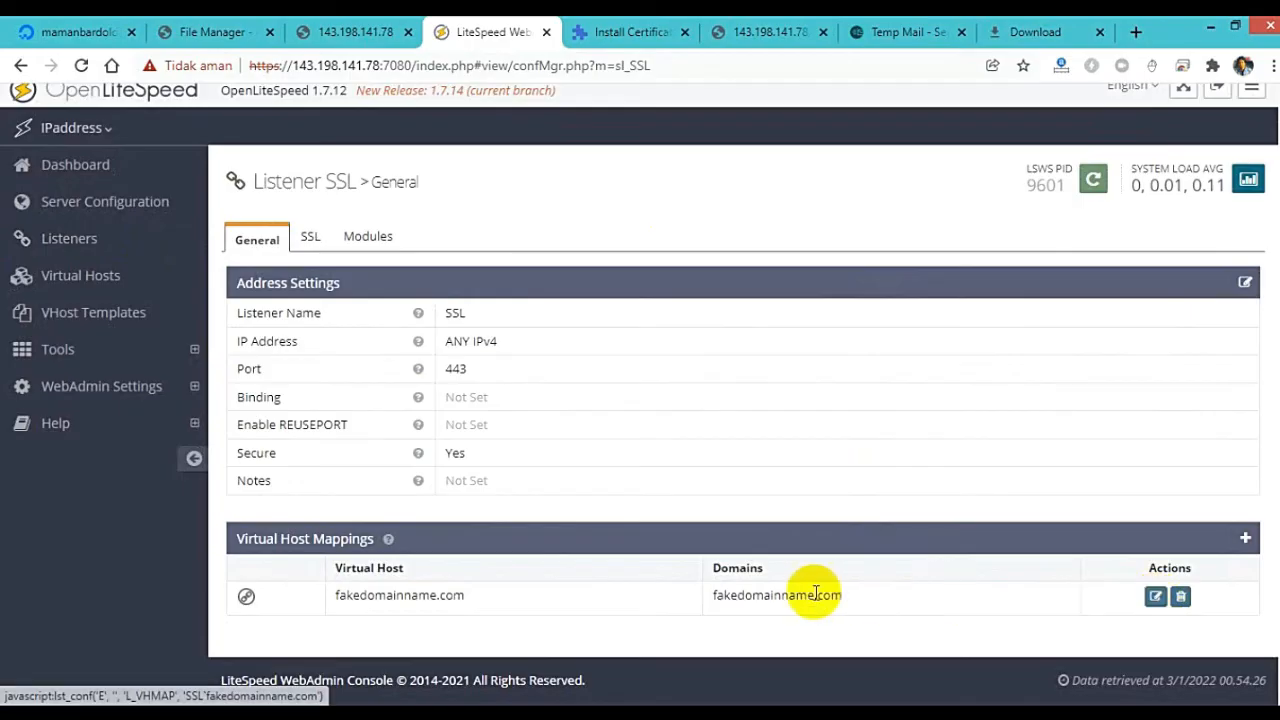
left_click(1155, 596)
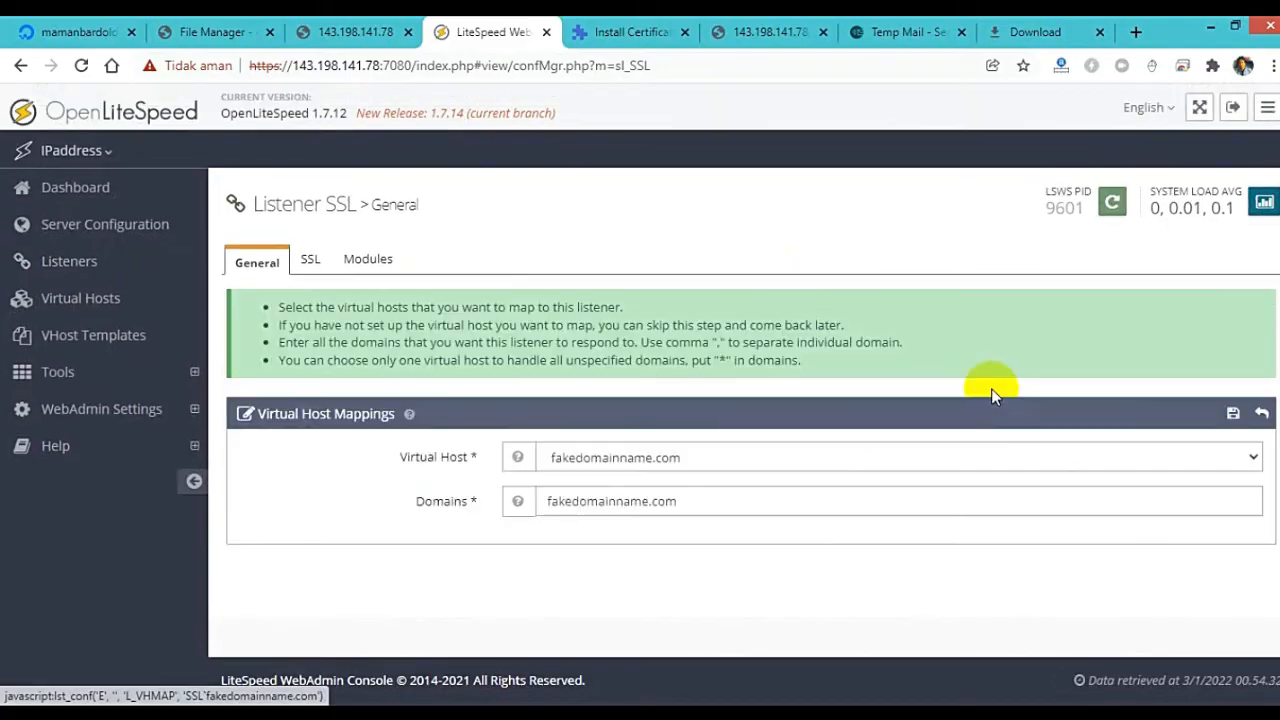
double_click(652, 501)
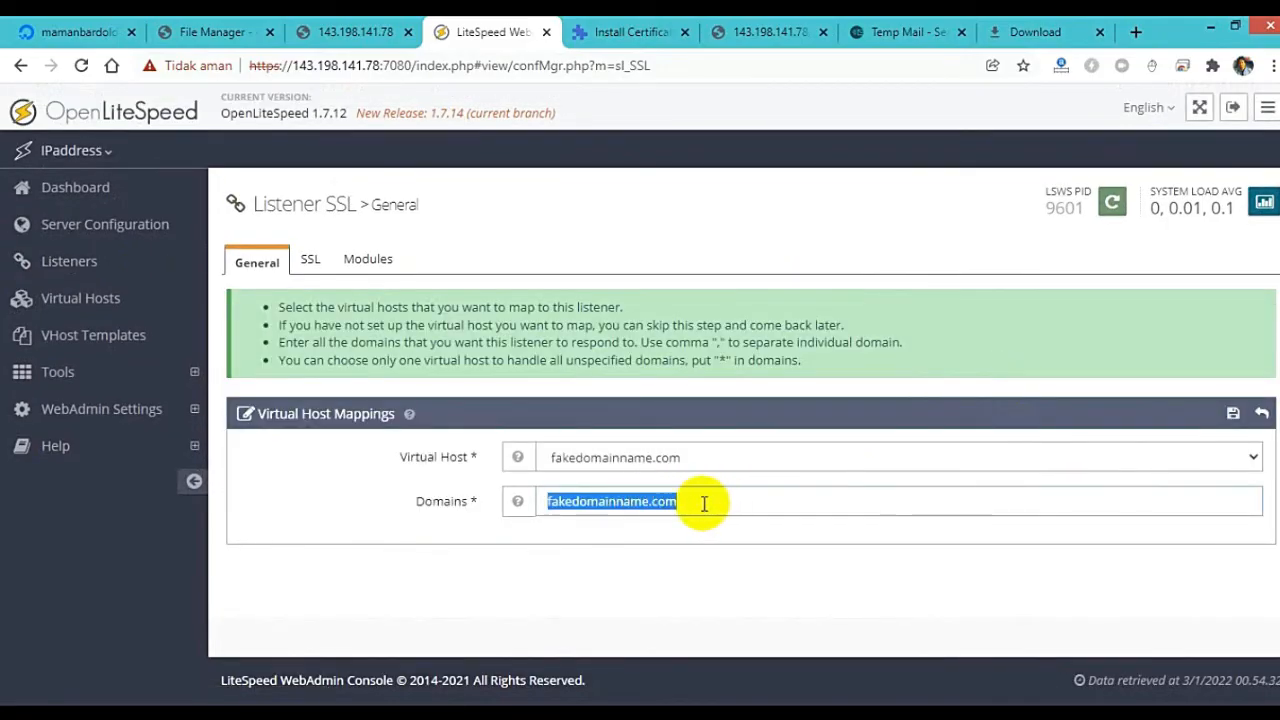
left_click(345, 32)
left_click(322, 66)
right_click(330, 66)
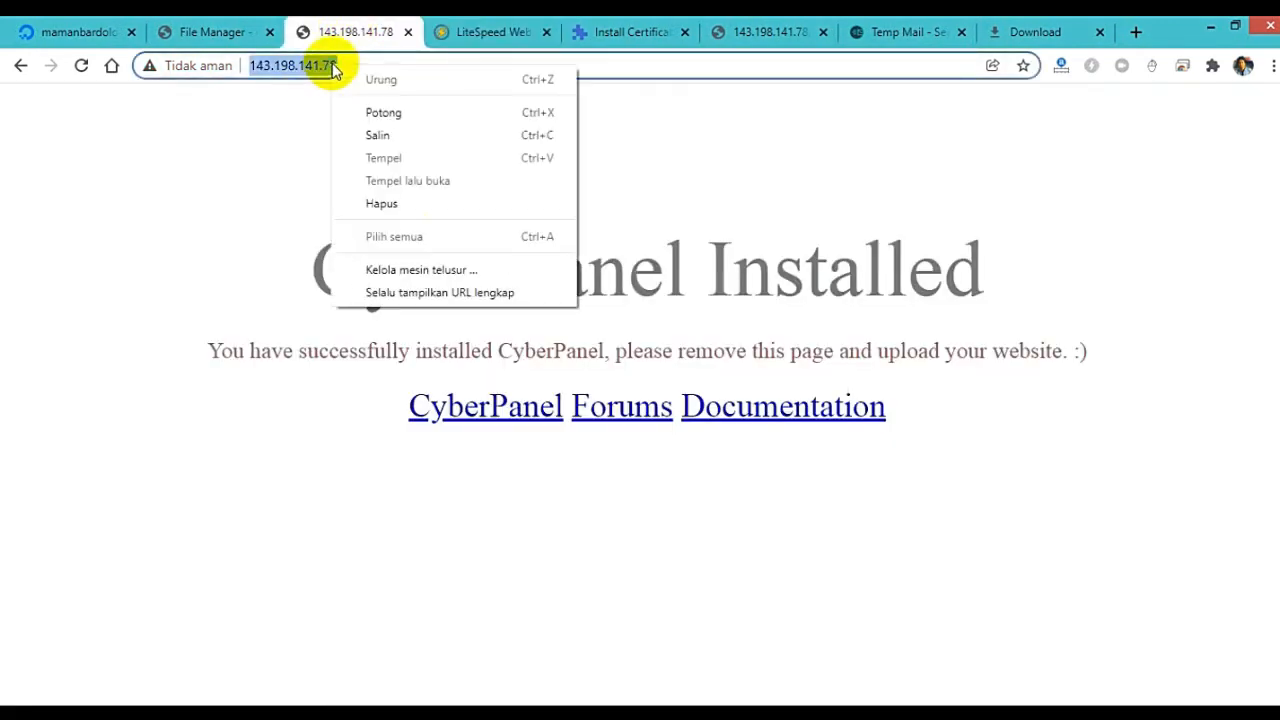
left_click(373, 136)
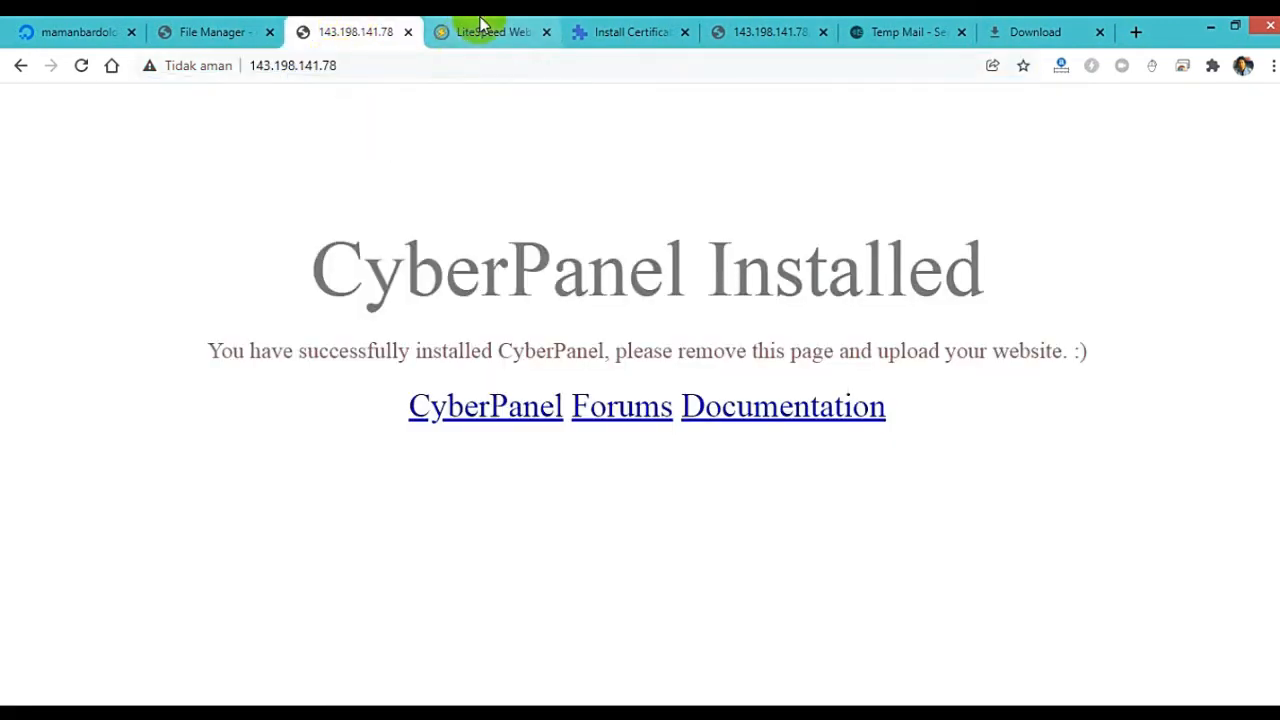
left_click(481, 24)
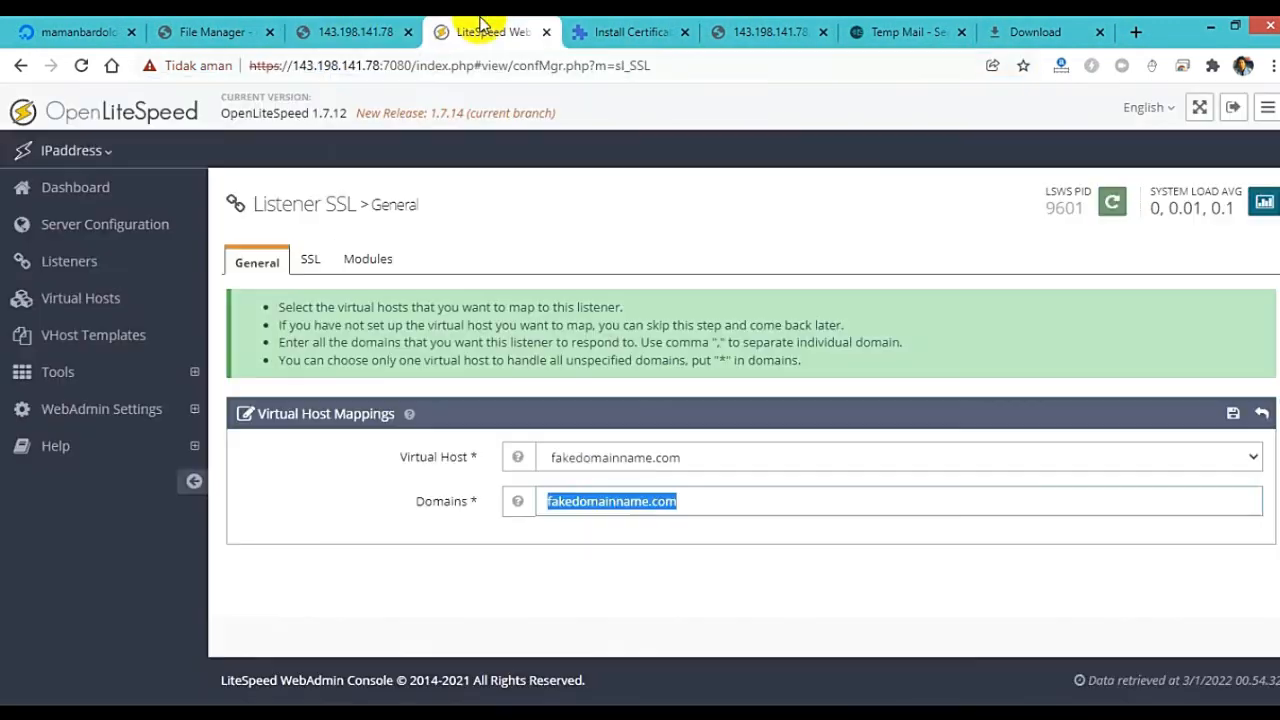
right_click(617, 505)
left_click(690, 252)
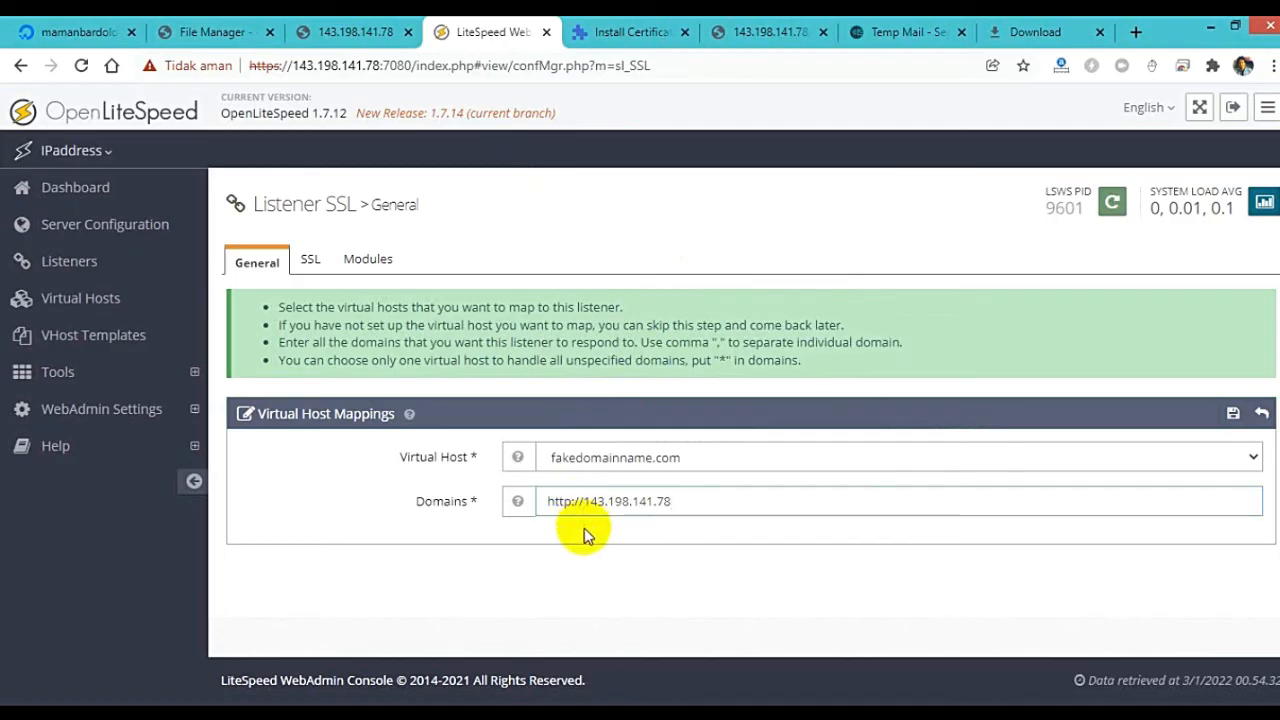
key("BackSpace")
key("BackSpace")
key("BackSpace")
key("BackSpace")
key("BackSpace")
key("BackSpace")
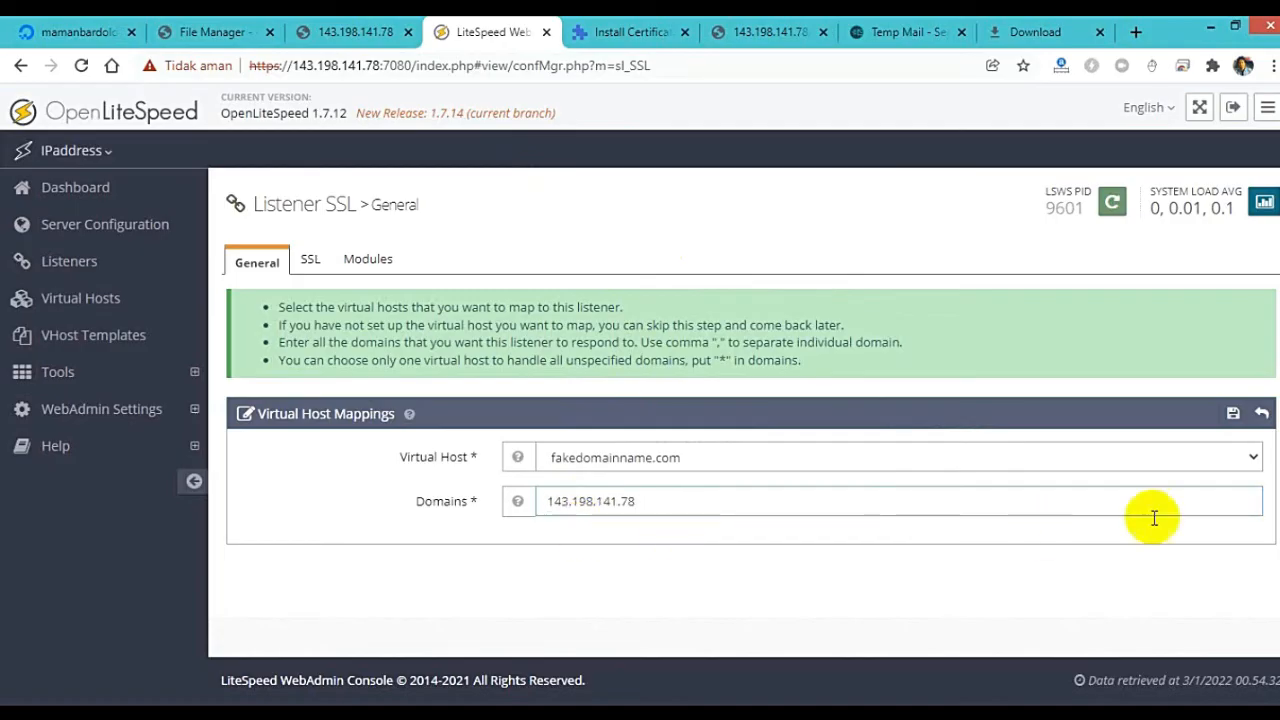
Step: Save the new virtual host mapping and view the SSL listener's SSL settings
left_click(1224, 418)
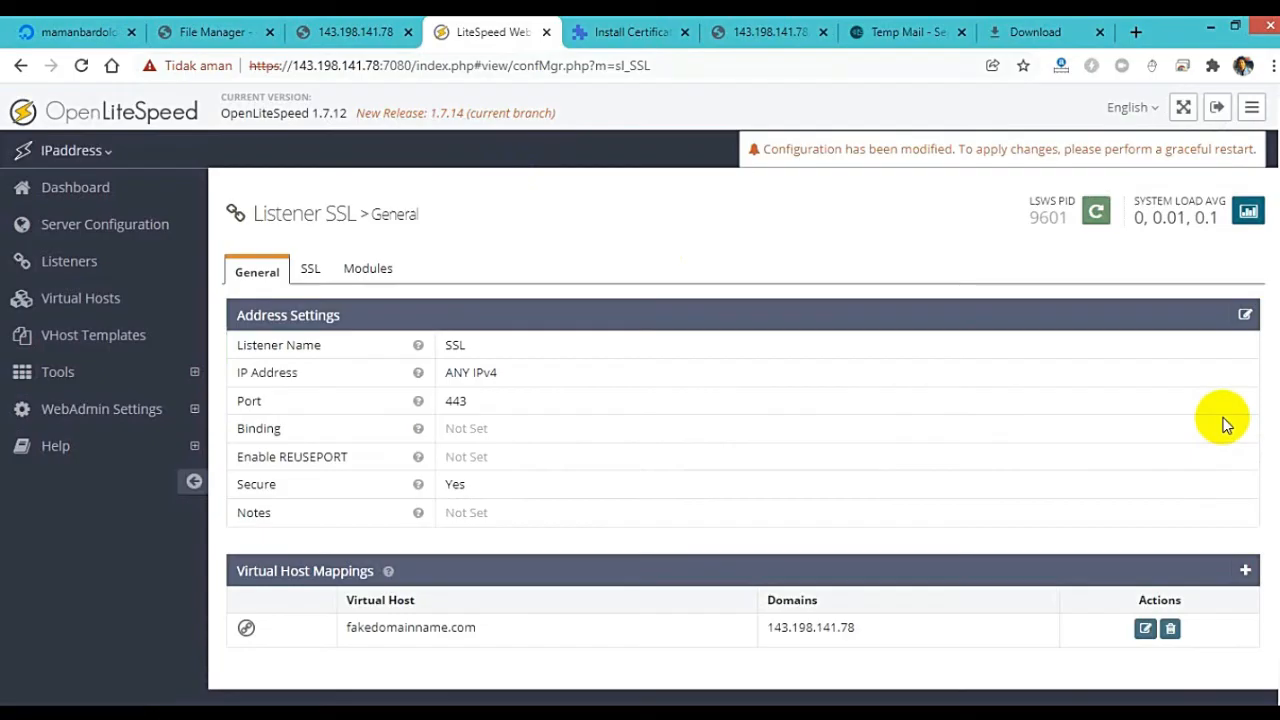
scroll(1205, 400, "down", 1)
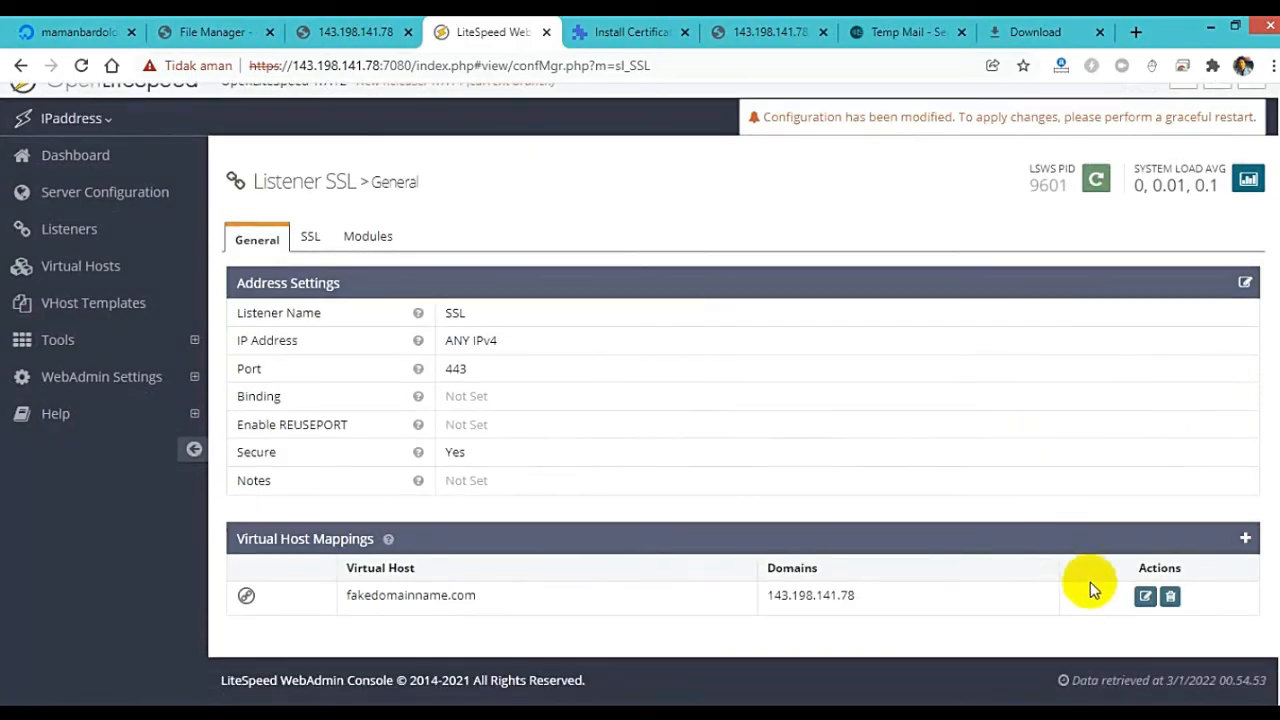
left_click(312, 240)
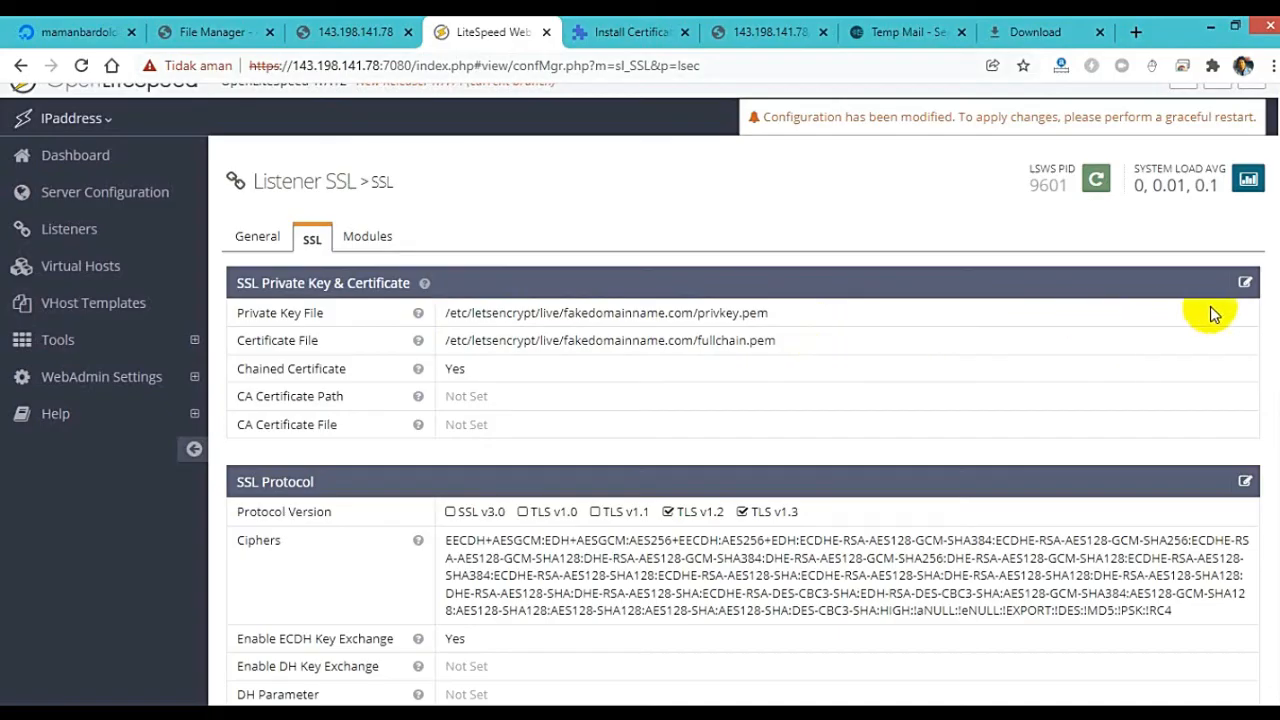
Step: Erase the old letsencrypt Private Key File and Certificate File paths in the SSL key and certificate editor
left_click(1245, 284)
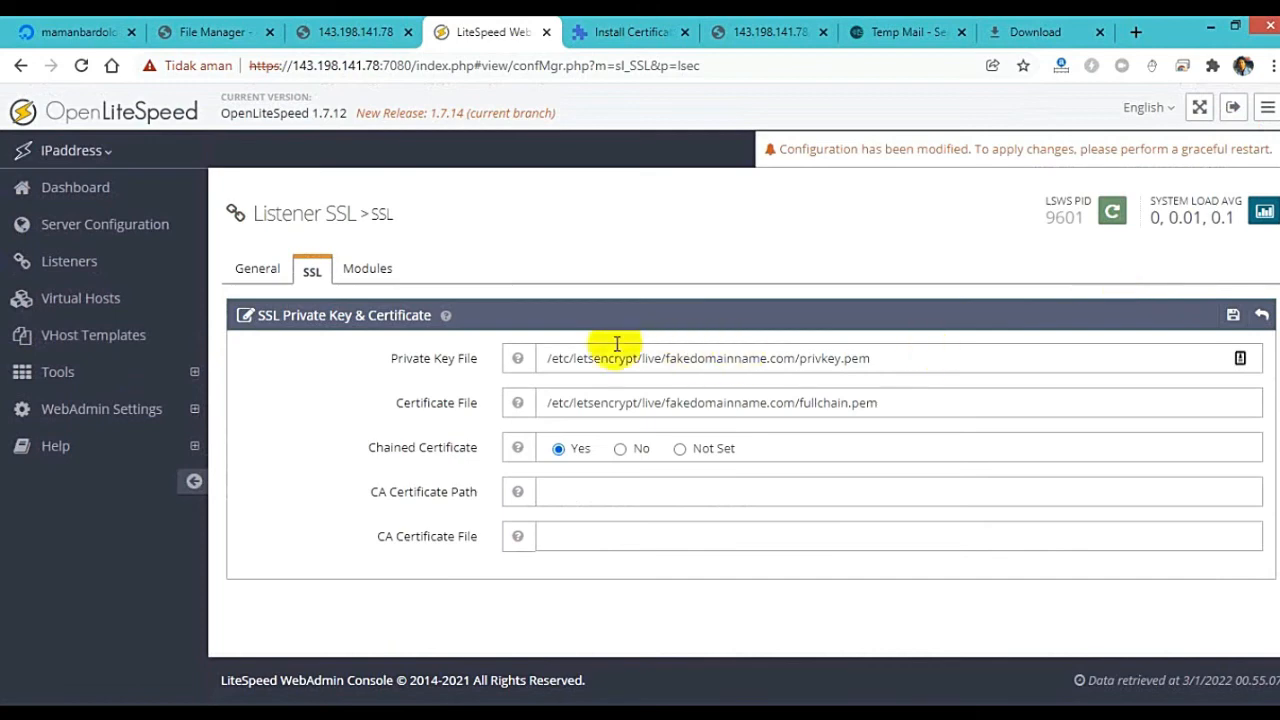
left_click_drag(577, 358, 886, 359)
left_click(886, 360)
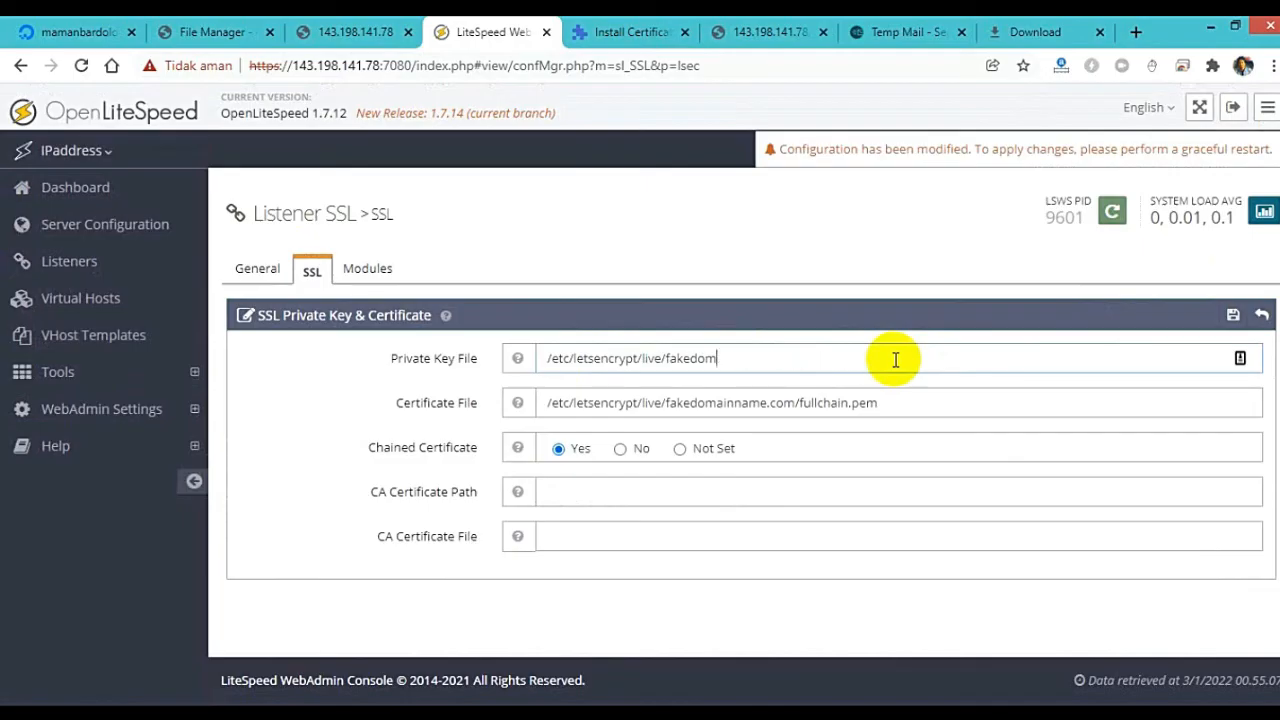
key("BackSpace")
key("BackSpace")
key("BackSpace")
key("BackSpace")
key("BackSpace")
key("BackSpace")
key("BackSpace")
key("BackSpace")
key("BackSpace")
key("BackSpace")
key("BackSpace")
key("BackSpace")
key("BackSpace")
key("BackSpace")
key("BackSpace")
key("BackSpace")
key("BackSpace")
key("BackSpace")
key("BackSpace")
key("BackSpace")
triple_click(943, 402)
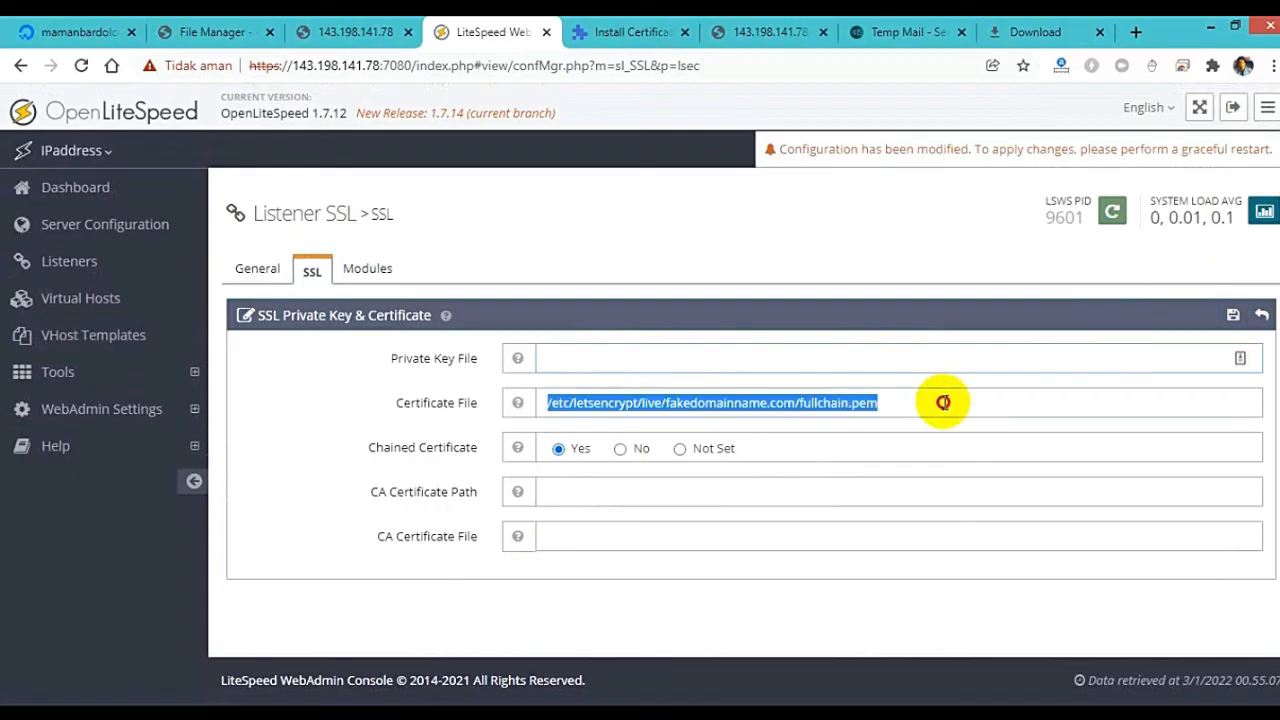
key("BackSpace")
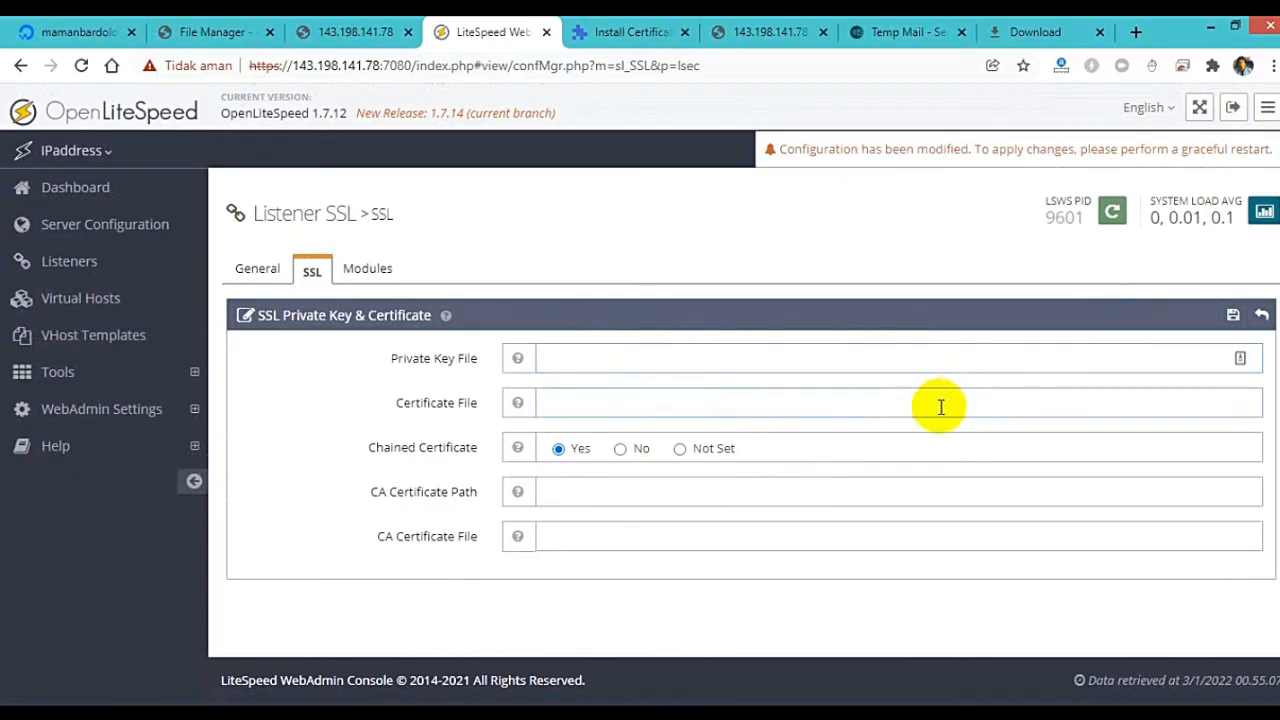
left_click(619, 358)
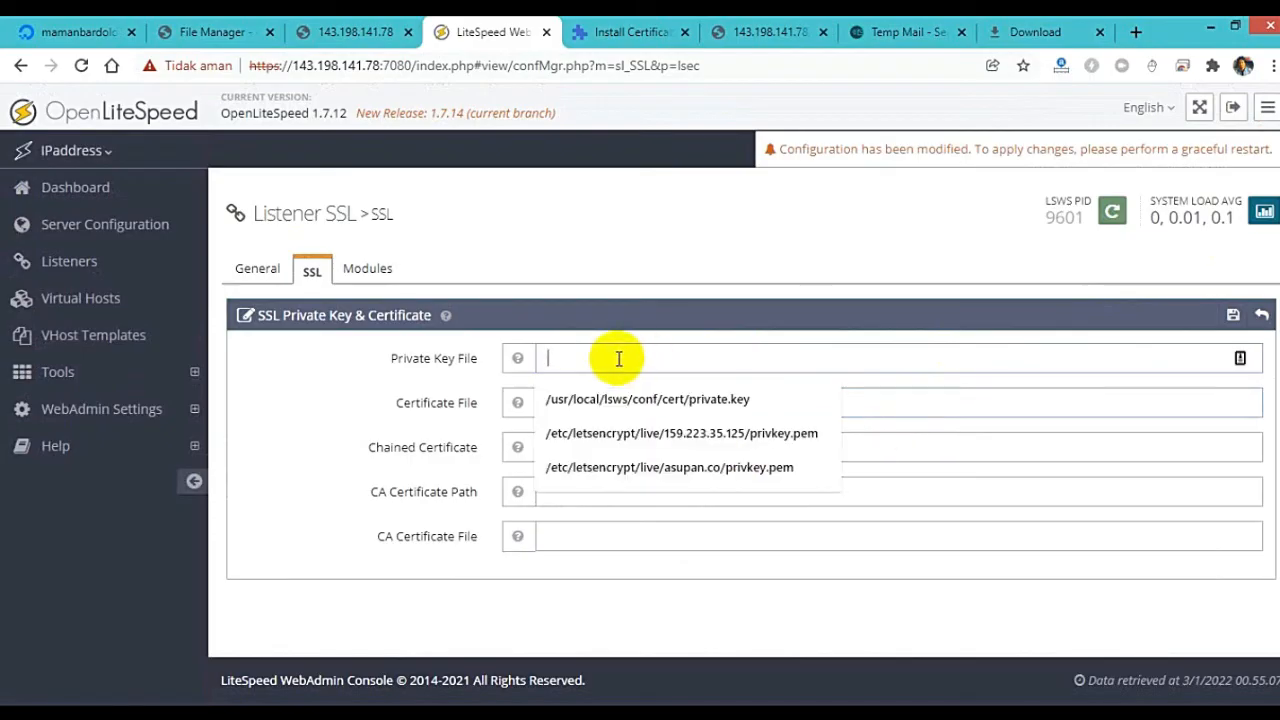
left_click(617, 230)
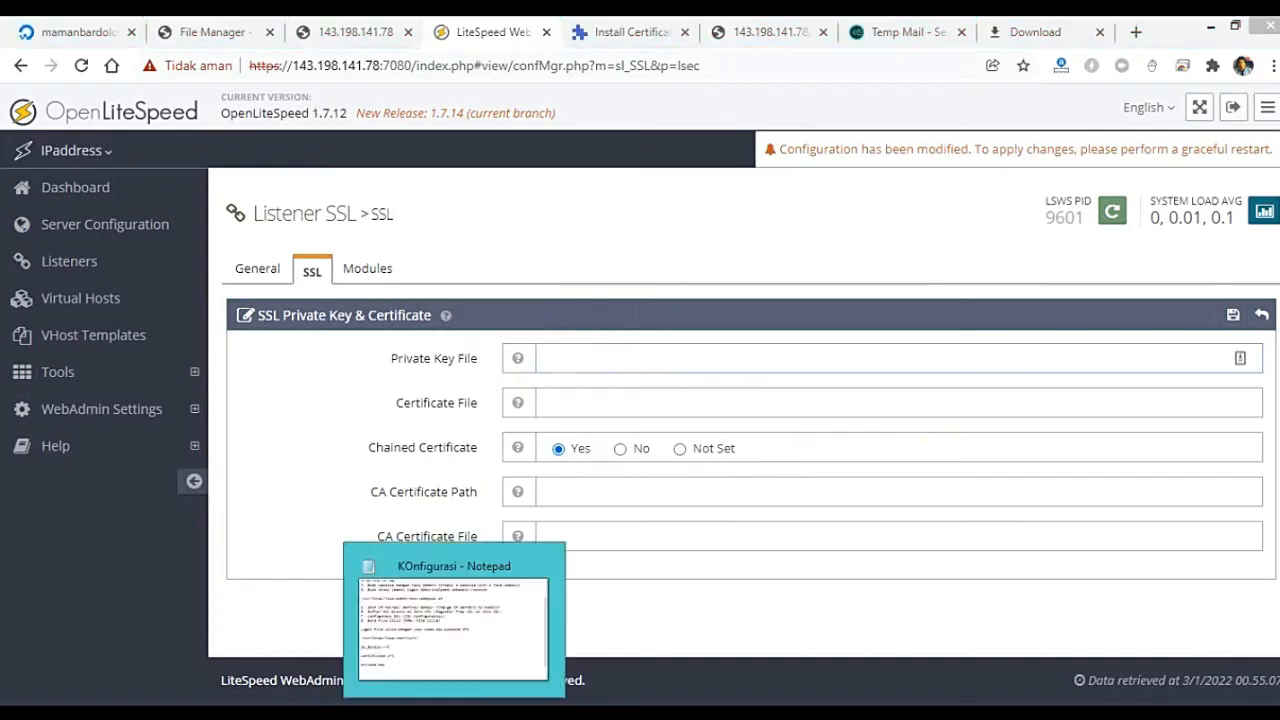
Step: In the KOnfigurasi notes, append ca_bundle.crt to the cert folder path line
left_click(461, 701)
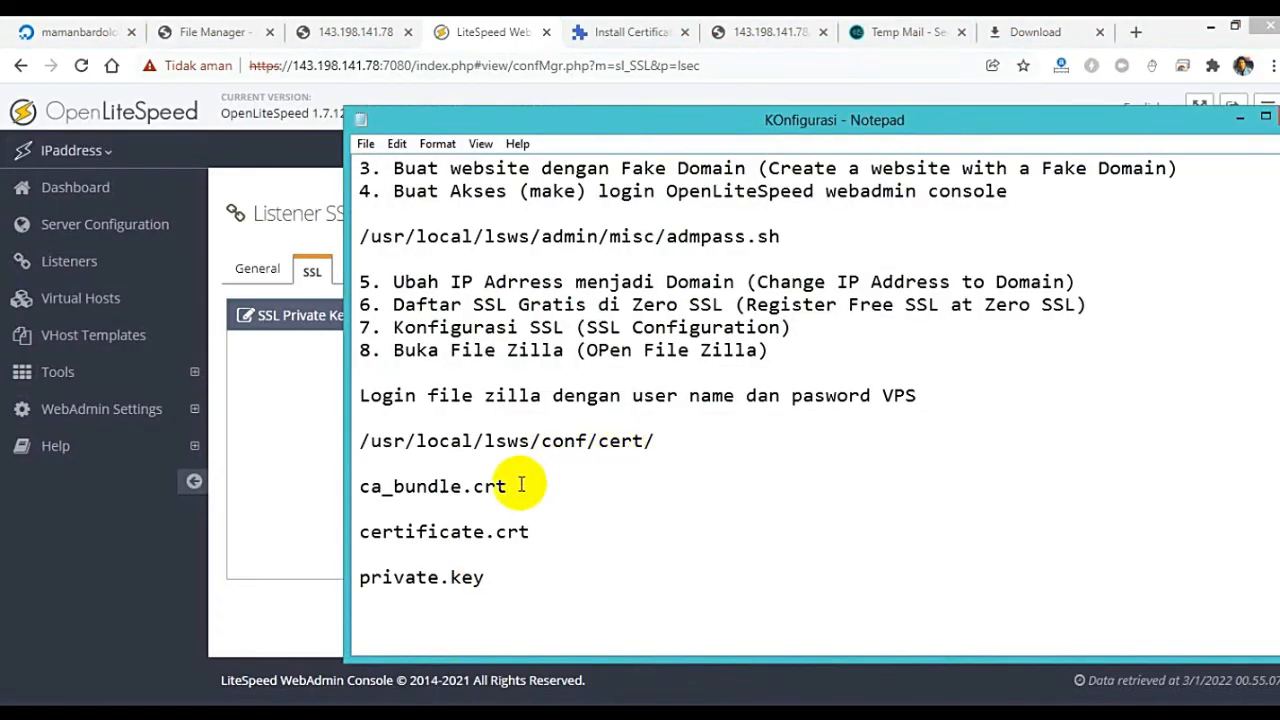
left_click_drag(532, 486, 558, 486)
left_click(362, 486)
right_click(558, 486)
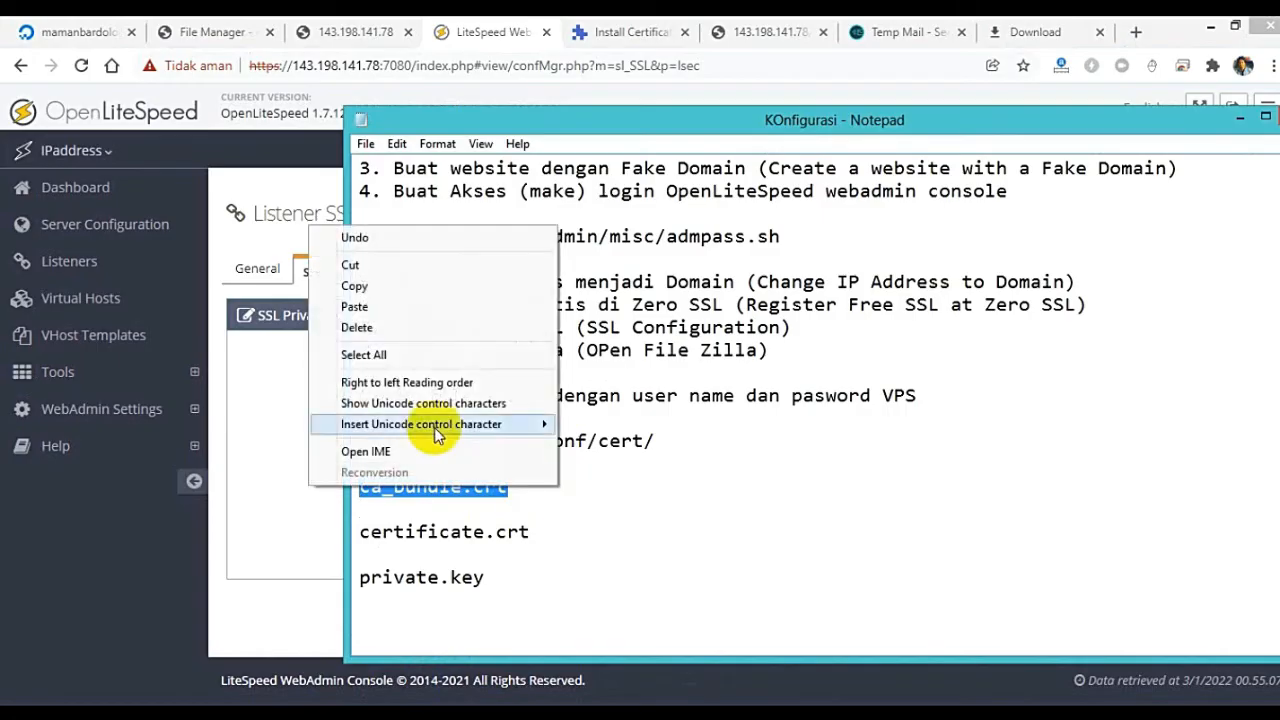
left_click(400, 291)
double_click(684, 446)
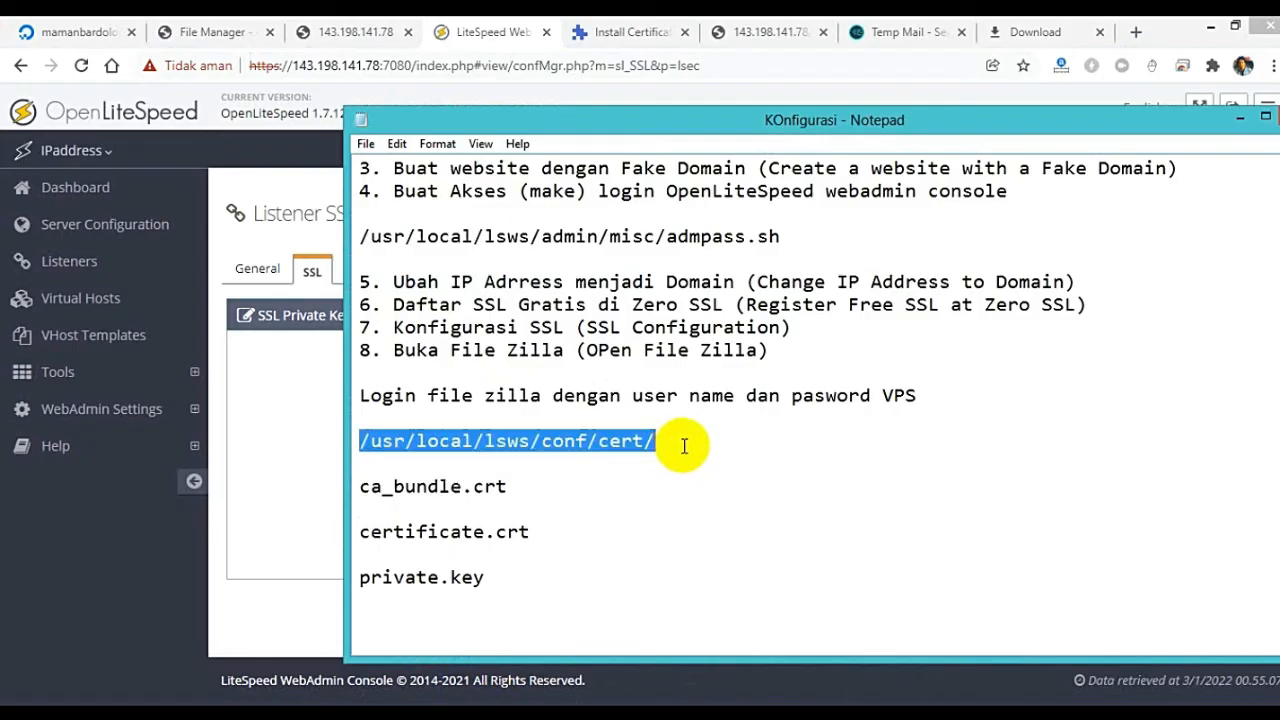
left_click(684, 446)
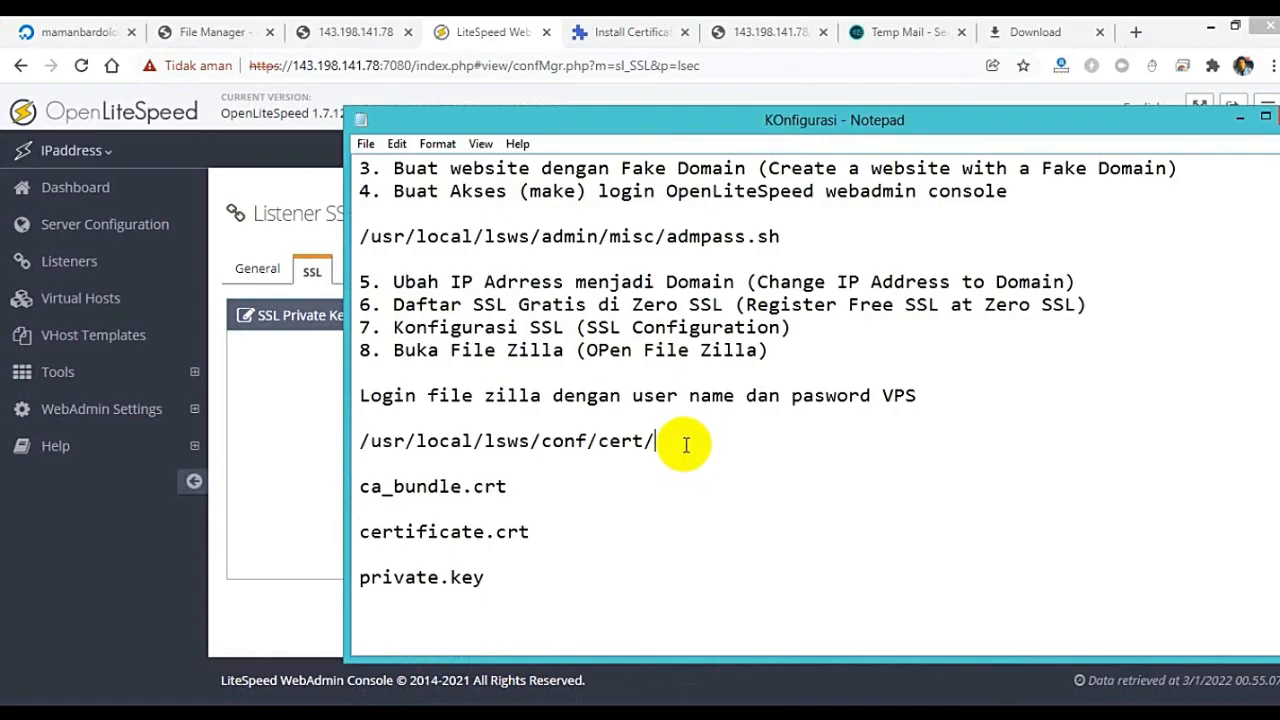
right_click(686, 445)
left_click(621, 527)
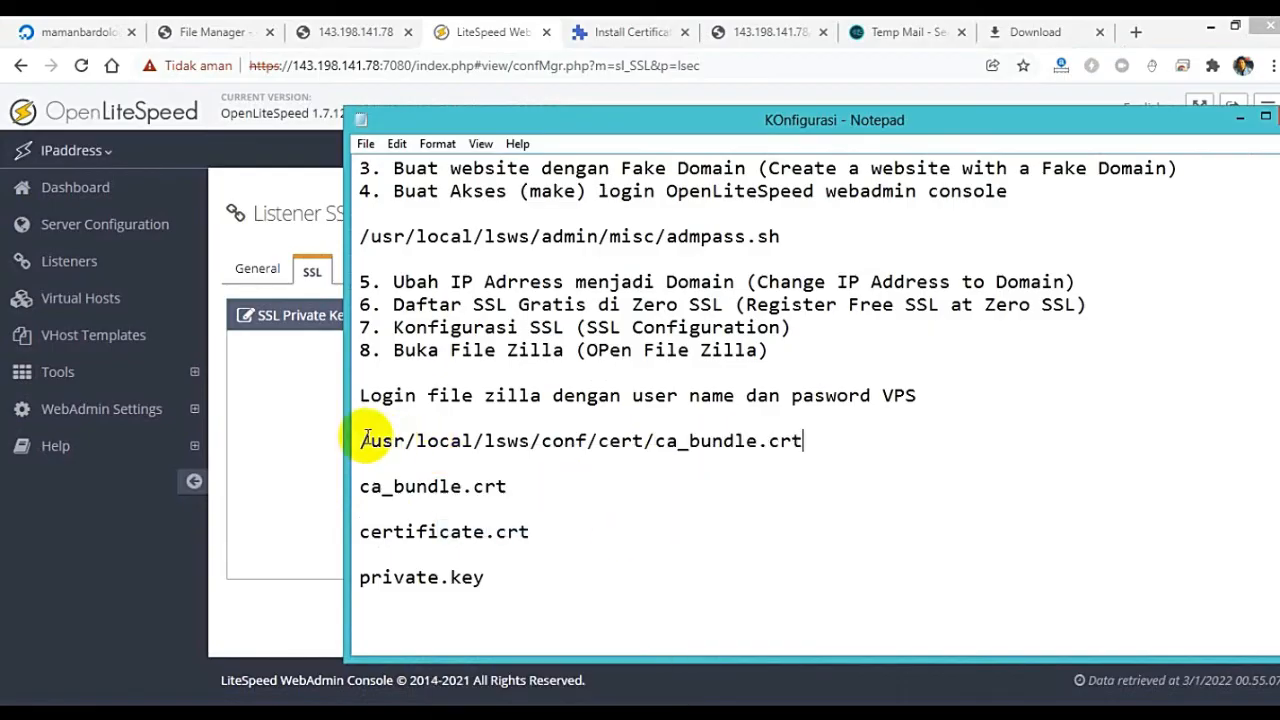
Step: Copy /usr/local/lsws/conf/cert/ca_bundle.crt and paste it into the Private Key File field
left_click_drag(362, 440, 802, 441)
left_click(887, 451)
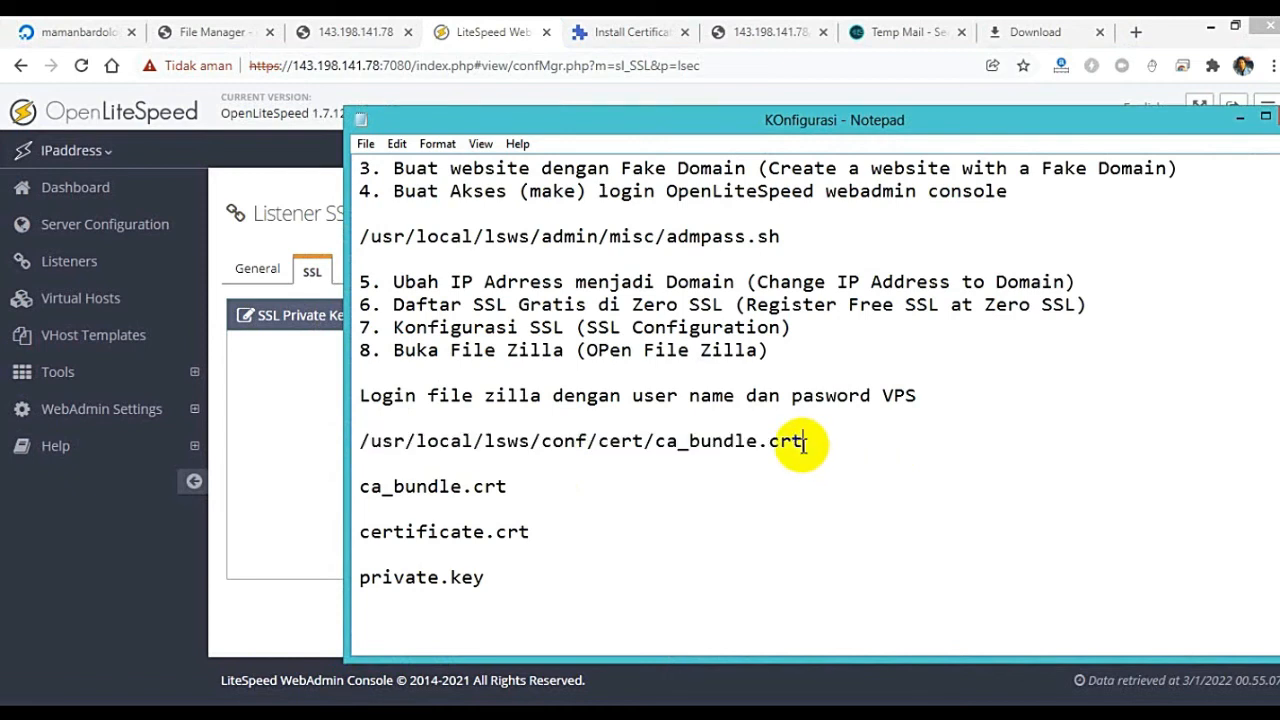
left_click_drag(805, 441, 358, 443)
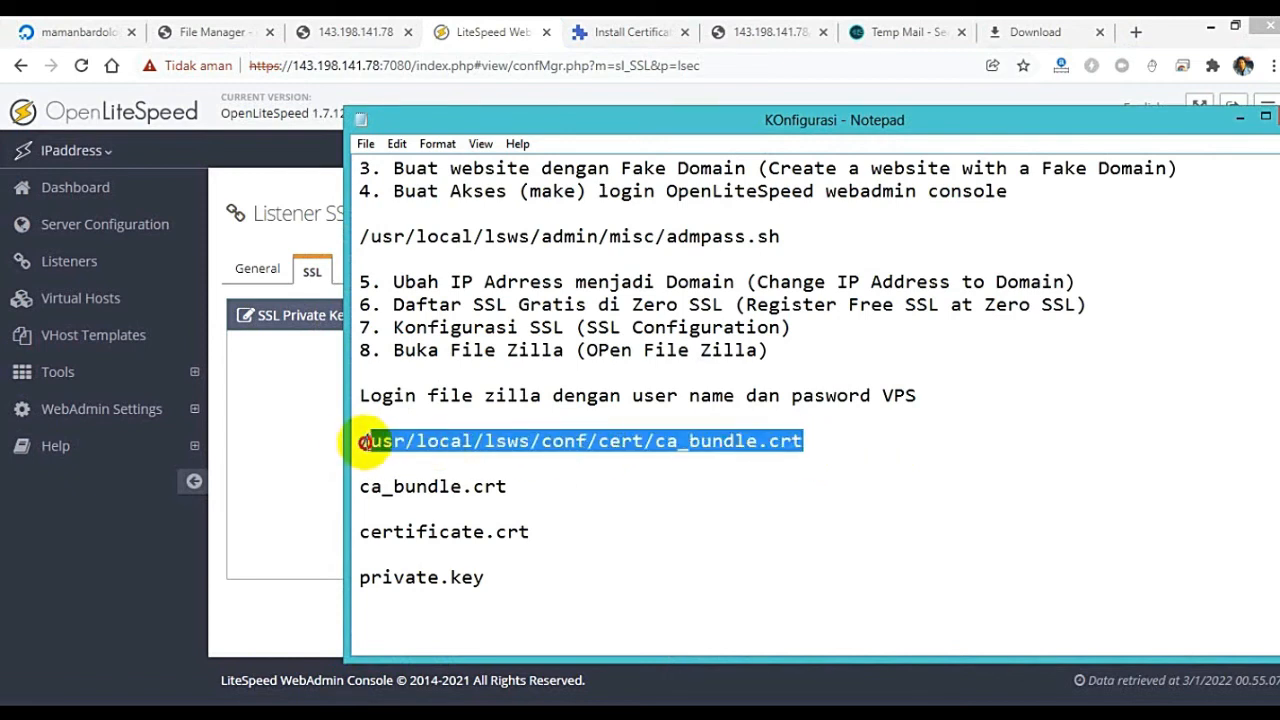
right_click(374, 442)
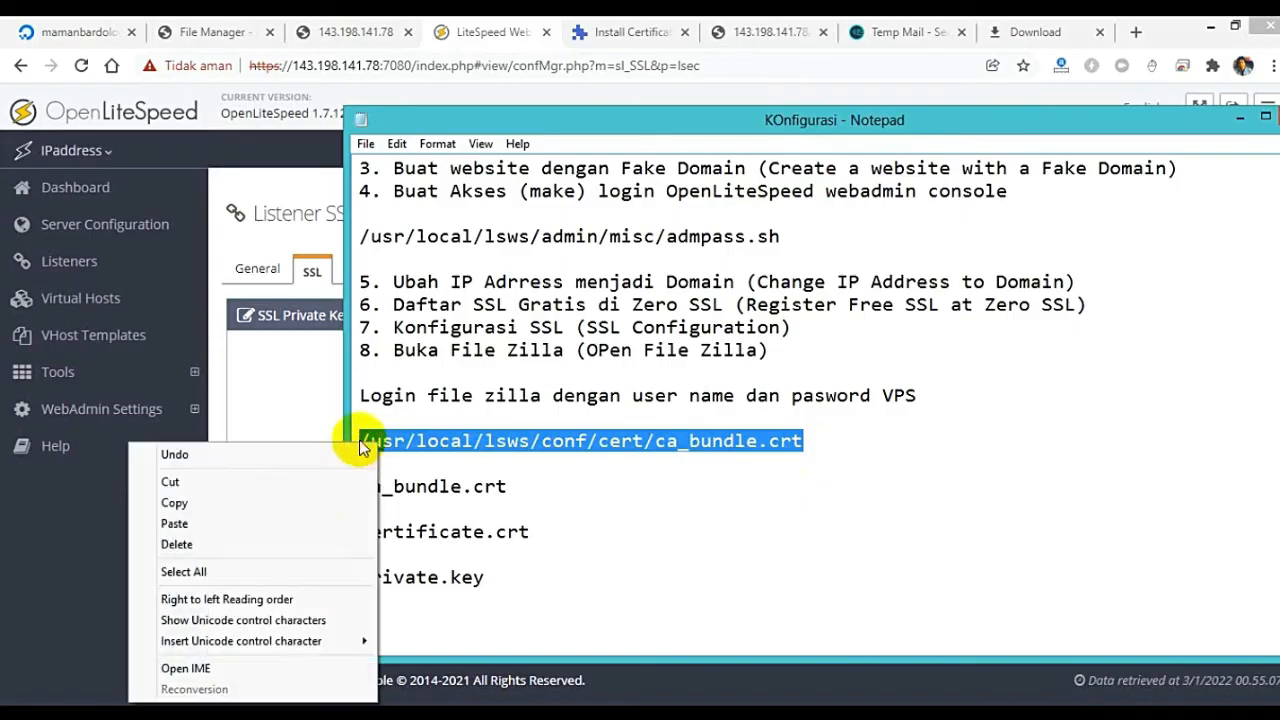
left_click(343, 502)
left_click(1240, 118)
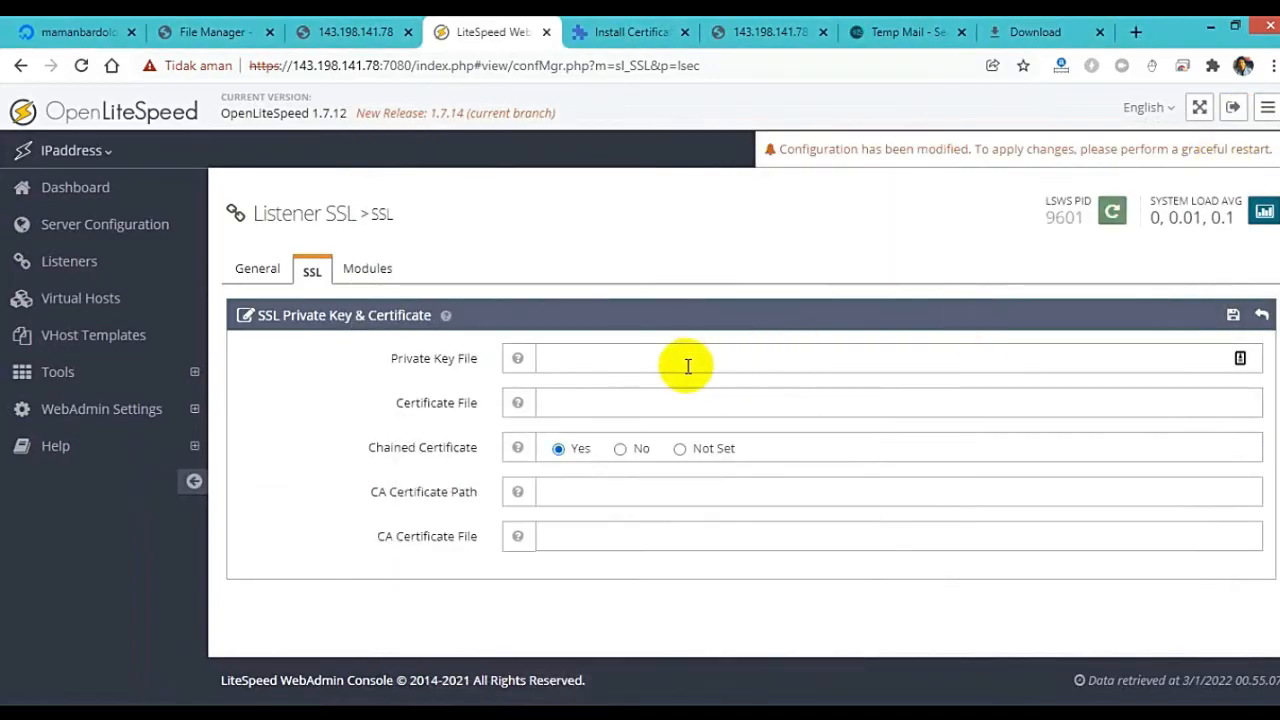
right_click(605, 362)
left_click(628, 474)
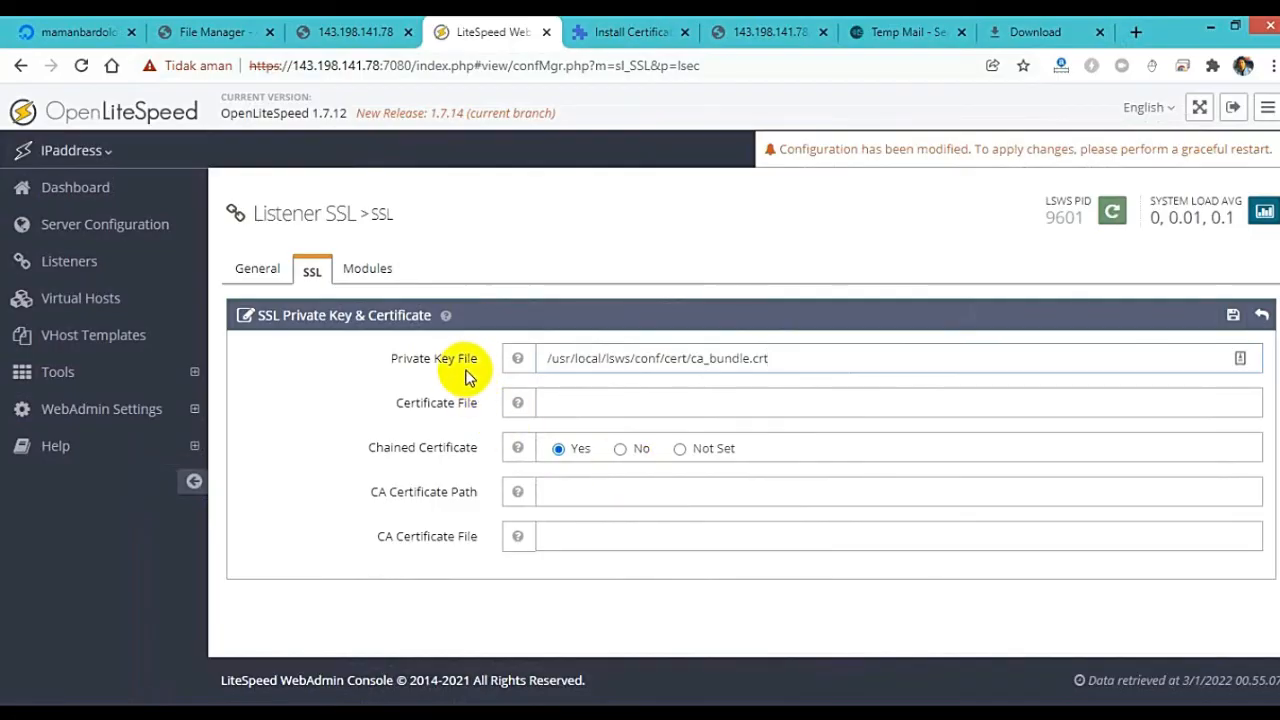
left_click(445, 625)
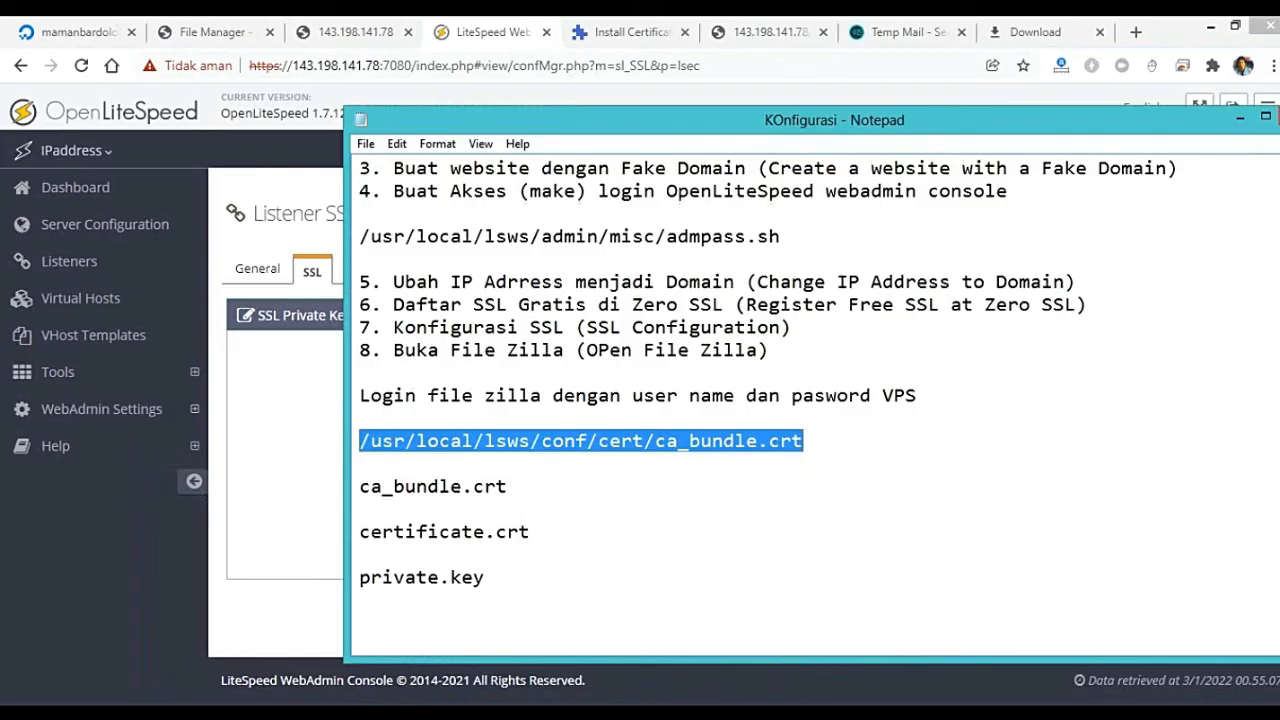
Step: In the notes, change the path to end in private.key and copy the full path
left_click(445, 712)
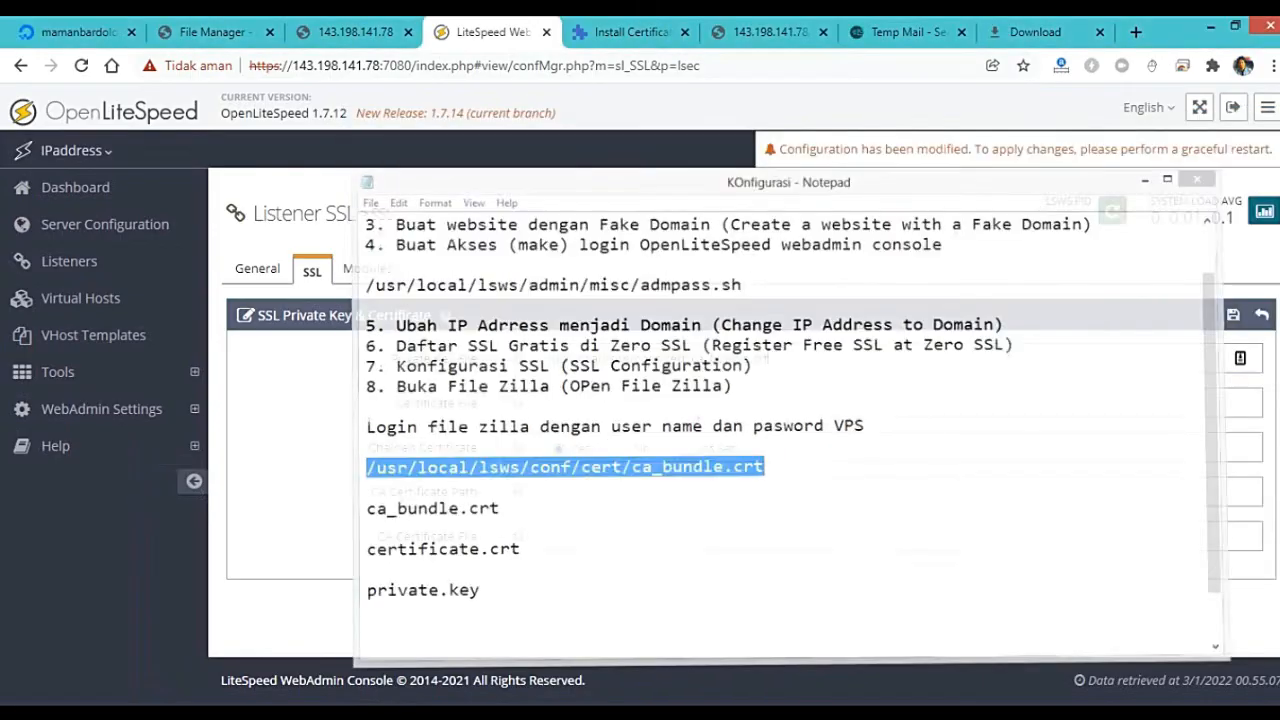
left_click(445, 712)
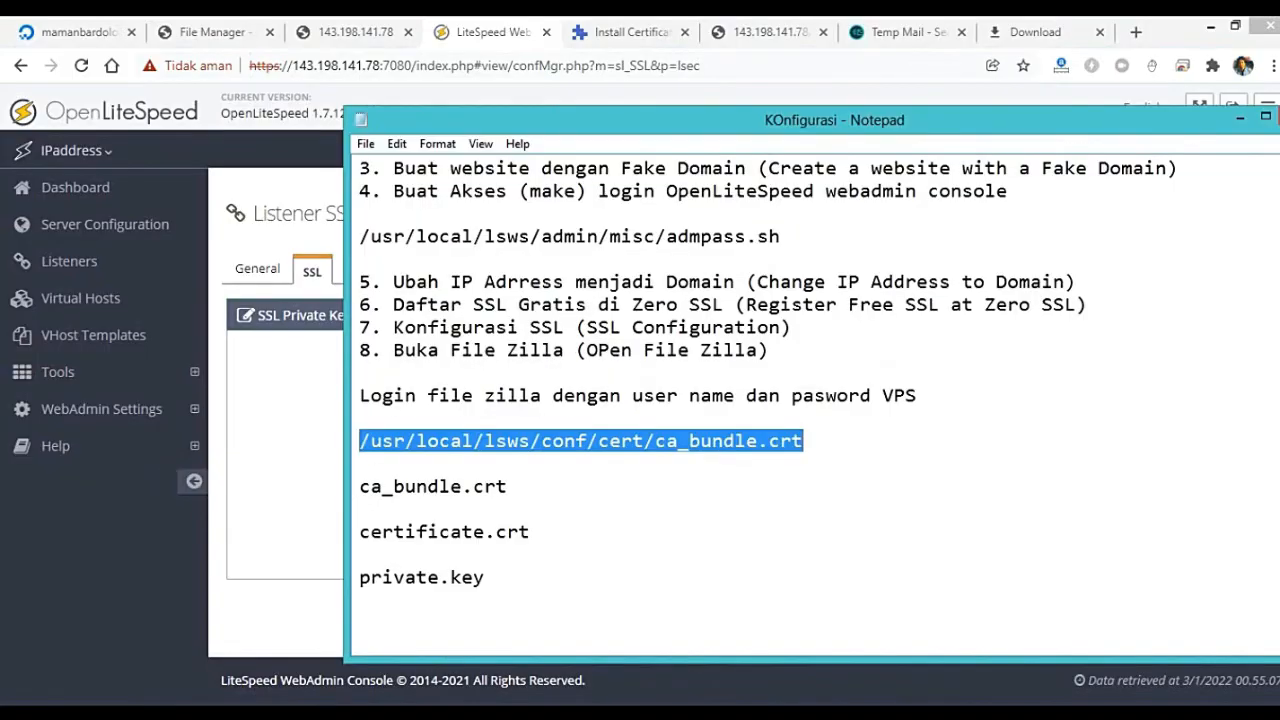
double_click(362, 585)
right_click(360, 578)
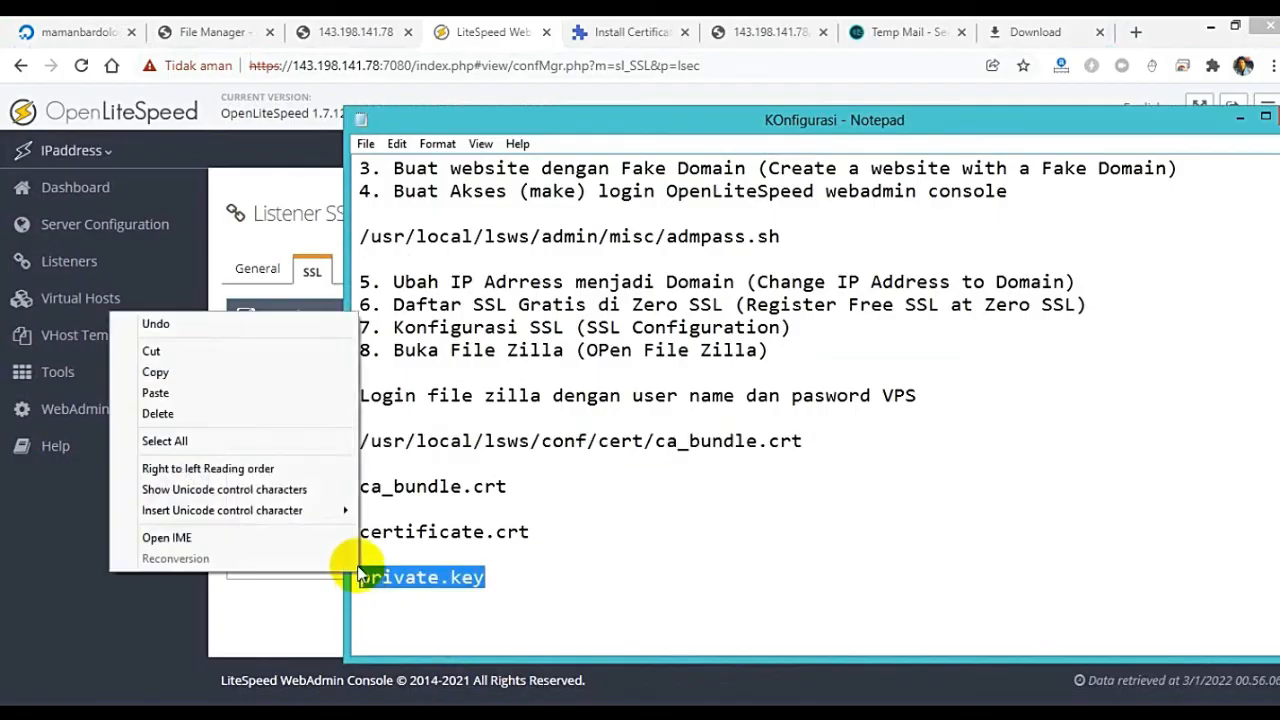
left_click(223, 374)
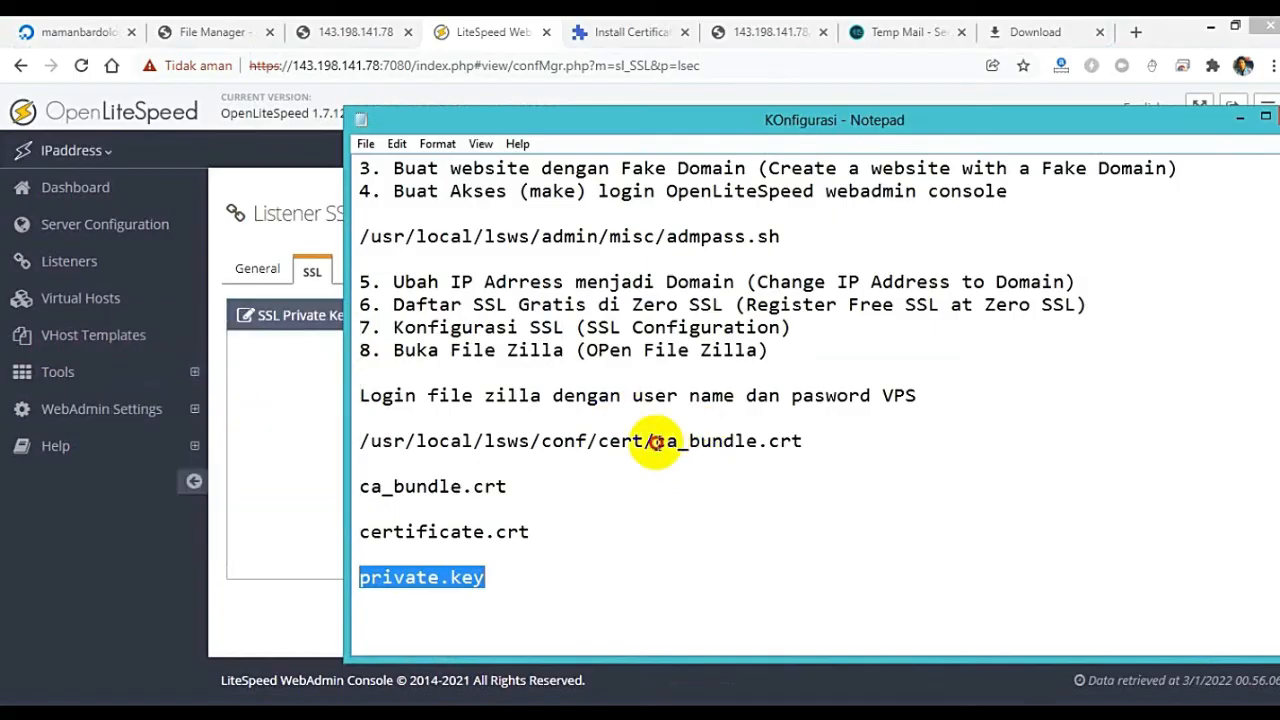
left_click_drag(655, 441, 837, 443)
right_click(843, 447)
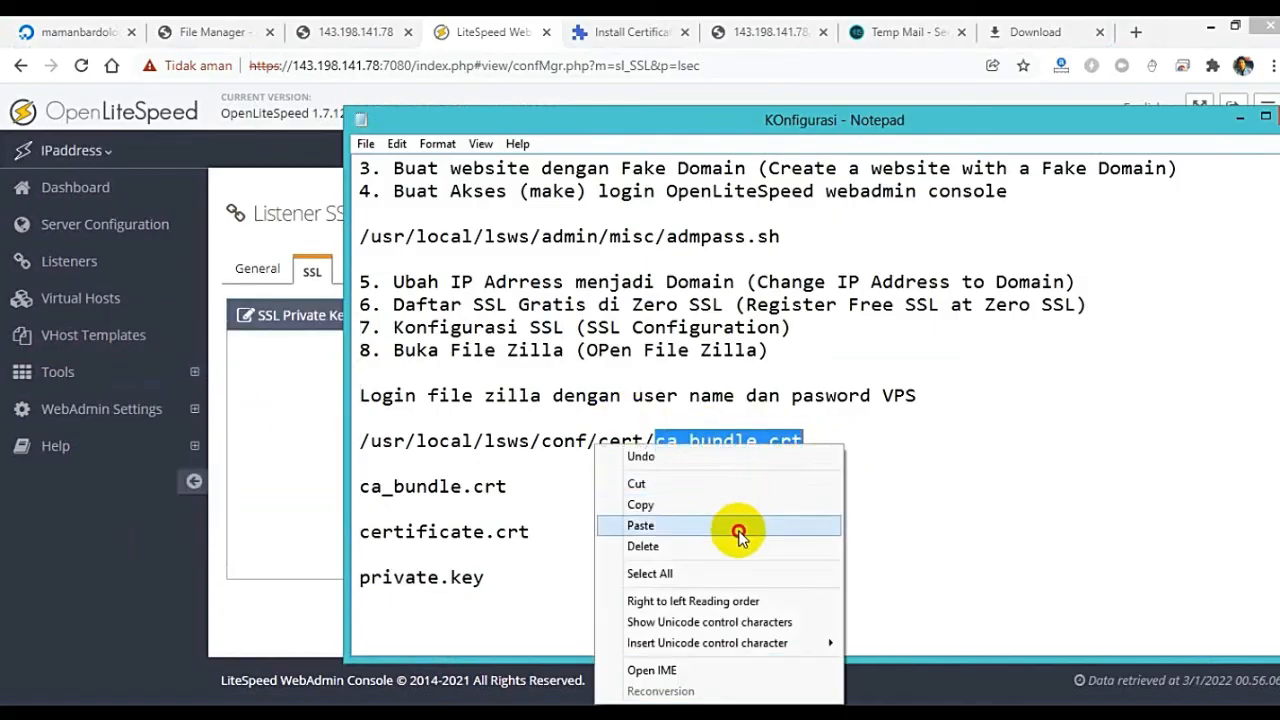
left_click(742, 527)
right_click(803, 440)
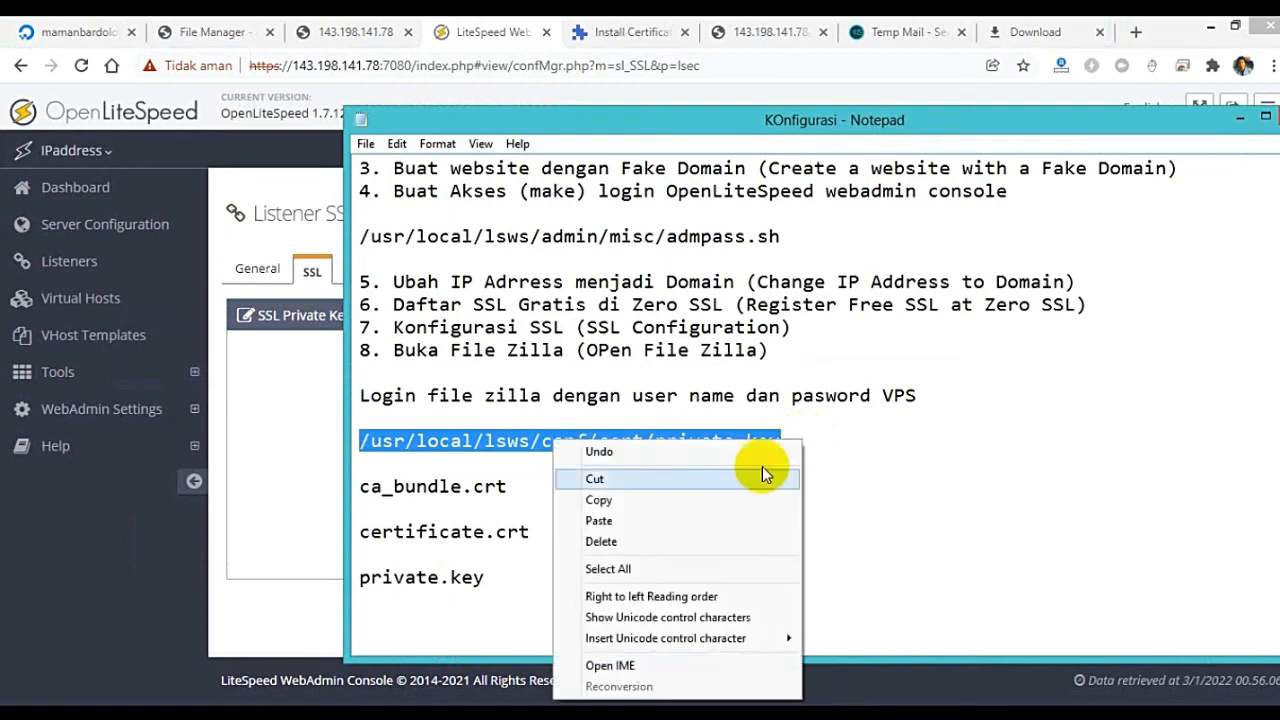
left_click(744, 510)
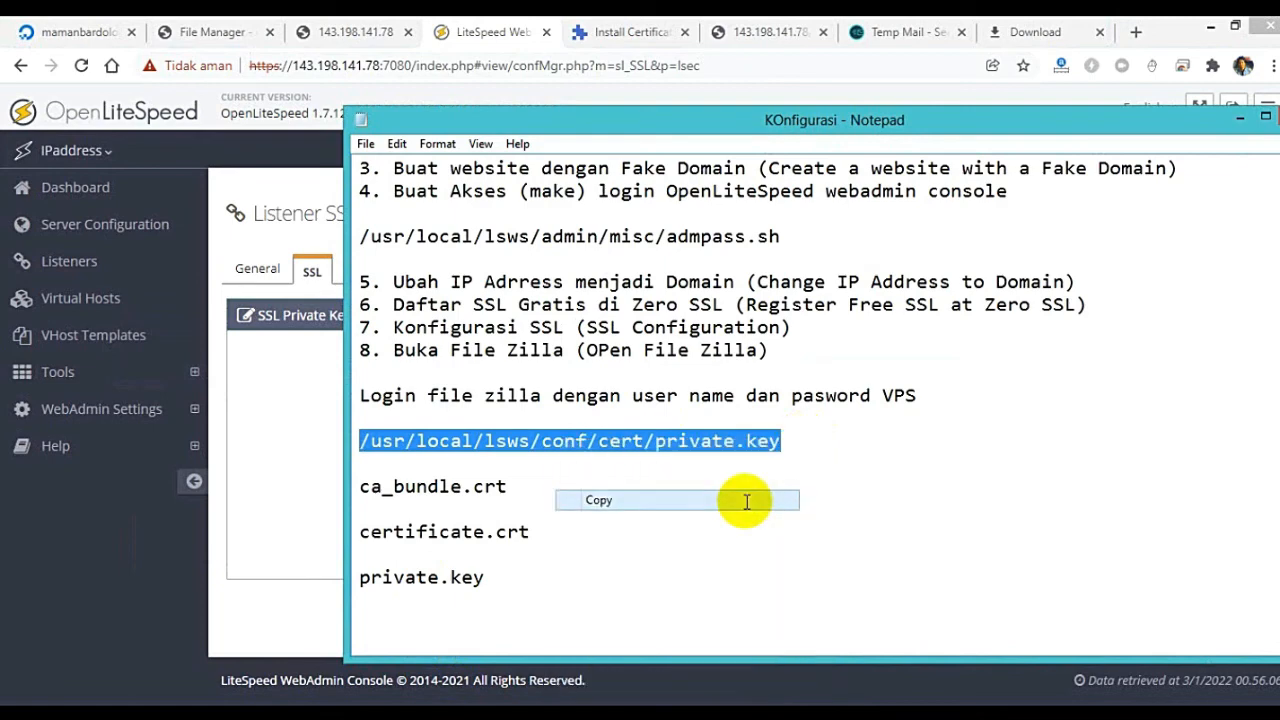
Step: Replace the Private Key File value with /usr/local/lsws/conf/cert/private.key
left_click(1238, 119)
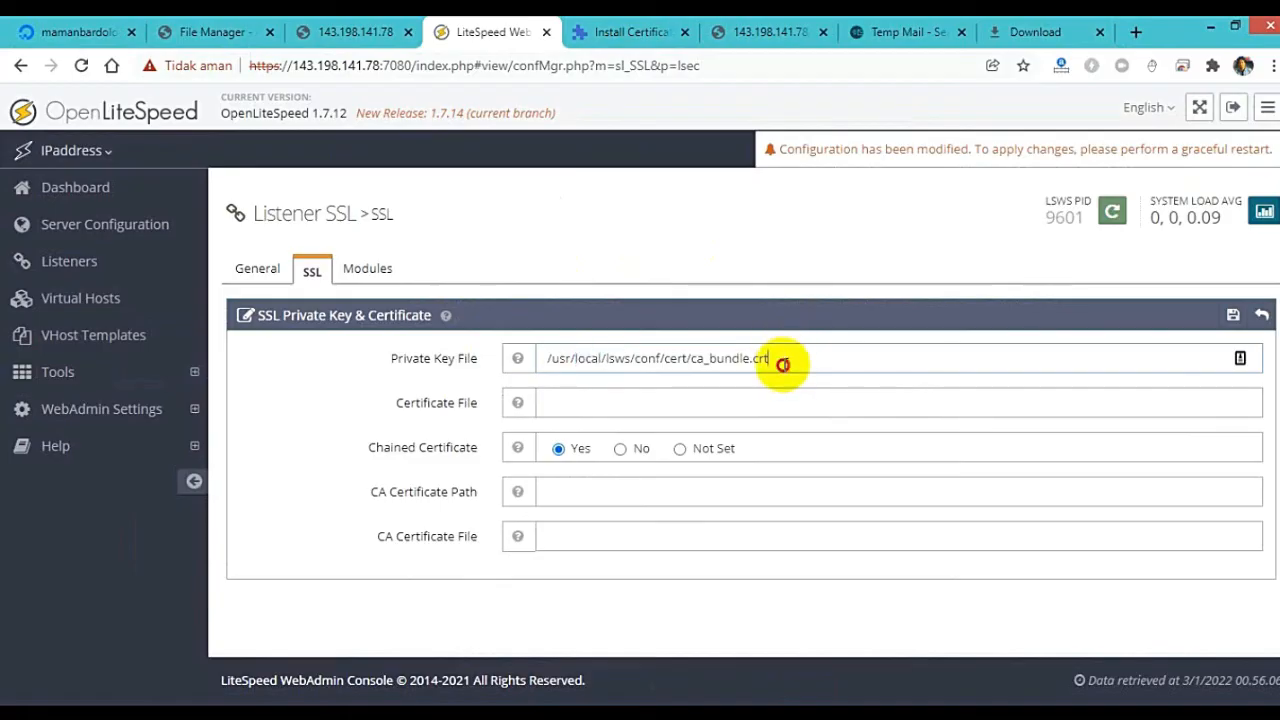
left_click_drag(783, 358, 541, 365)
right_click(556, 360)
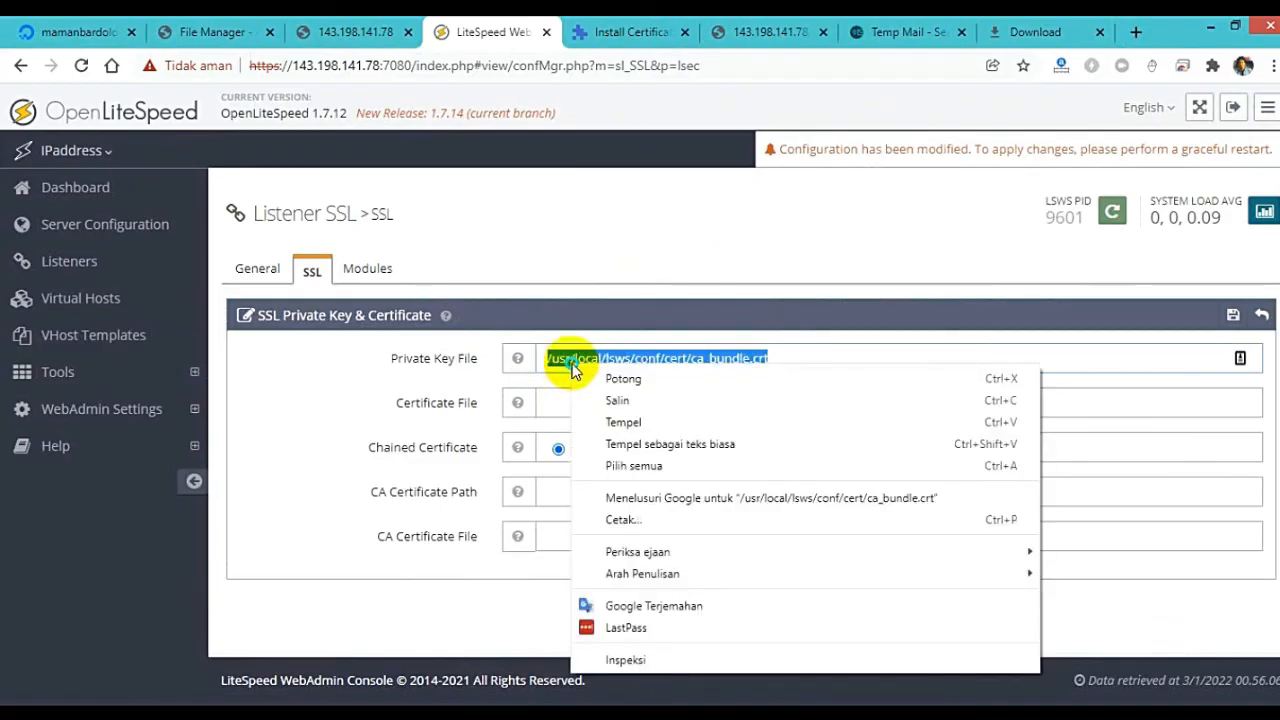
left_click(591, 422)
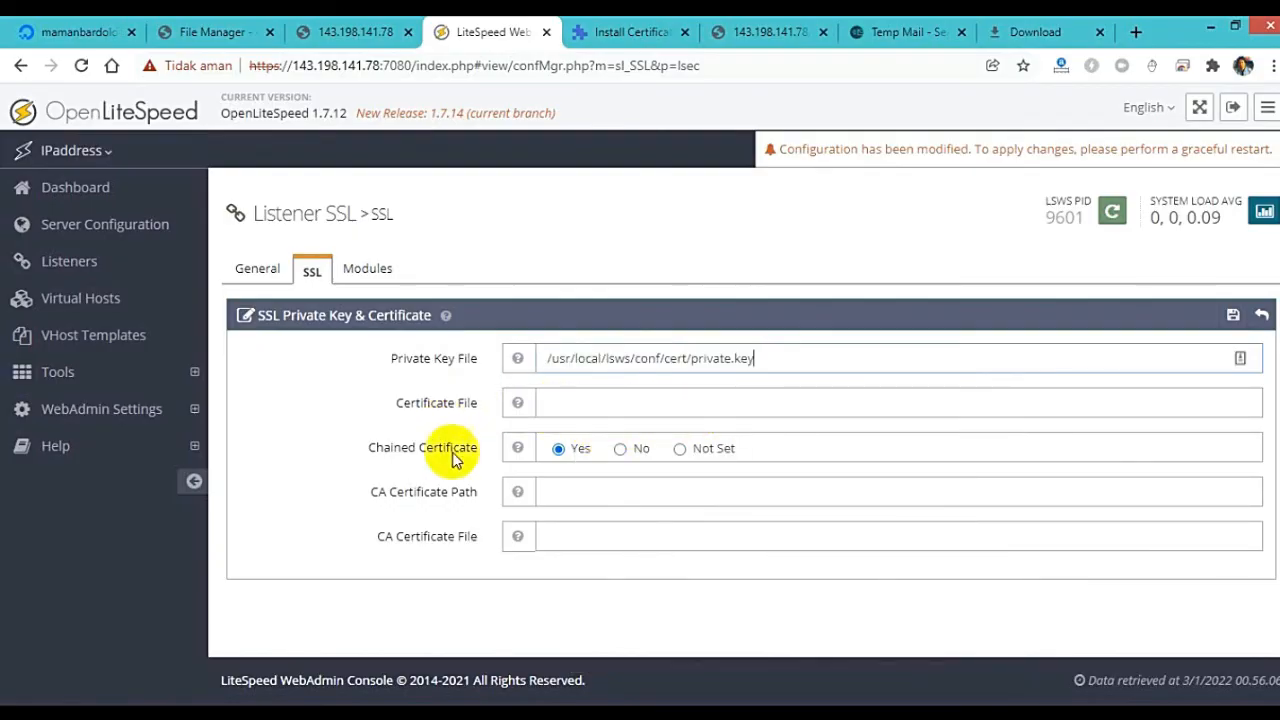
Step: Remove private.key from the end of the cert path line in the notes
left_click(490, 650)
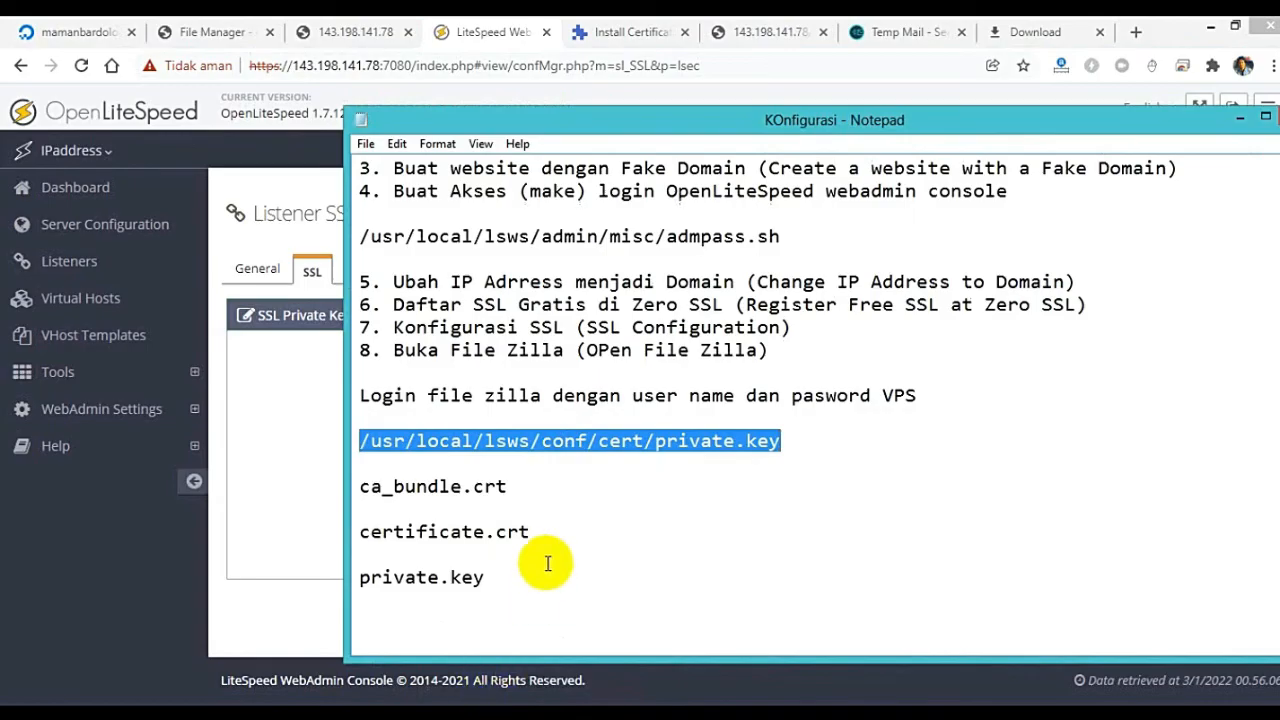
left_click(698, 484)
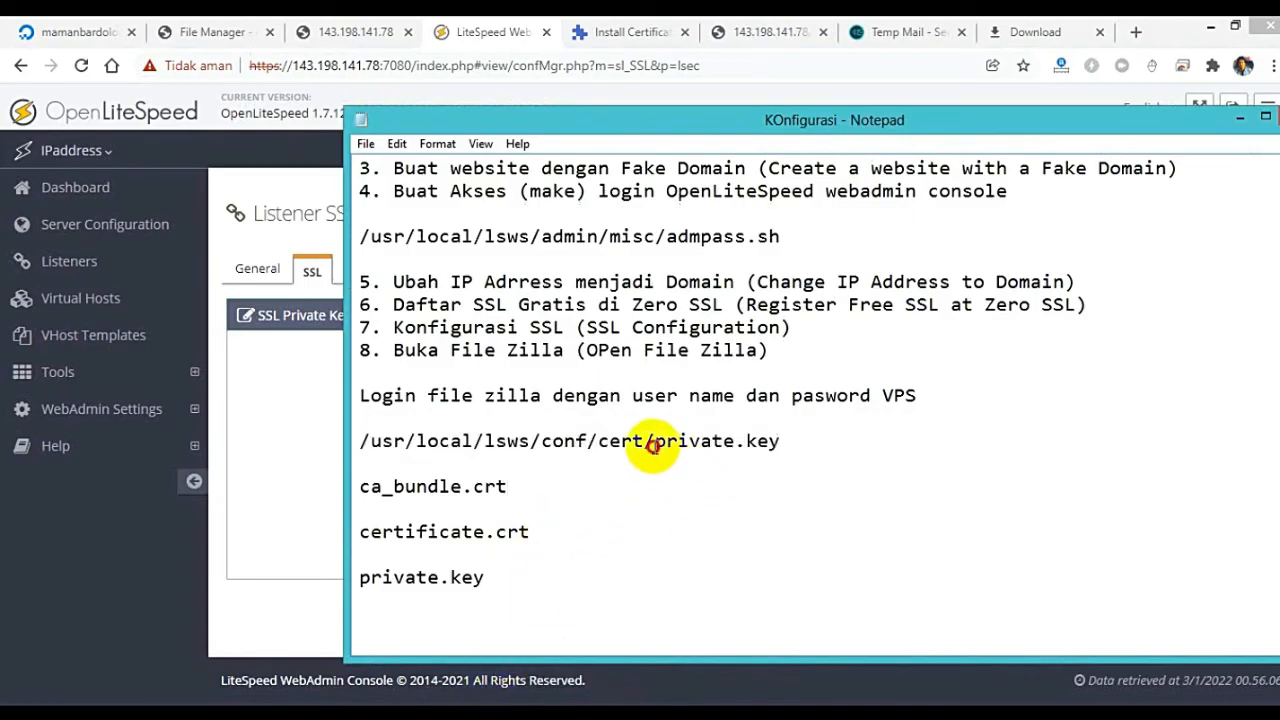
left_click_drag(654, 443, 853, 453)
key("BackSpace")
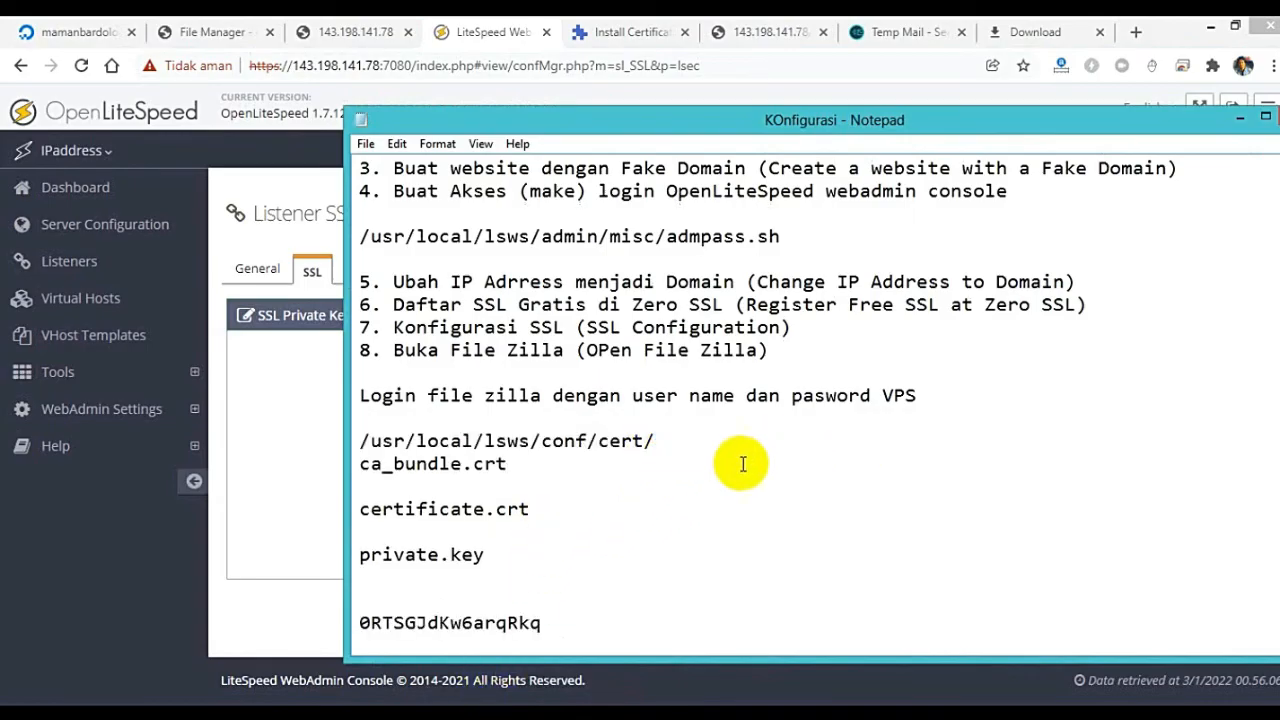
key("Return")
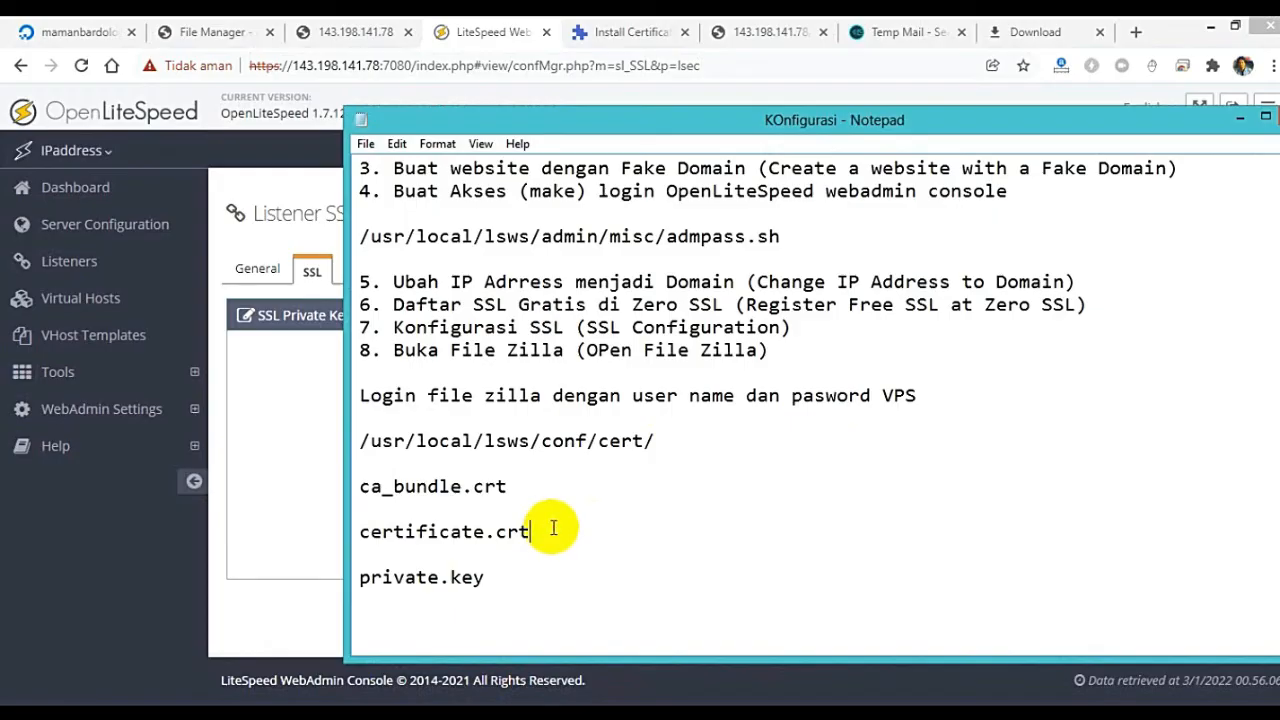
Step: Append certificate.crt to the cert path and copy the full certificate.crt path
double_click(553, 527)
right_click(551, 525)
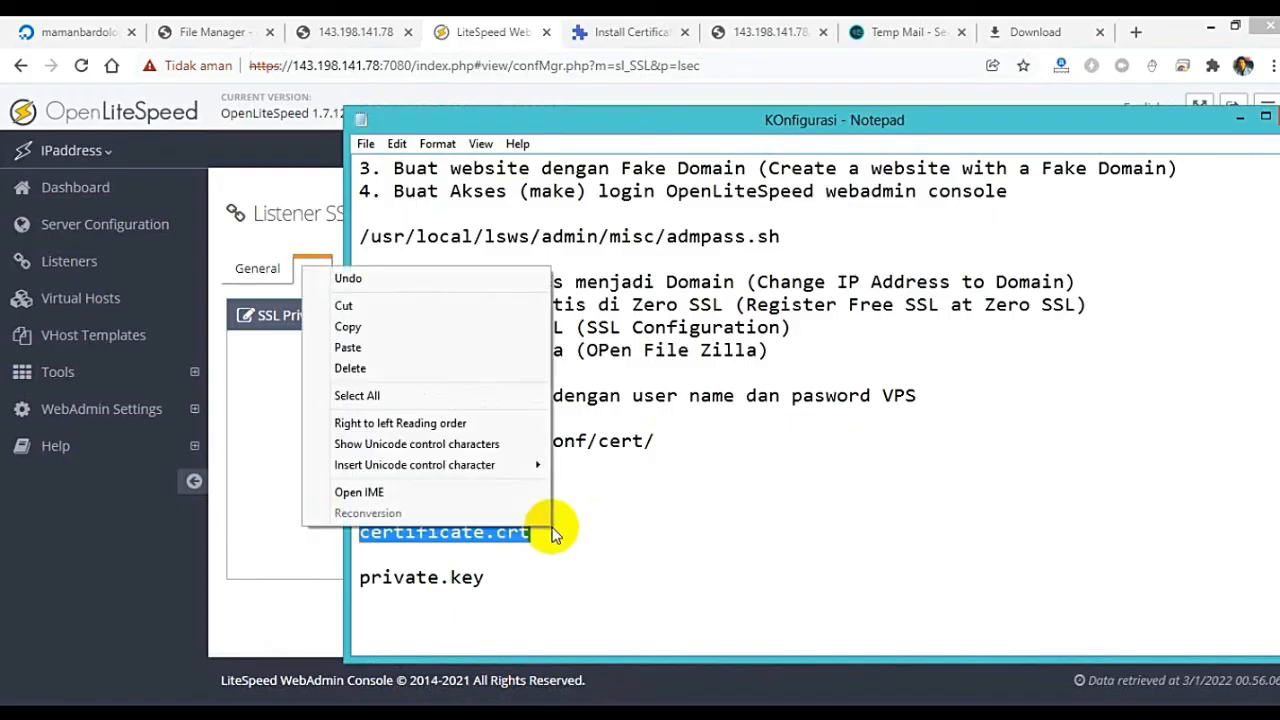
left_click(458, 333)
double_click(692, 440)
left_click(692, 440)
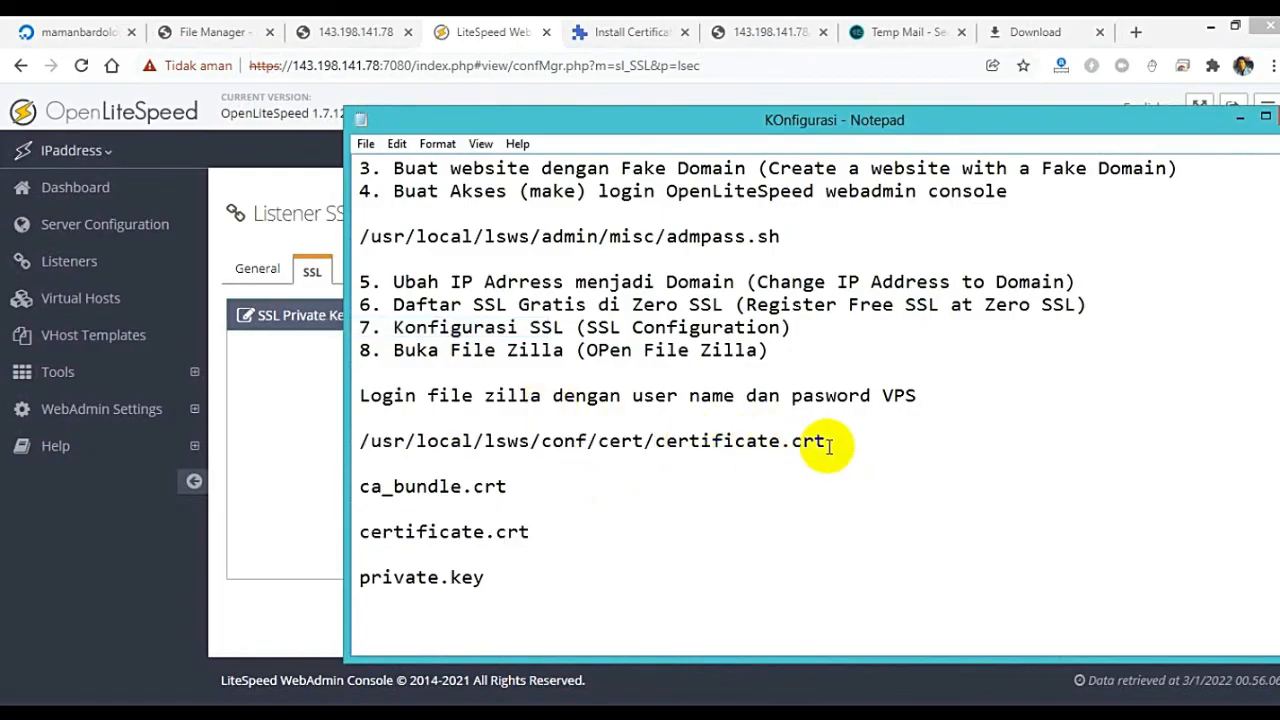
left_click_drag(840, 441, 362, 442)
right_click(366, 443)
left_click(341, 497)
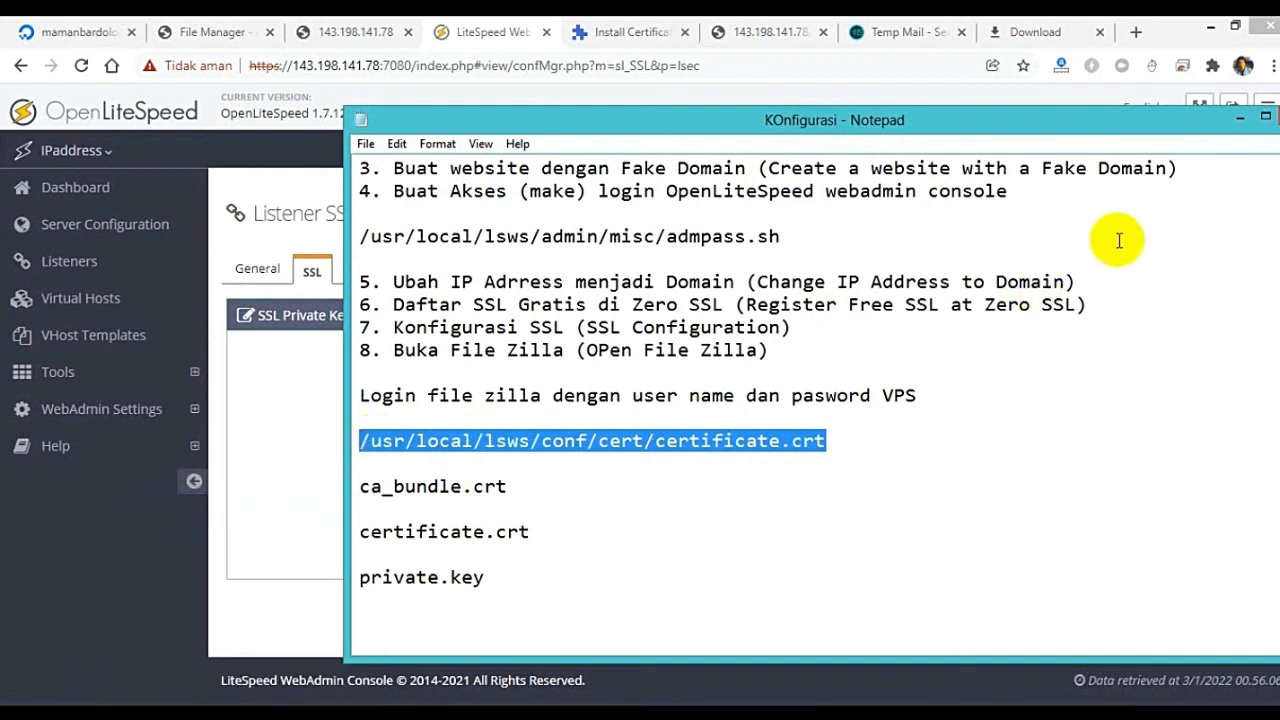
left_click(1240, 118)
Step: Paste /usr/local/lsws/conf/cert/certificate.crt into the listener's Certificate File field
left_click(600, 404)
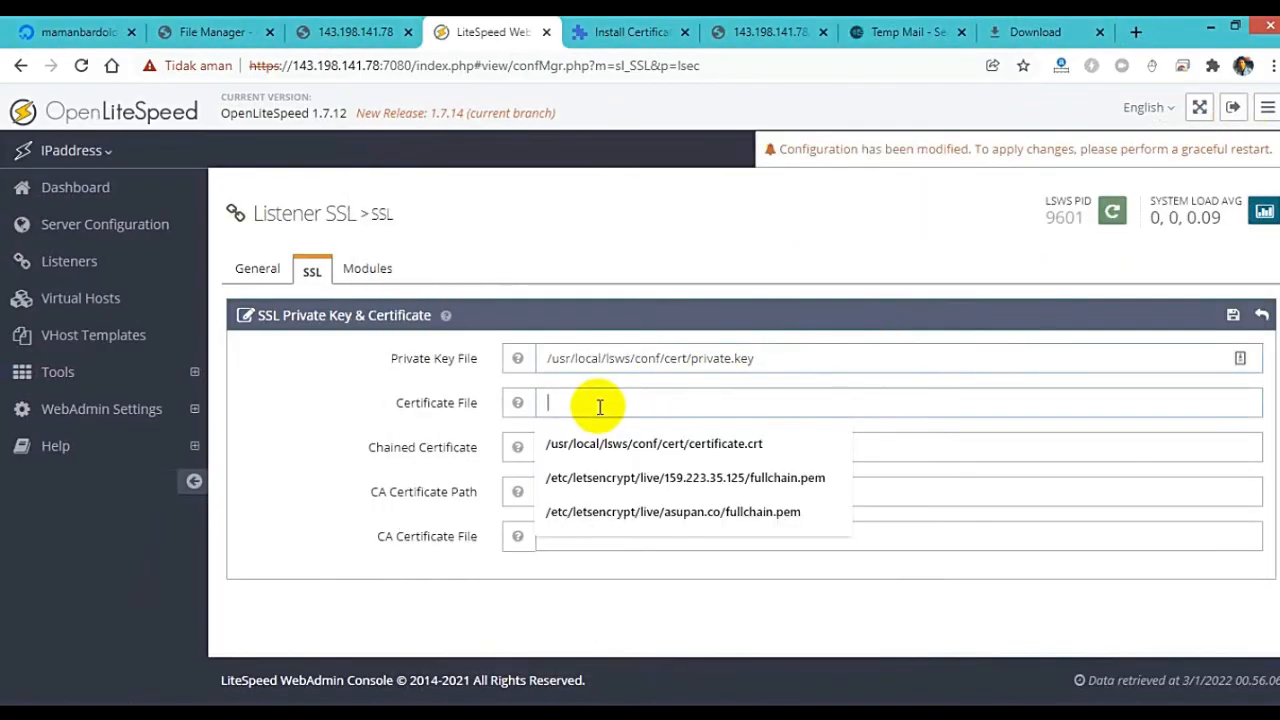
right_click(600, 405)
left_click(617, 515)
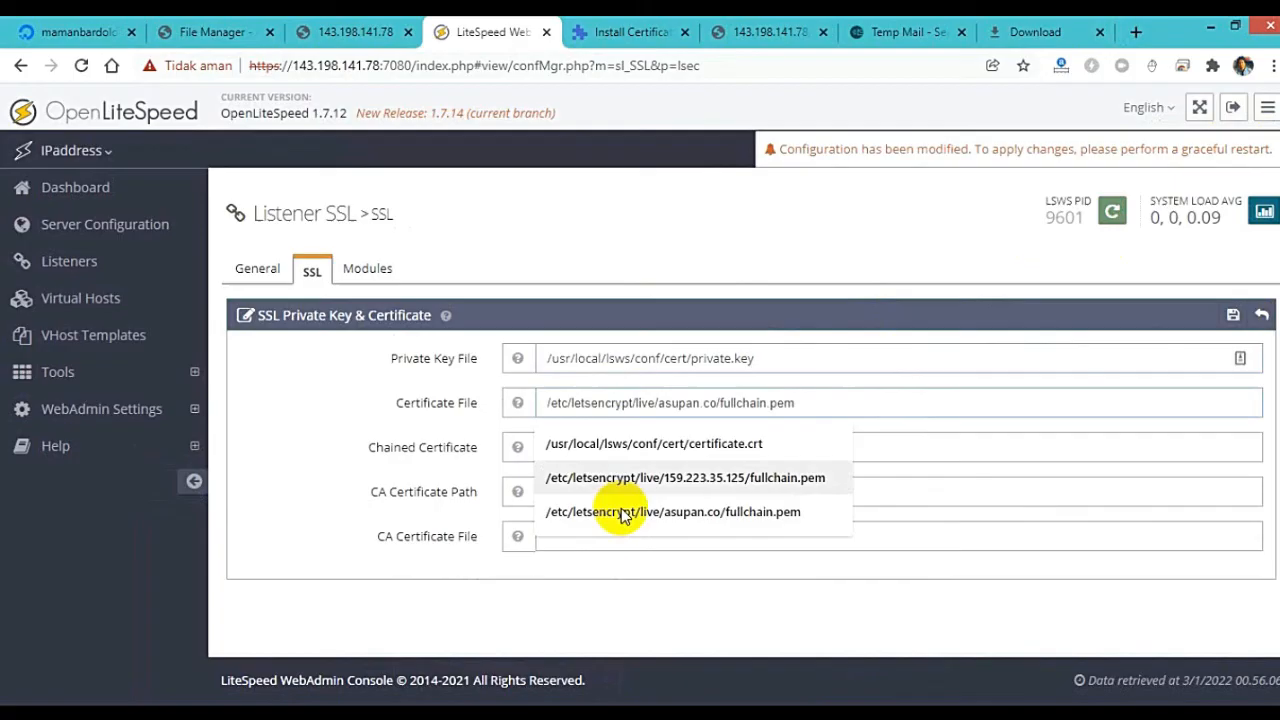
left_click(649, 245)
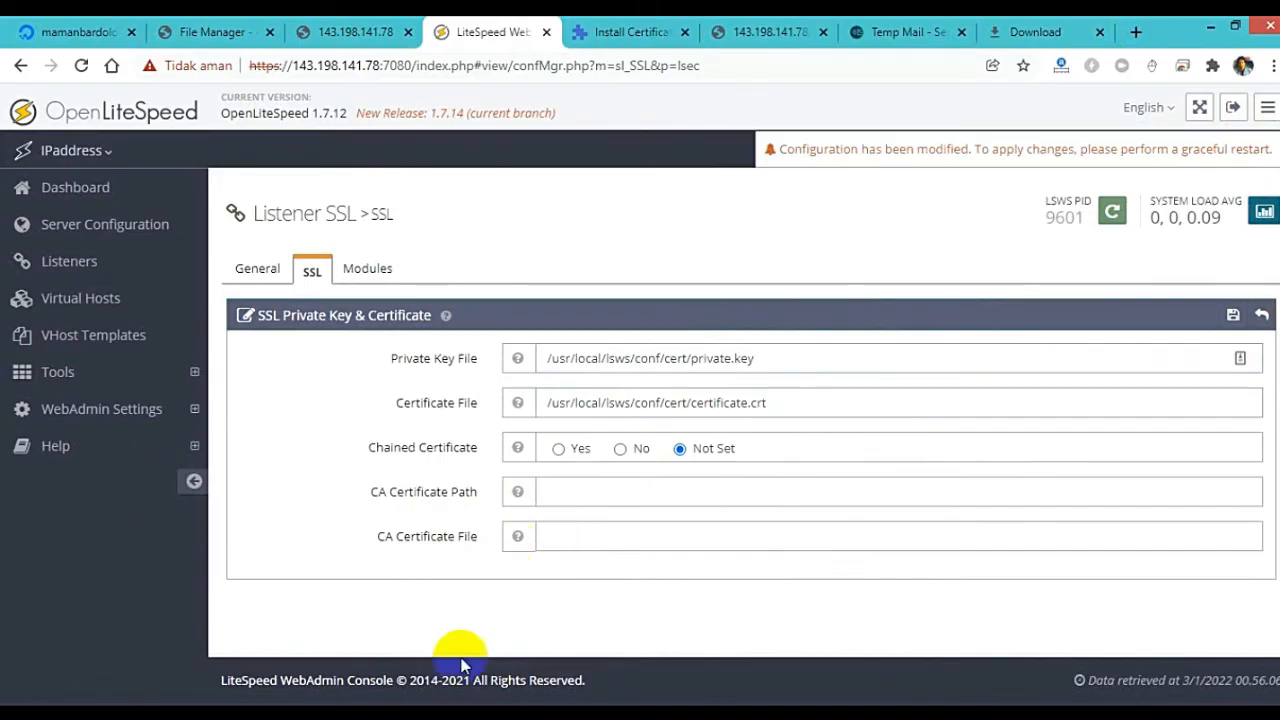
left_click(472, 715)
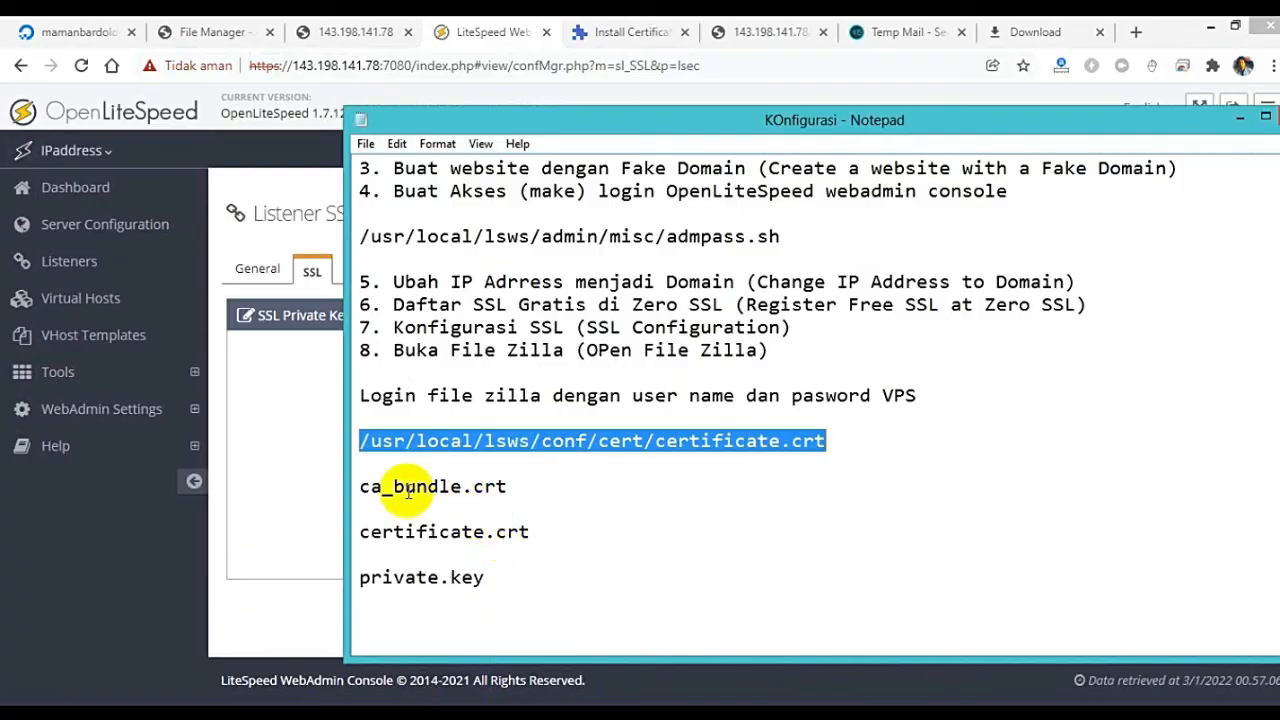
Step: Swap the file name on the notes path line for ca_bundle.crt and copy /usr/local/lsws/conf/cert/ca_bundle.crt
left_click(360, 487)
left_click_drag(362, 488, 543, 497)
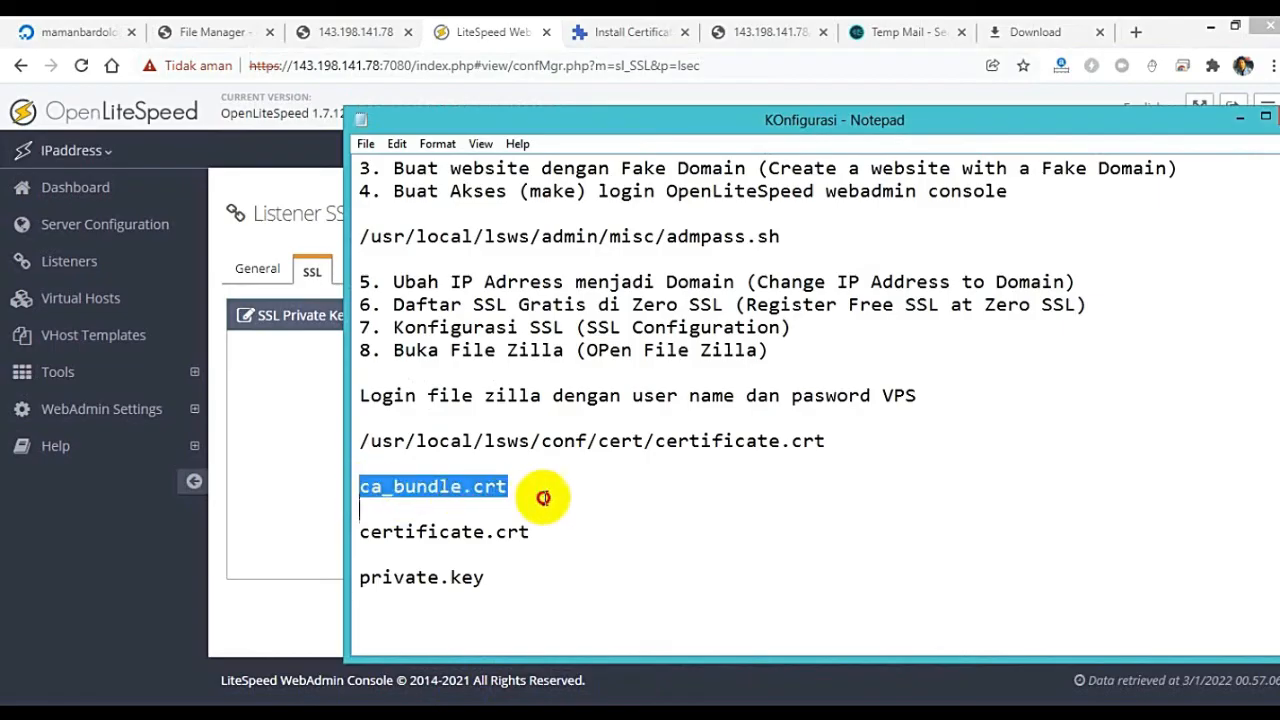
right_click(543, 497)
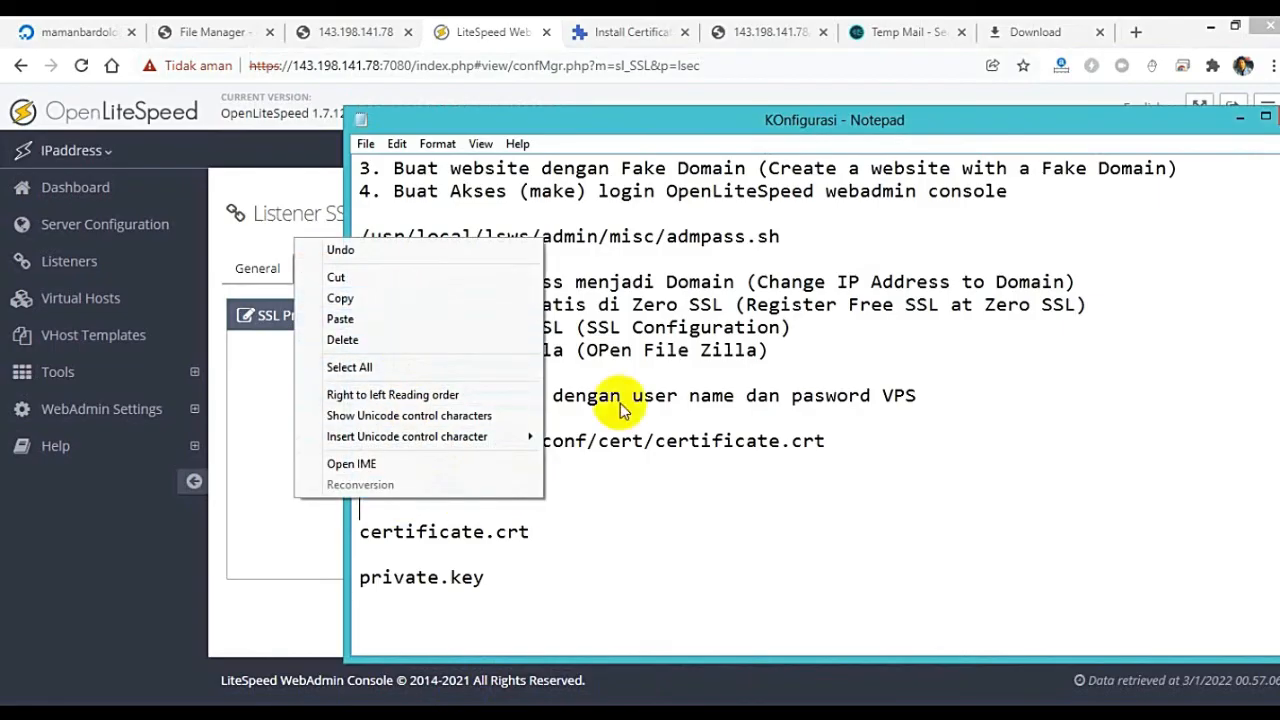
left_click(437, 296)
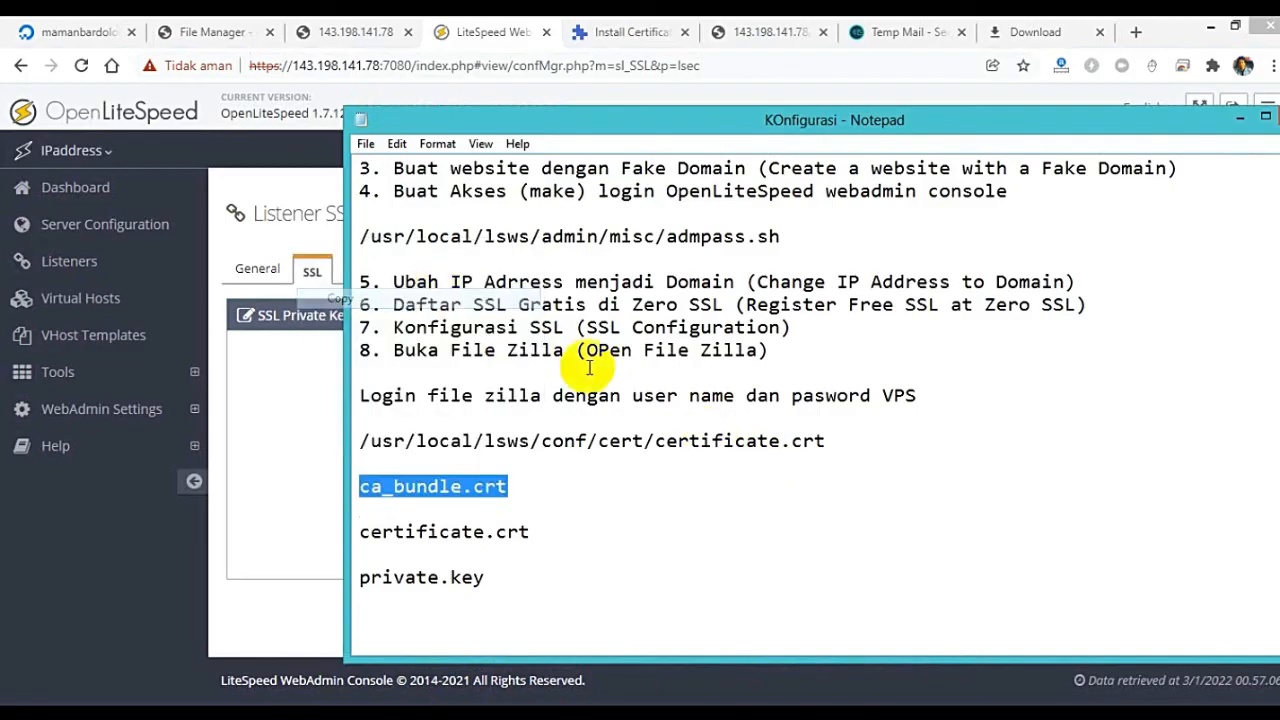
left_click(860, 442)
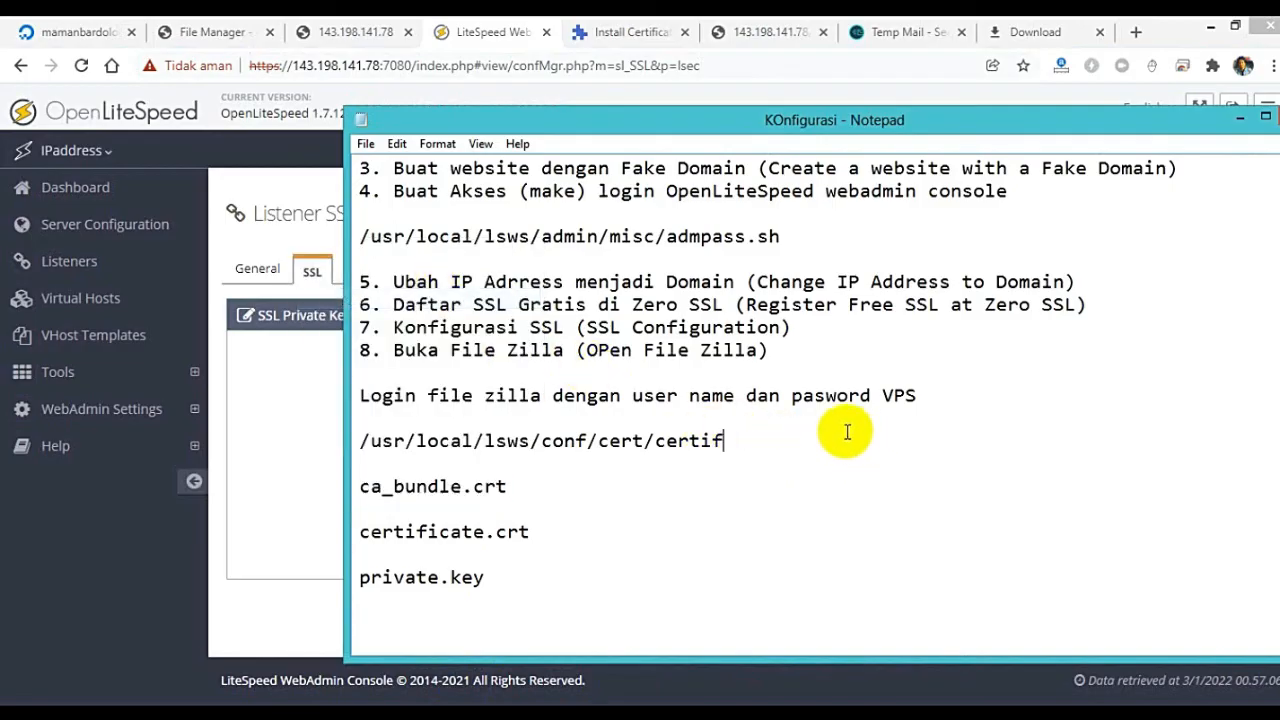
key("BackSpace")
right_click(785, 432)
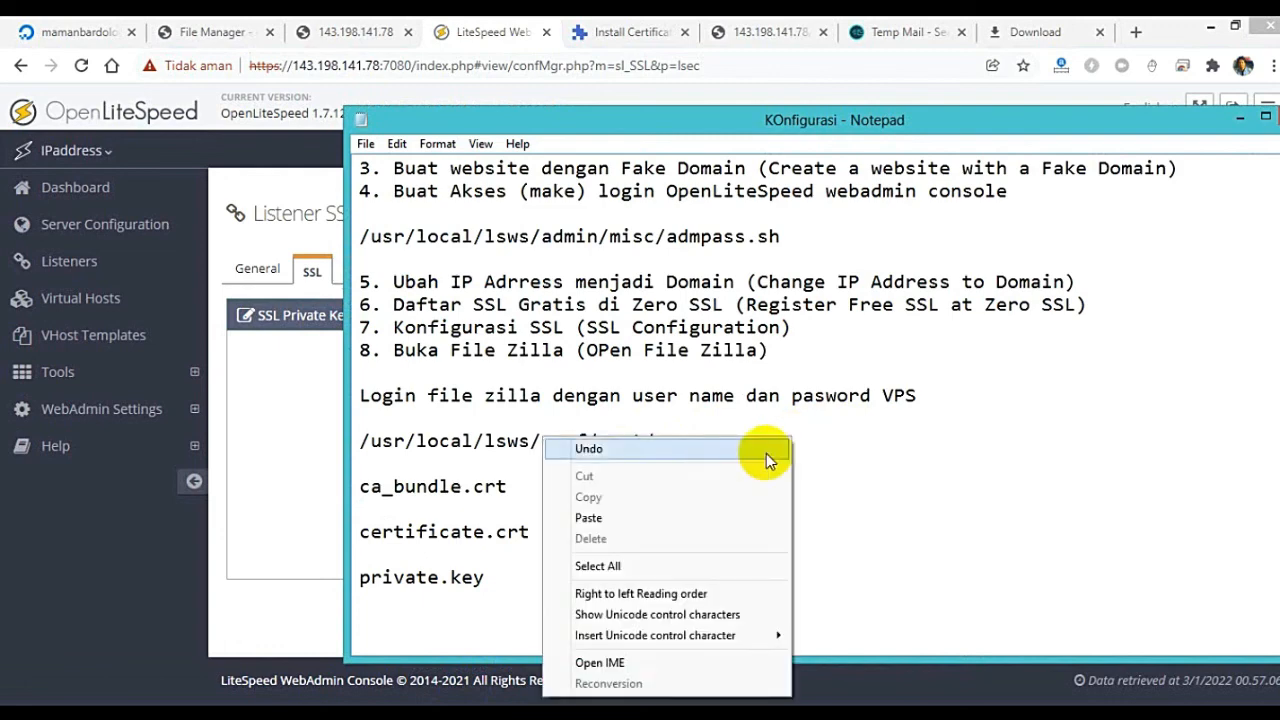
left_click(707, 523)
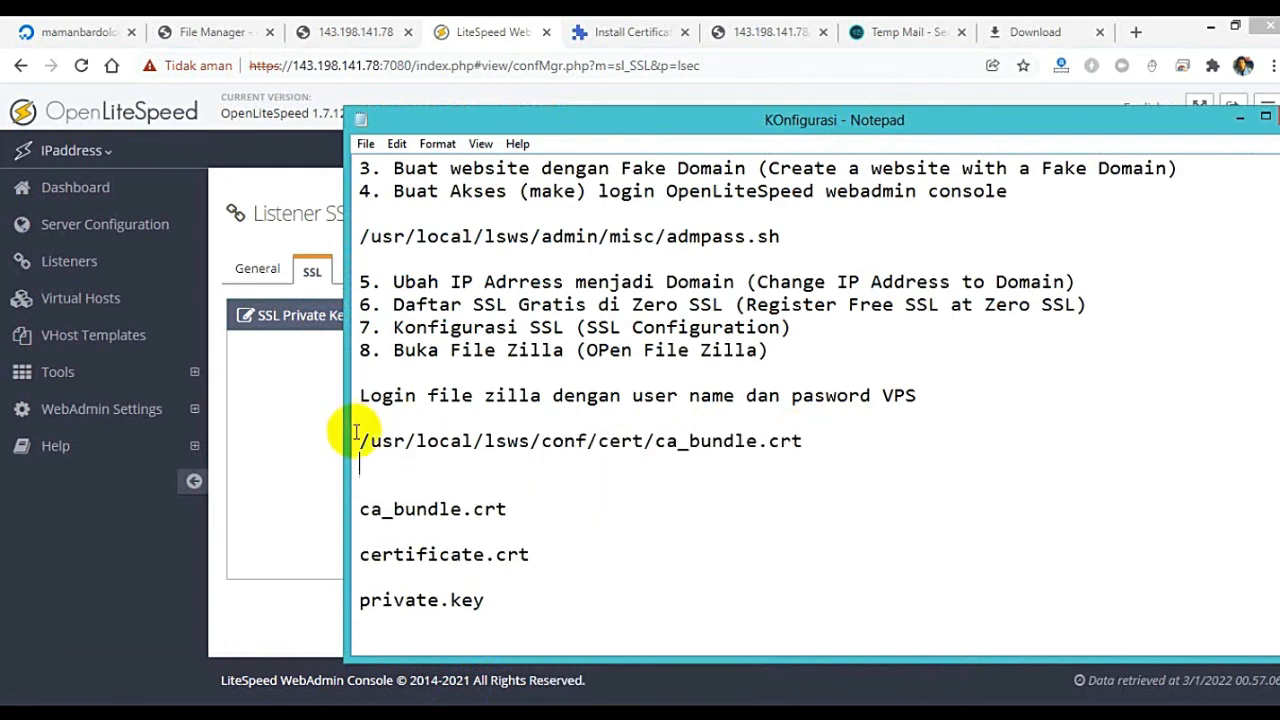
left_click_drag(360, 441, 840, 456)
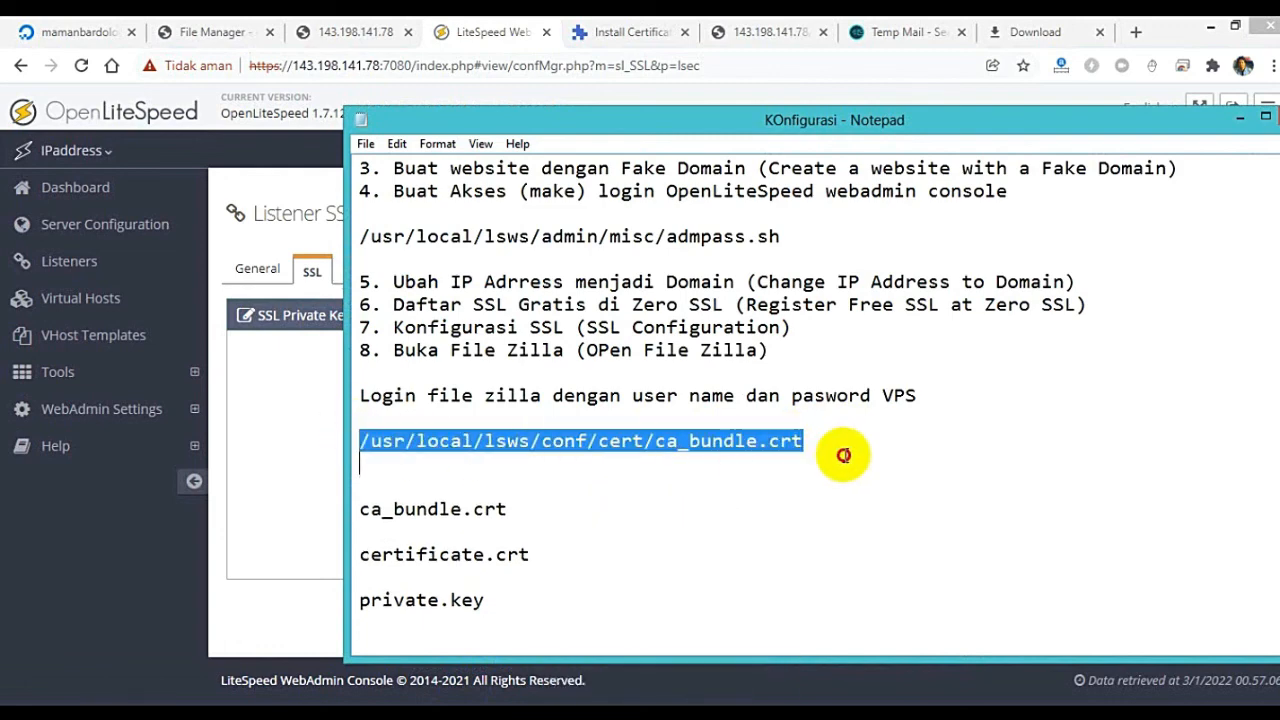
right_click(843, 455)
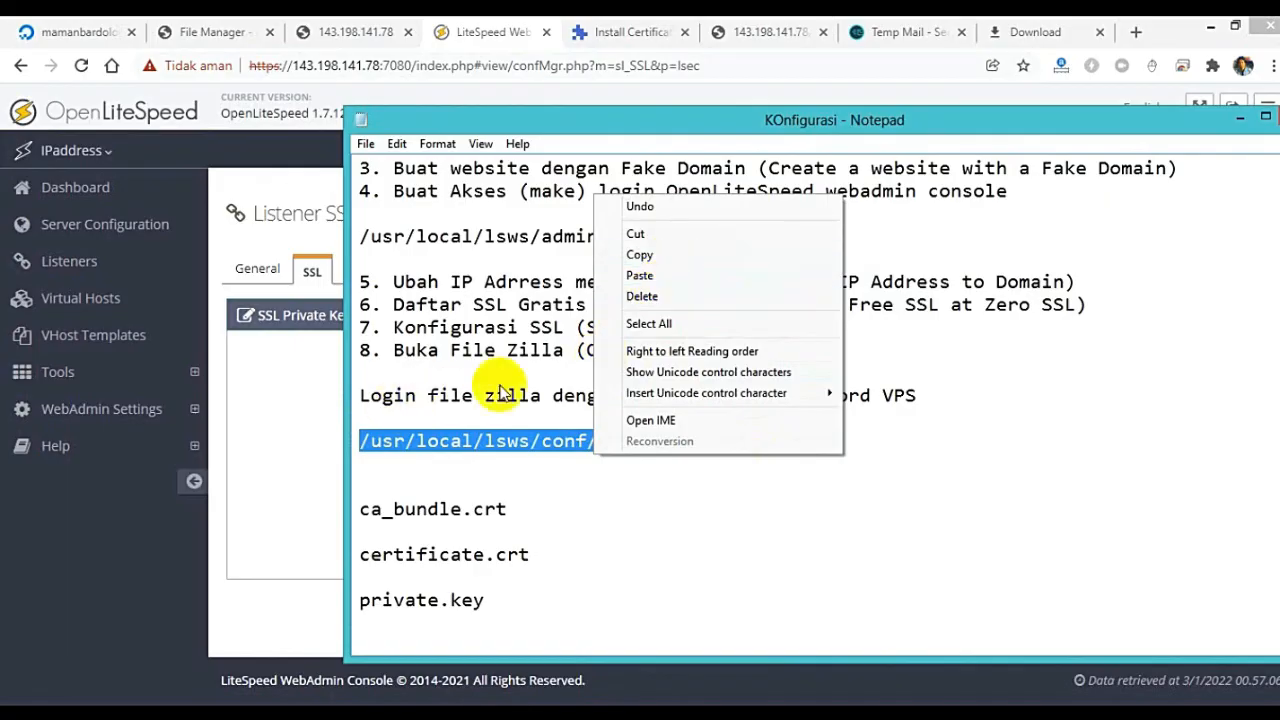
left_click(662, 254)
Step: Paste the ca_bundle.crt path into CA Certificate File and save the SSL Private Key & Certificate panel
left_click(277, 408)
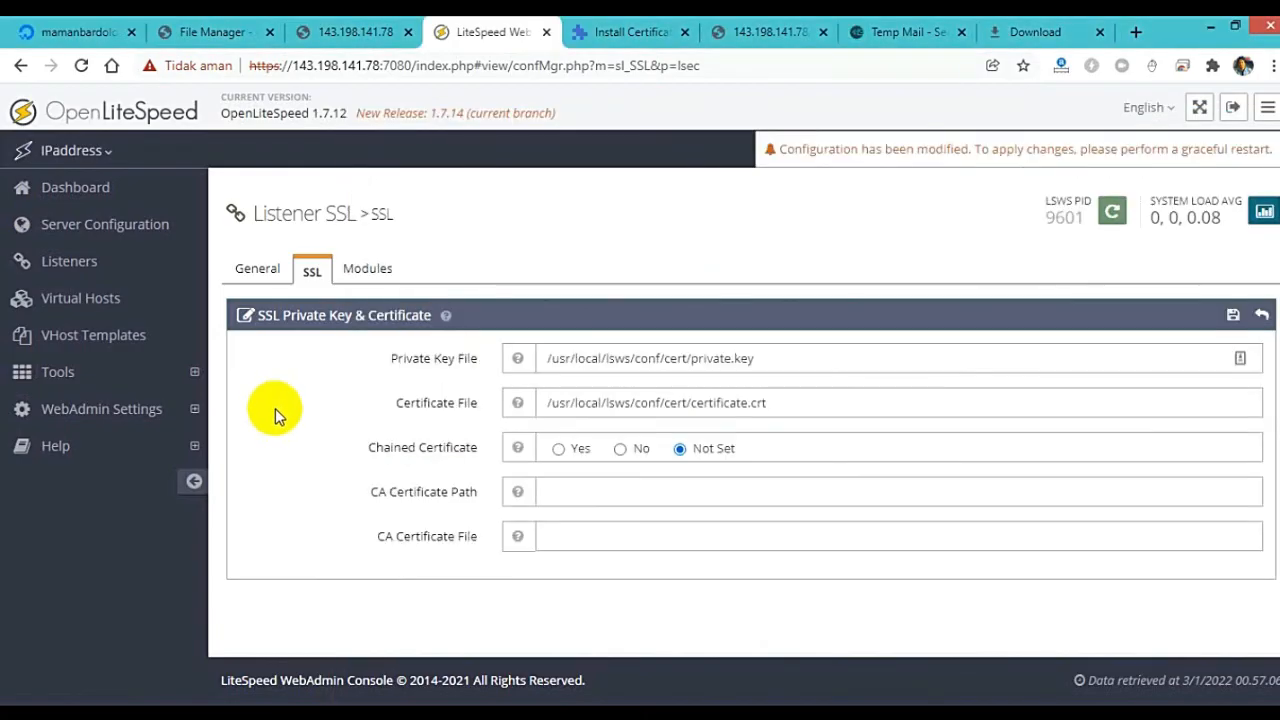
left_click(580, 536)
right_click(584, 537)
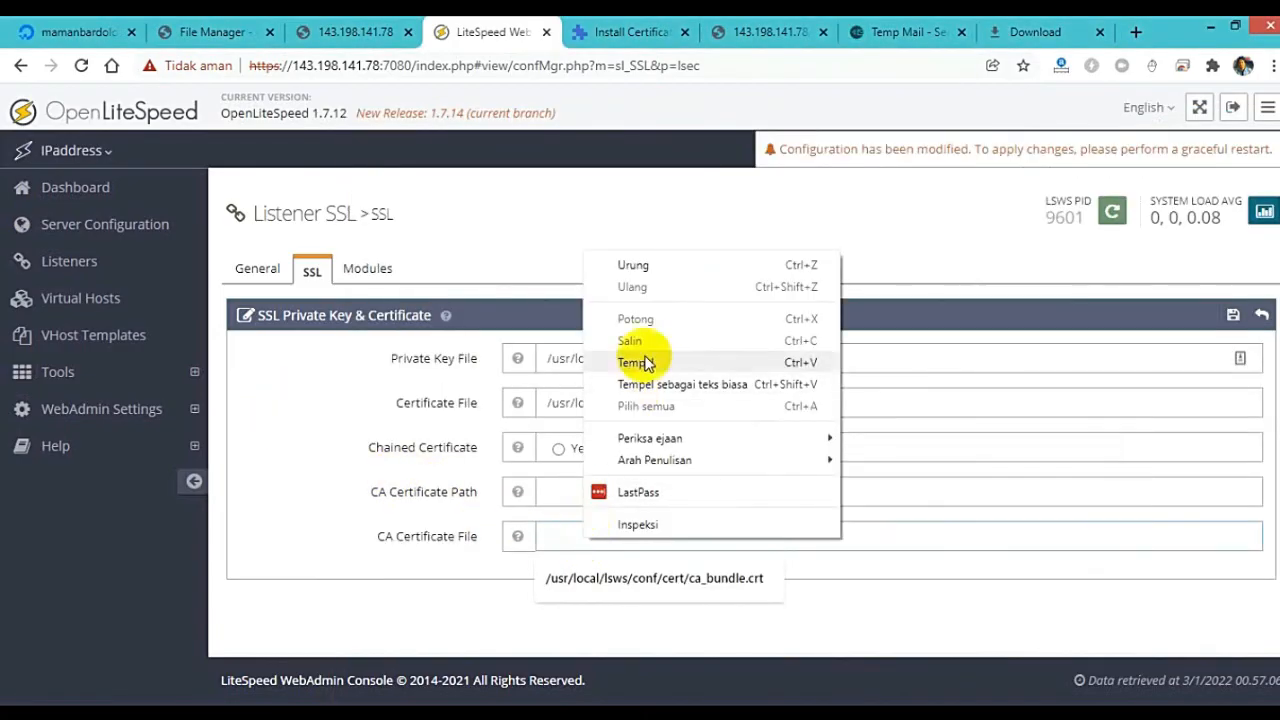
left_click(645, 363)
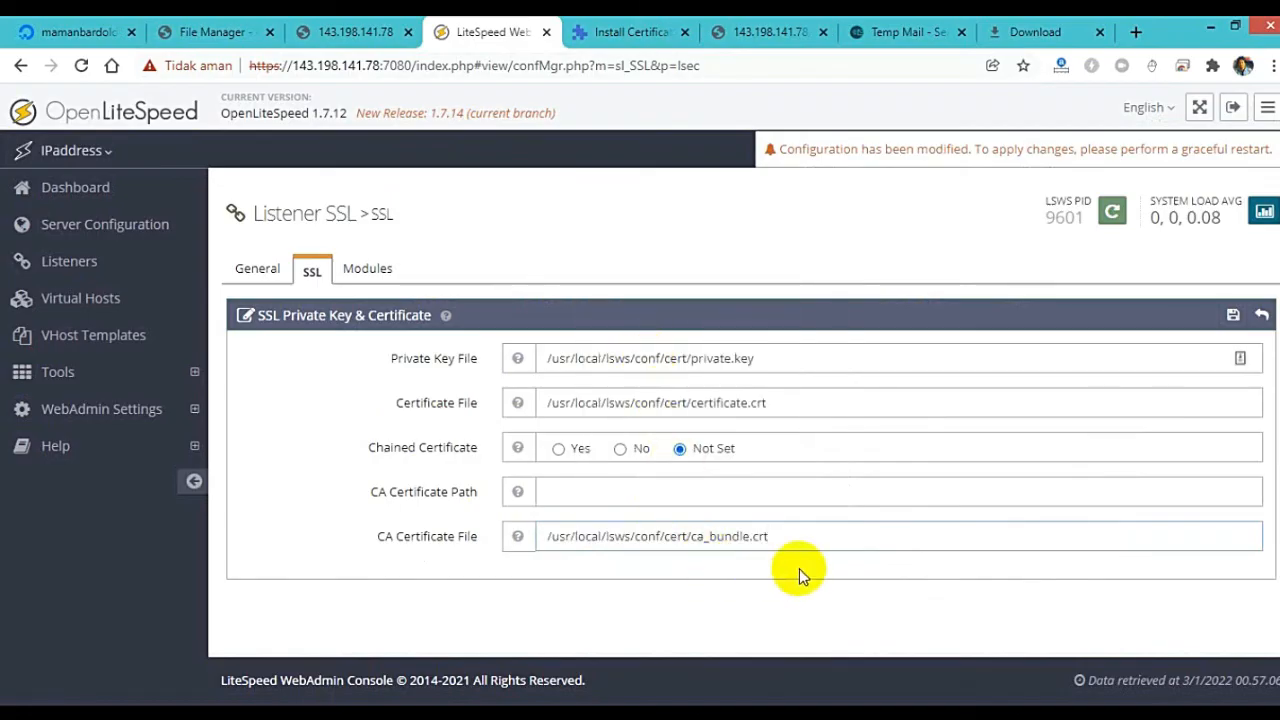
left_click(1233, 318)
scroll(1114, 308, "down", 2)
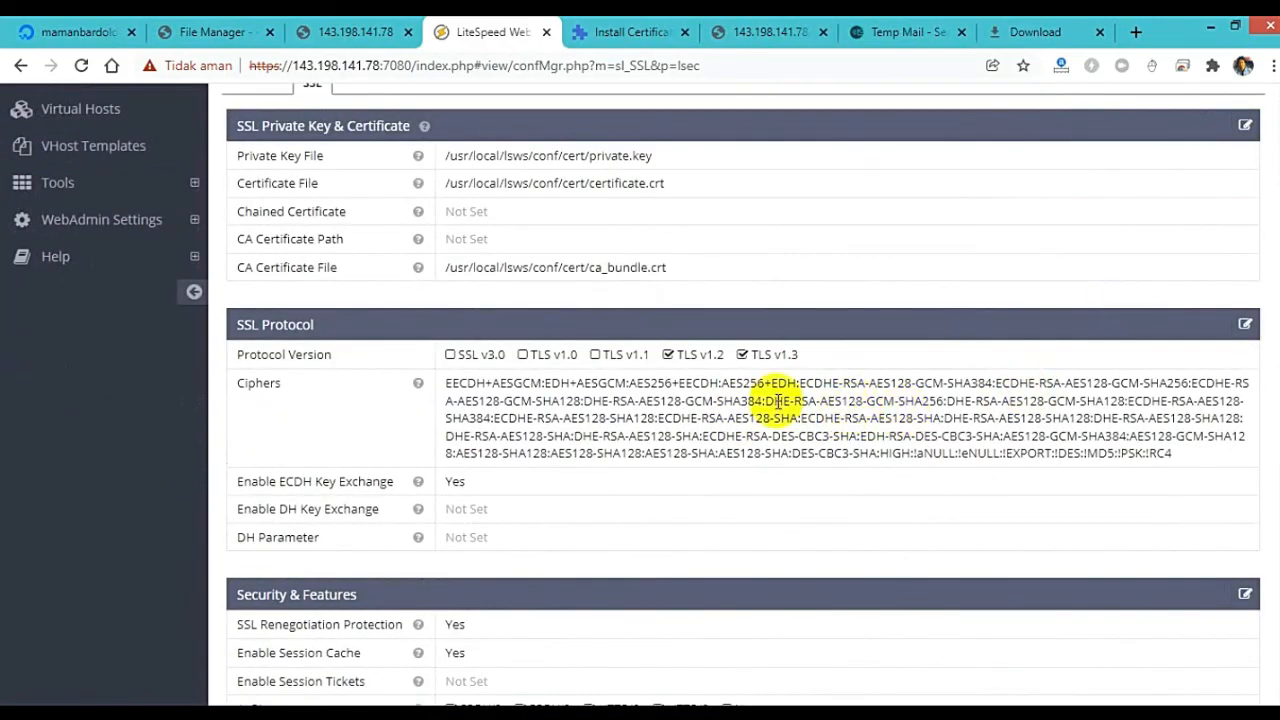
Step: Delete the custom Ciphers list in SSL Protocol so it is Not Set, and save
left_click(1243, 326)
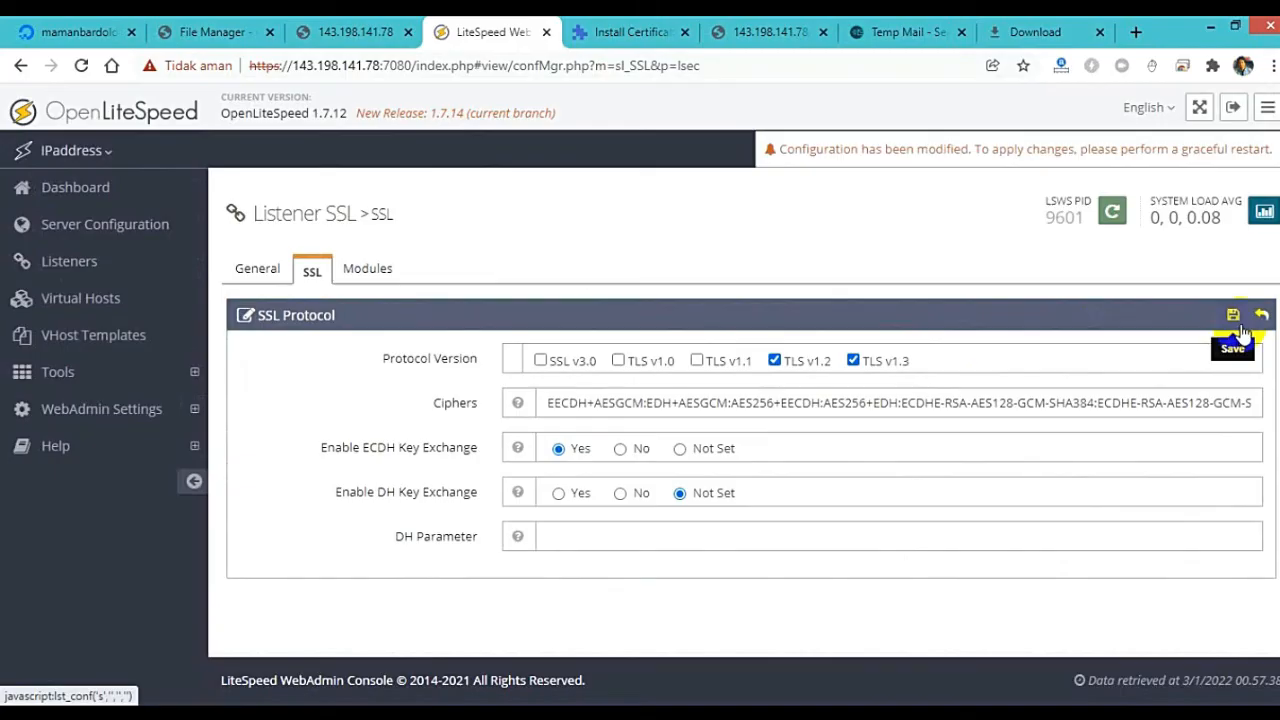
triple_click(612, 404)
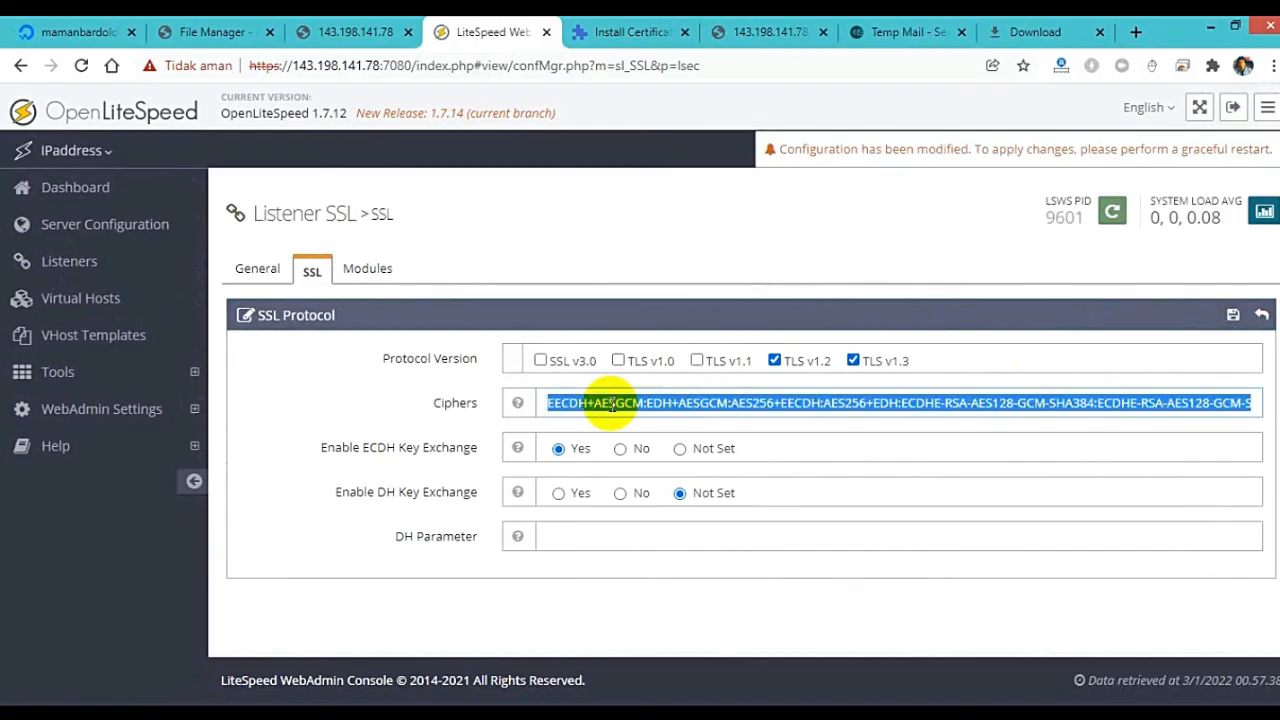
key("BackSpace")
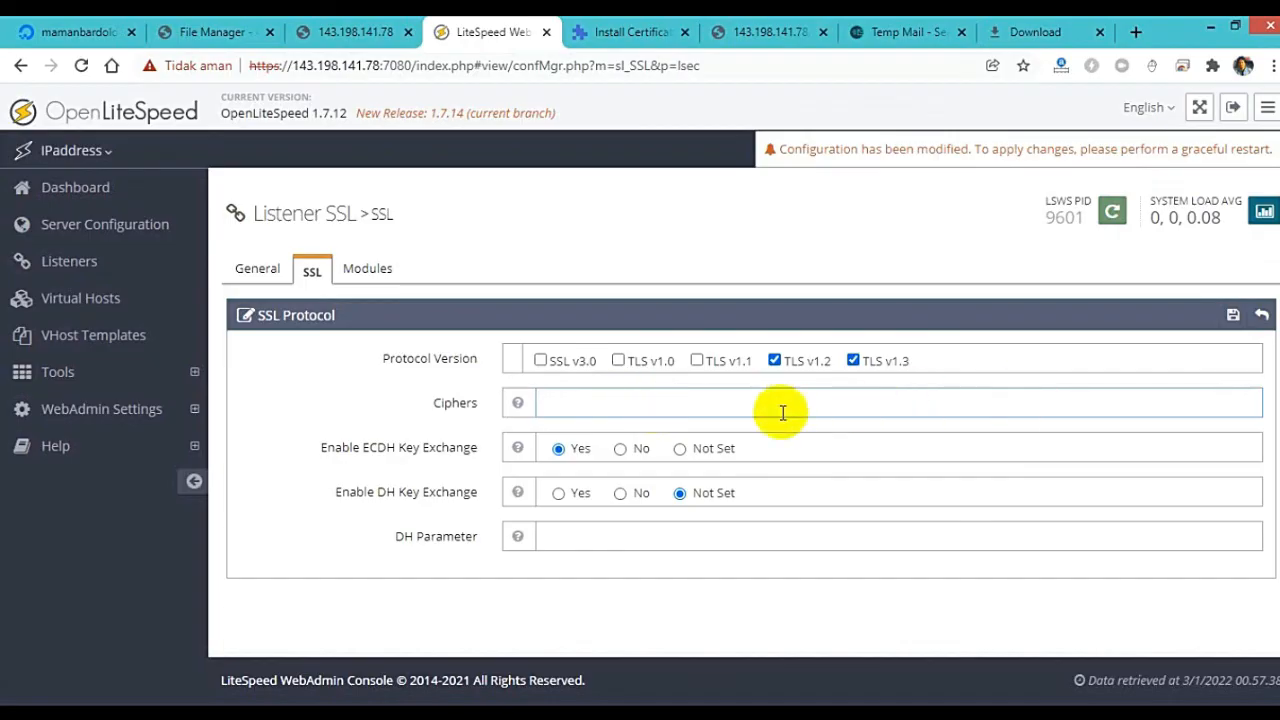
left_click(1230, 318)
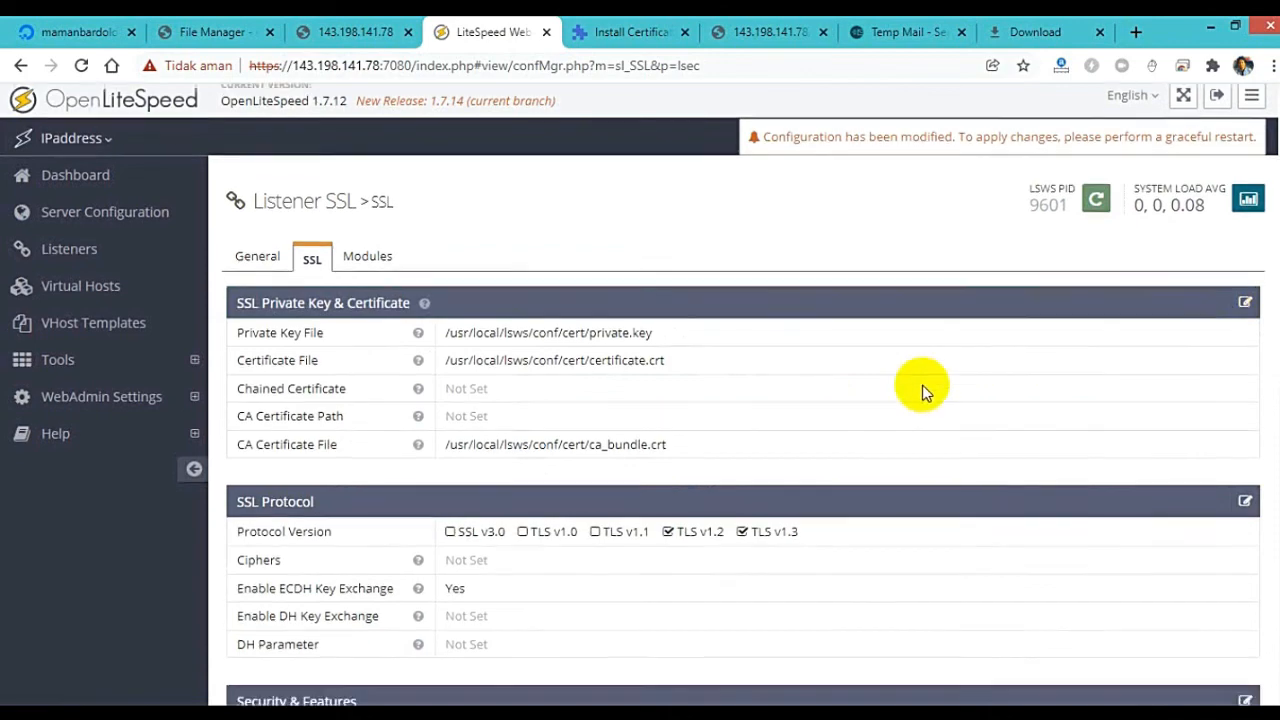
Step: Gracefully restart the OpenLiteSpeed server to apply the SSL changes
scroll(922, 390, "down", 2)
scroll(723, 378, "down", 3)
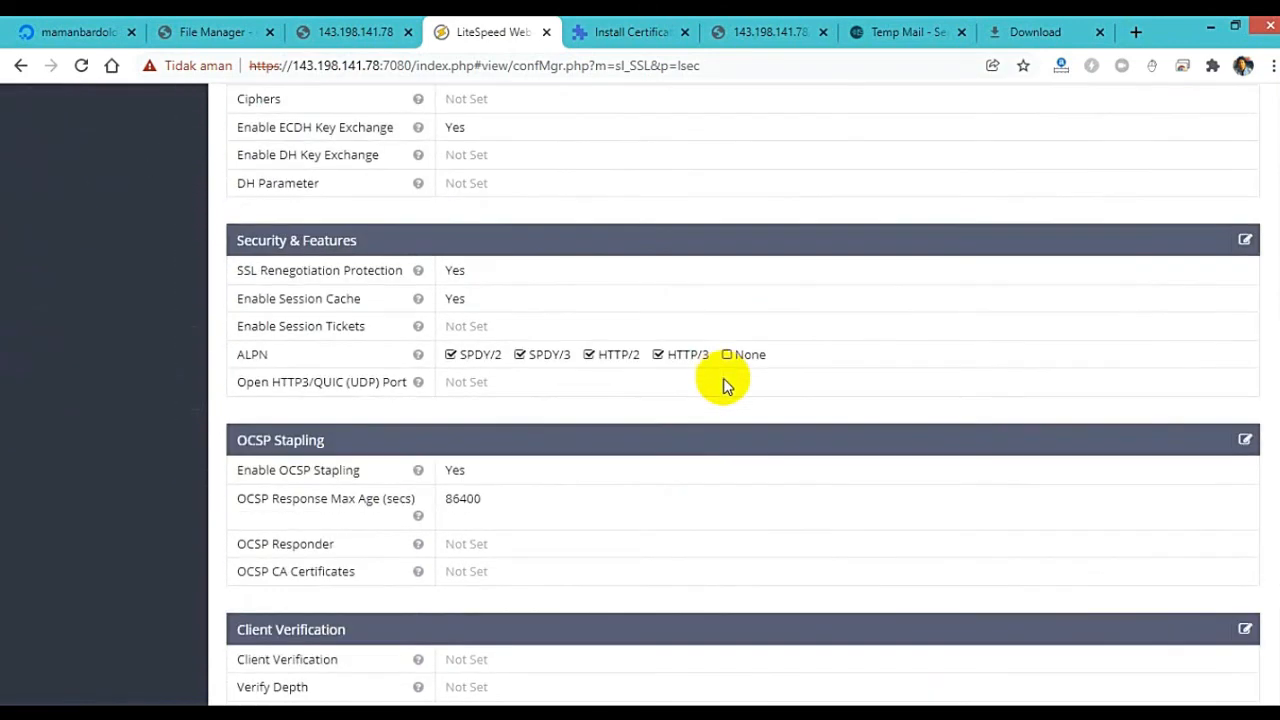
scroll(750, 355, "down", 2)
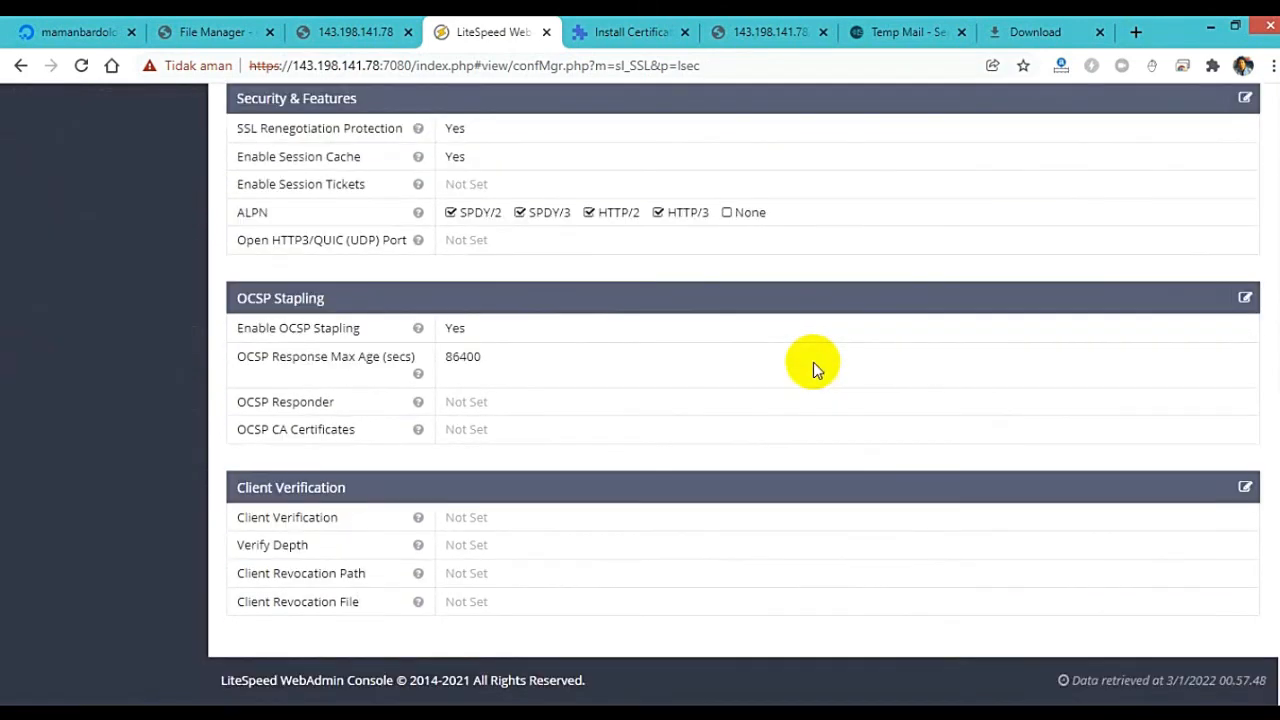
scroll(815, 362, "up", 5)
scroll(829, 372, "up", 2)
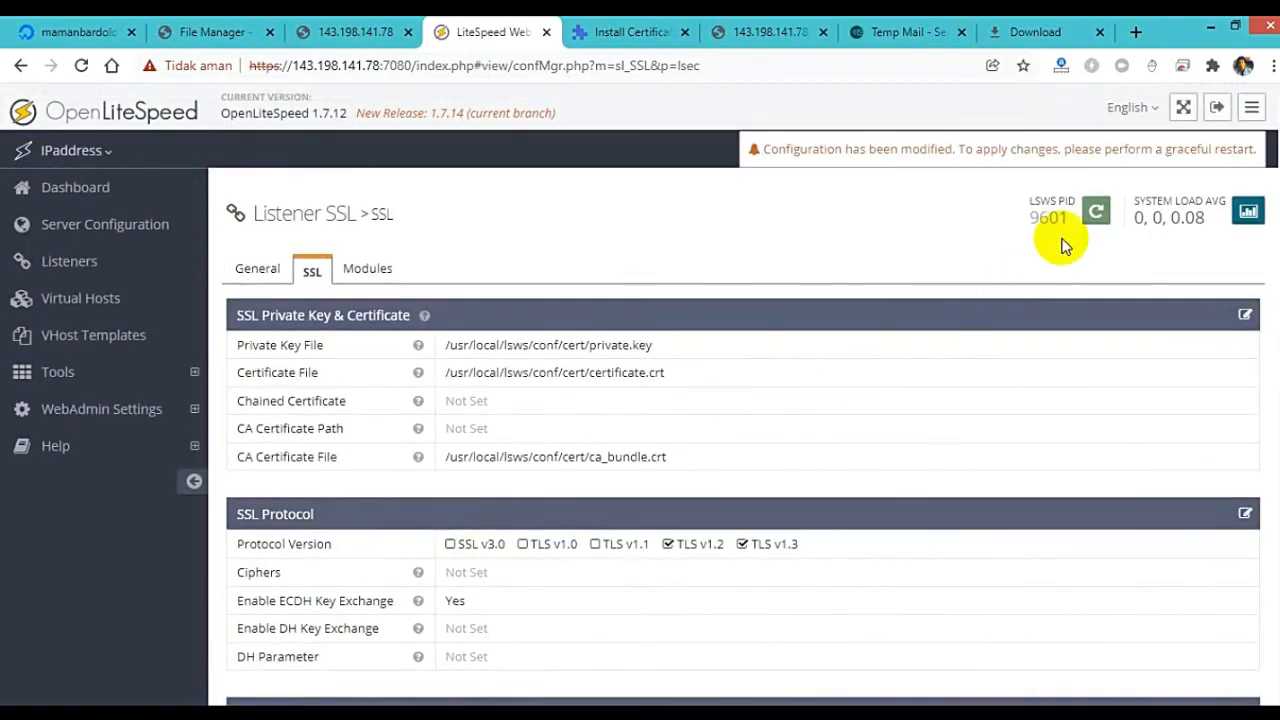
left_click(1094, 214)
left_click(899, 382)
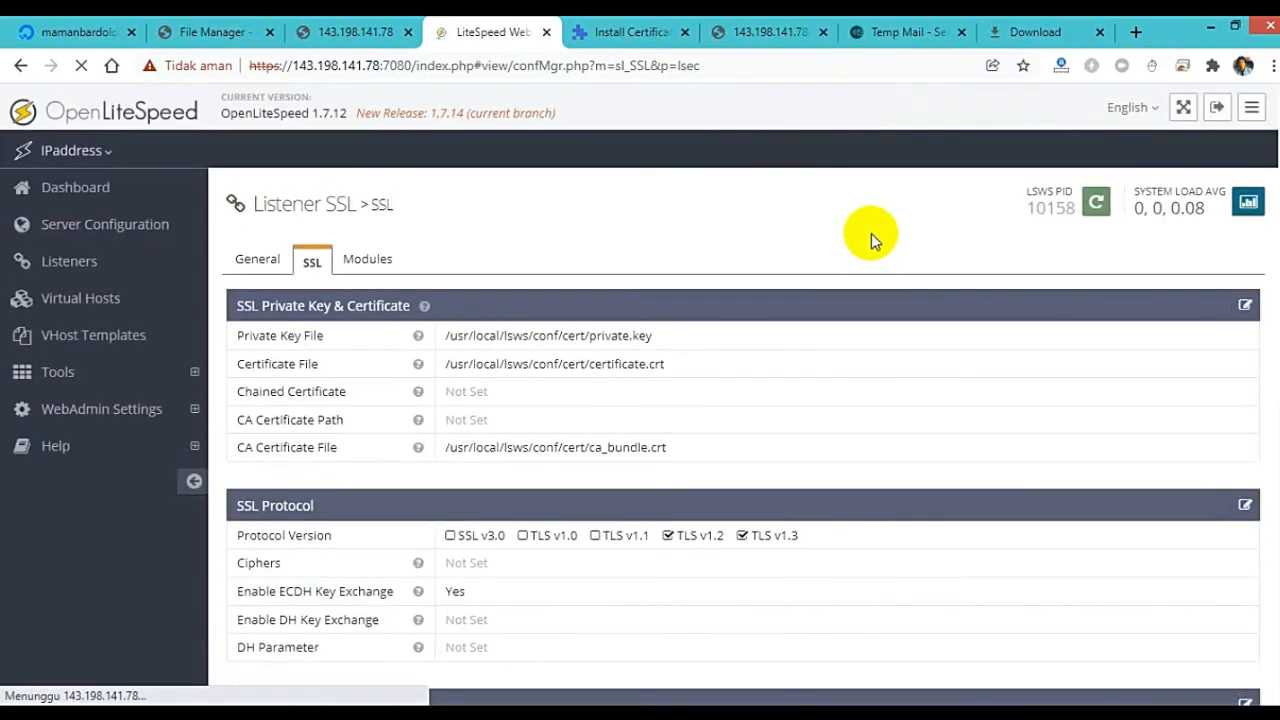
Step: Reload the 143.198.141.78 tab over https and view its certificate from the 'Tidak aman' warning
left_click(363, 30)
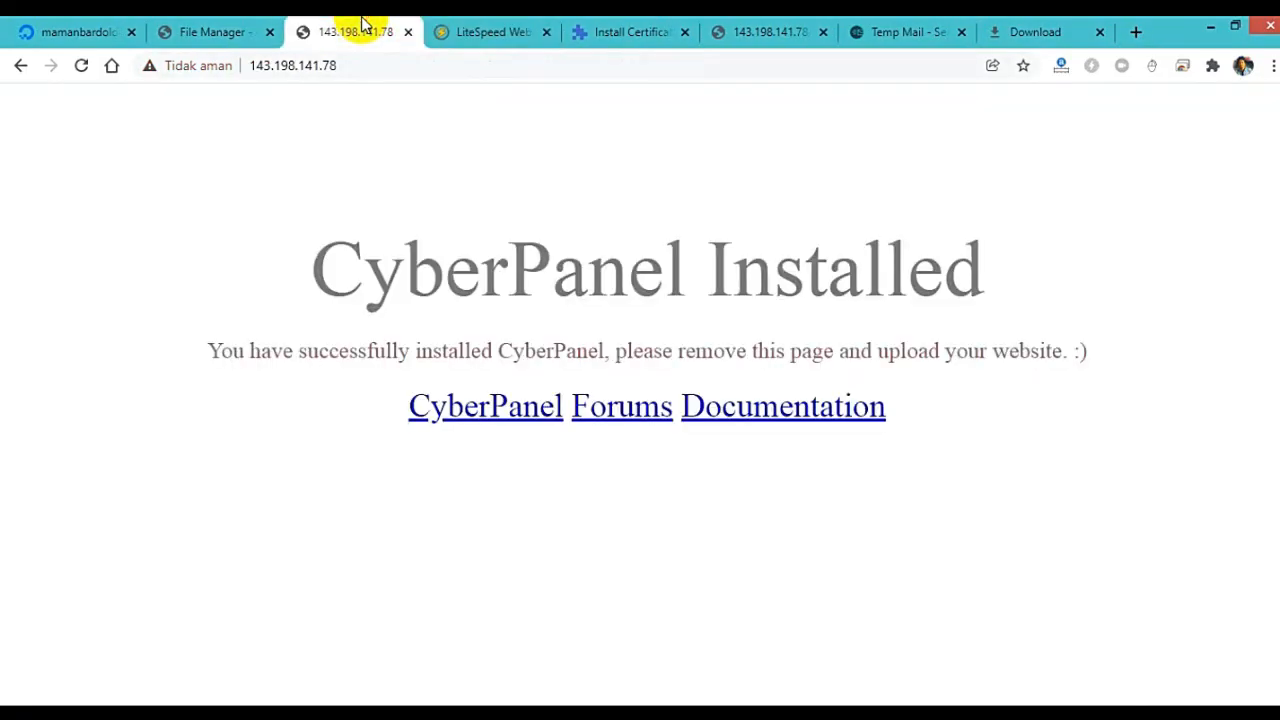
left_click(303, 62)
right_click(306, 63)
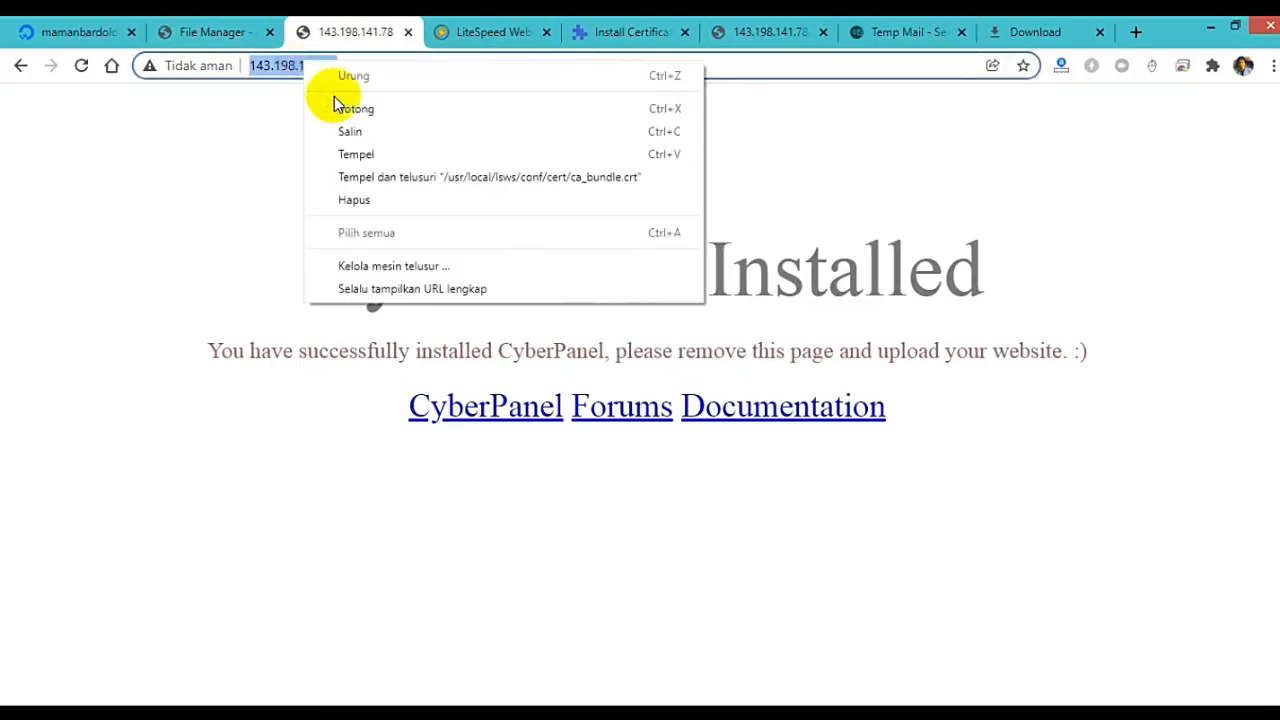
left_click(337, 101)
right_click(318, 63)
left_click(352, 143)
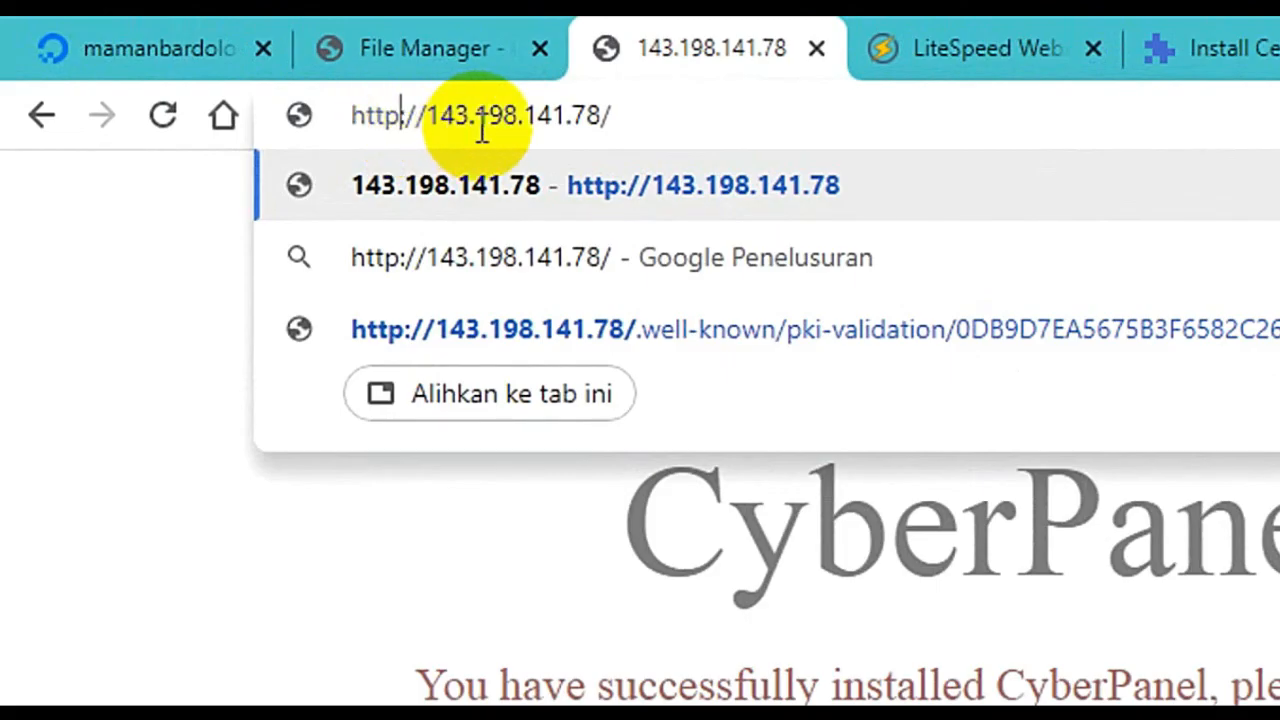
type("s")
left_click(665, 103)
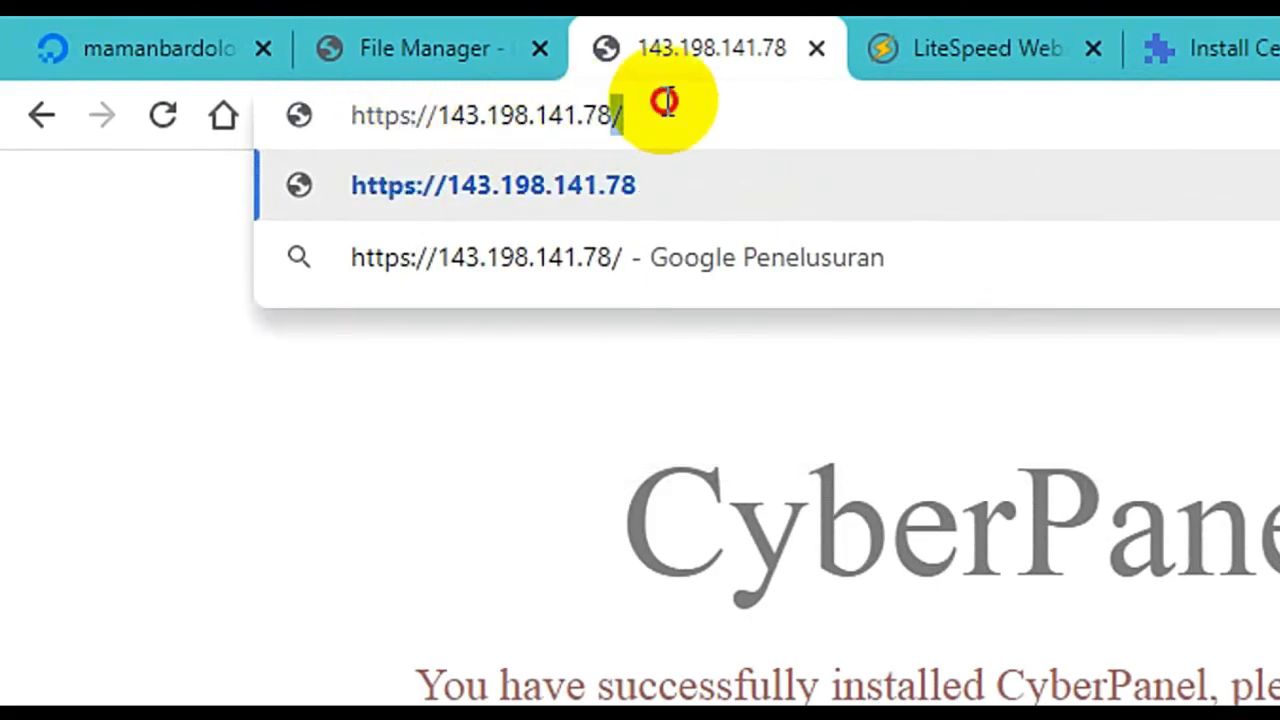
left_click(704, 113)
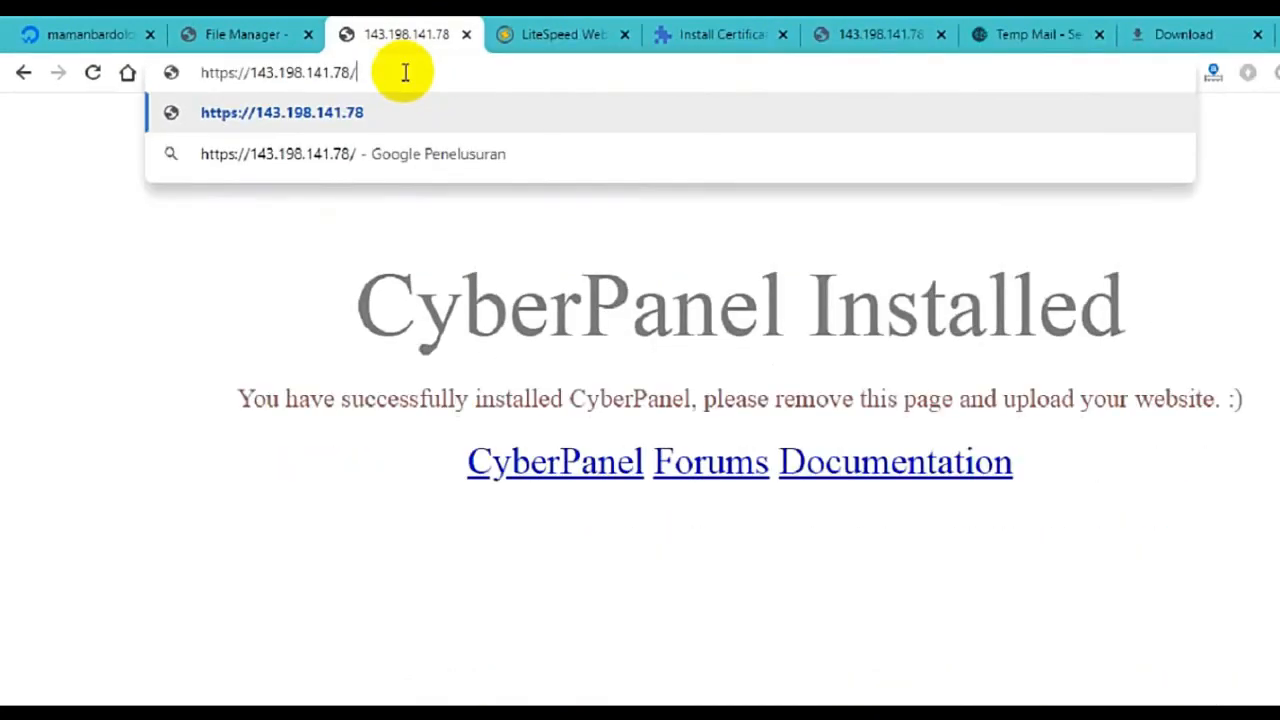
key("Return")
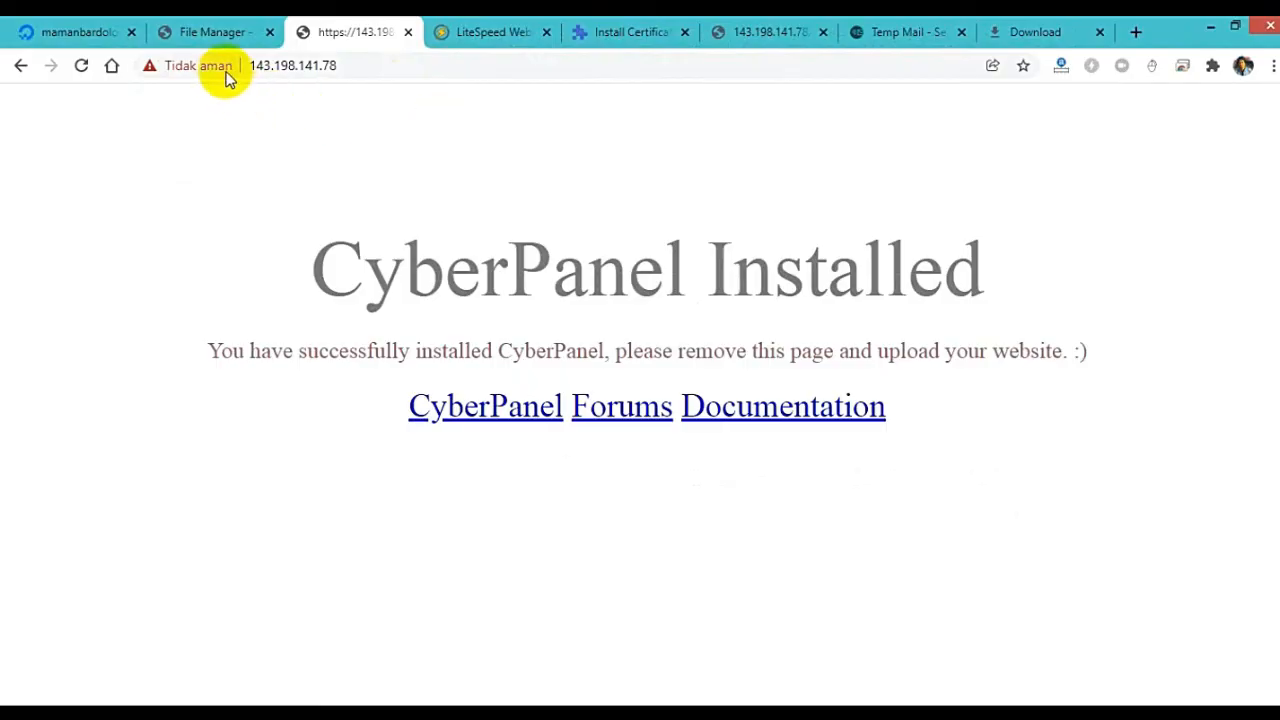
left_click(220, 76)
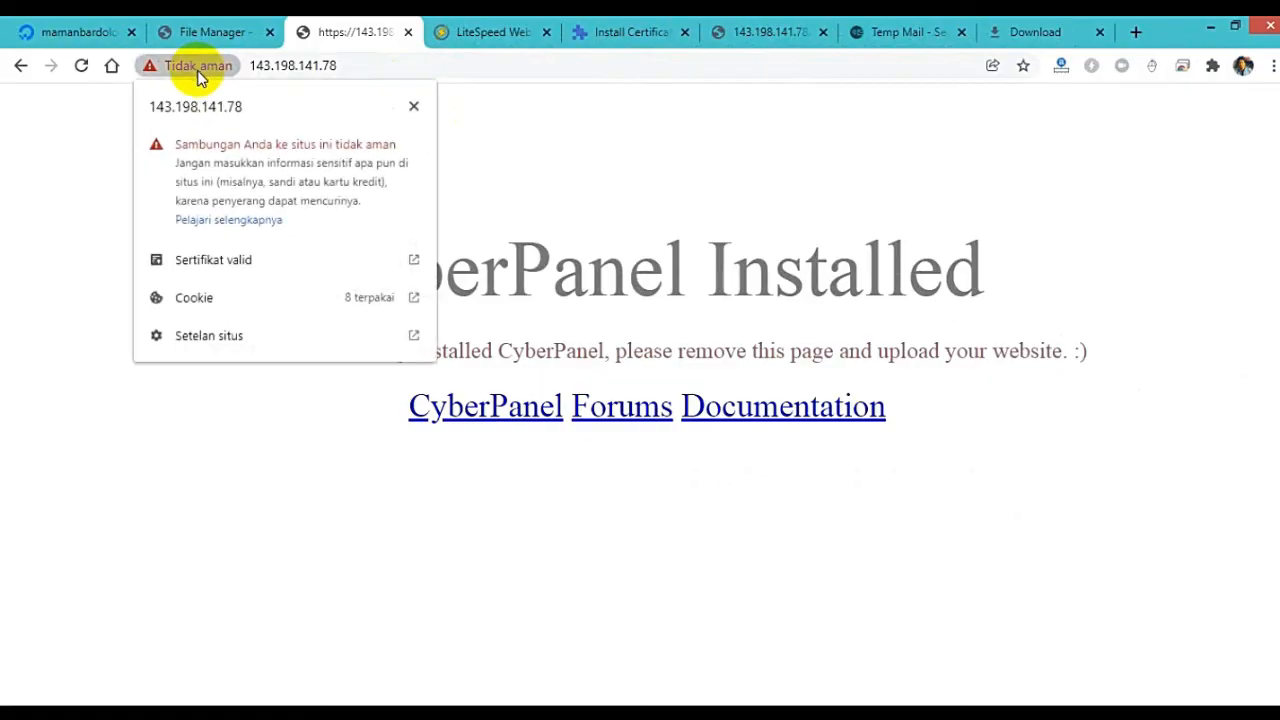
left_click(215, 262)
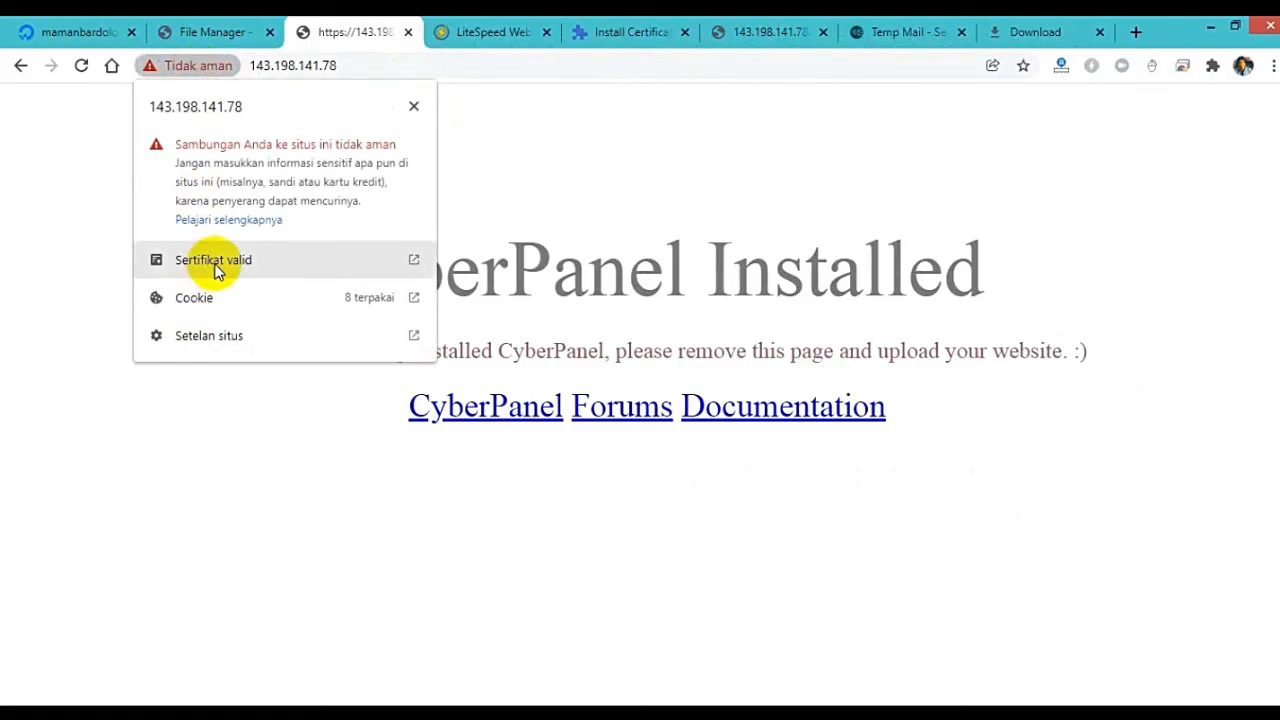